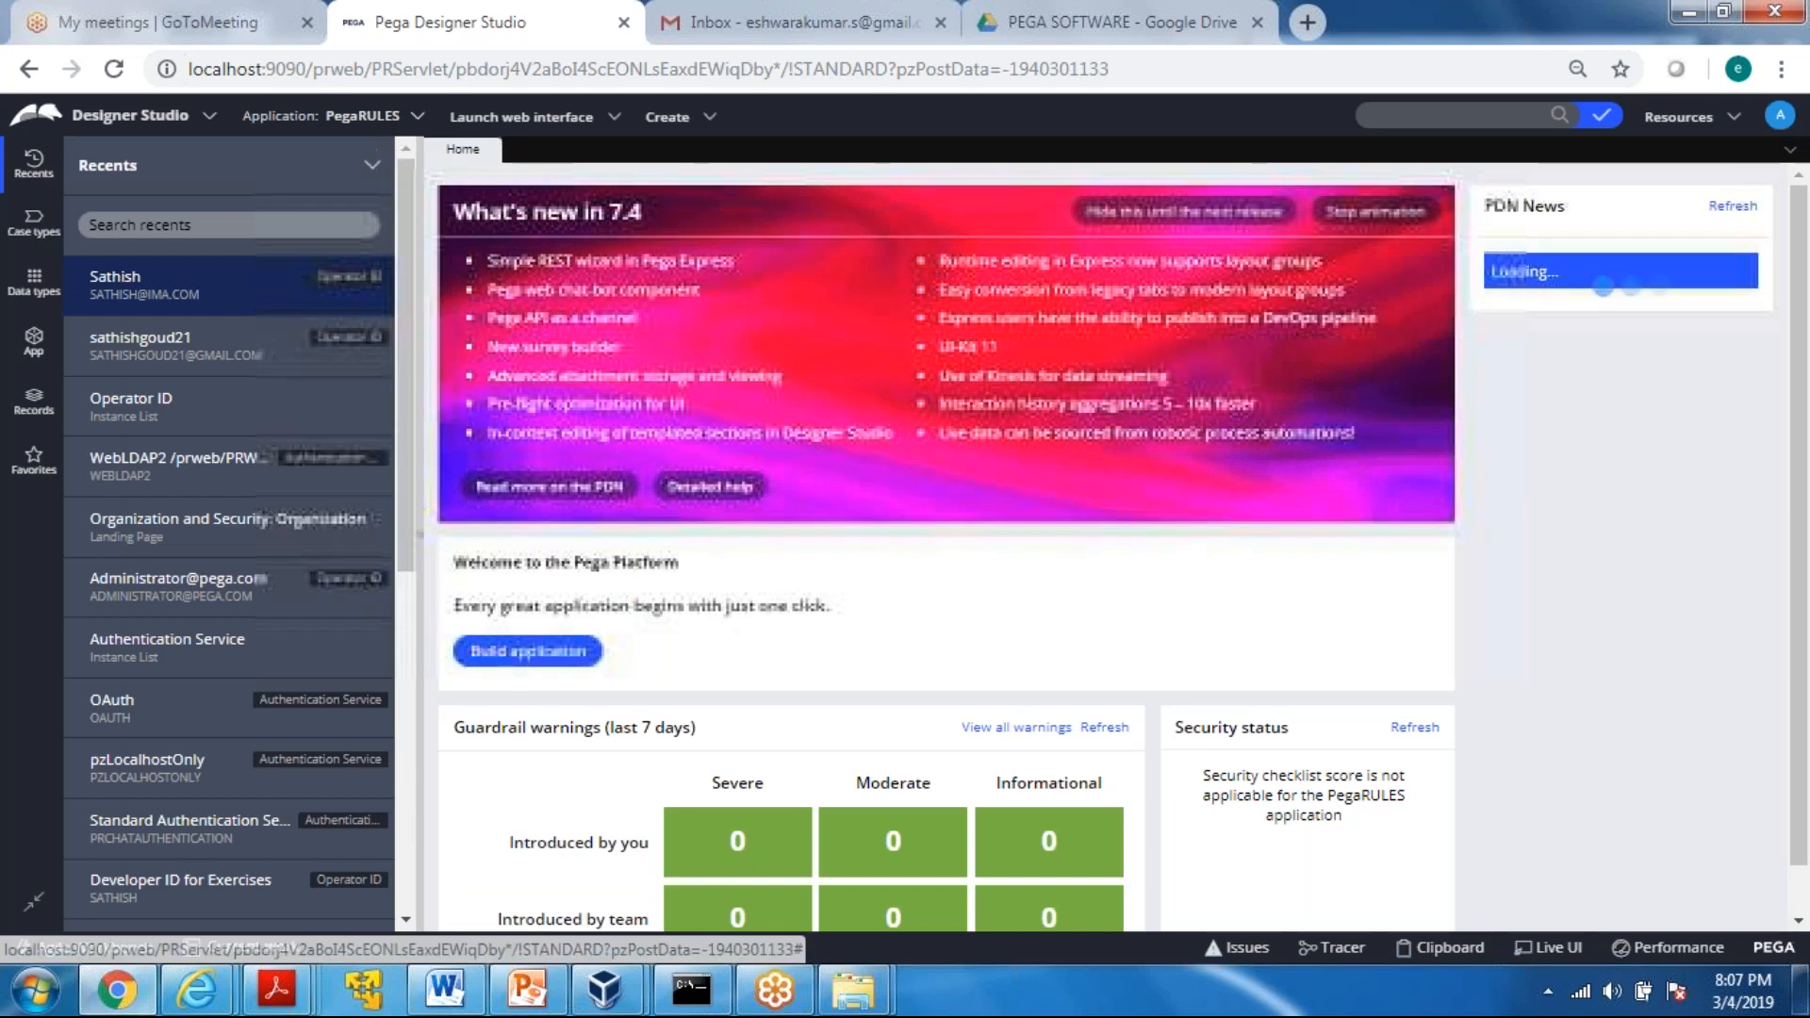
Start a new application and use the Custom application type
click(35, 287)
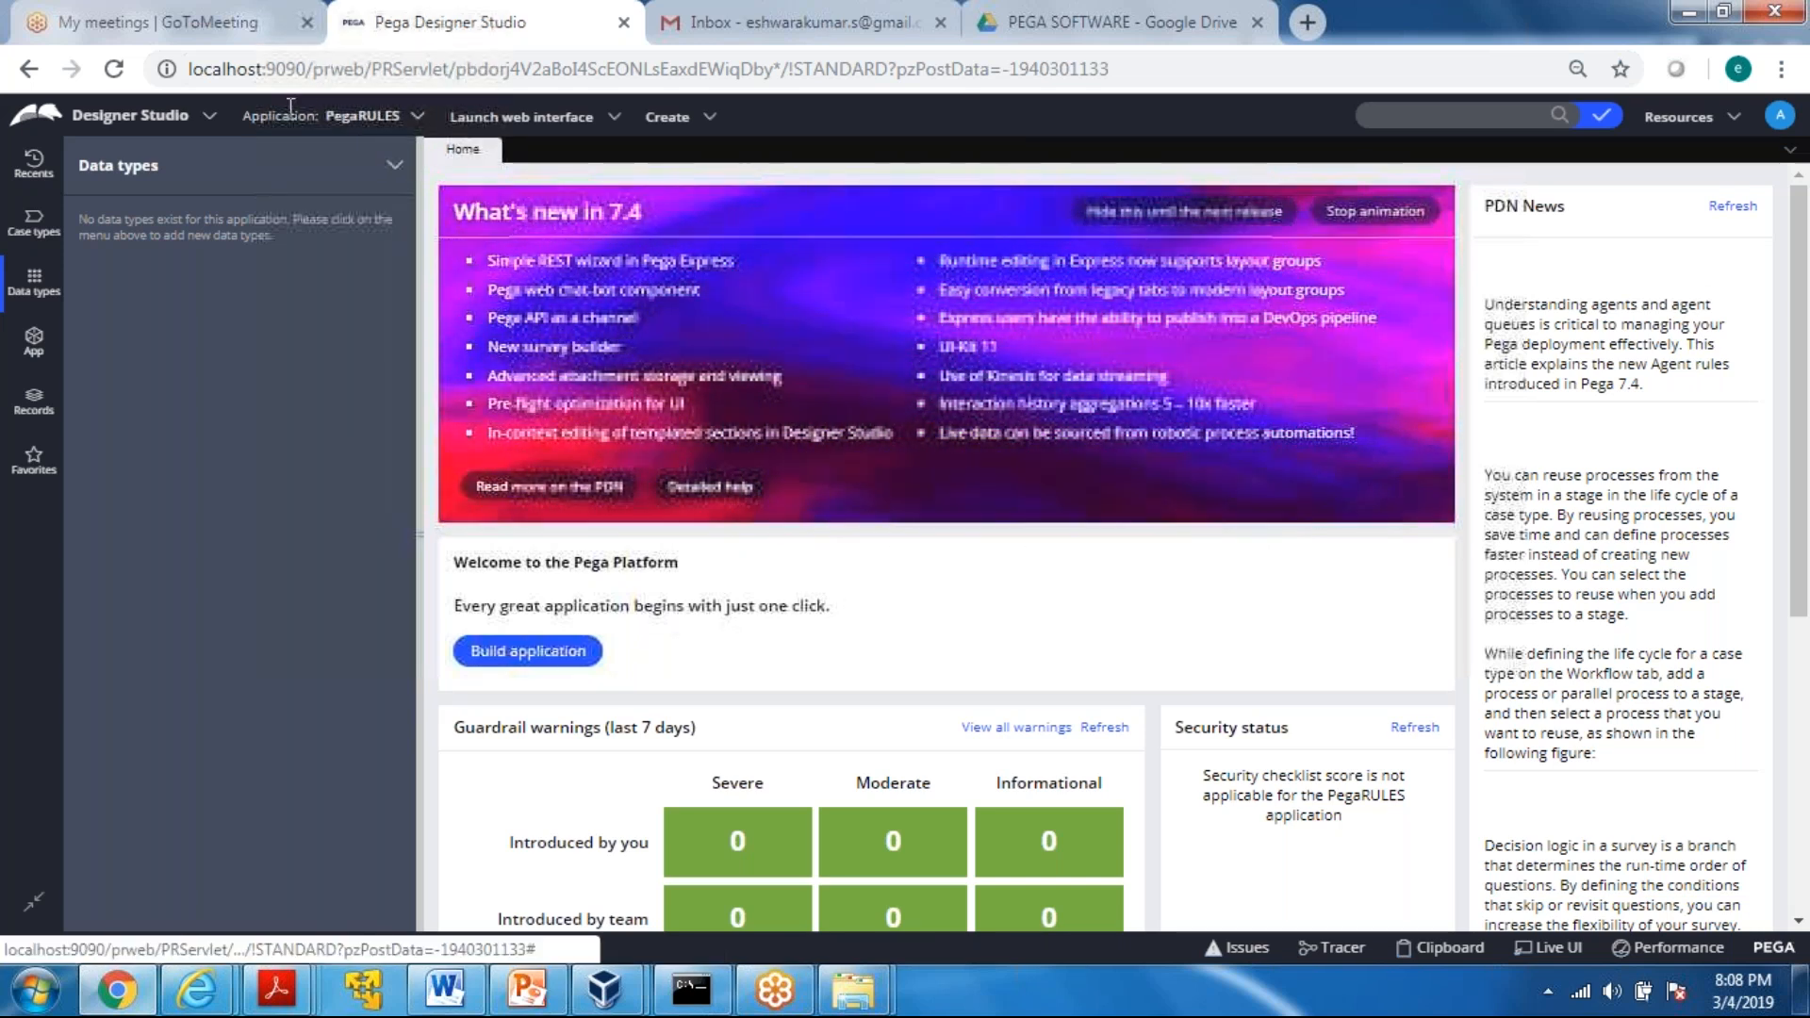
click(414, 120)
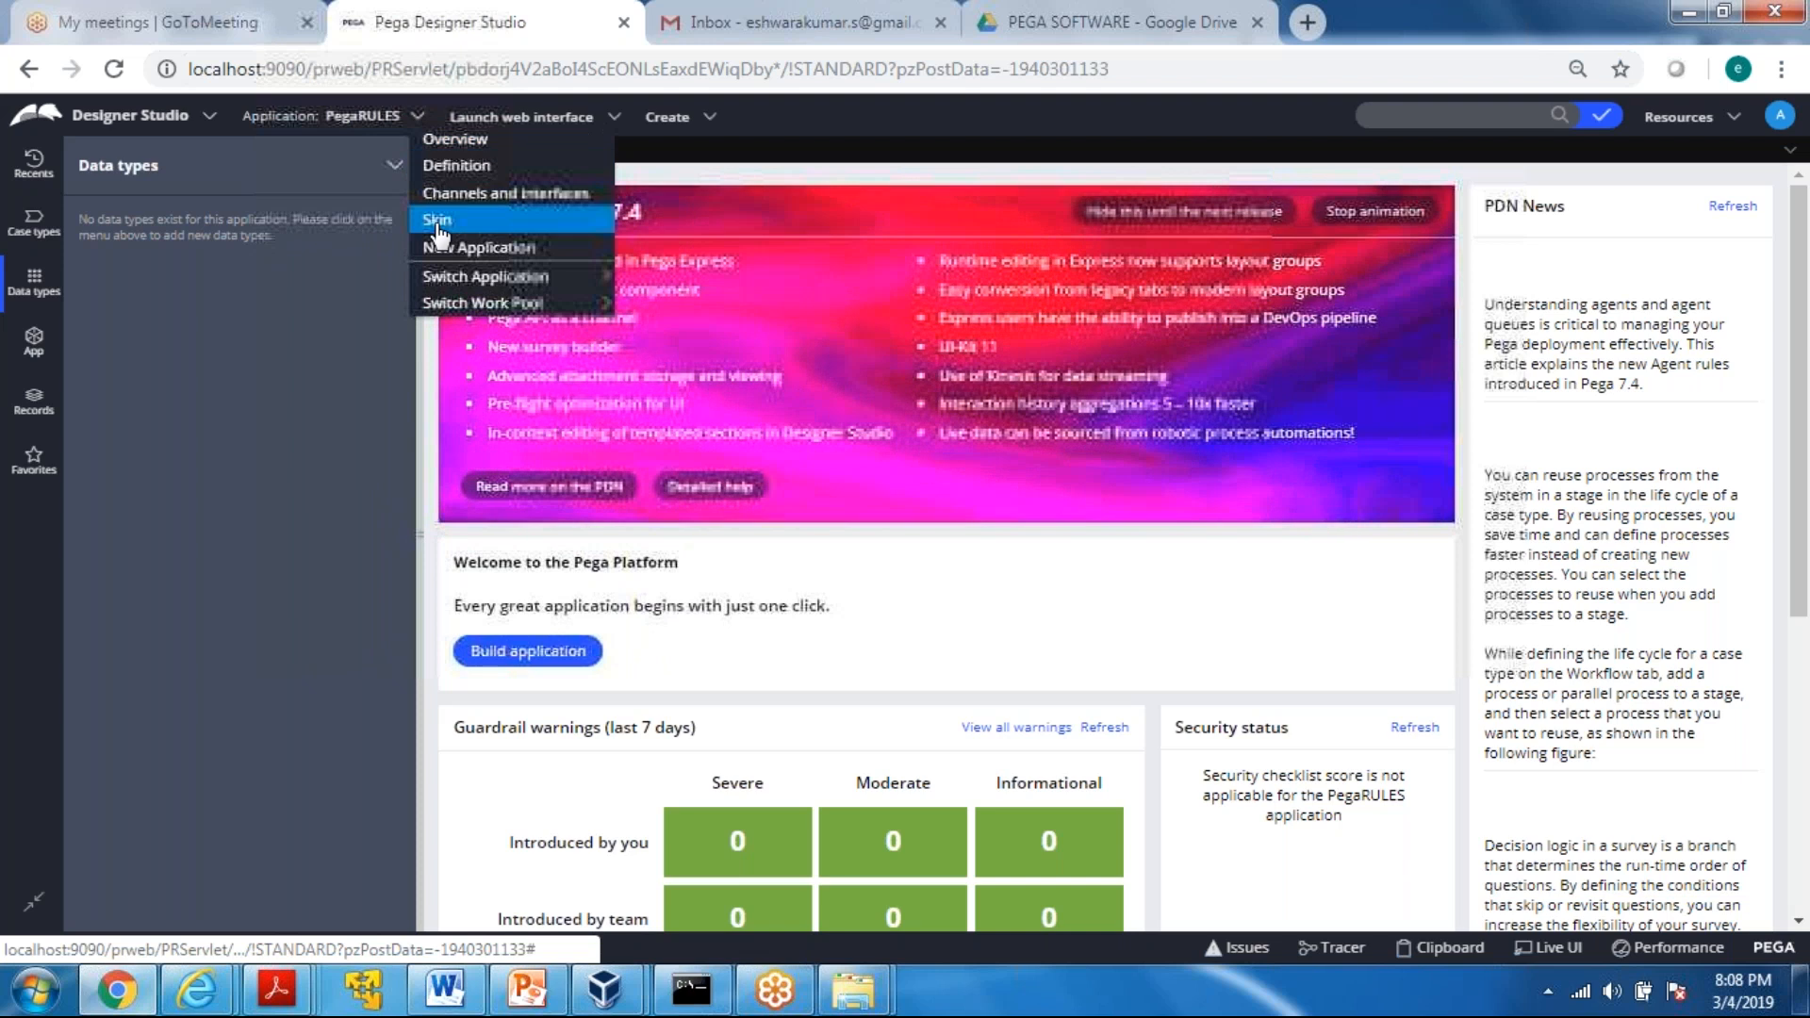
click(507, 252)
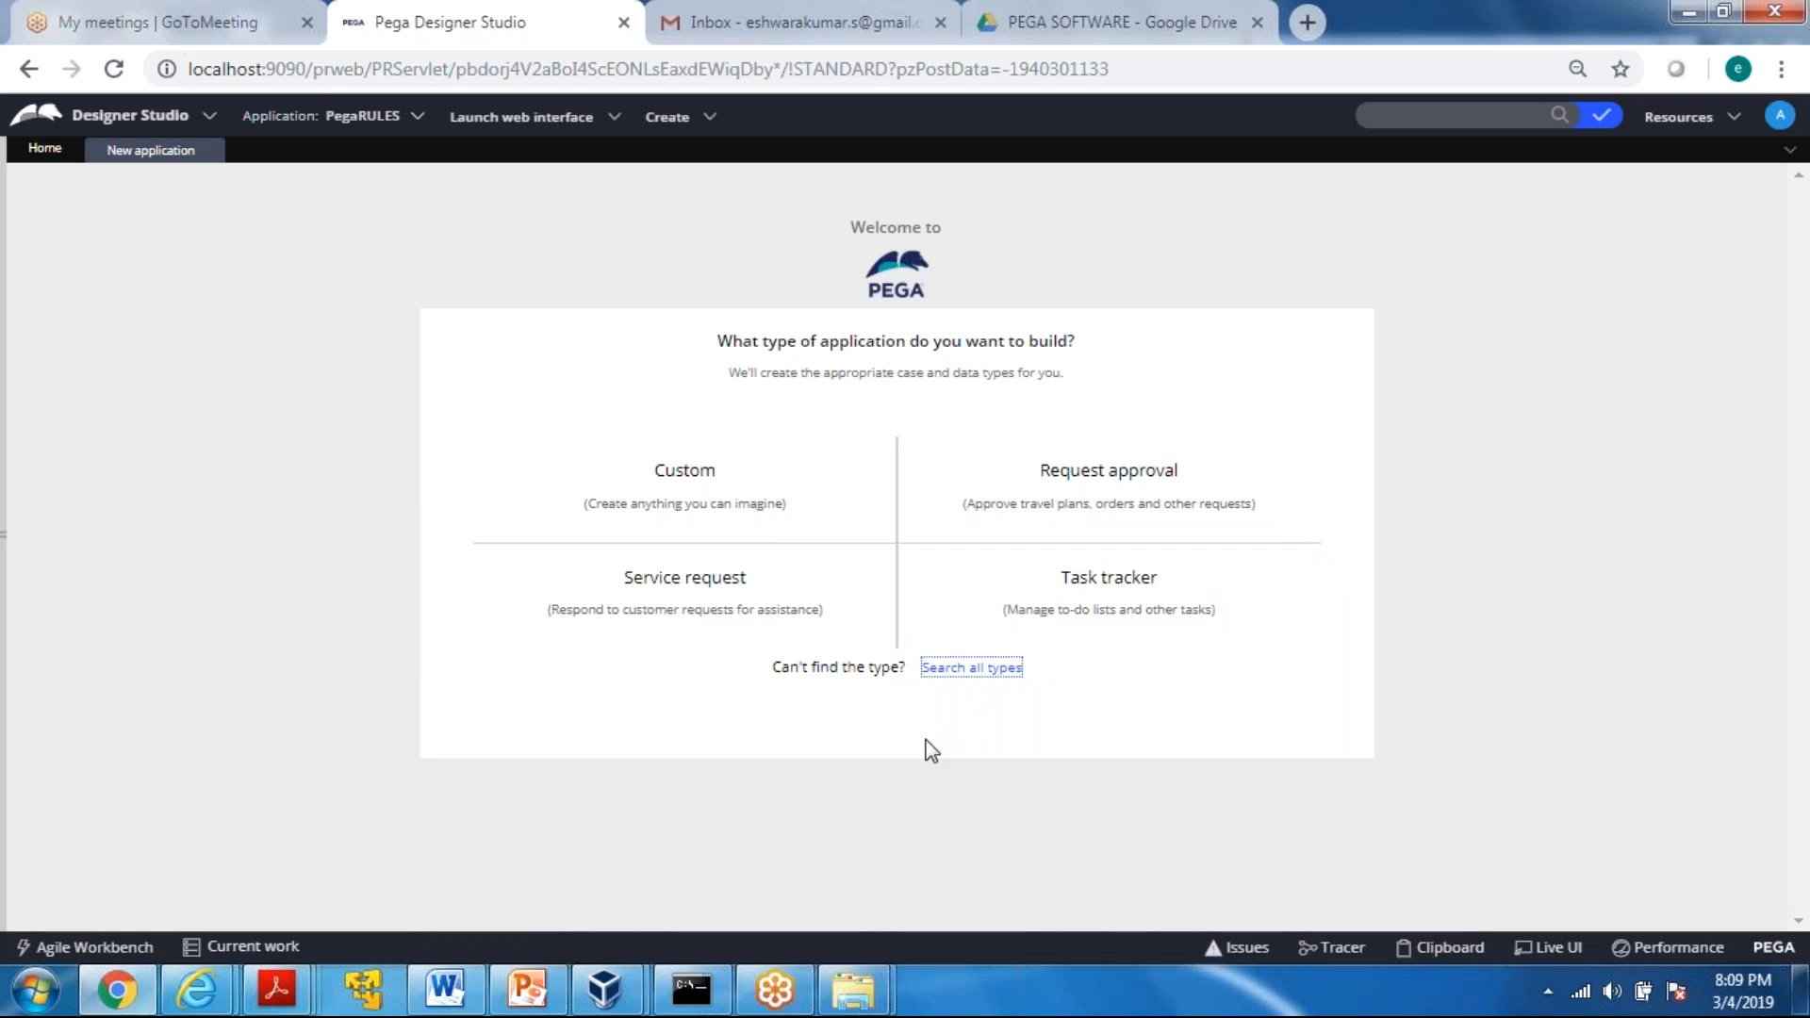
mouse_move(631, 489)
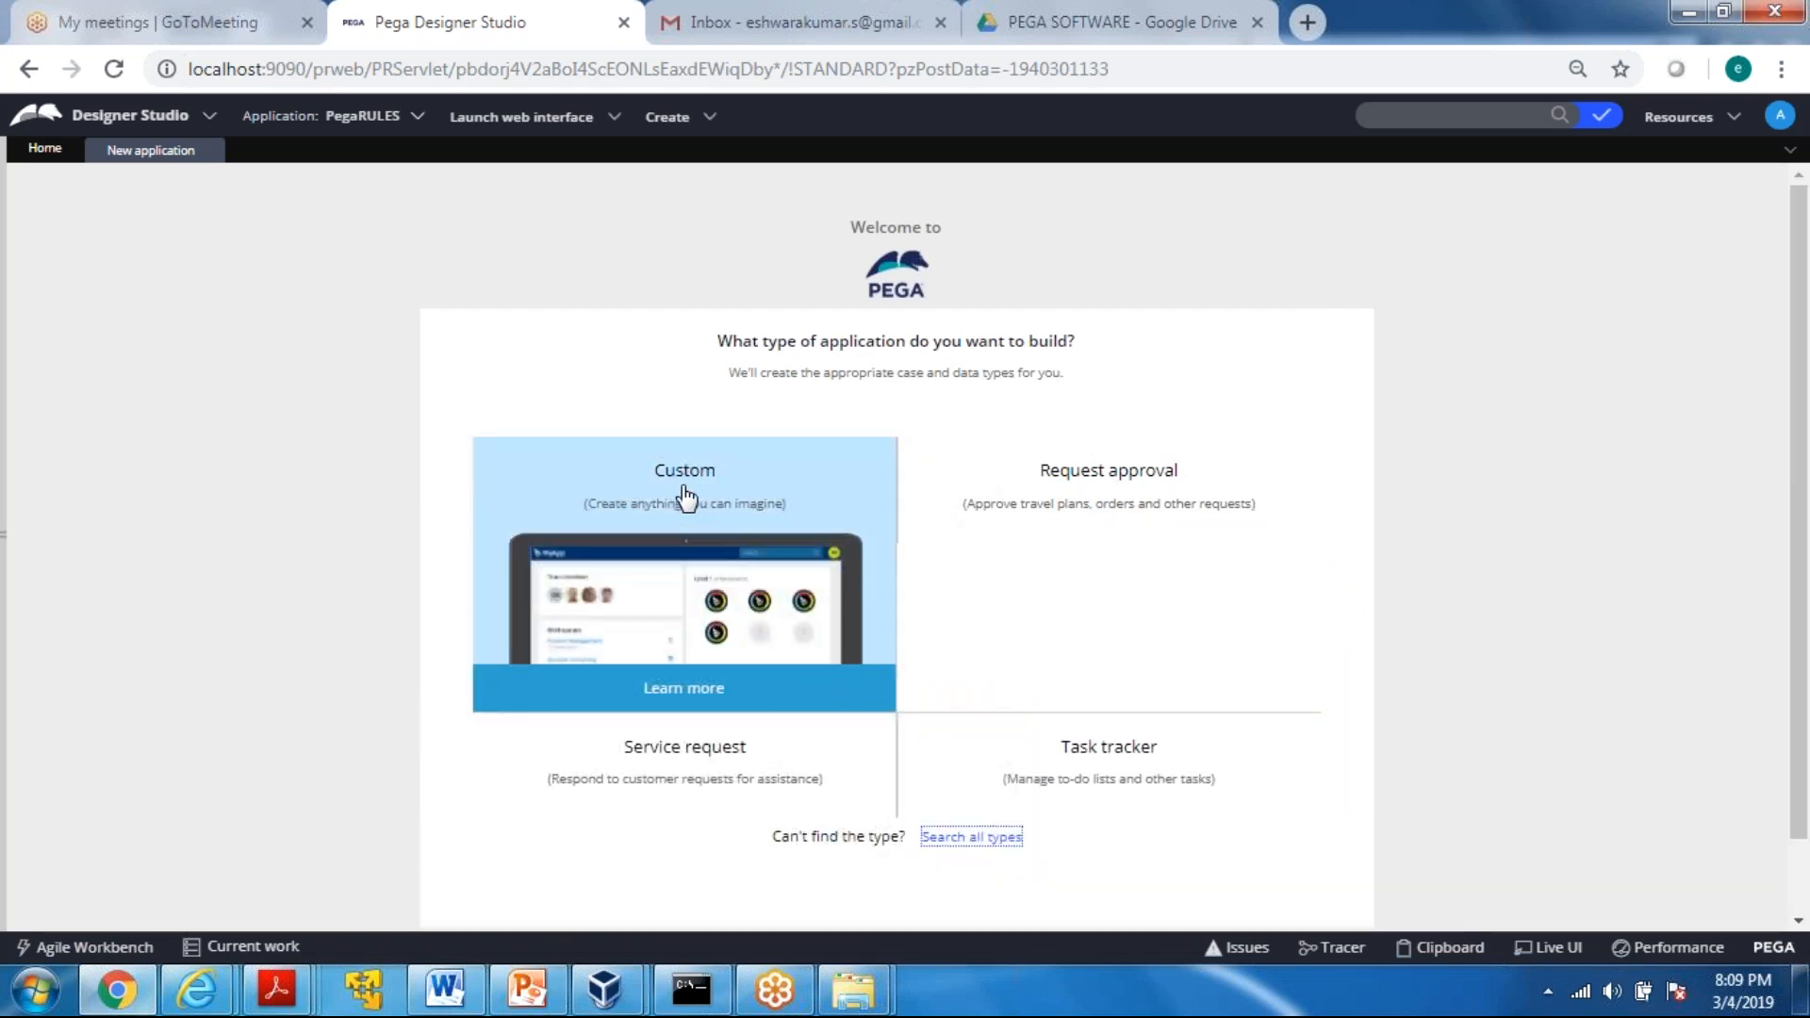
click(687, 577)
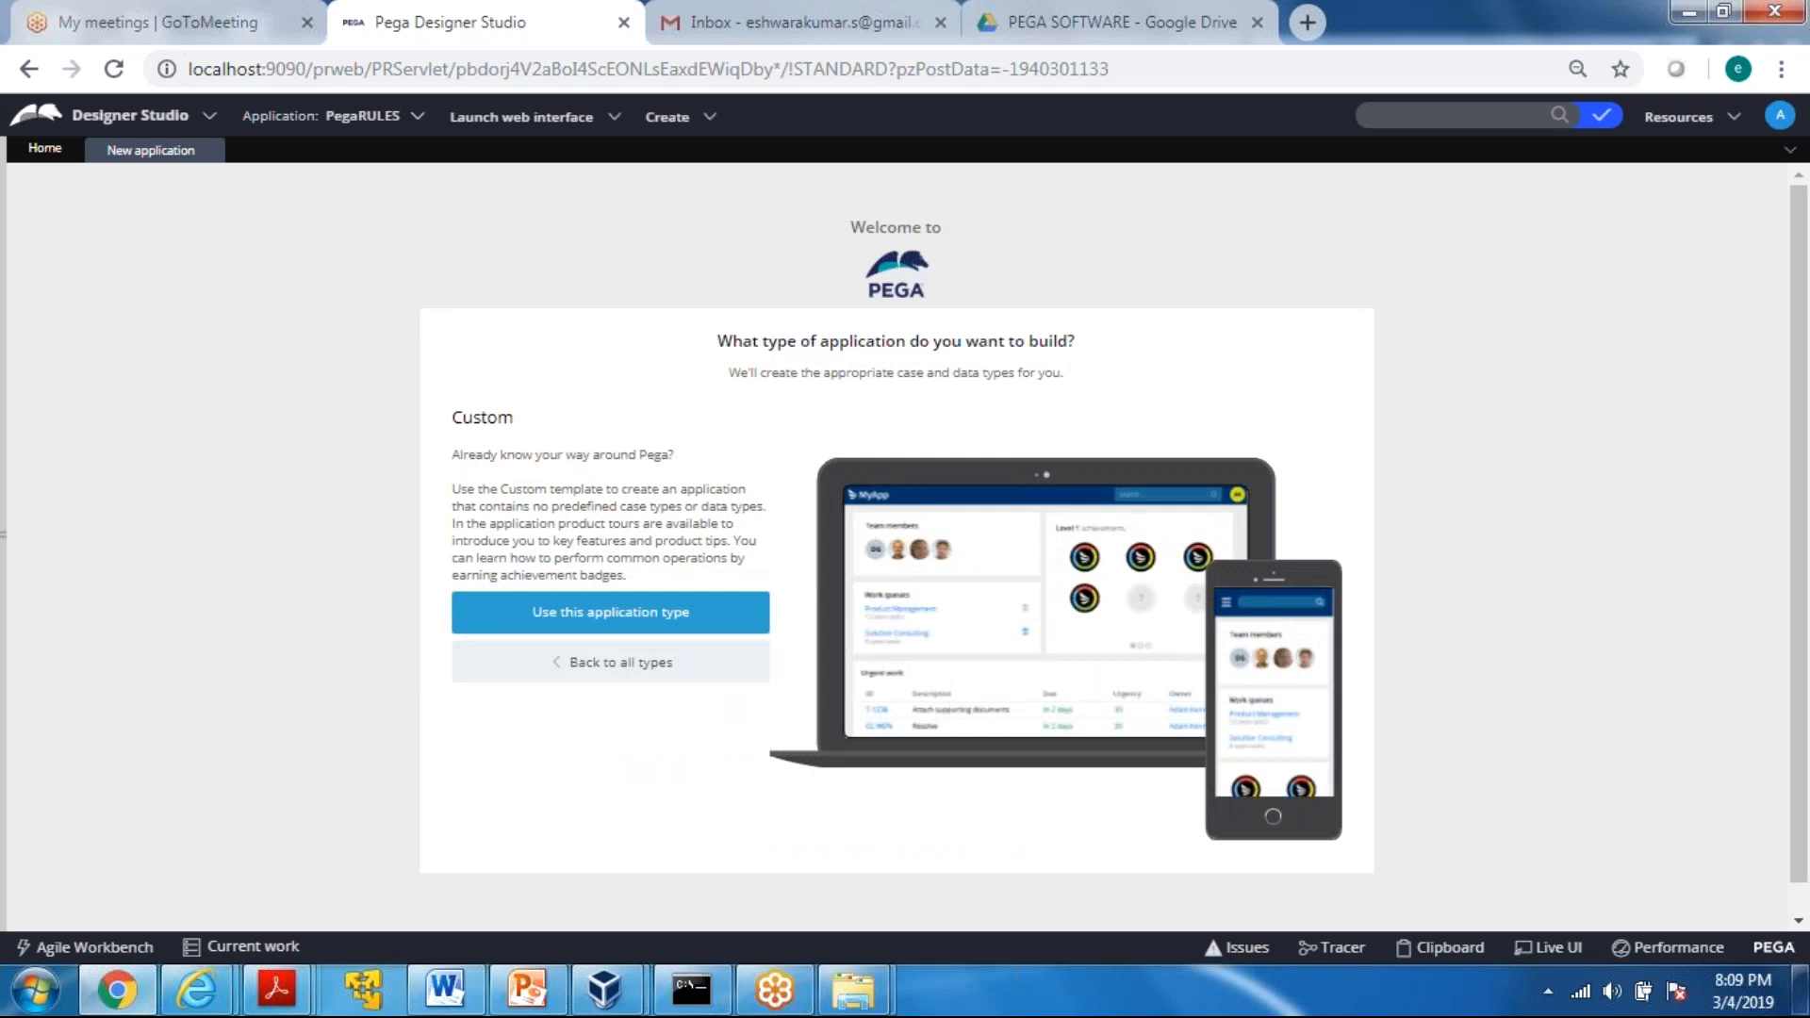
click(575, 615)
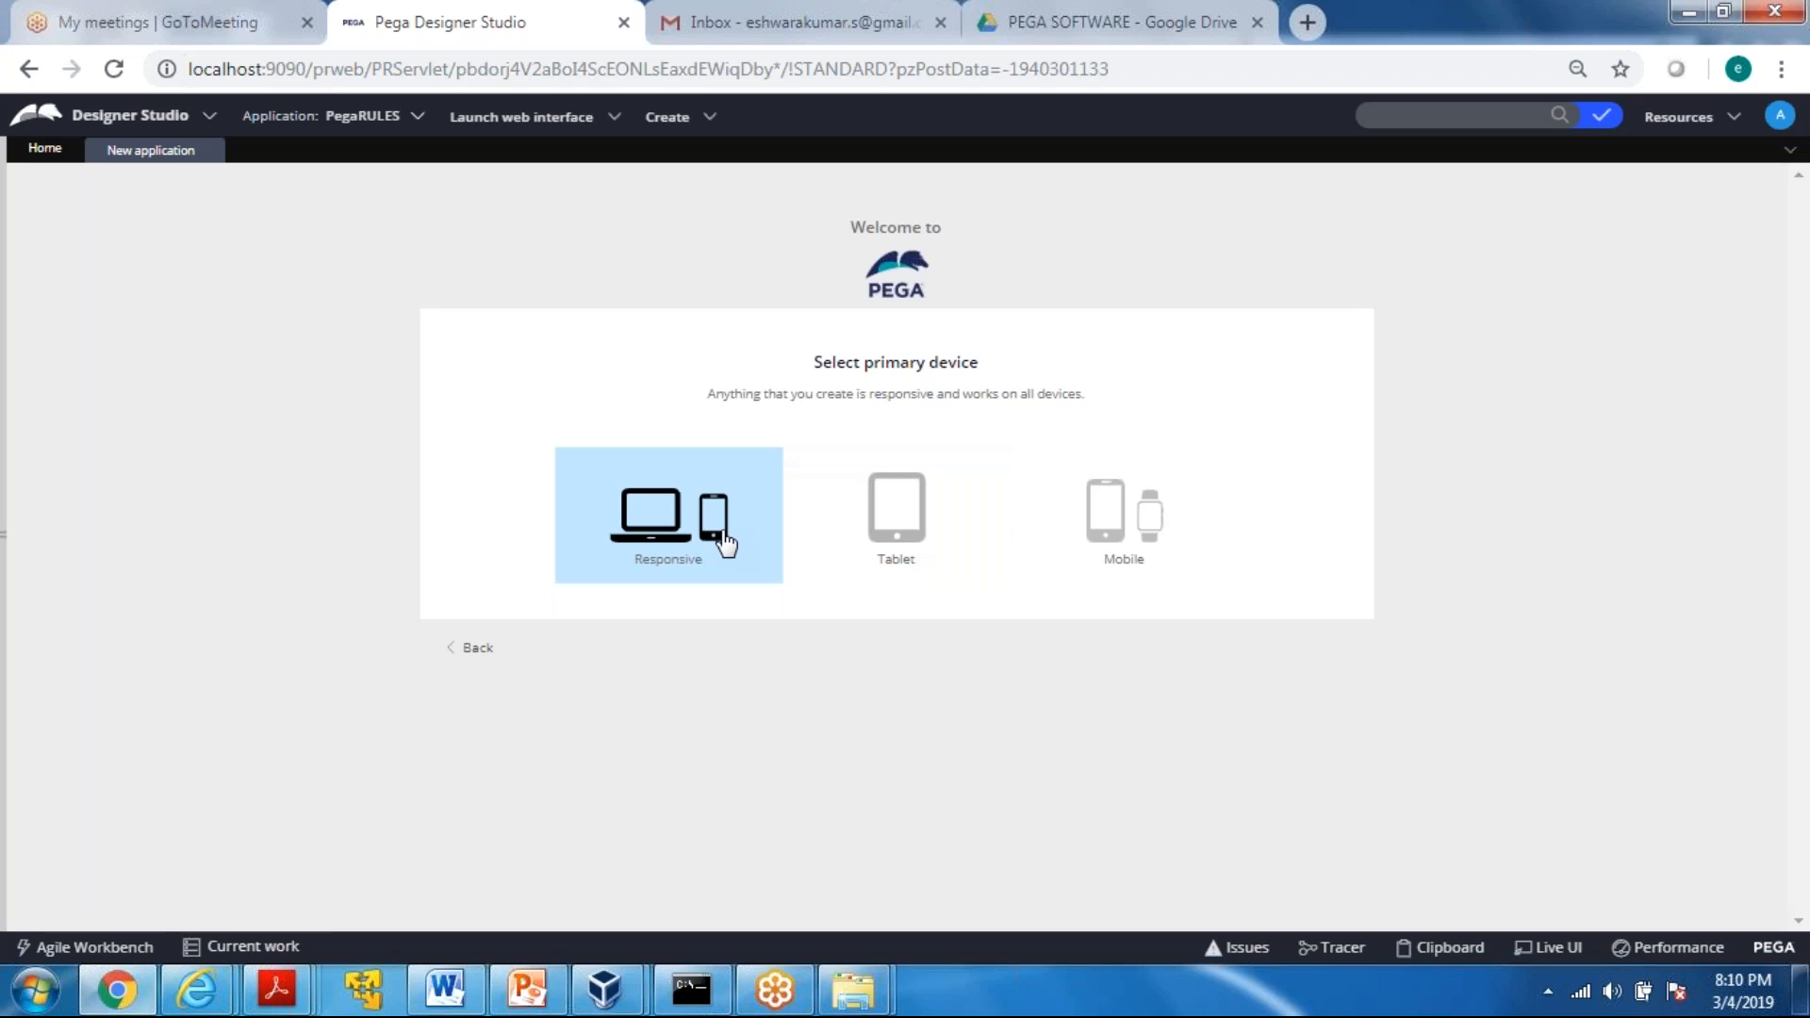
Select Responsive as the primary device and Default as the color scheme
click(663, 520)
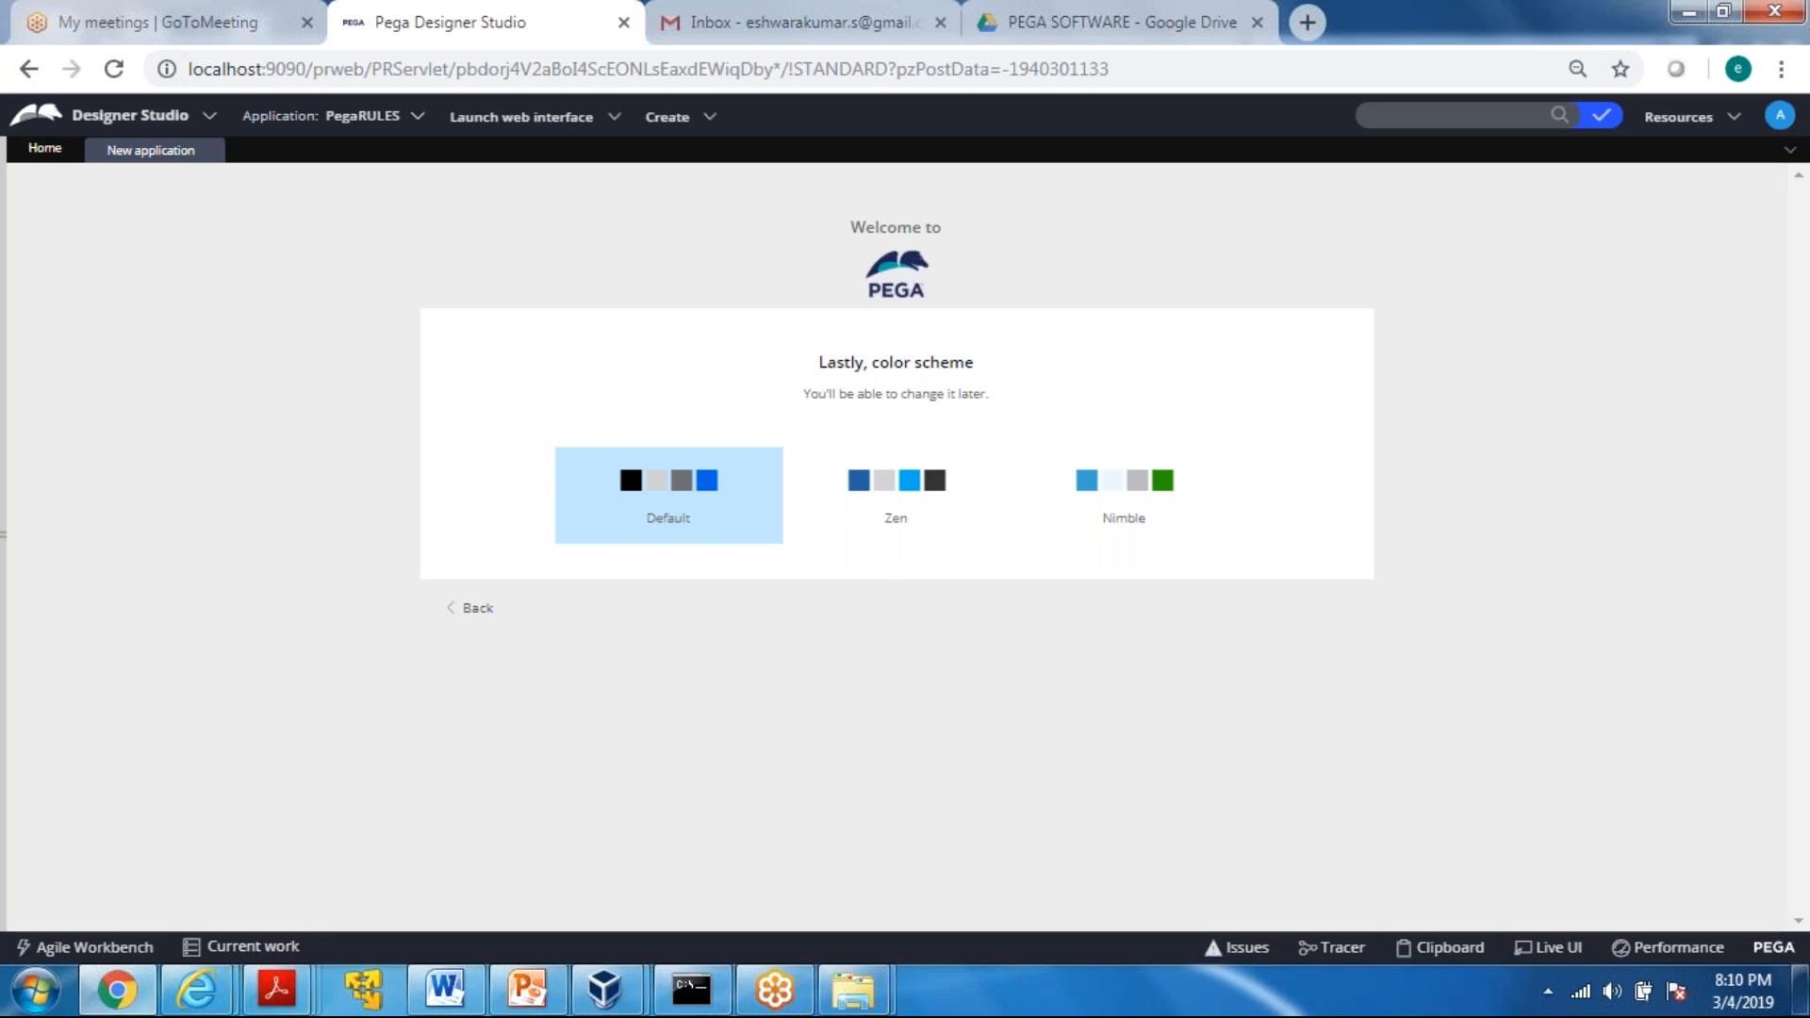
click(893, 538)
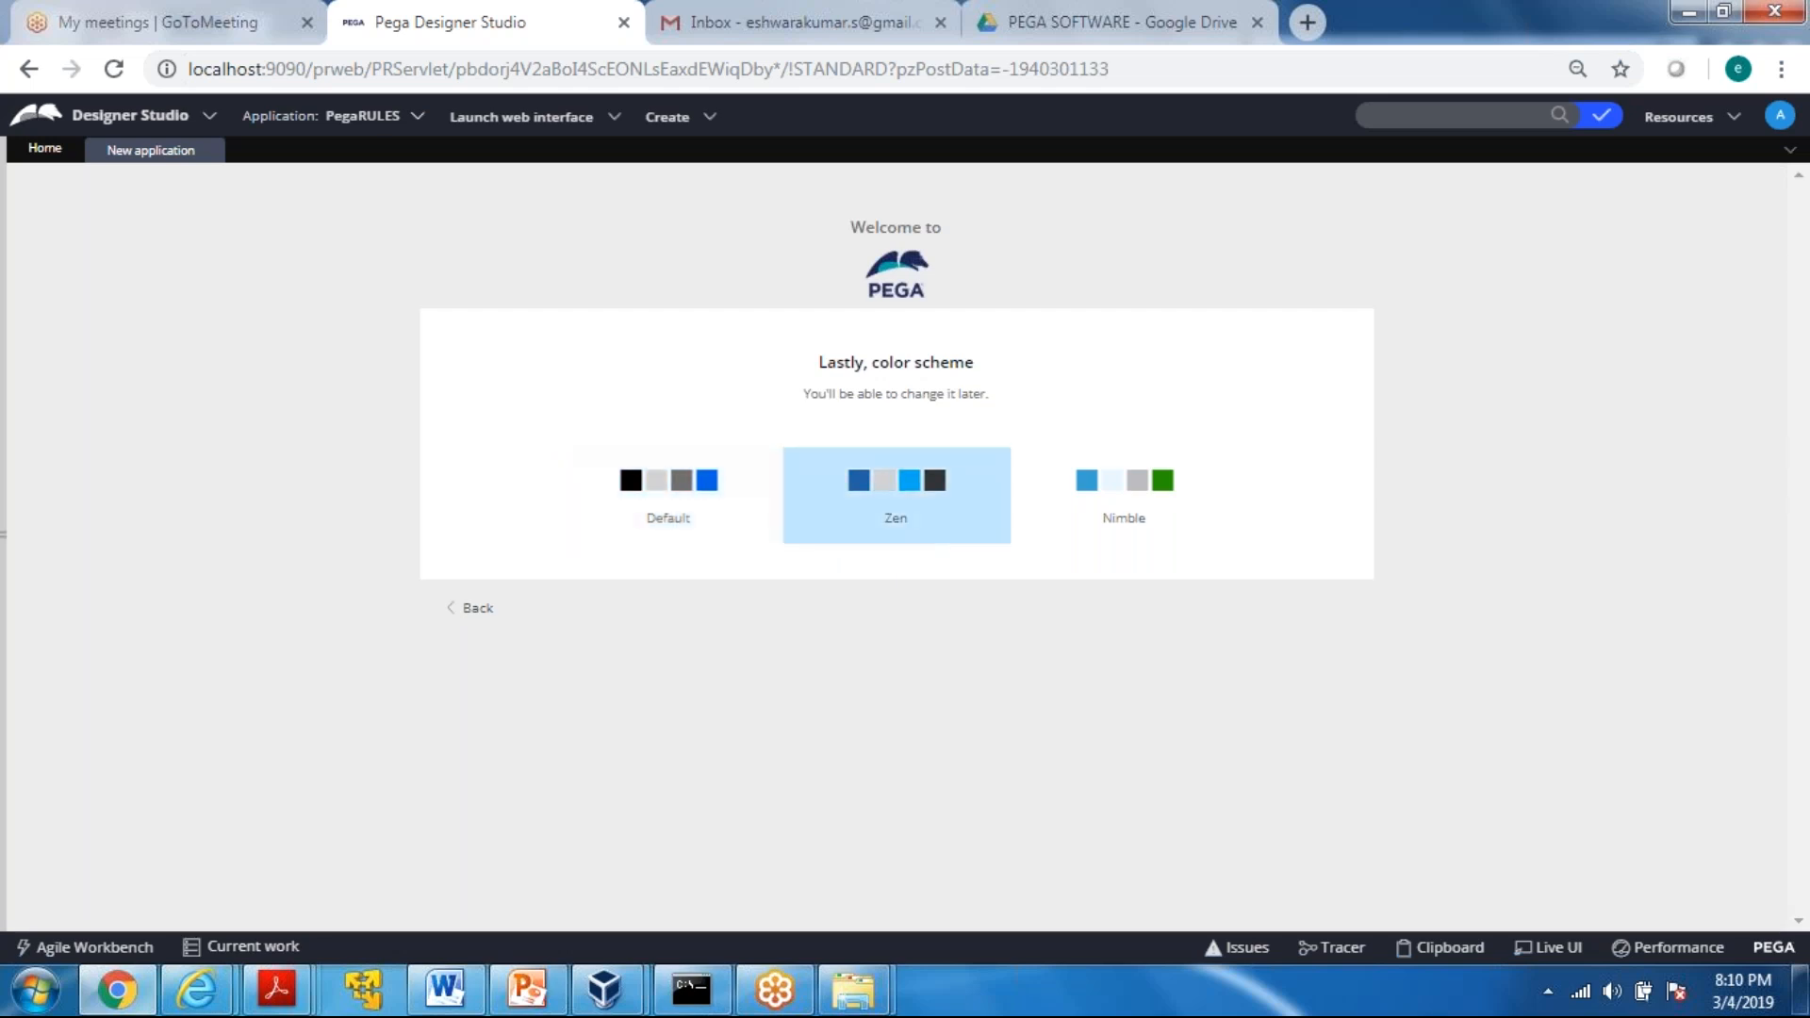
click(707, 494)
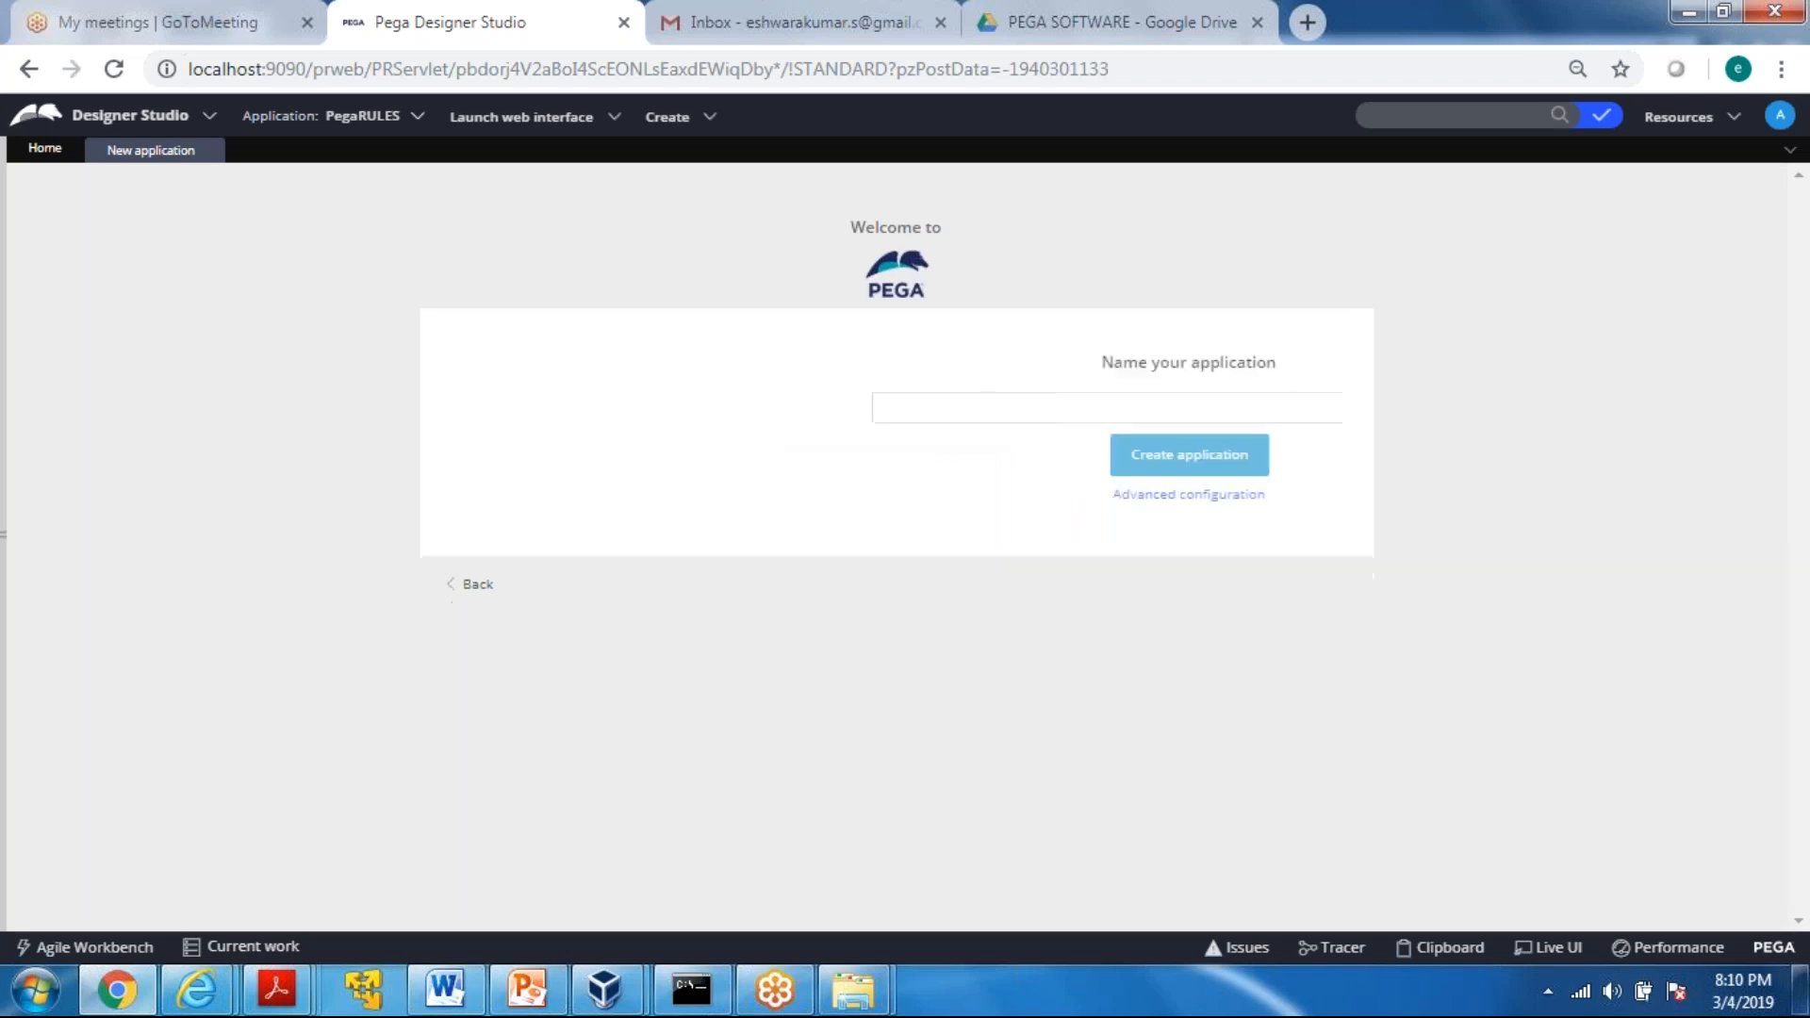
Name the application HospitalMgmt
click(620, 412)
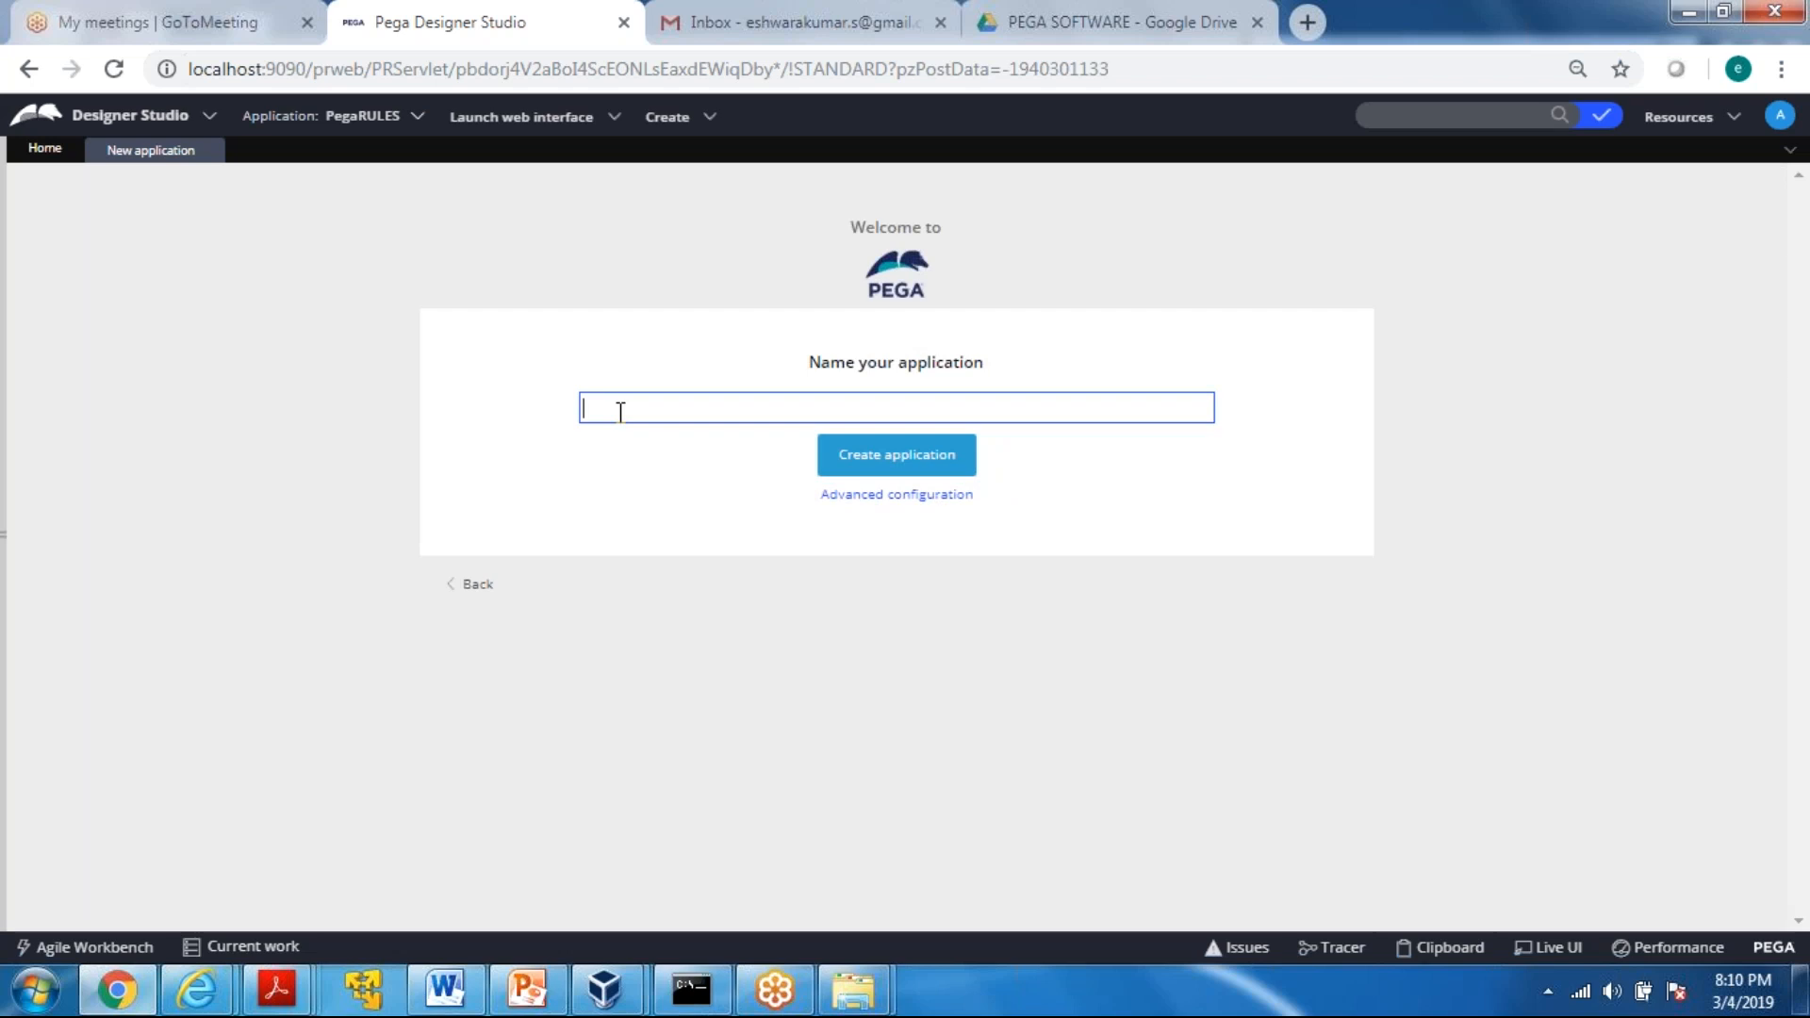
text(Hosp)
key(BackSpace)
text(pia)
key(BackSpace)
text(talMngmt)
key(BackSpace)
key(BackSpace)
key(BackSpace)
key(BackSpace)
text(gmt)
In the advanced configuration, set the application structure to Framework and the application ID to HospitalMgmt
click(876, 505)
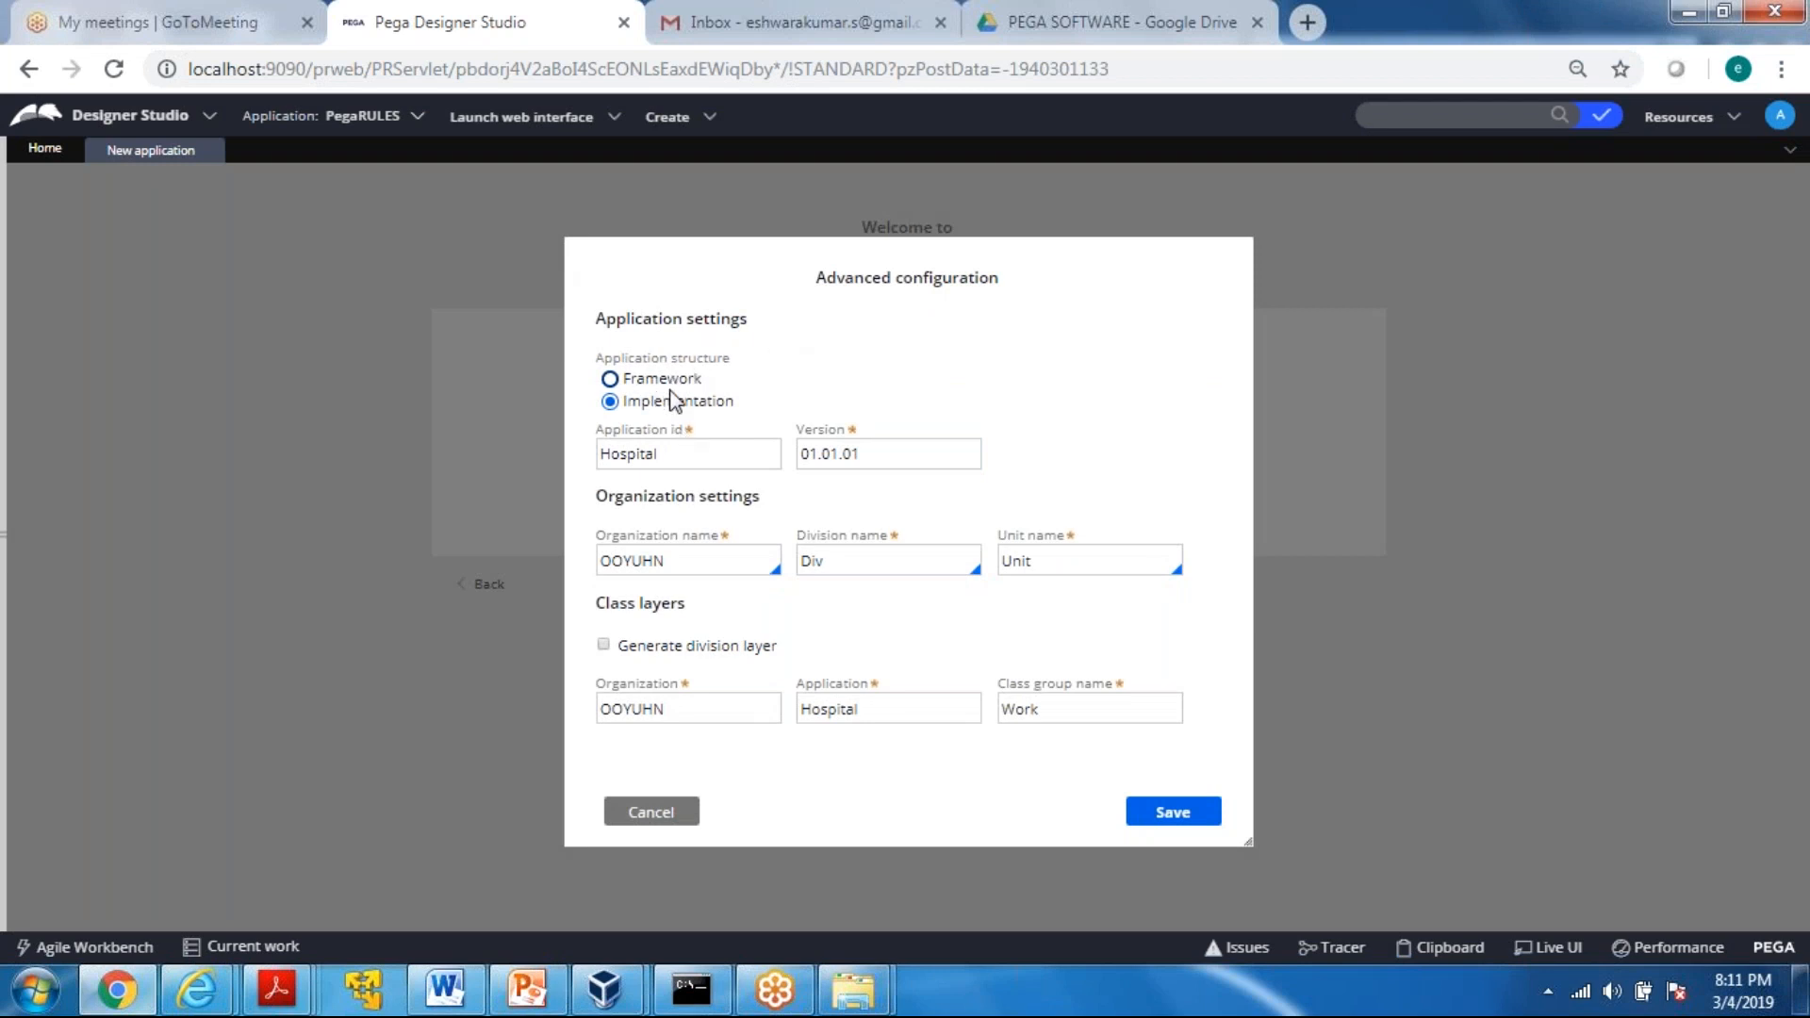
click(611, 380)
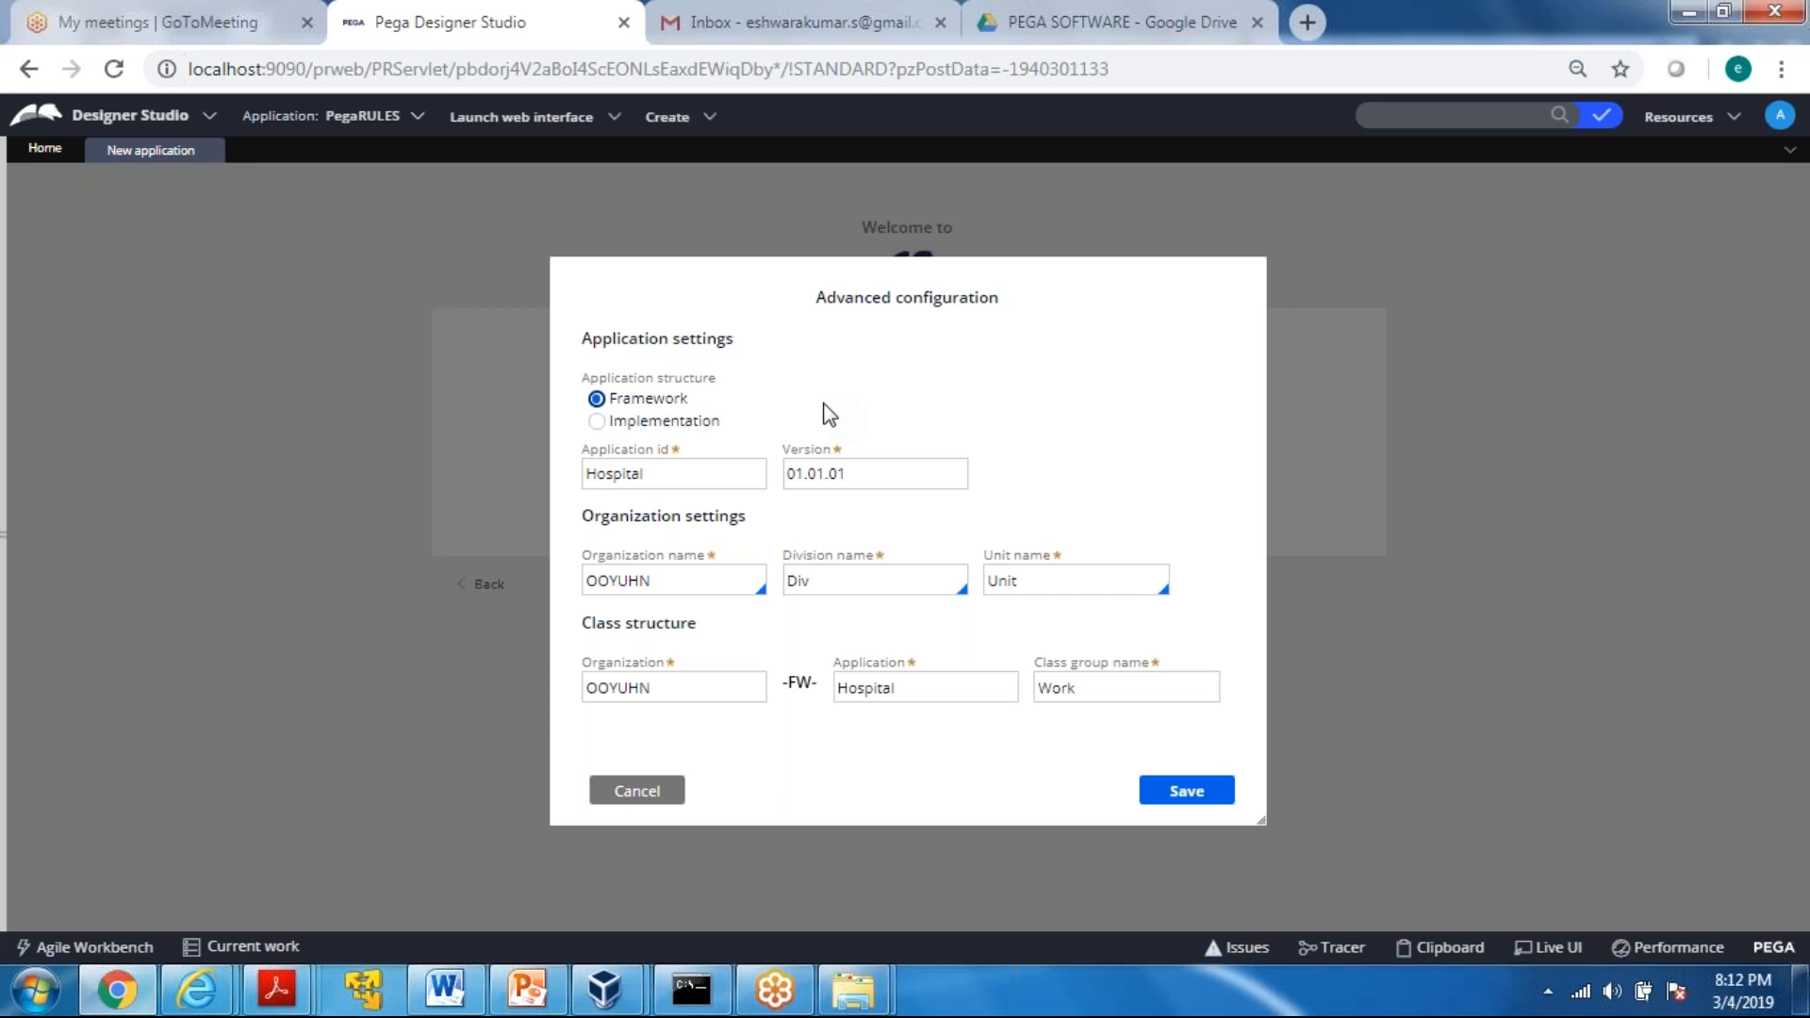
click(718, 471)
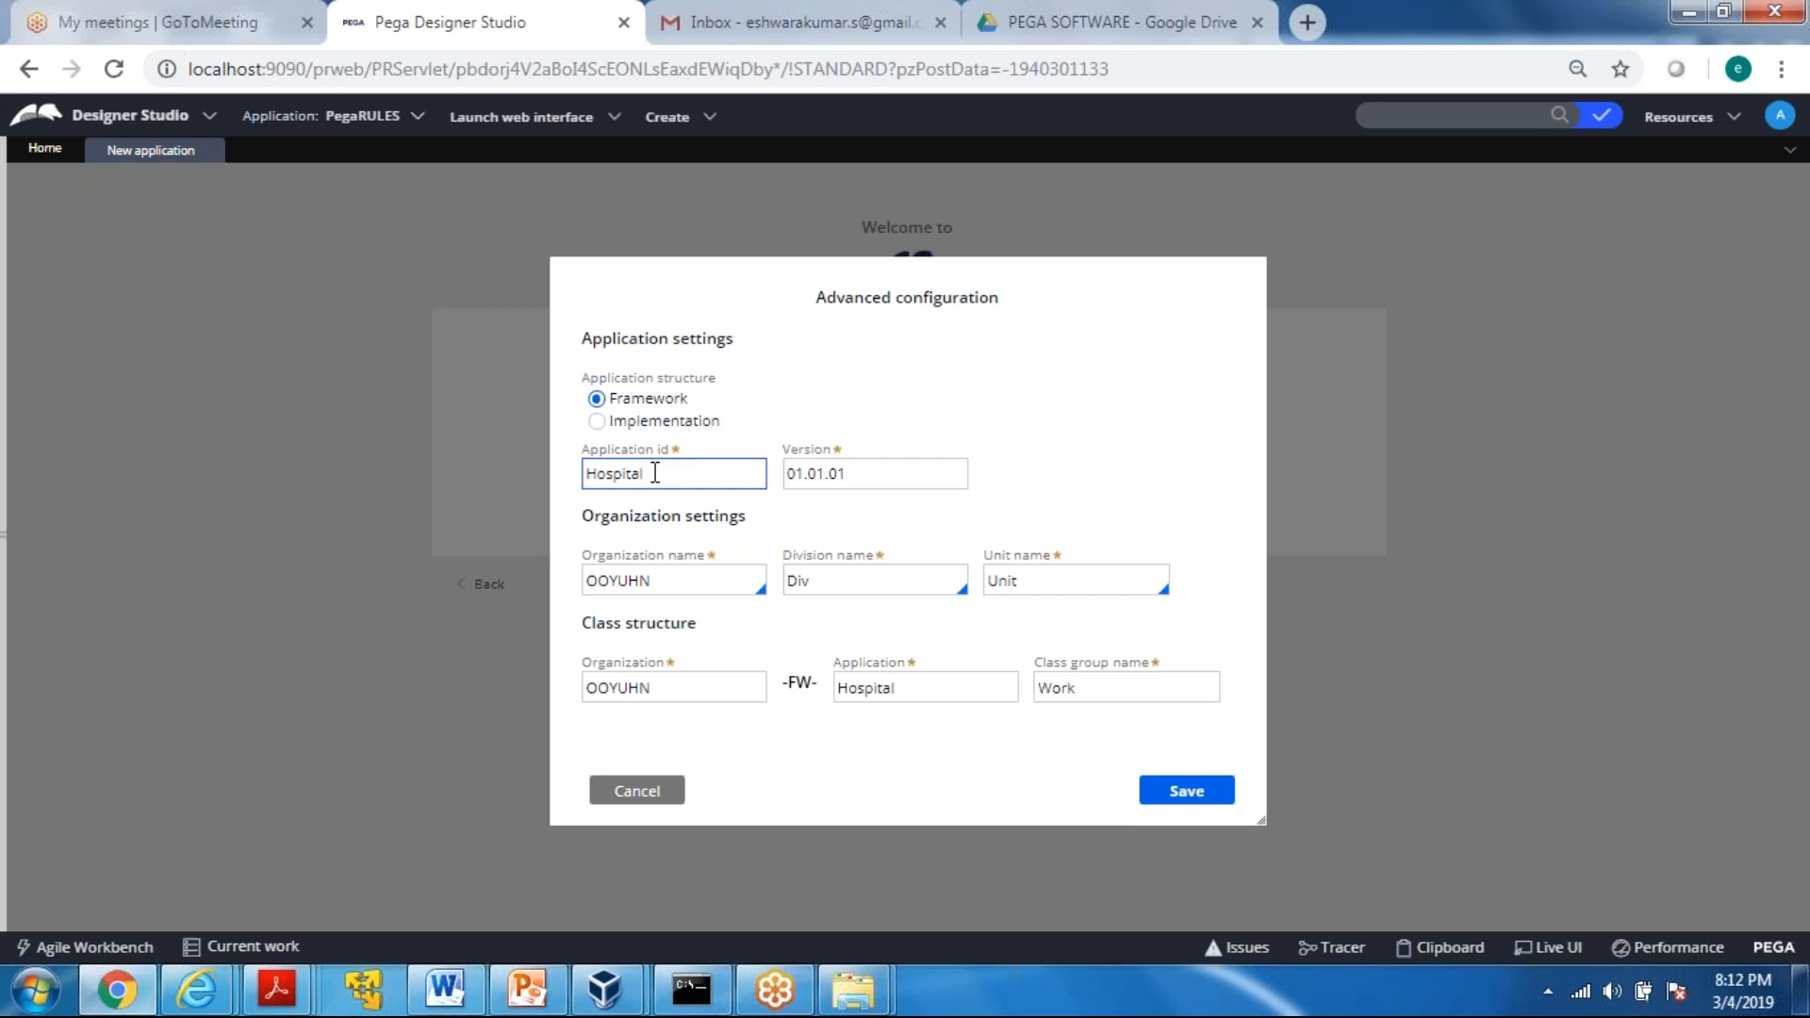
text(Mgmt)
key(Tab)
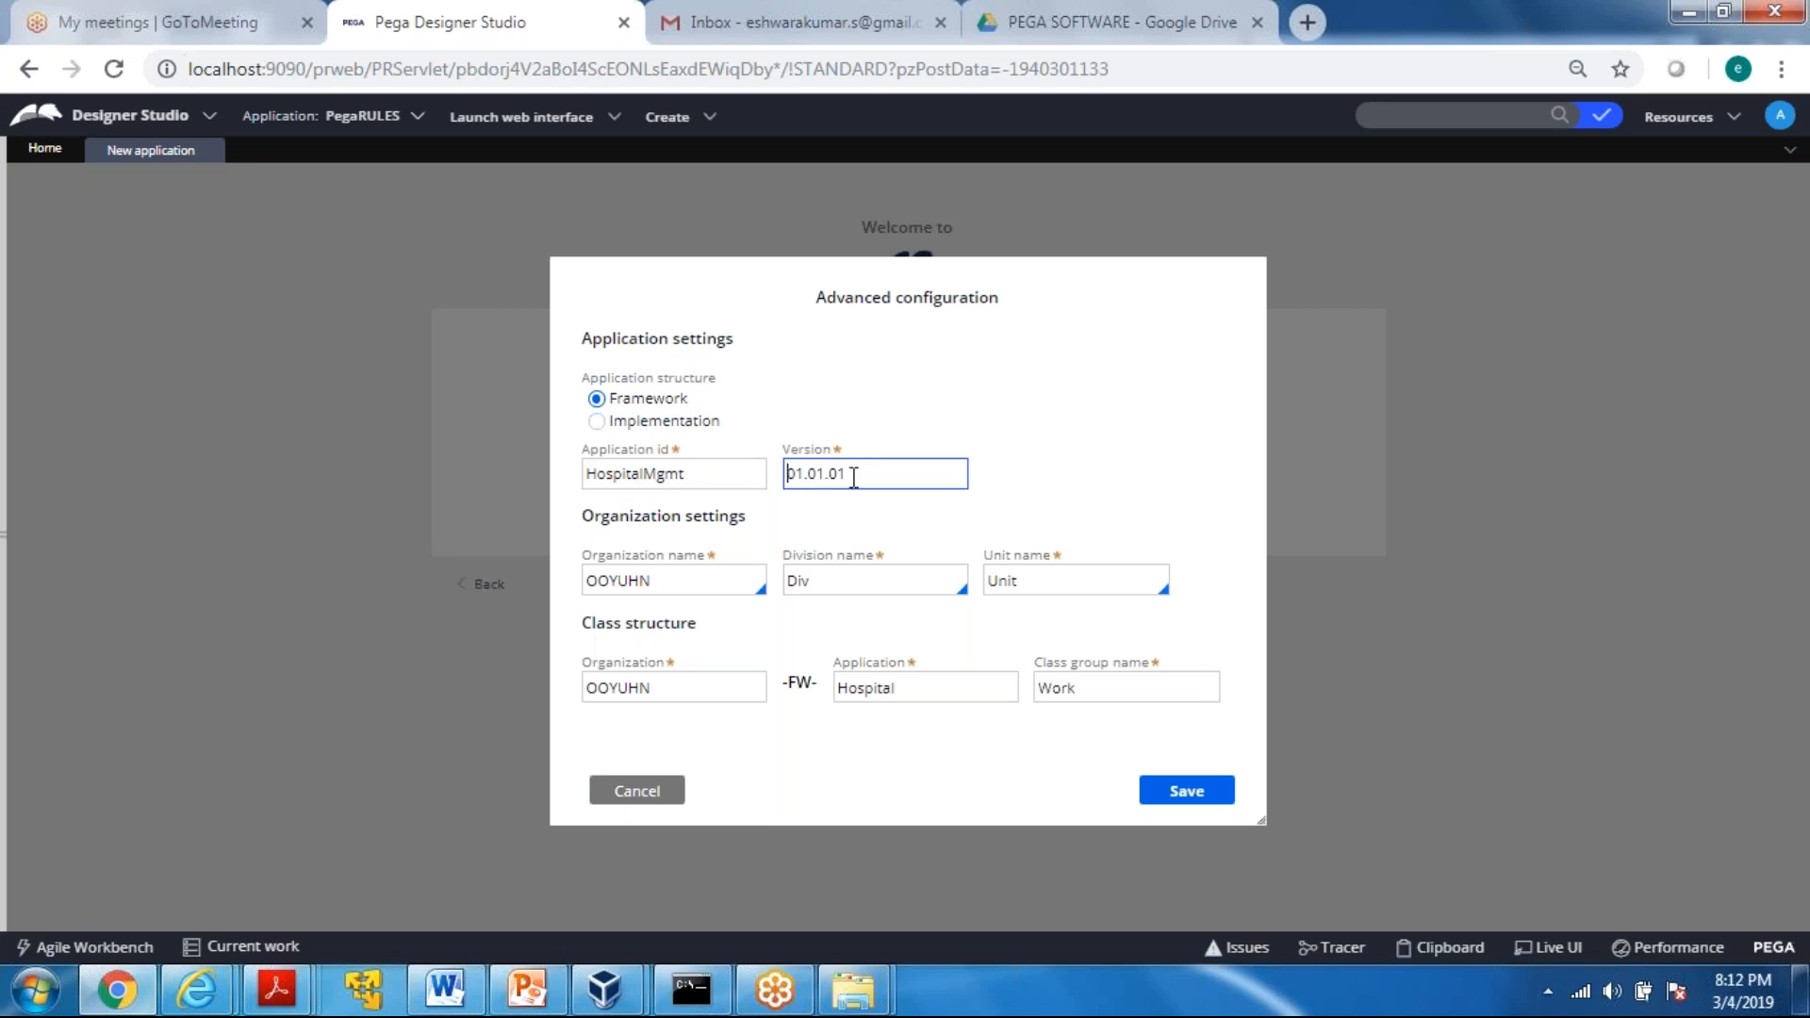
drag(900, 479, 791, 486)
click(789, 479)
Set the organization name to IIM in the organization settings
click(669, 582)
key(BackSpace)
key(BackSpace)
key(BackSpace)
key(BackSpace)
key(BackSpace)
key(BackSpace)
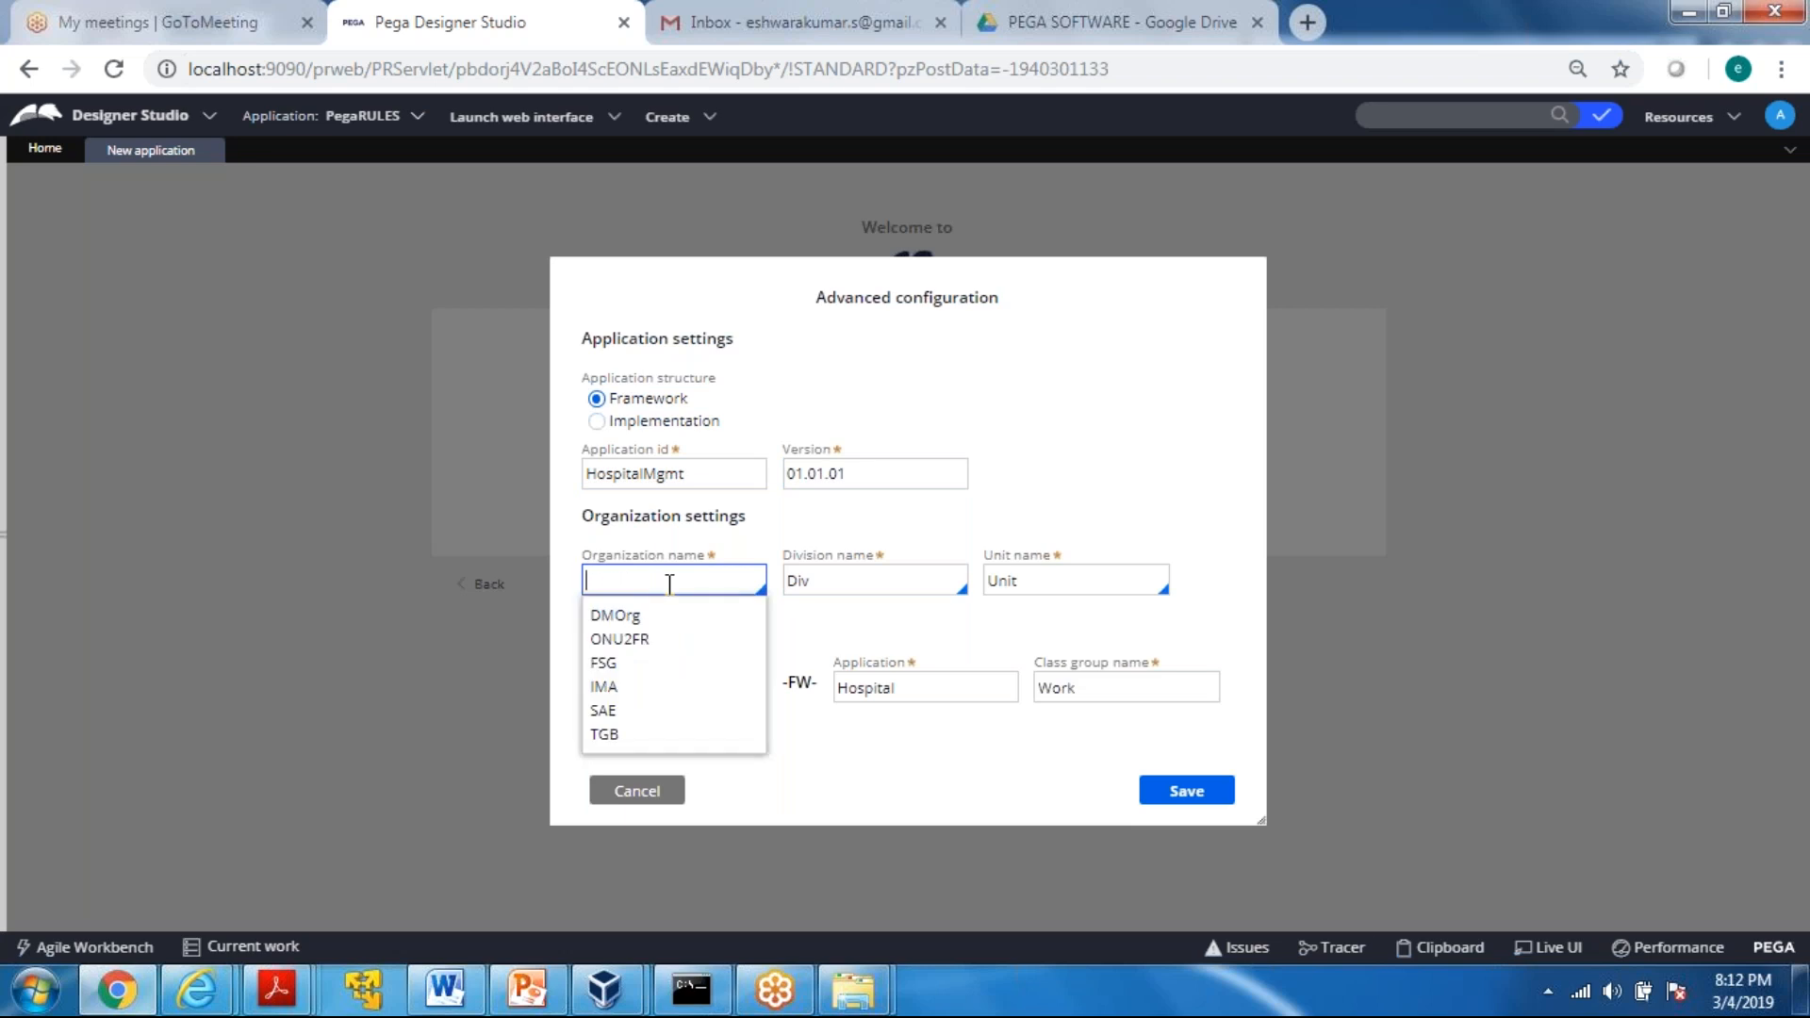
text(IIM)
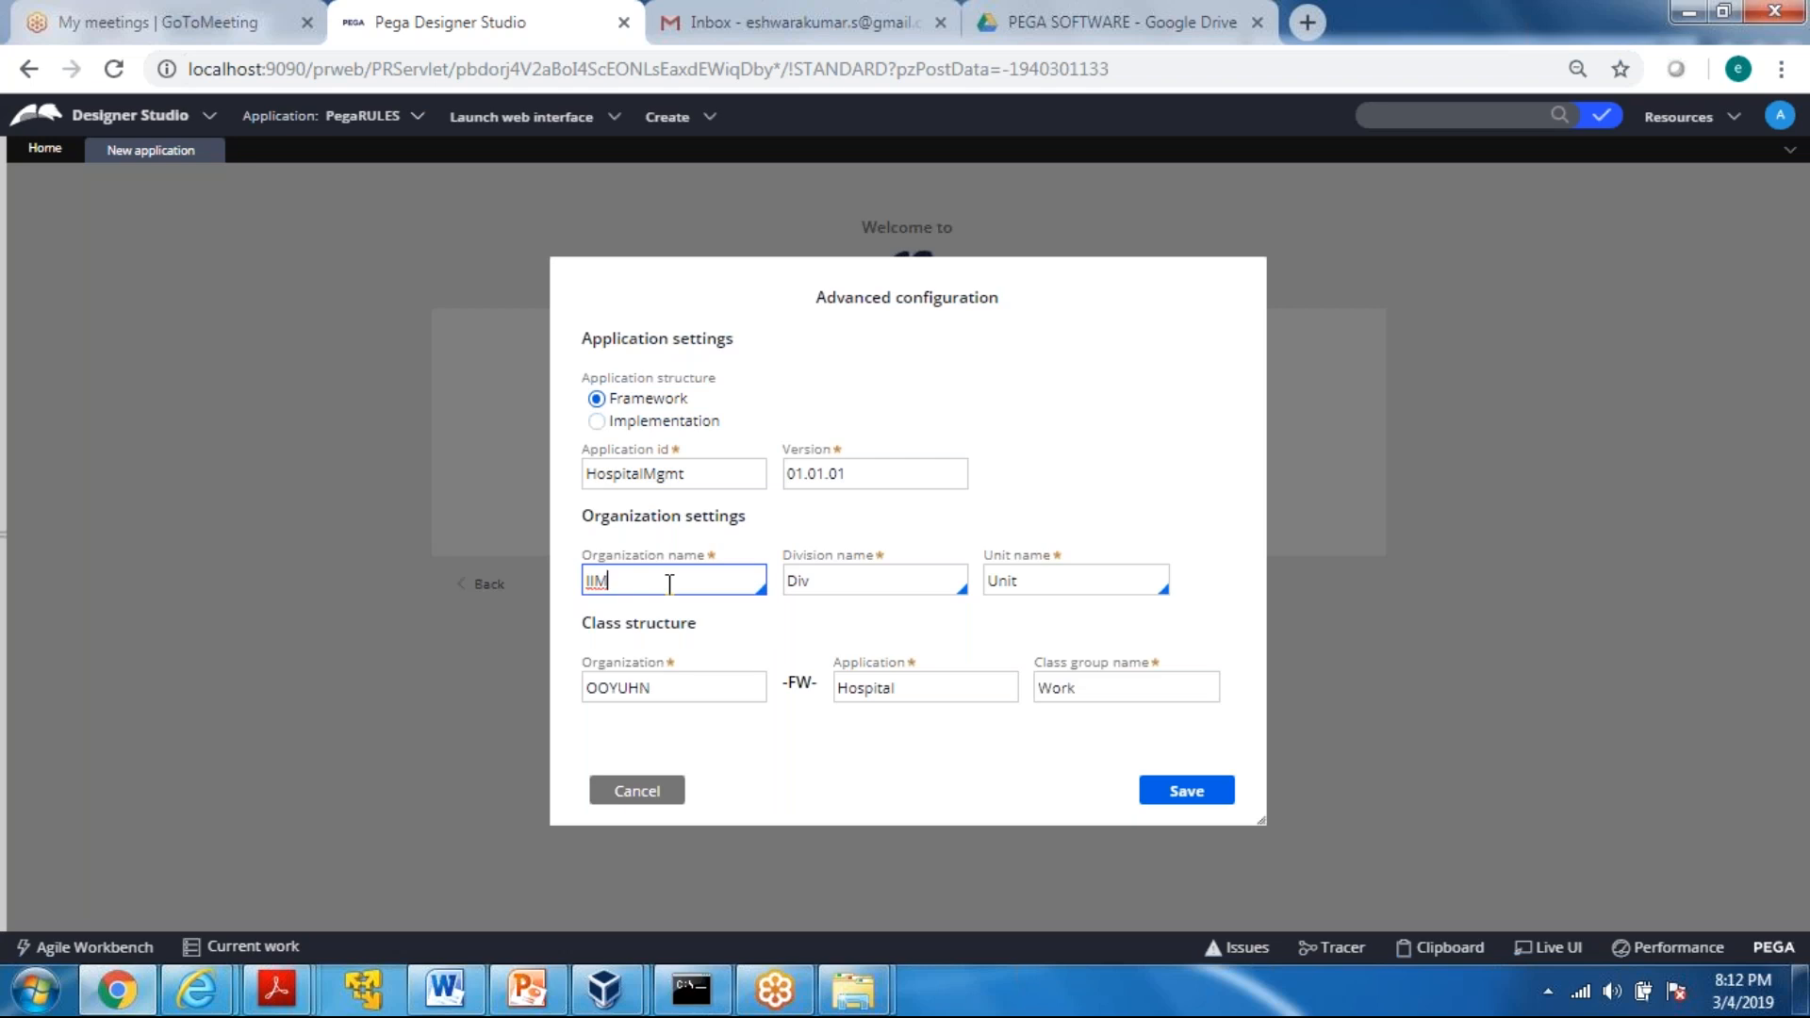
key(Tab)
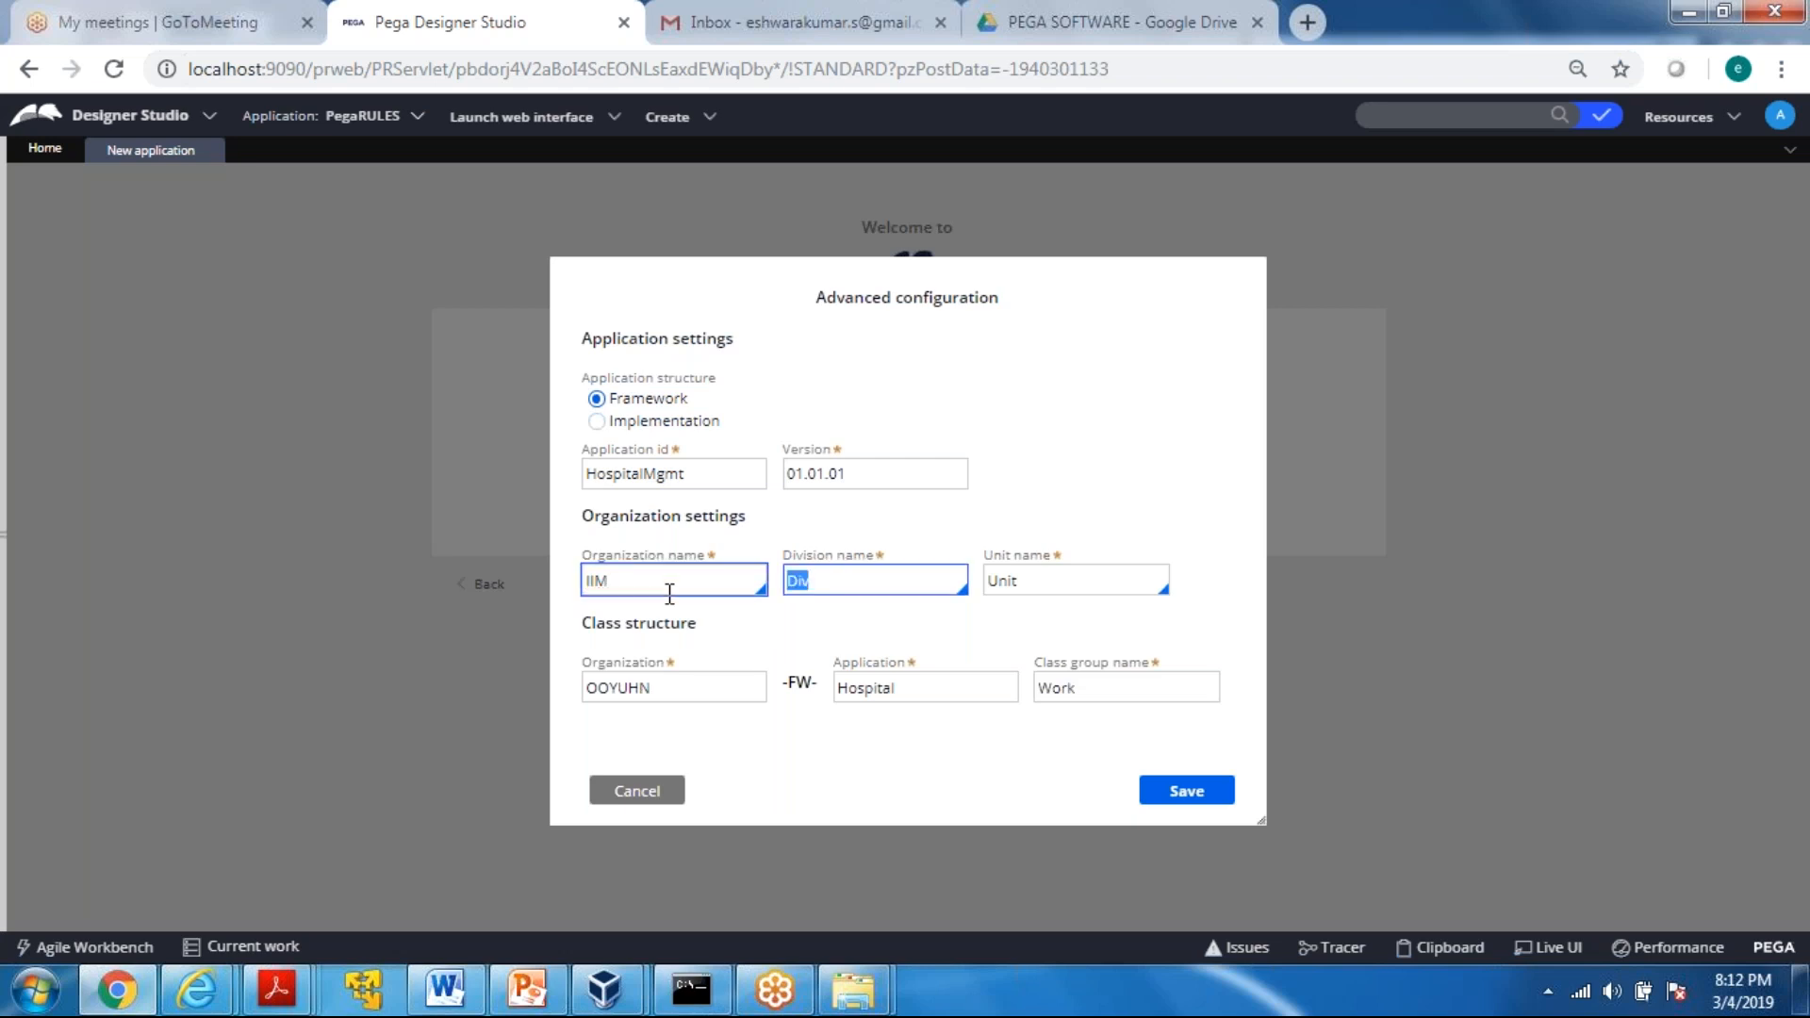
key(Tab)
key(Tab)
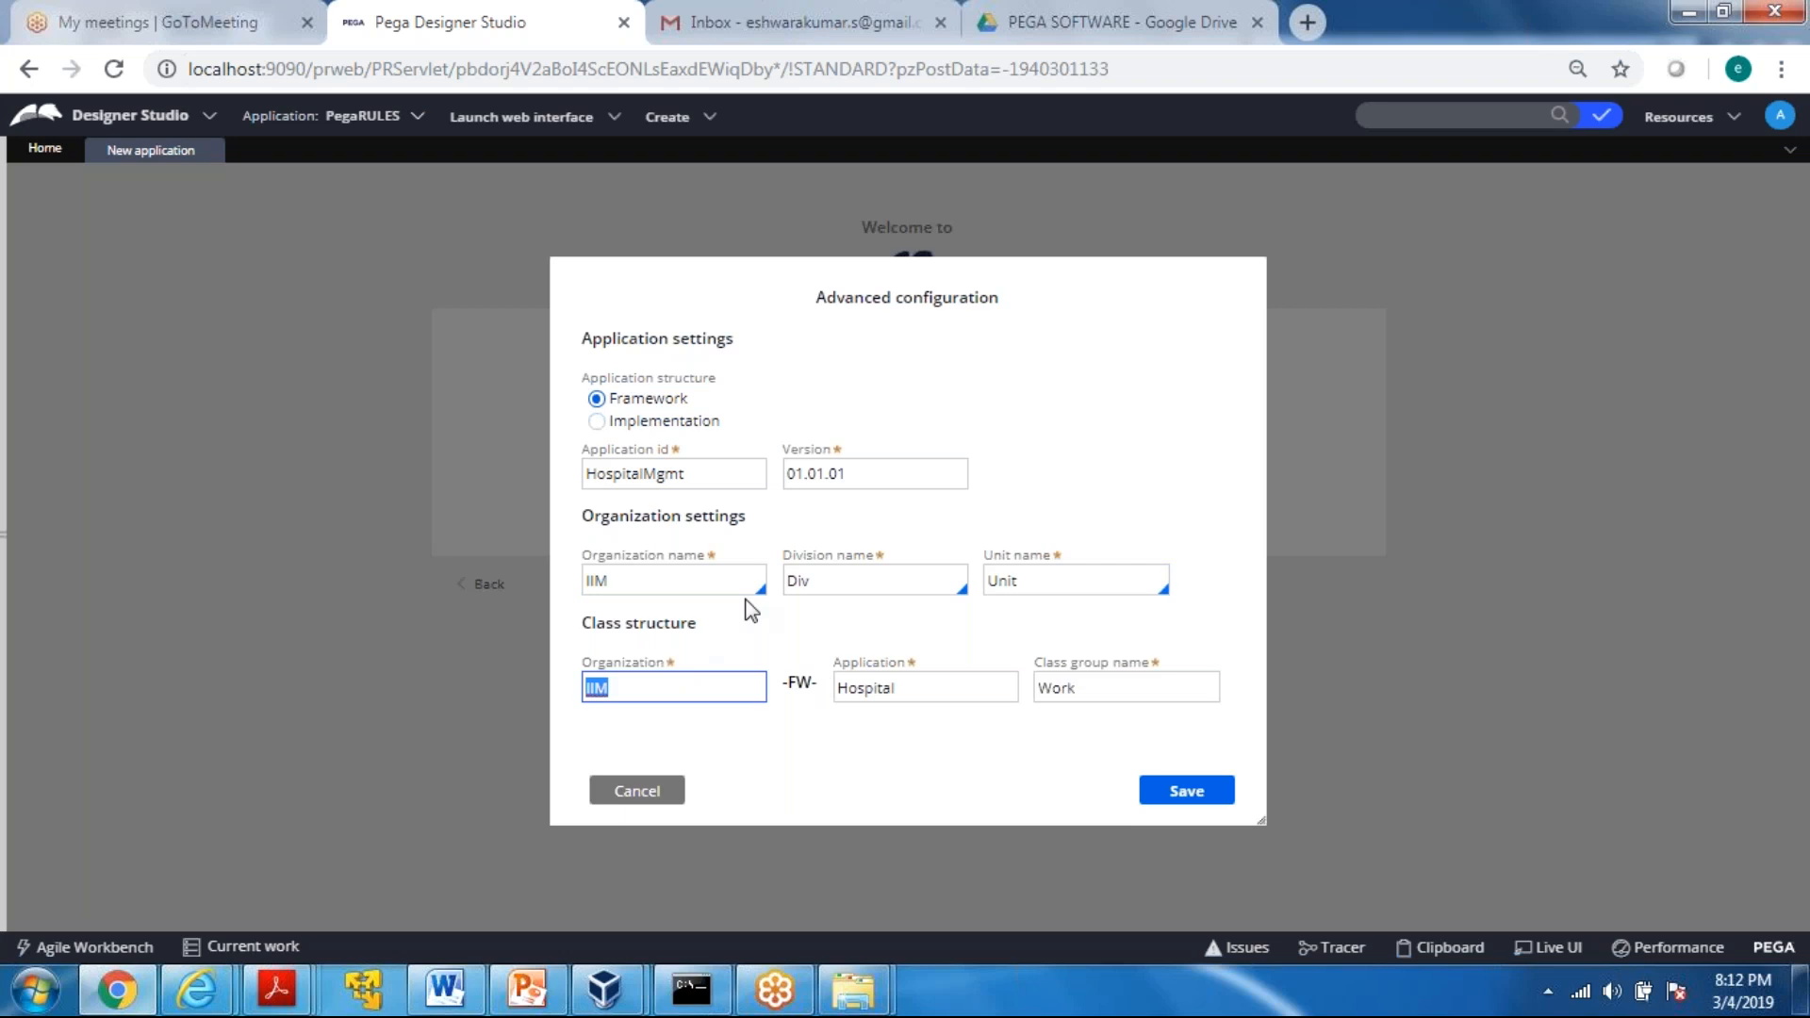
Check the organization and -FW- parts of the class structure, and try to save the advanced configuration
click(644, 677)
drag(585, 636, 801, 637)
click(829, 719)
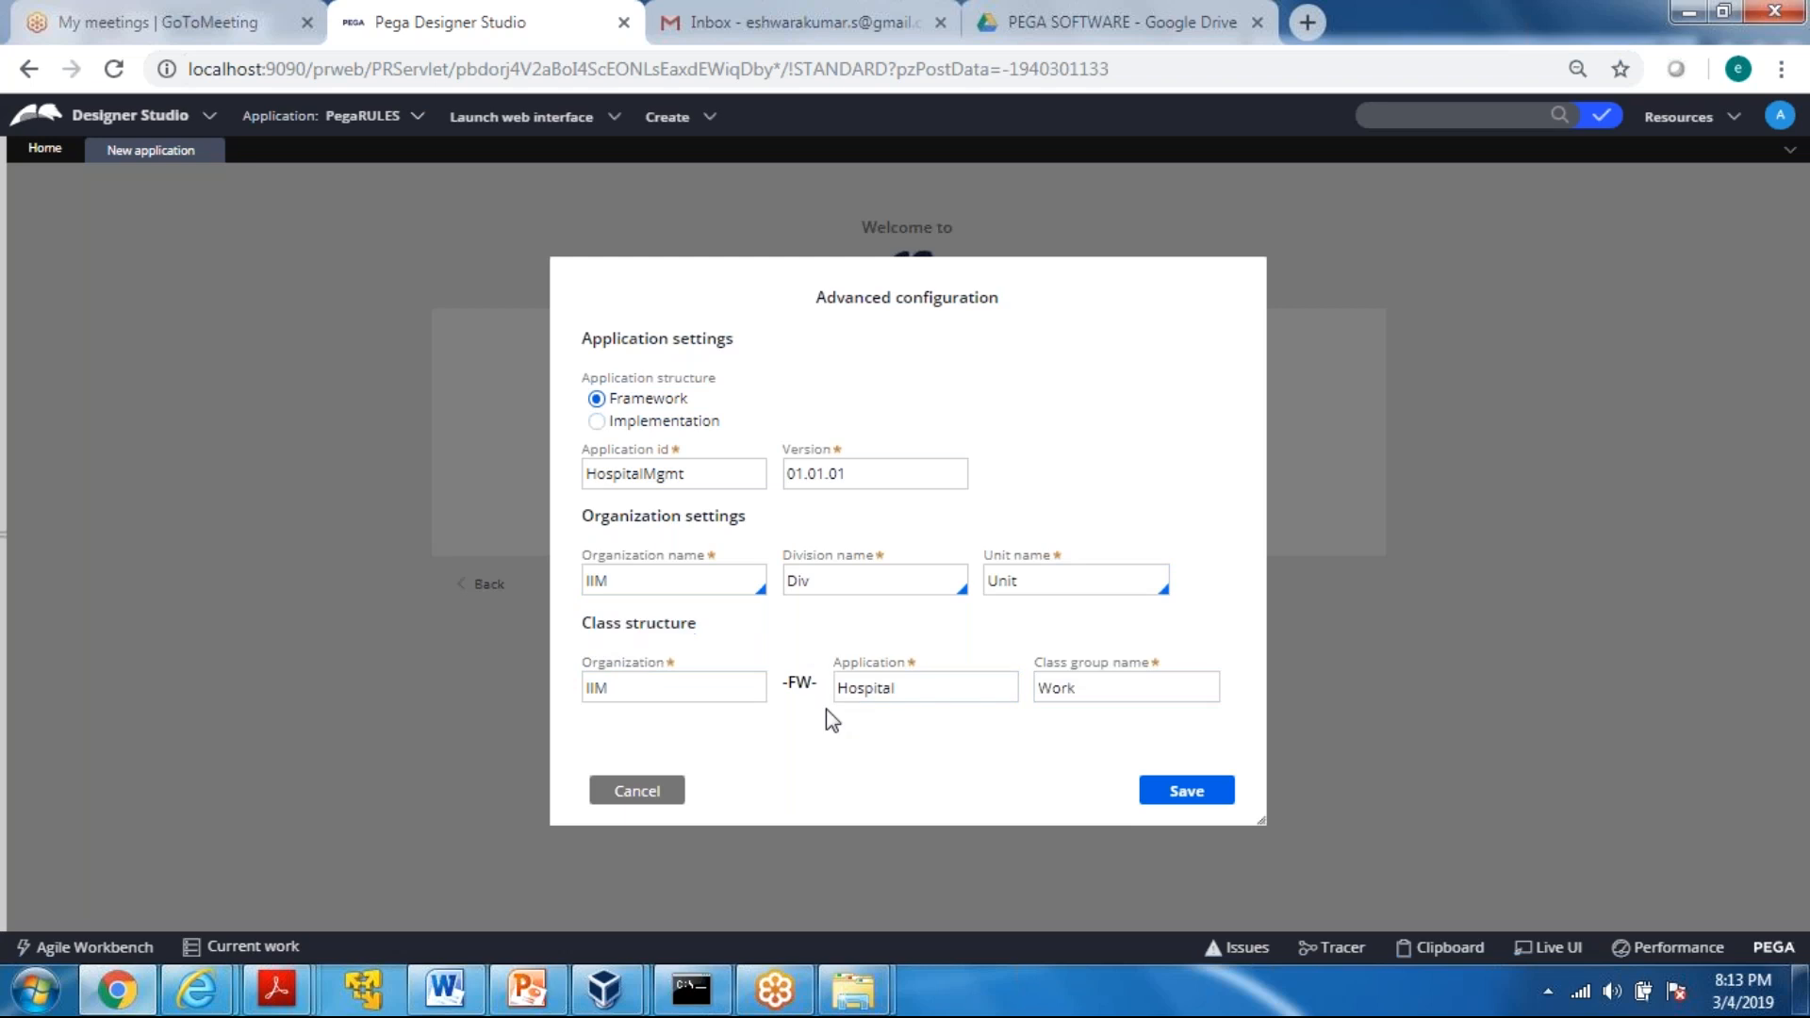
drag(605, 407, 698, 419)
click(753, 687)
drag(780, 682, 826, 688)
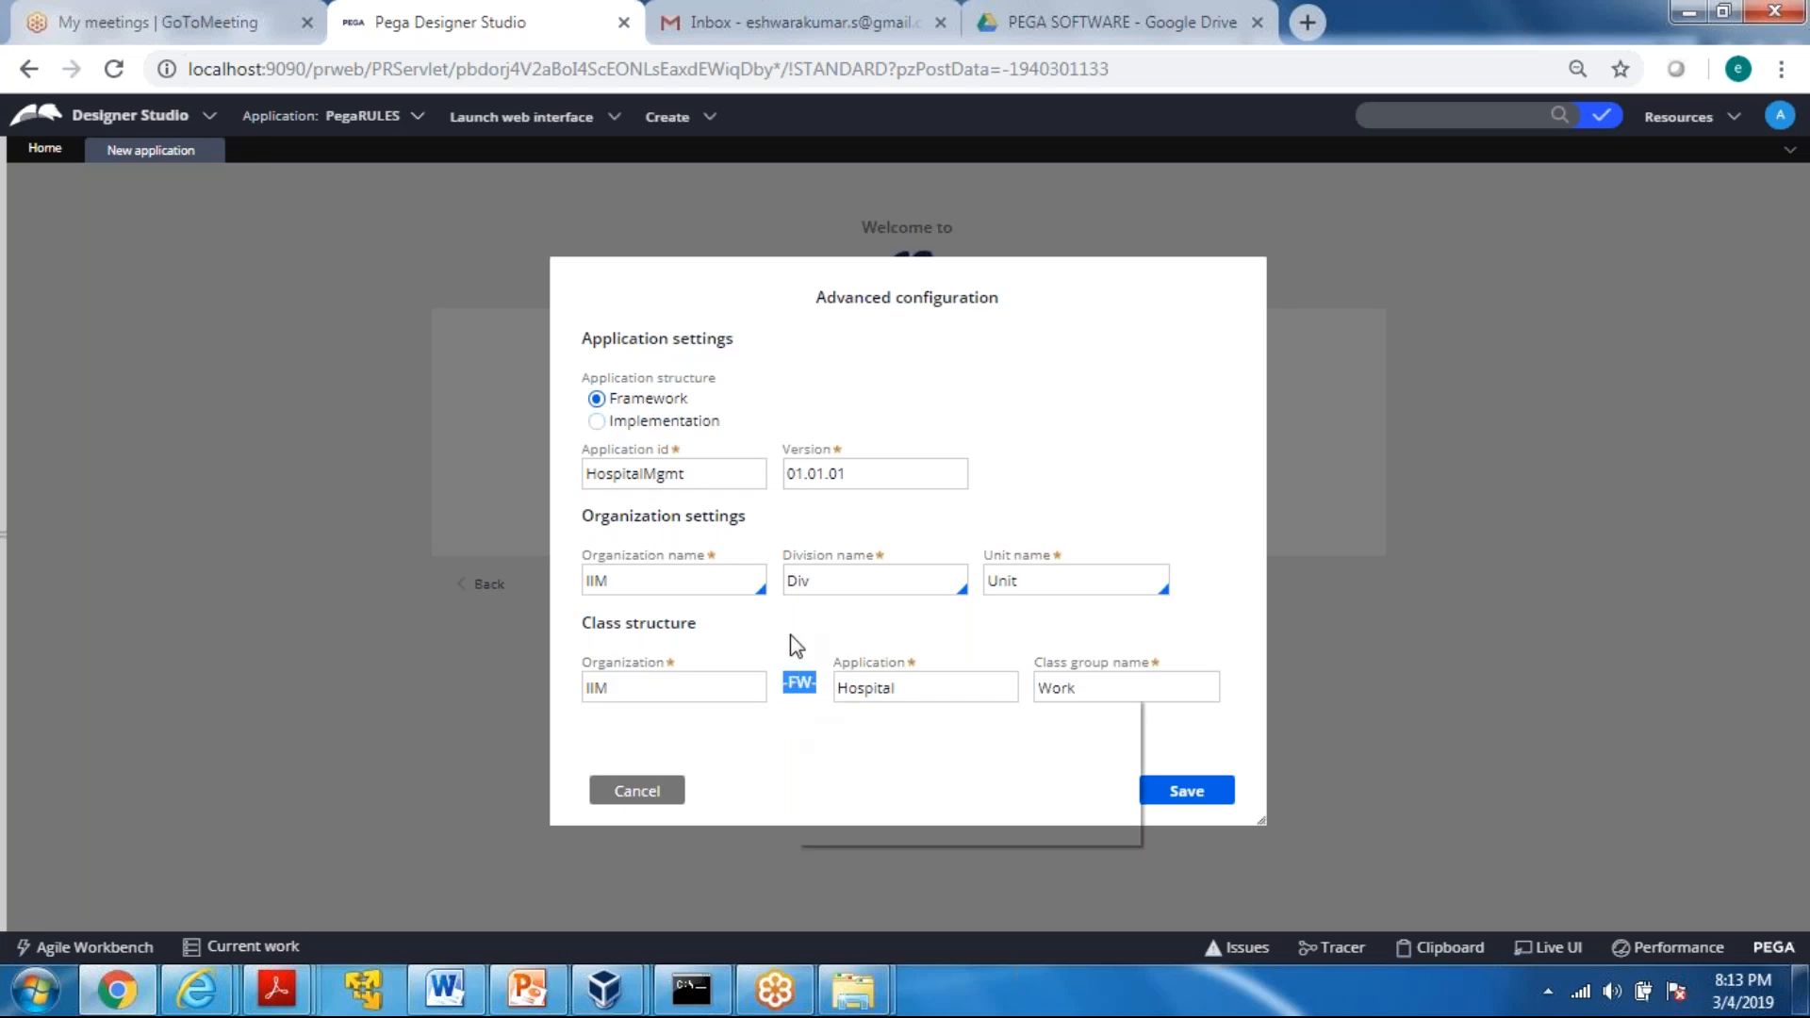
click(788, 734)
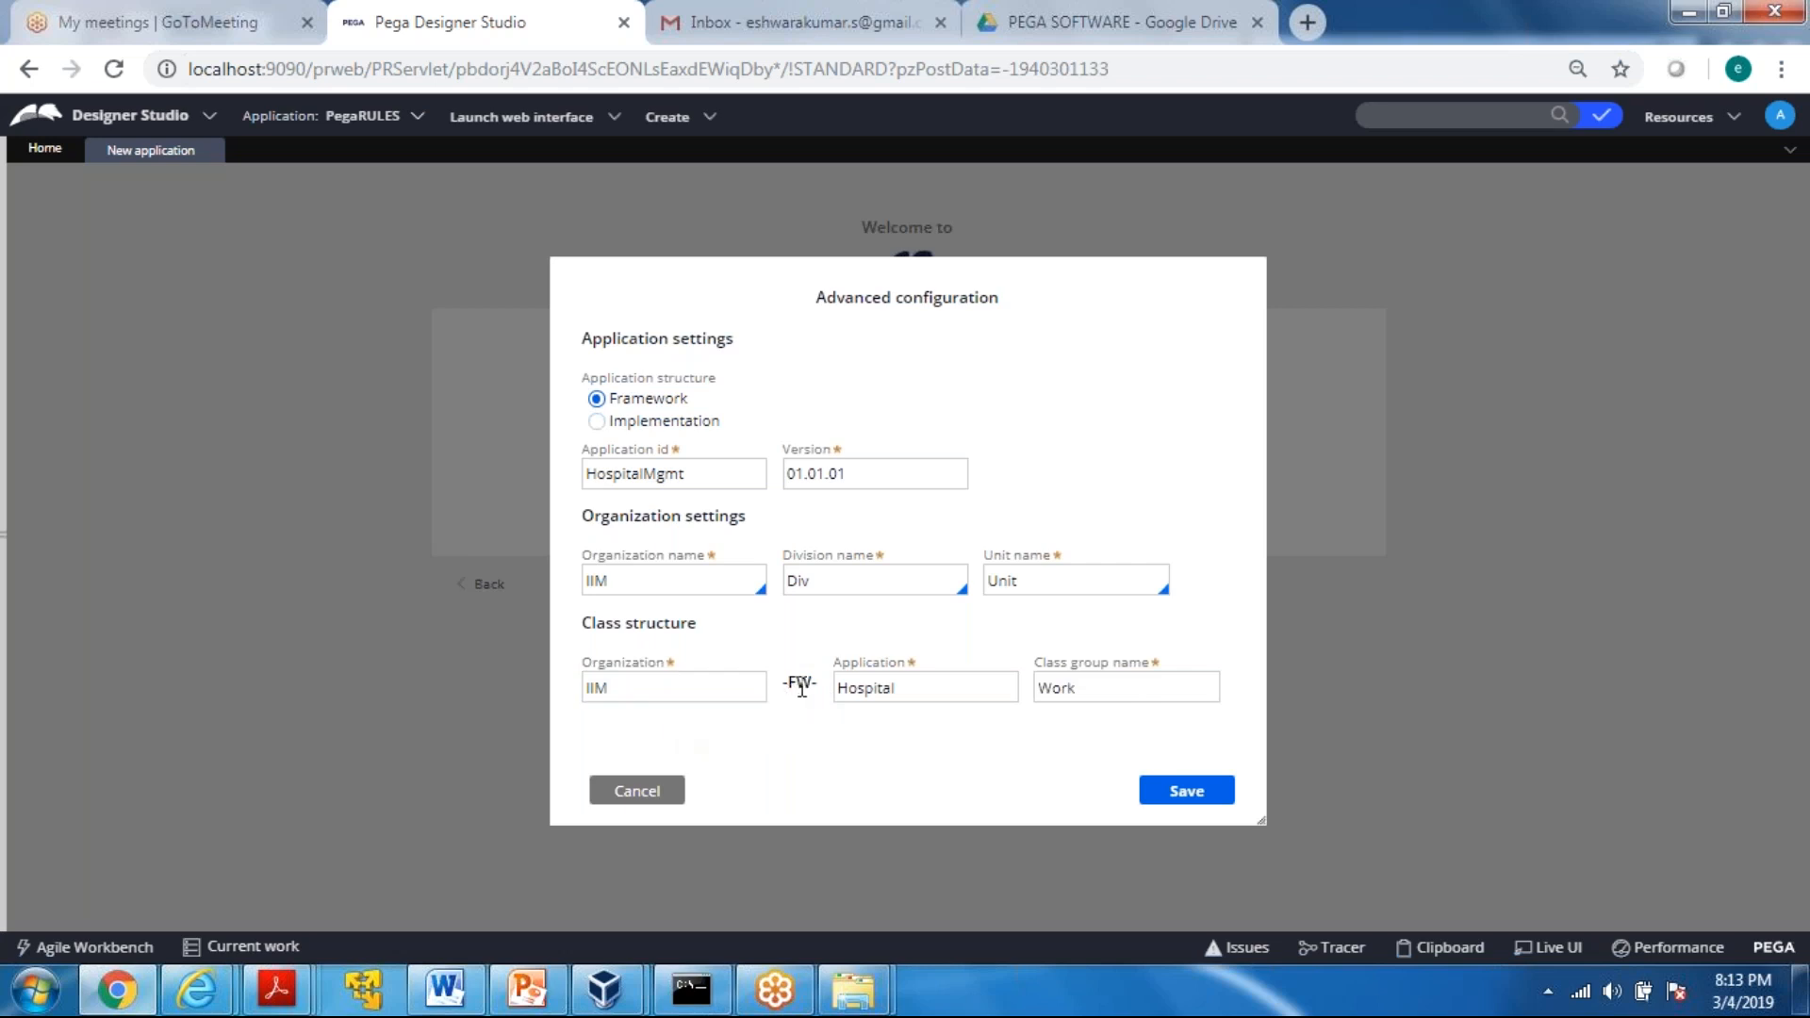
click(1177, 800)
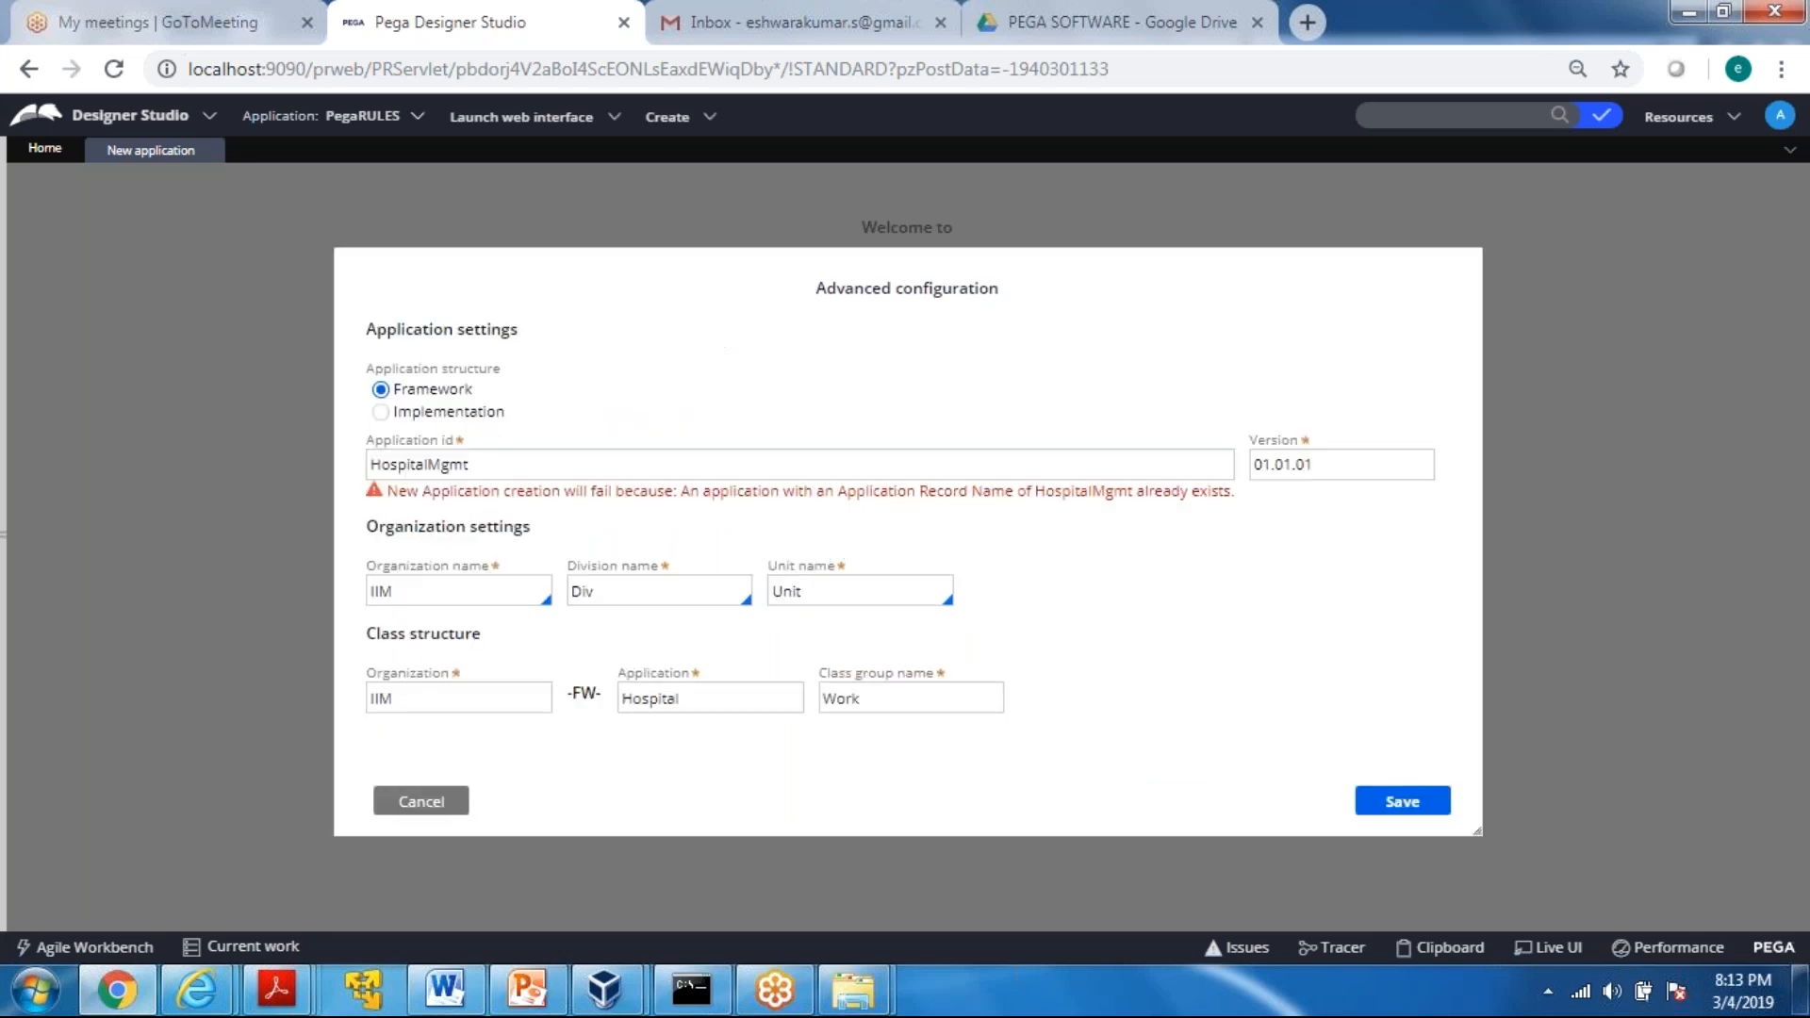
Change the application ID to Food365 and save the advanced configuration
click(486, 464)
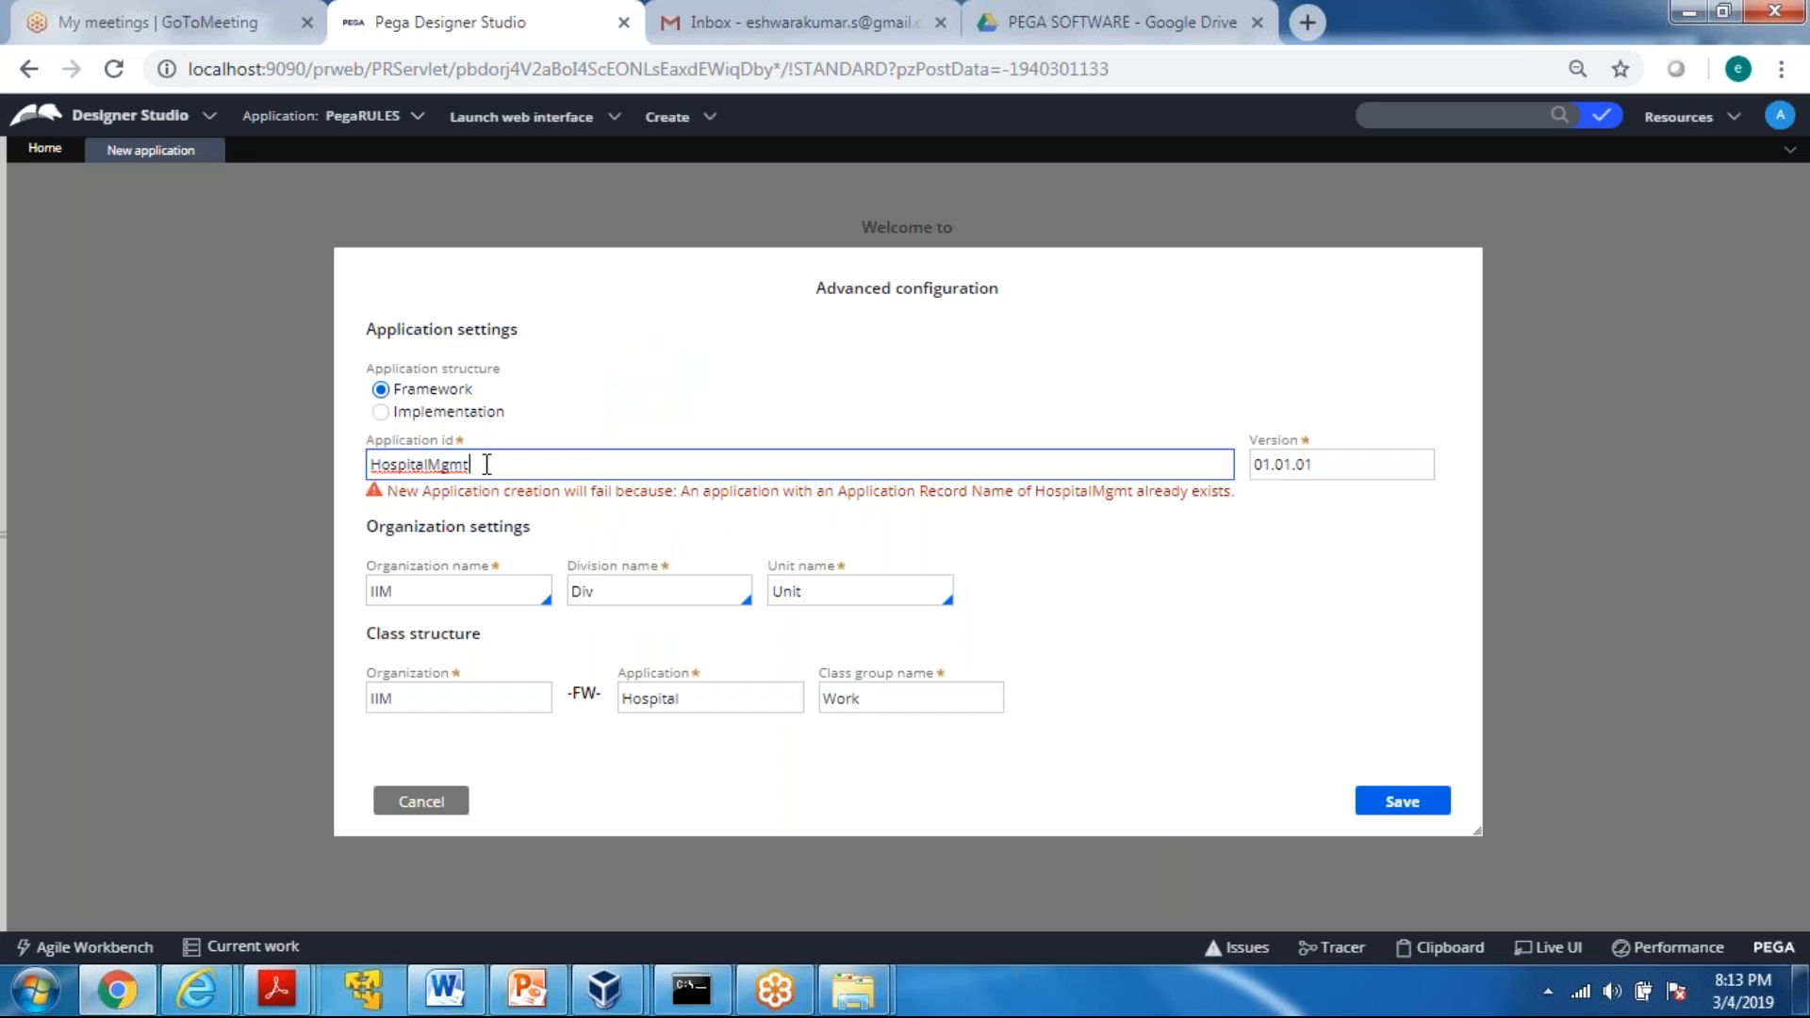
key(BackSpace)
key(BackSpace)
key(BackSpace)
key(BackSpace)
key(BackSpace)
key(BackSpace)
key(BackSpace)
key(BackSpace)
key(BackSpace)
key(BackSpace)
key(BackSpace)
text(Food365)
key(Tab)
click(634, 585)
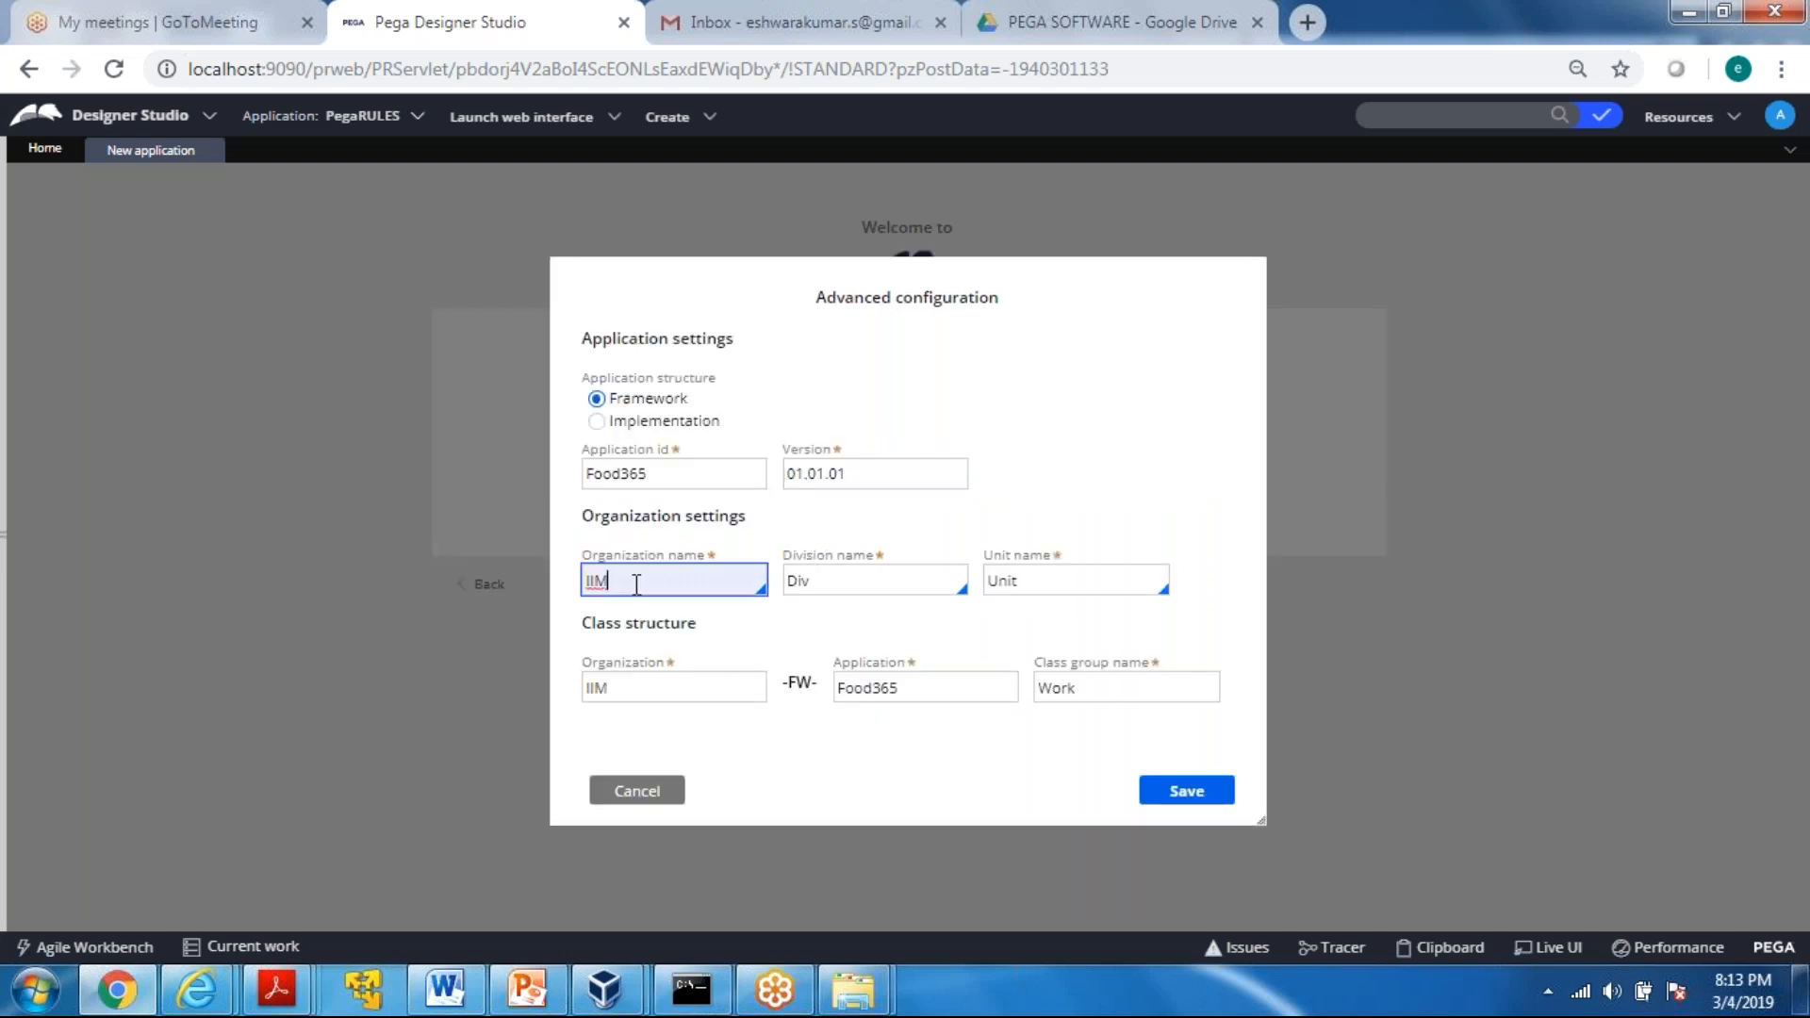
click(651, 689)
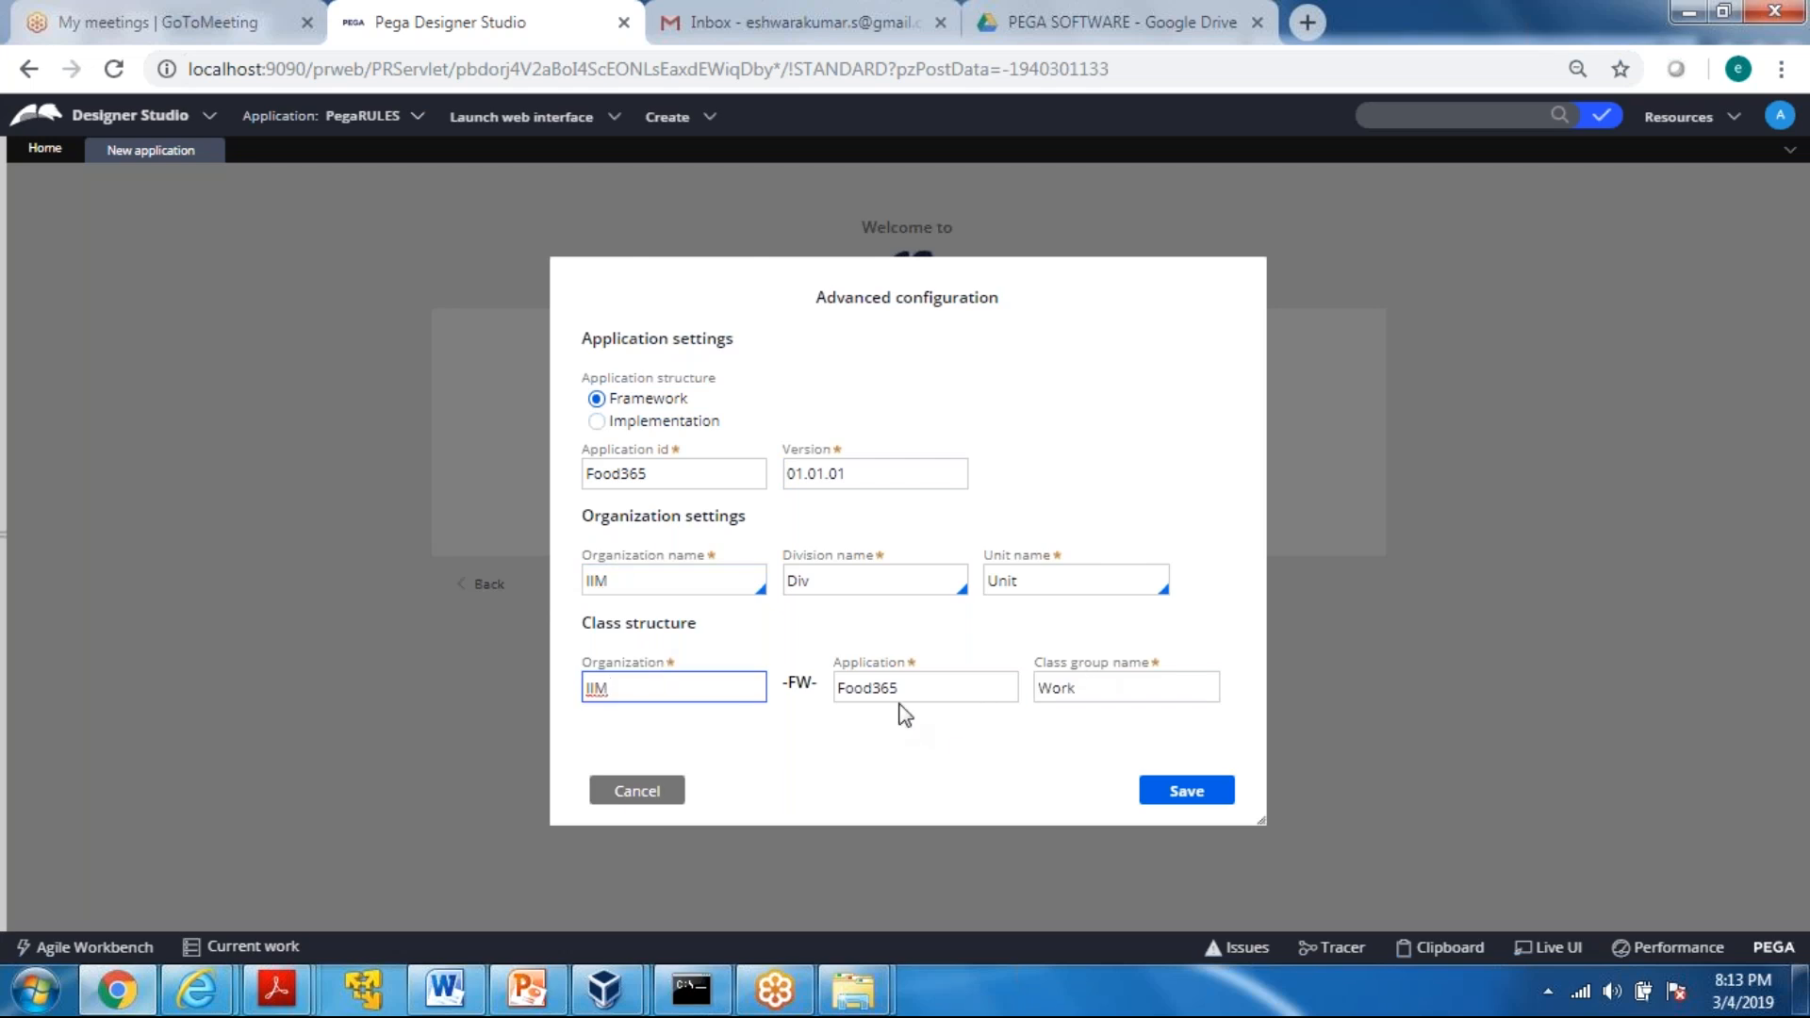
click(1188, 792)
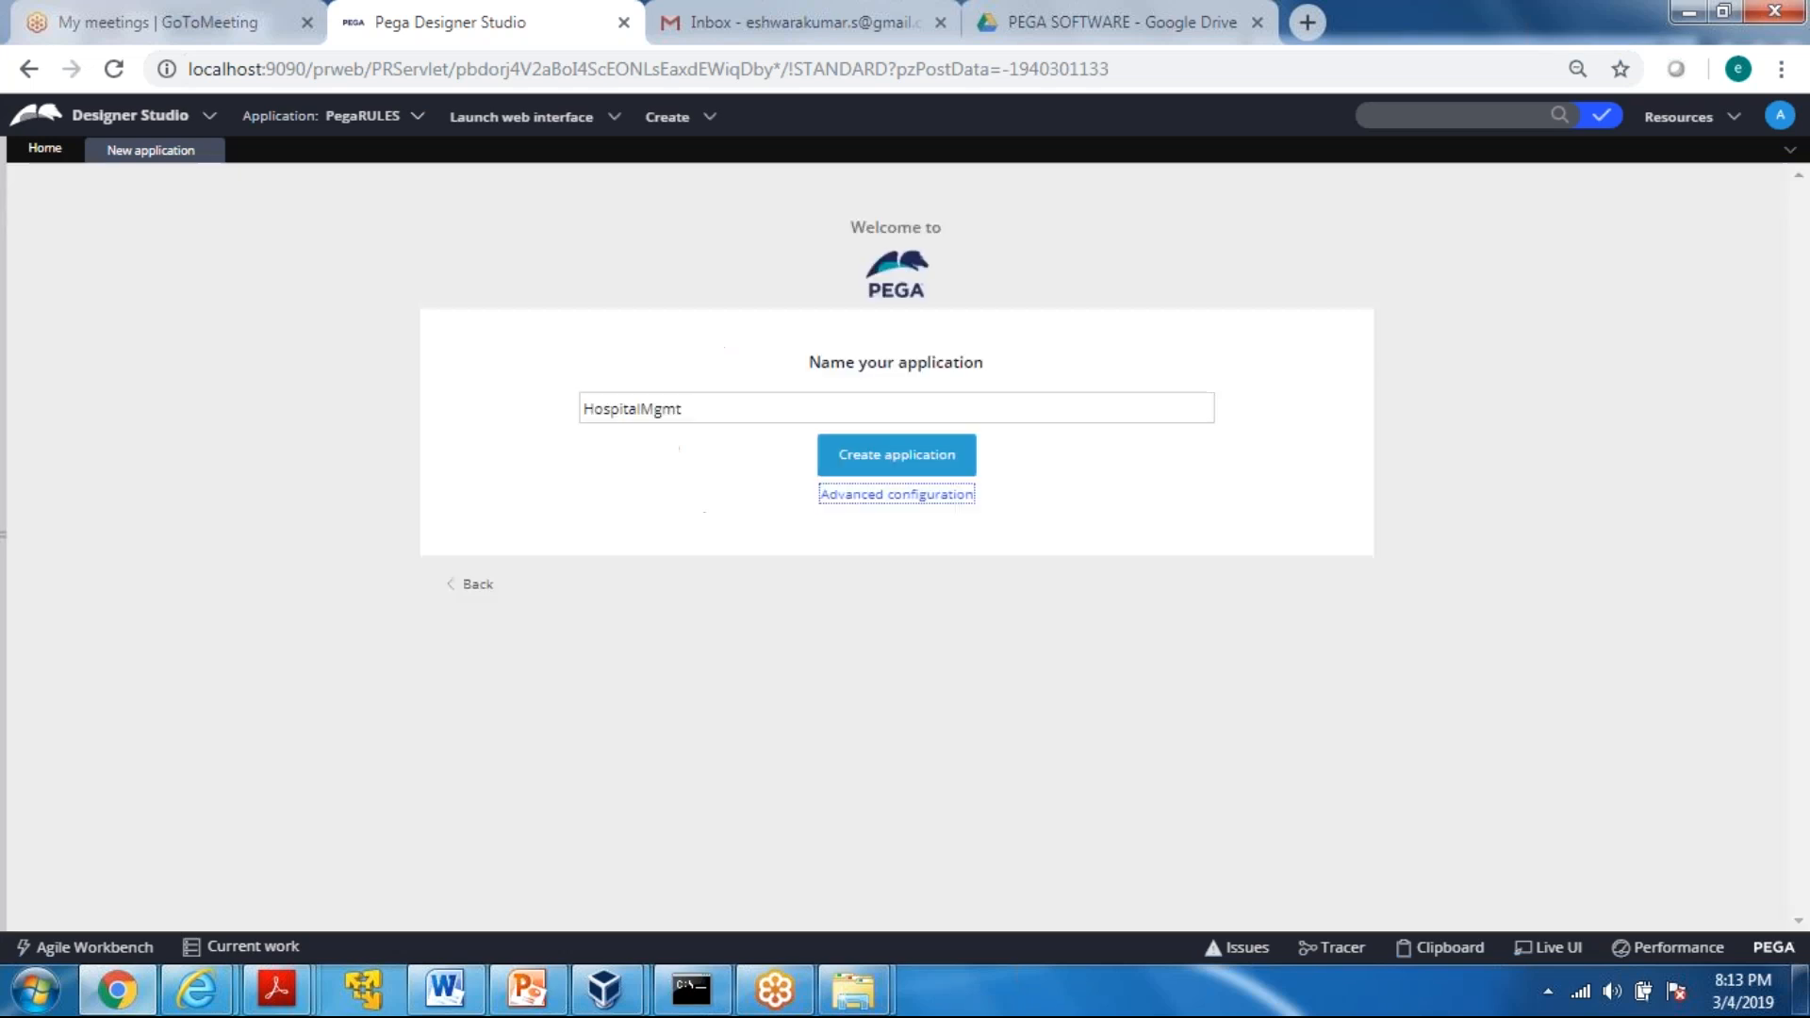
Replace the application's name with Food365
drag(754, 408, 505, 441)
key(BackSpace)
text(Food365)
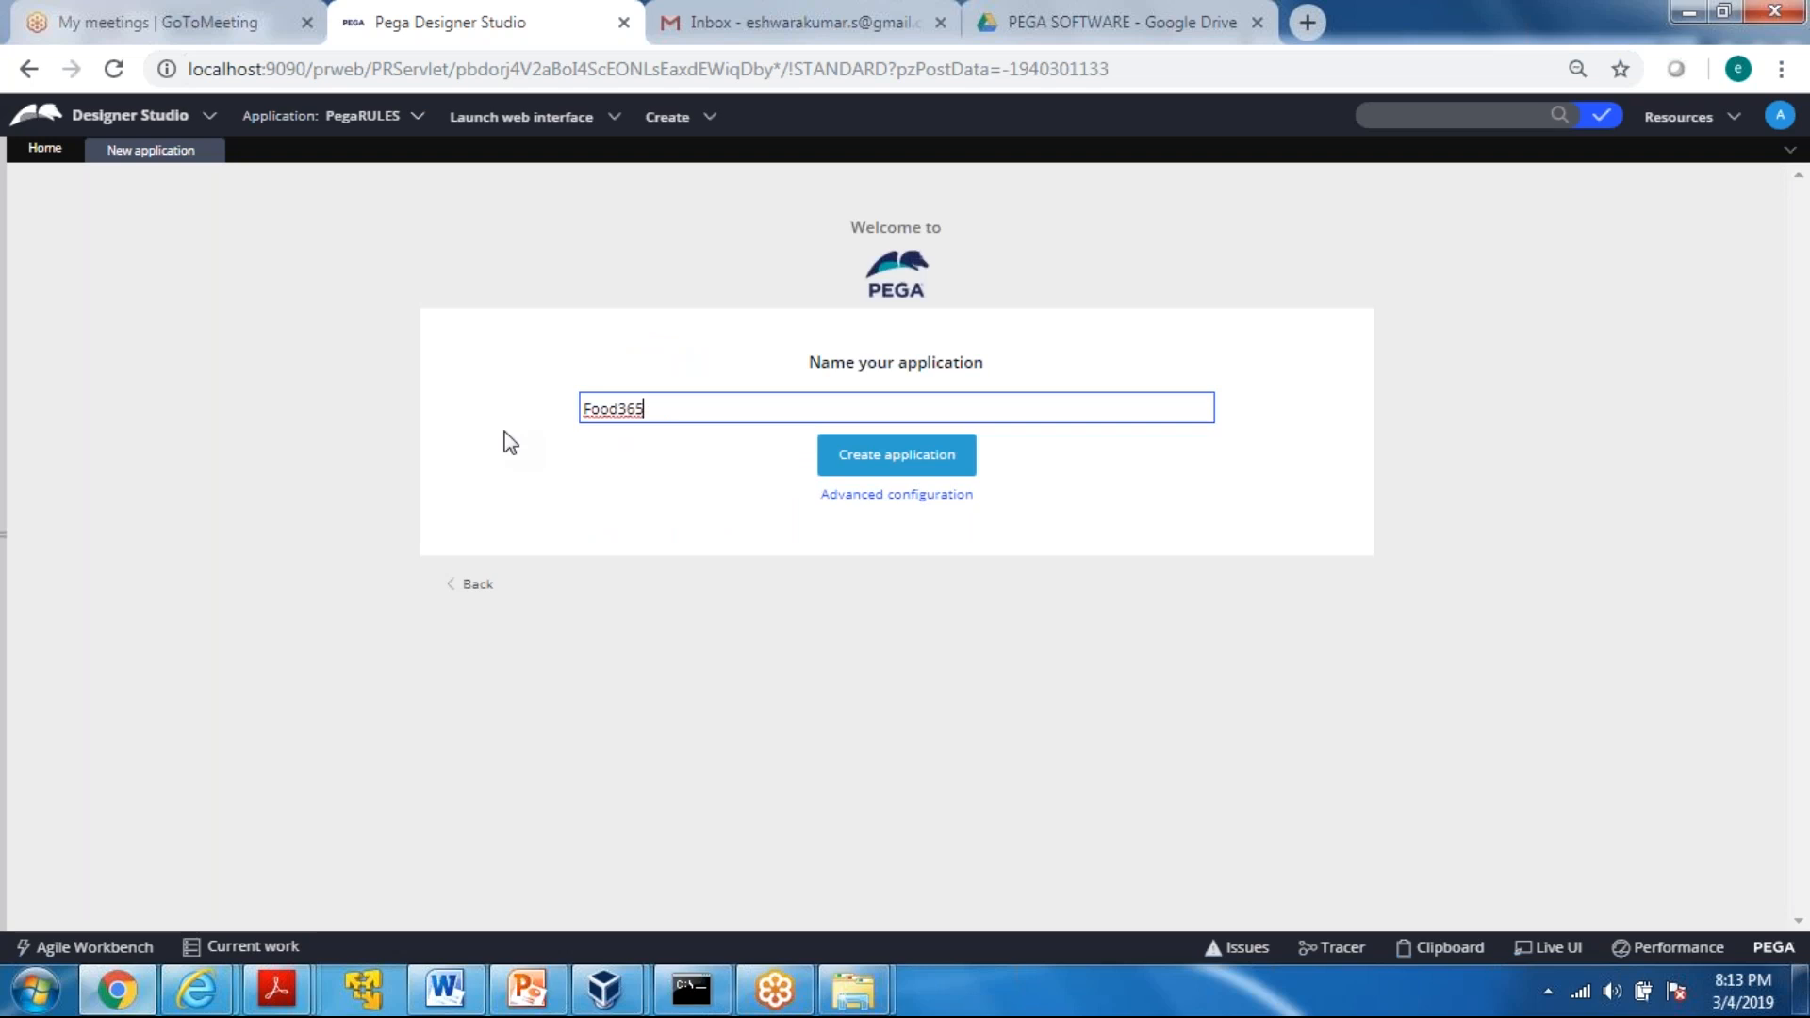
drag(647, 408, 557, 415)
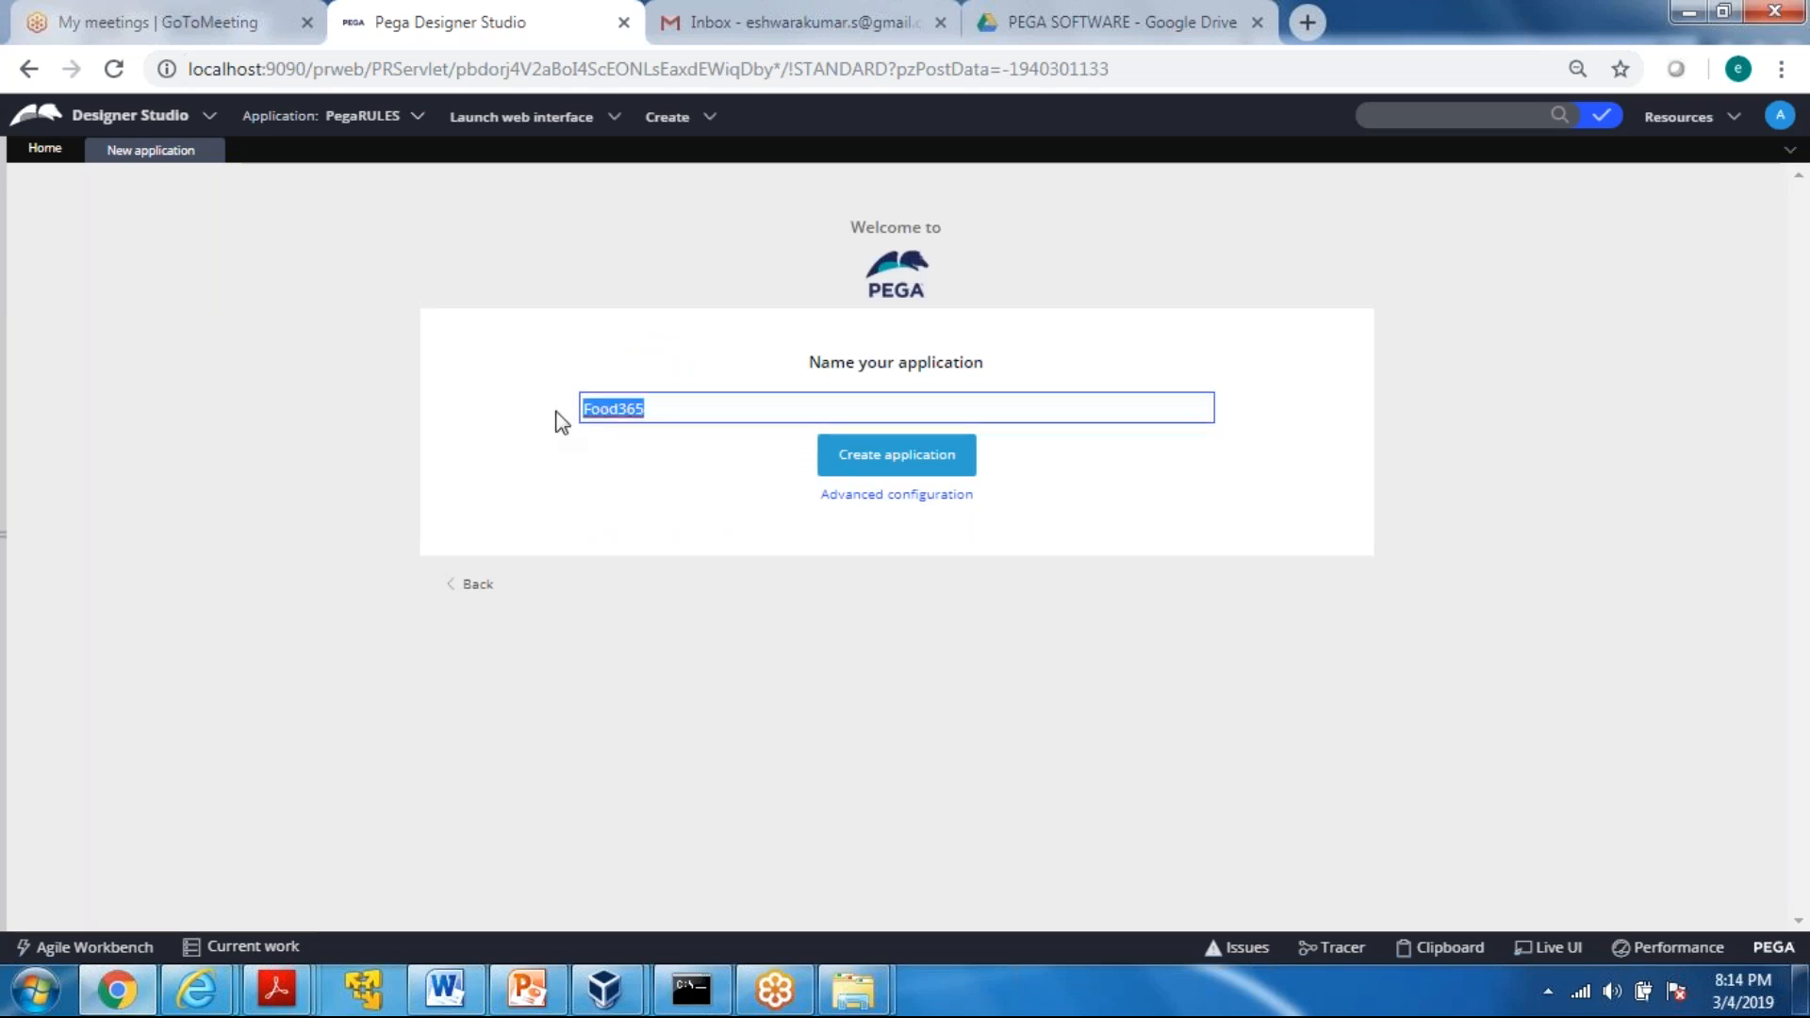
Reopen the advanced configuration, check the Framework structure, application ID and organization settings, and save it
click(884, 507)
click(596, 398)
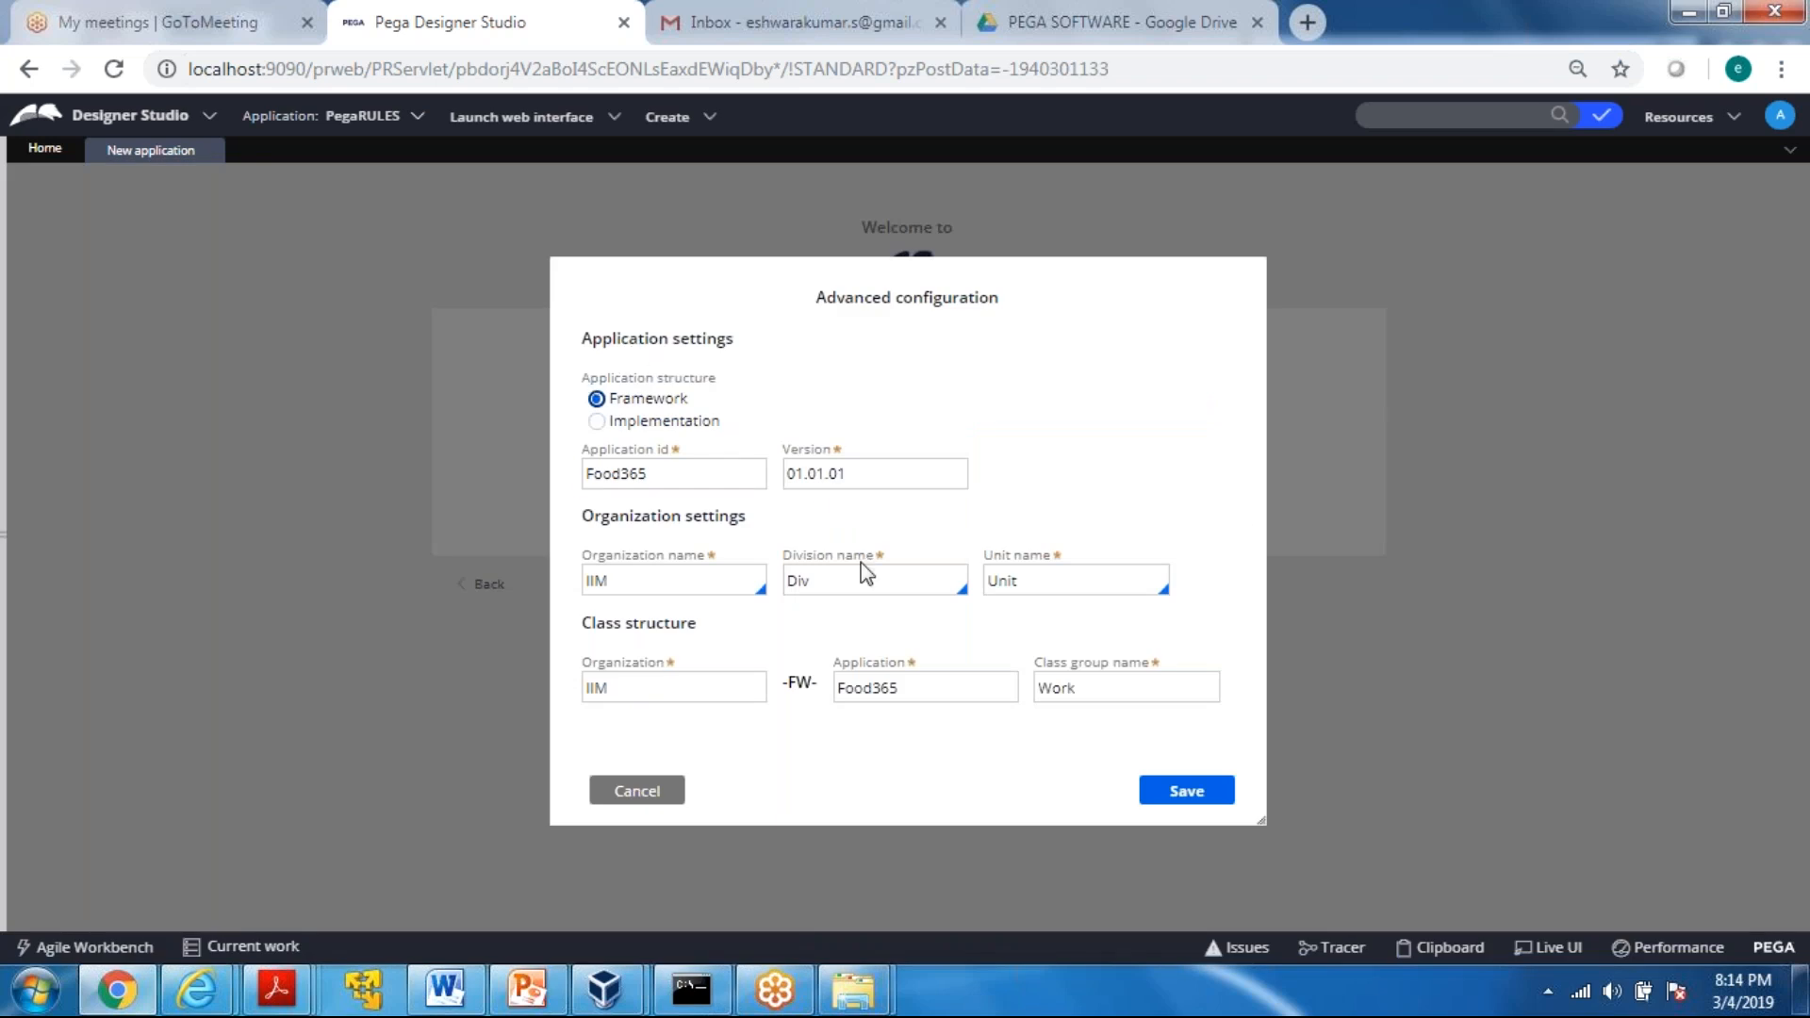
drag(735, 473, 562, 478)
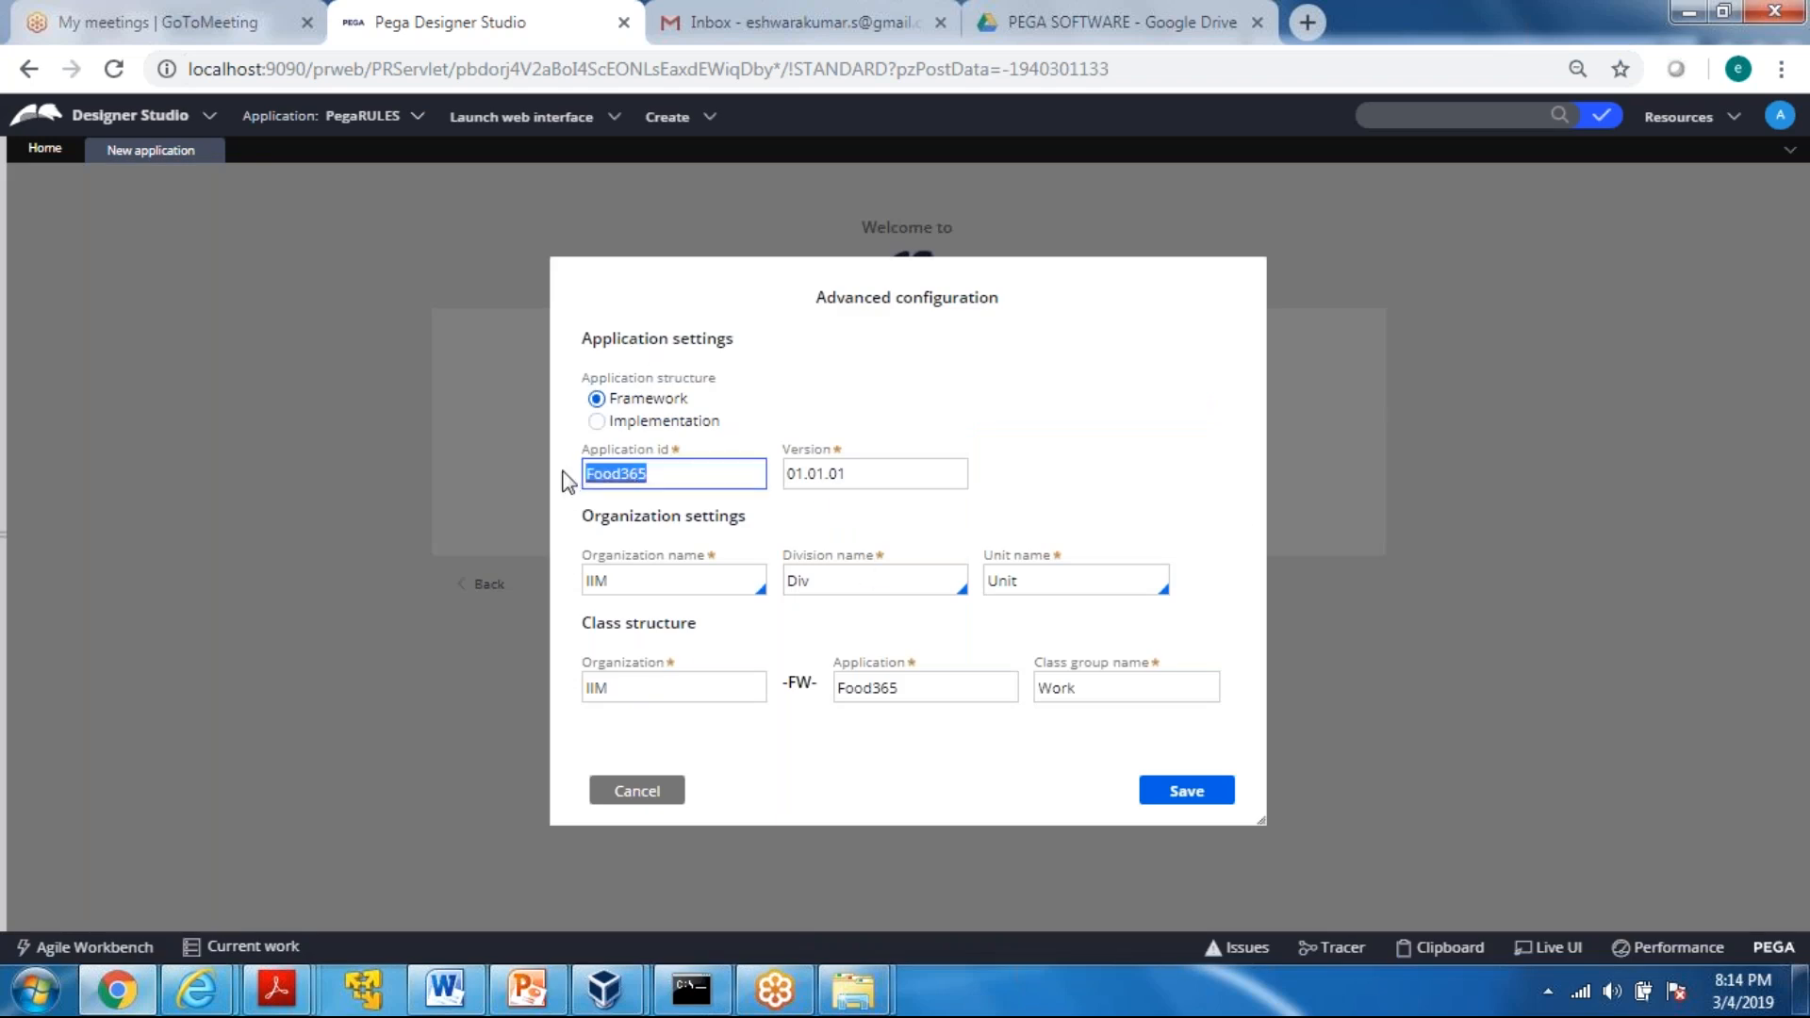
click(590, 582)
drag(590, 583, 568, 594)
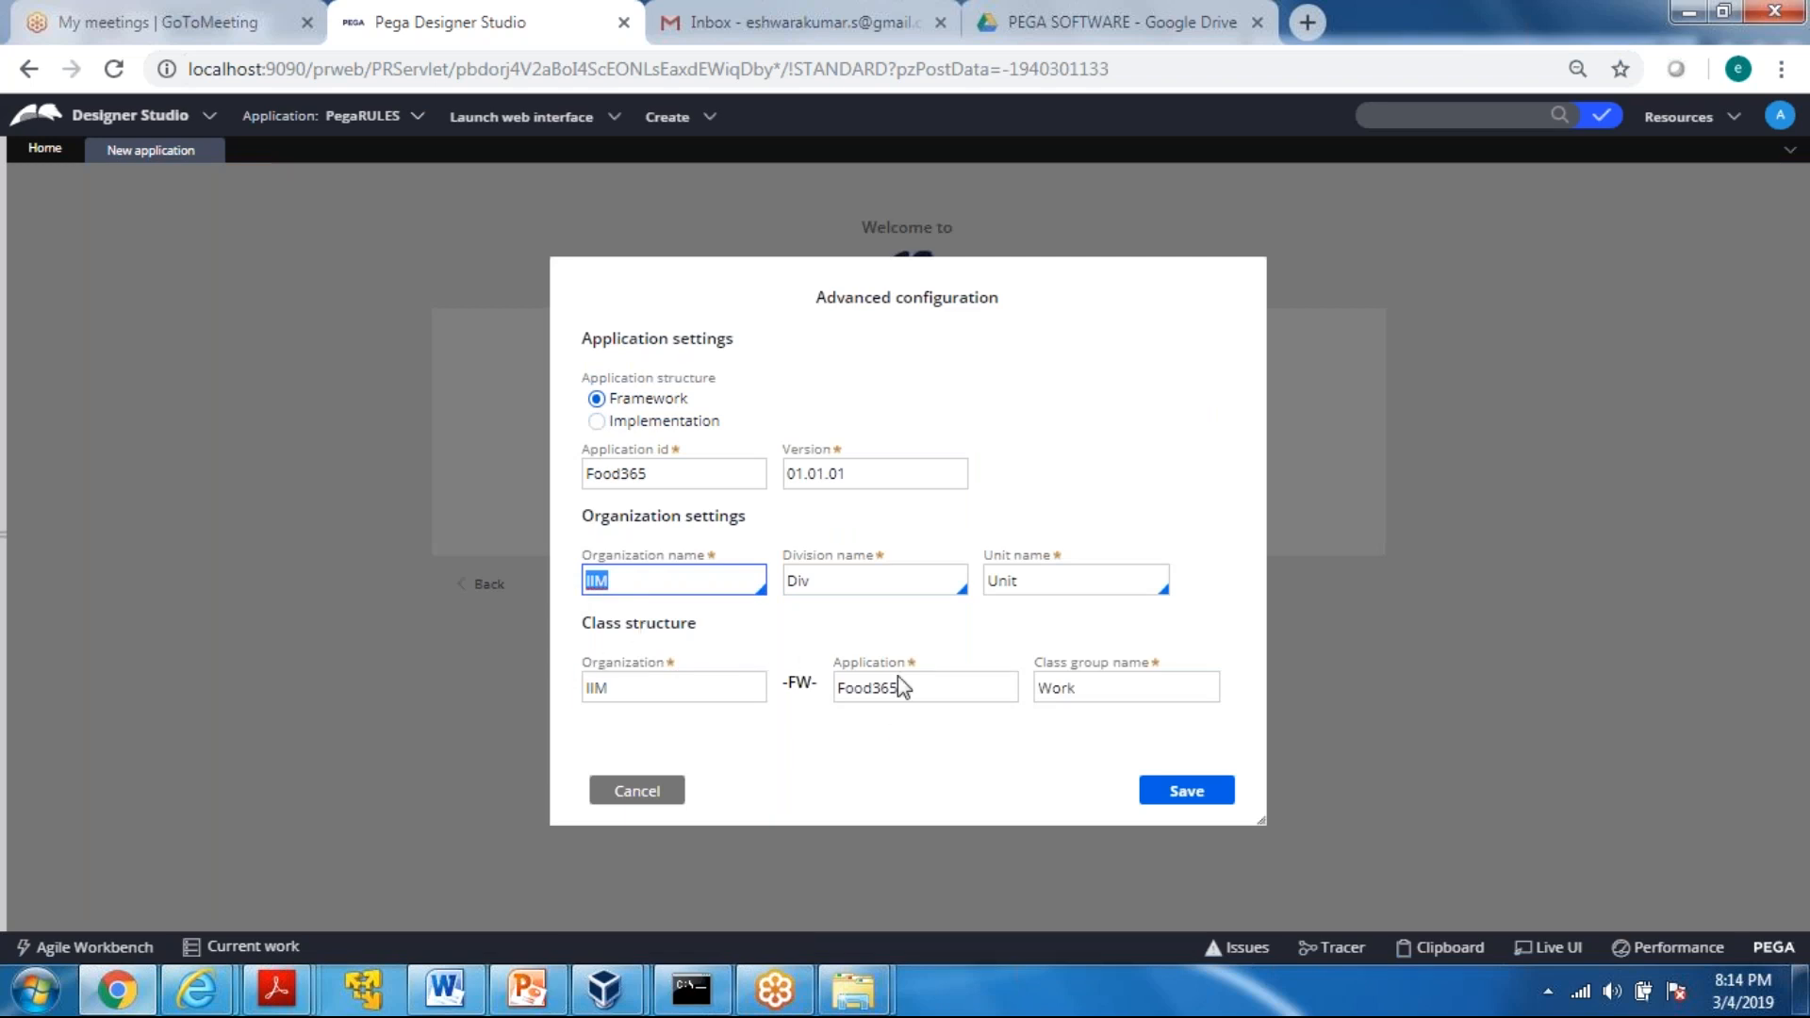
key(Tab)
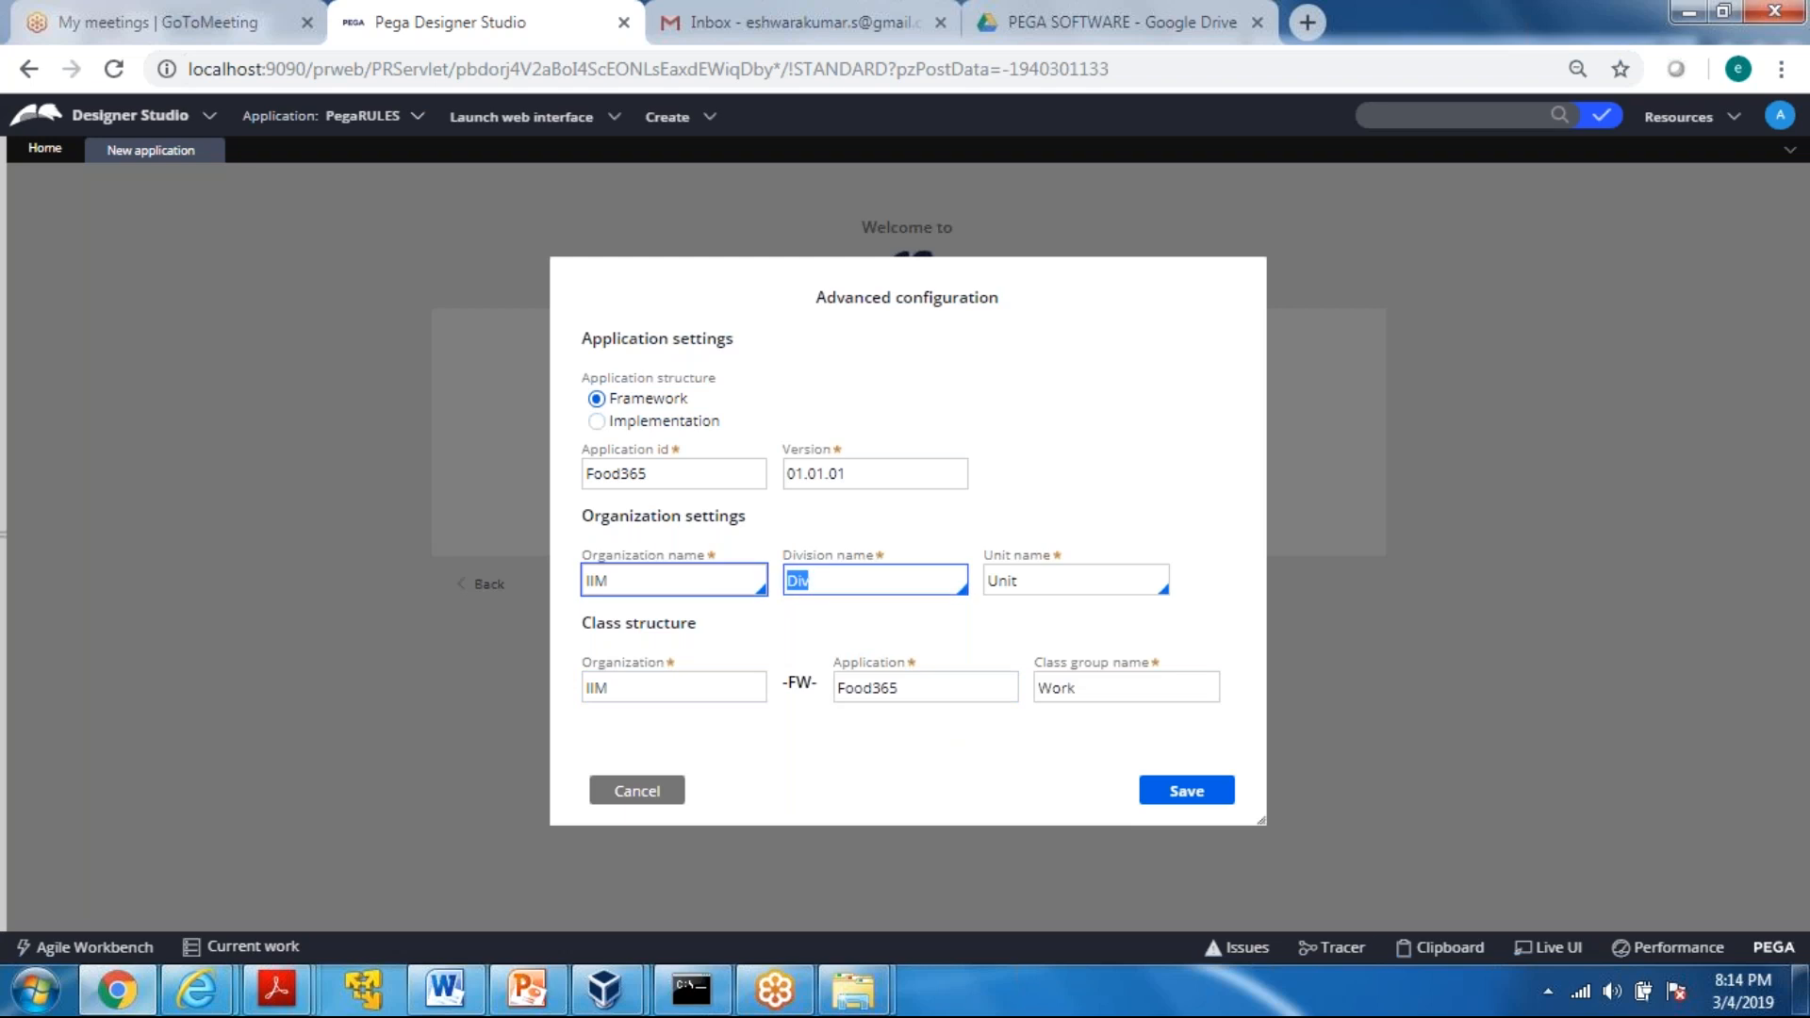
click(1053, 578)
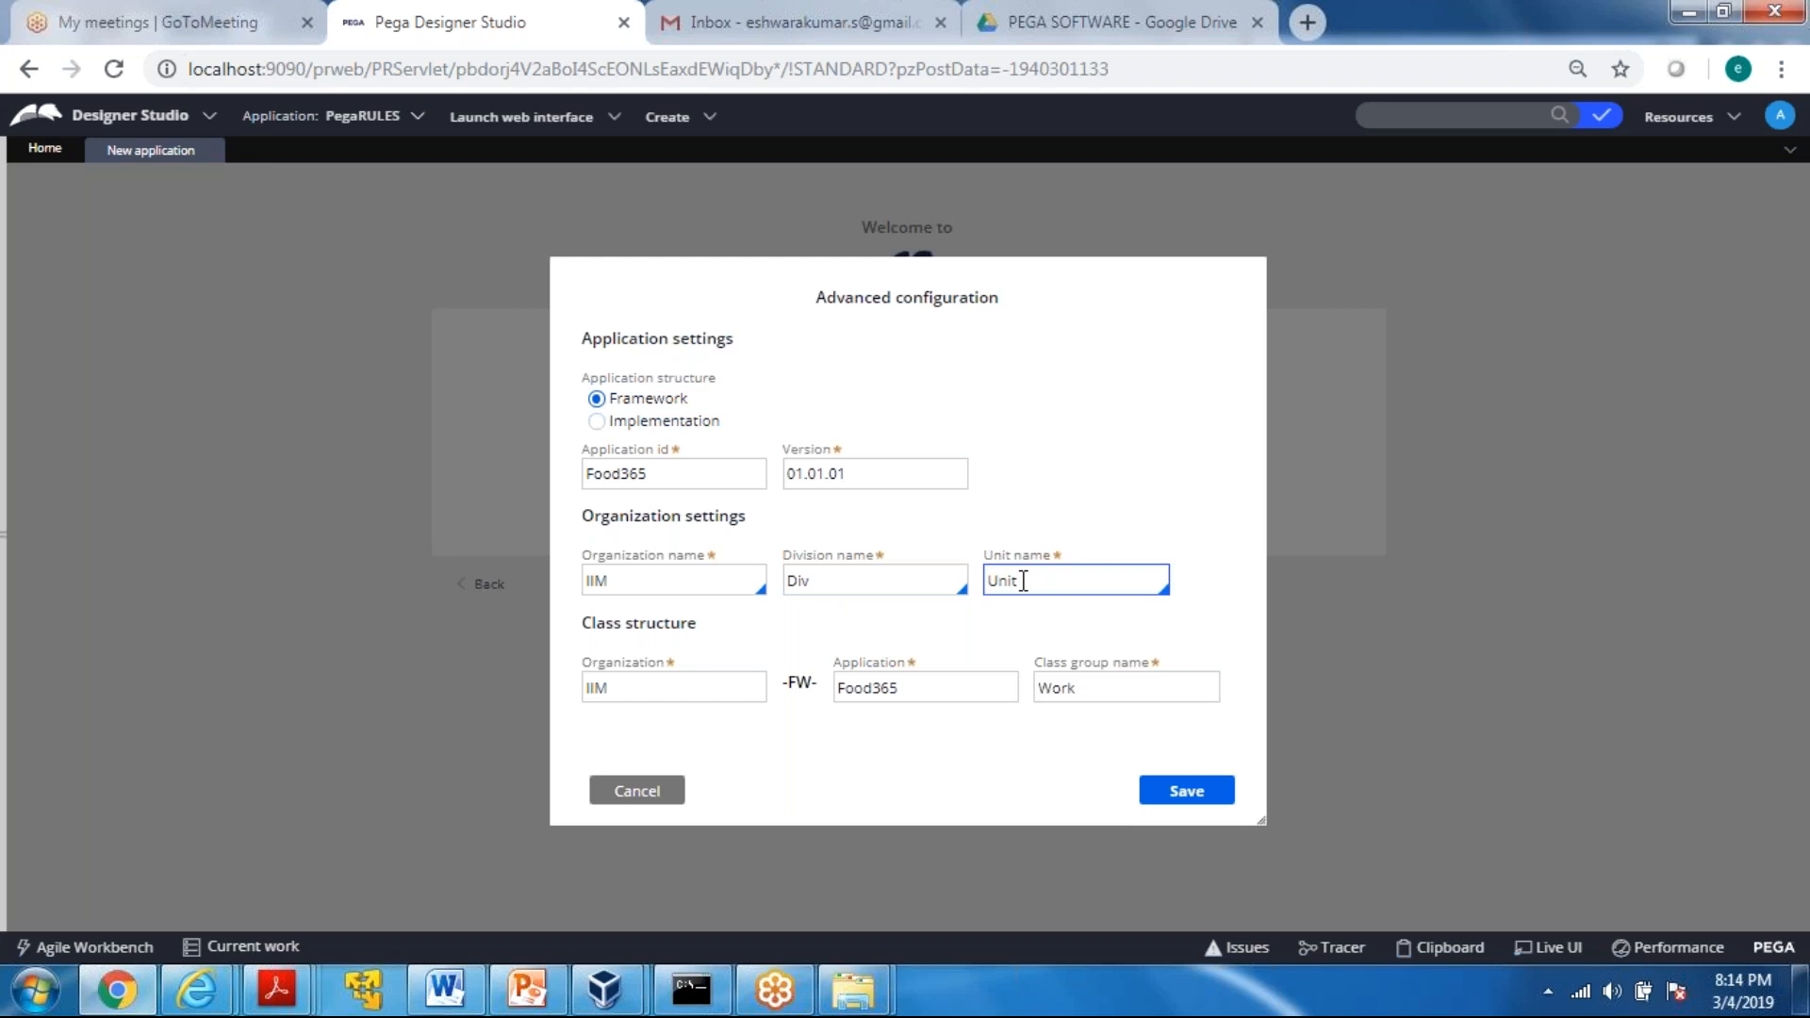
click(1183, 795)
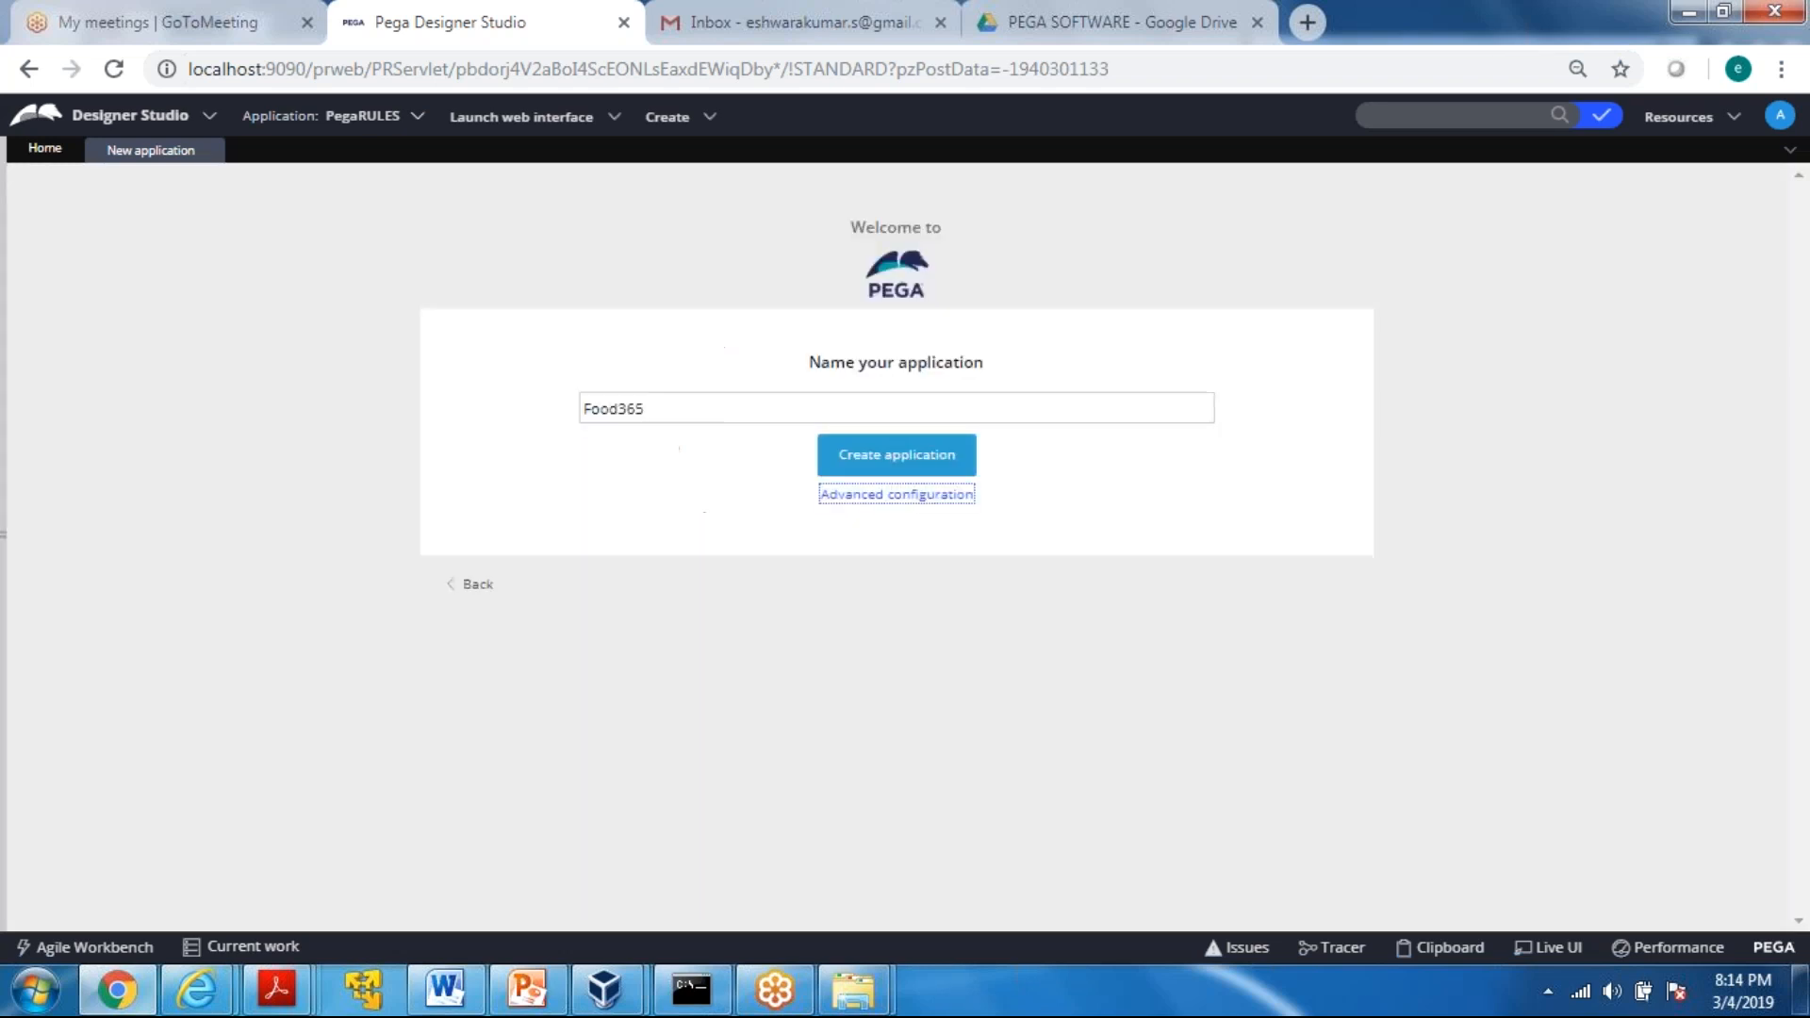
Create the Food365 application, add a team member by e-mail address with the Admin role, and finish the setup
click(869, 460)
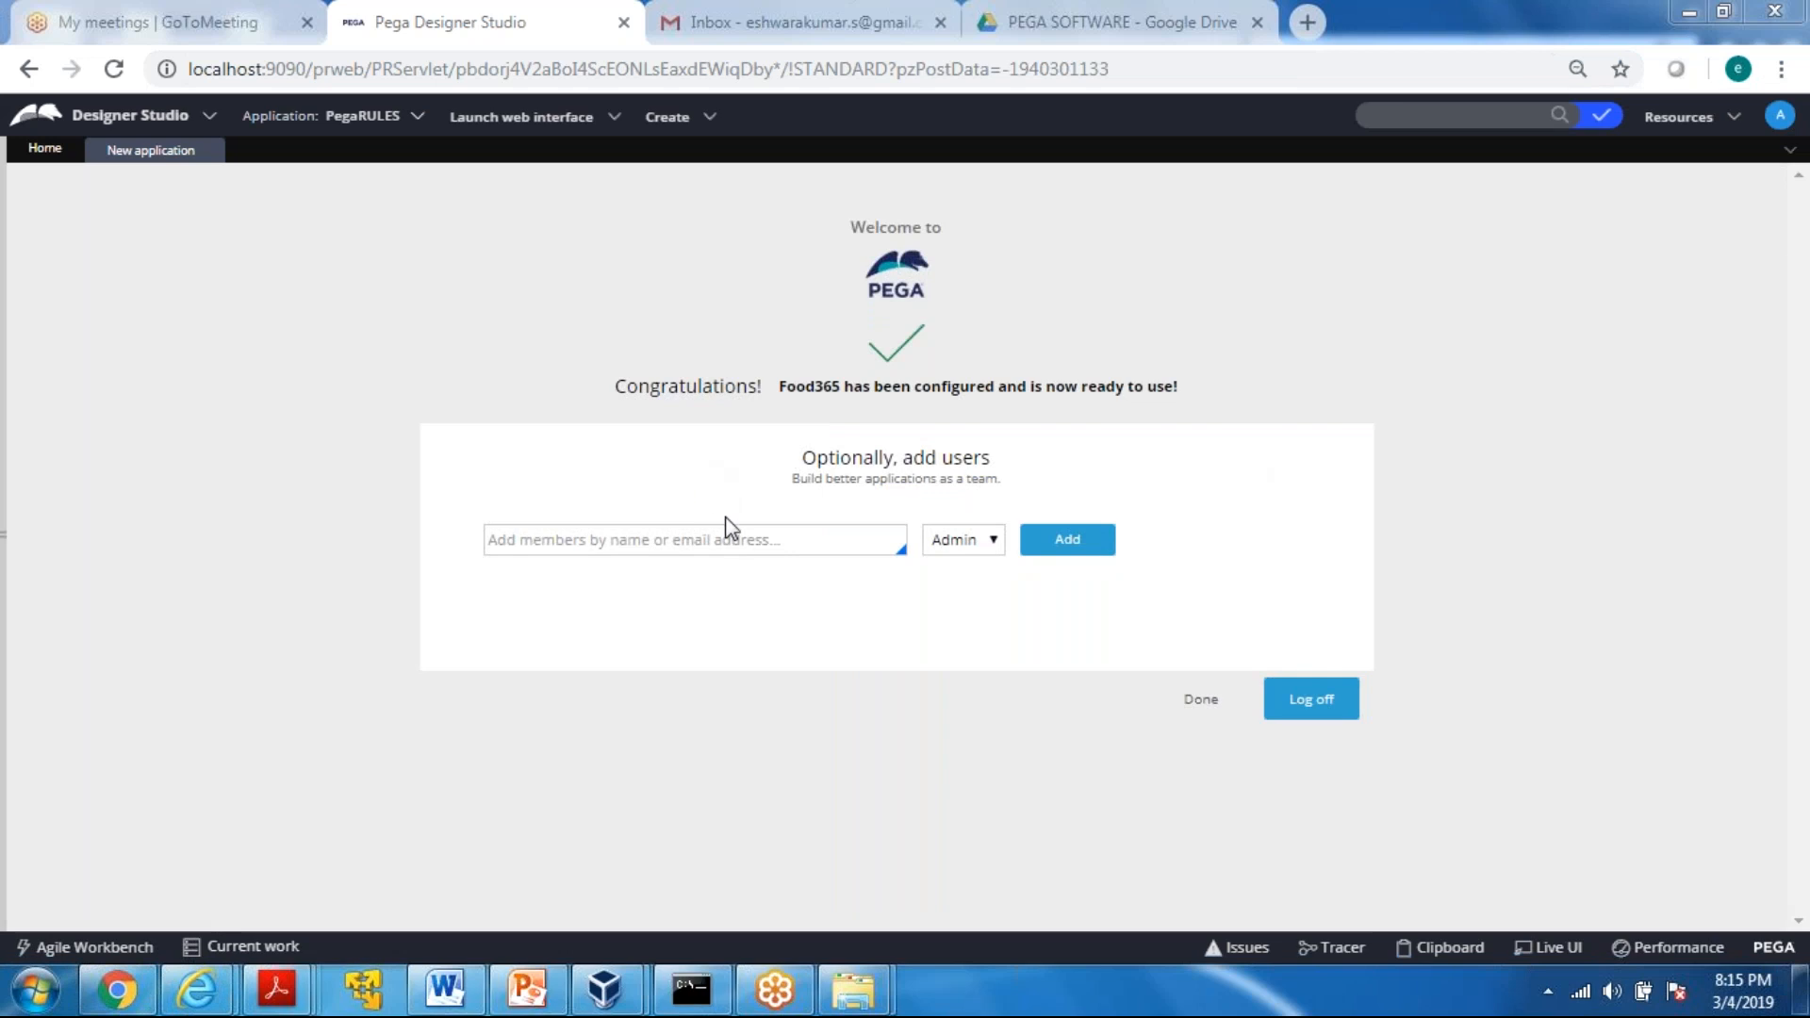
click(709, 537)
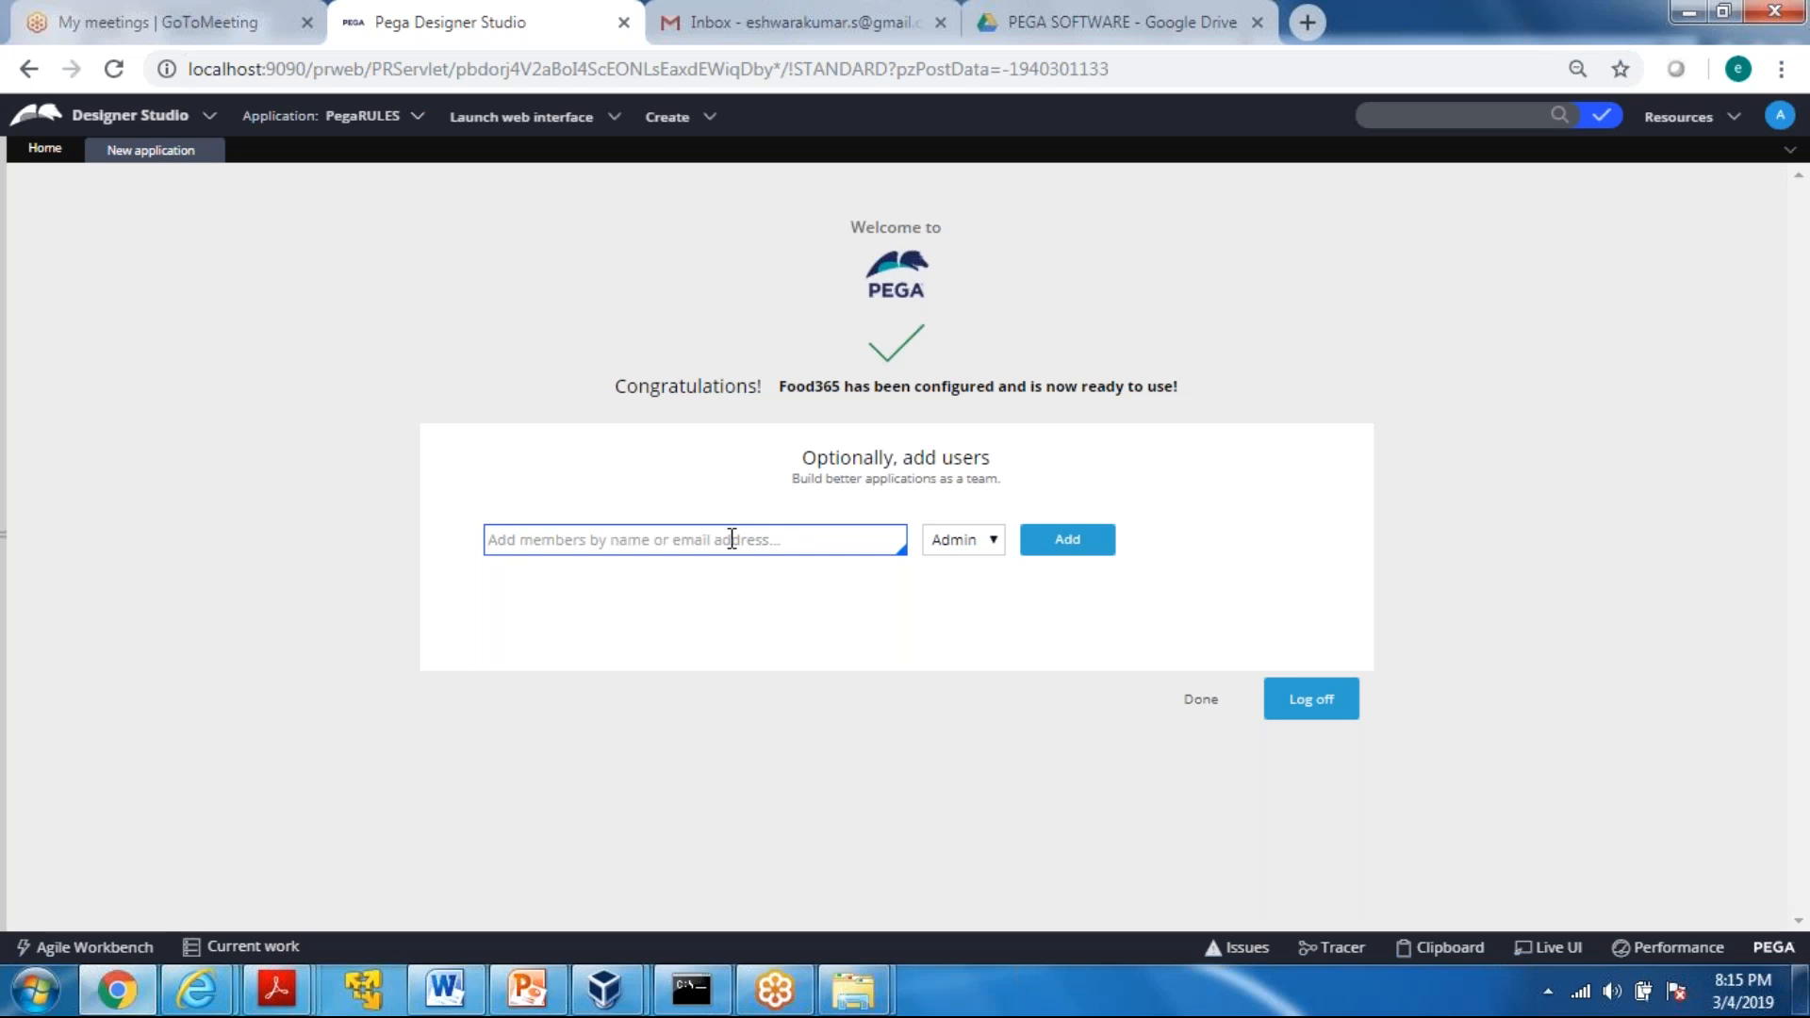
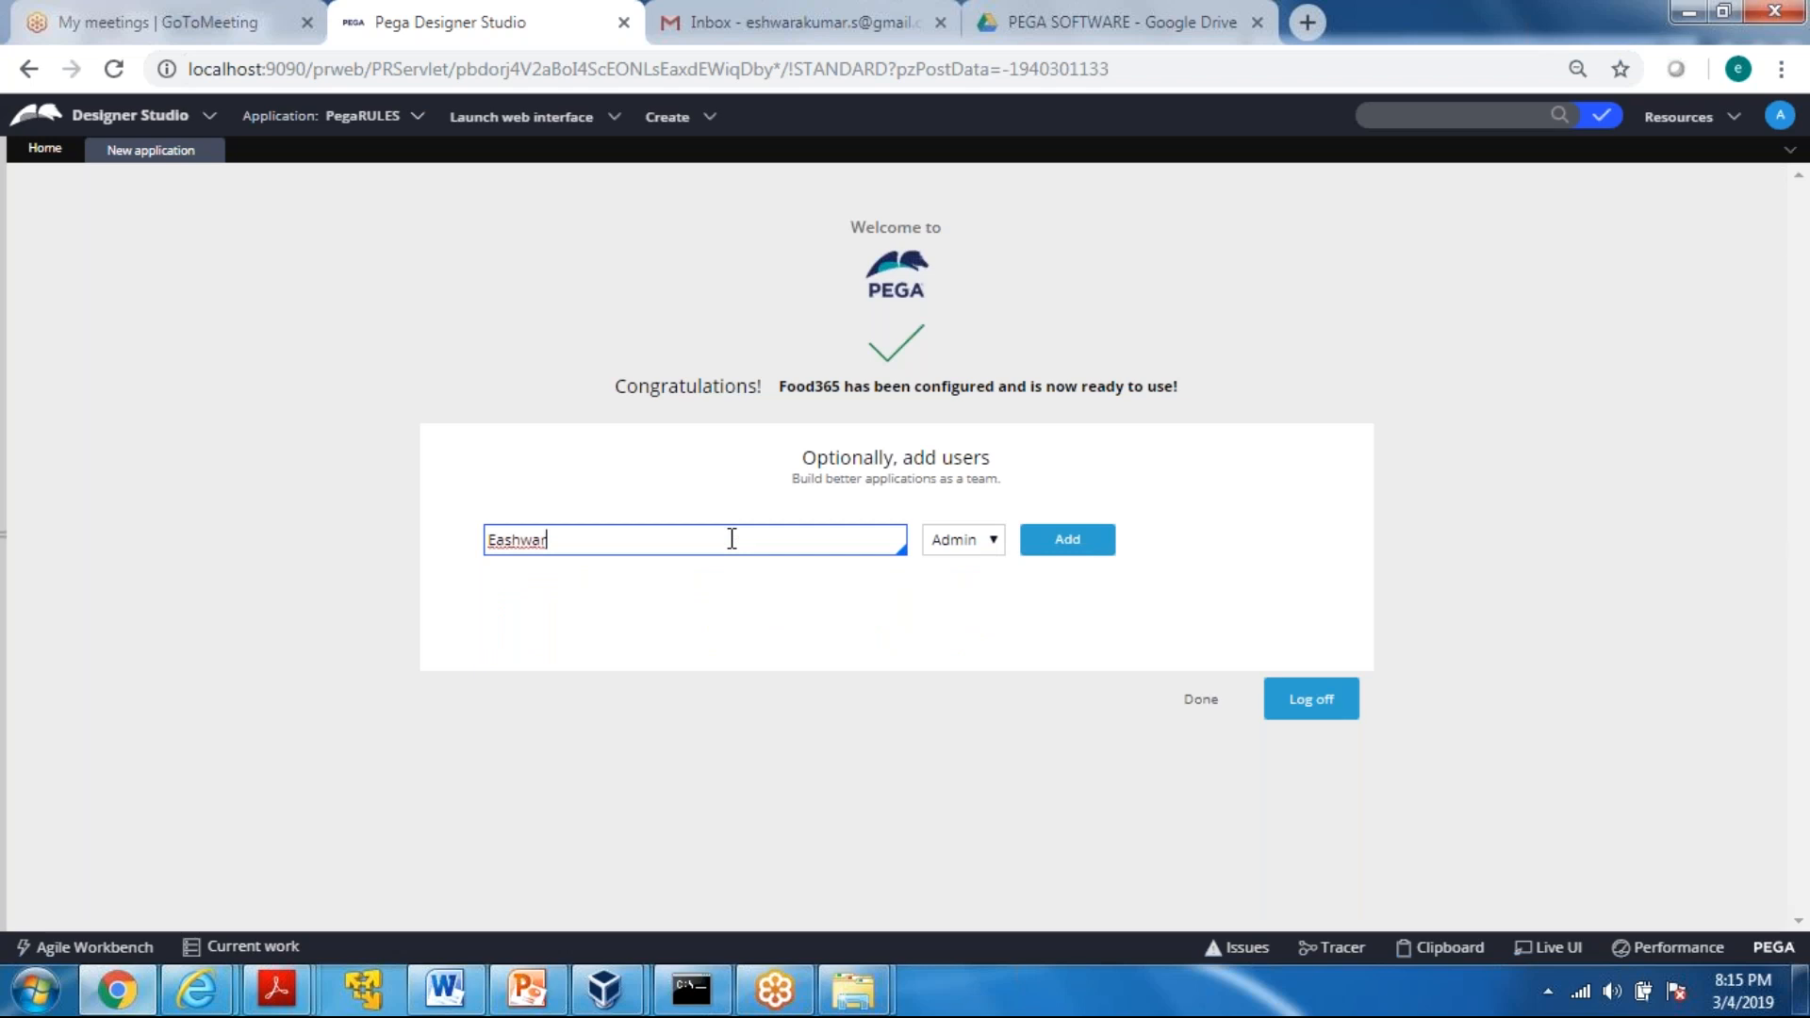
text(com)
click(968, 539)
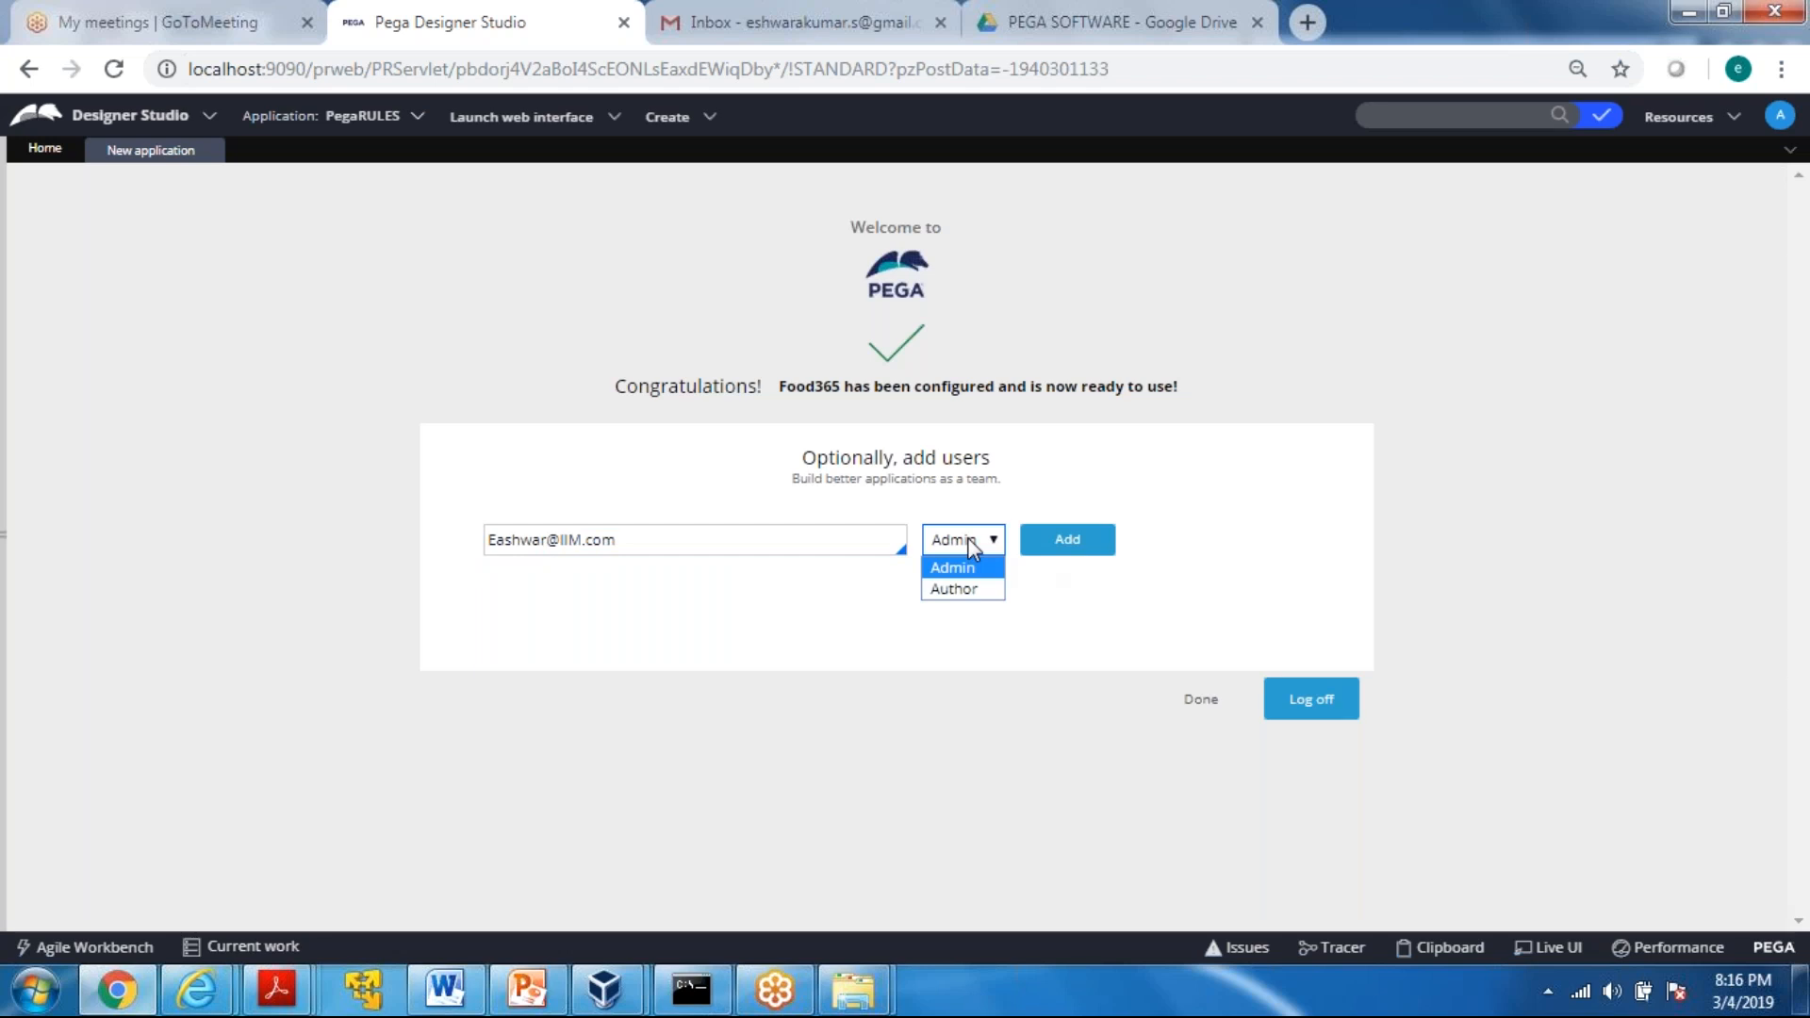
click(968, 539)
click(1085, 544)
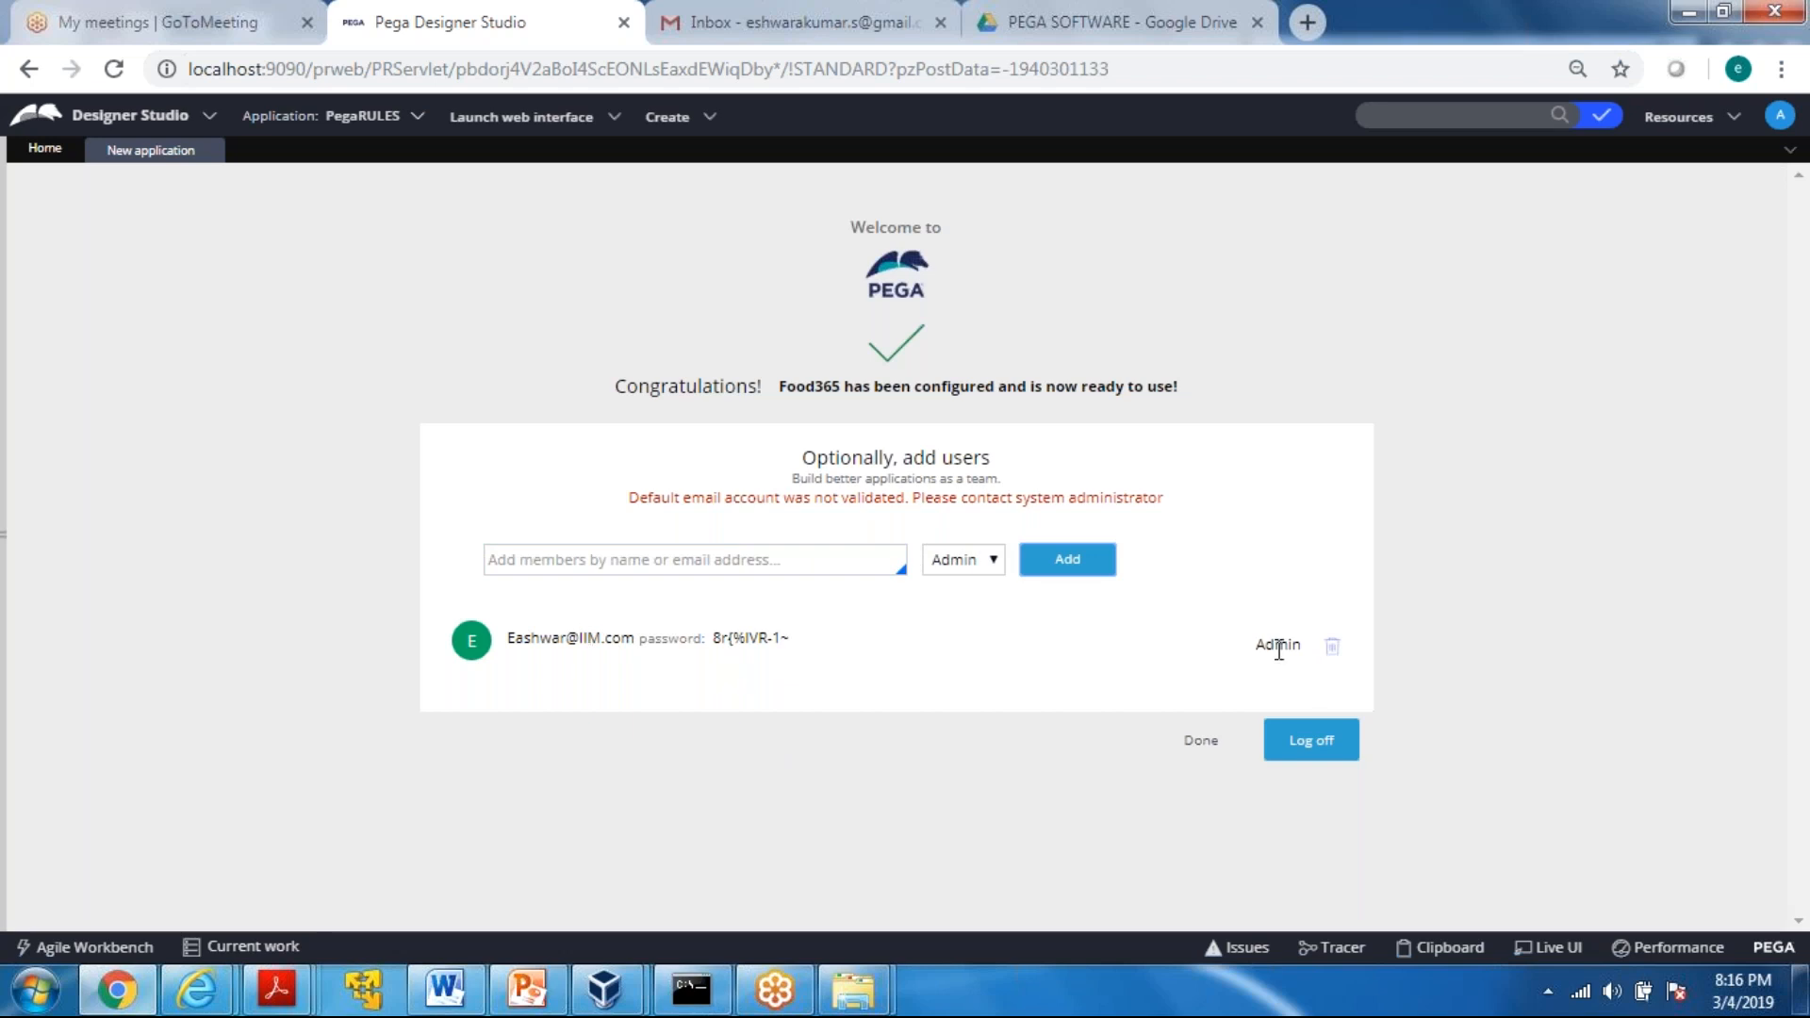
click(767, 558)
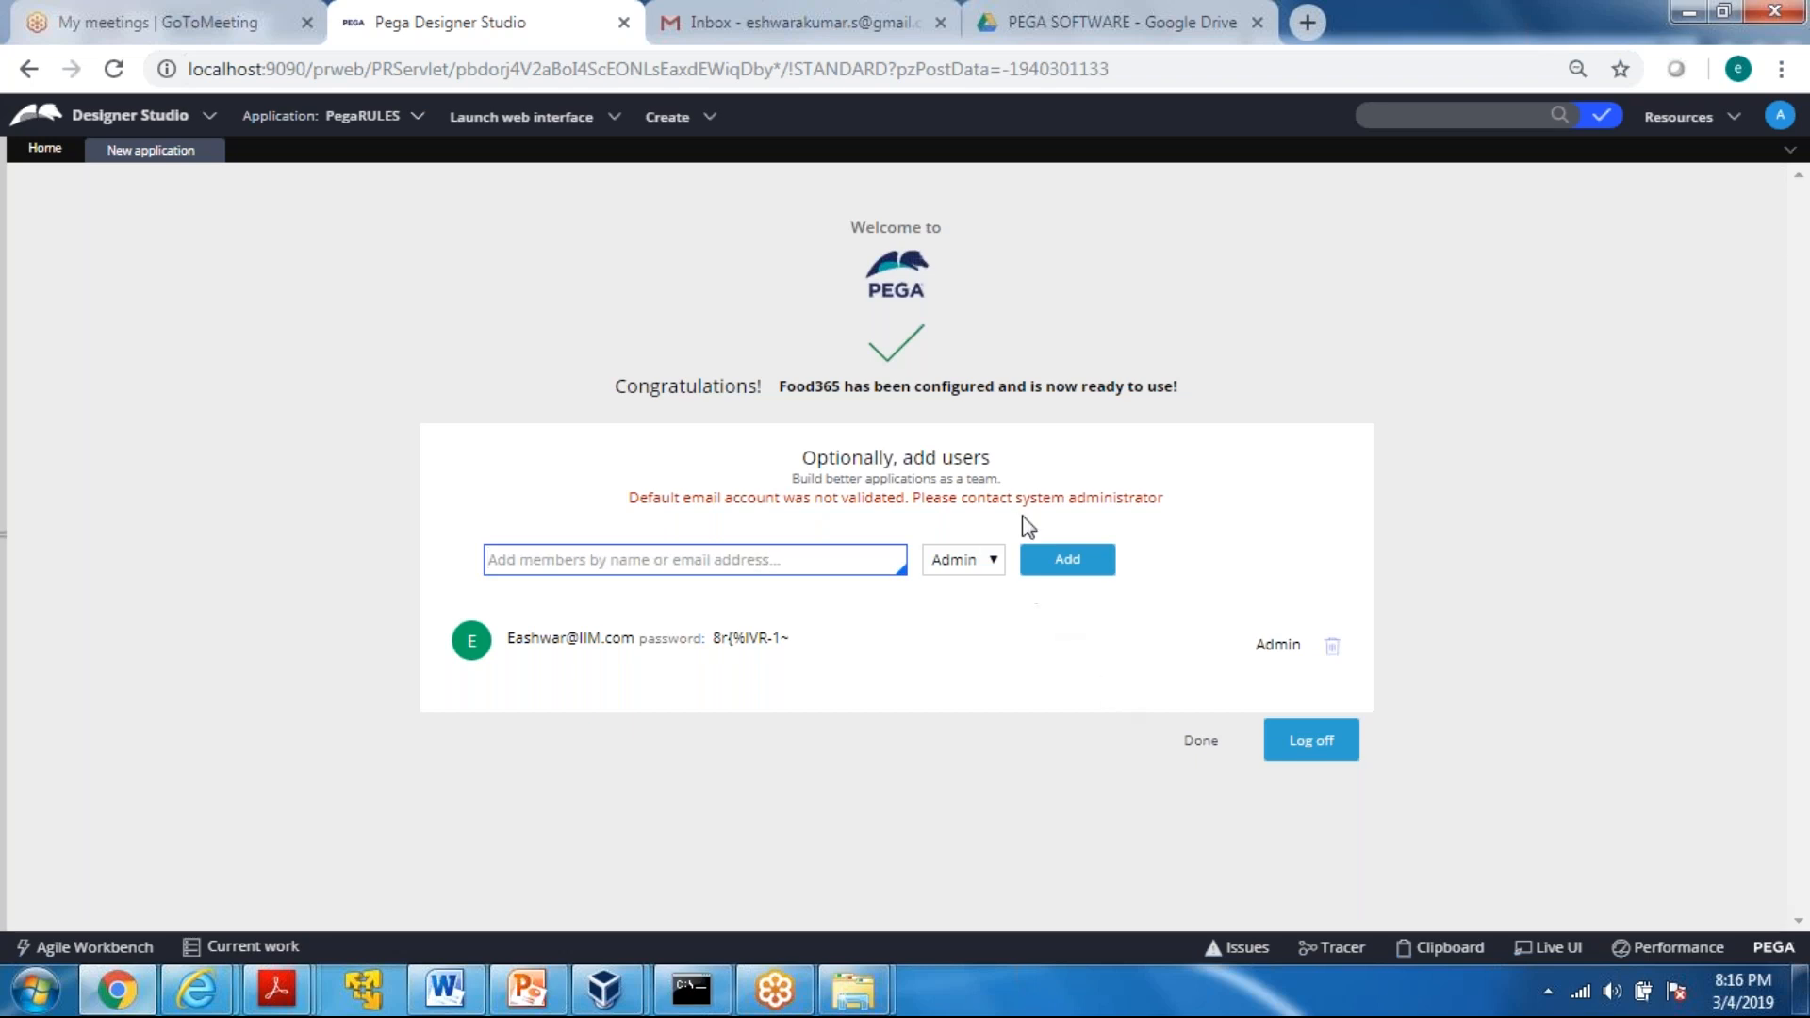
click(1204, 745)
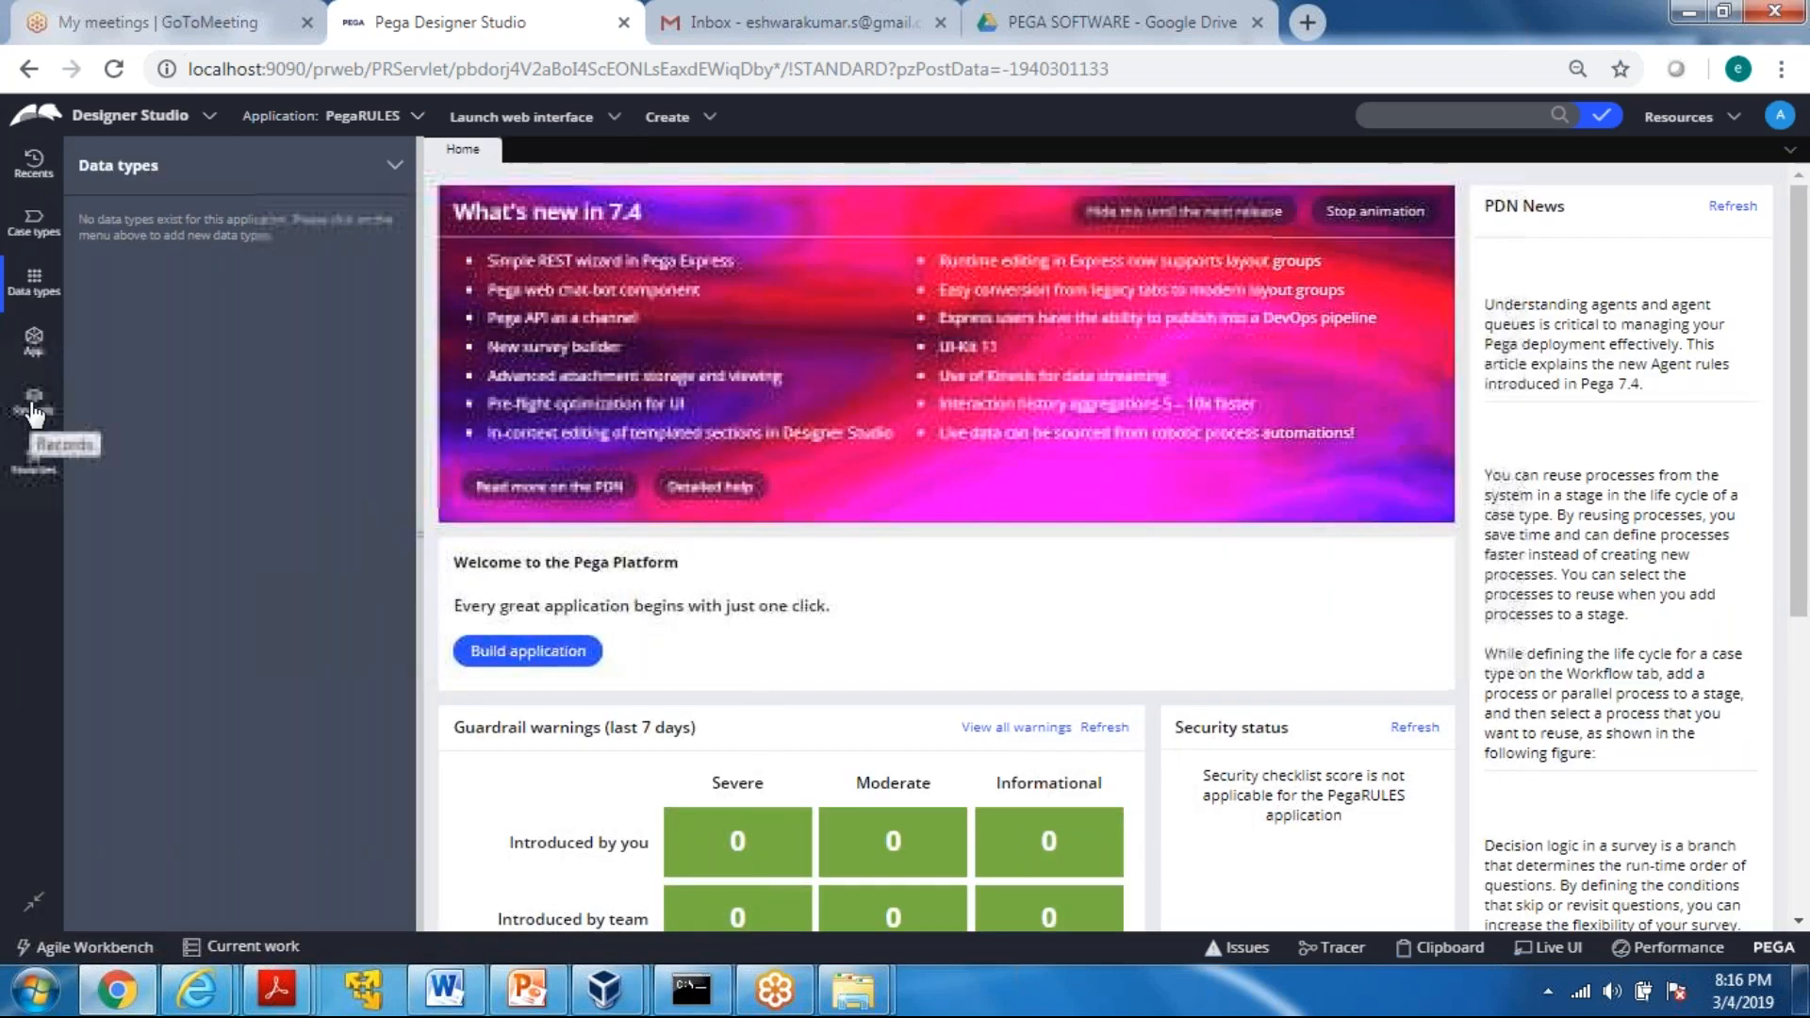
Open the new team member's Operator ID record from the Organization records and show its security settings
click(34, 403)
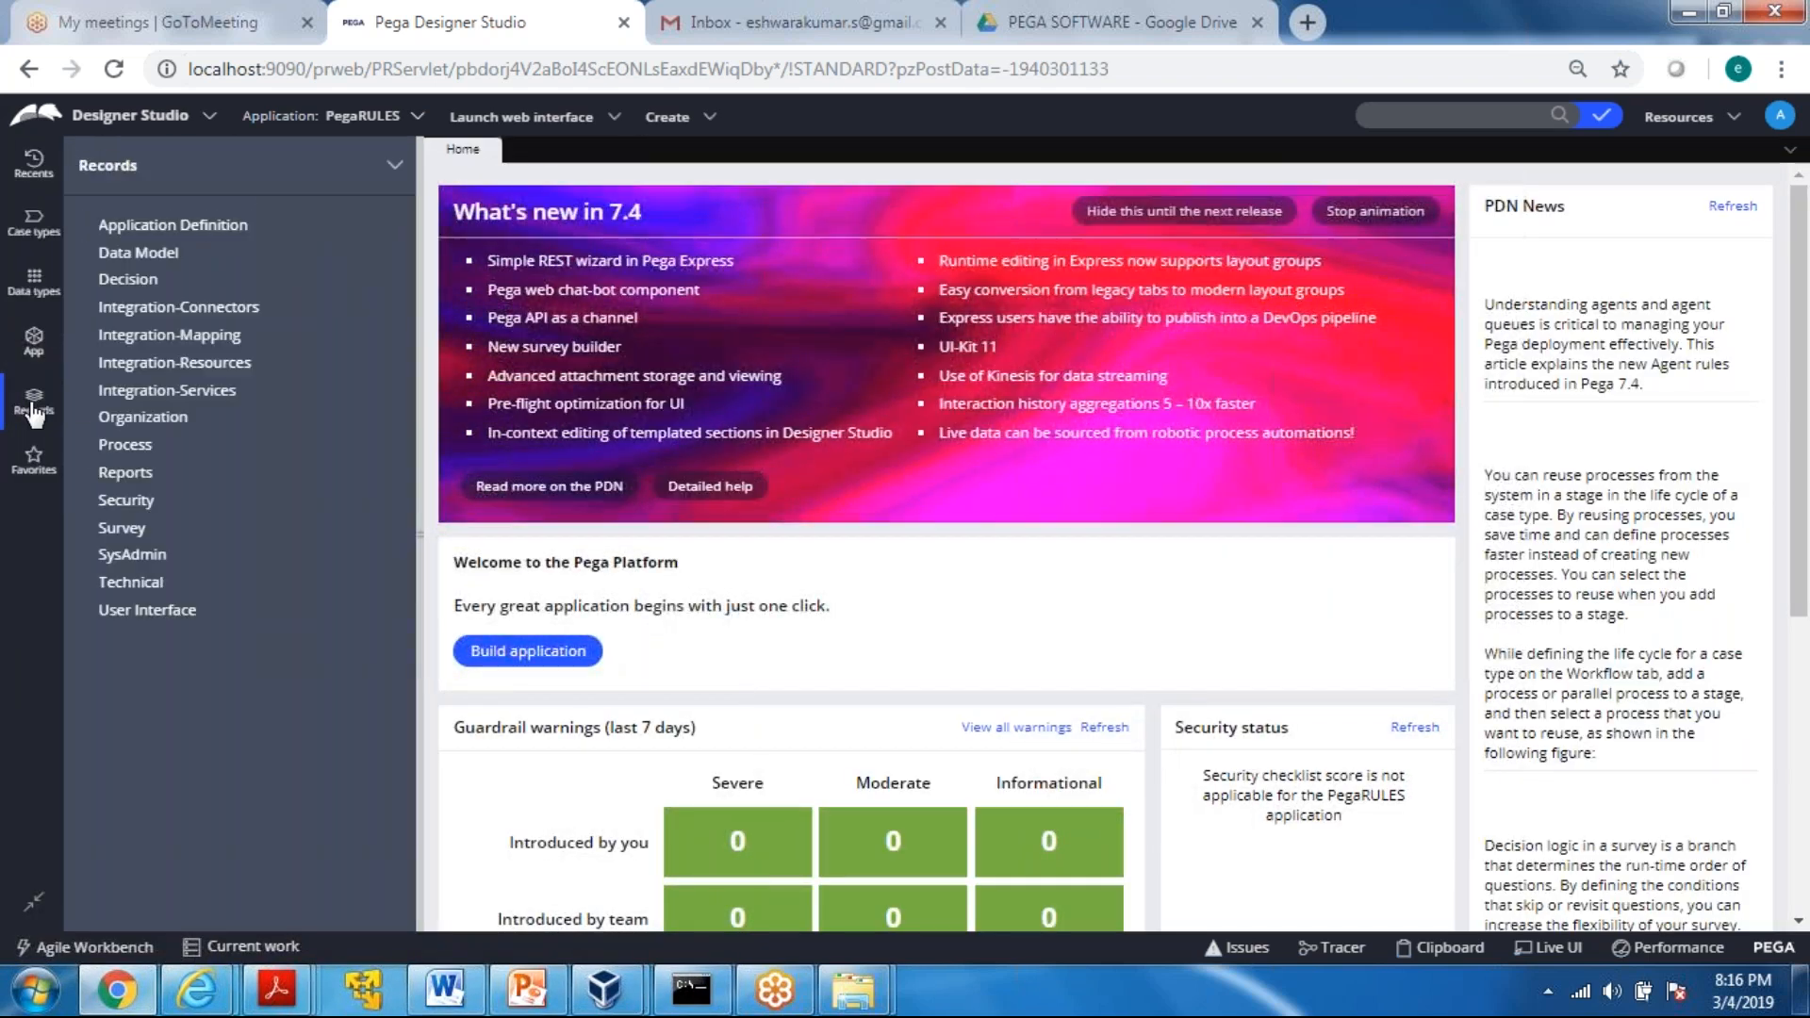
click(87, 421)
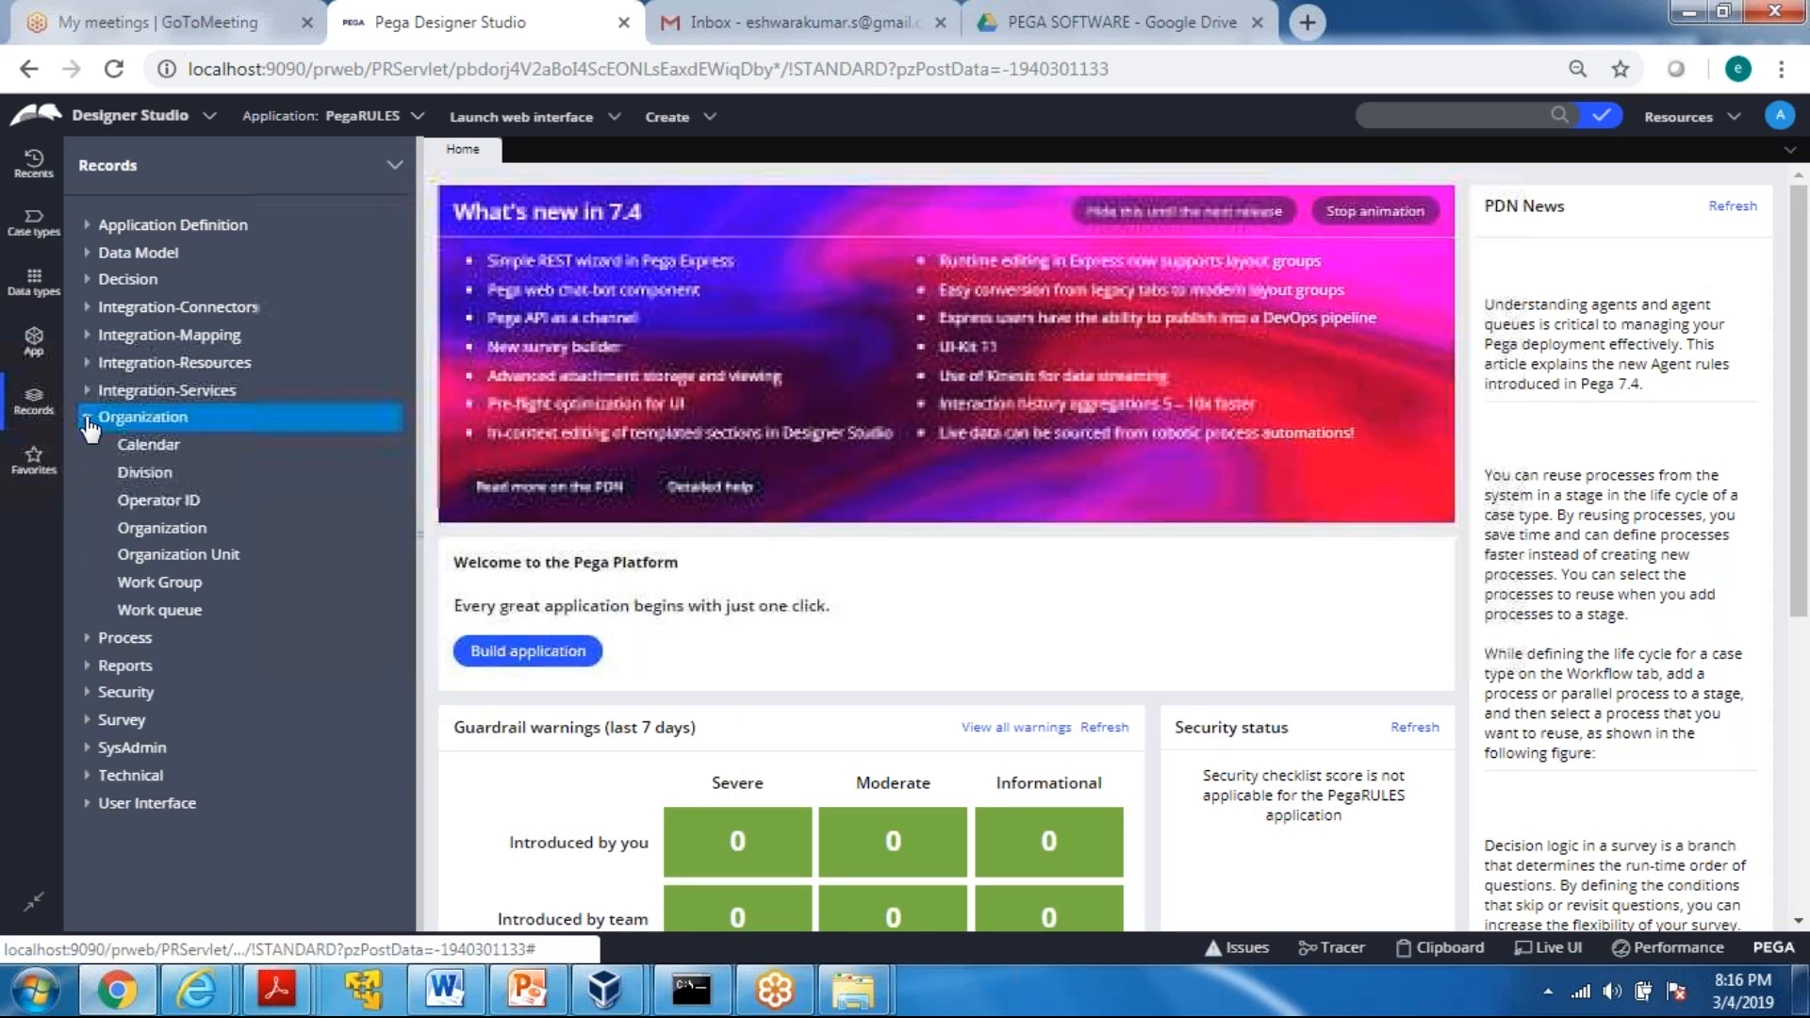
click(150, 500)
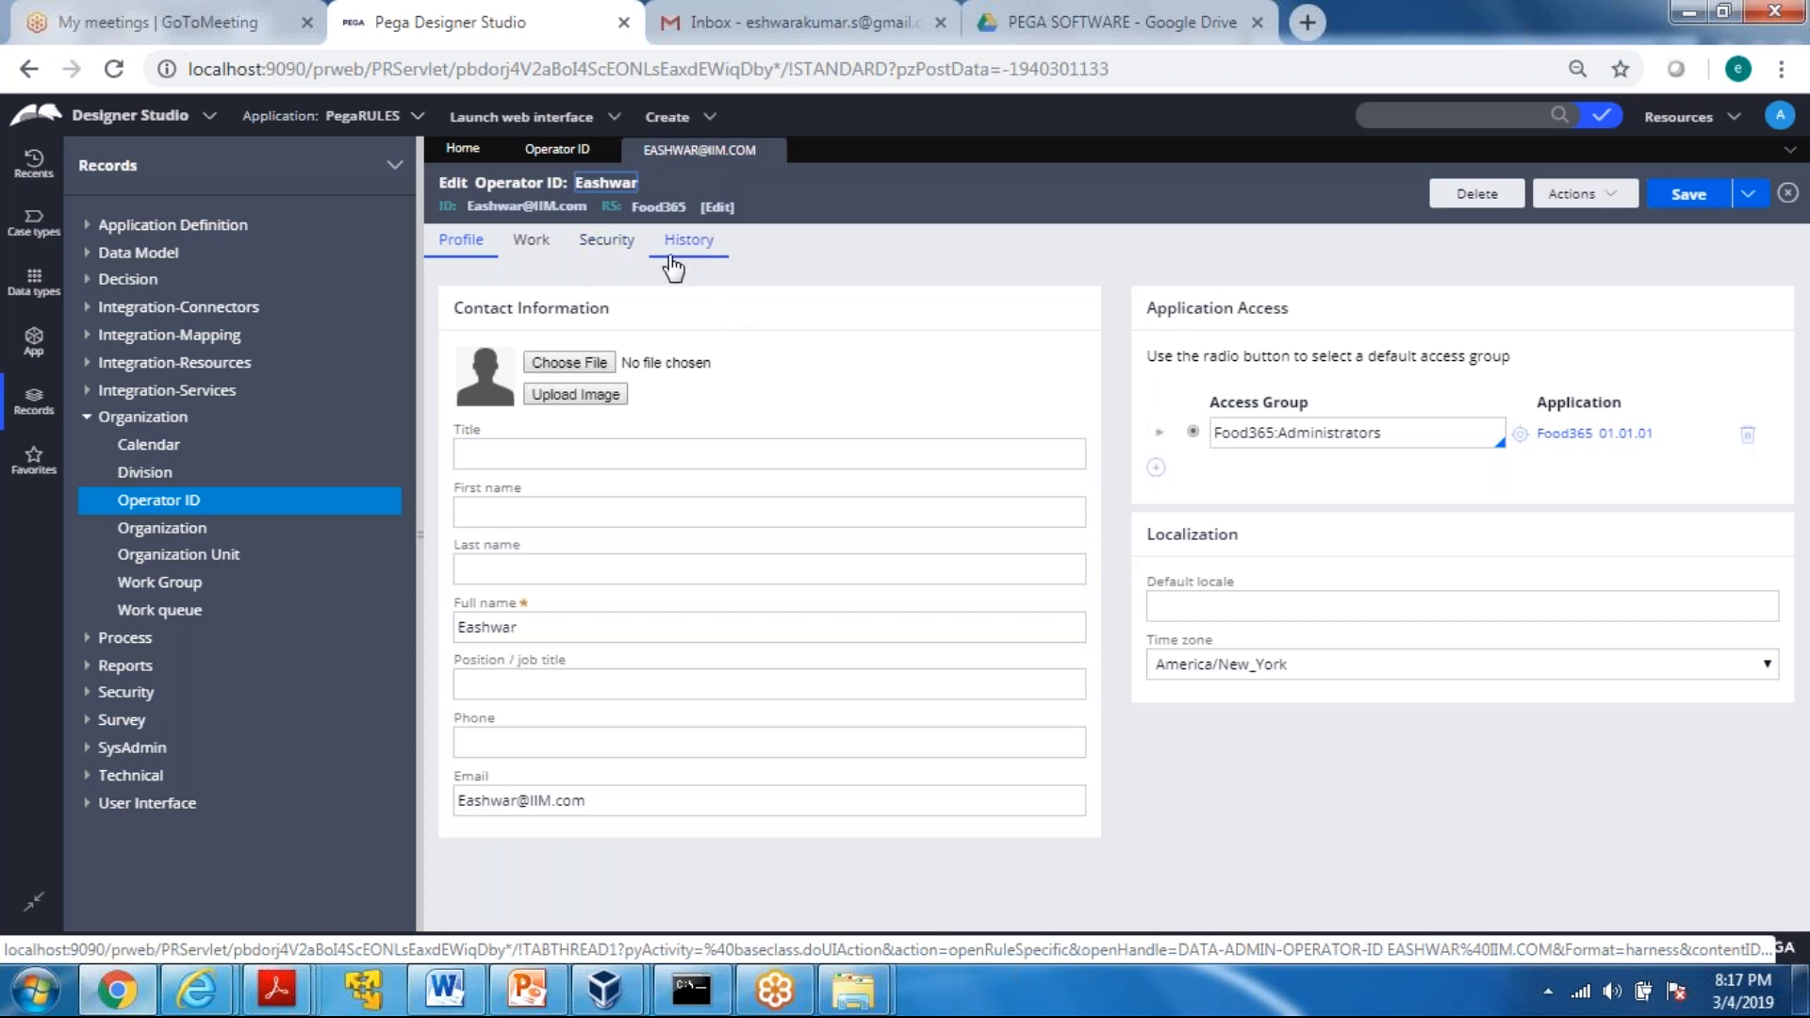
click(606, 247)
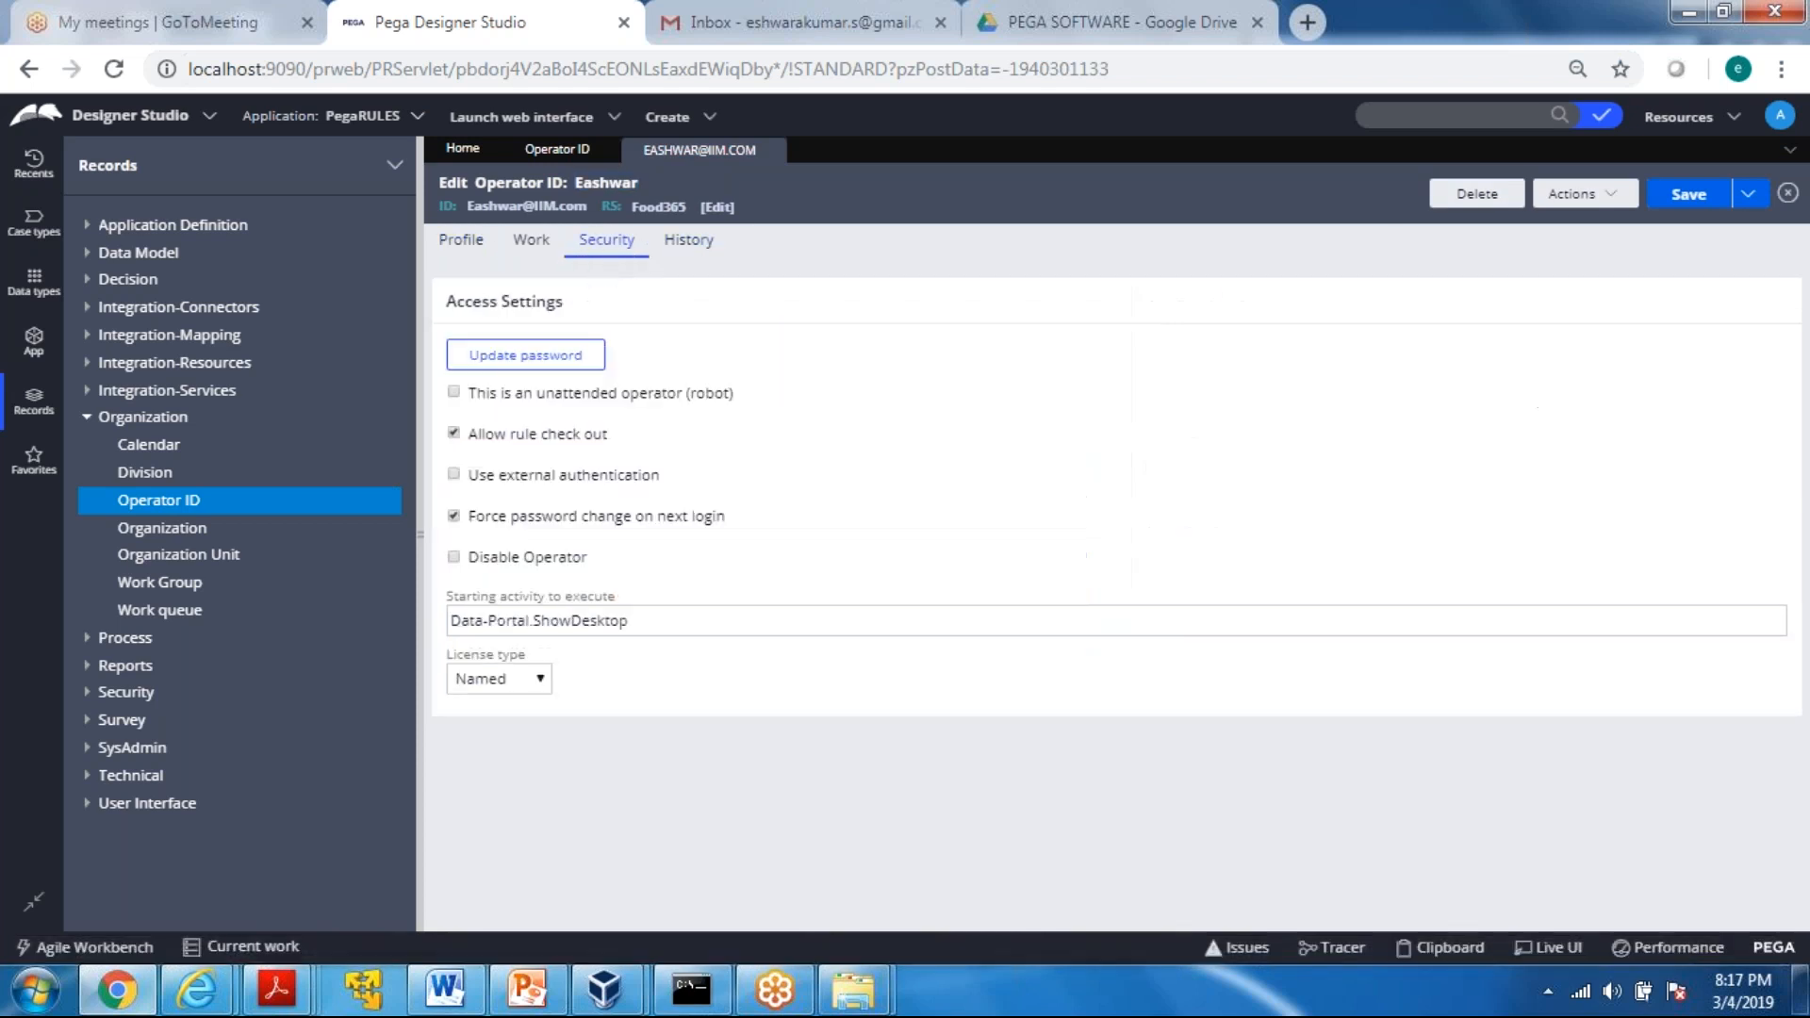
Update the operator's password by entering and confirming a new one, and save the operator record
click(519, 358)
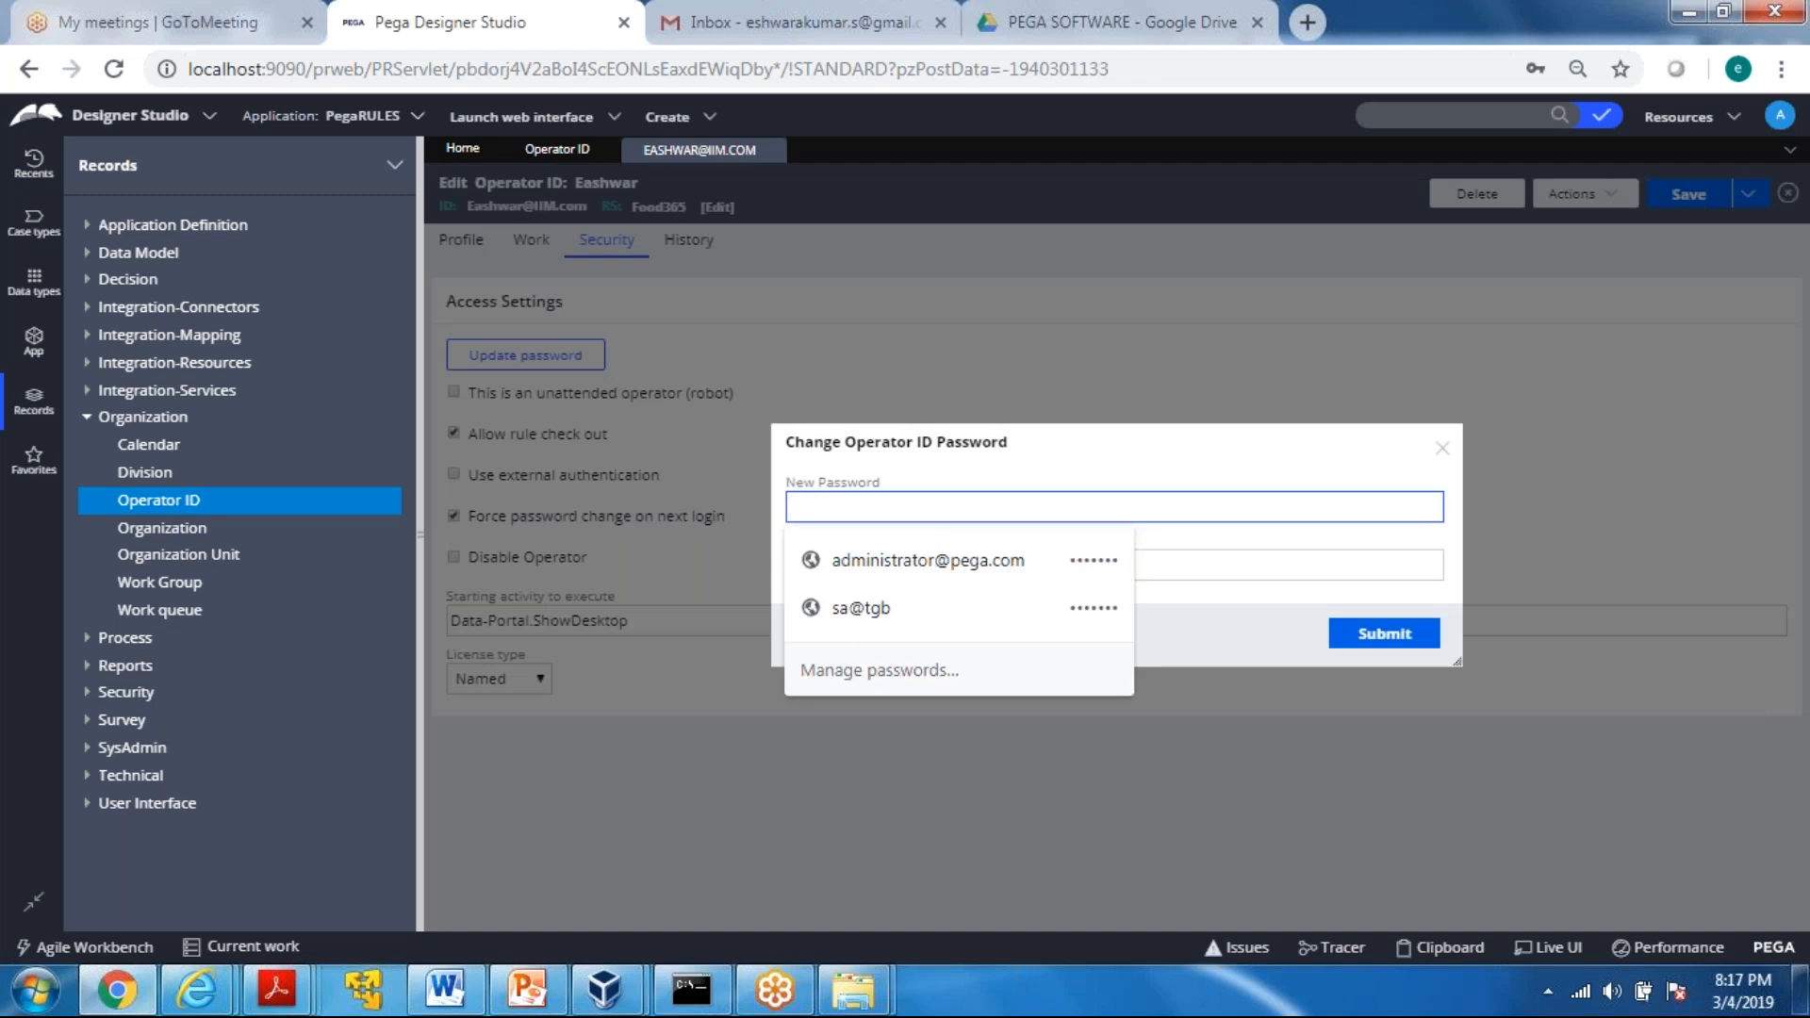
text(ru)
key(BackSpace)
key(BackSpace)
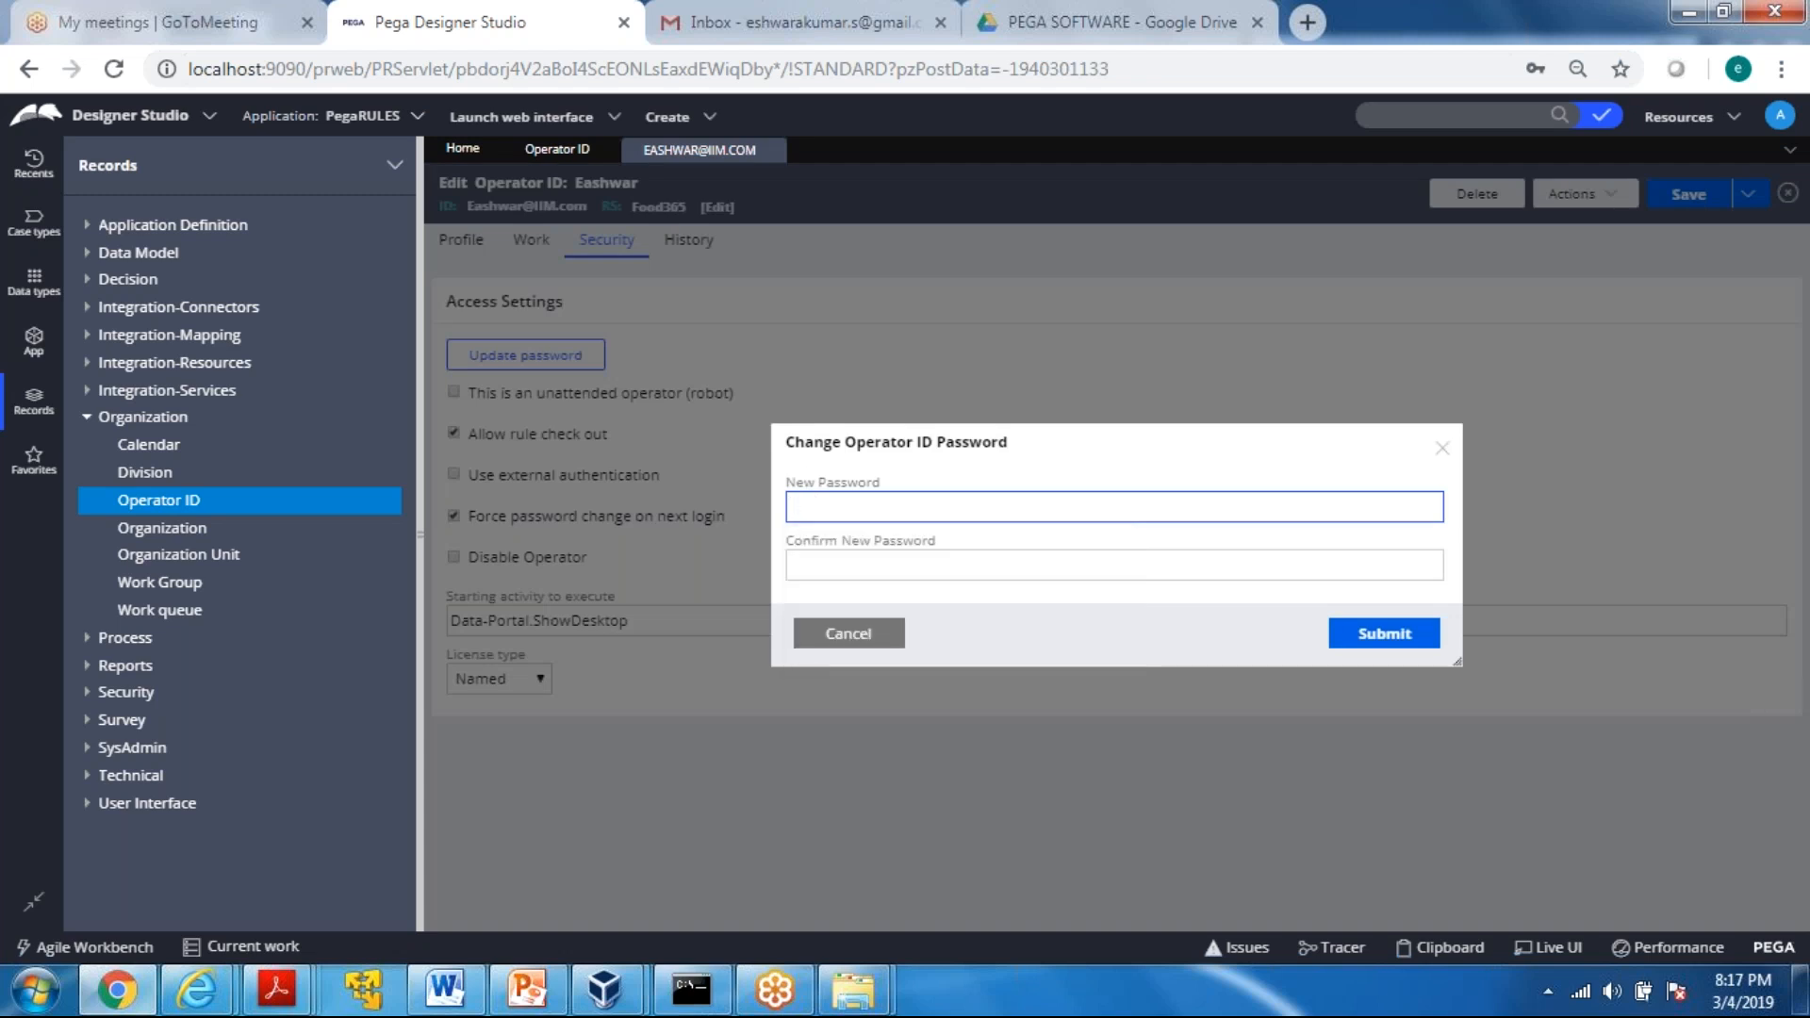
text(•••••)
key(Tab)
text(•••••)
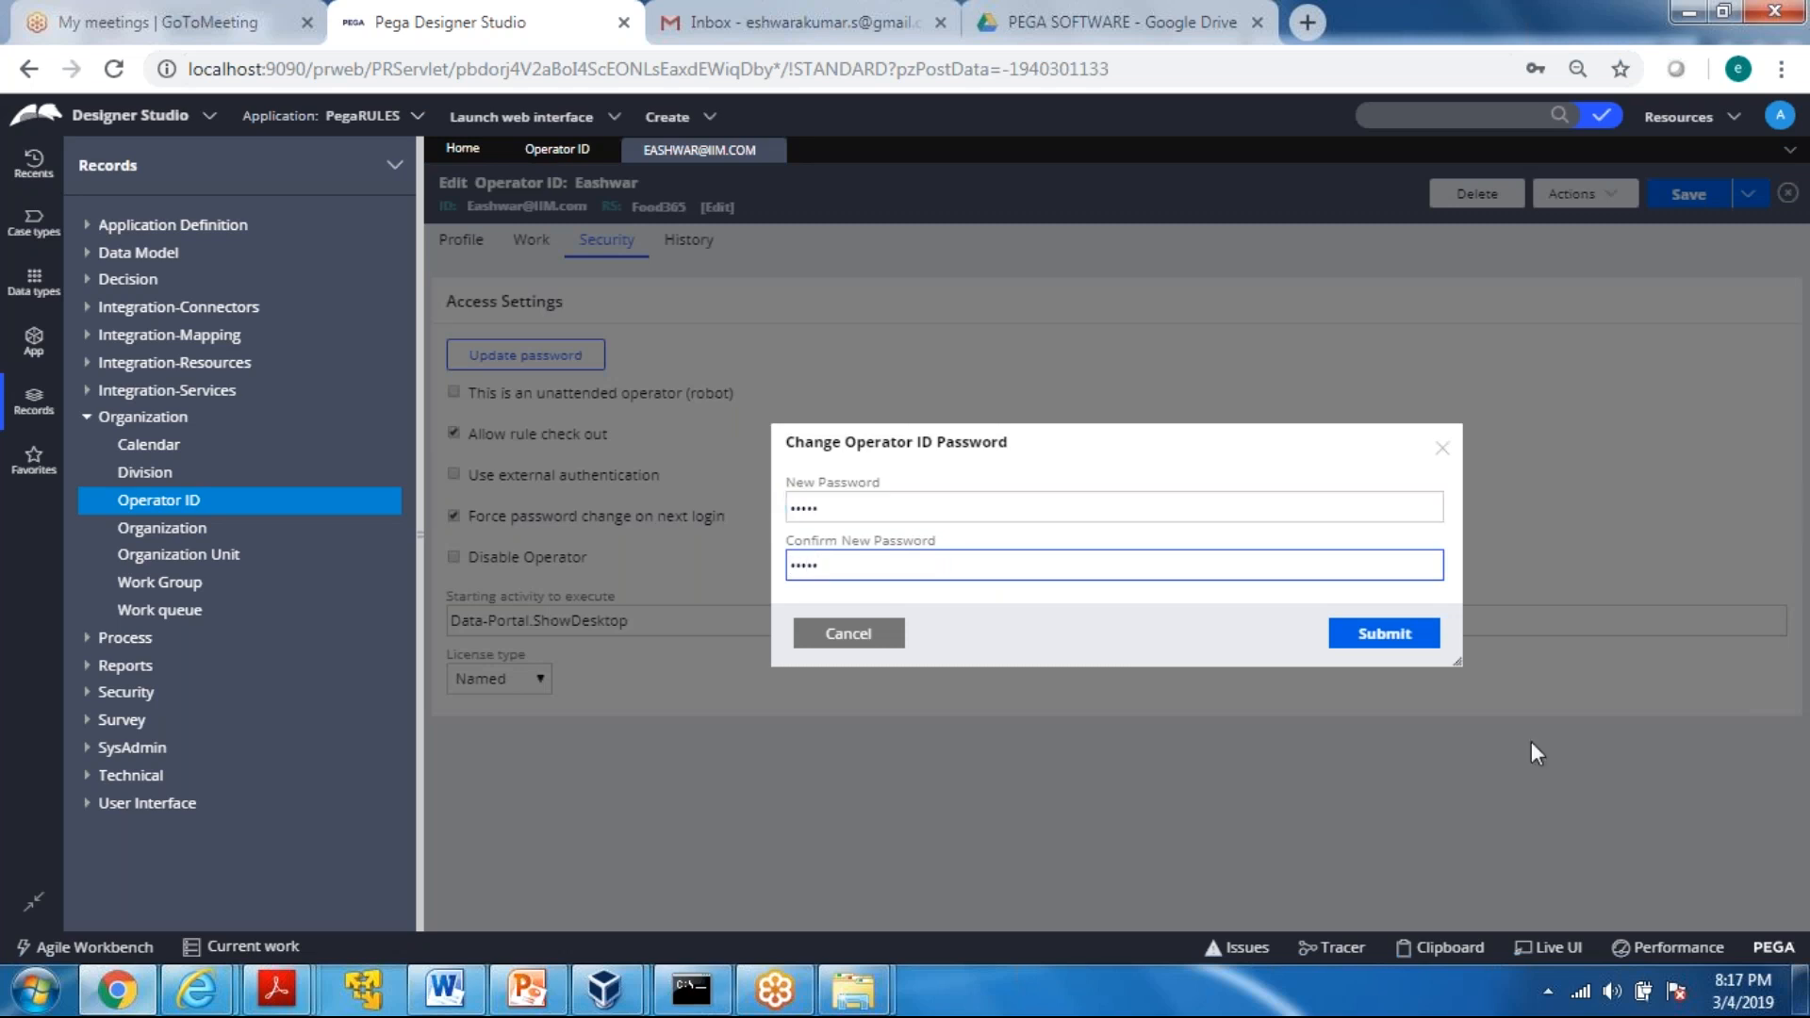
click(1383, 634)
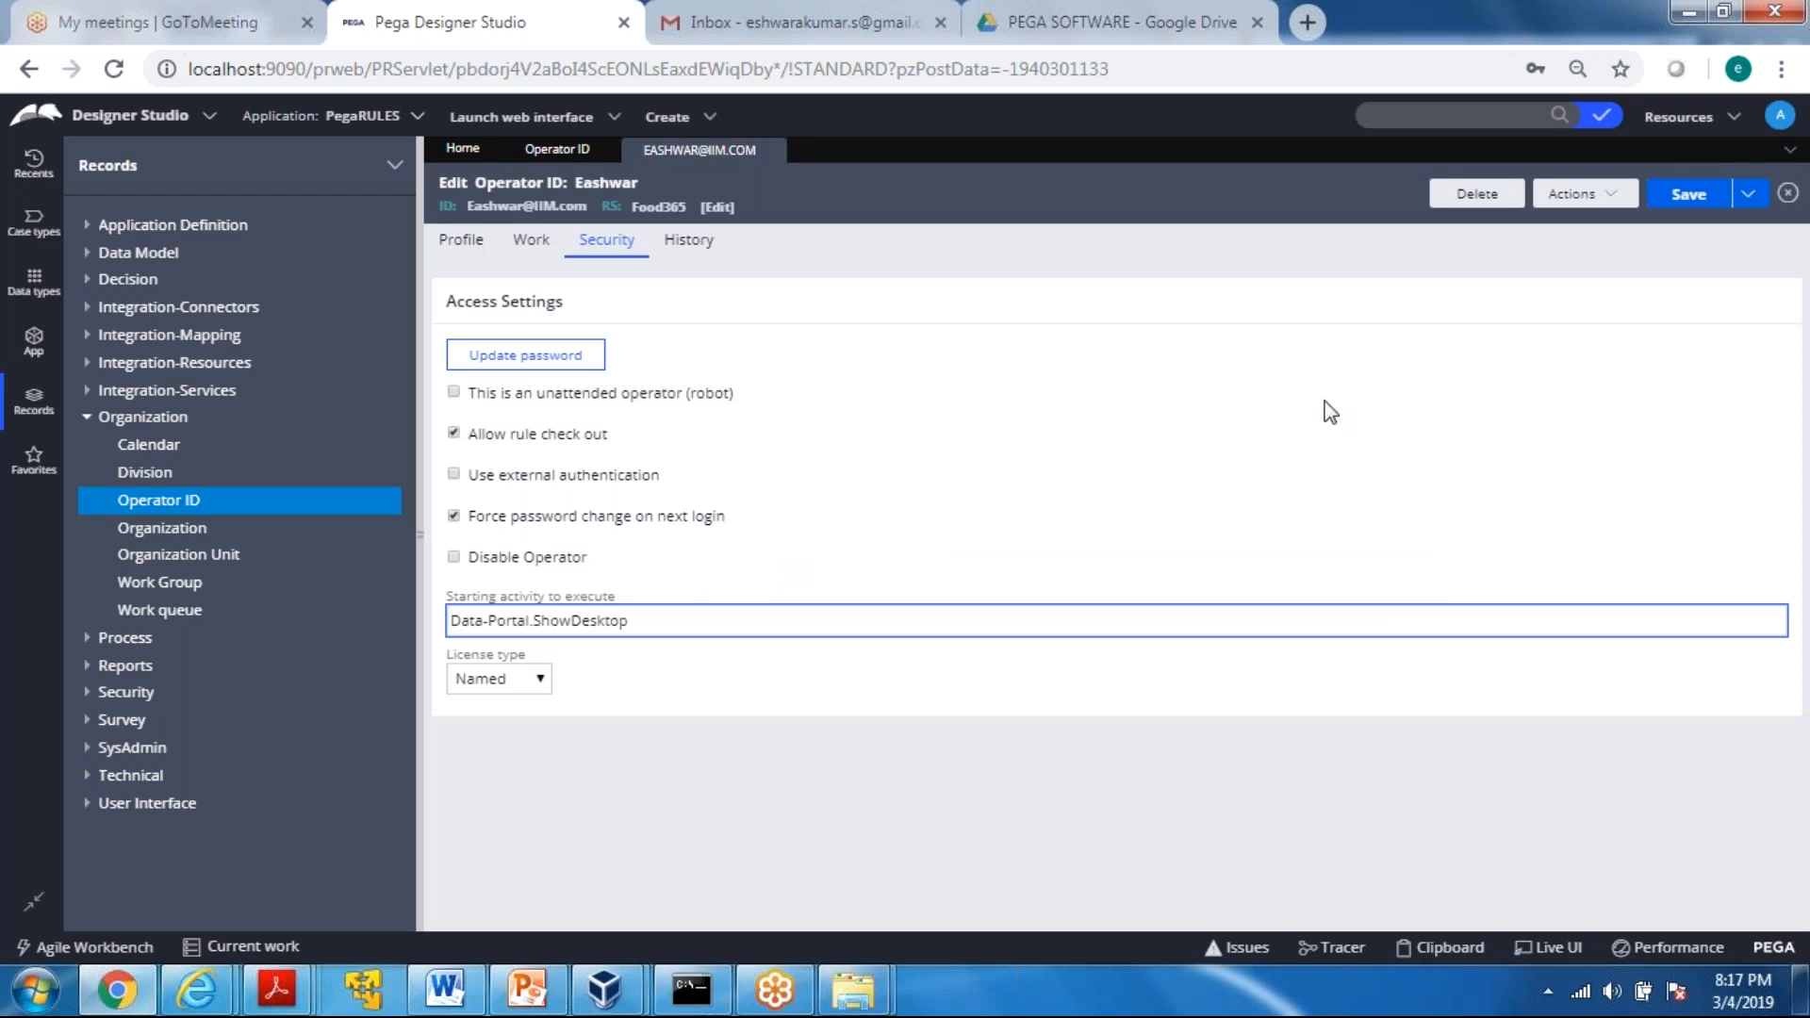
click(1707, 201)
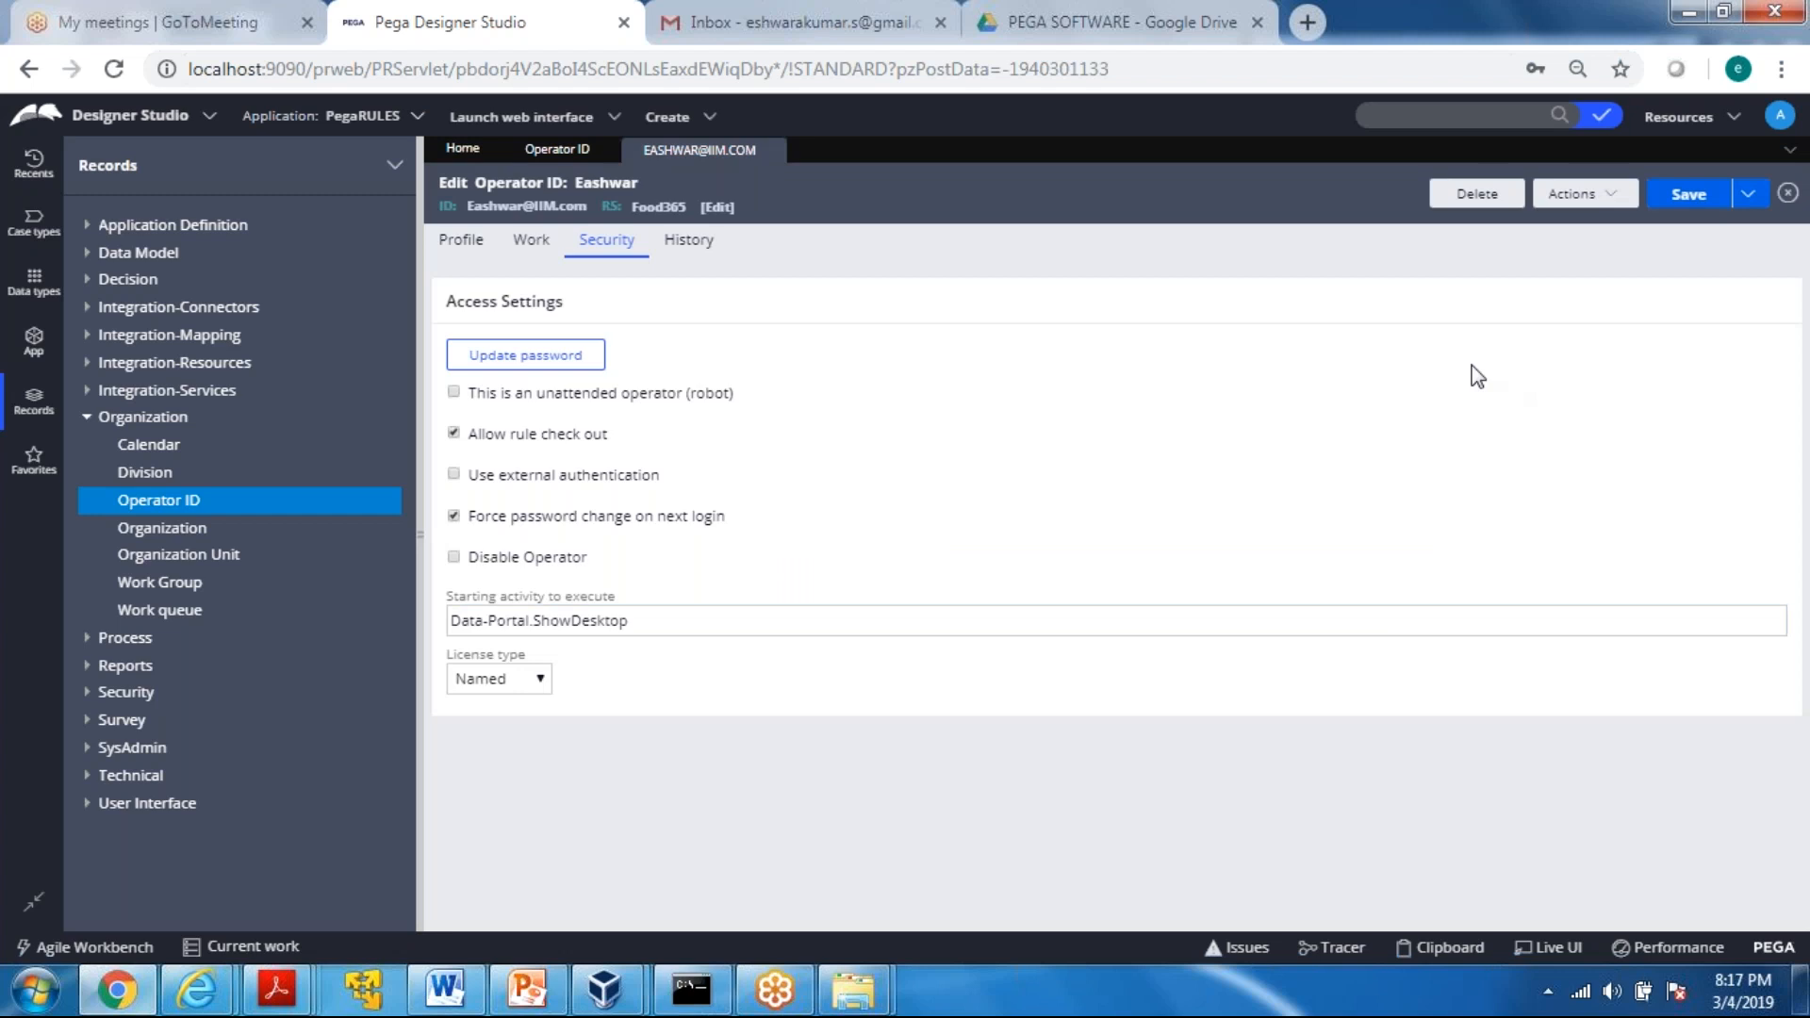
Log off the administrator and log in with the new operator's user name and password
click(1780, 116)
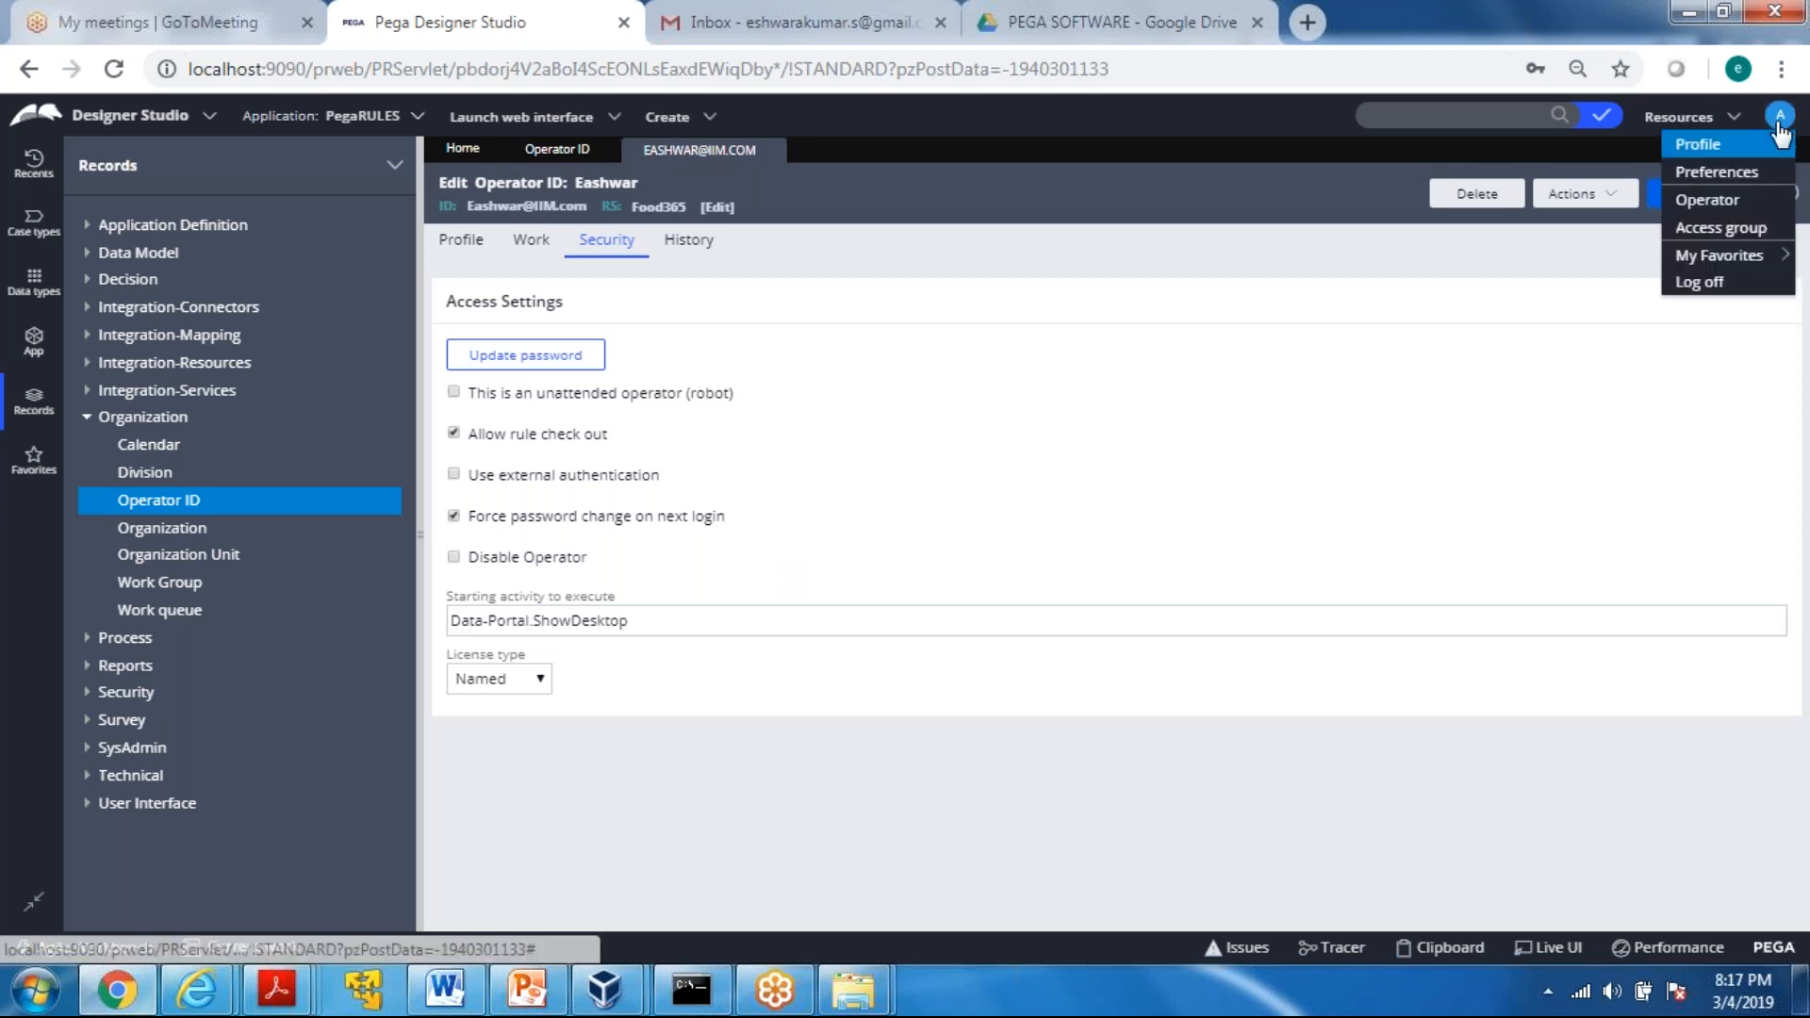
click(1687, 283)
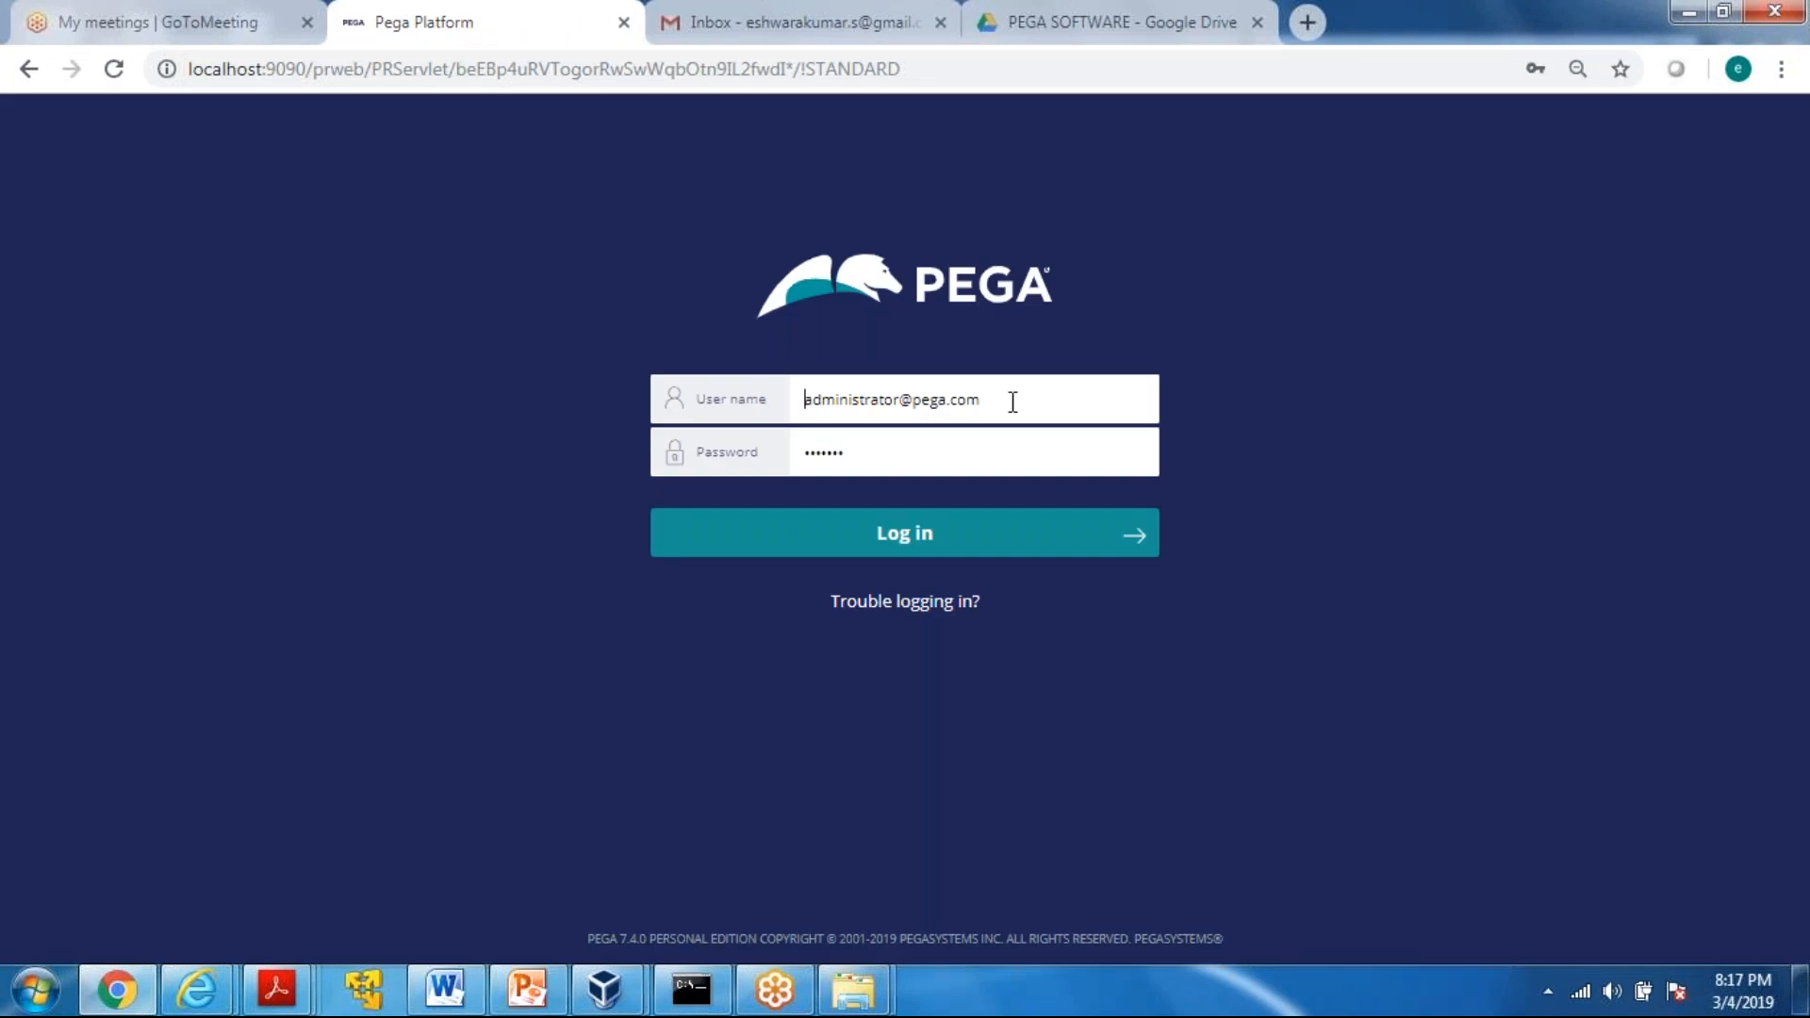
click(1012, 401)
key(BackSpace)
key(BackSpace)
key(BackSpace)
key(BackSpace)
key(BackSpace)
key(BackSpace)
key(BackSpace)
key(BackSpace)
key(BackSpace)
key(BackSpace)
key(BackSpace)
key(BackSpace)
key(BackSpace)
key(BackSpace)
key(BackSpace)
key(BackSpace)
key(BackSpace)
key(BackSpace)
key(BackSpace)
key(BackSpace)
key(Tab)
text(rules)
key(Return)
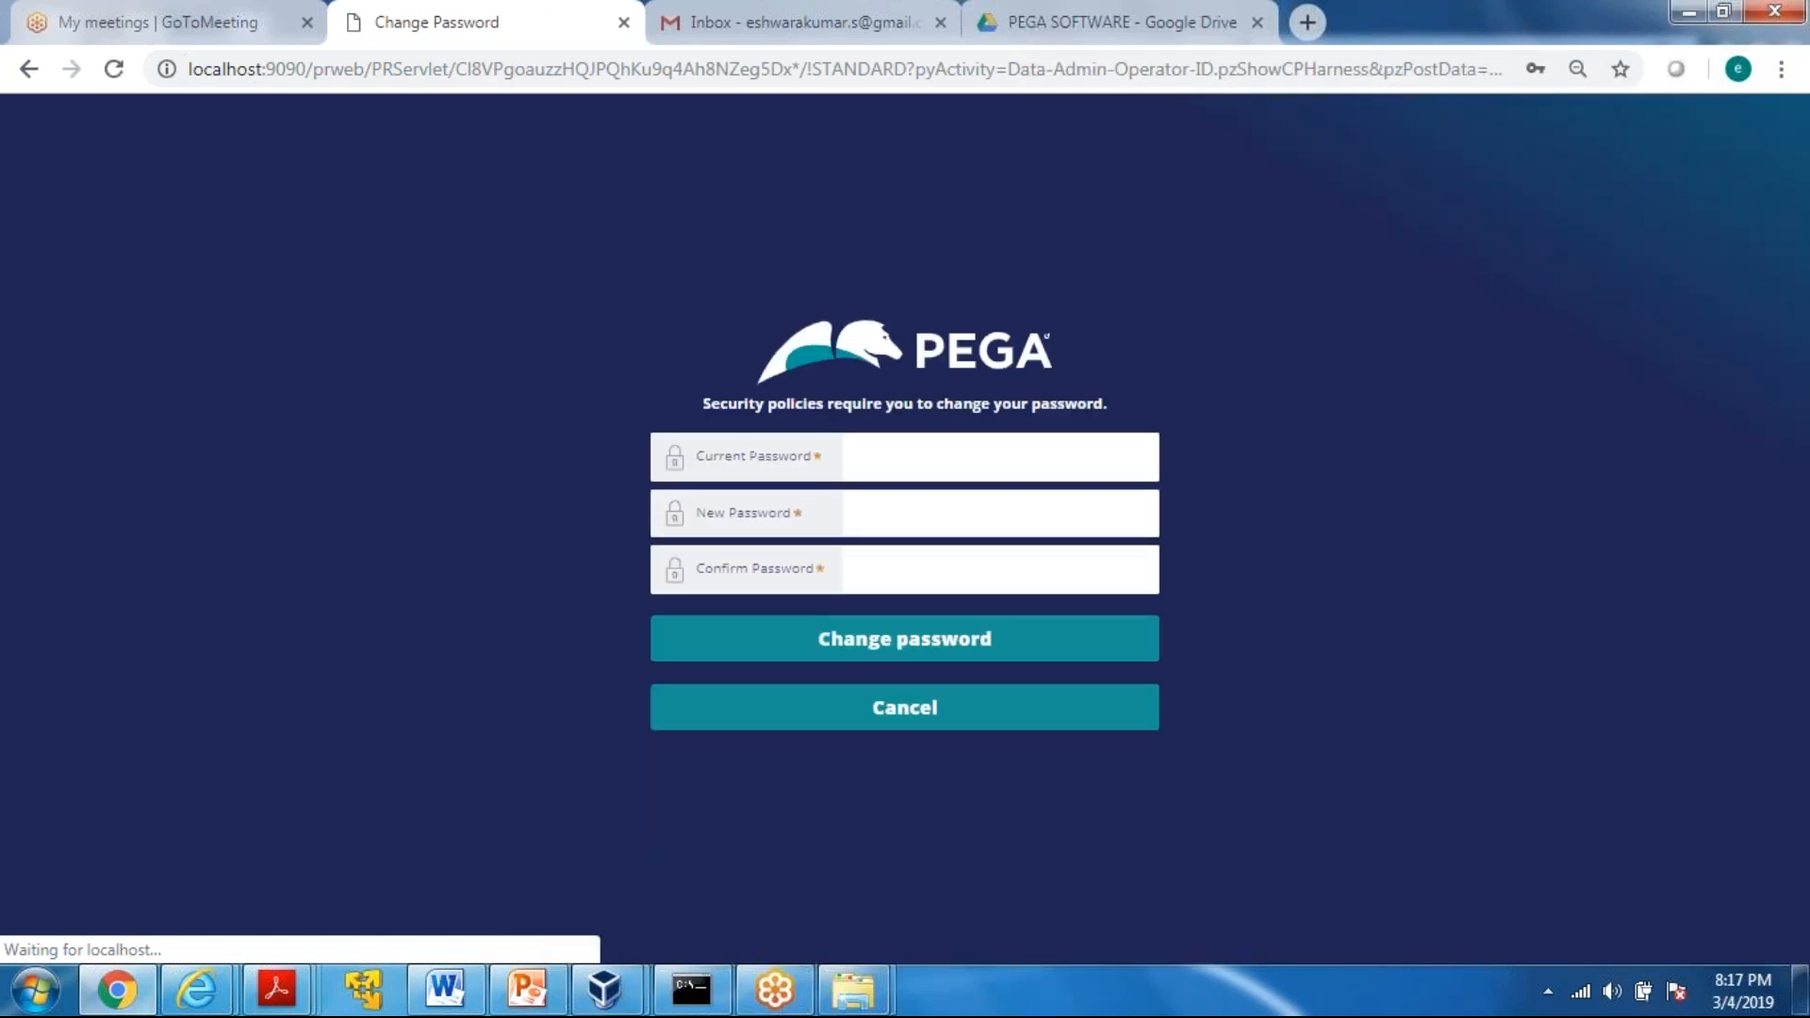
Change the operator's password by entering the current, new and confirmation passwords, and decline to save it in the browser
click(888, 461)
click(888, 461)
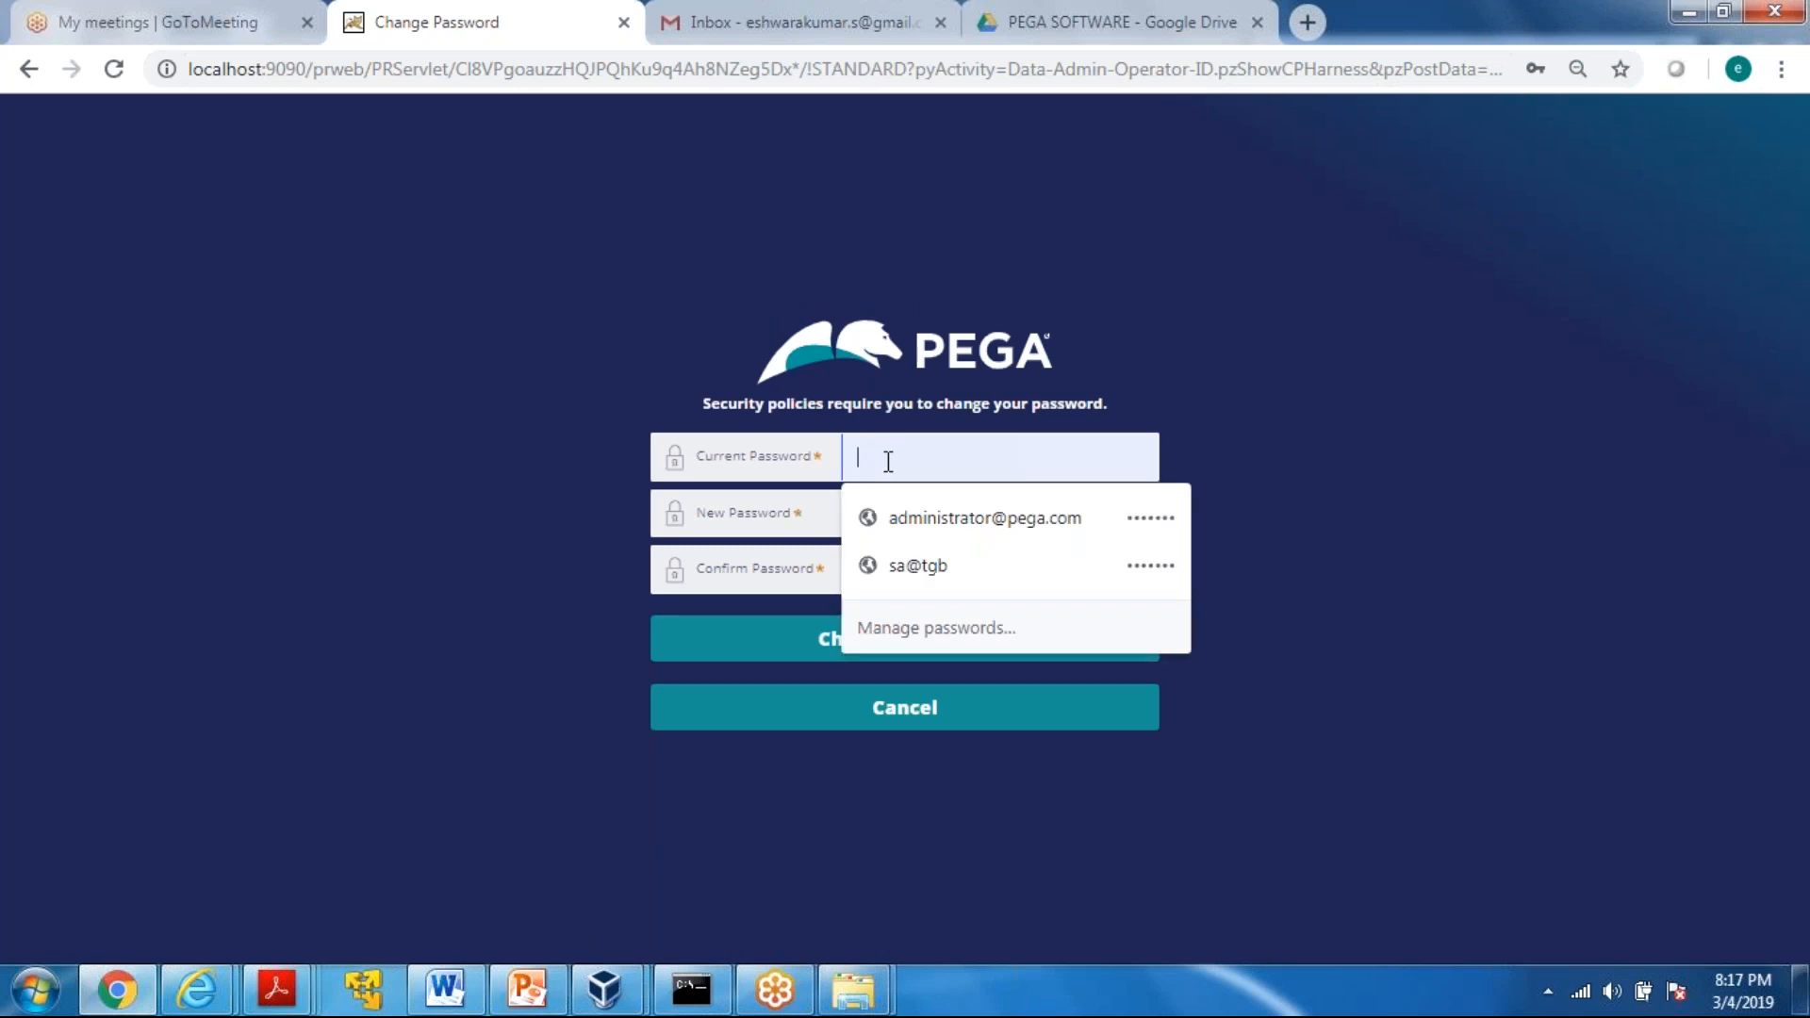
text(•••••)
key(Tab)
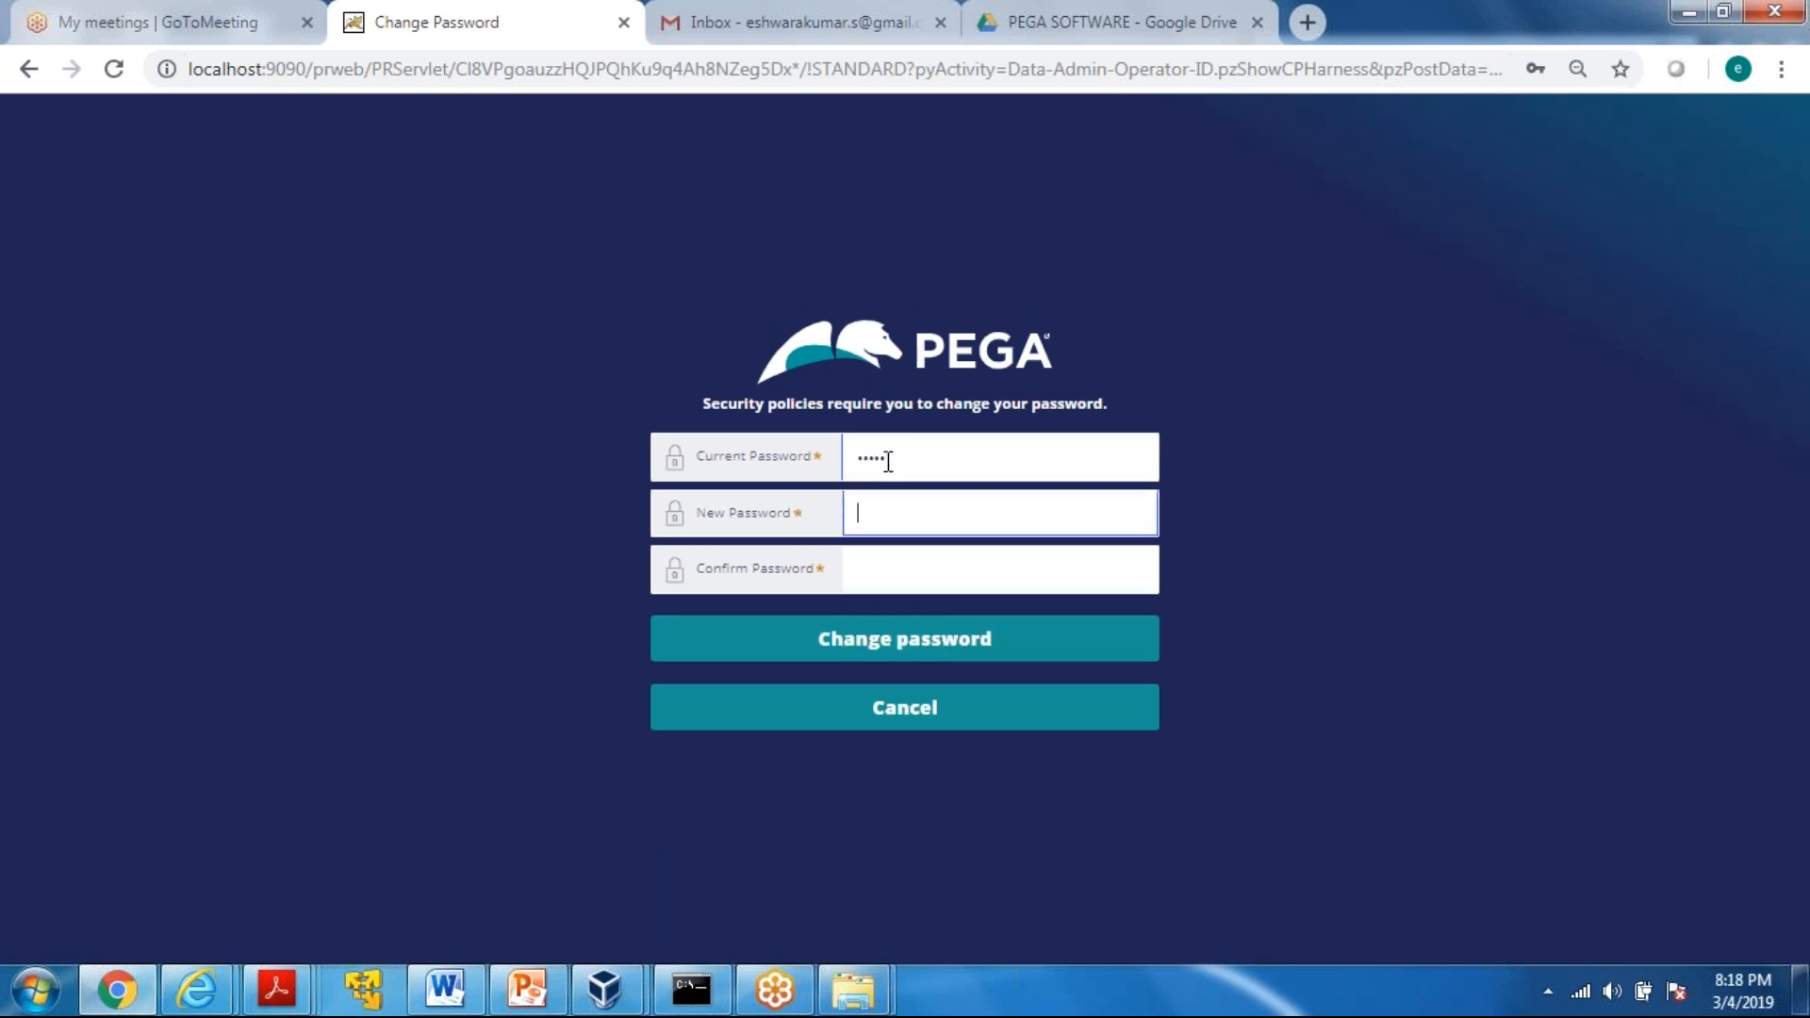
text(•••••)
key(Tab)
text(•••••)
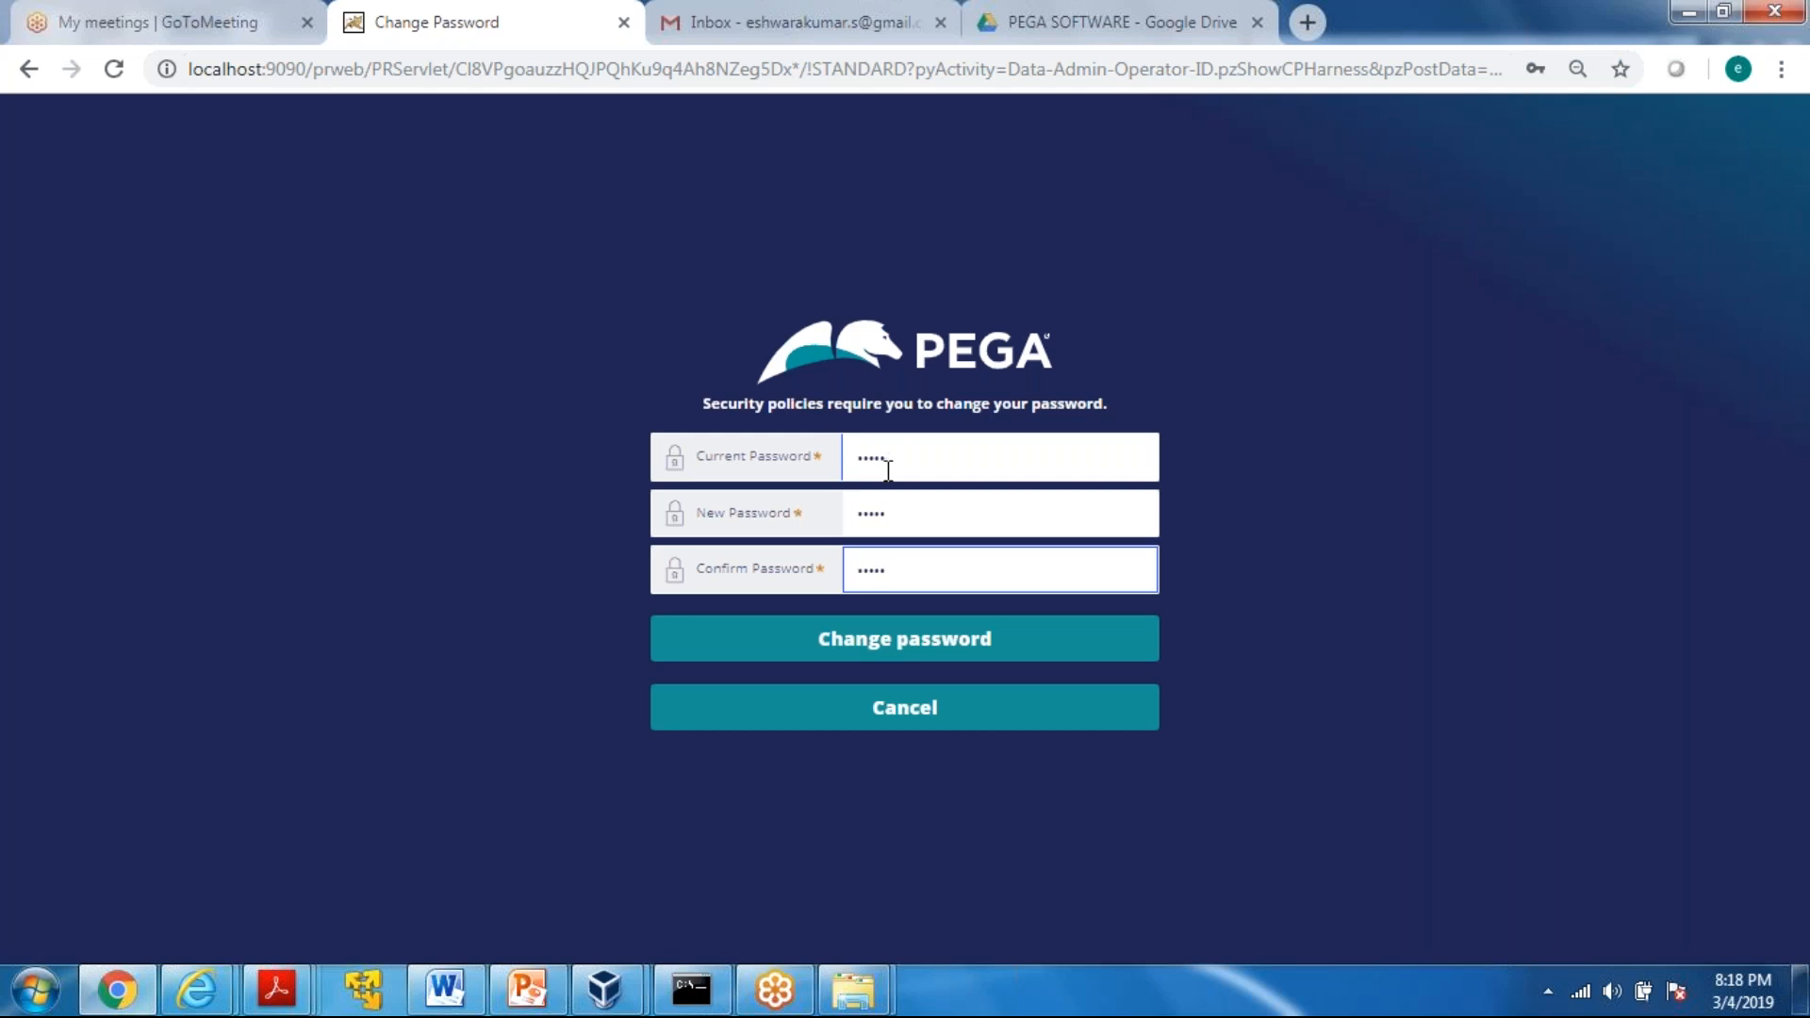
click(921, 649)
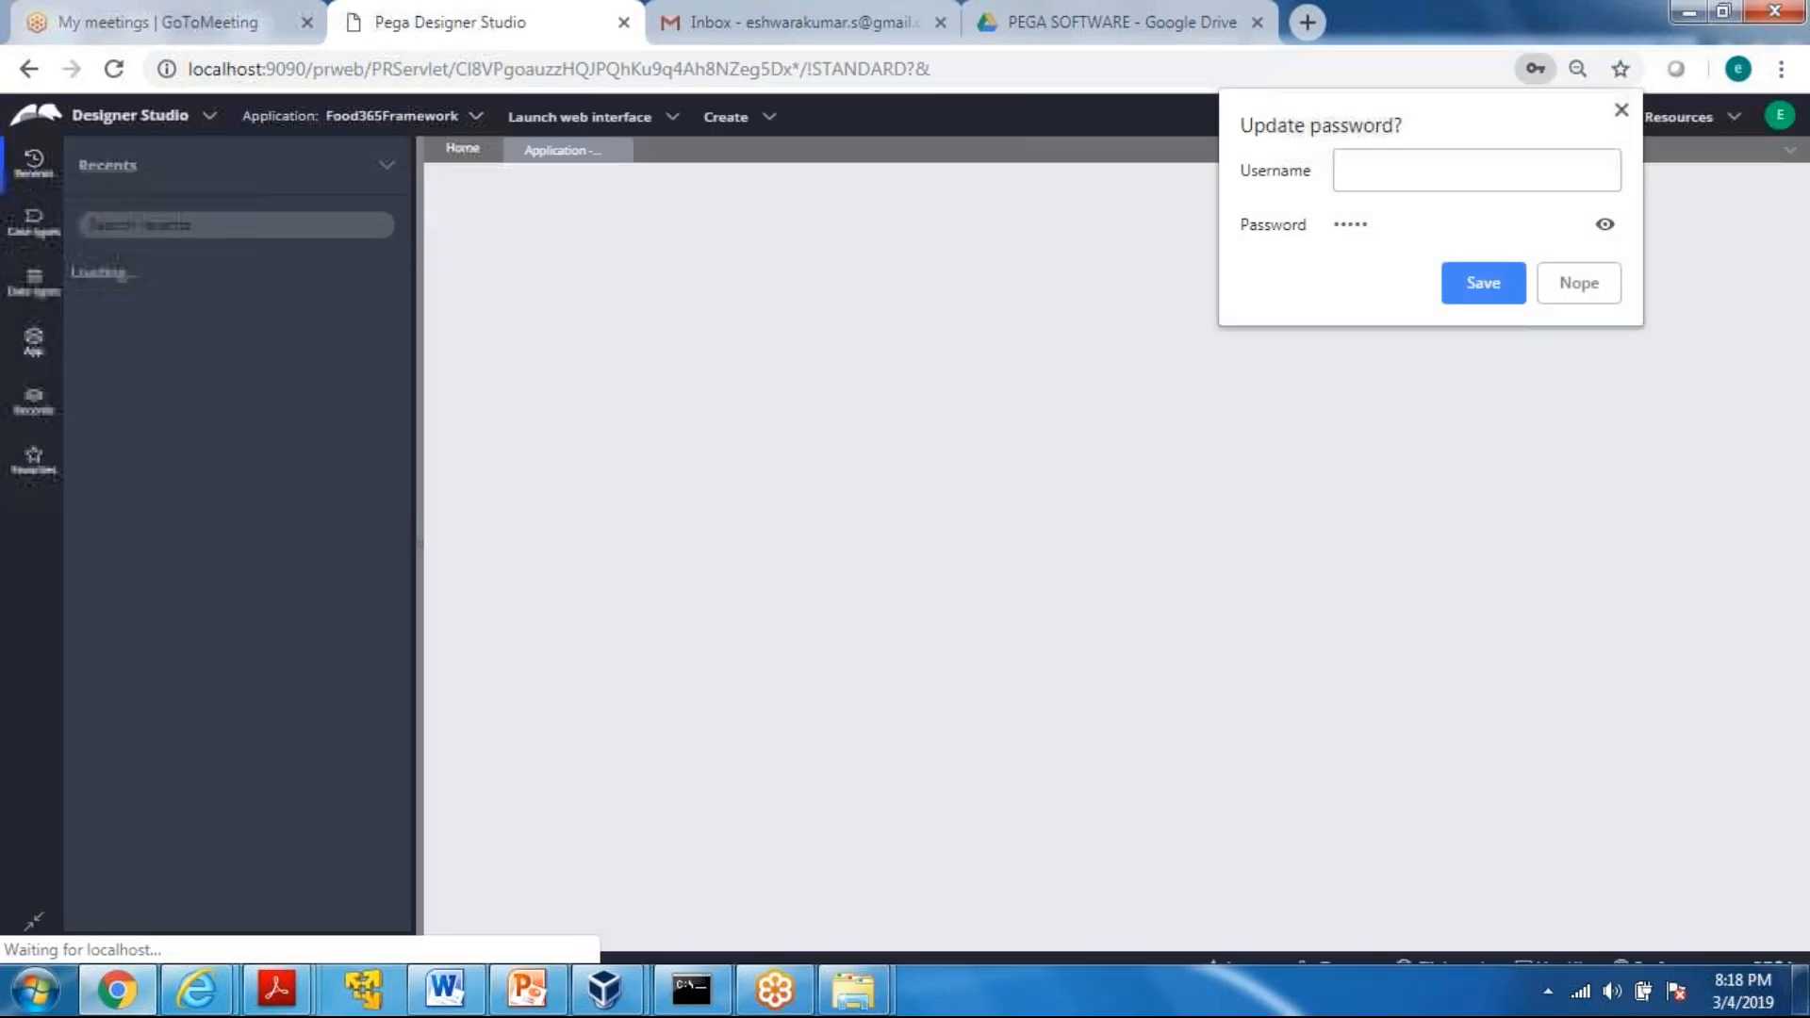
click(1575, 286)
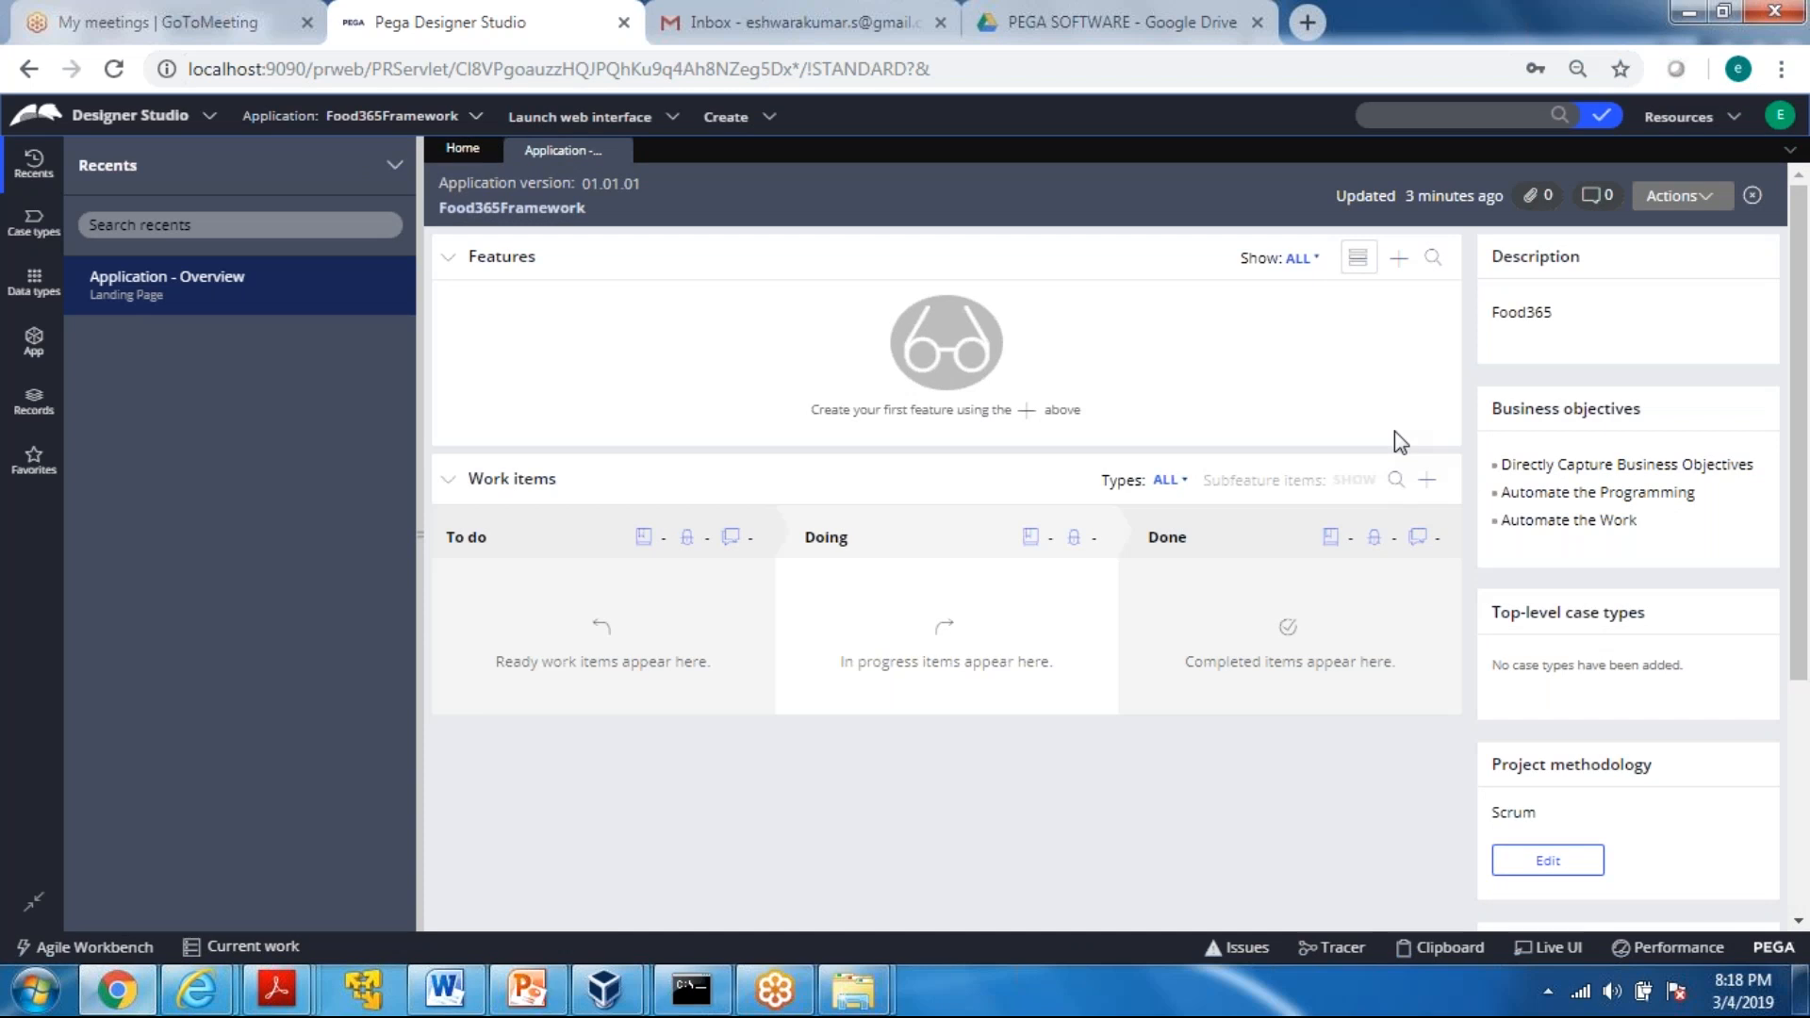
Add a case type named Order Food to the Food365Framework application and save it
click(47, 215)
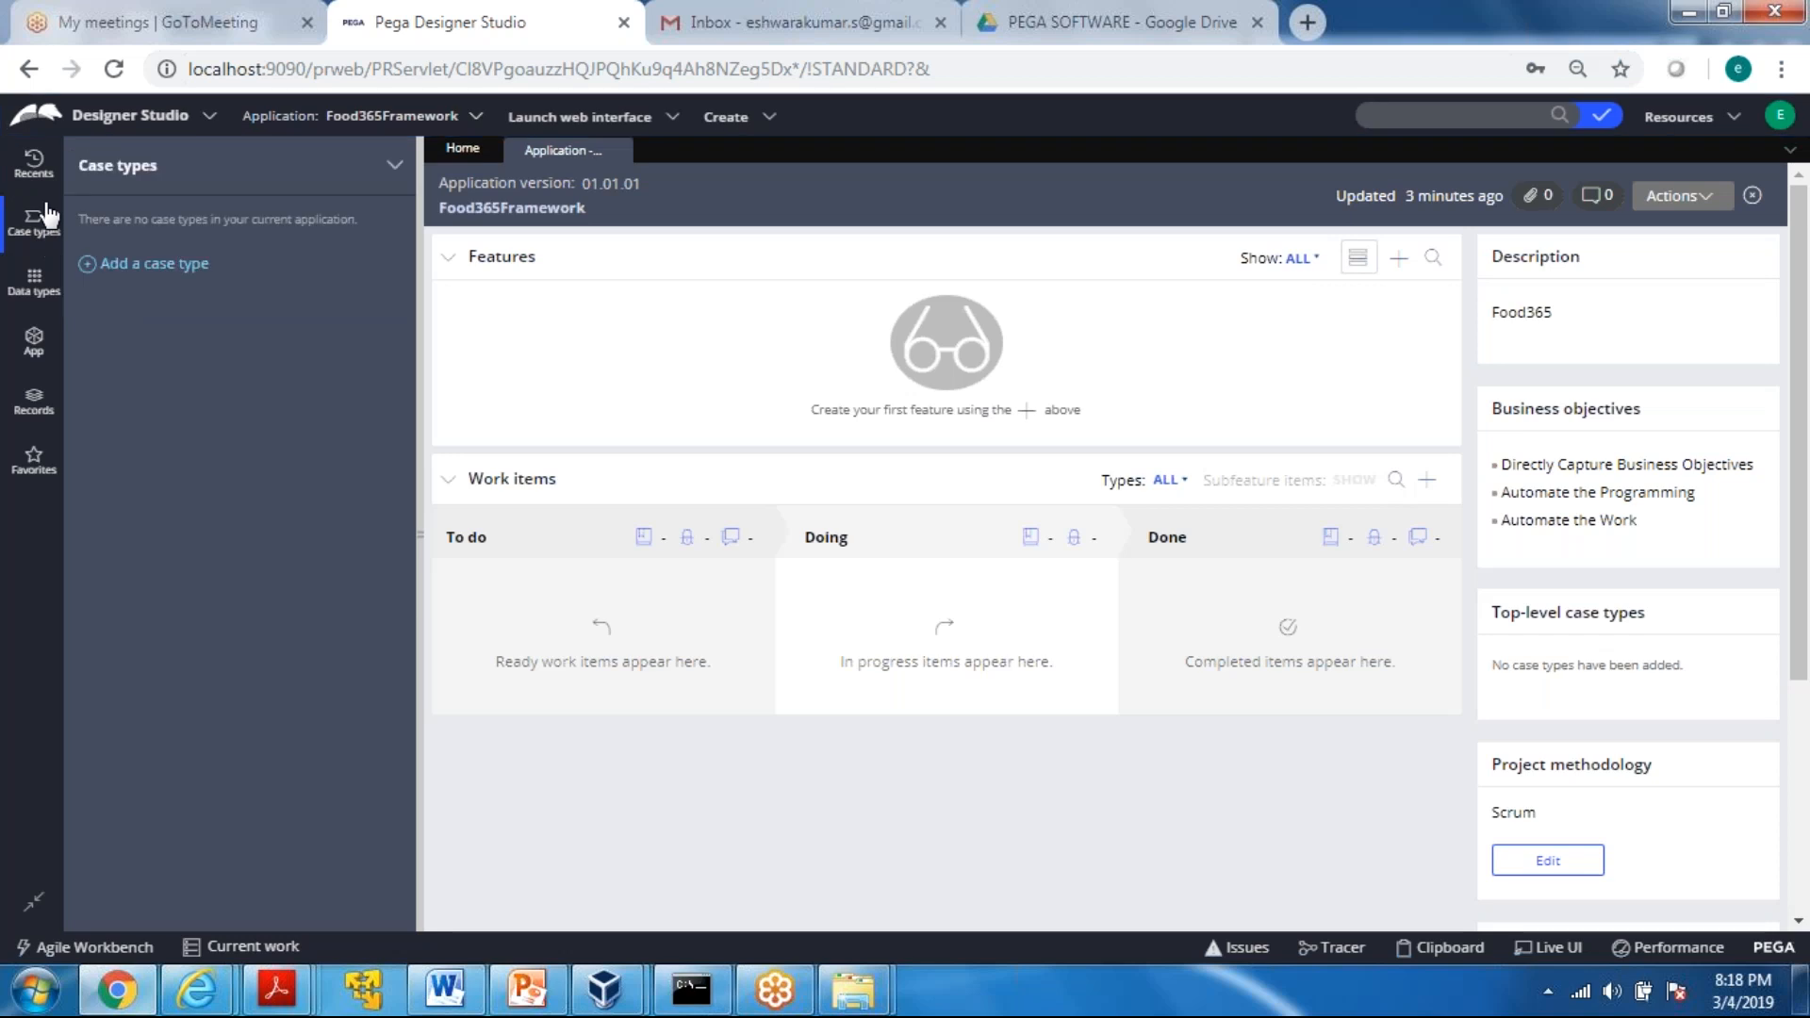
click(147, 267)
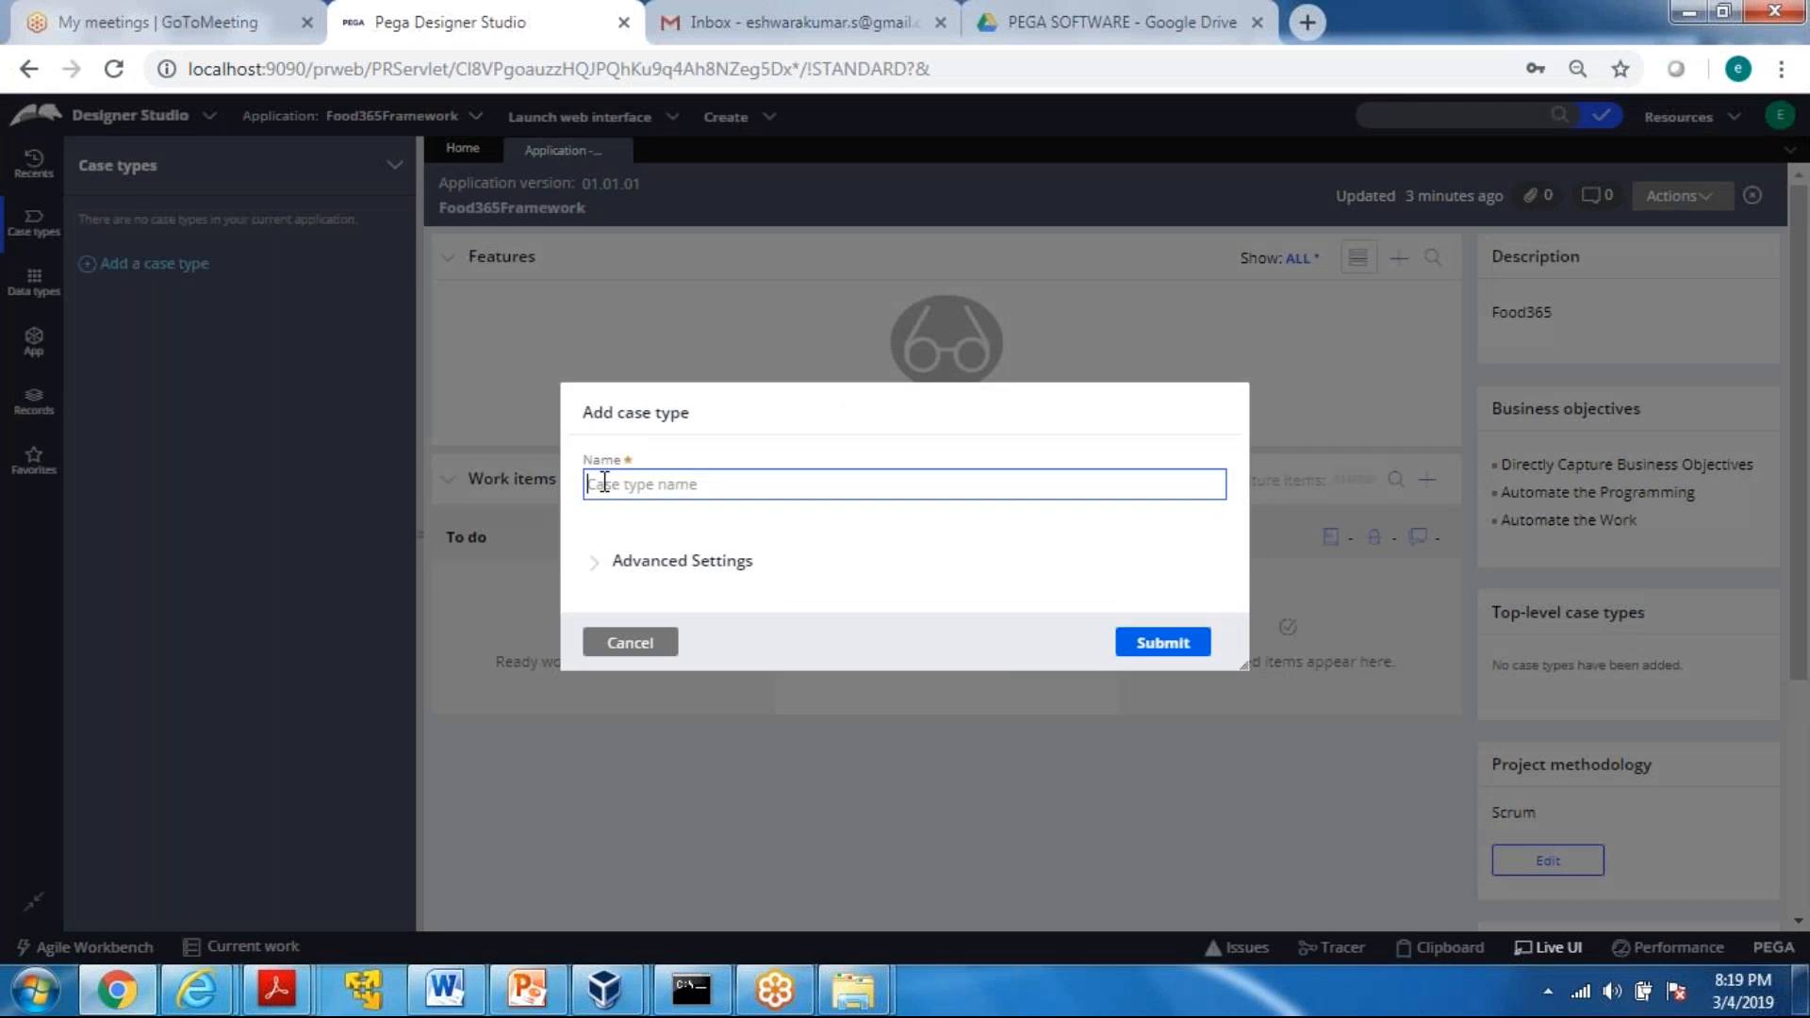
text(o)
key(BackSpace)
text(o)
key(BackSpace)
text(Order Food)
click(884, 583)
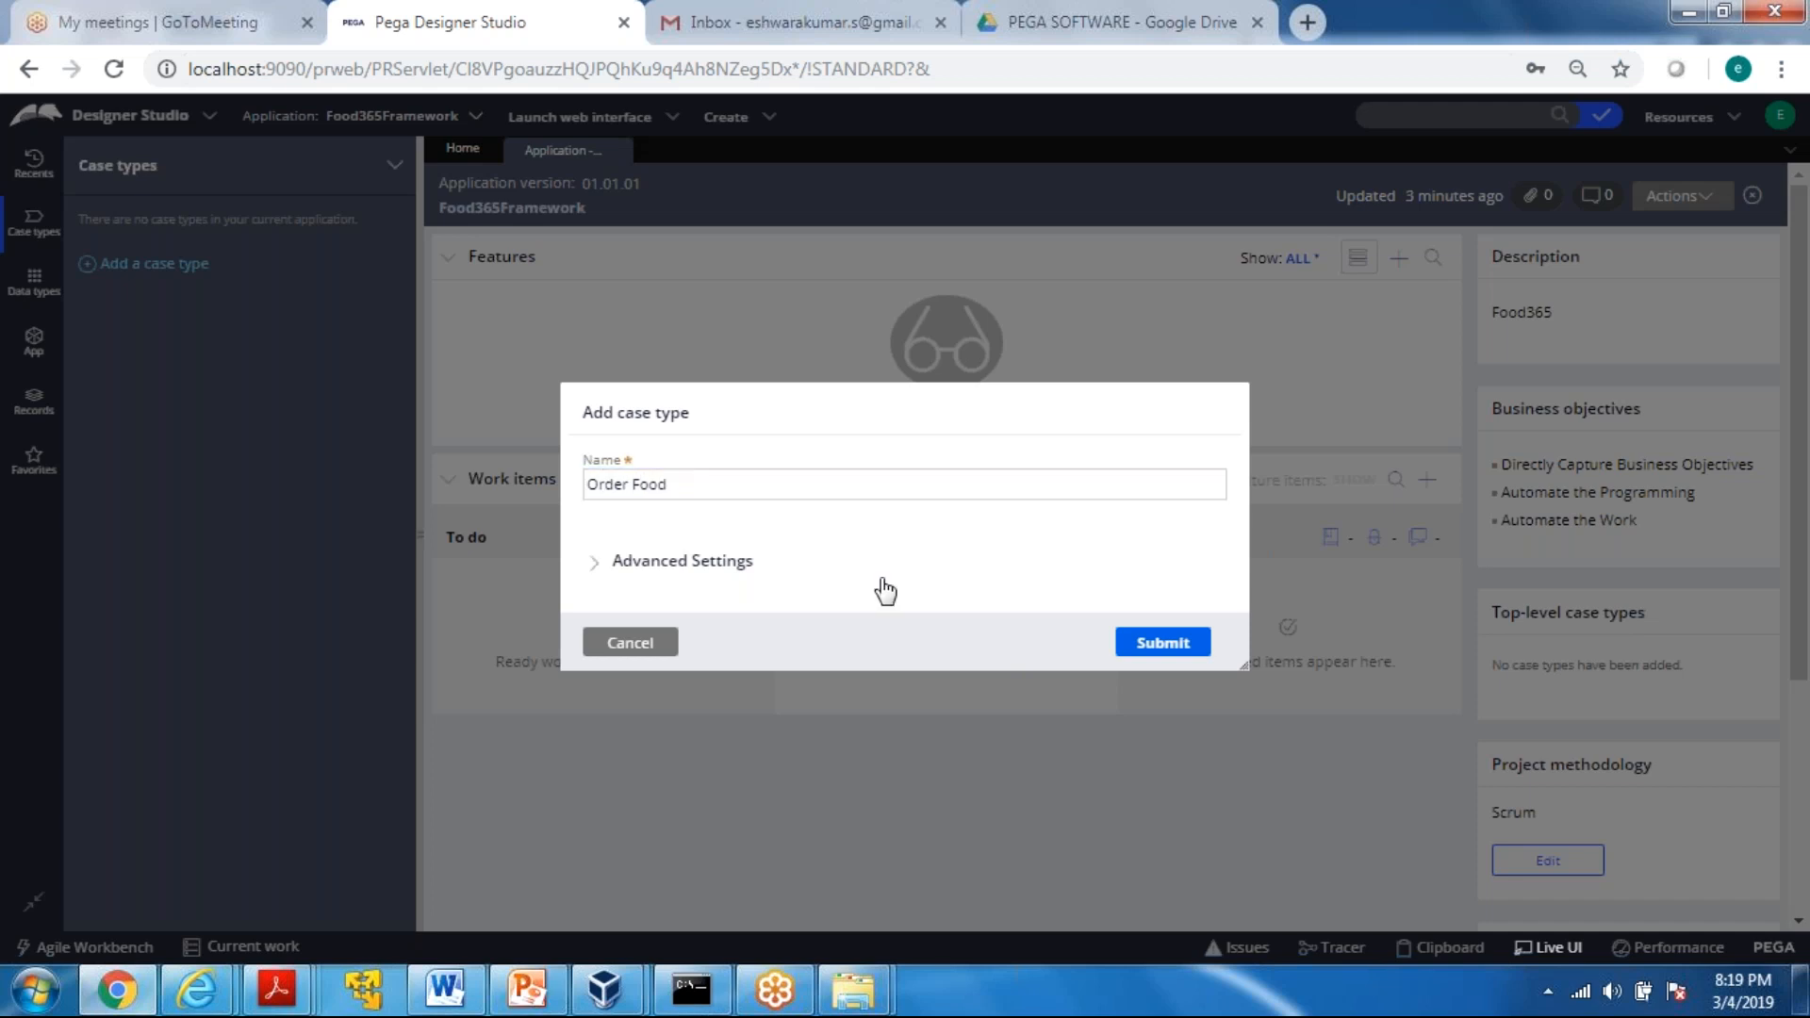
click(1162, 643)
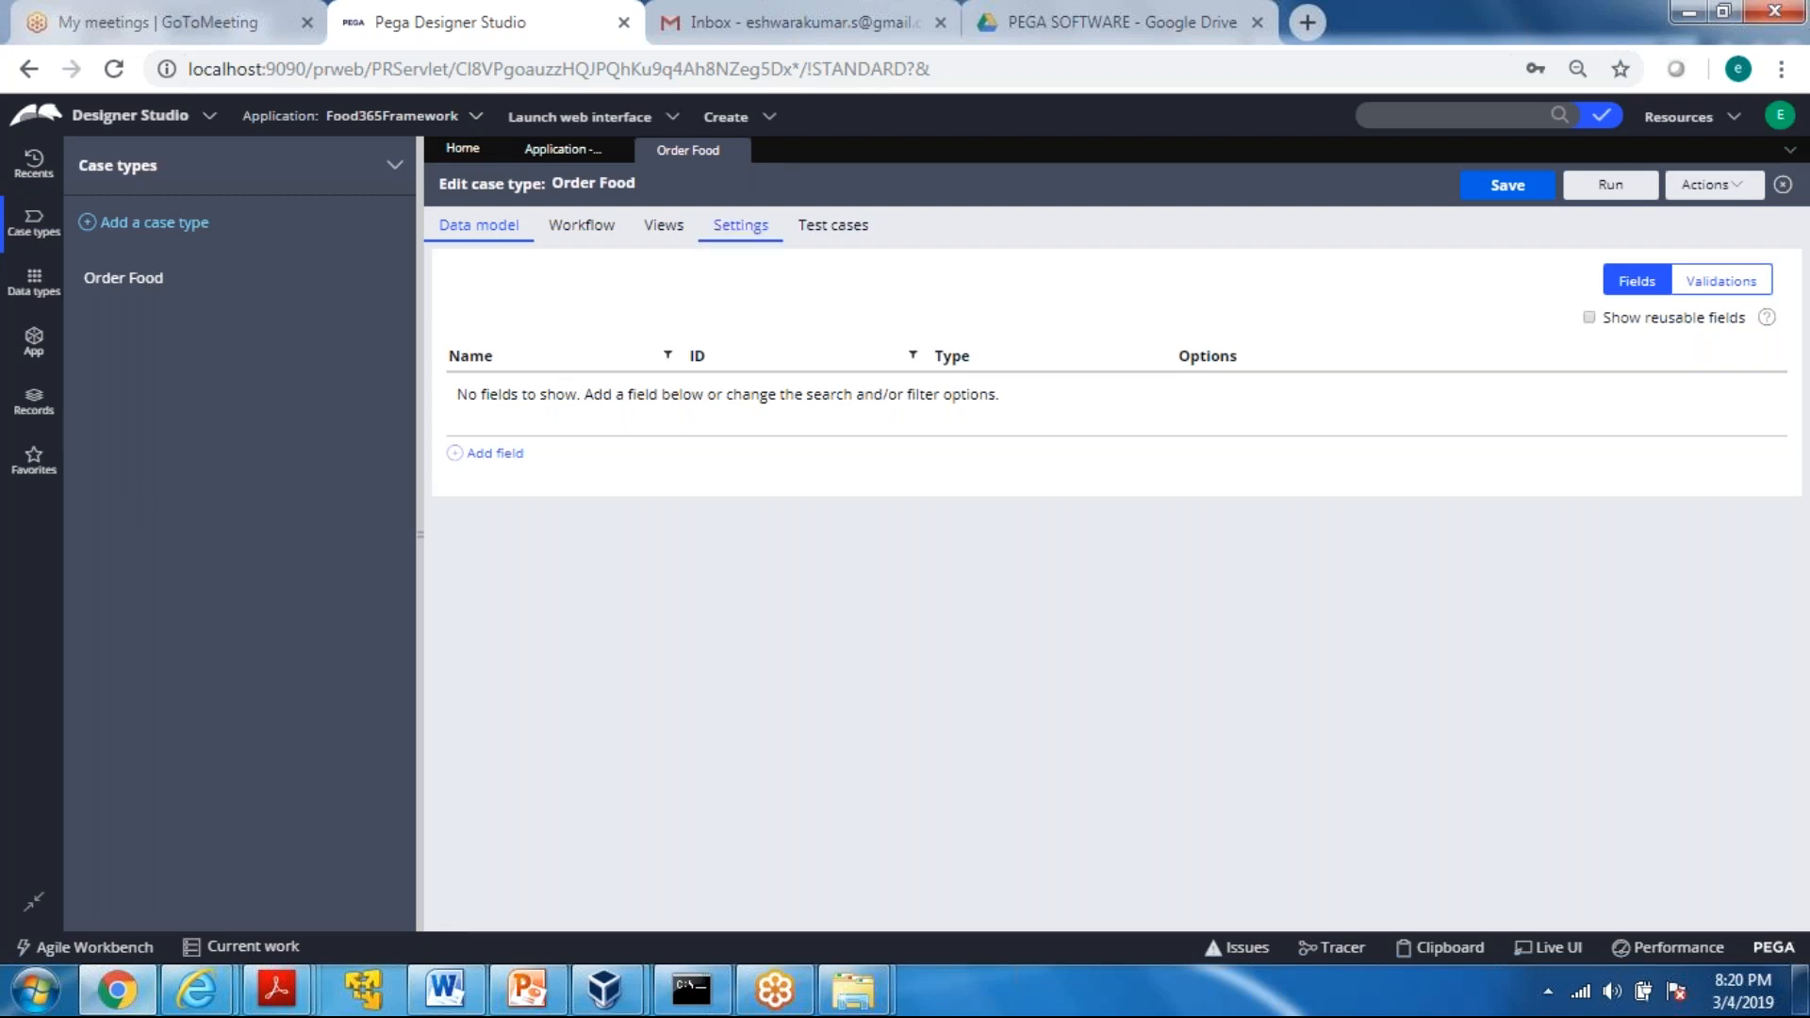
click(1503, 189)
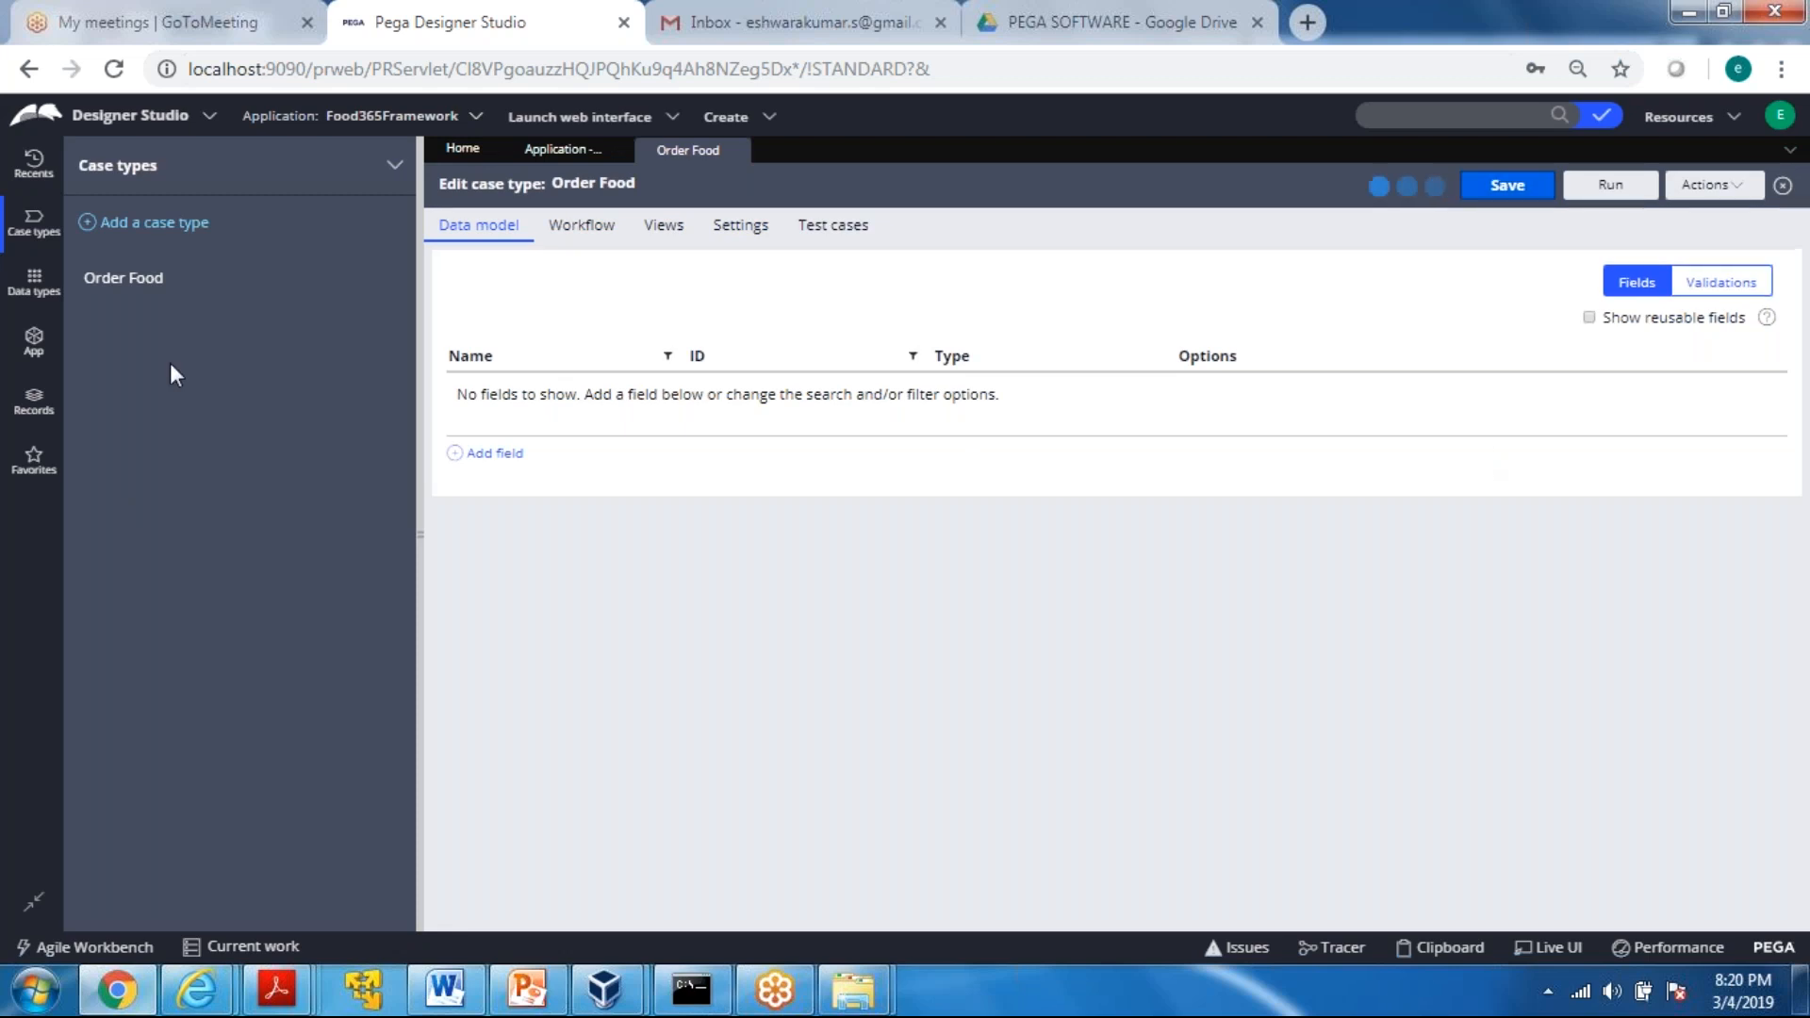
Add a new data type with the label and description Customer to the application
click(28, 289)
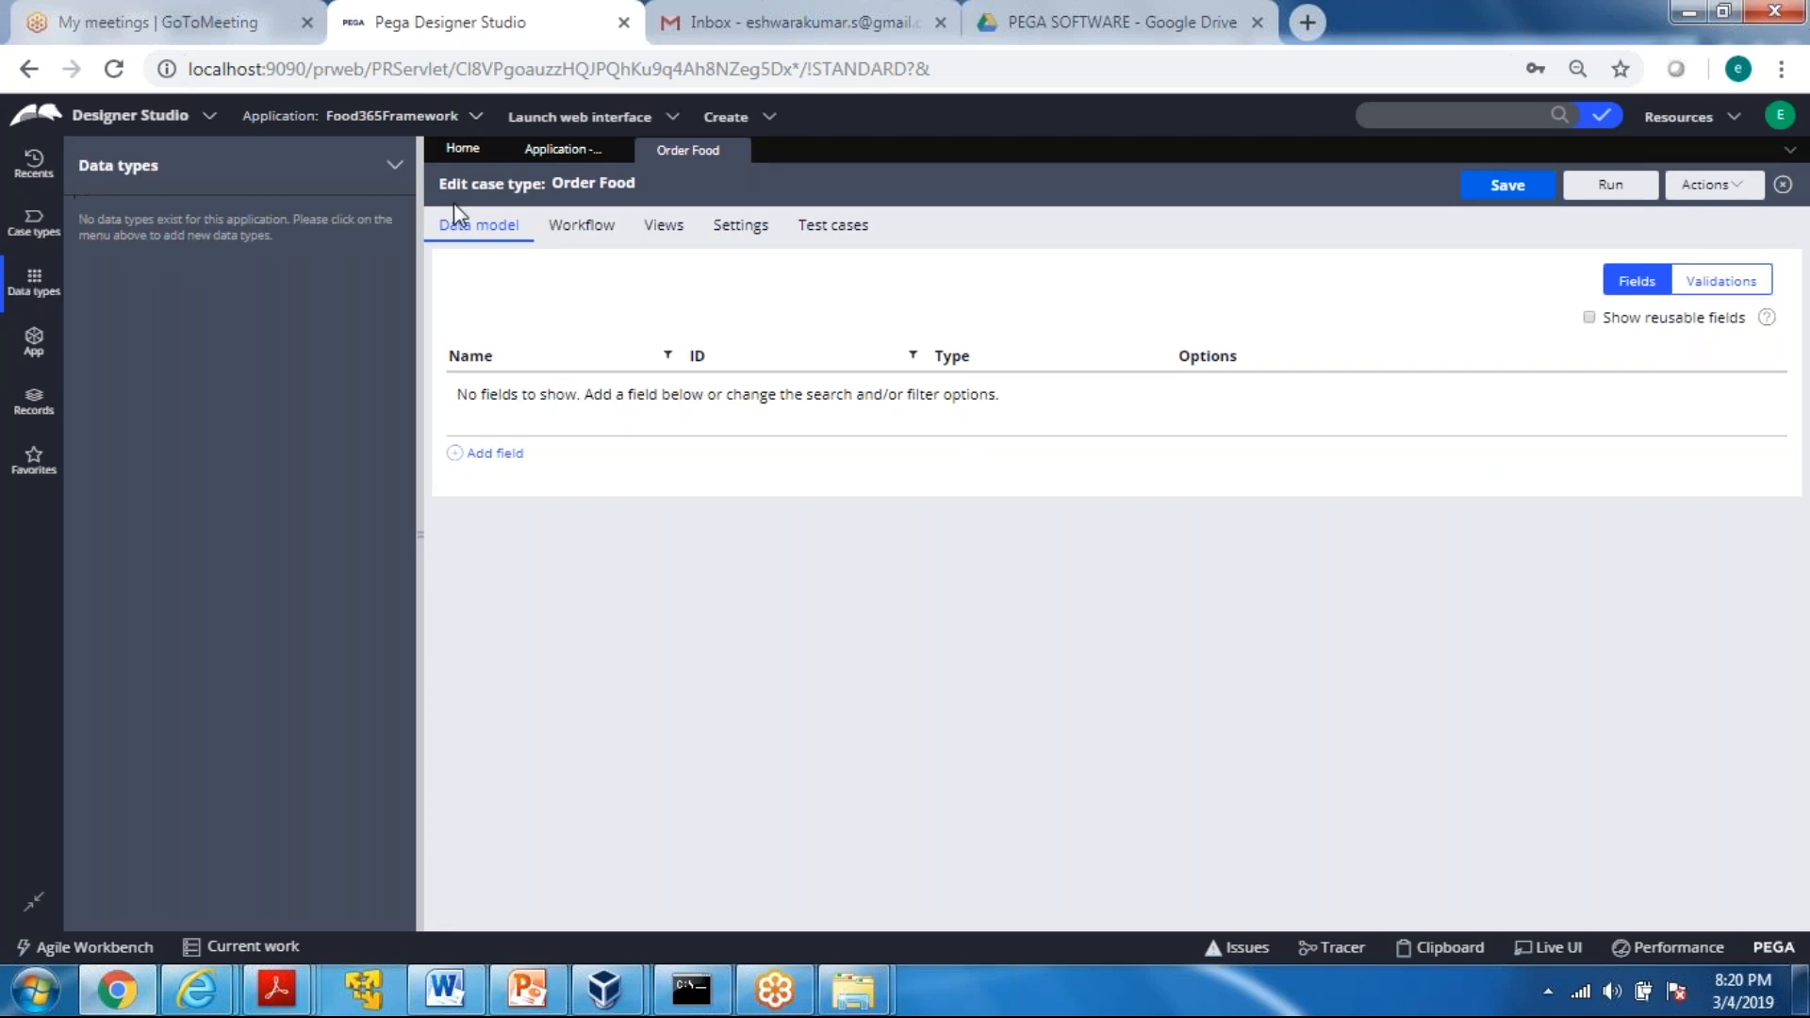
click(396, 171)
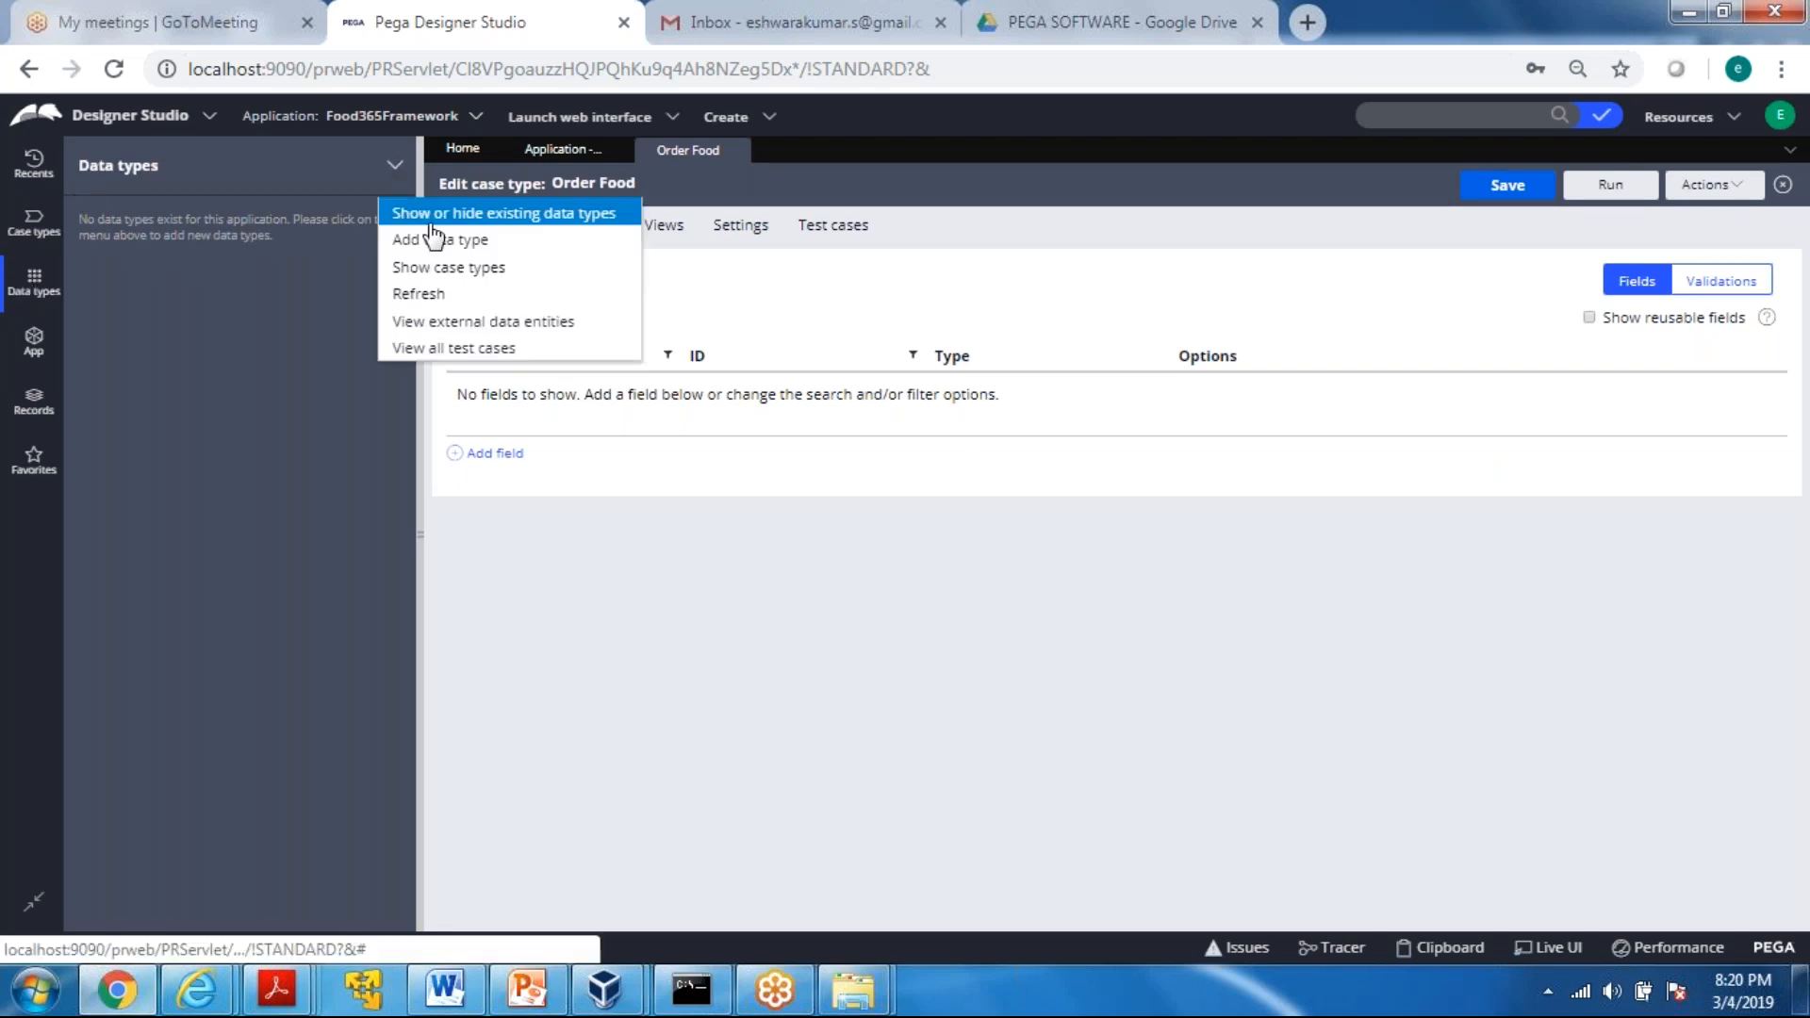
click(493, 244)
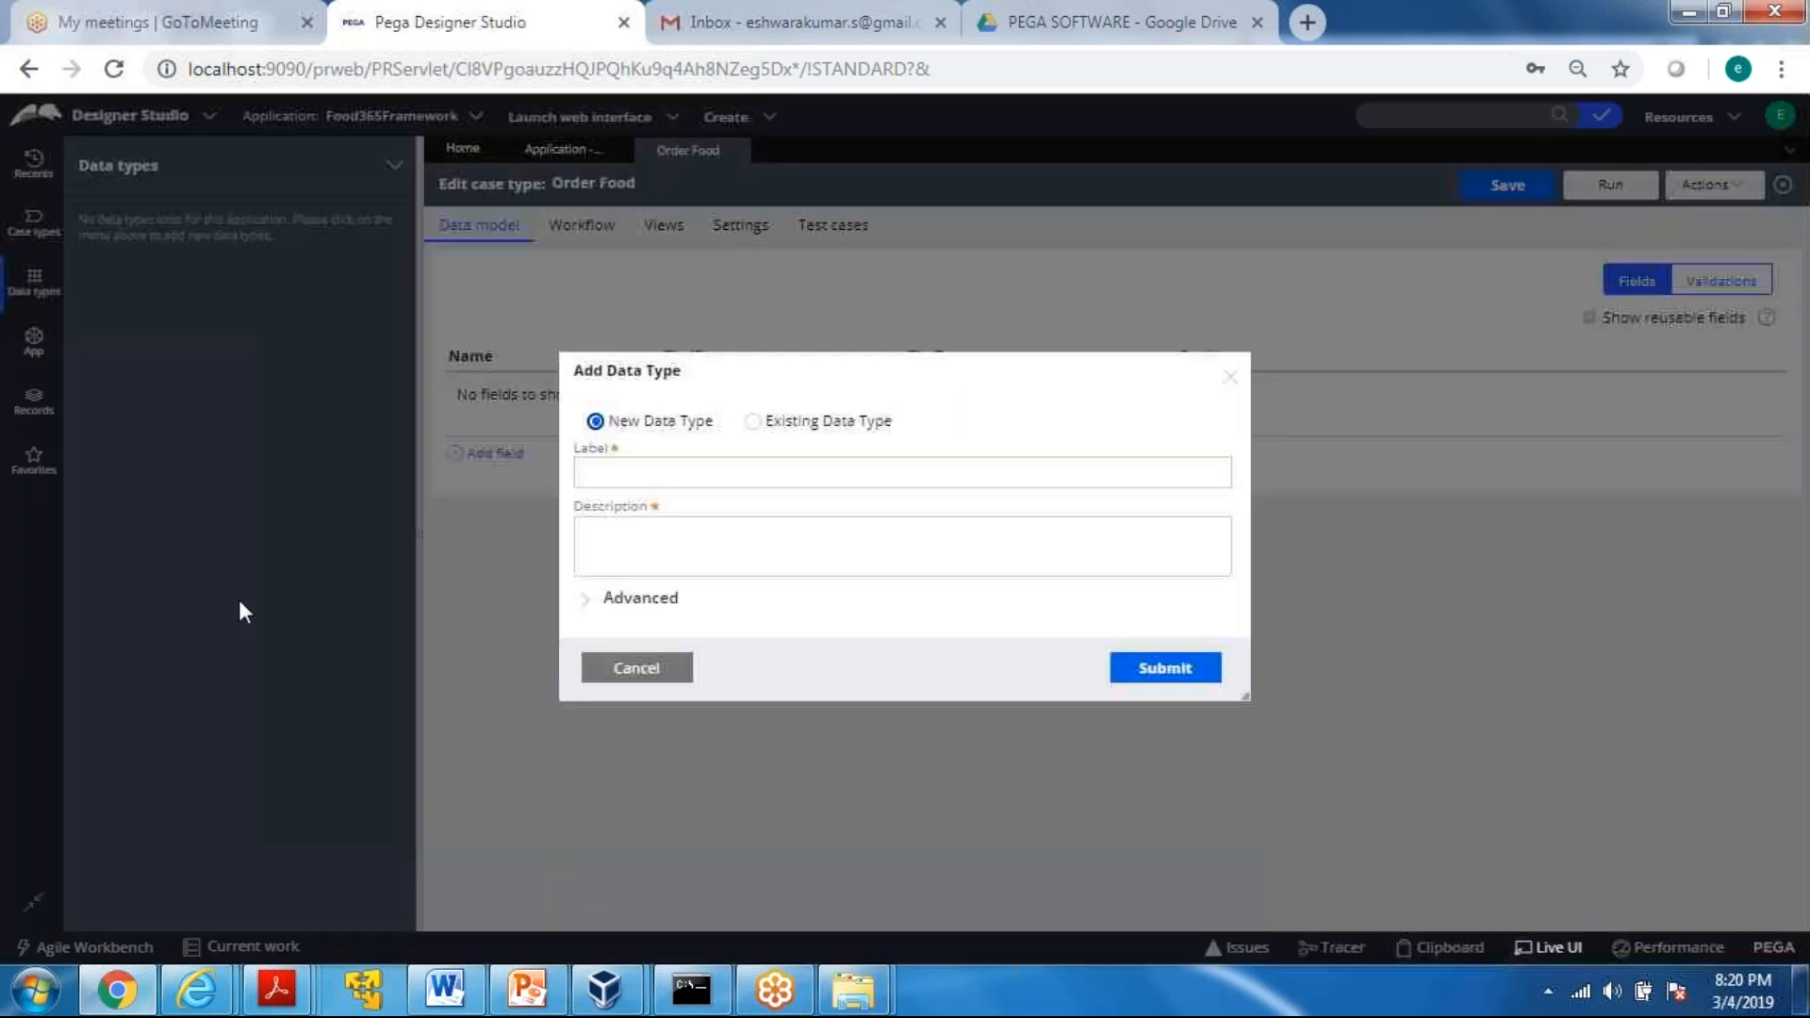
text(Customer)
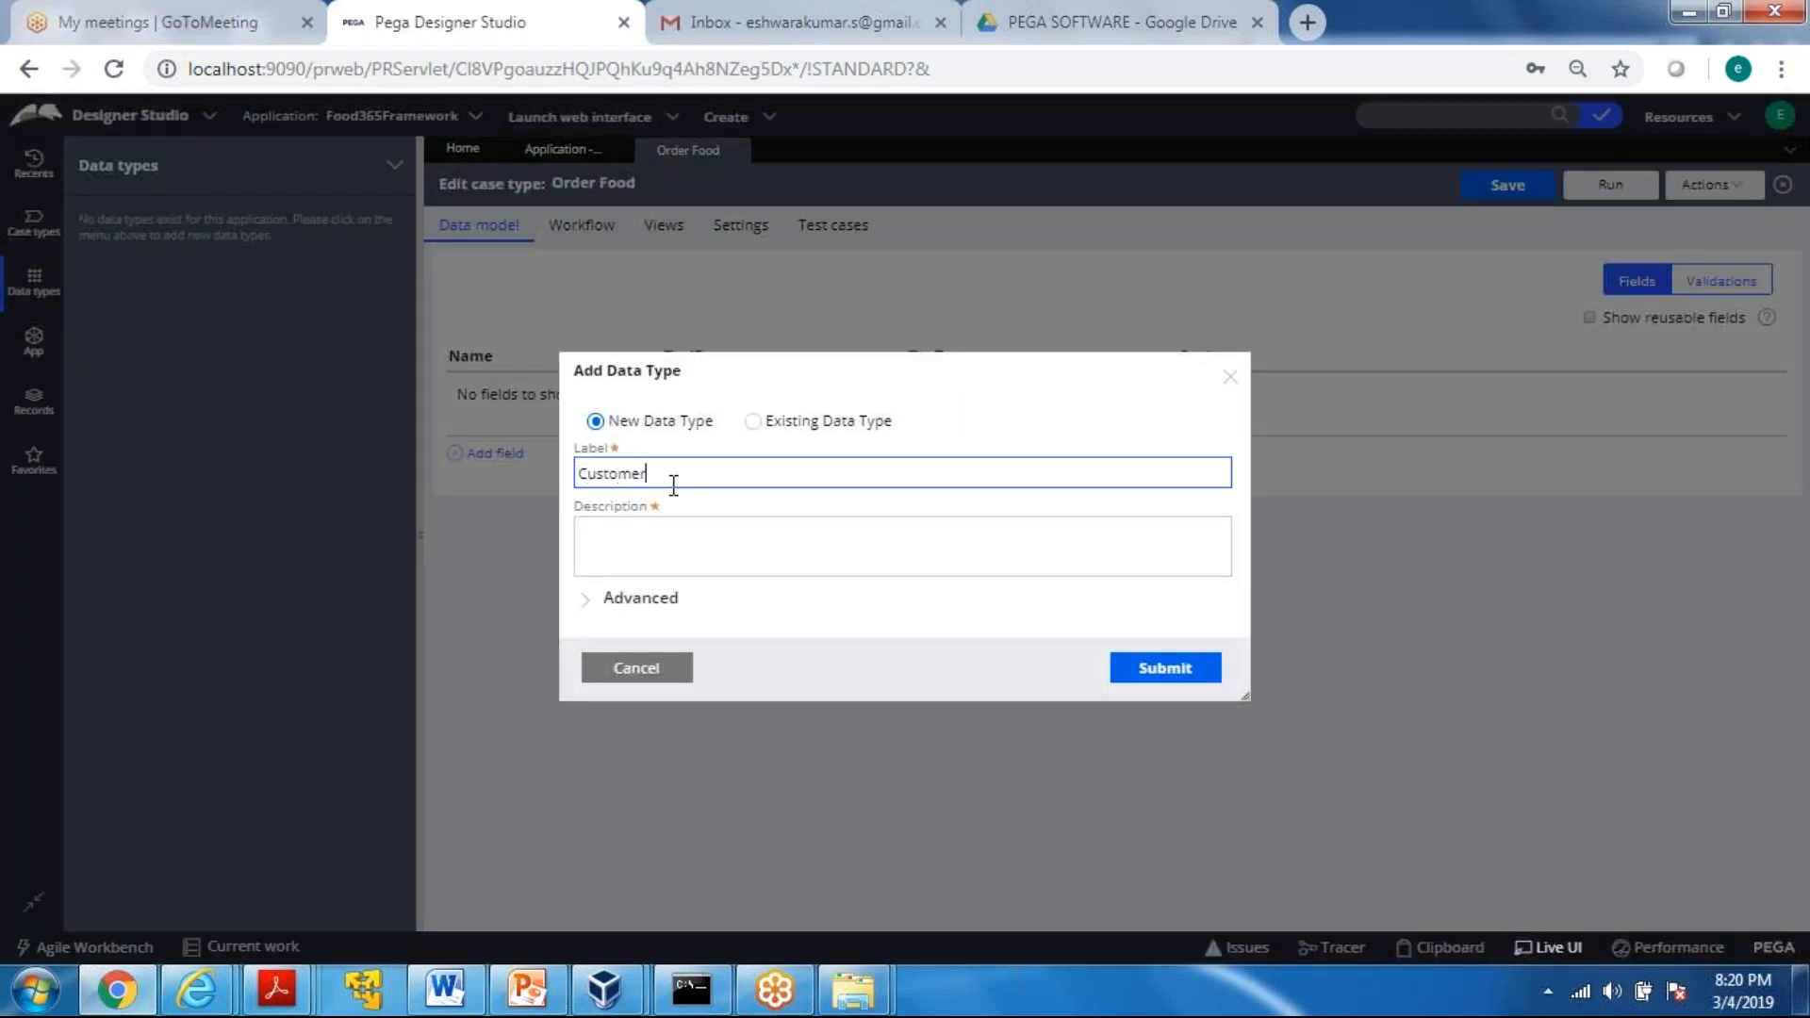
key(Tab)
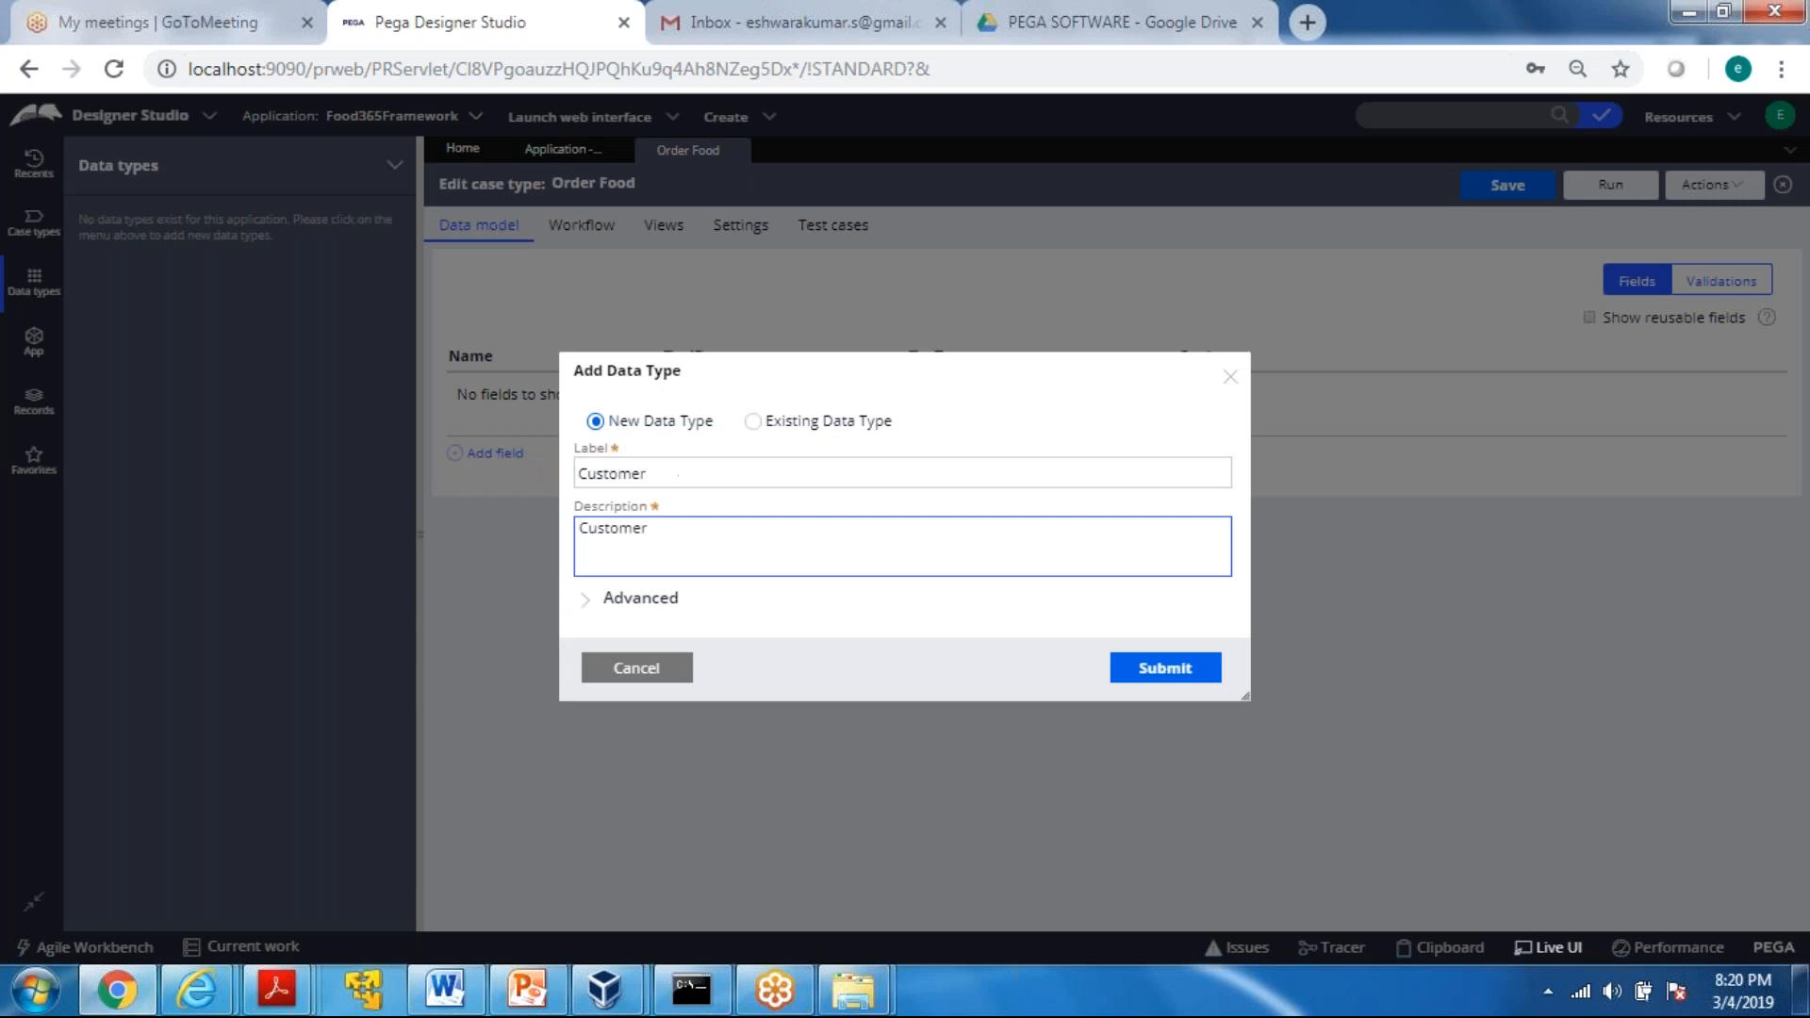
click(1158, 676)
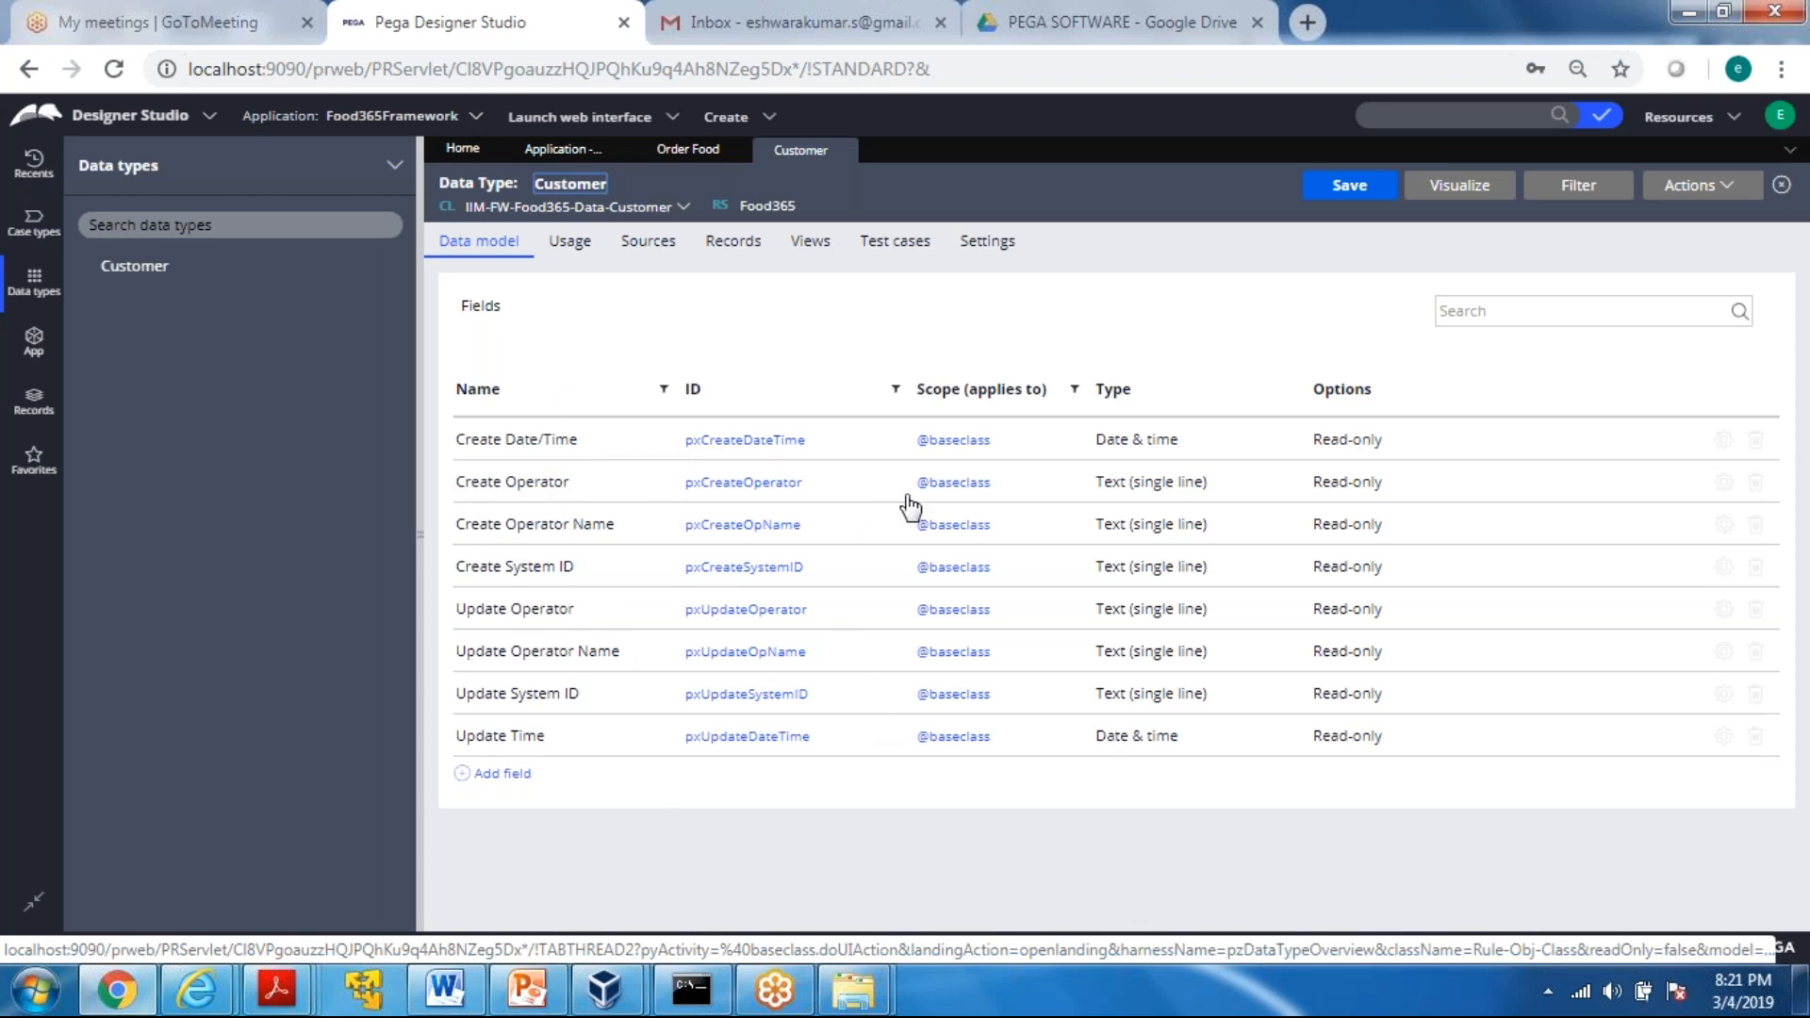
Save the Customer data type and switch the login from the current operator to the system administrator account
click(1340, 195)
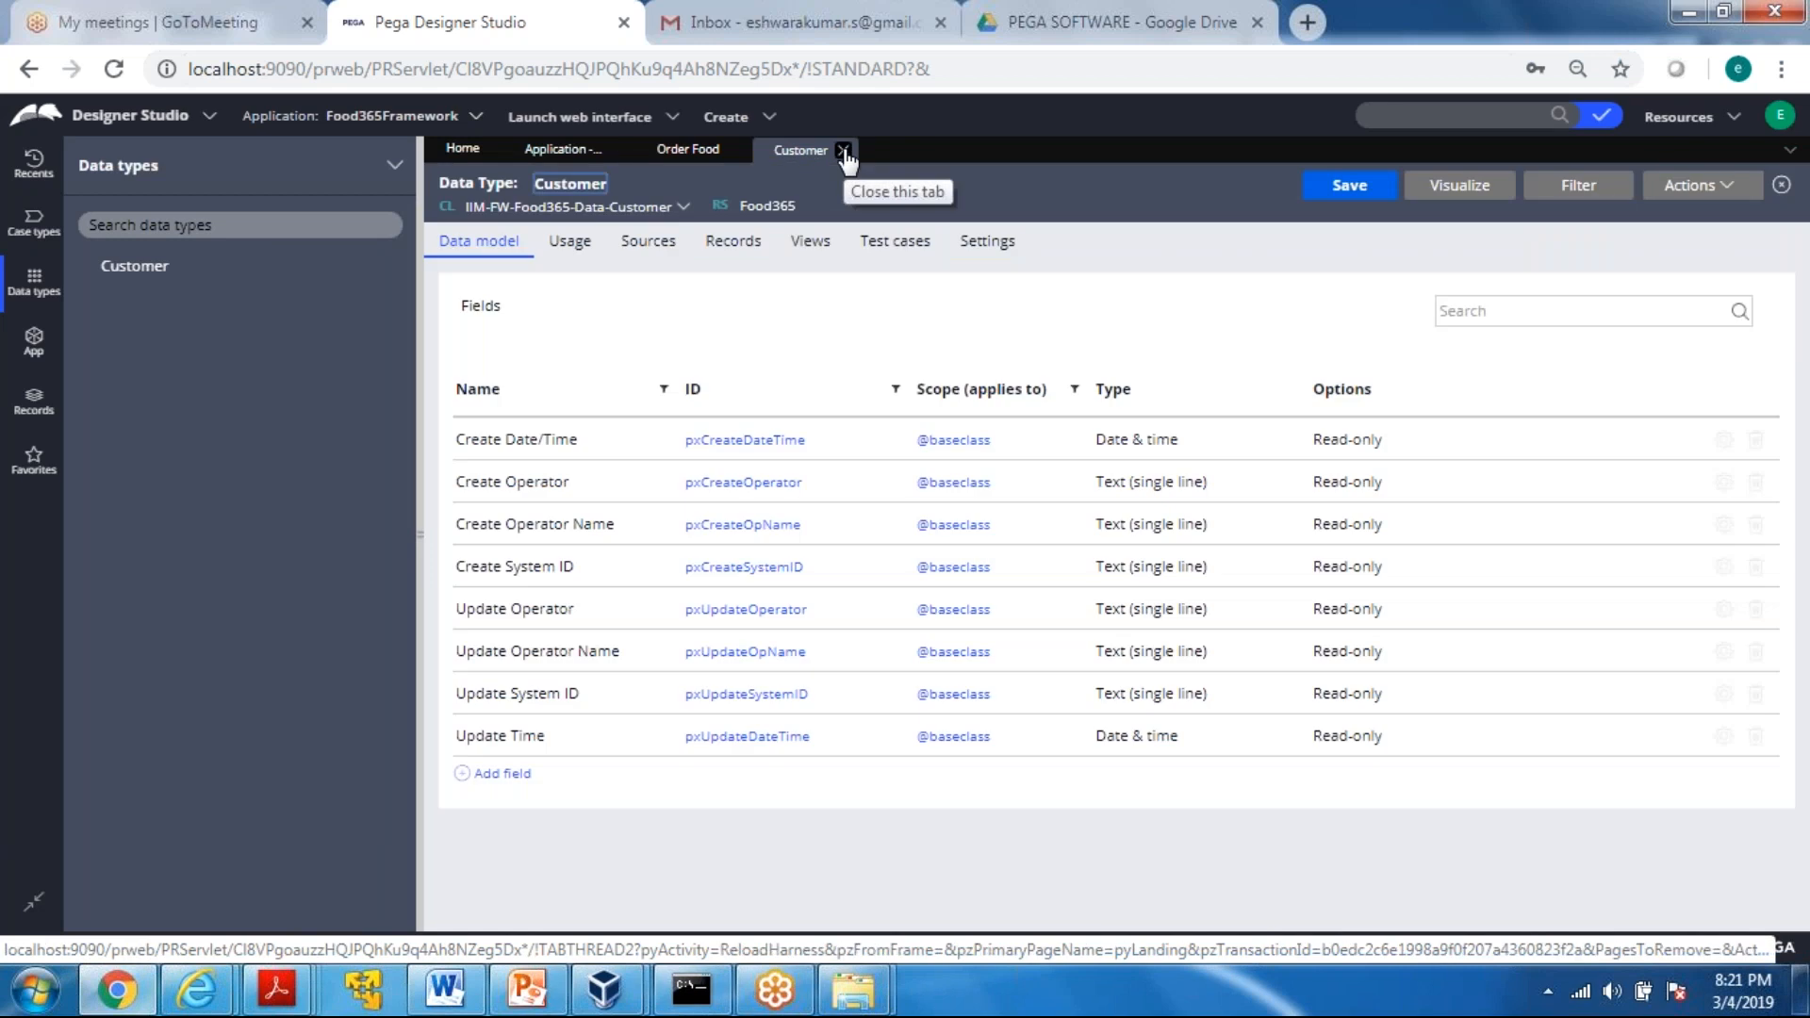
click(1779, 115)
click(1699, 282)
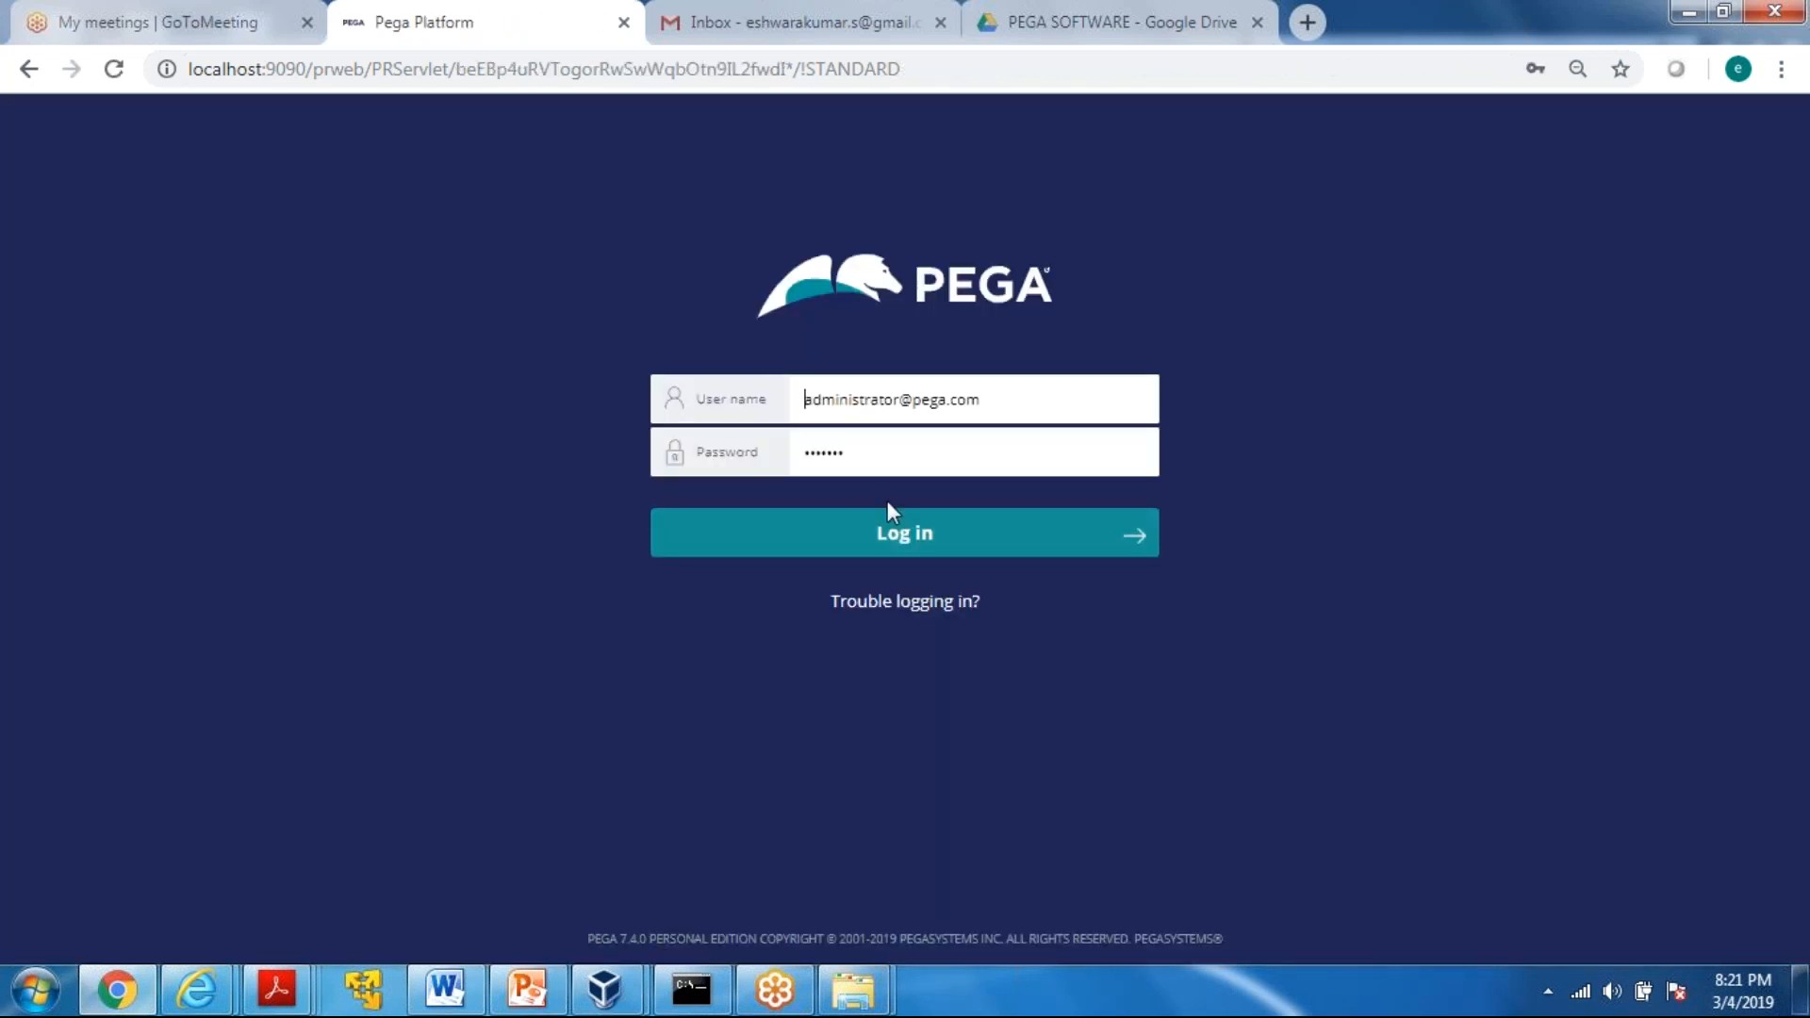
click(857, 538)
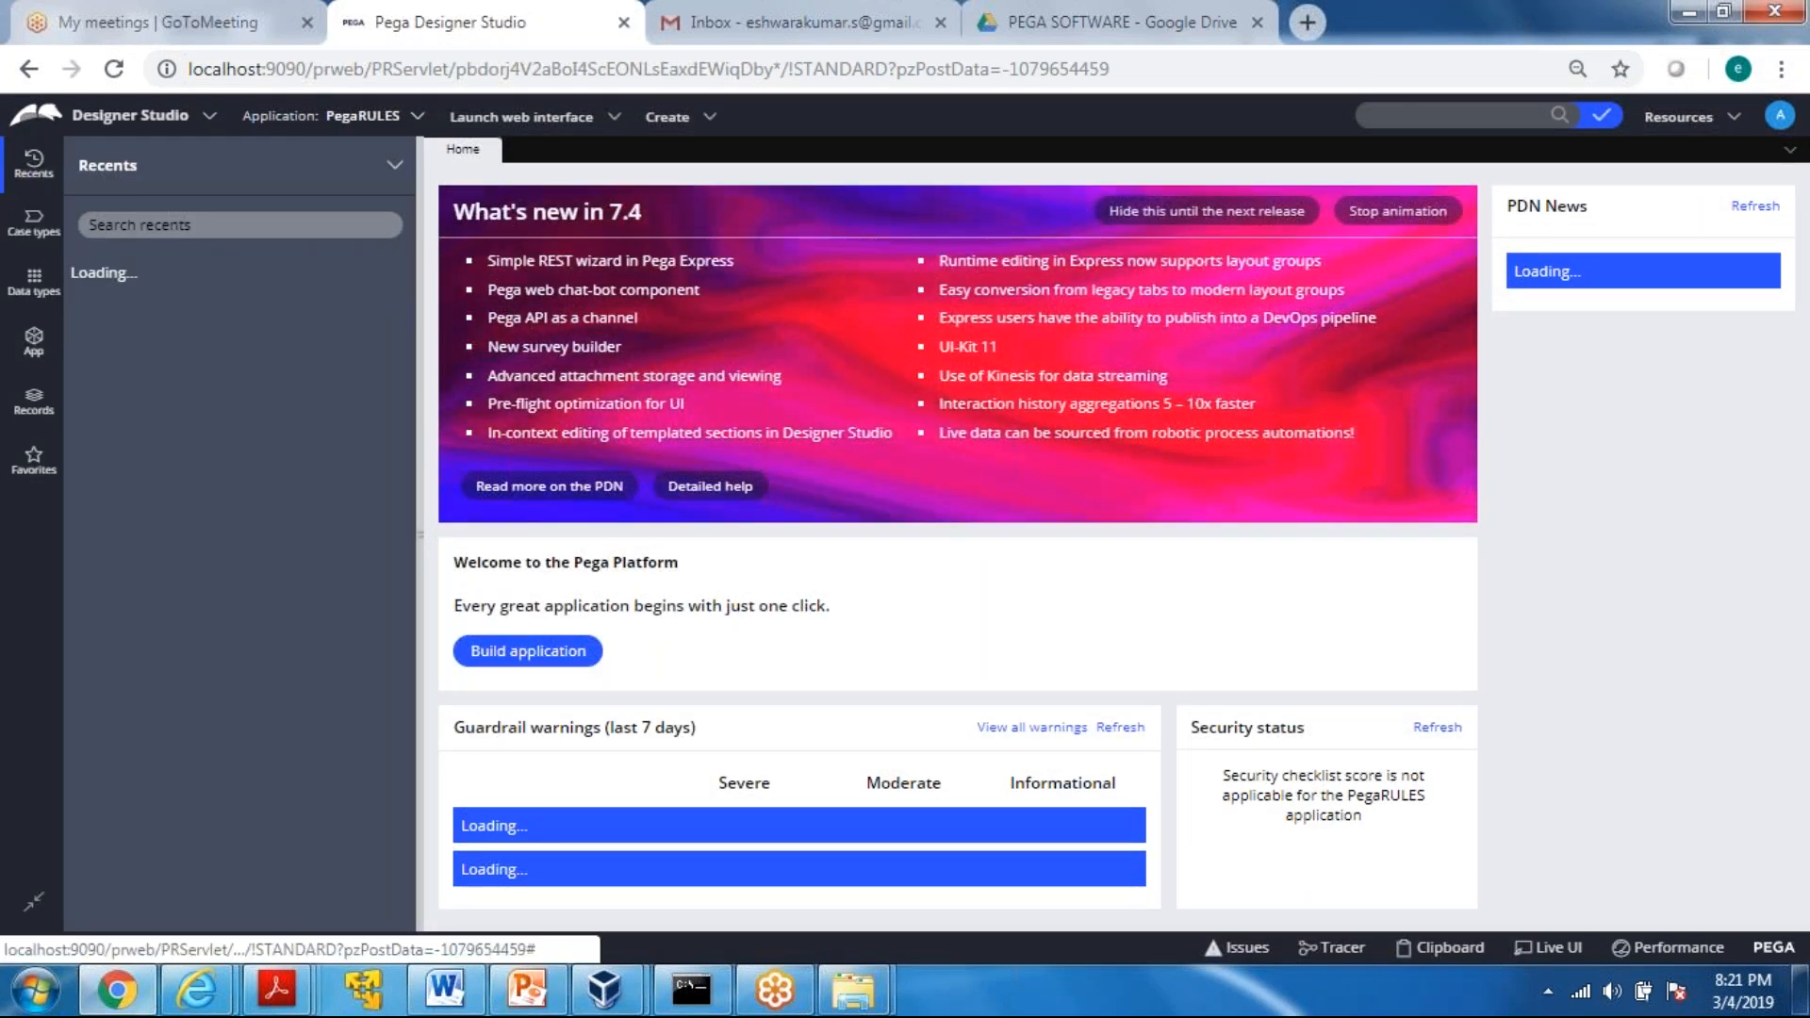
Start a new application based on the Food365Framework application type
click(363, 116)
click(382, 246)
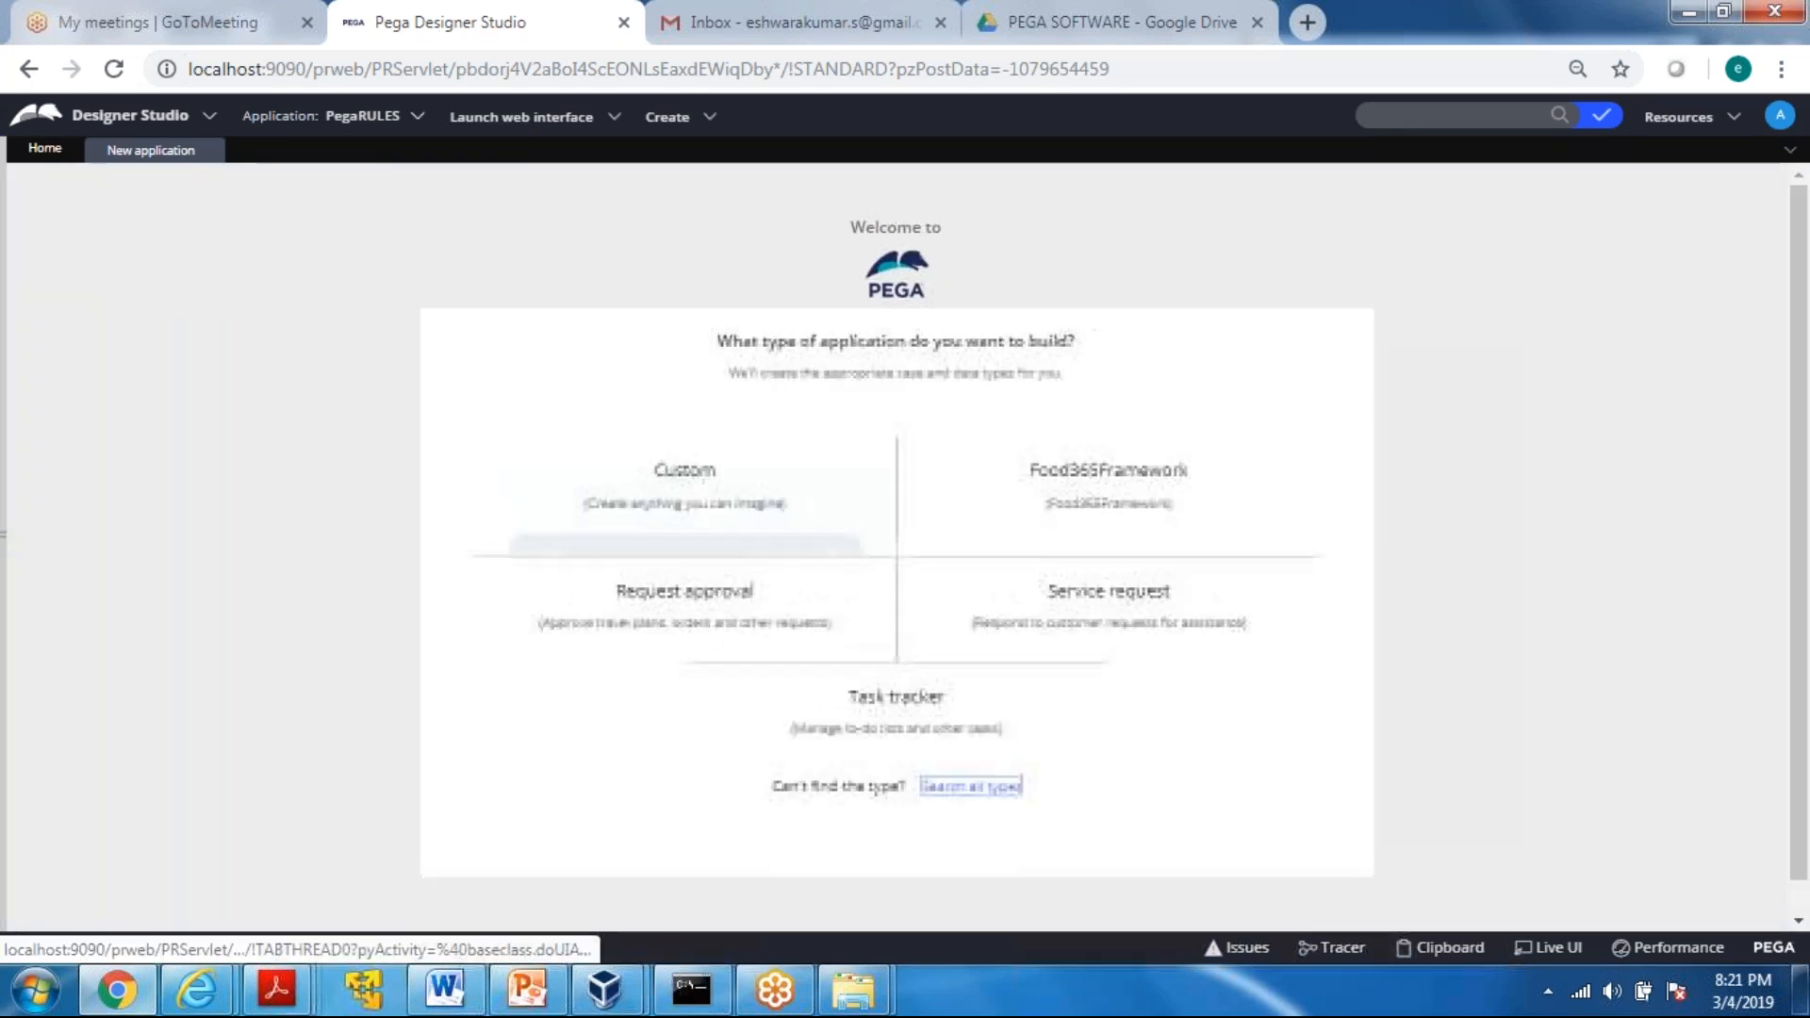
mouse_move(634, 585)
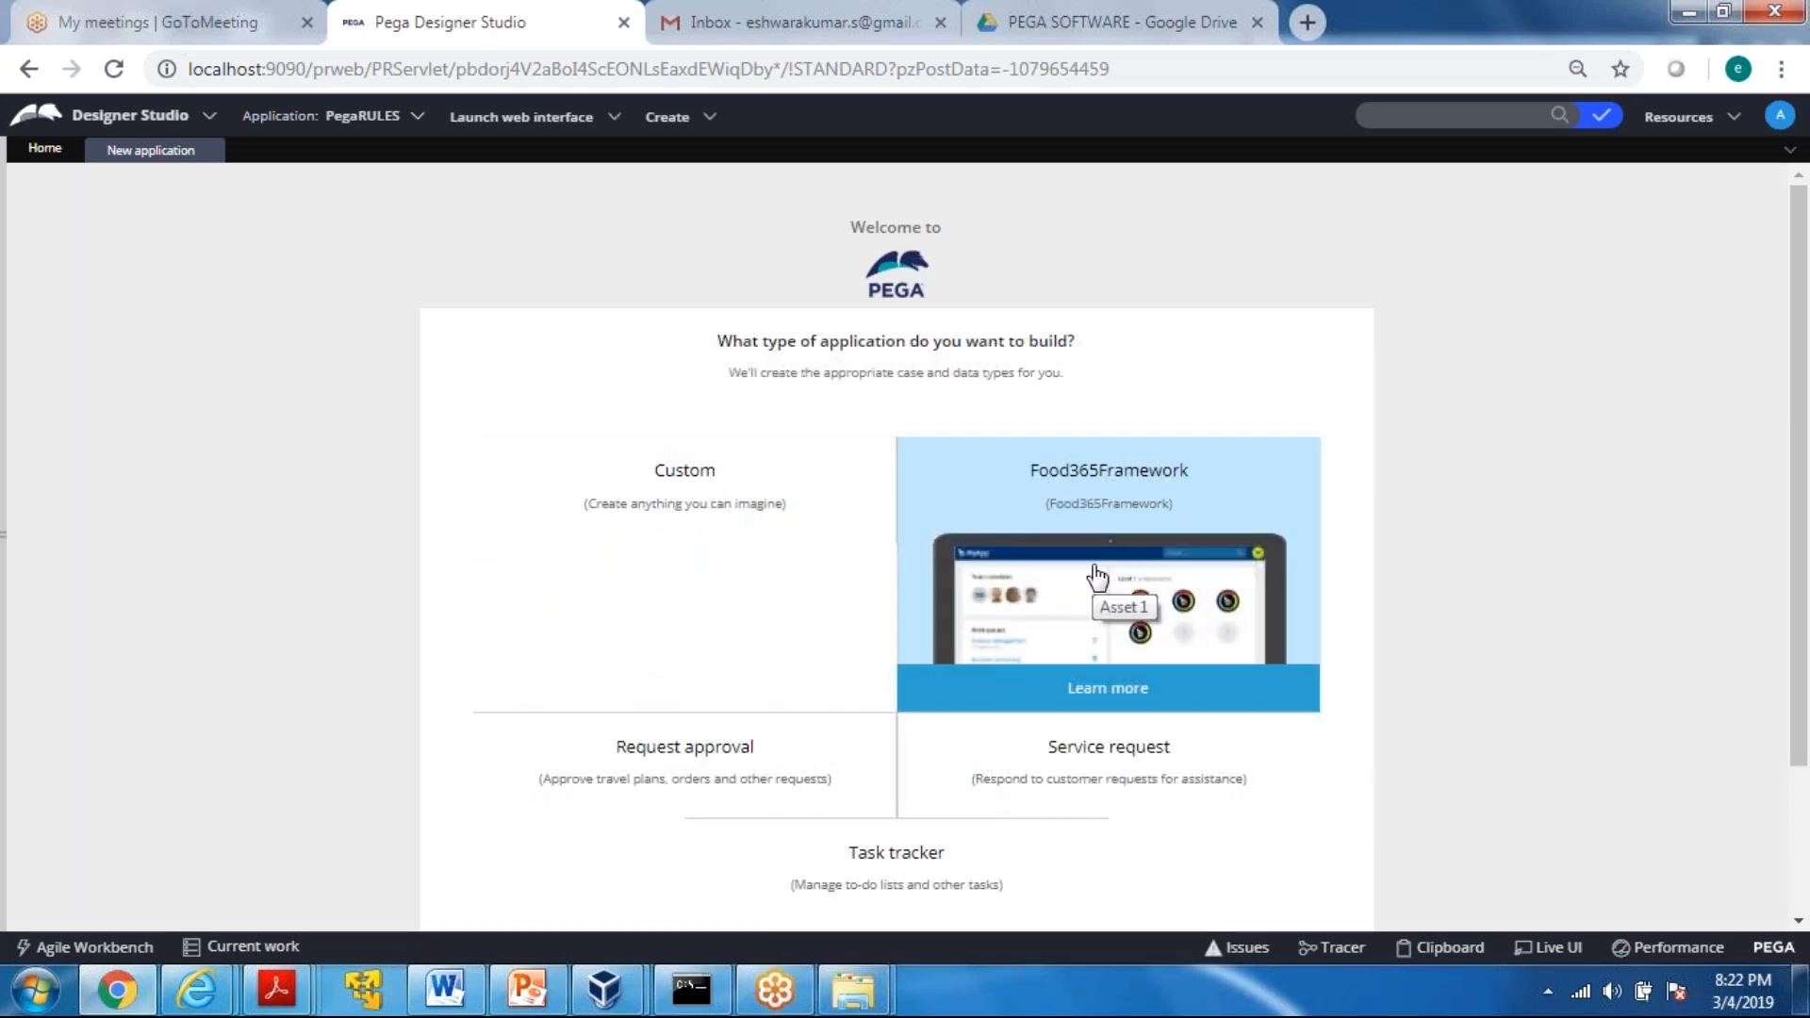
click(1096, 575)
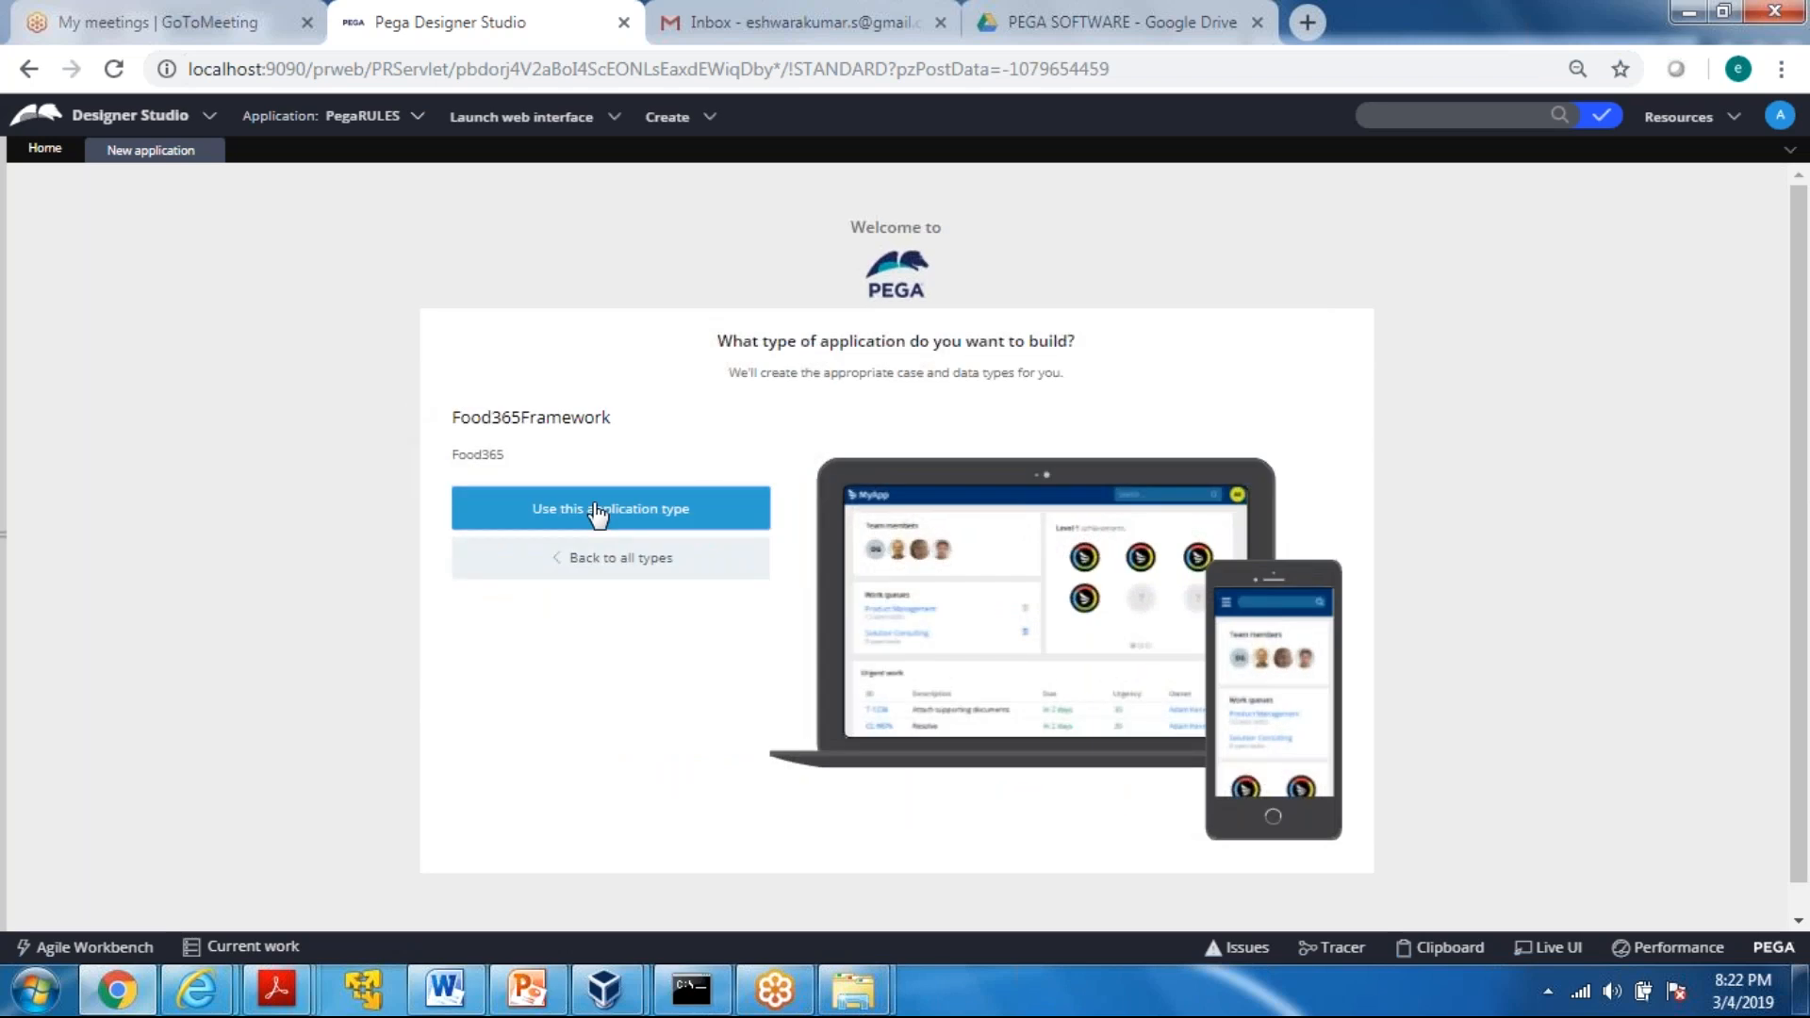
click(597, 512)
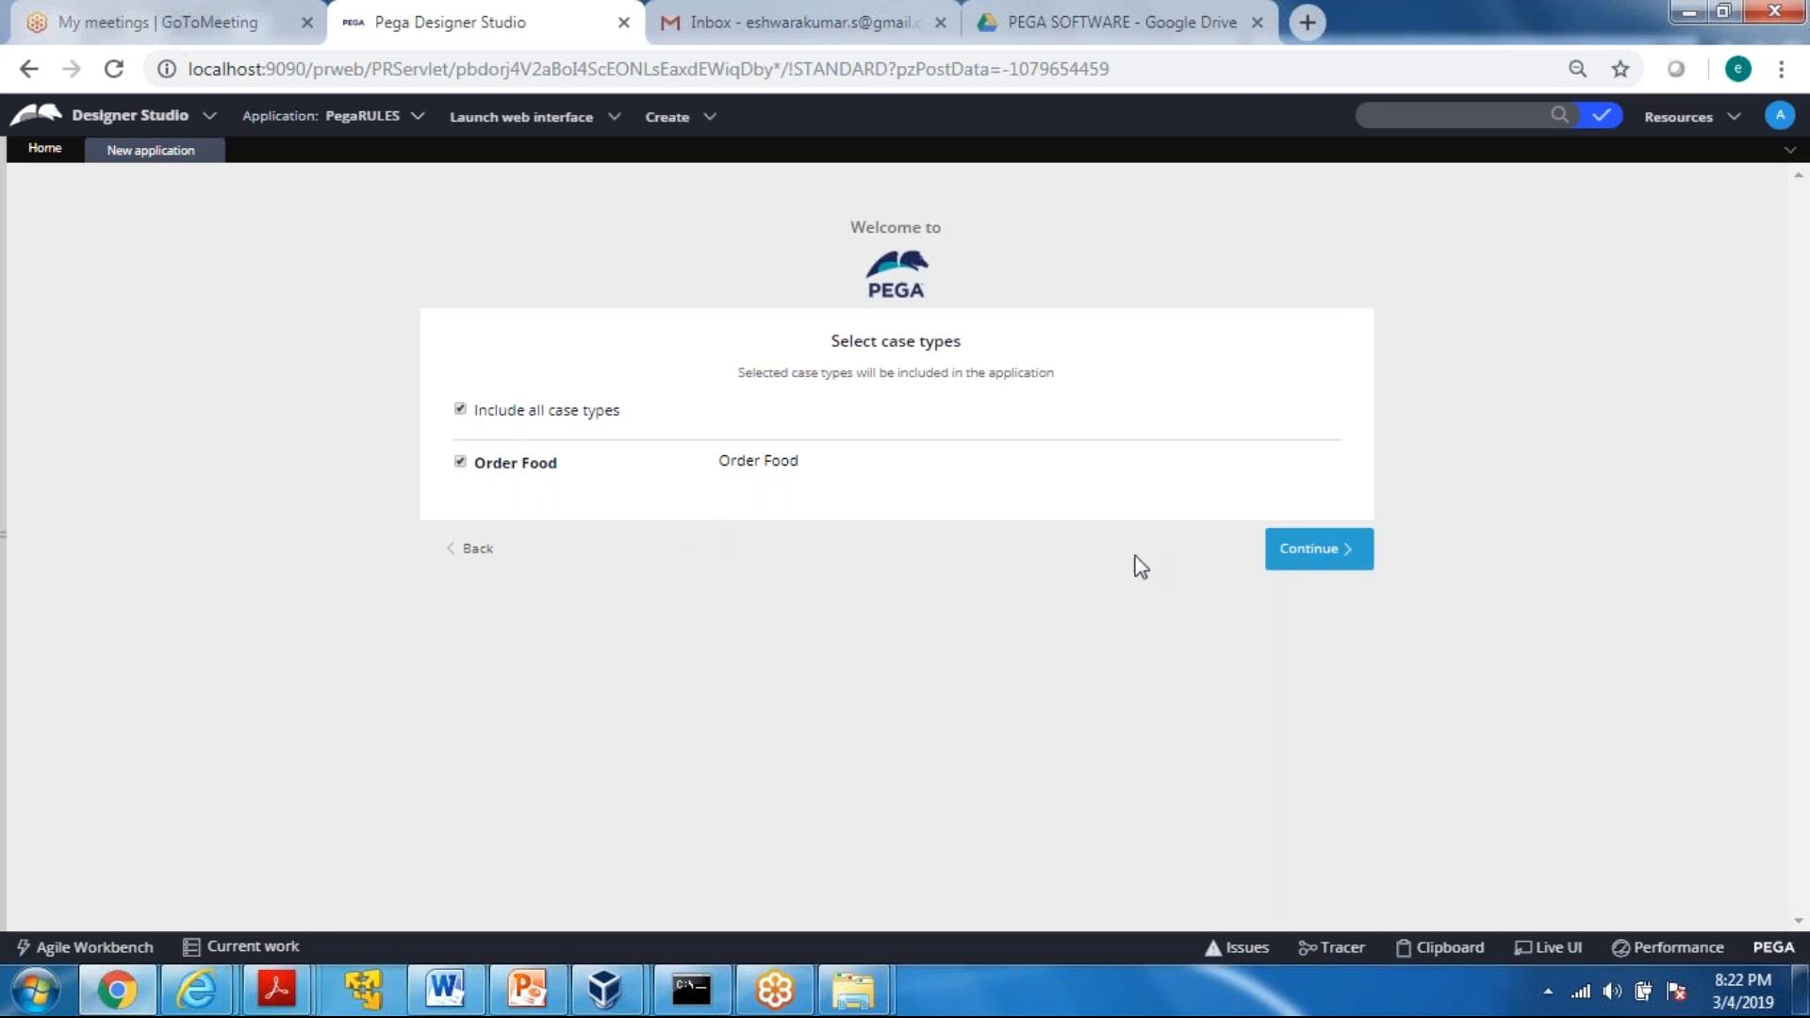
Include the Order Food case type and Customer data type, and choose the Responsive device with the Nimble color scheme
click(1346, 565)
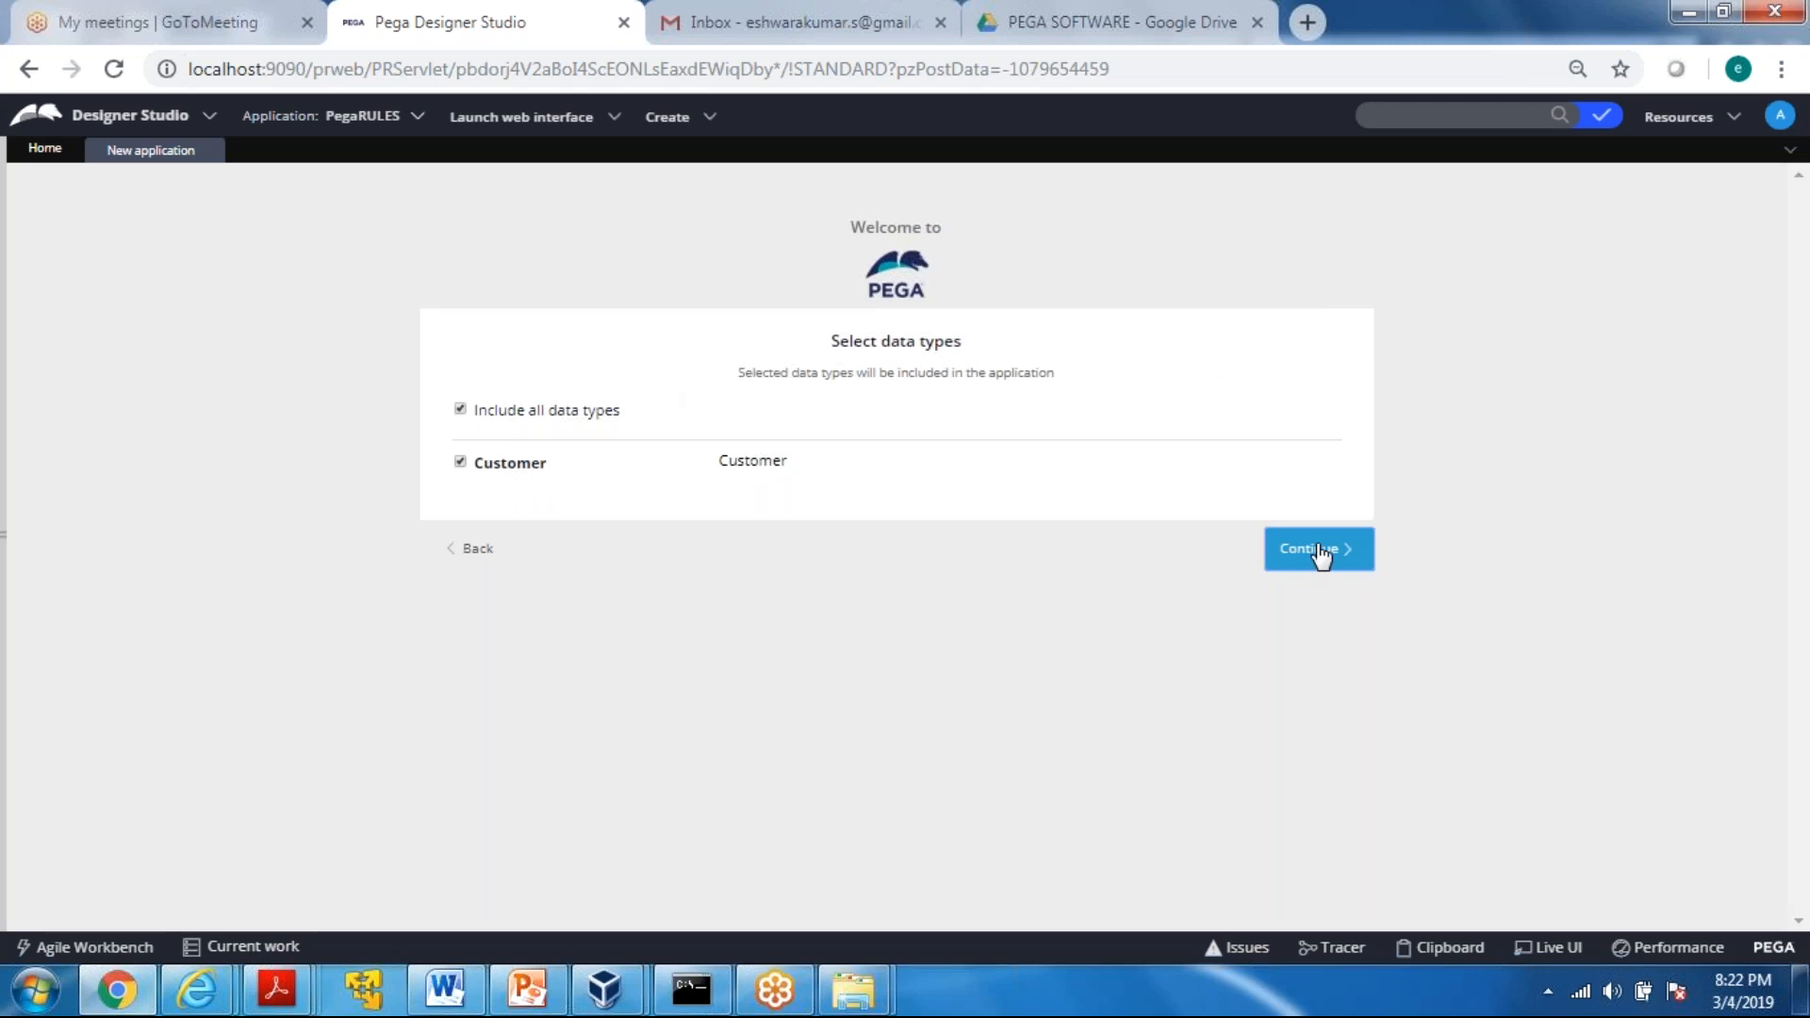
click(1320, 554)
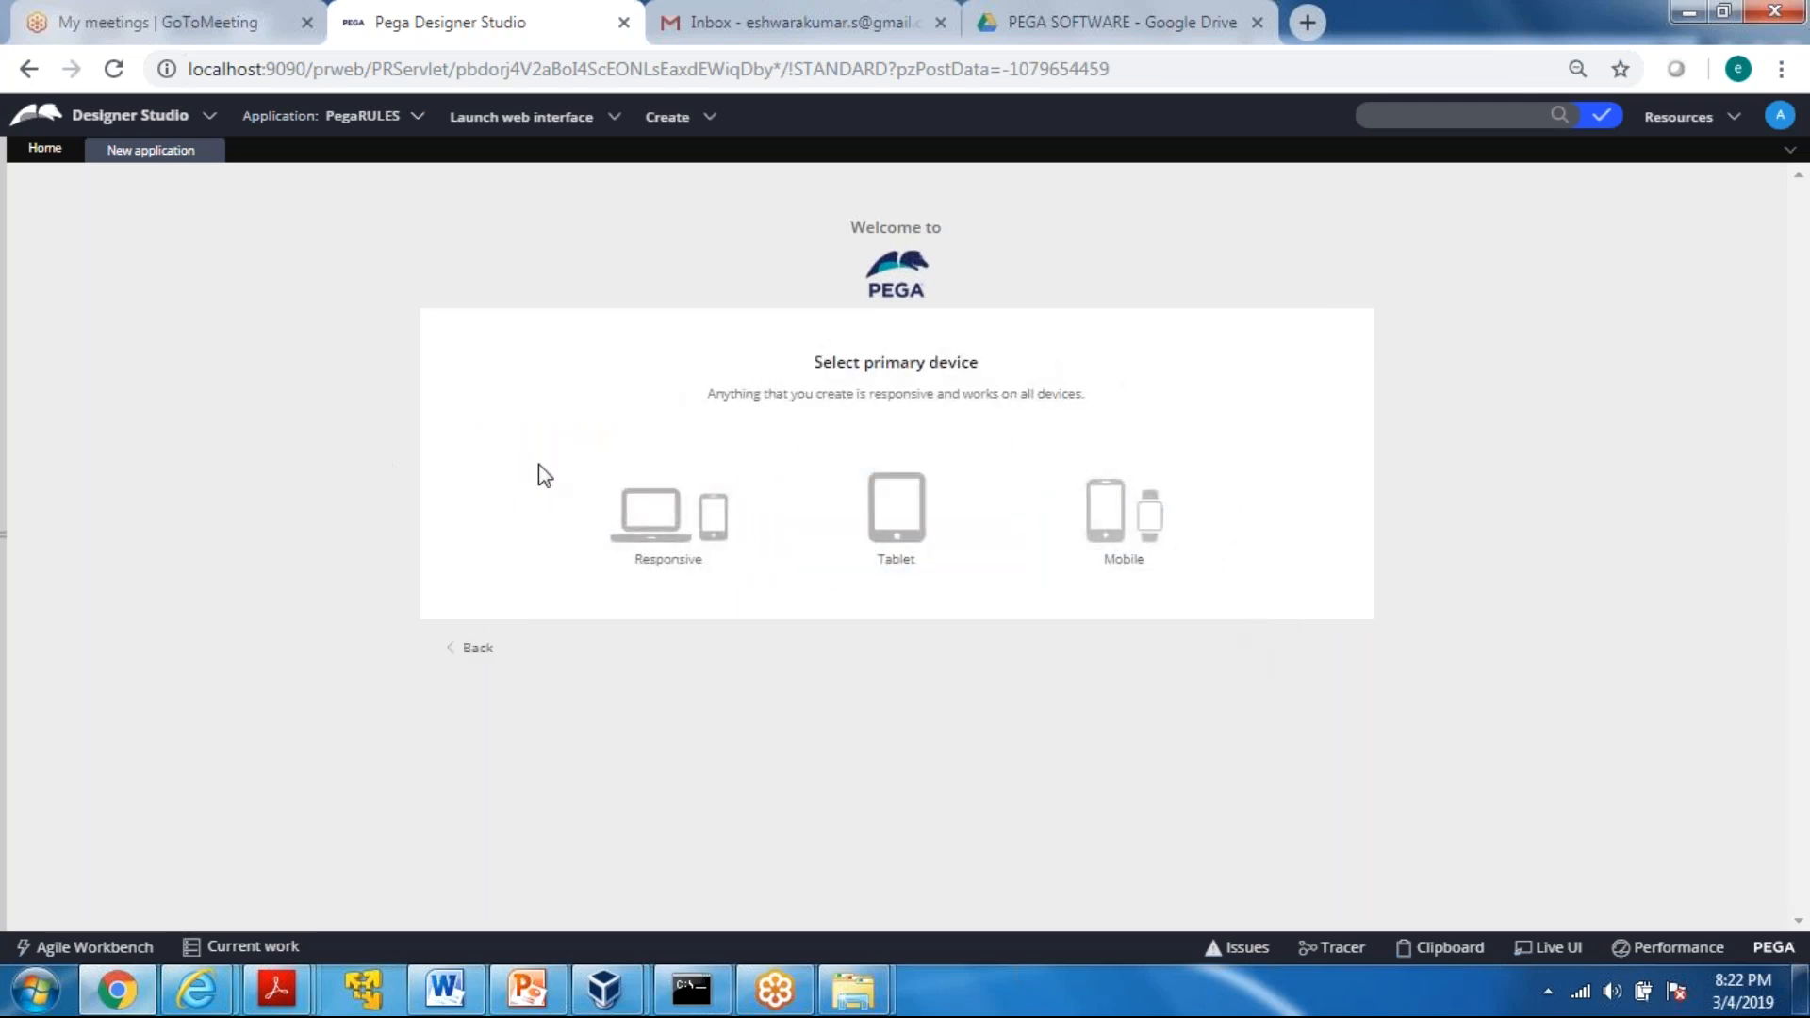
click(646, 535)
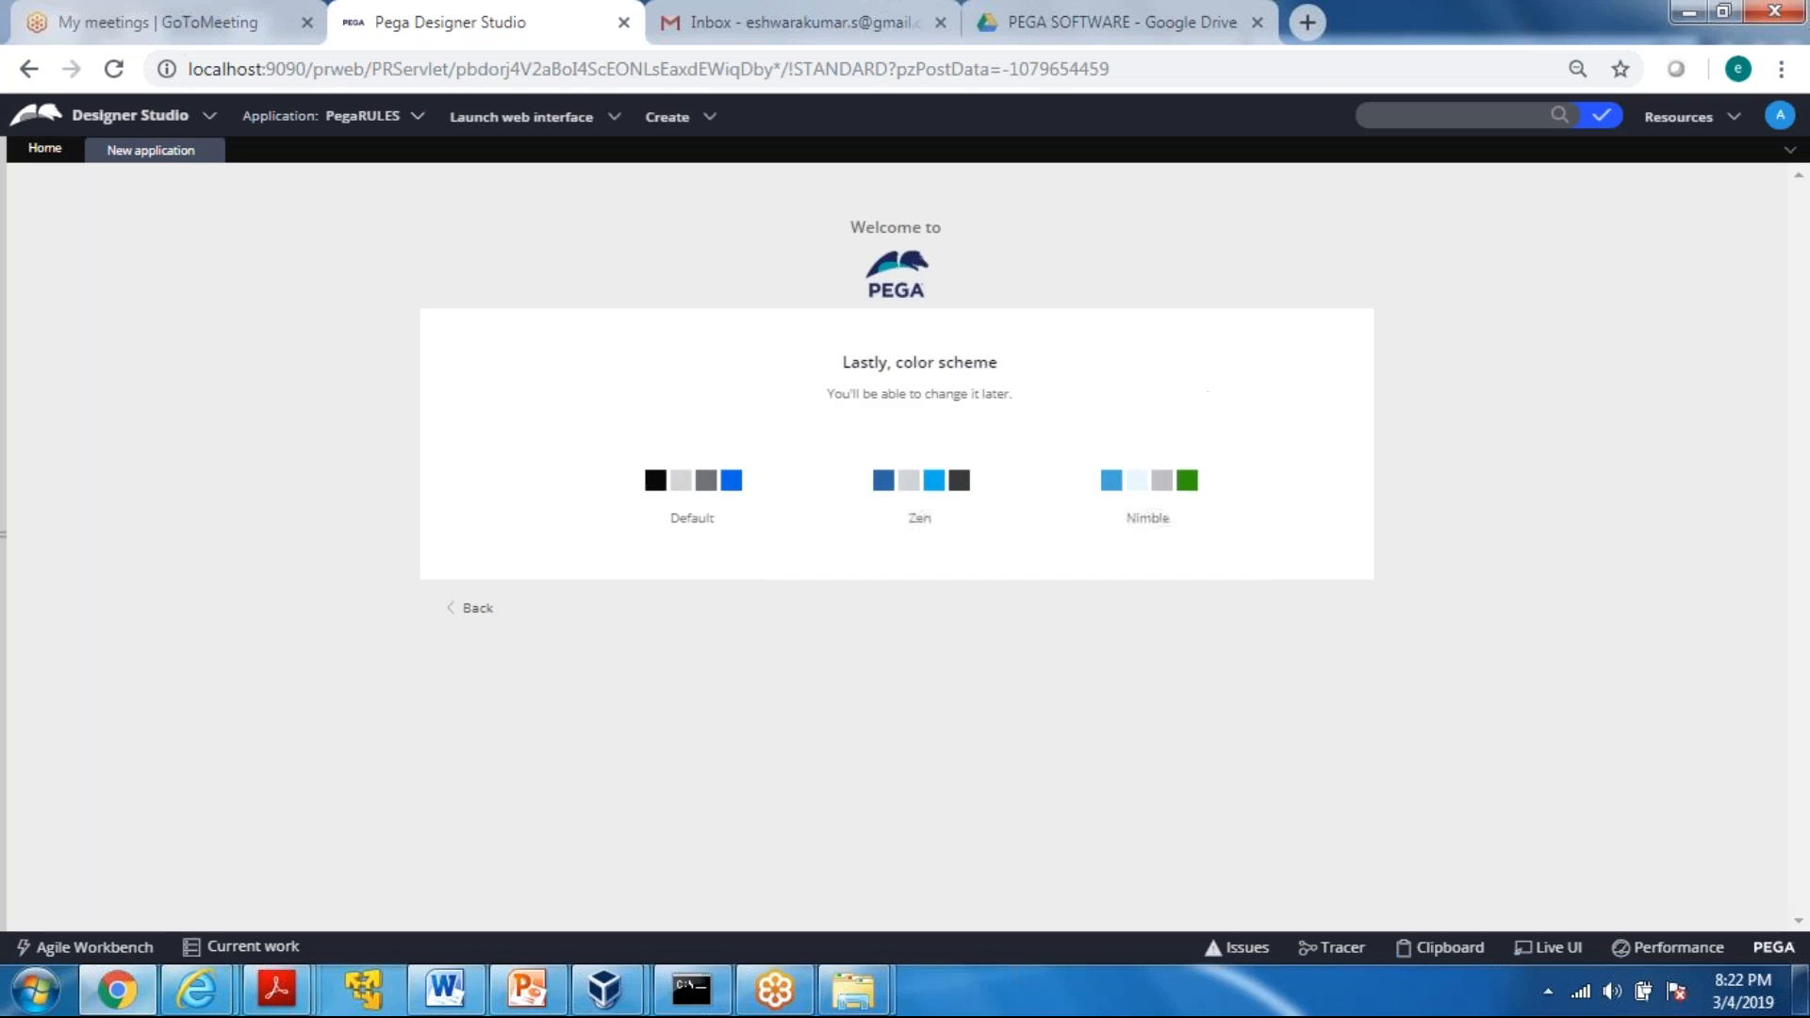
click(1132, 497)
Name the new application OnlineFood
click(647, 404)
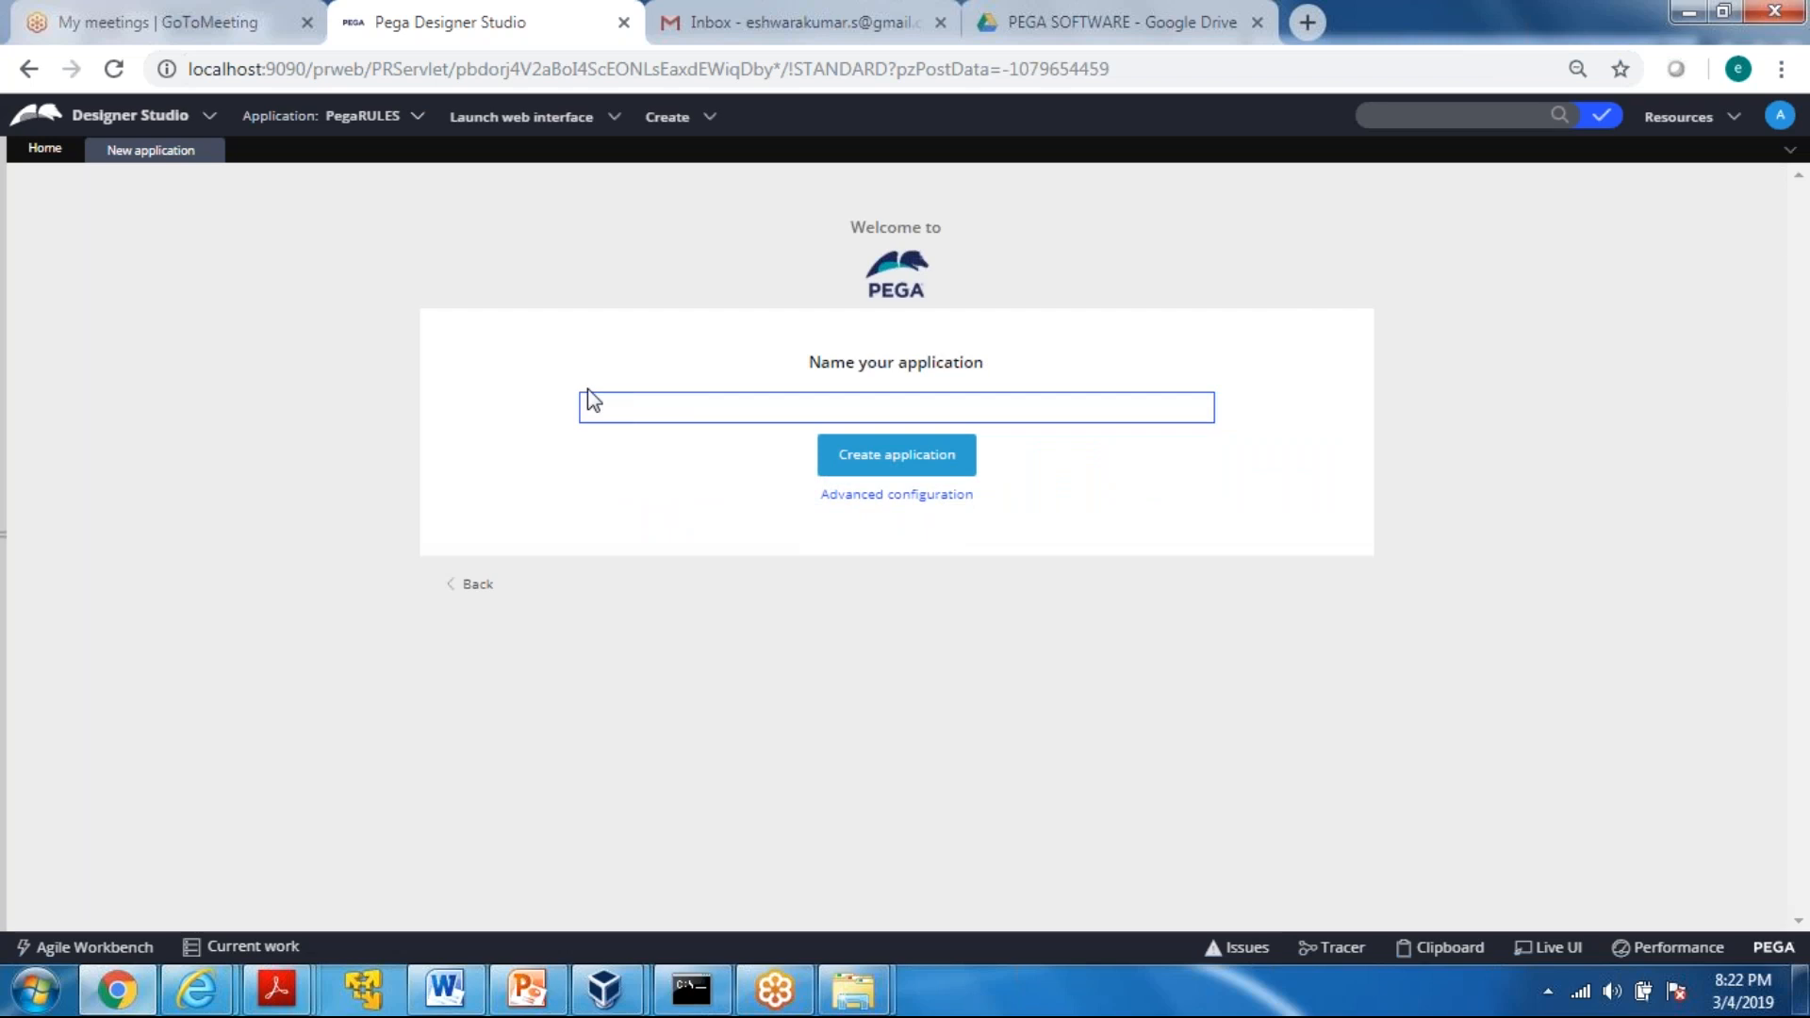
text(OnLine)
key(BackSpace)
key(BackSpace)
key(BackSpace)
key(BackSpace)
text(lineFood)
Set the organization name to IIM in the application's advanced configuration
click(860, 507)
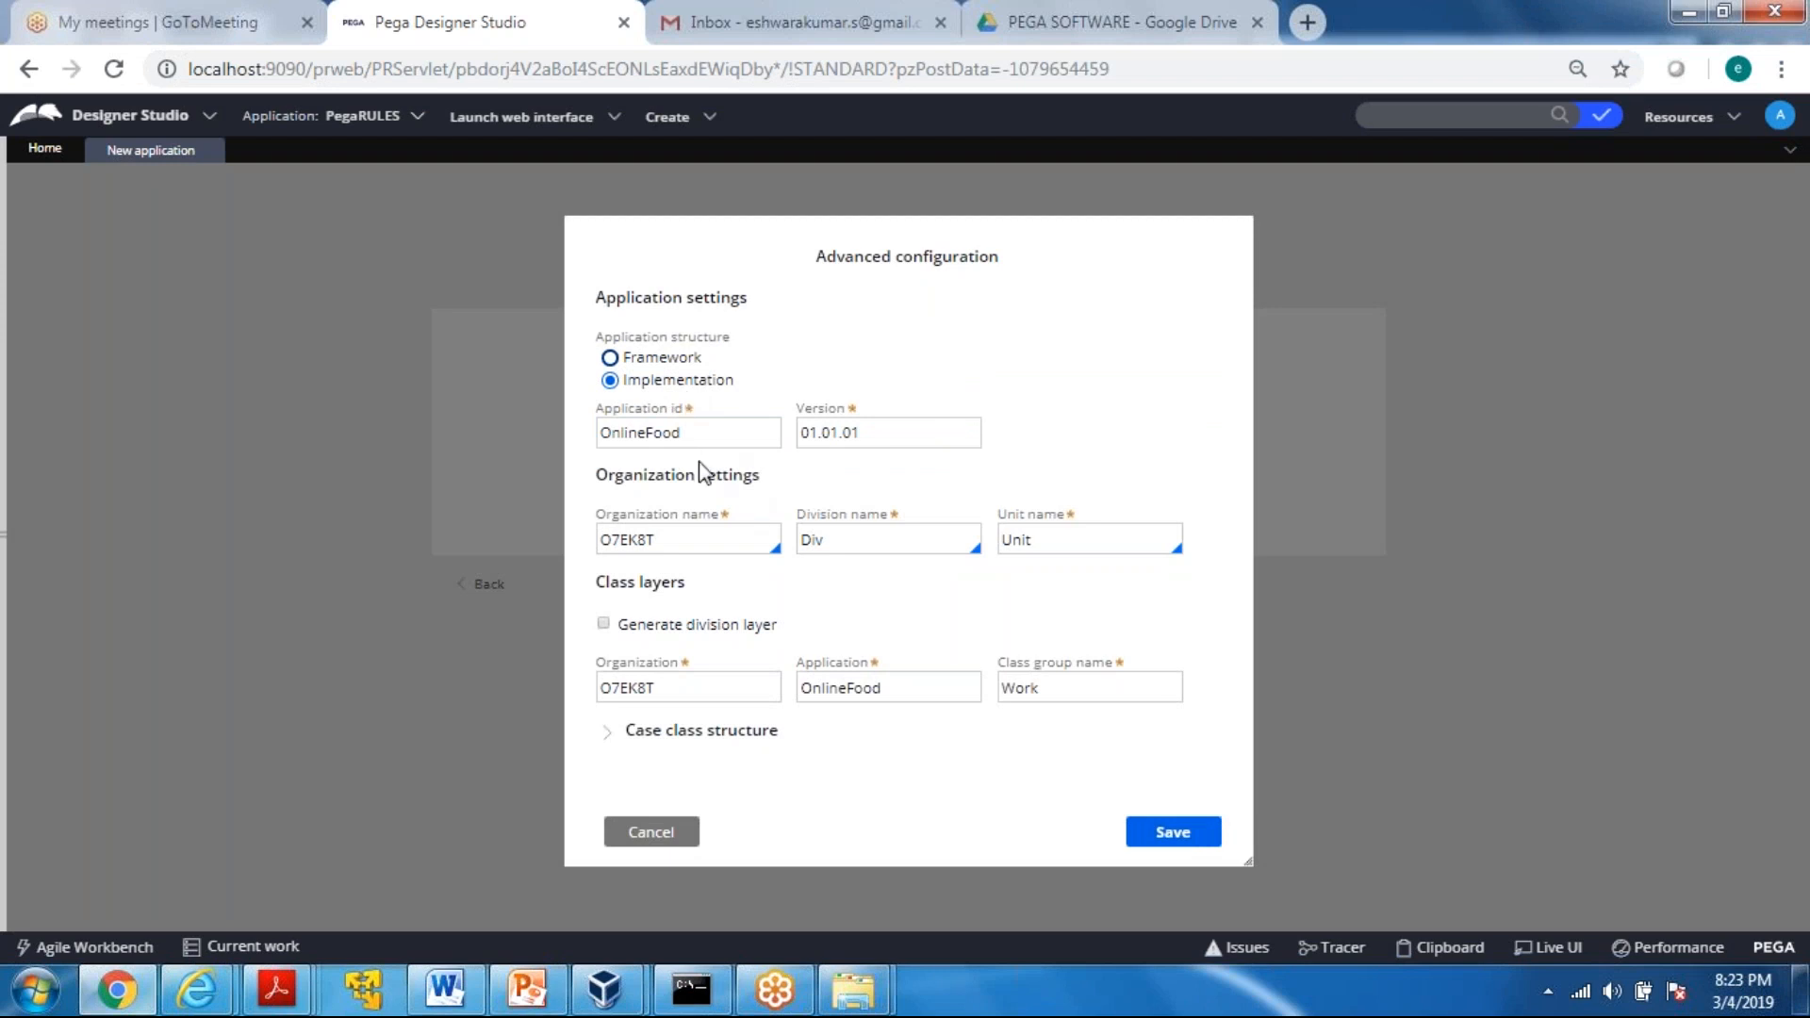
click(716, 540)
key(BackSpace)
key(BackSpace)
key(BackSpace)
key(BackSpace)
key(BackSpace)
key(BackSpace)
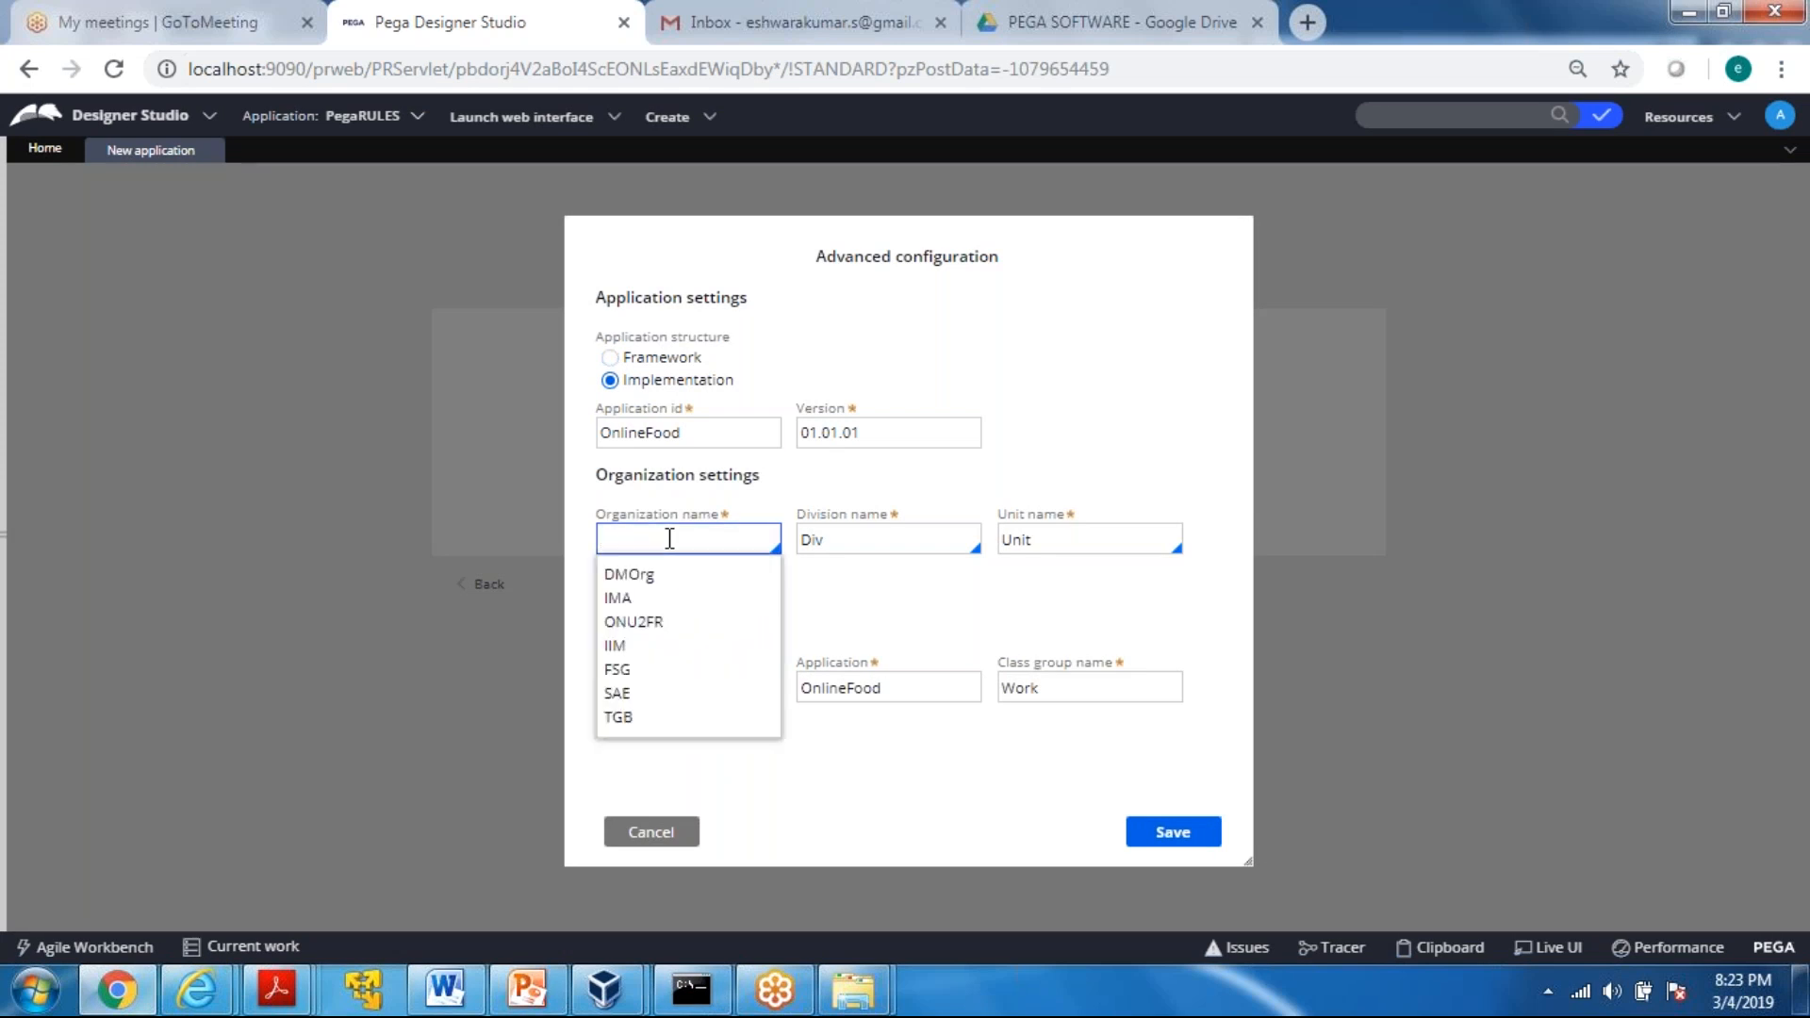
key(Down)
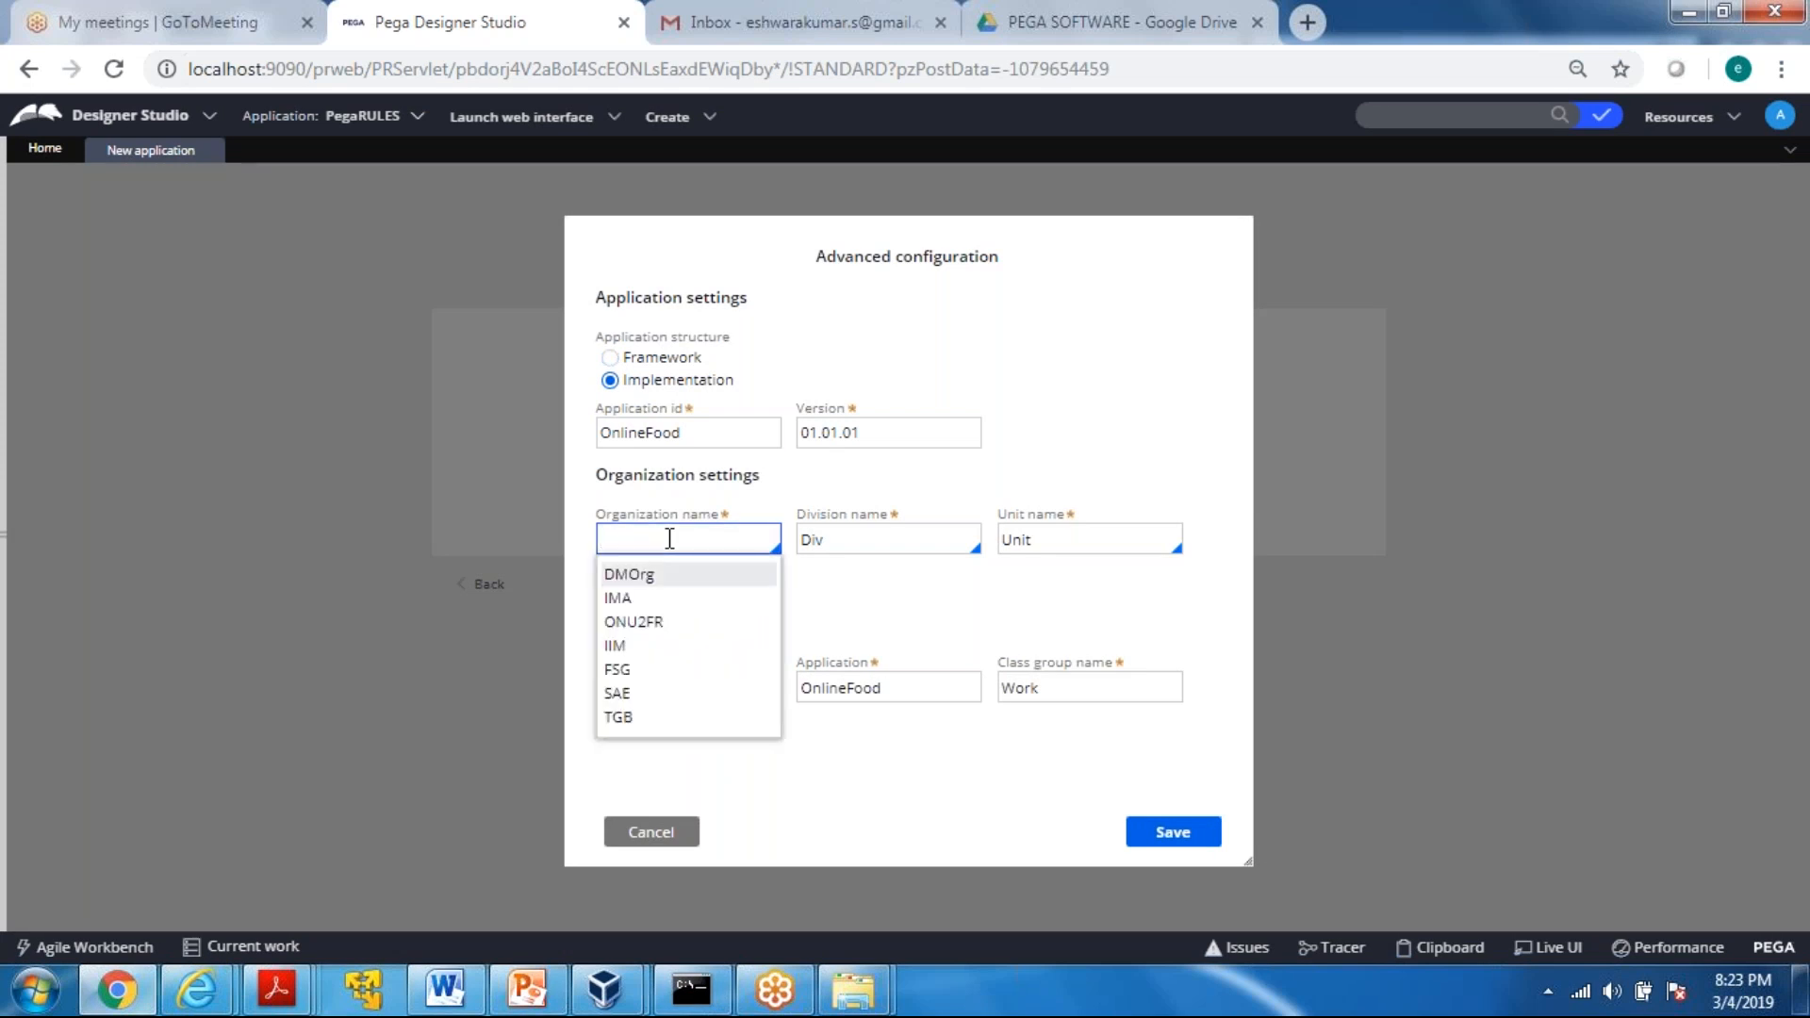
click(617, 646)
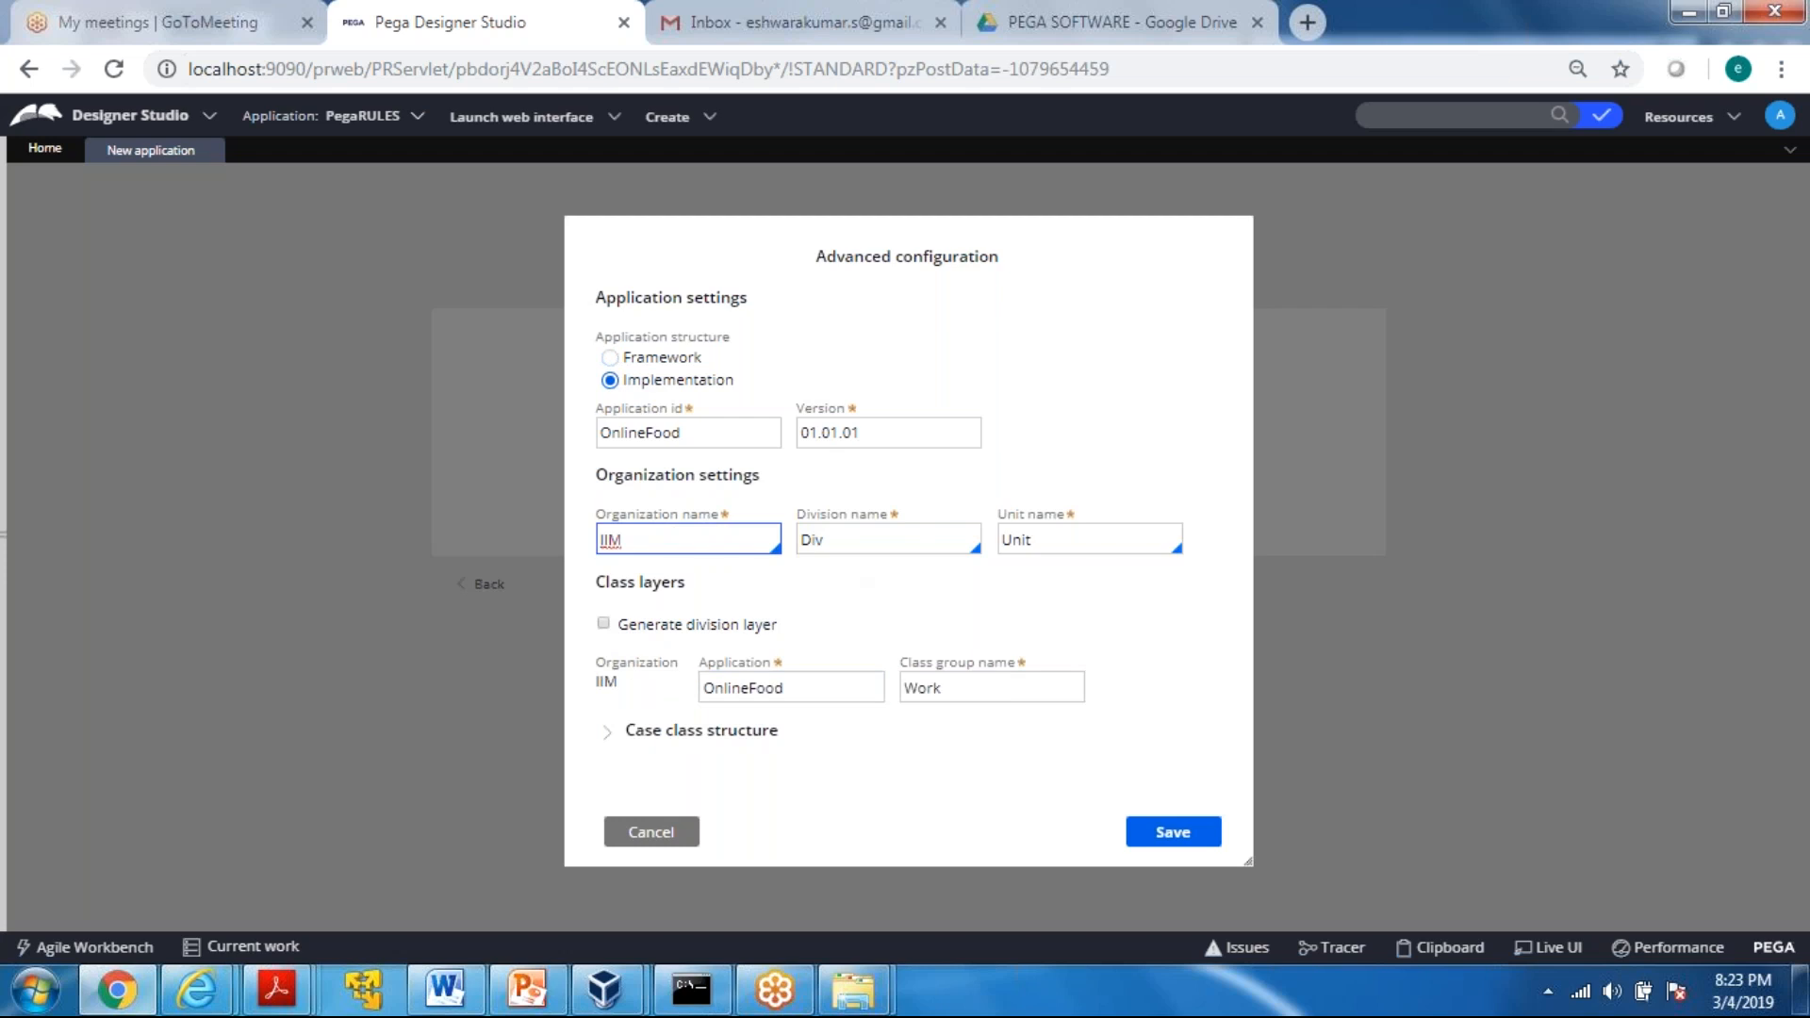
Check the case class structure's inheritance, save the advanced configuration and create the OnlineFood application
click(614, 754)
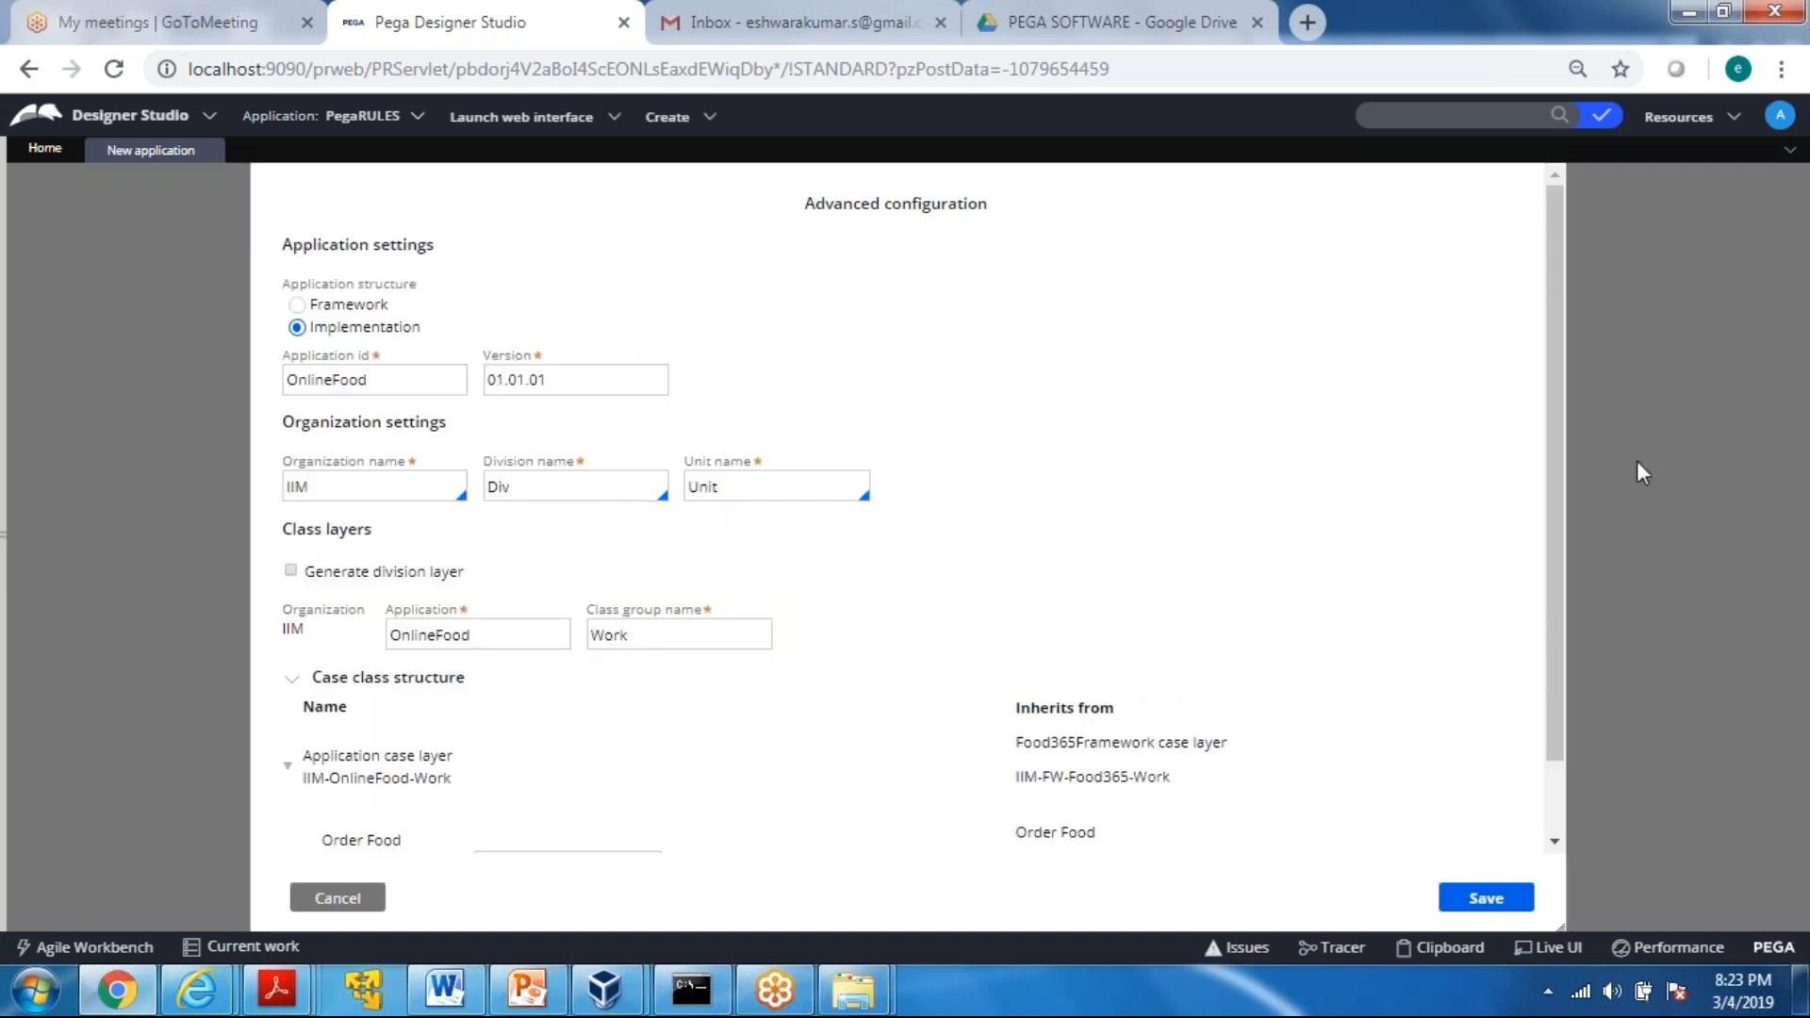
drag(1557, 342, 1563, 415)
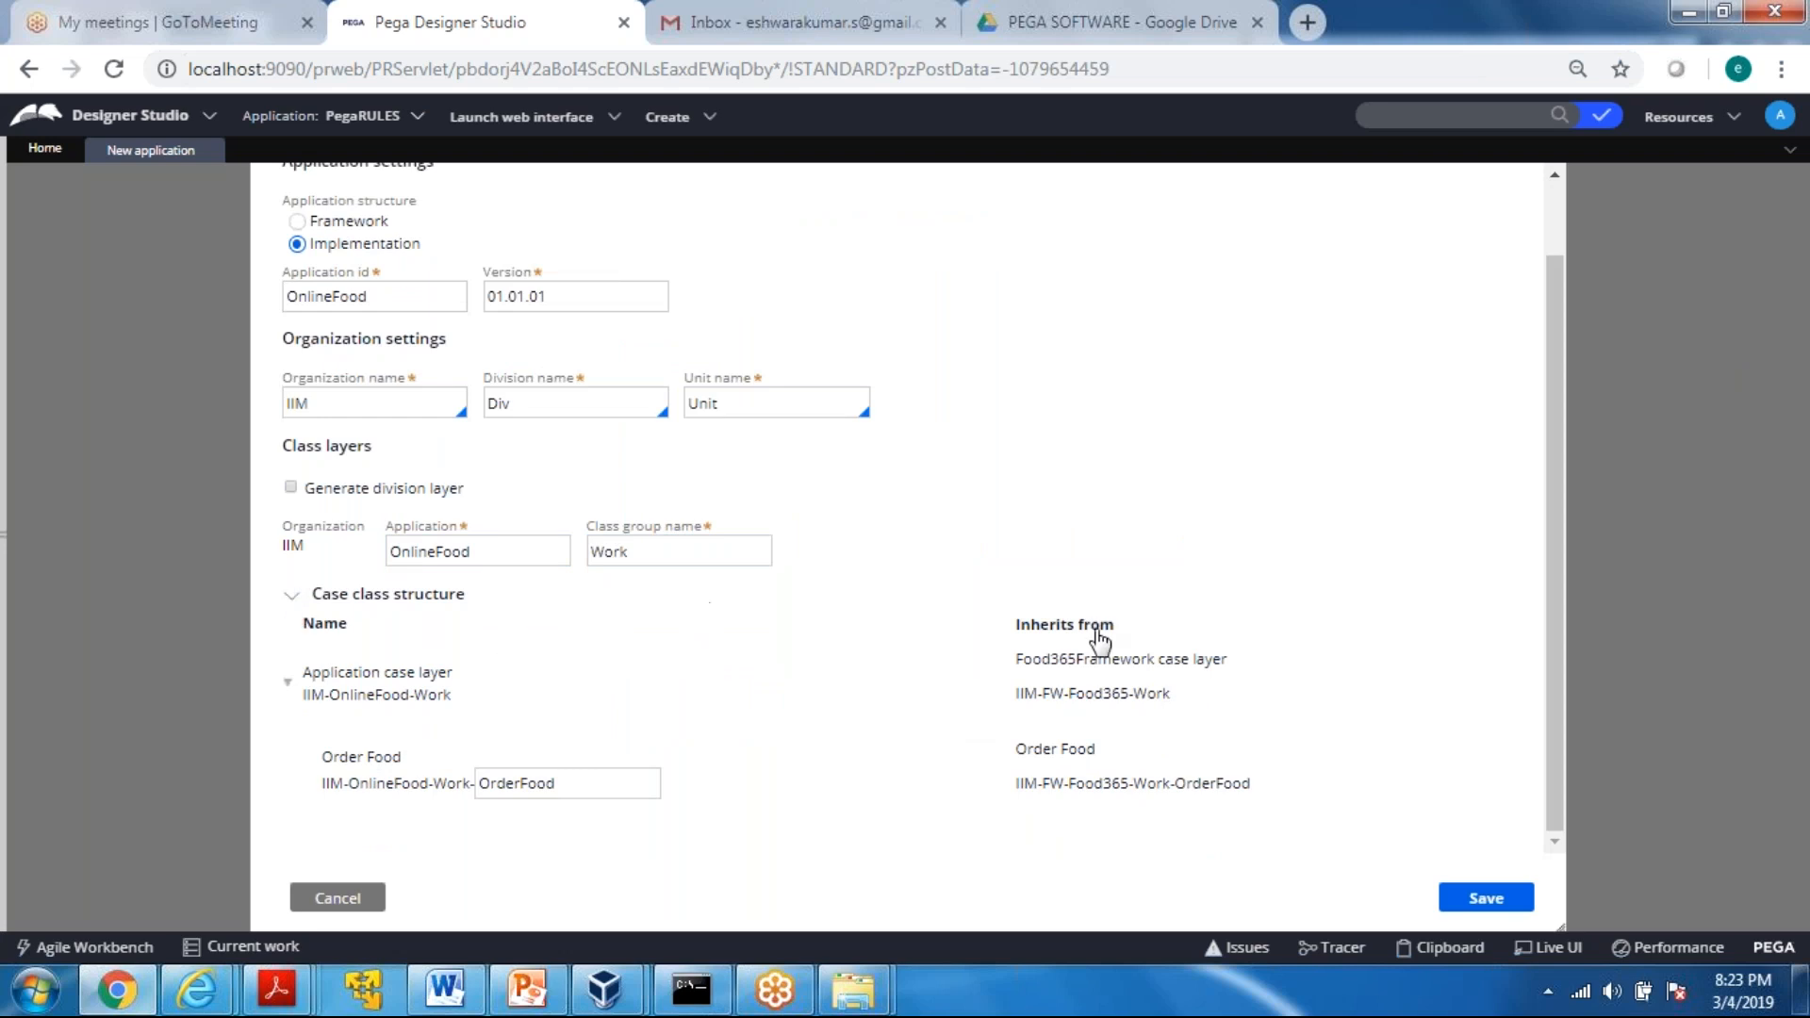
click(294, 604)
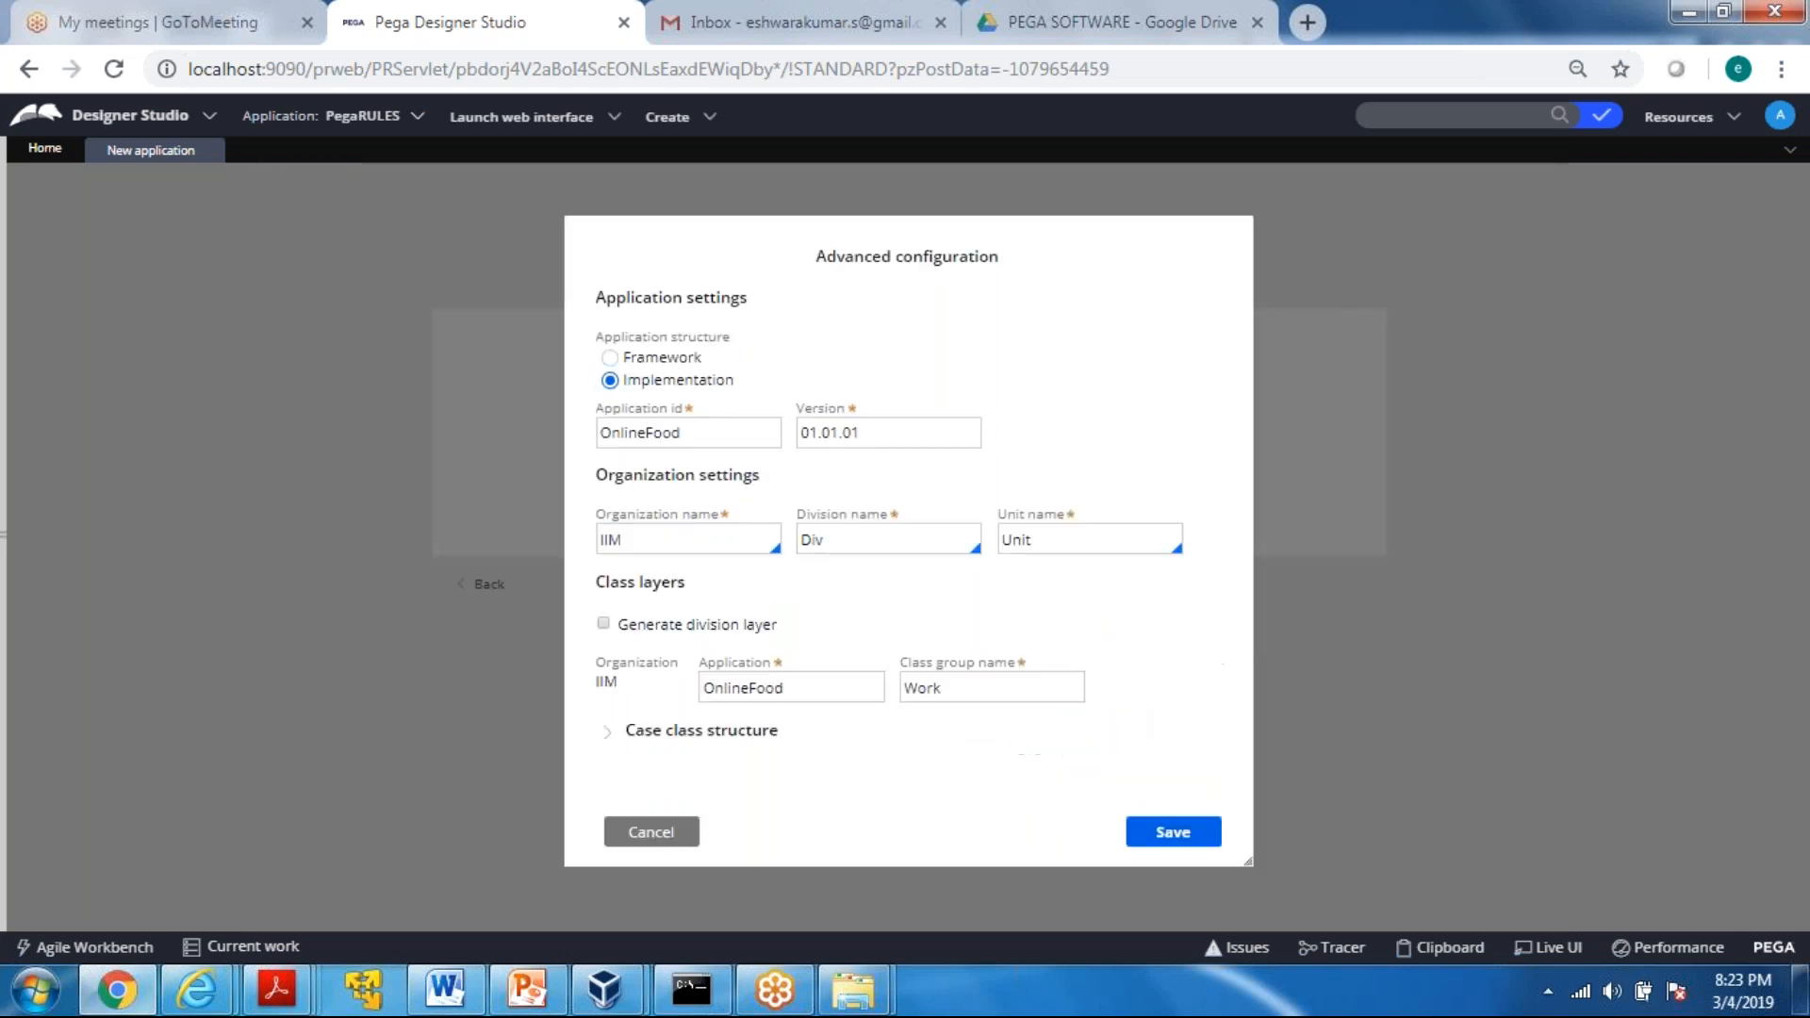
click(1172, 836)
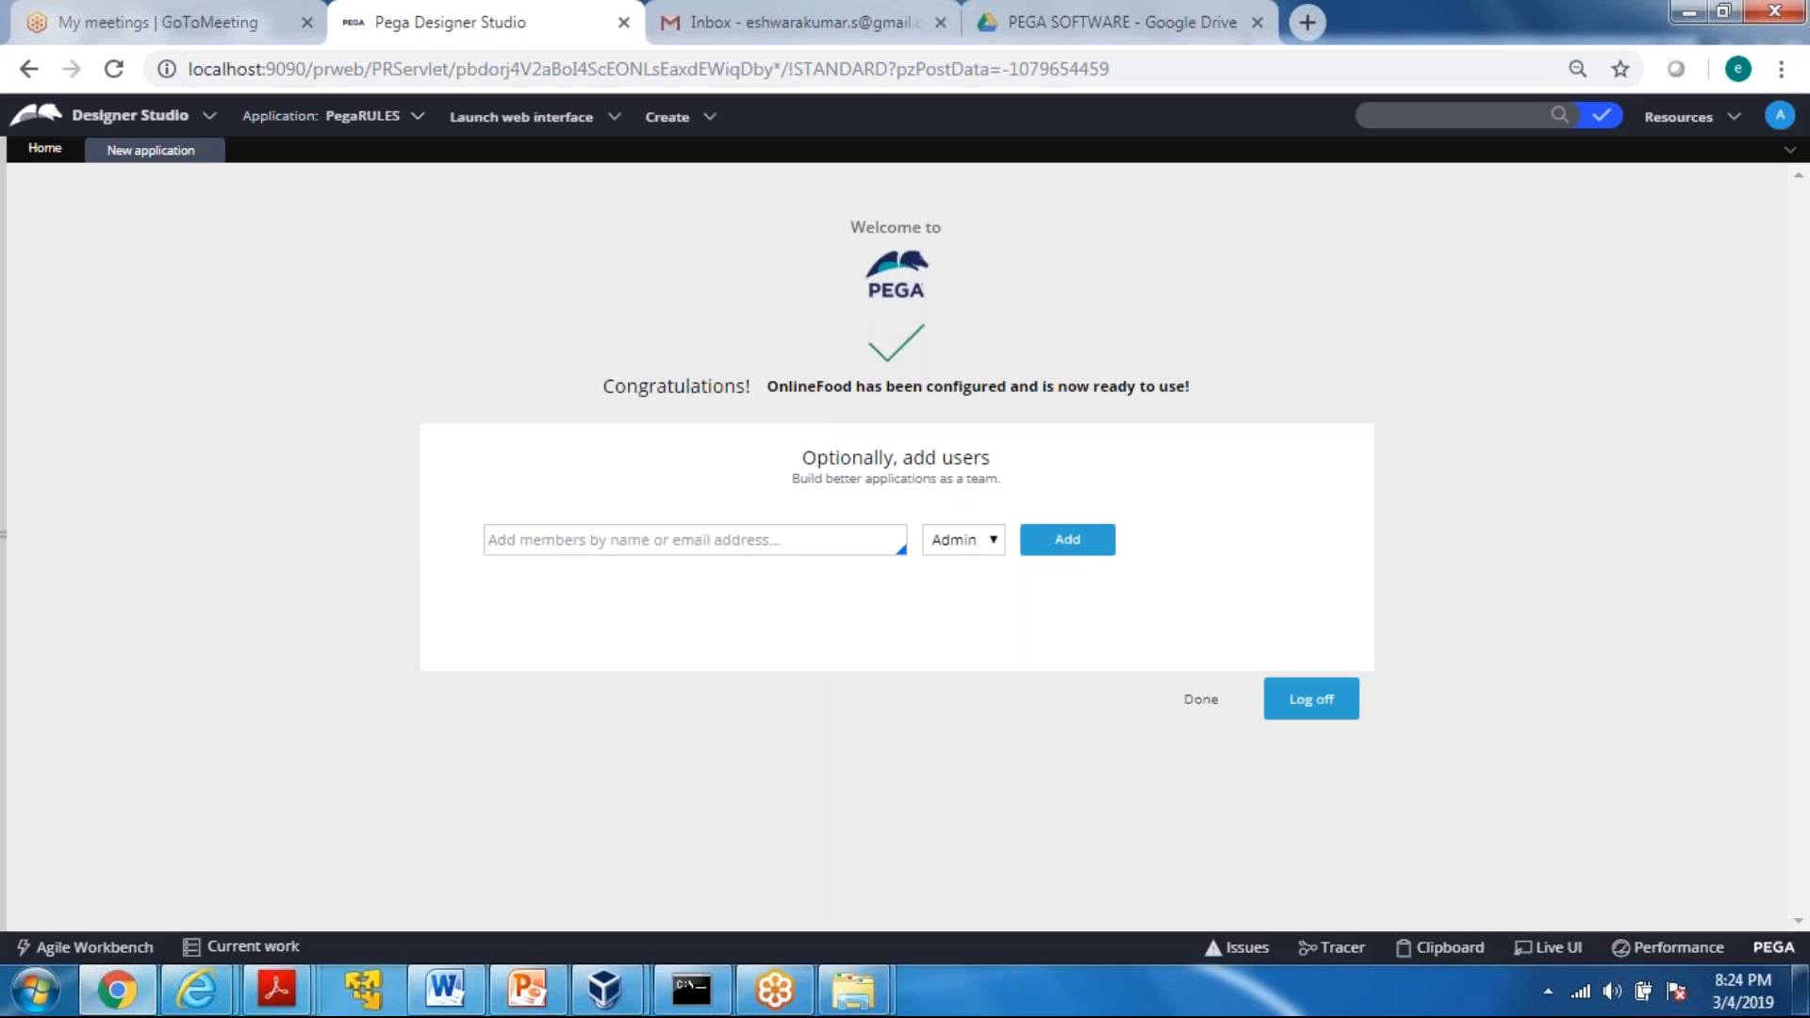
Add a new user to OnlineFood by e-mail address with the Admin role, select the generated password text, and finish the wizard
click(695, 540)
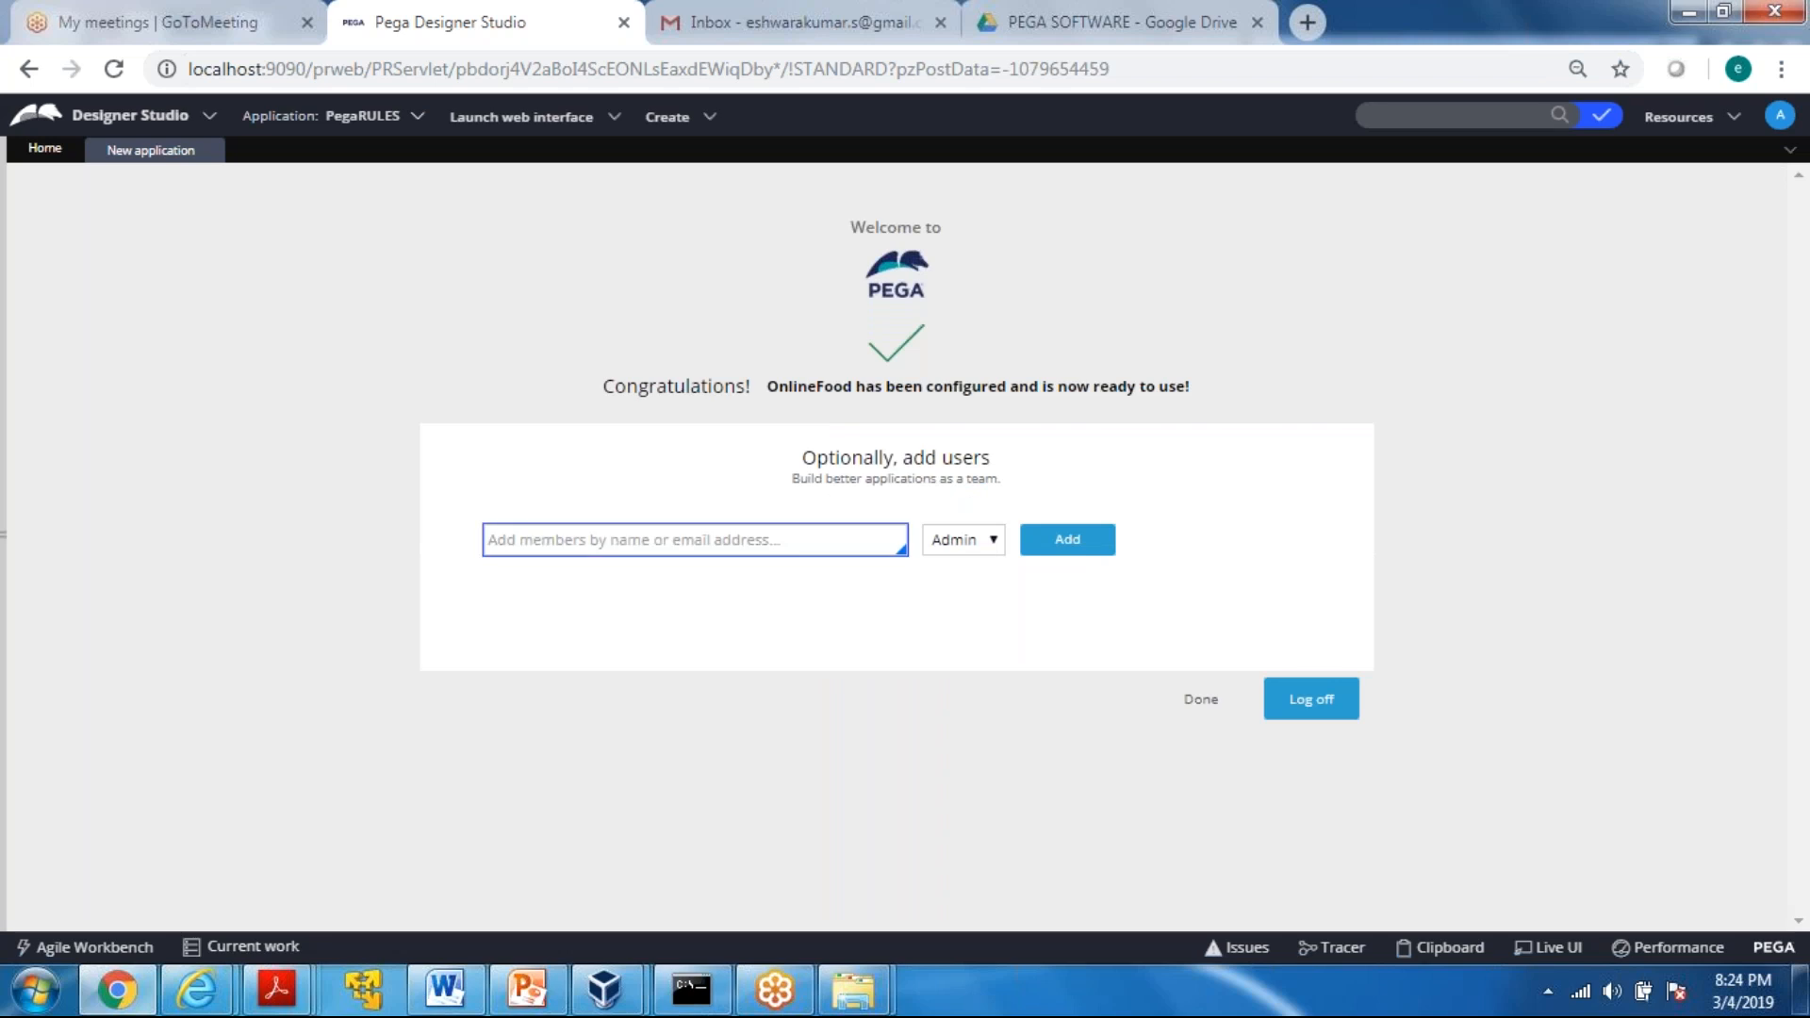
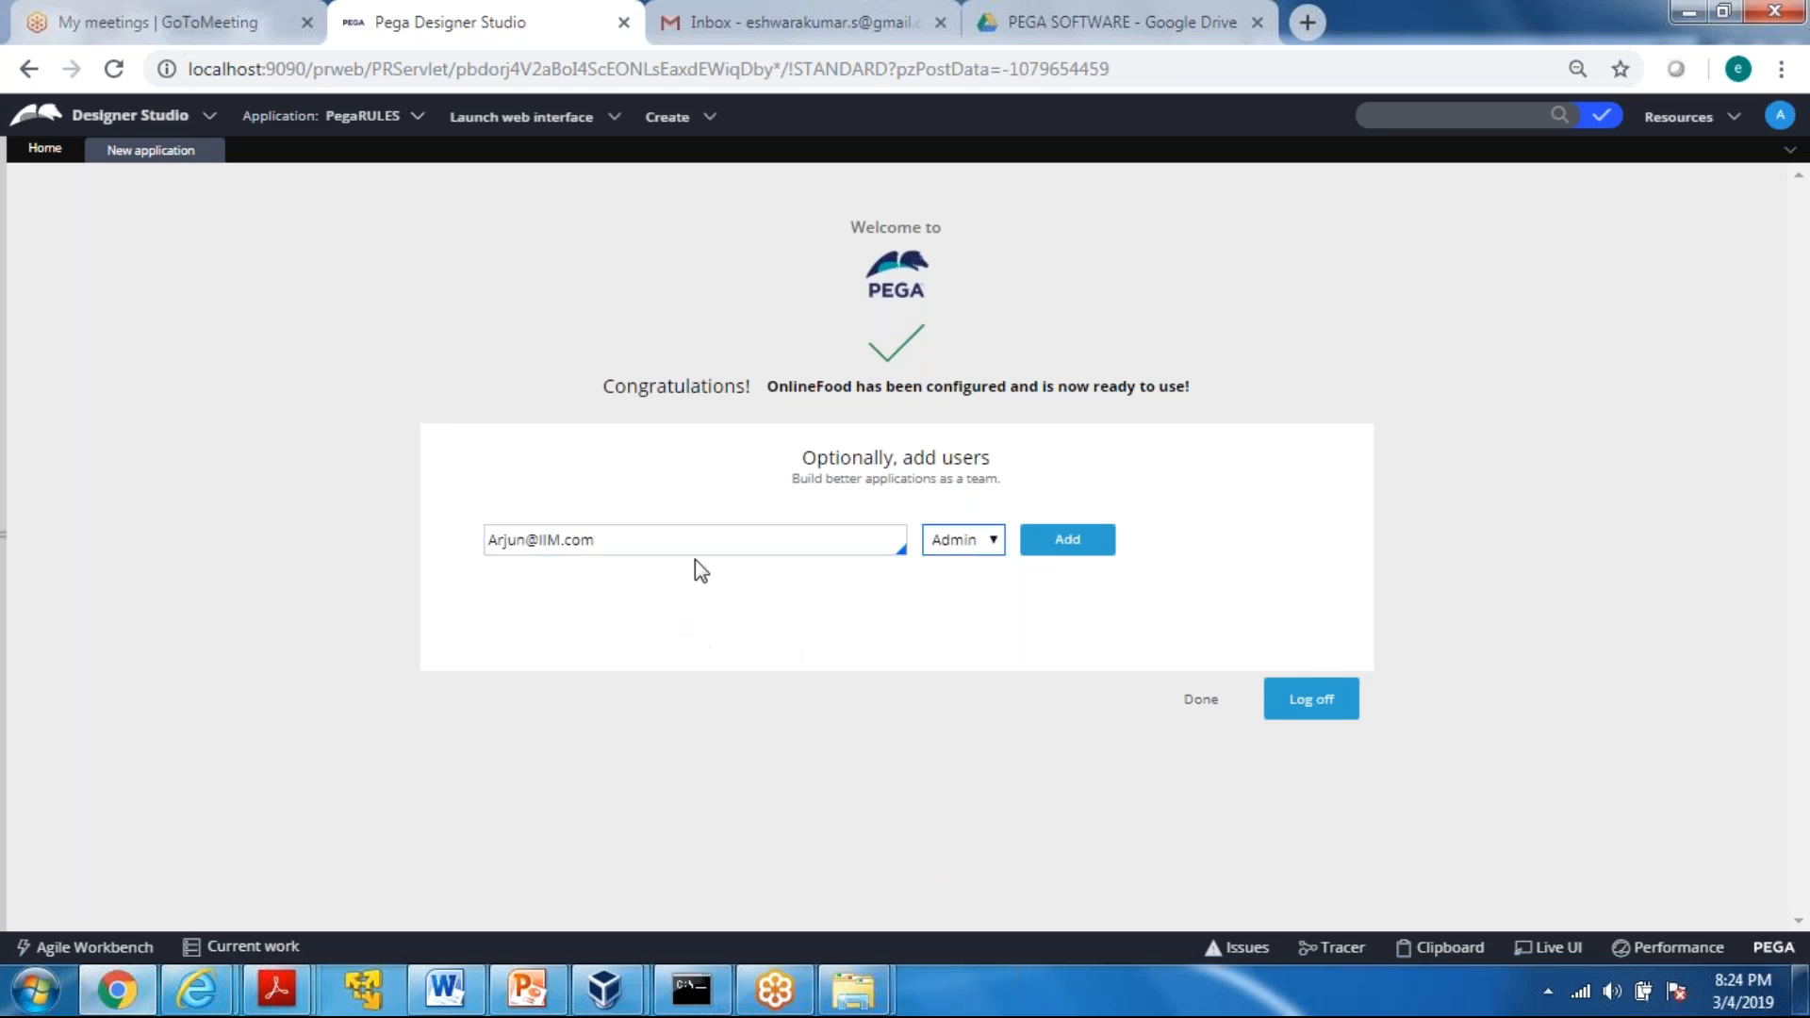
click(1064, 559)
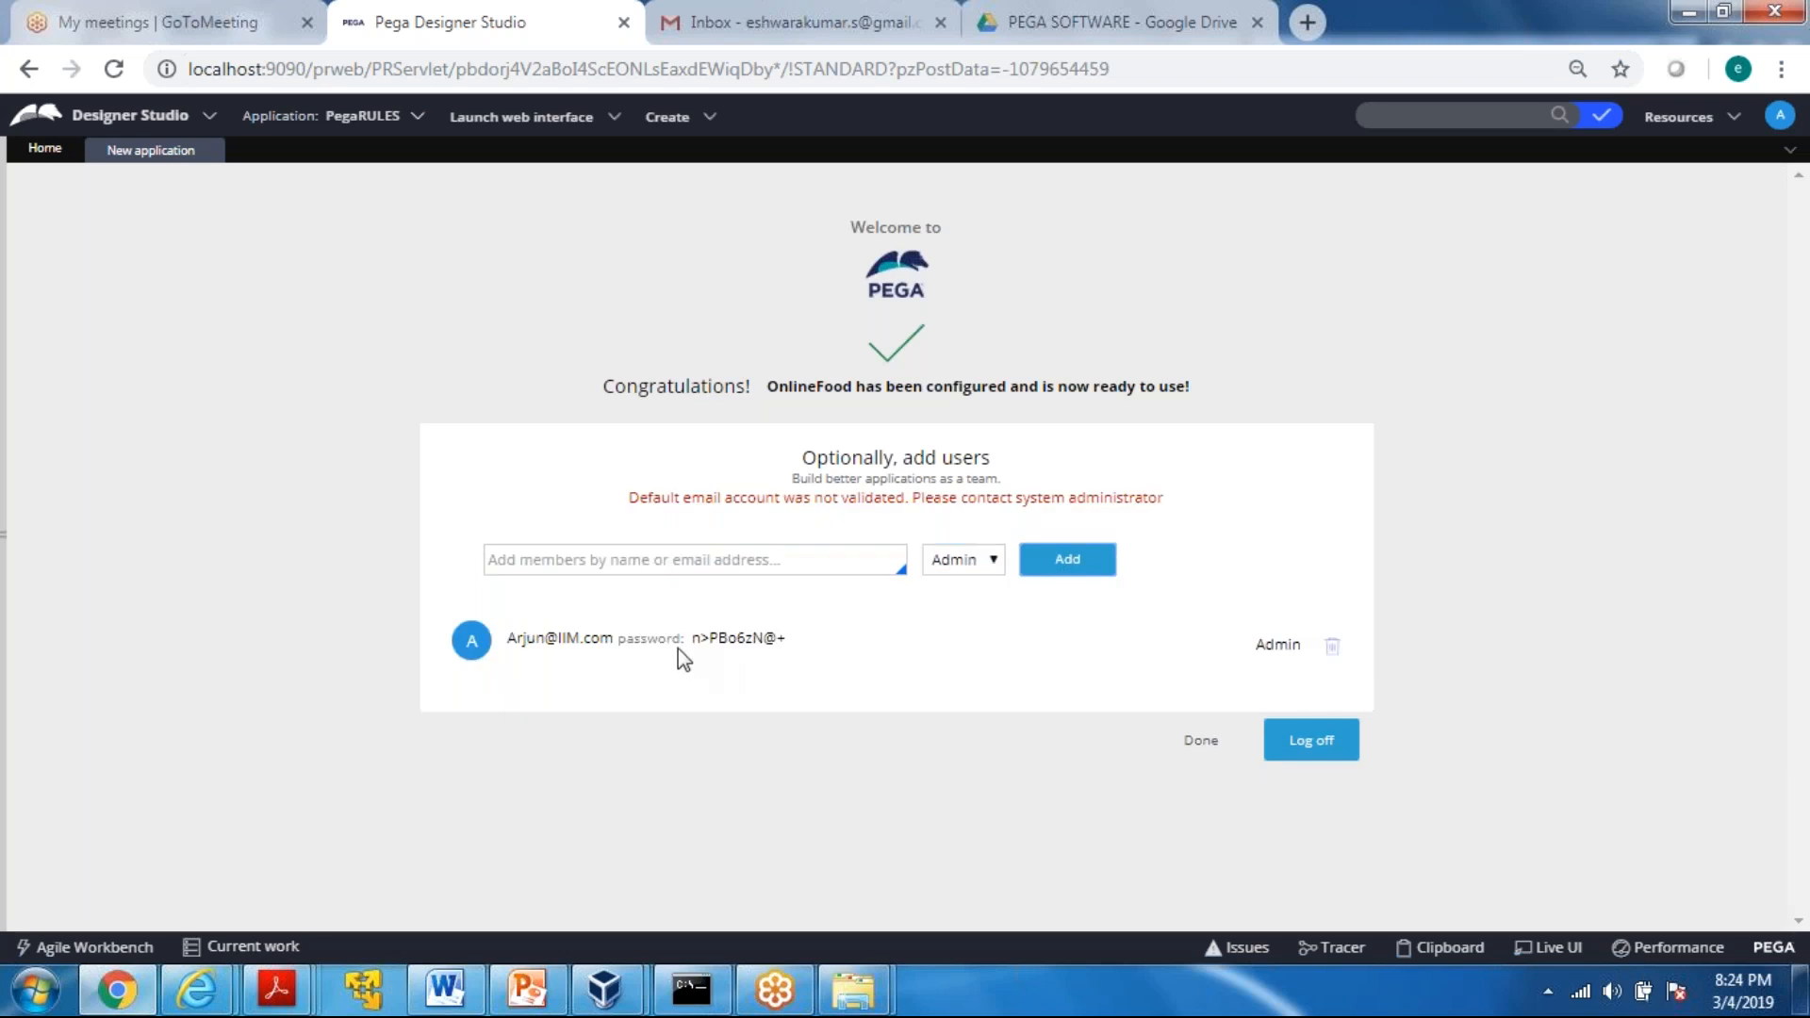
drag(693, 646, 782, 642)
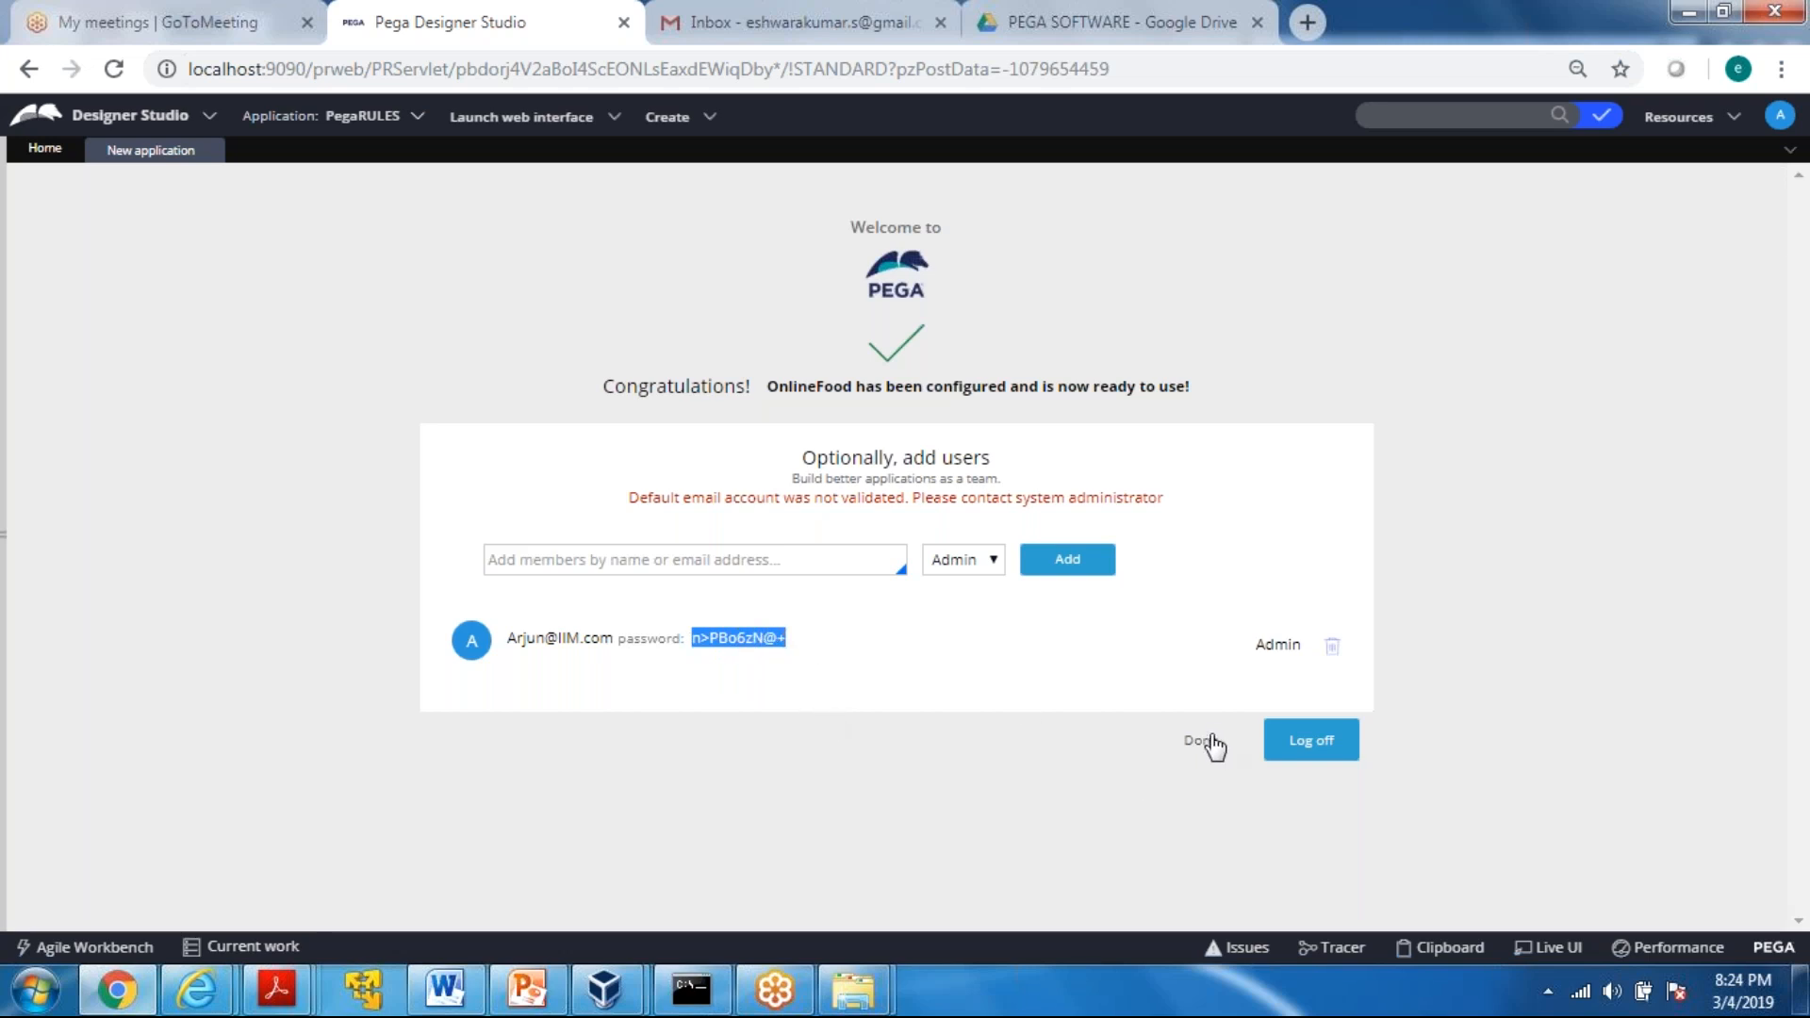
click(1210, 742)
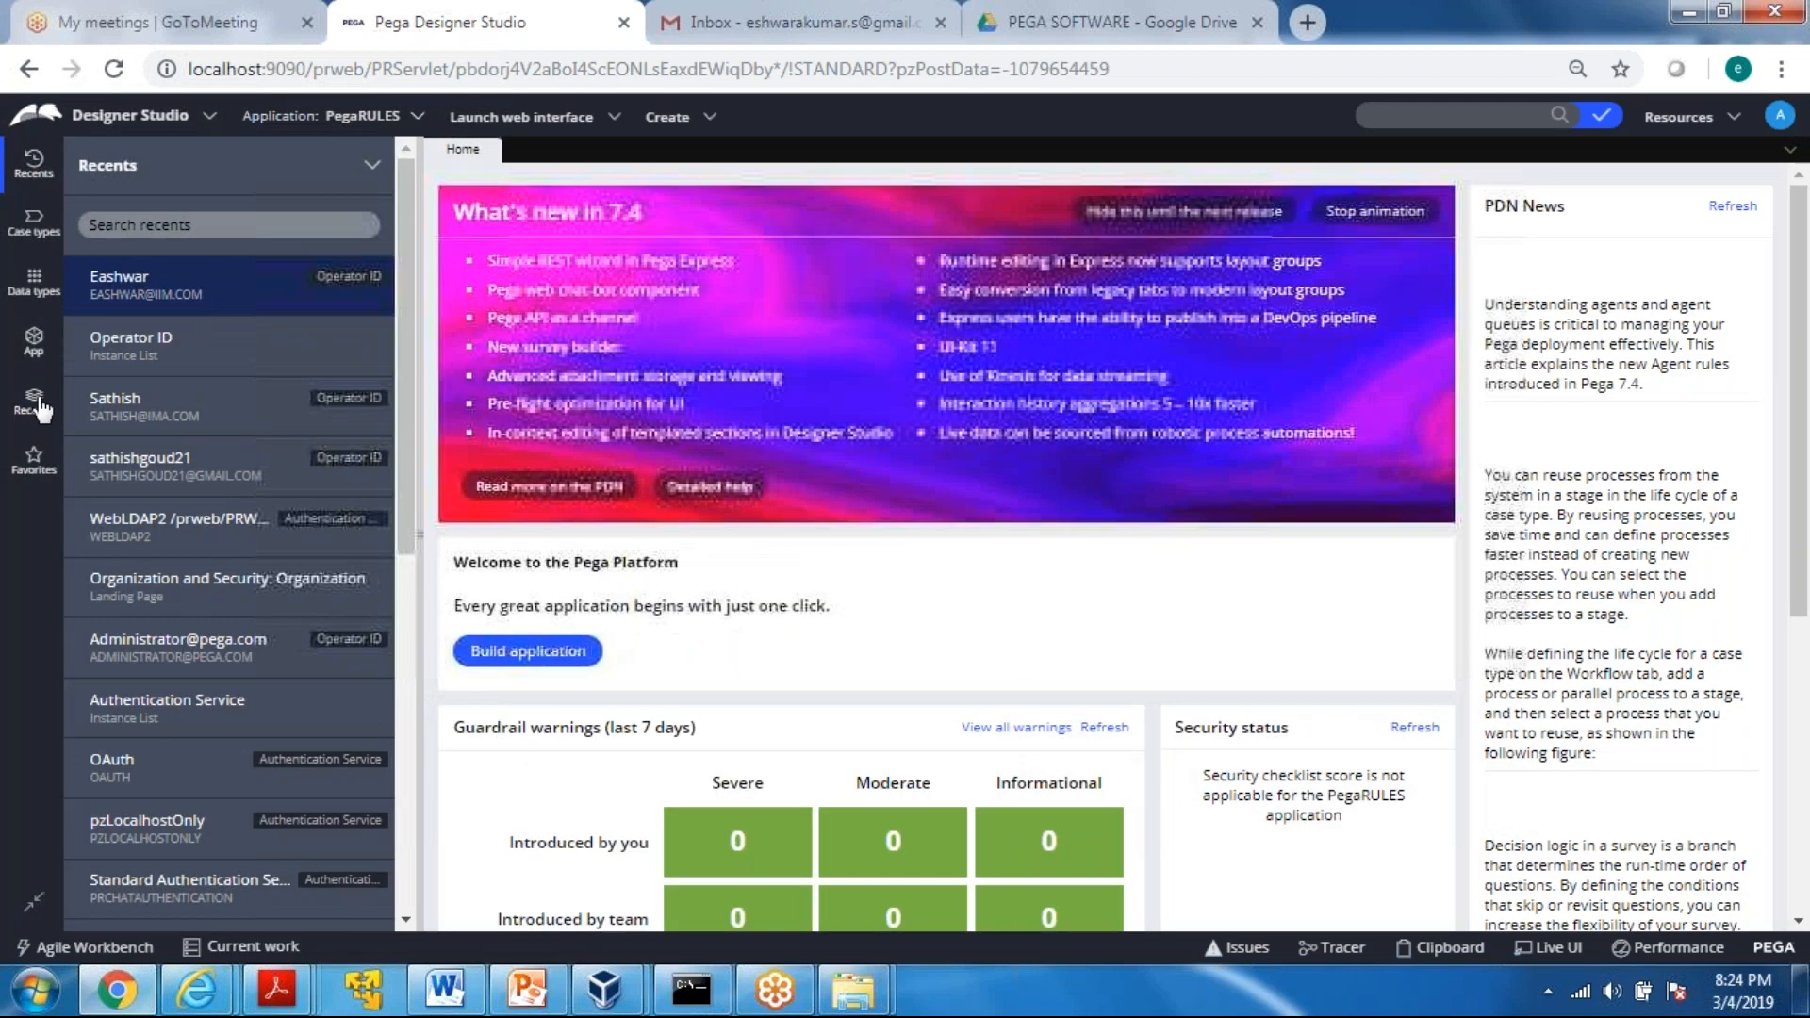
Open the security settings of the new OnlineFood administrator's Operator ID record
click(36, 403)
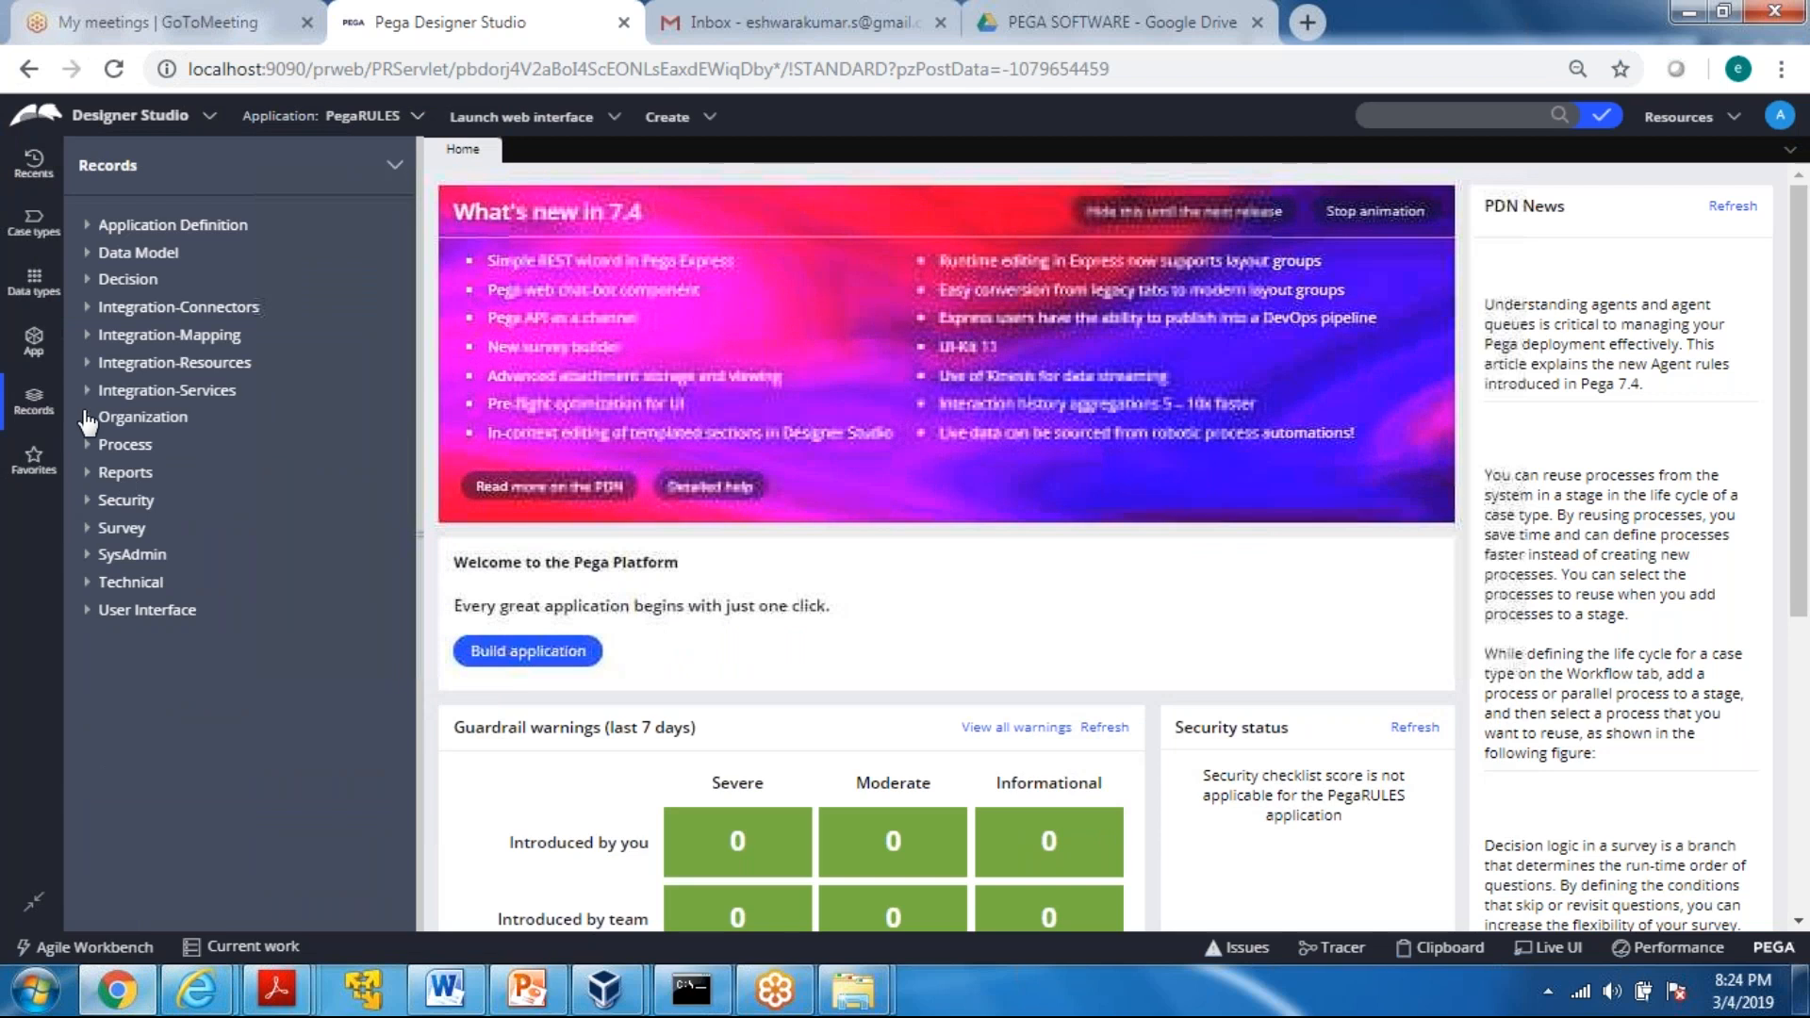
click(88, 421)
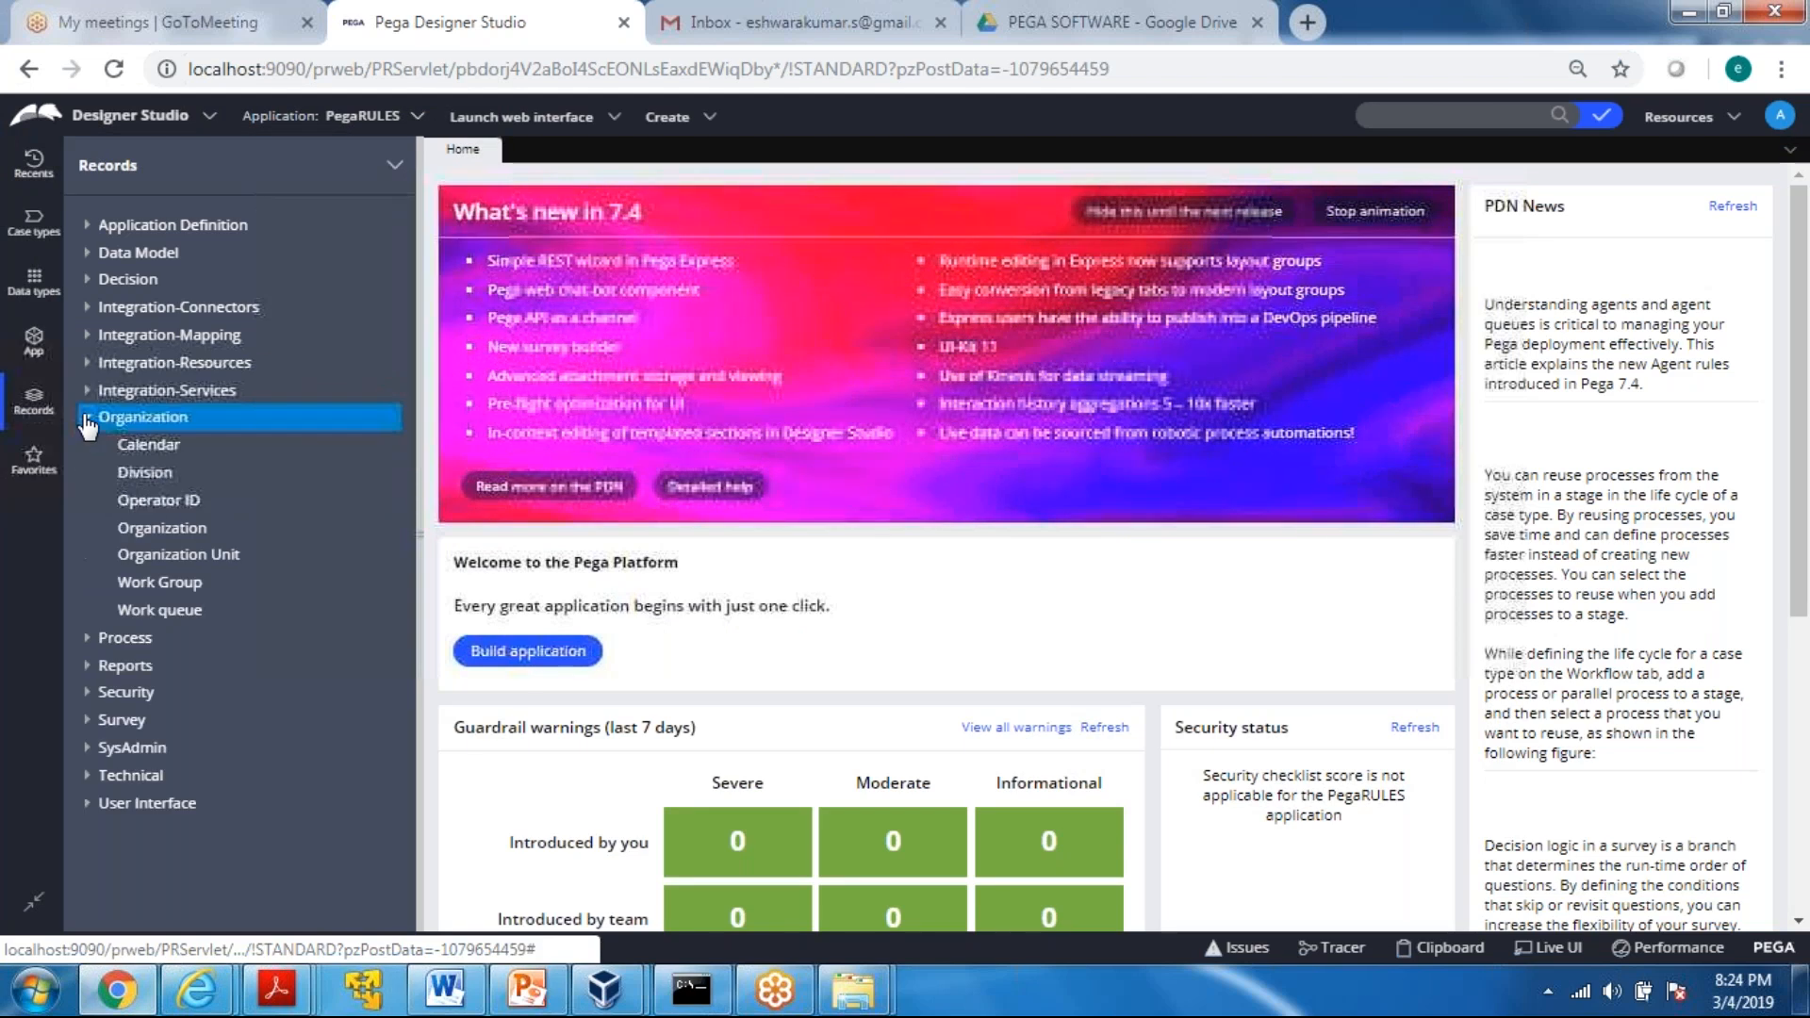
click(150, 500)
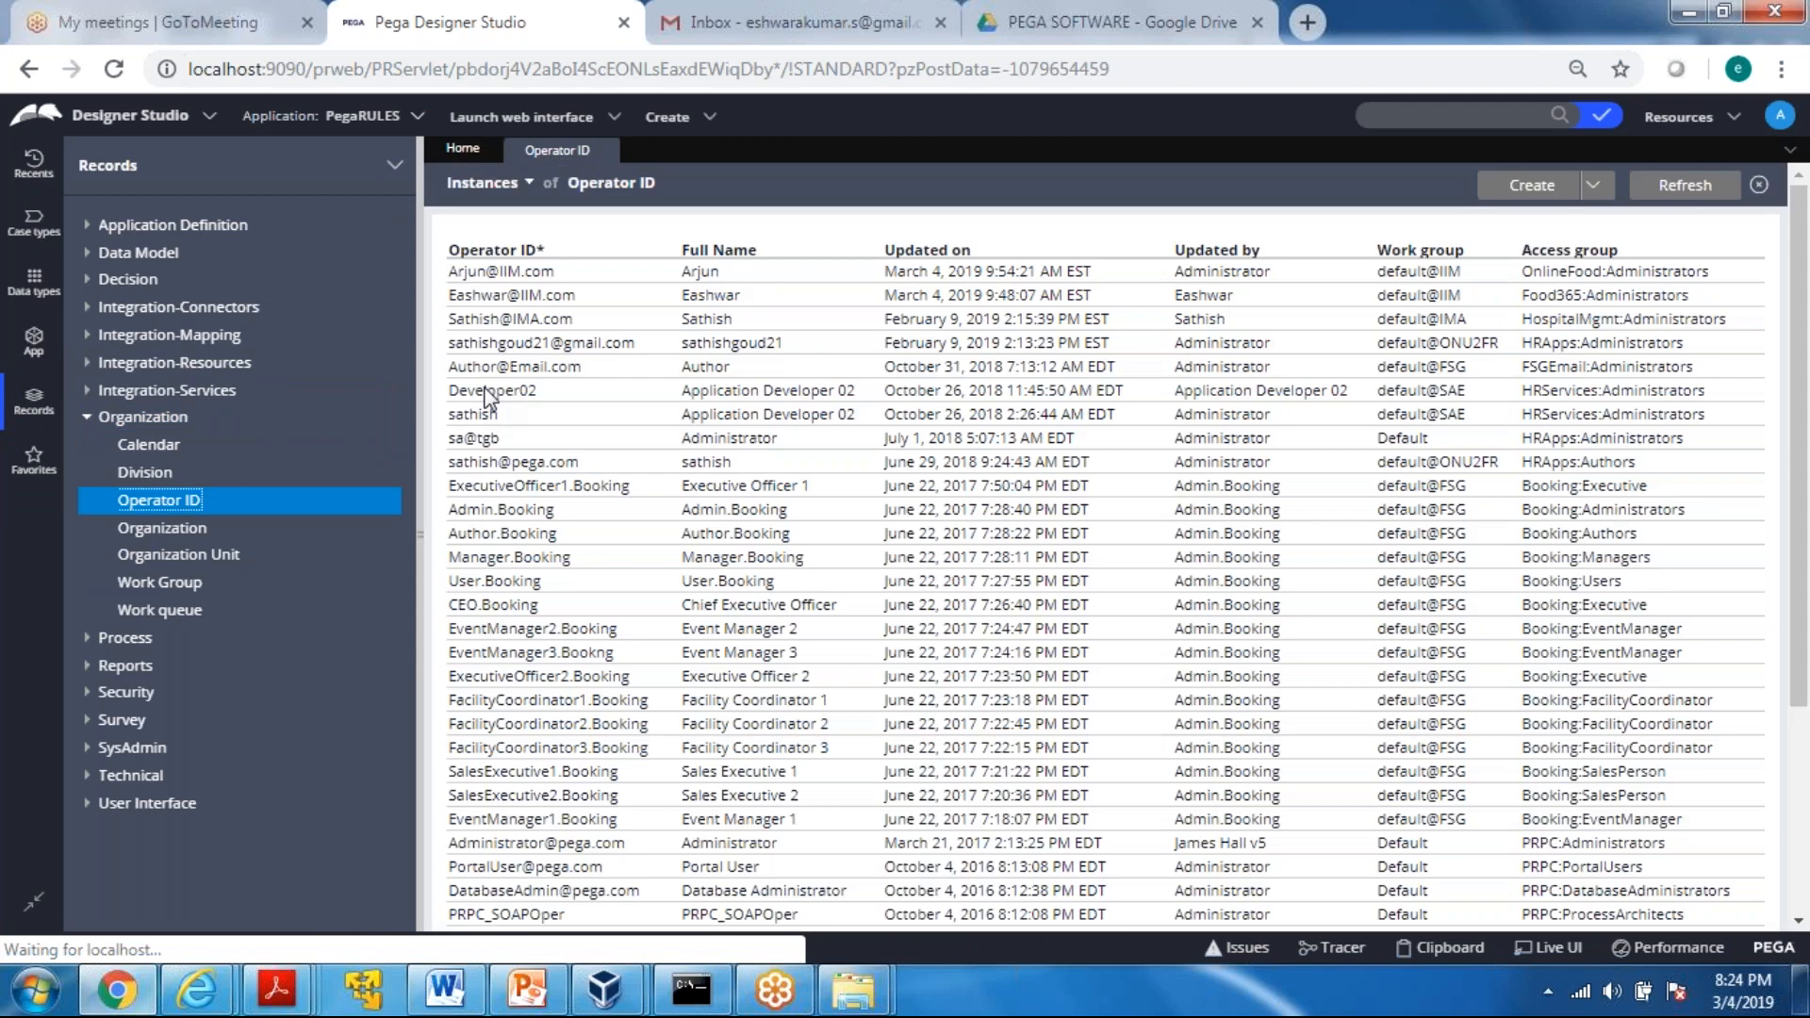
click(472, 395)
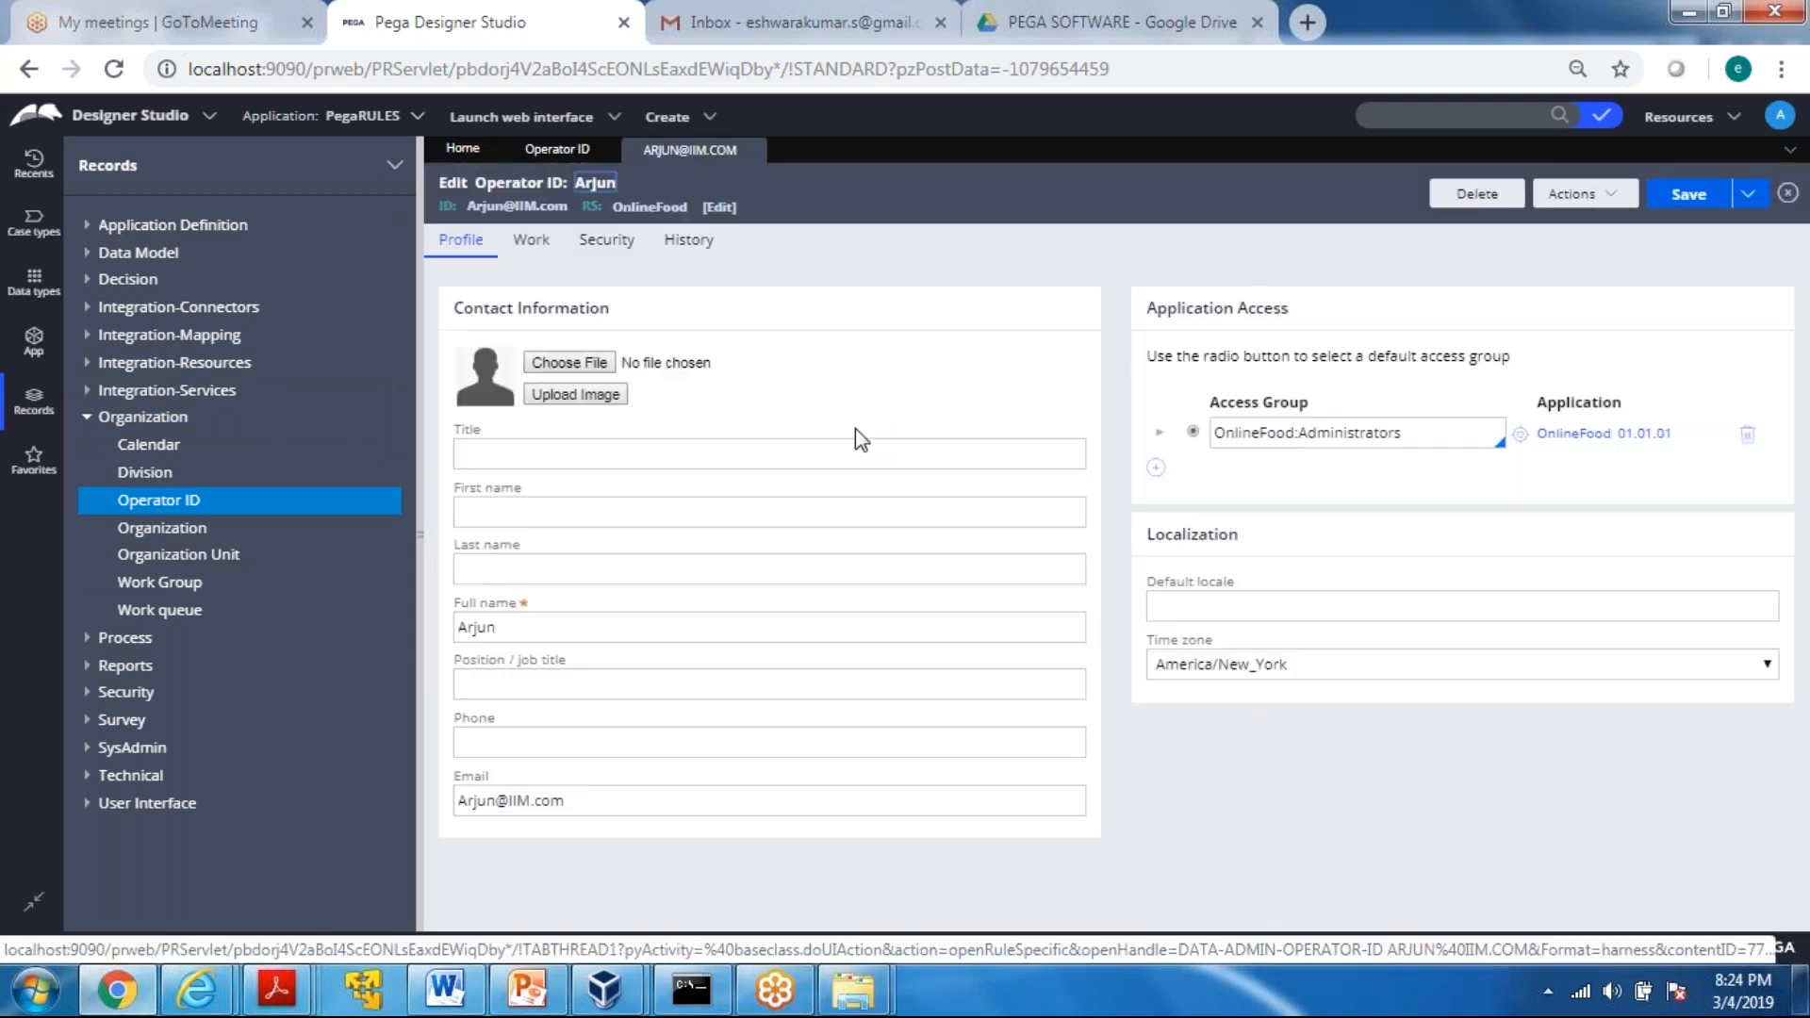
click(599, 247)
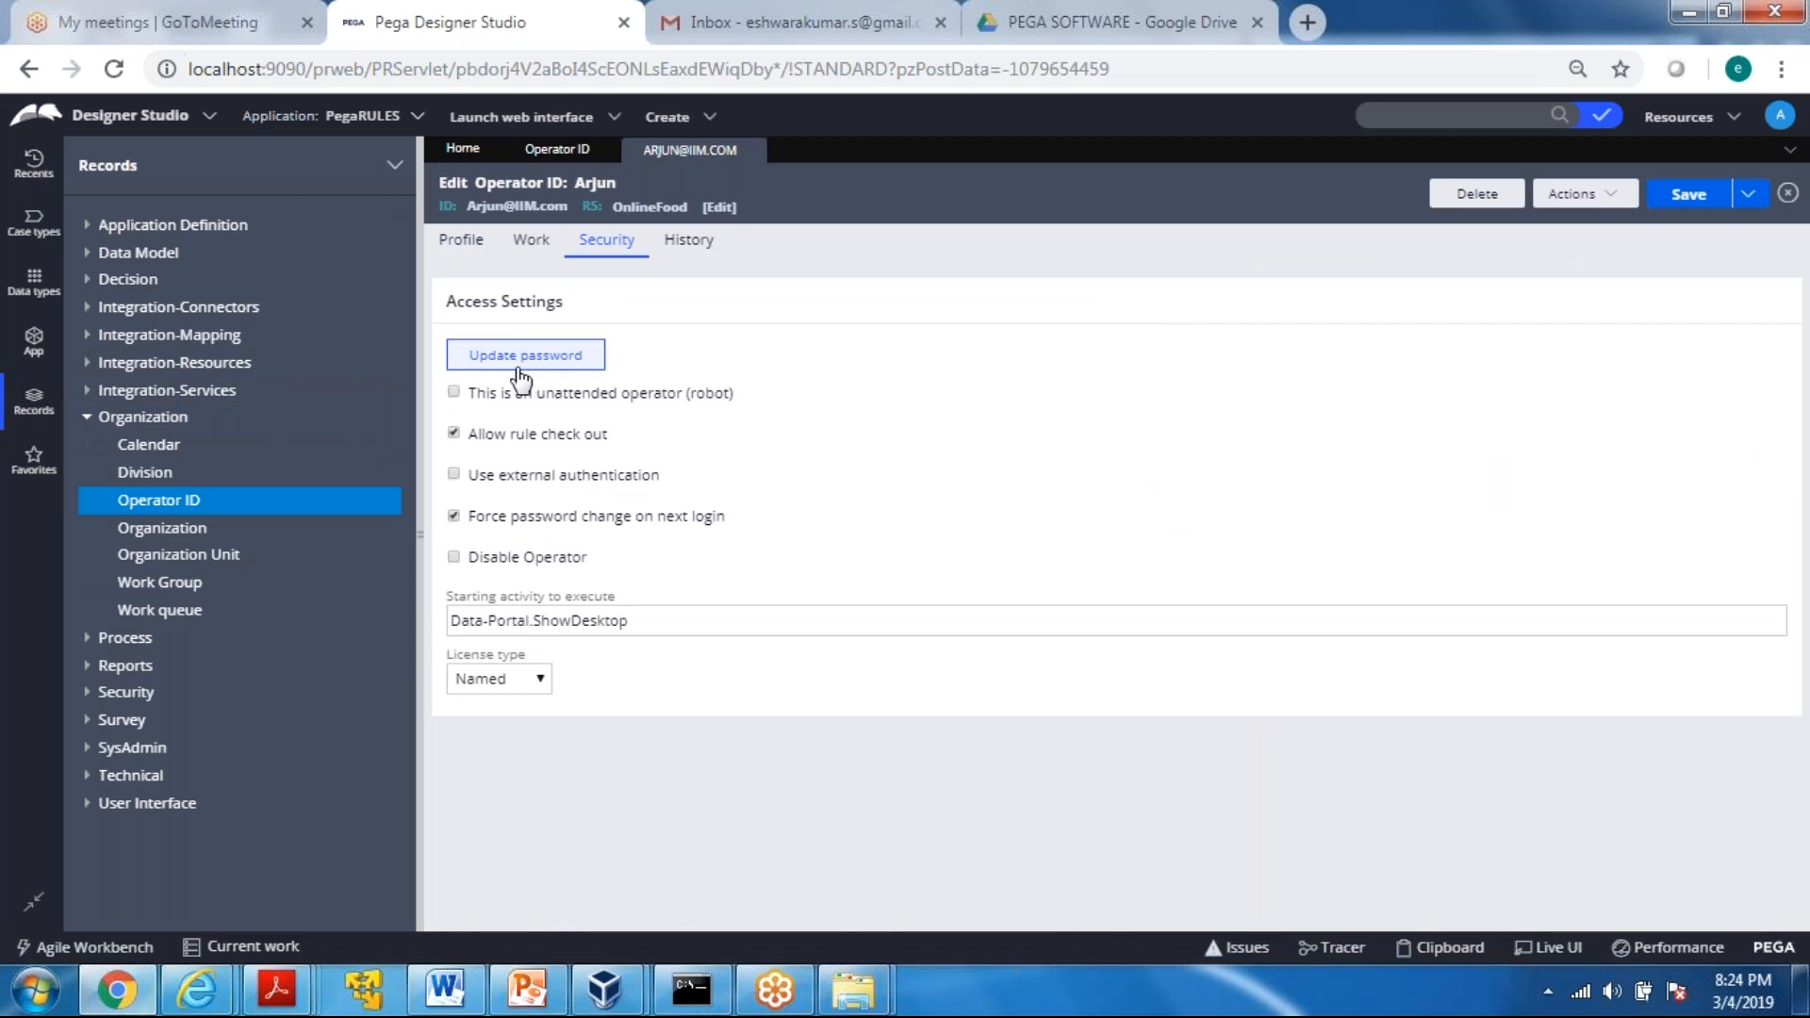
Update the operator's password by entering the new and confirmation passwords, and save the operator record
click(522, 372)
text(rules)
key(Tab)
text(rules)
key(BackSpace)
key(BackSpace)
key(BackSpace)
key(BackSpace)
key(BackSpace)
text(rules)
click(1385, 637)
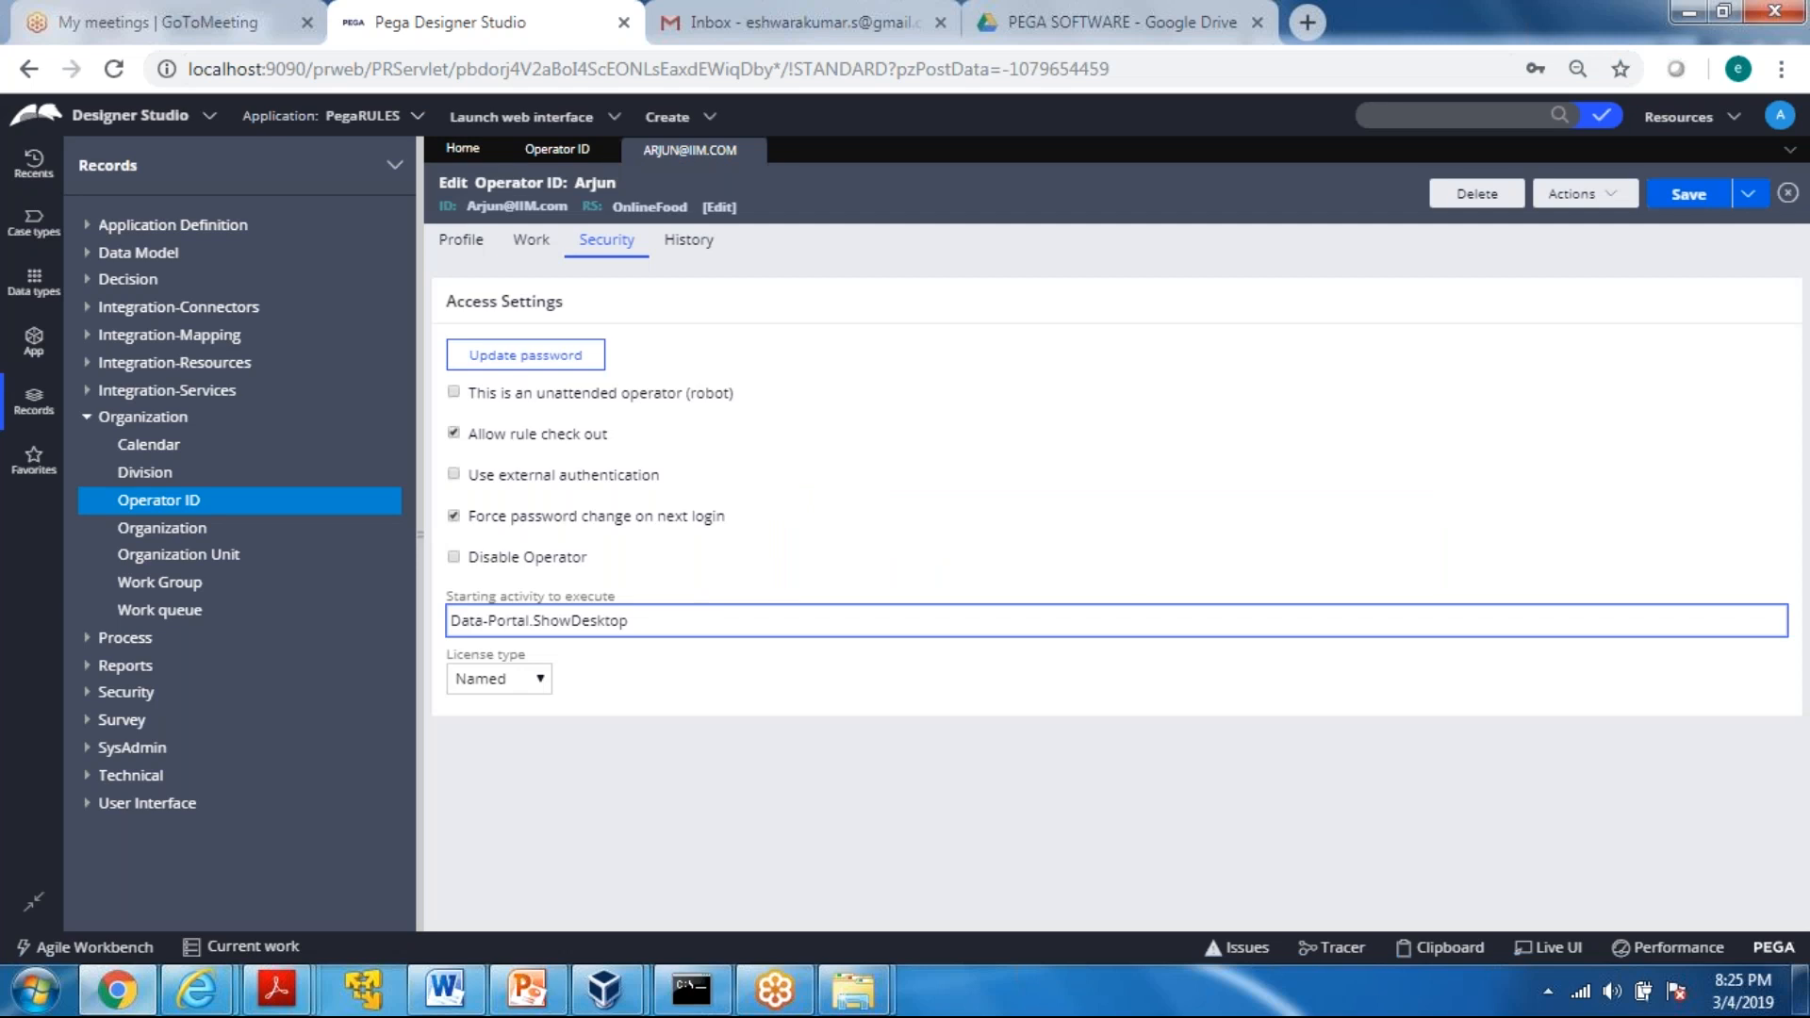
click(1687, 193)
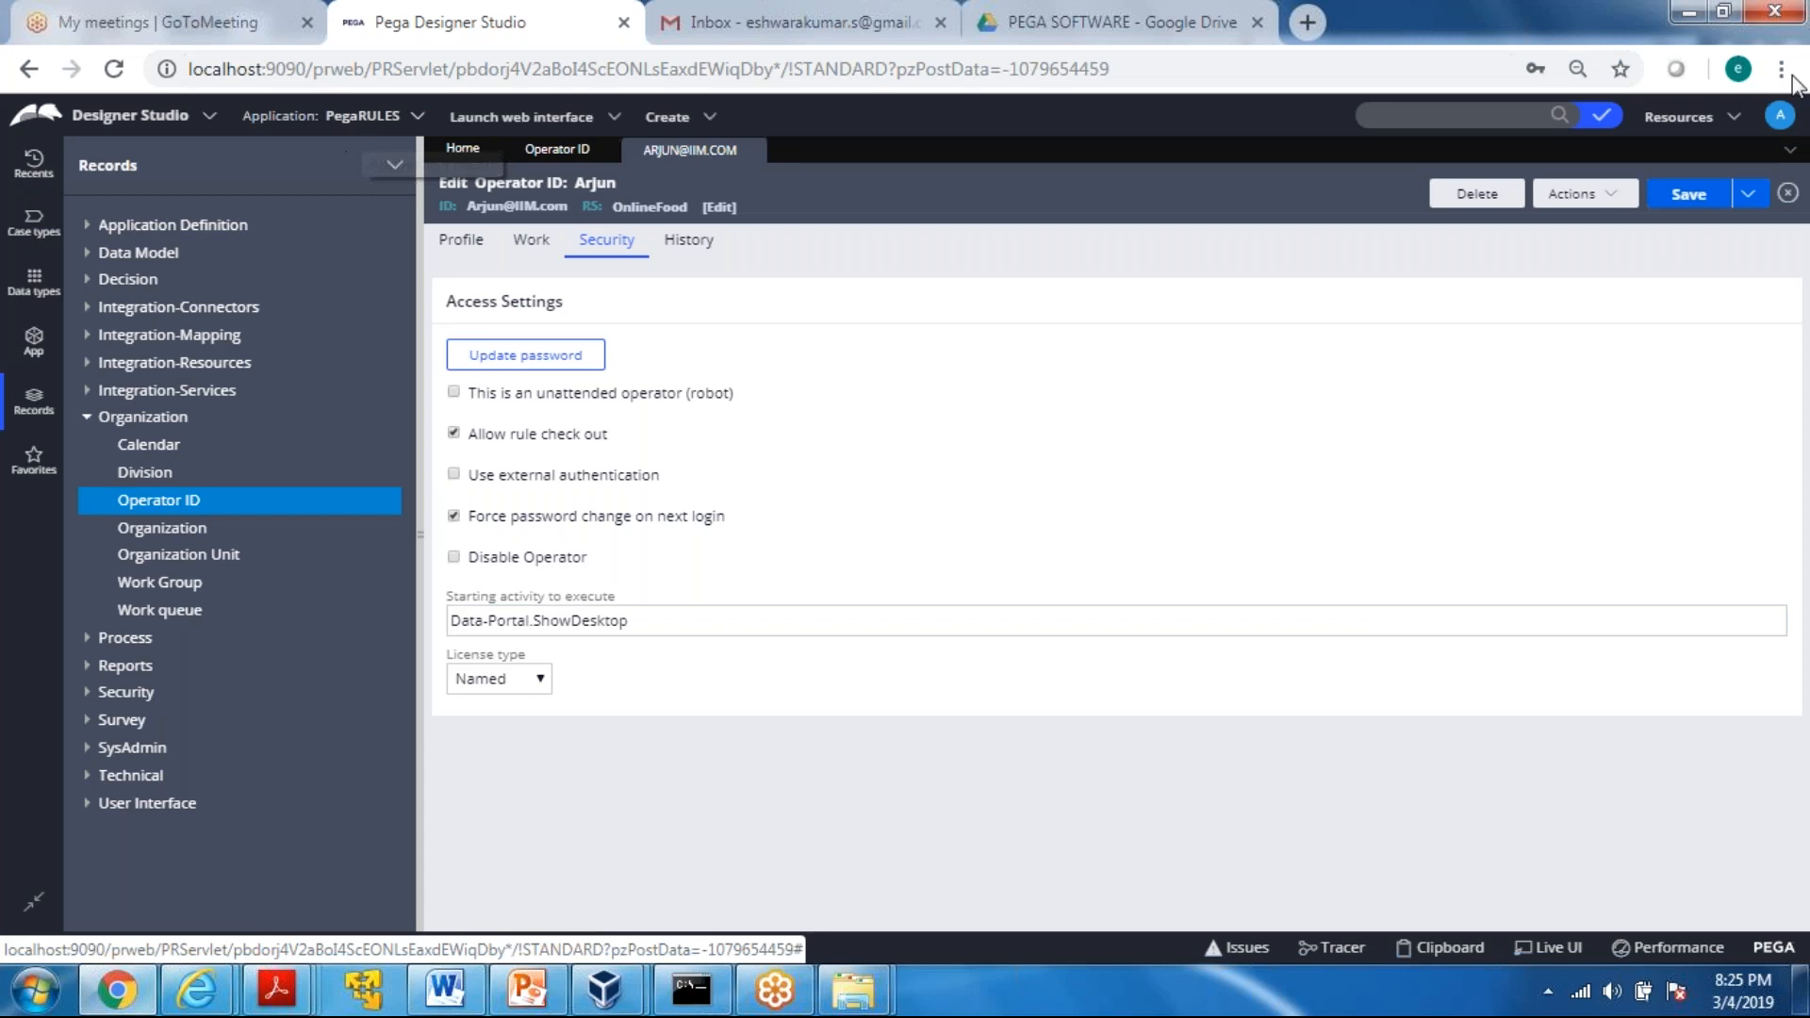
Log off from the current session and enter the new OnlineFood administrator's user name on the login form
click(1782, 125)
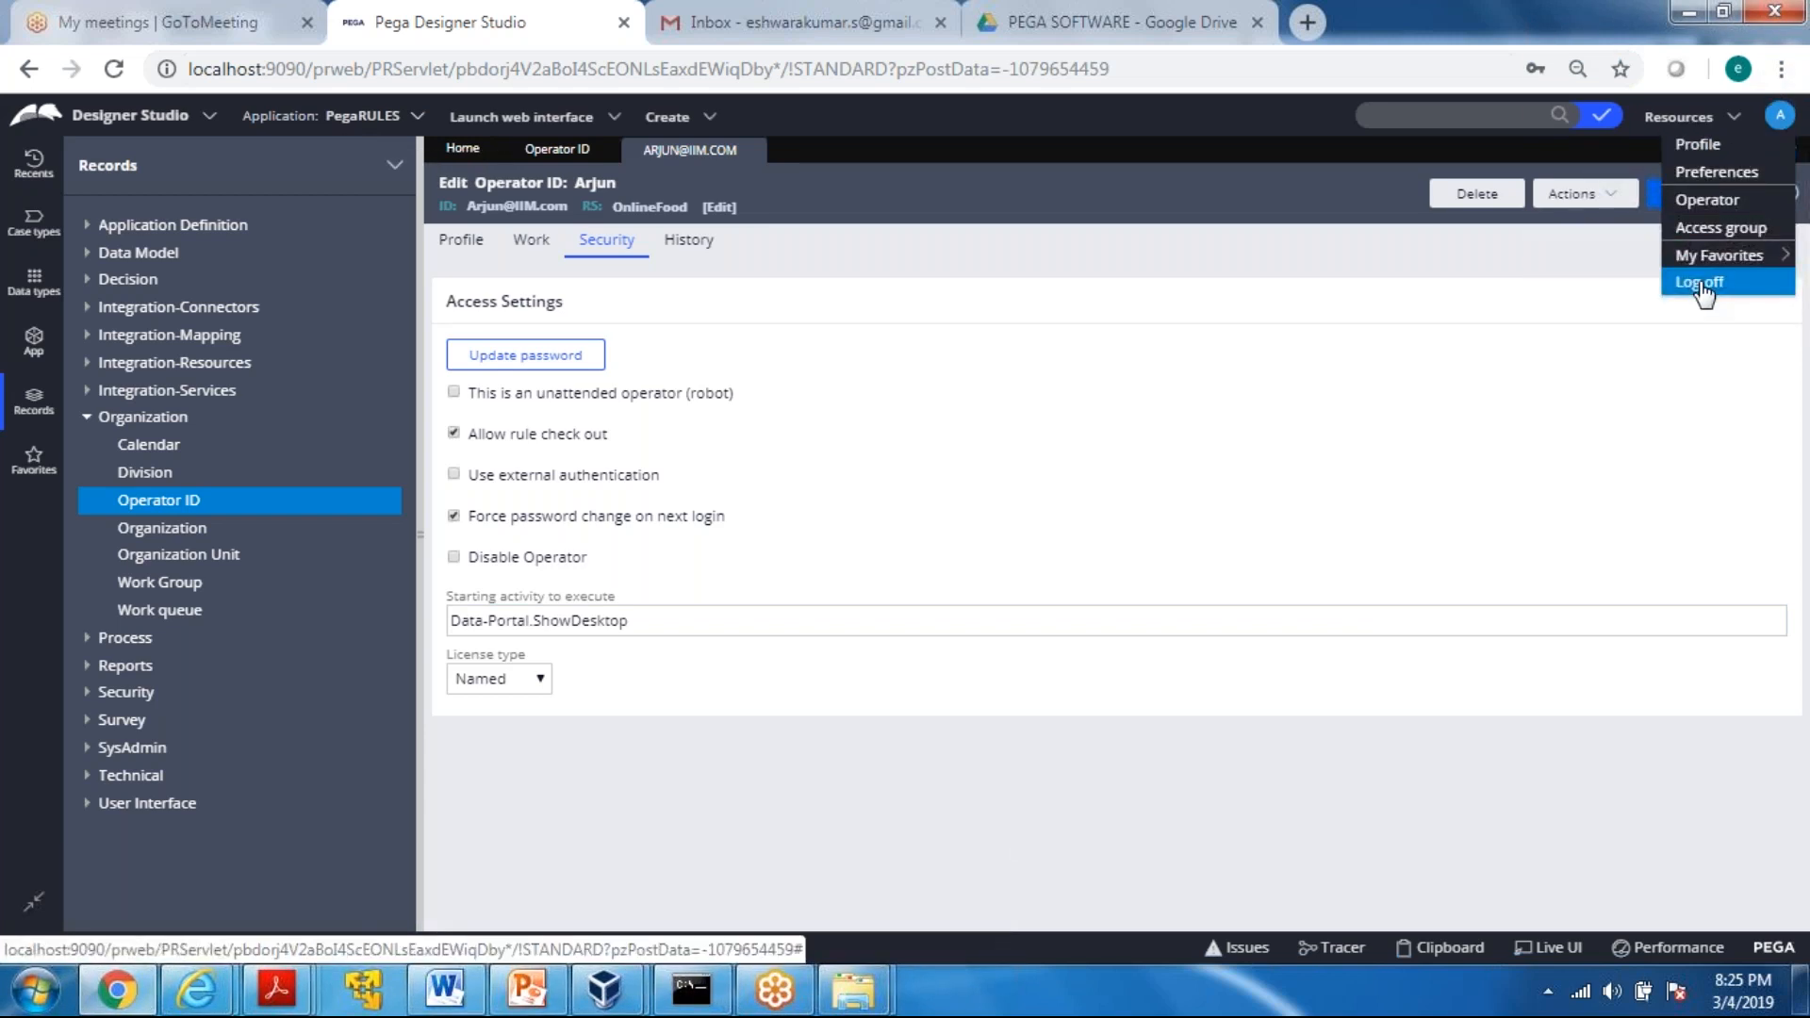
click(1702, 291)
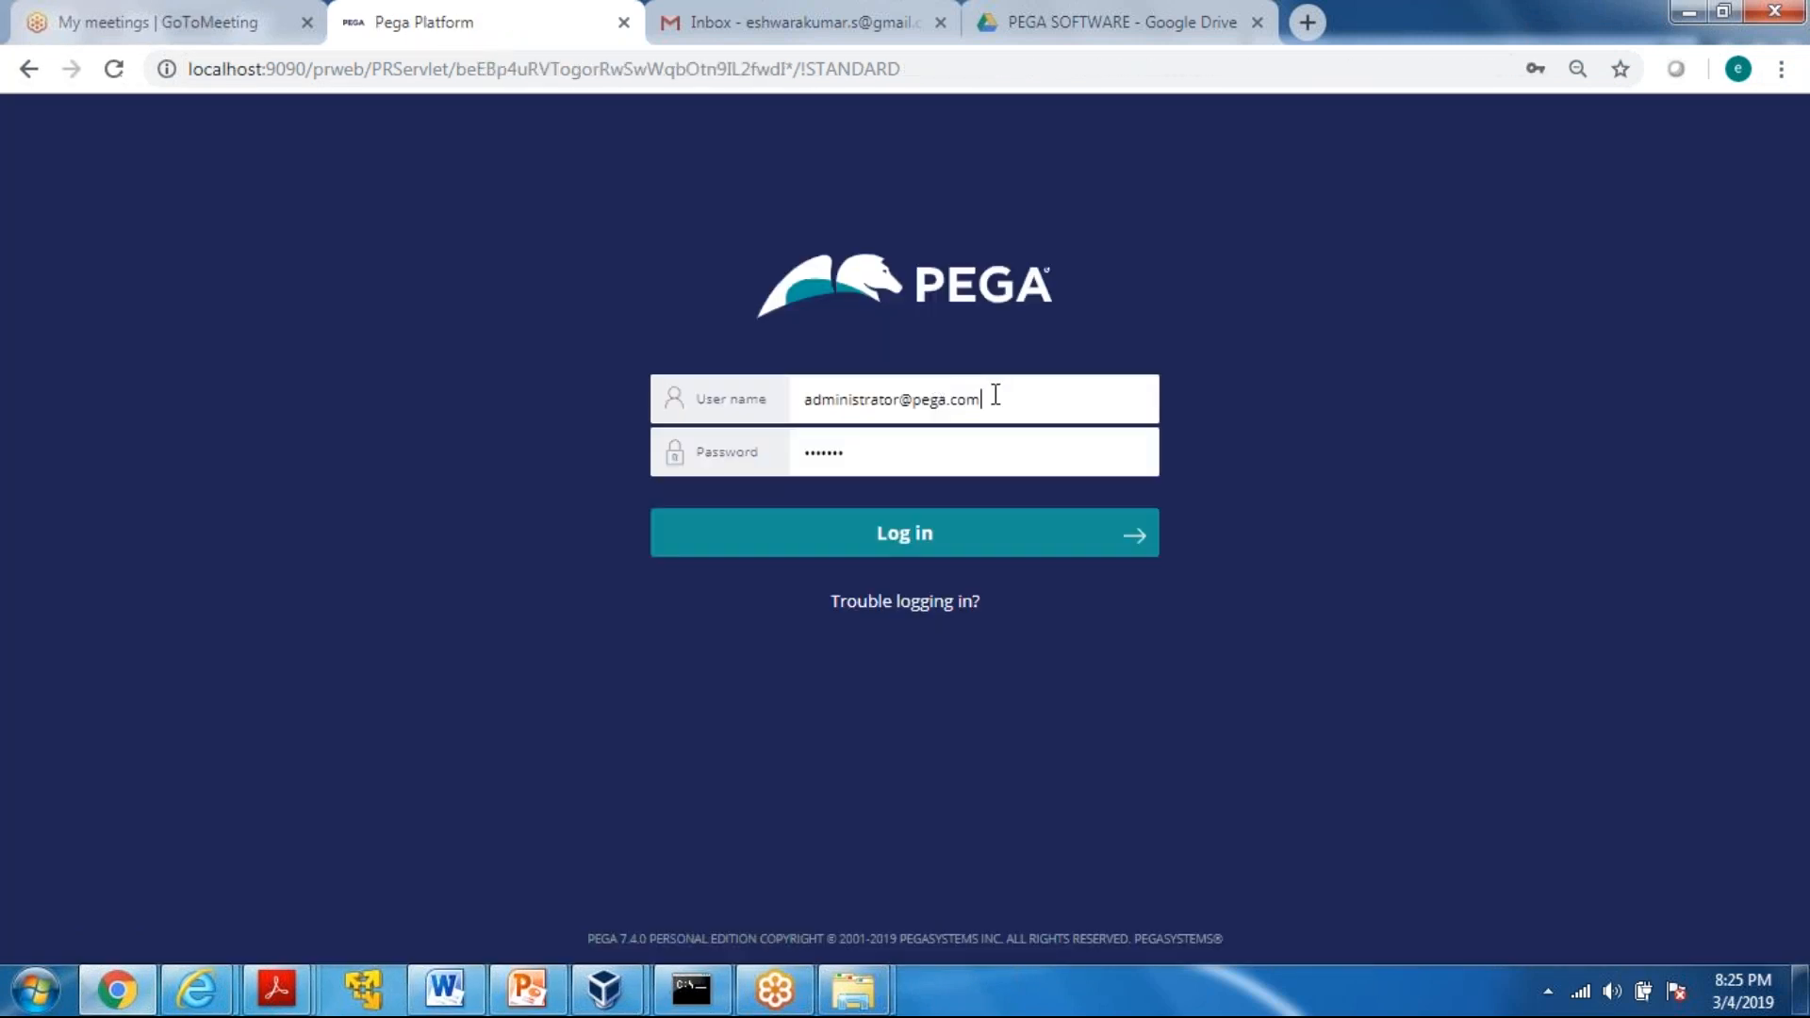
click(996, 394)
key(BackSpace)
key(BackSpace)
key(BackSpace)
key(BackSpace)
key(BackSpace)
key(BackSpace)
key(BackSpace)
key(BackSpace)
key(BackSpace)
key(BackSpace)
key(BackSpace)
key(BackSpace)
key(BackSpace)
key(BackSpace)
key(BackSpace)
key(BackSpace)
key(BackSpace)
key(BackSpace)
key(BackSpace)
key(BackSpace)
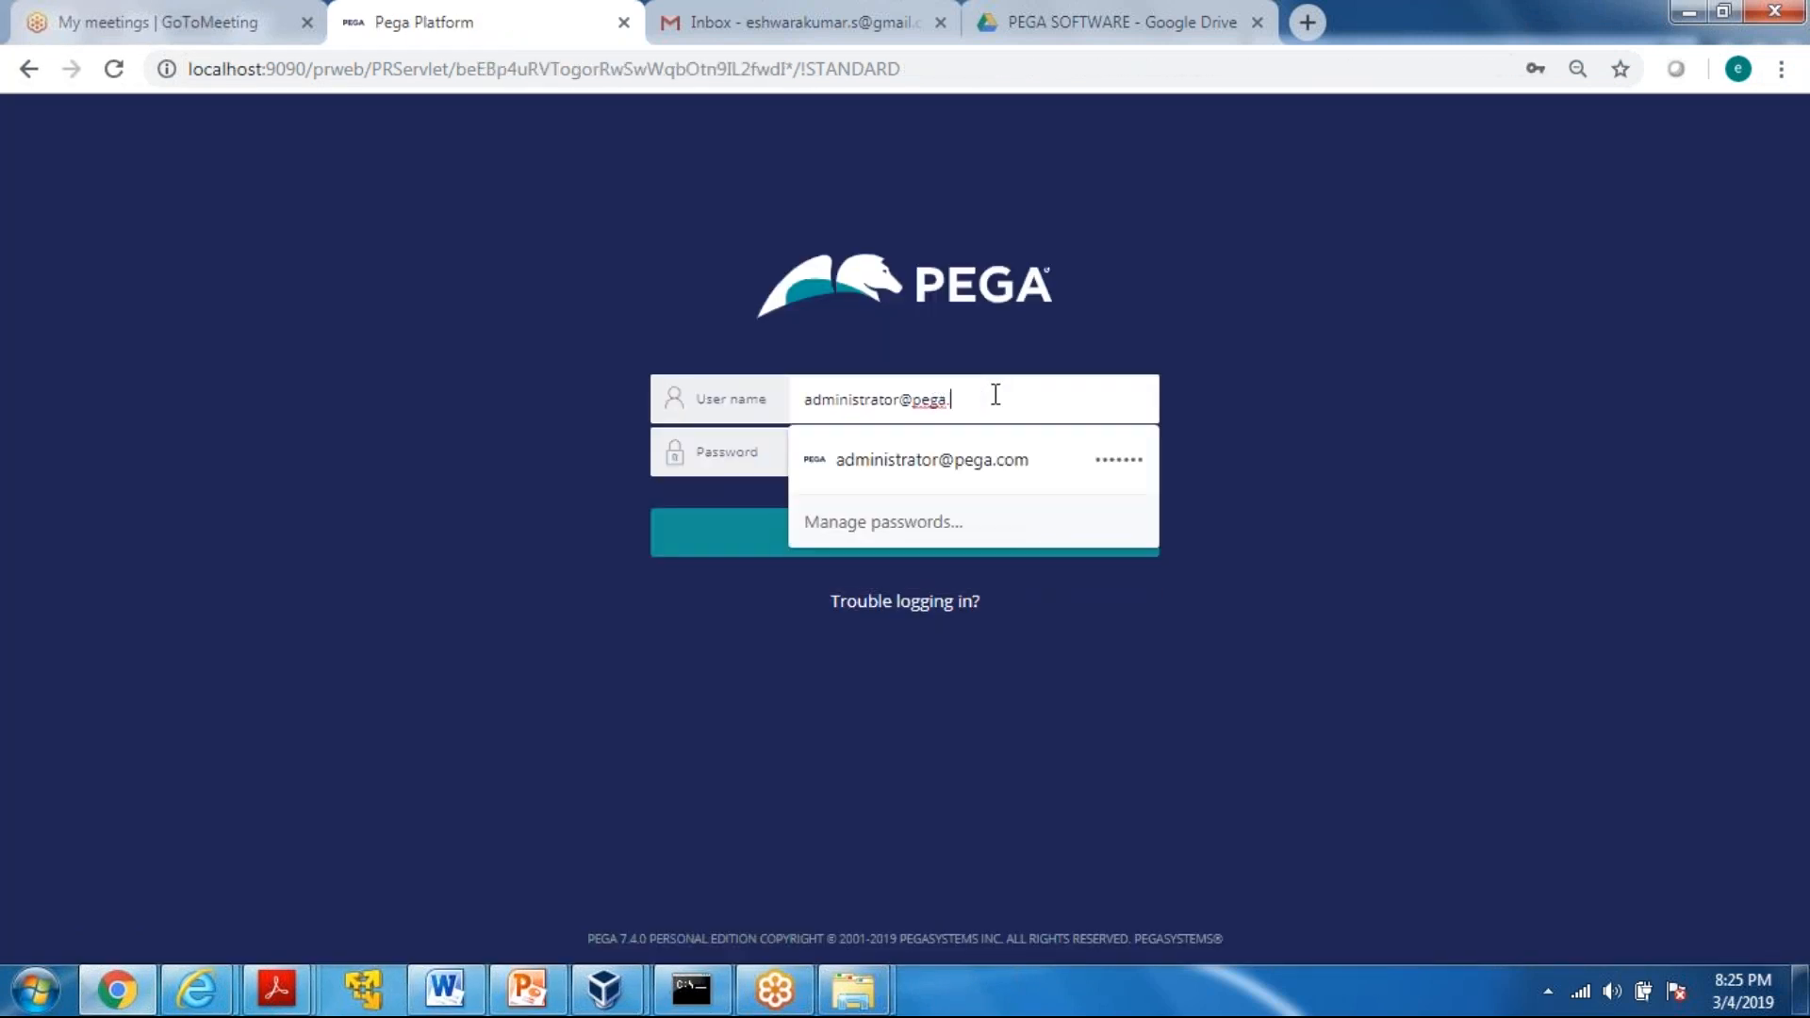
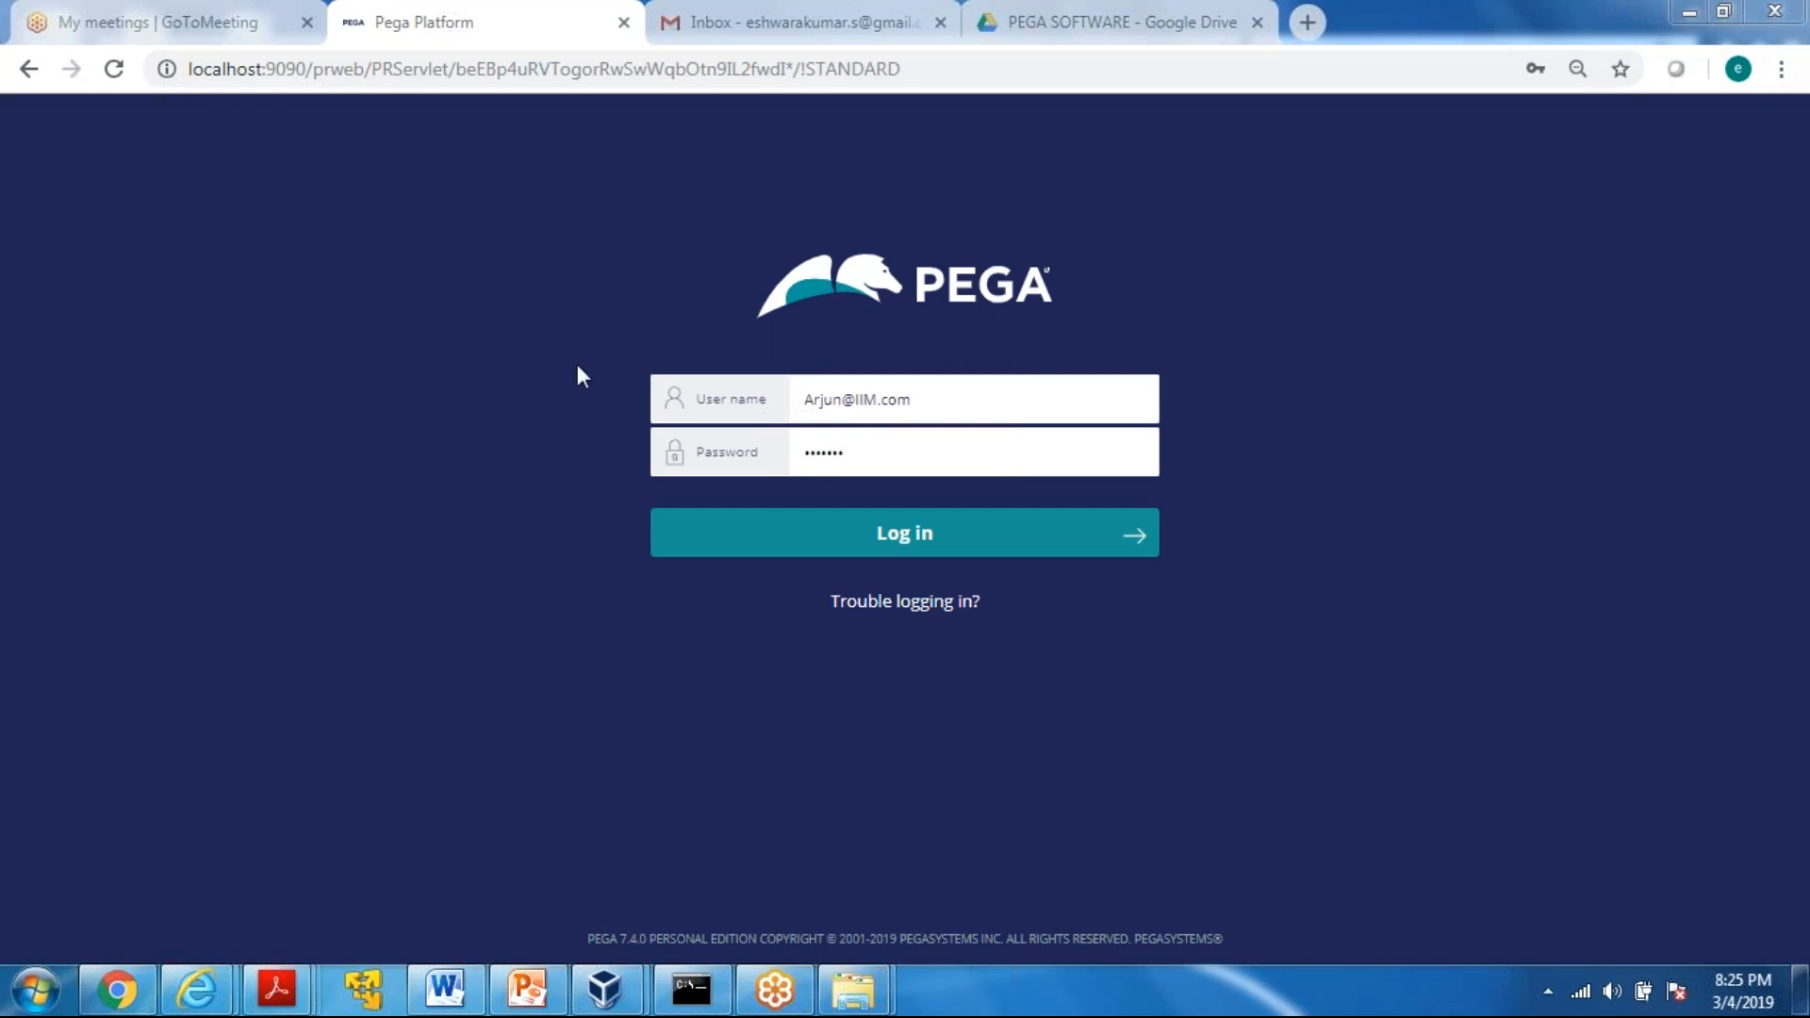
Replace the prefilled password with the new administrator's password and log in
click(866, 449)
key(BackSpace)
key(BackSpace)
key(BackSpace)
key(BackSpace)
key(BackSpace)
key(BackSpace)
key(BackSpace)
text(•••••)
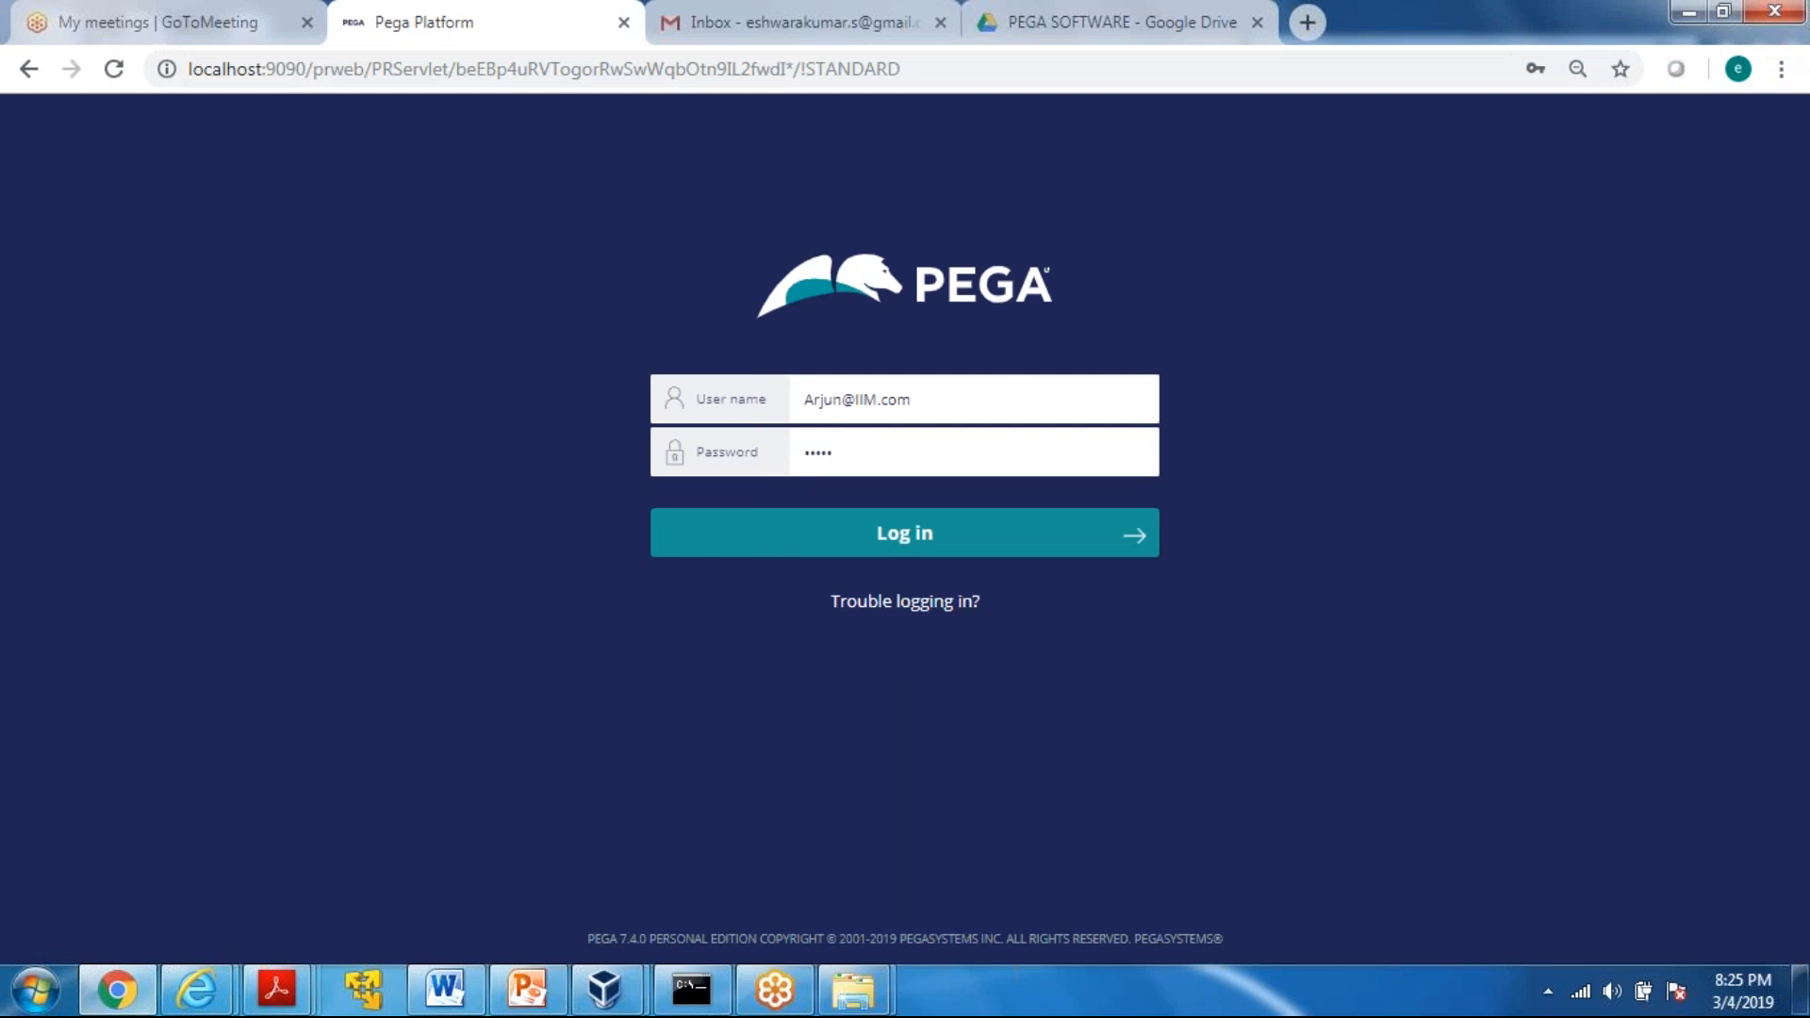
click(900, 554)
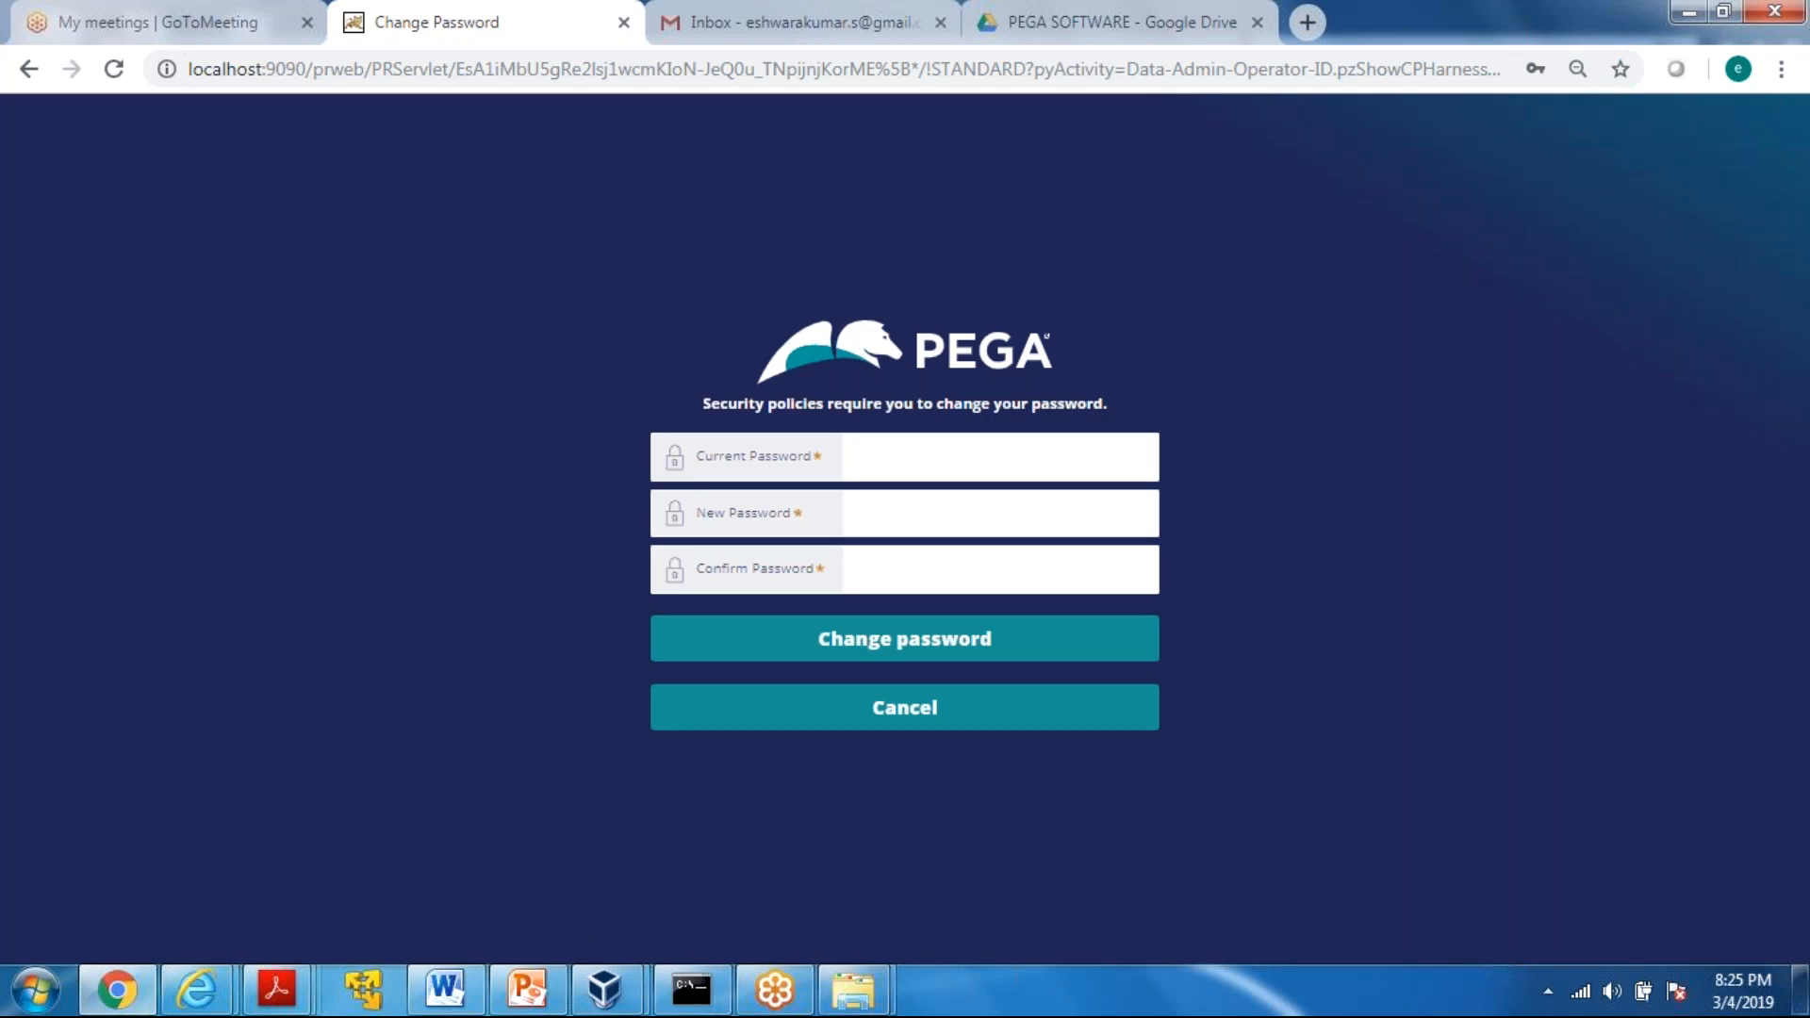
Change the administrator's password by entering the current password, the new password and its confirmation
click(879, 456)
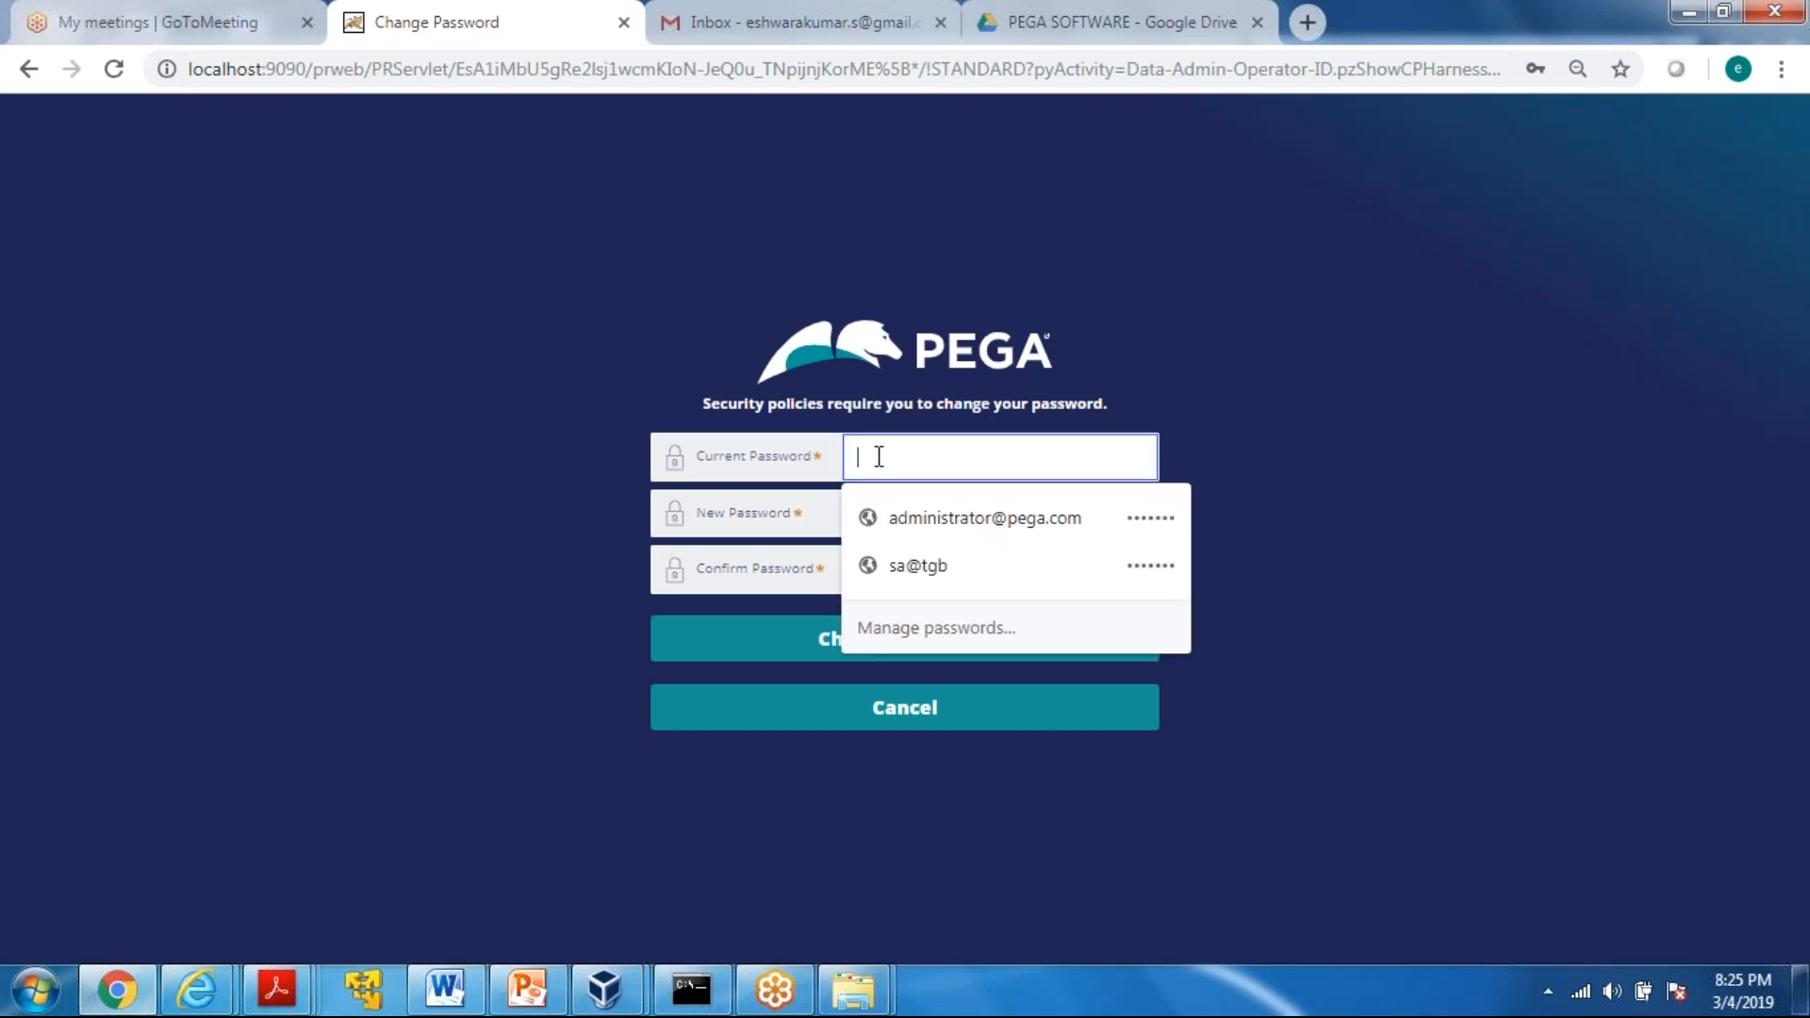
click(363, 399)
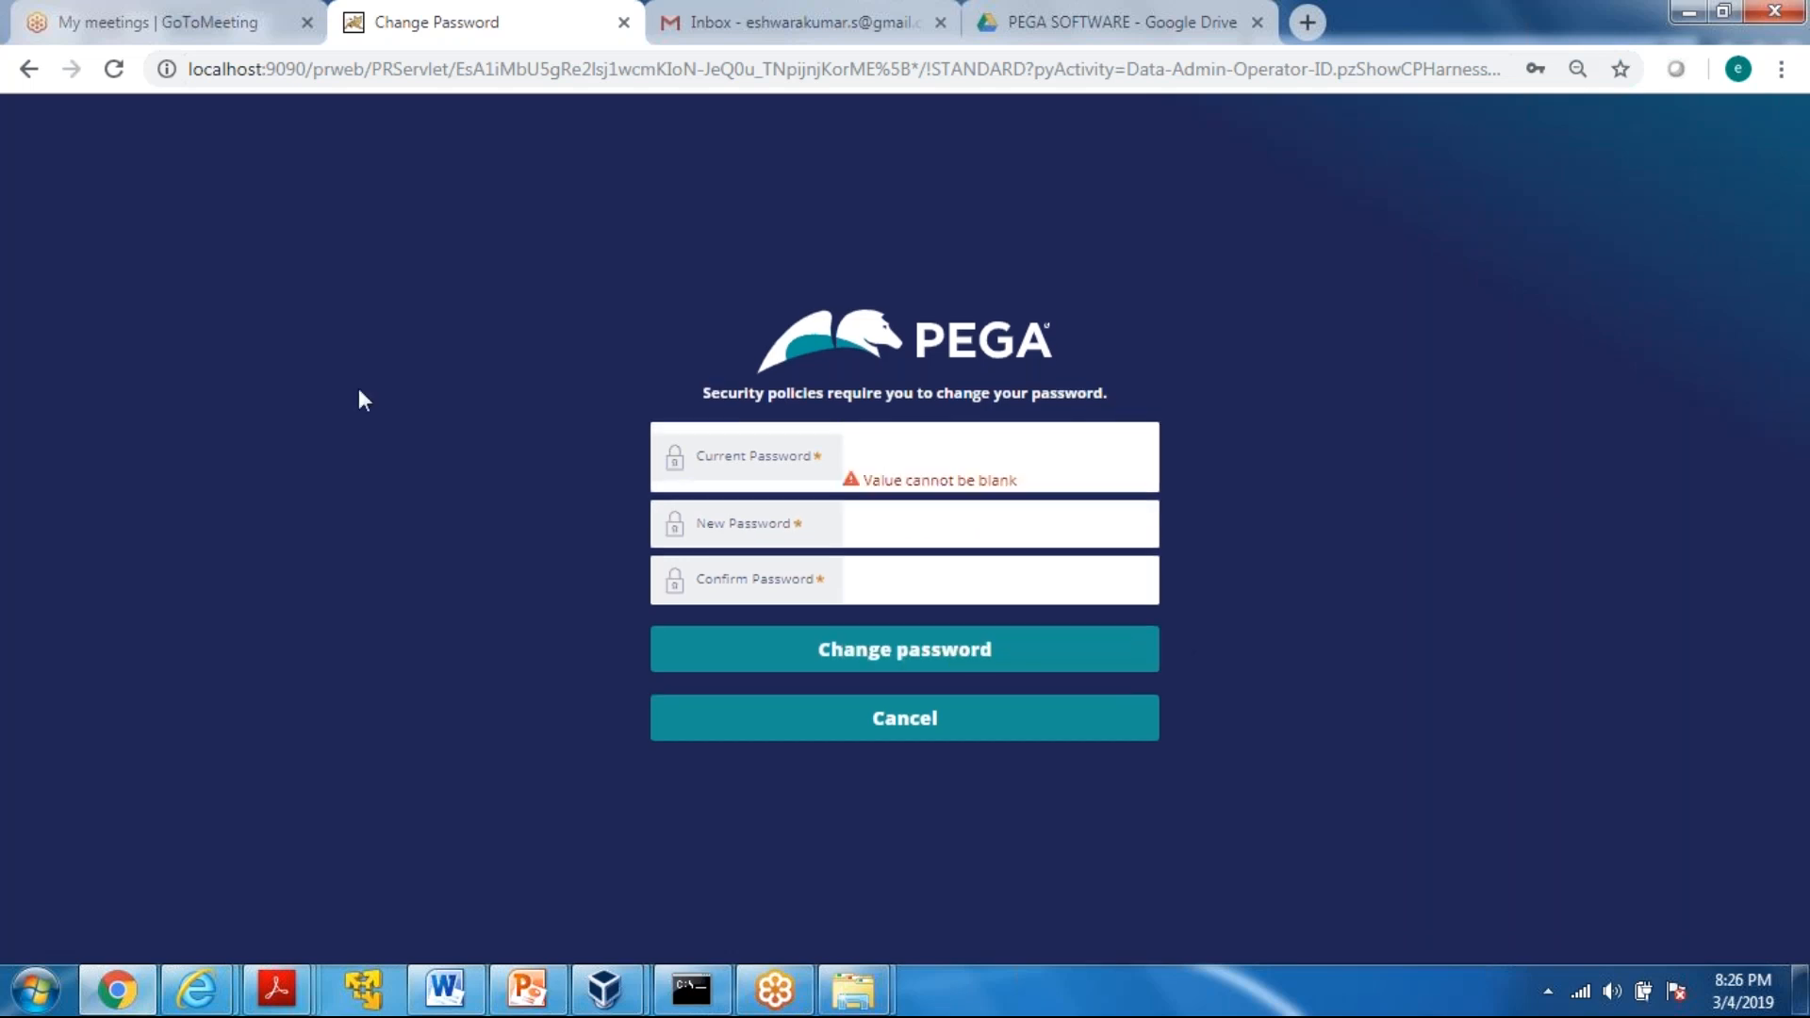
click(871, 463)
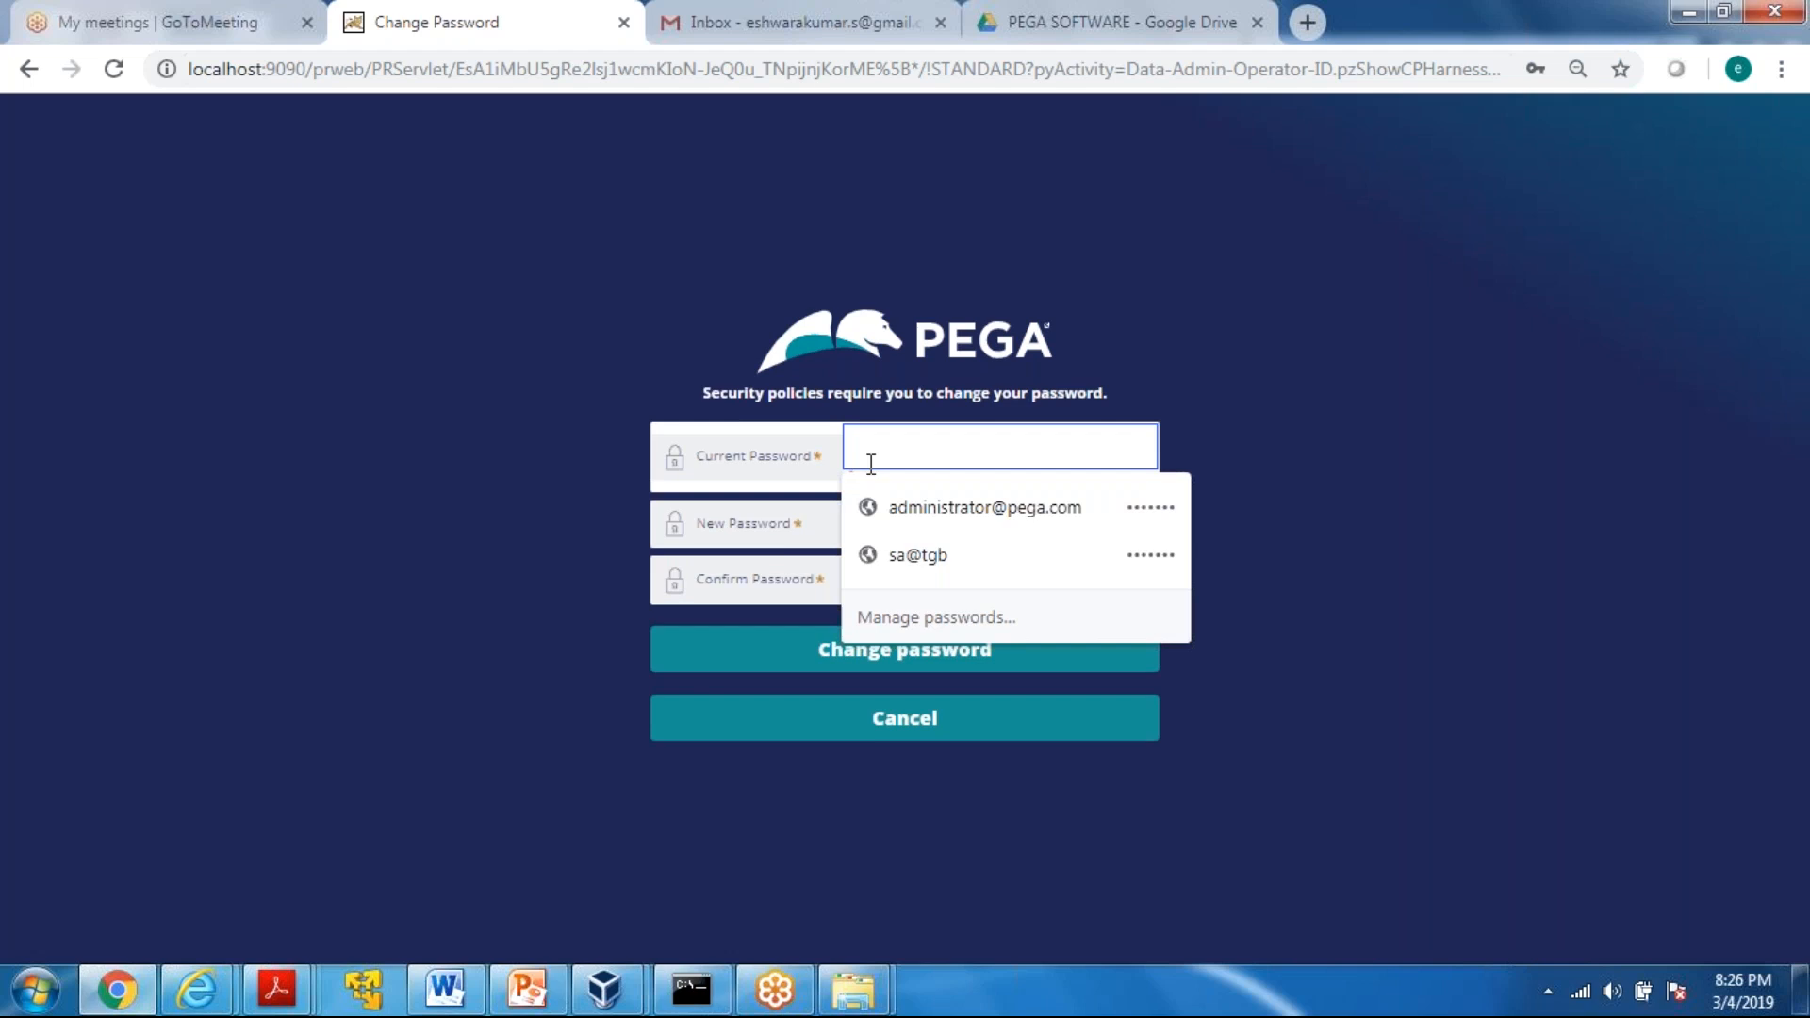
text(•••••)
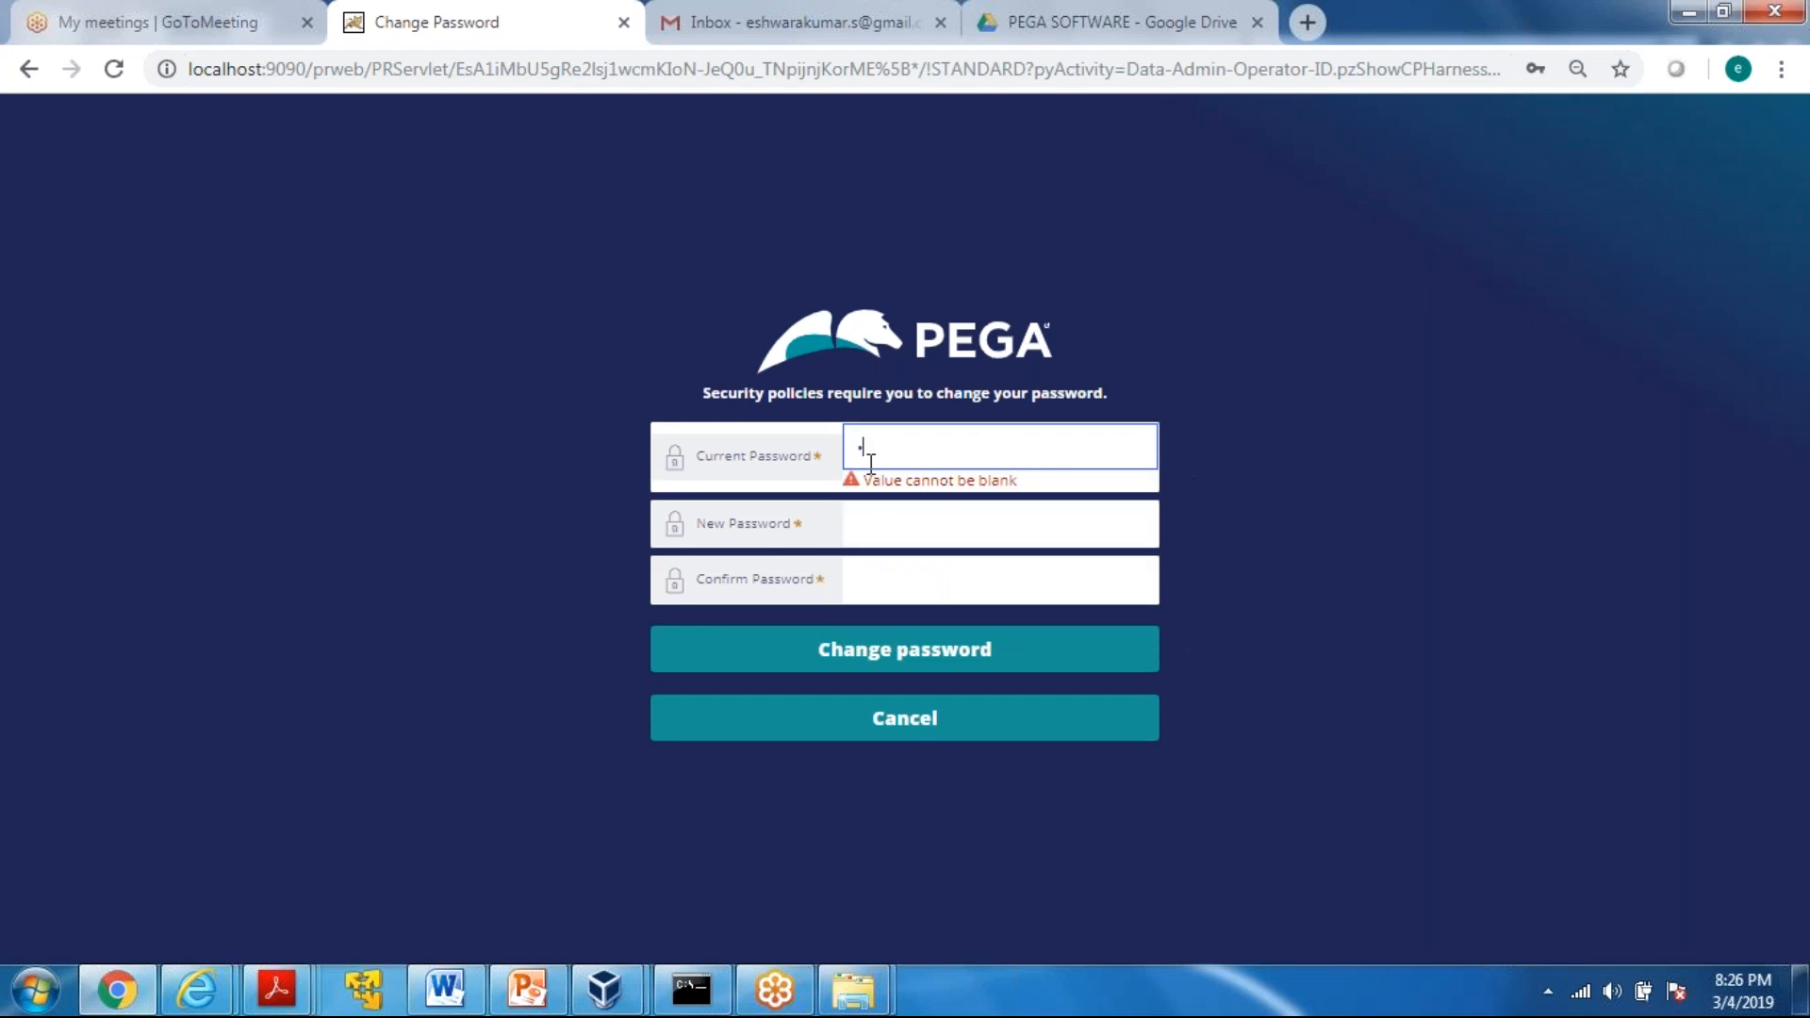
key(Tab)
text(•••••)
key(Tab)
text(•••••)
click(858, 648)
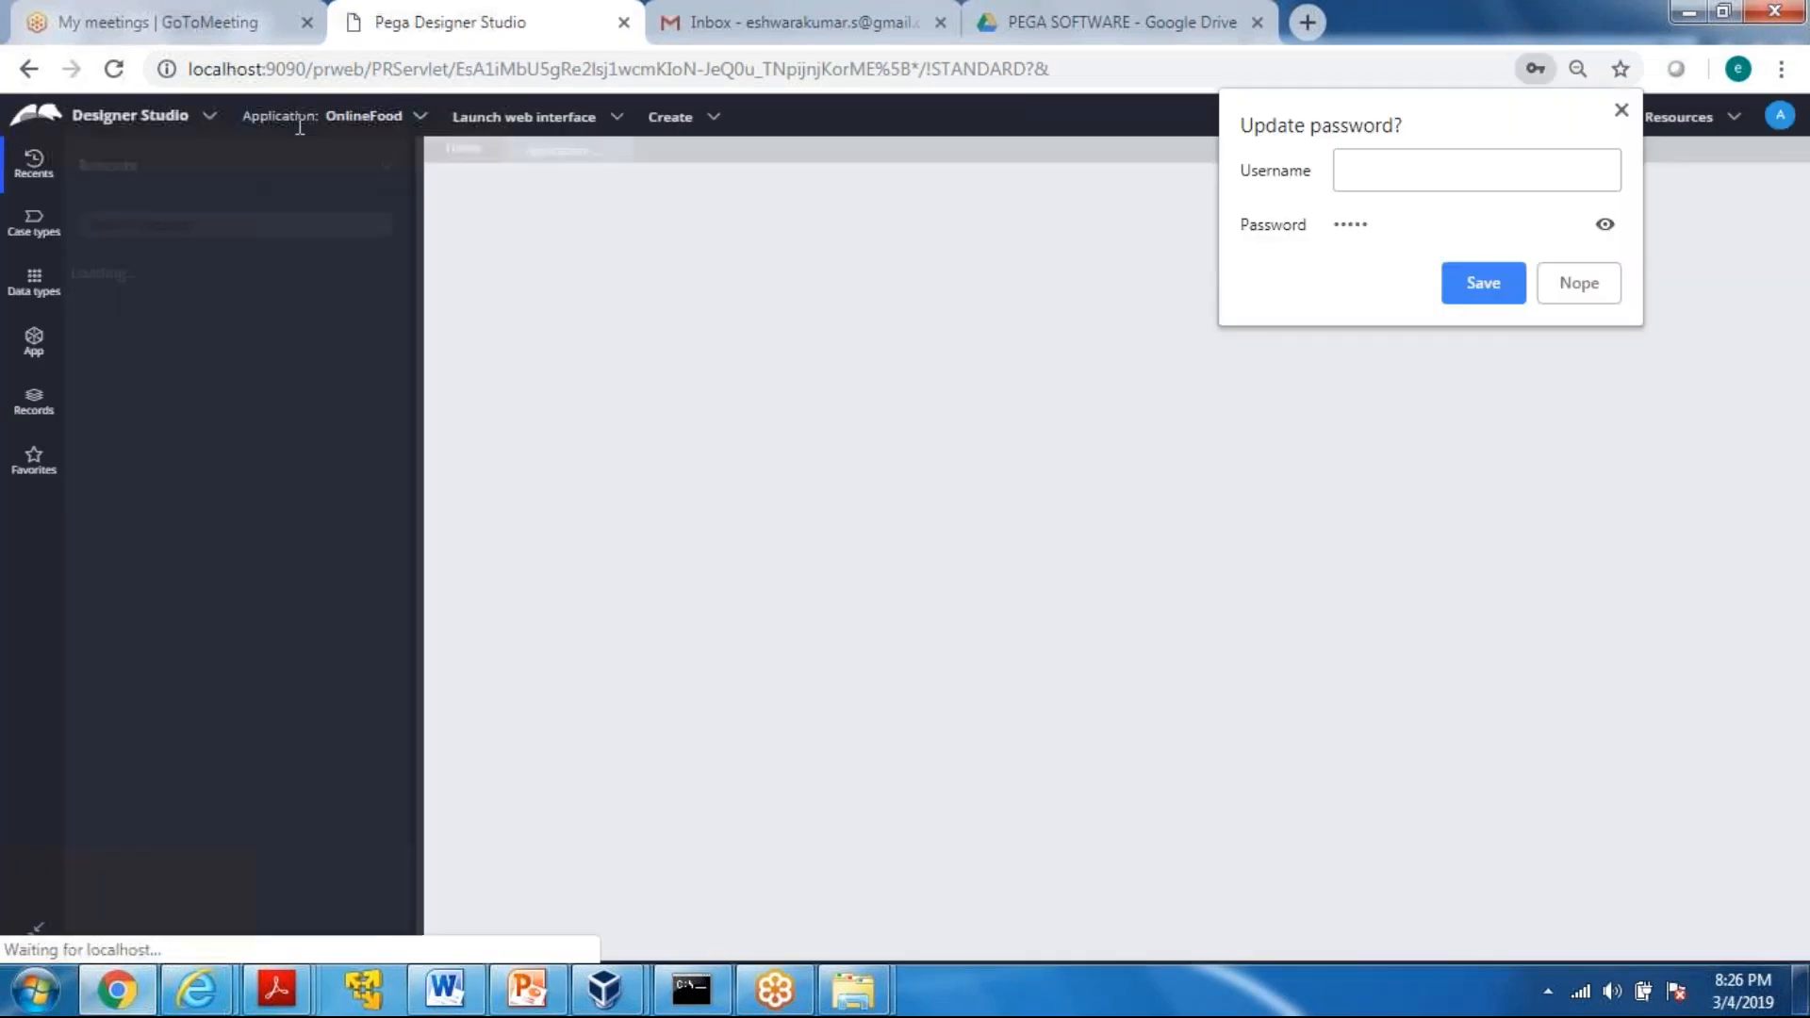
Check which application is active and open the OnlineFood application's definition
drag(323, 111, 413, 125)
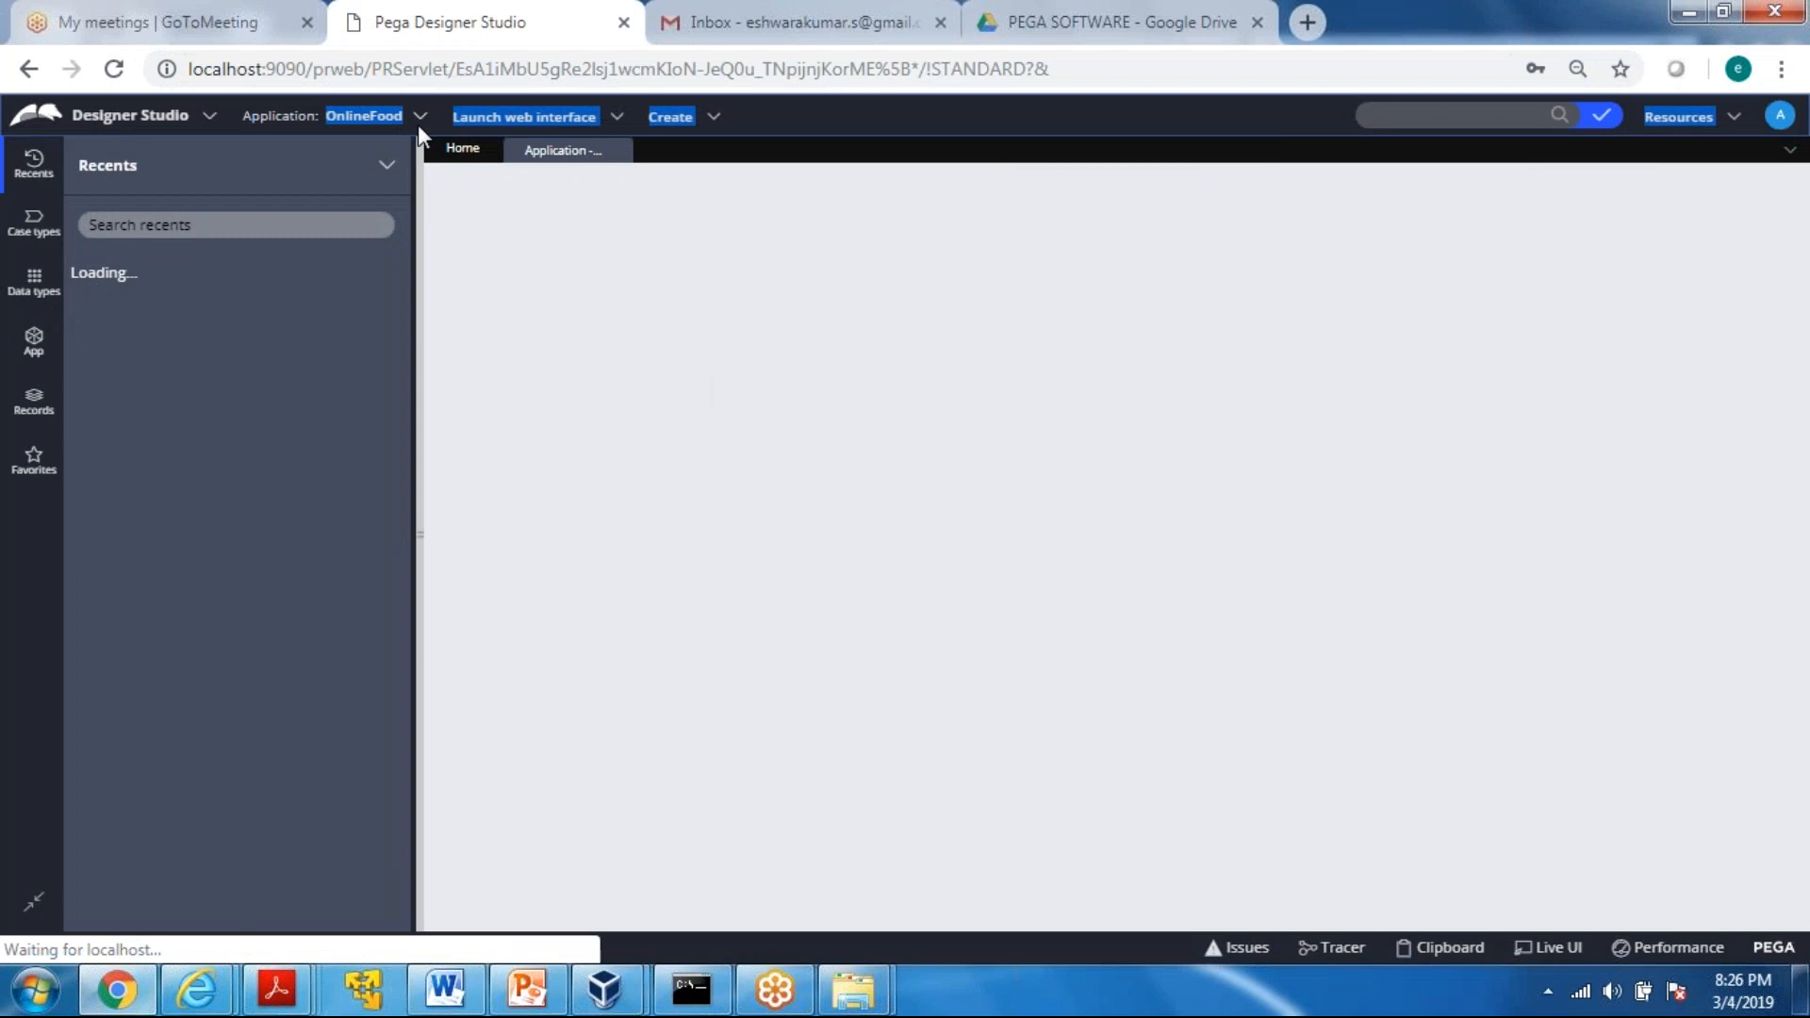
click(322, 119)
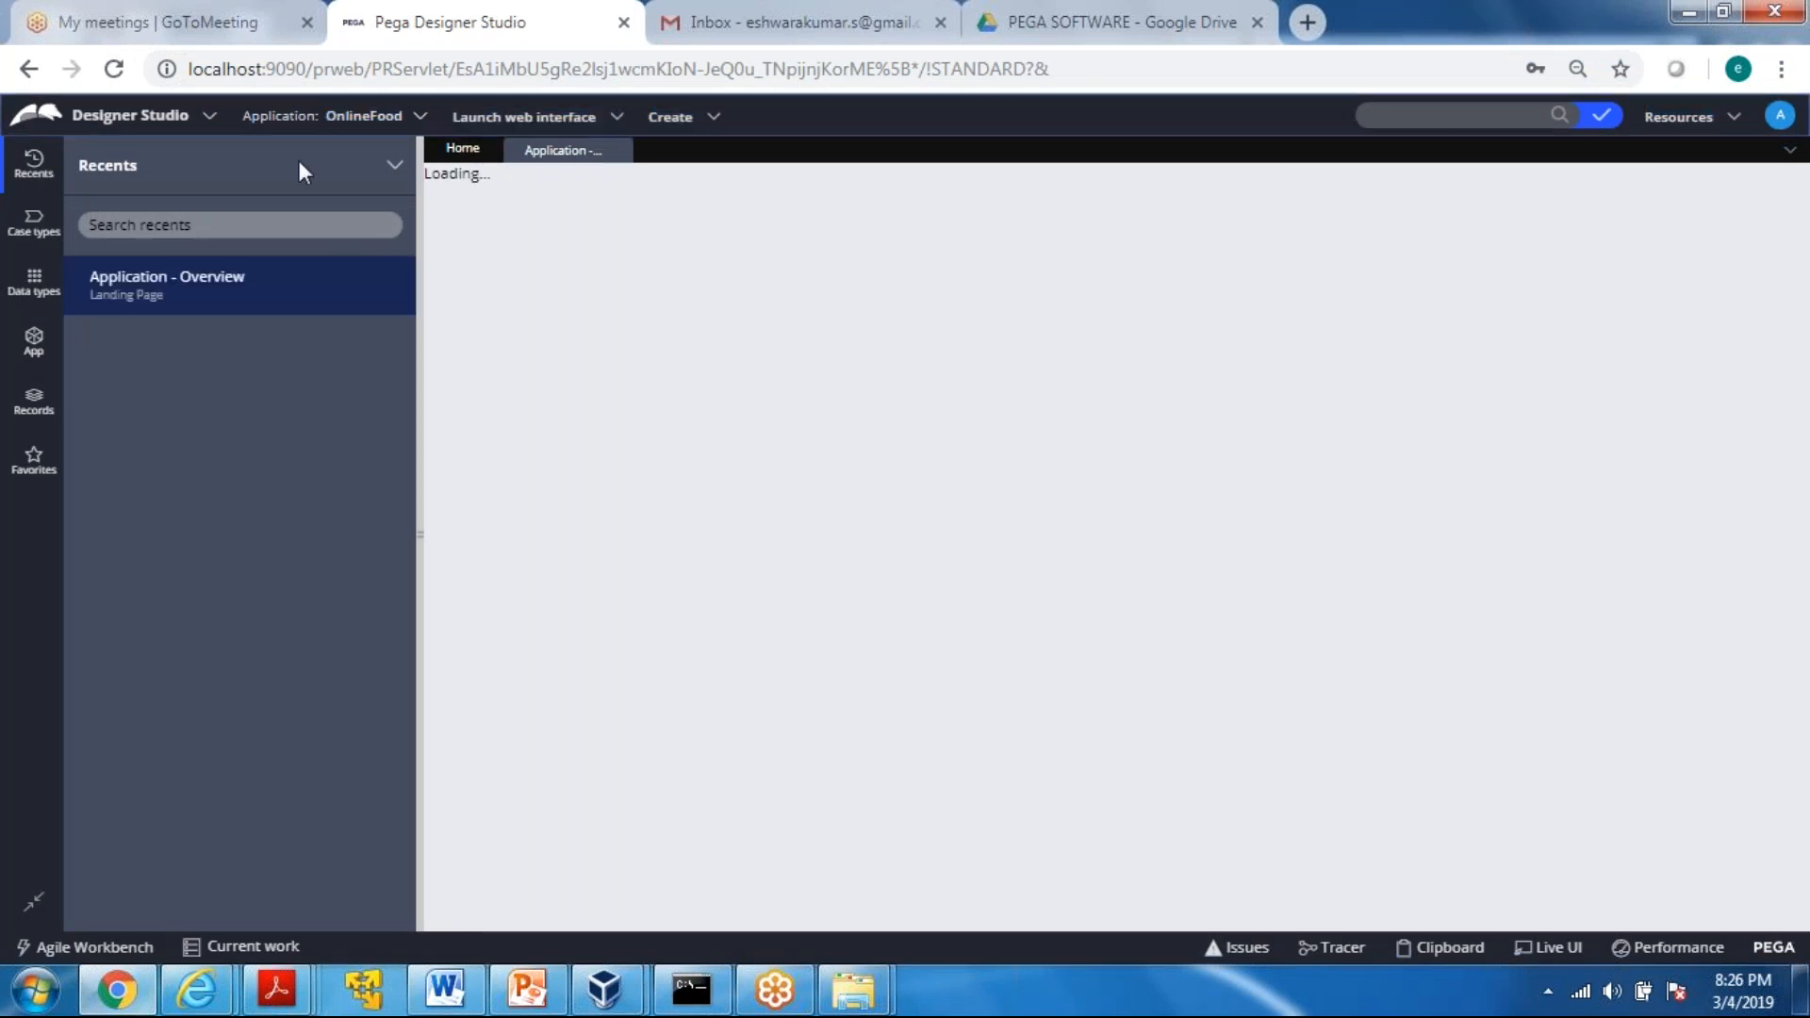
click(381, 121)
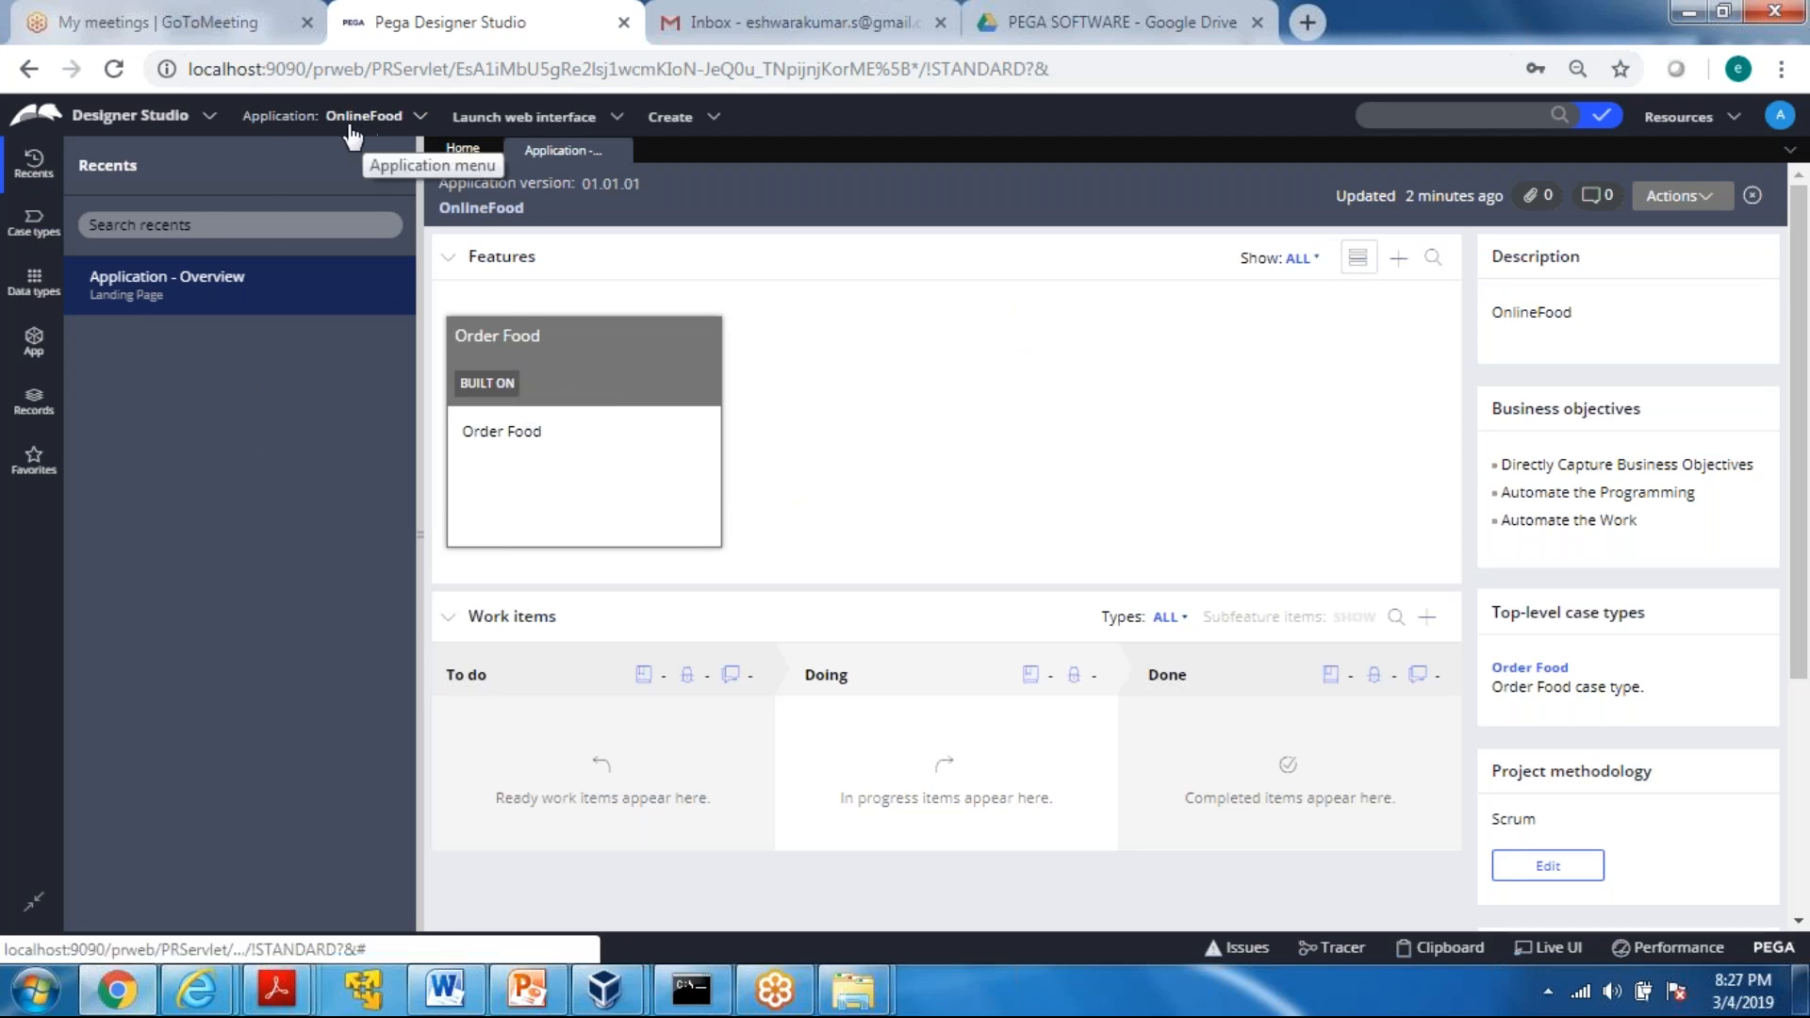
click(415, 116)
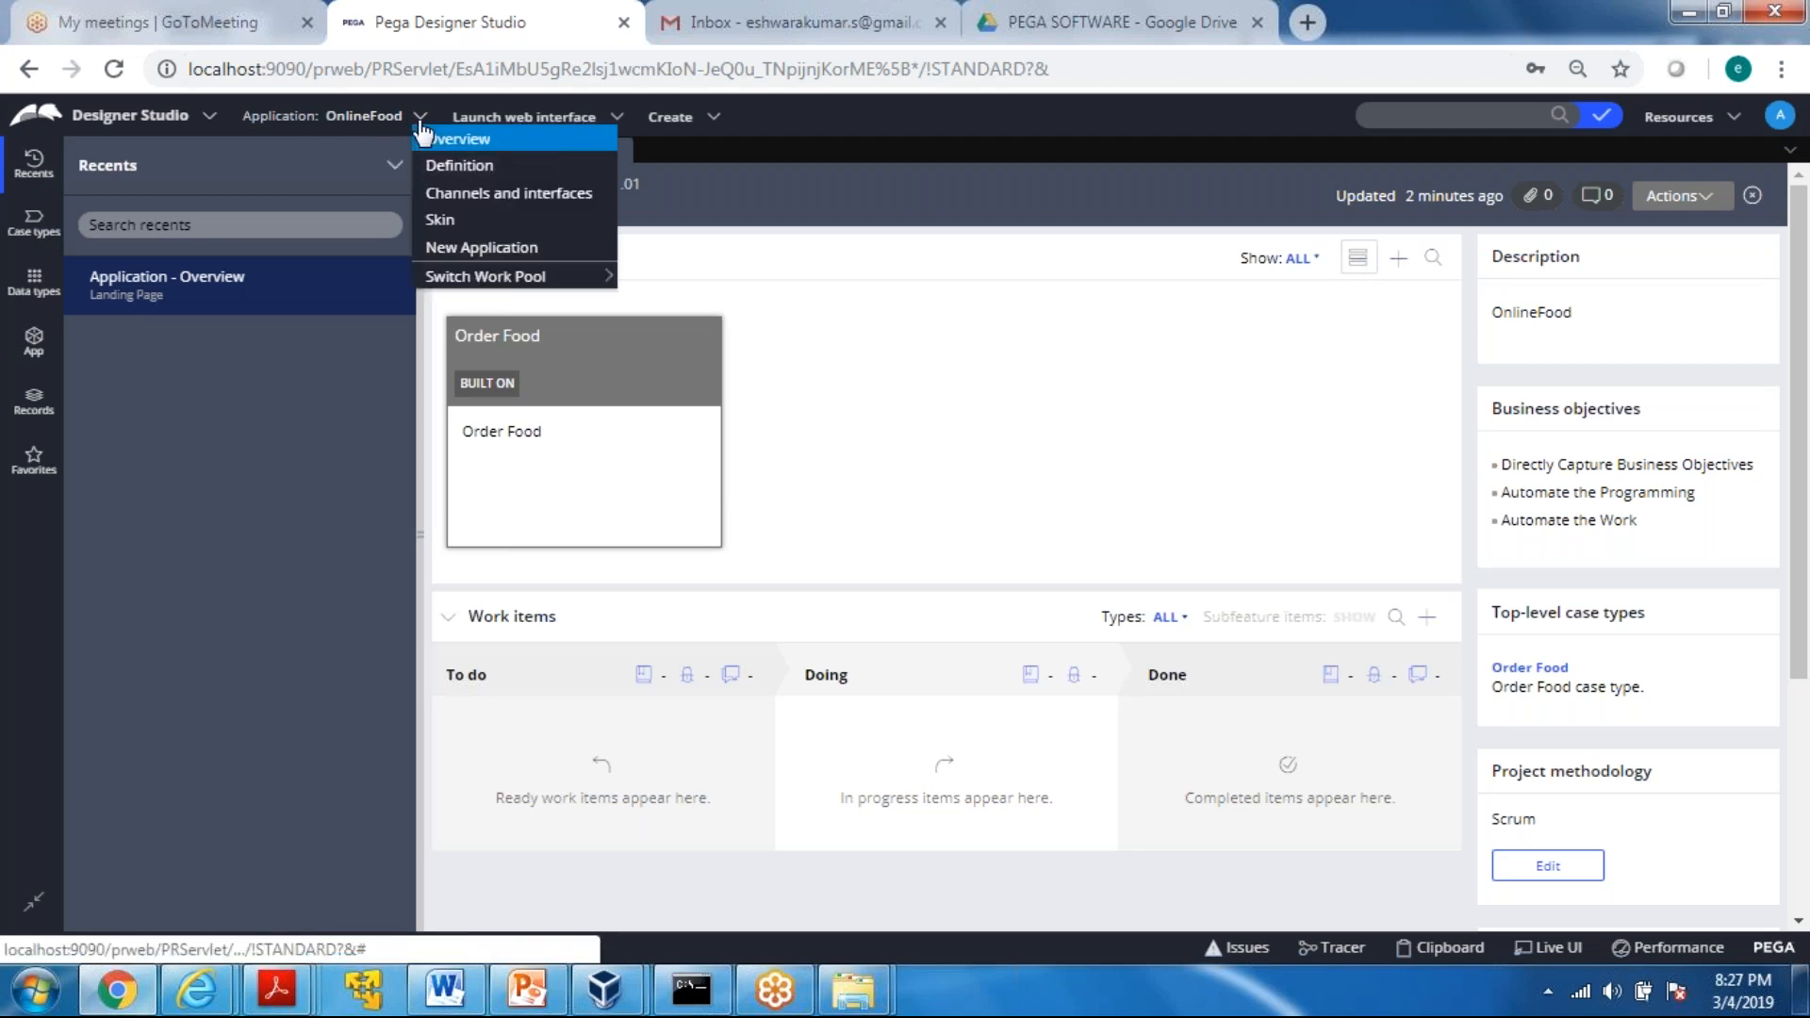
click(477, 169)
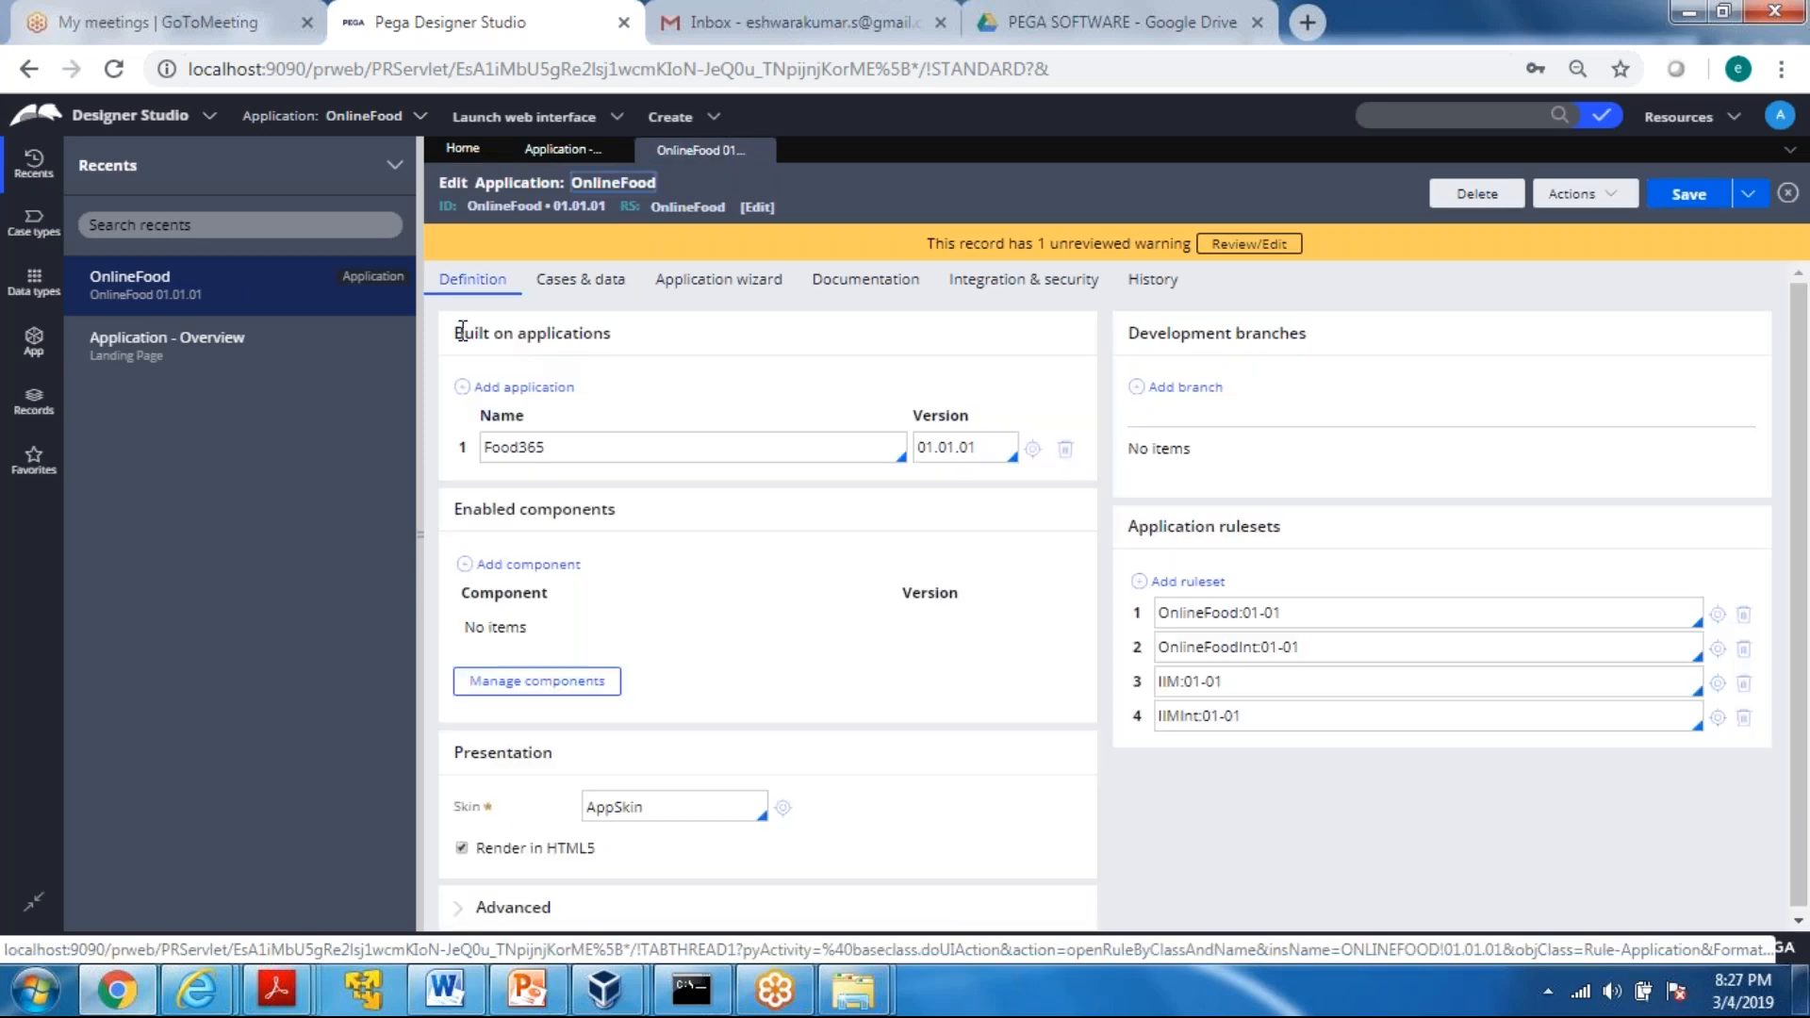
Examine OnlineFood's built-on applications, enabled components, development branches and application rulesets
drag(455, 332, 516, 332)
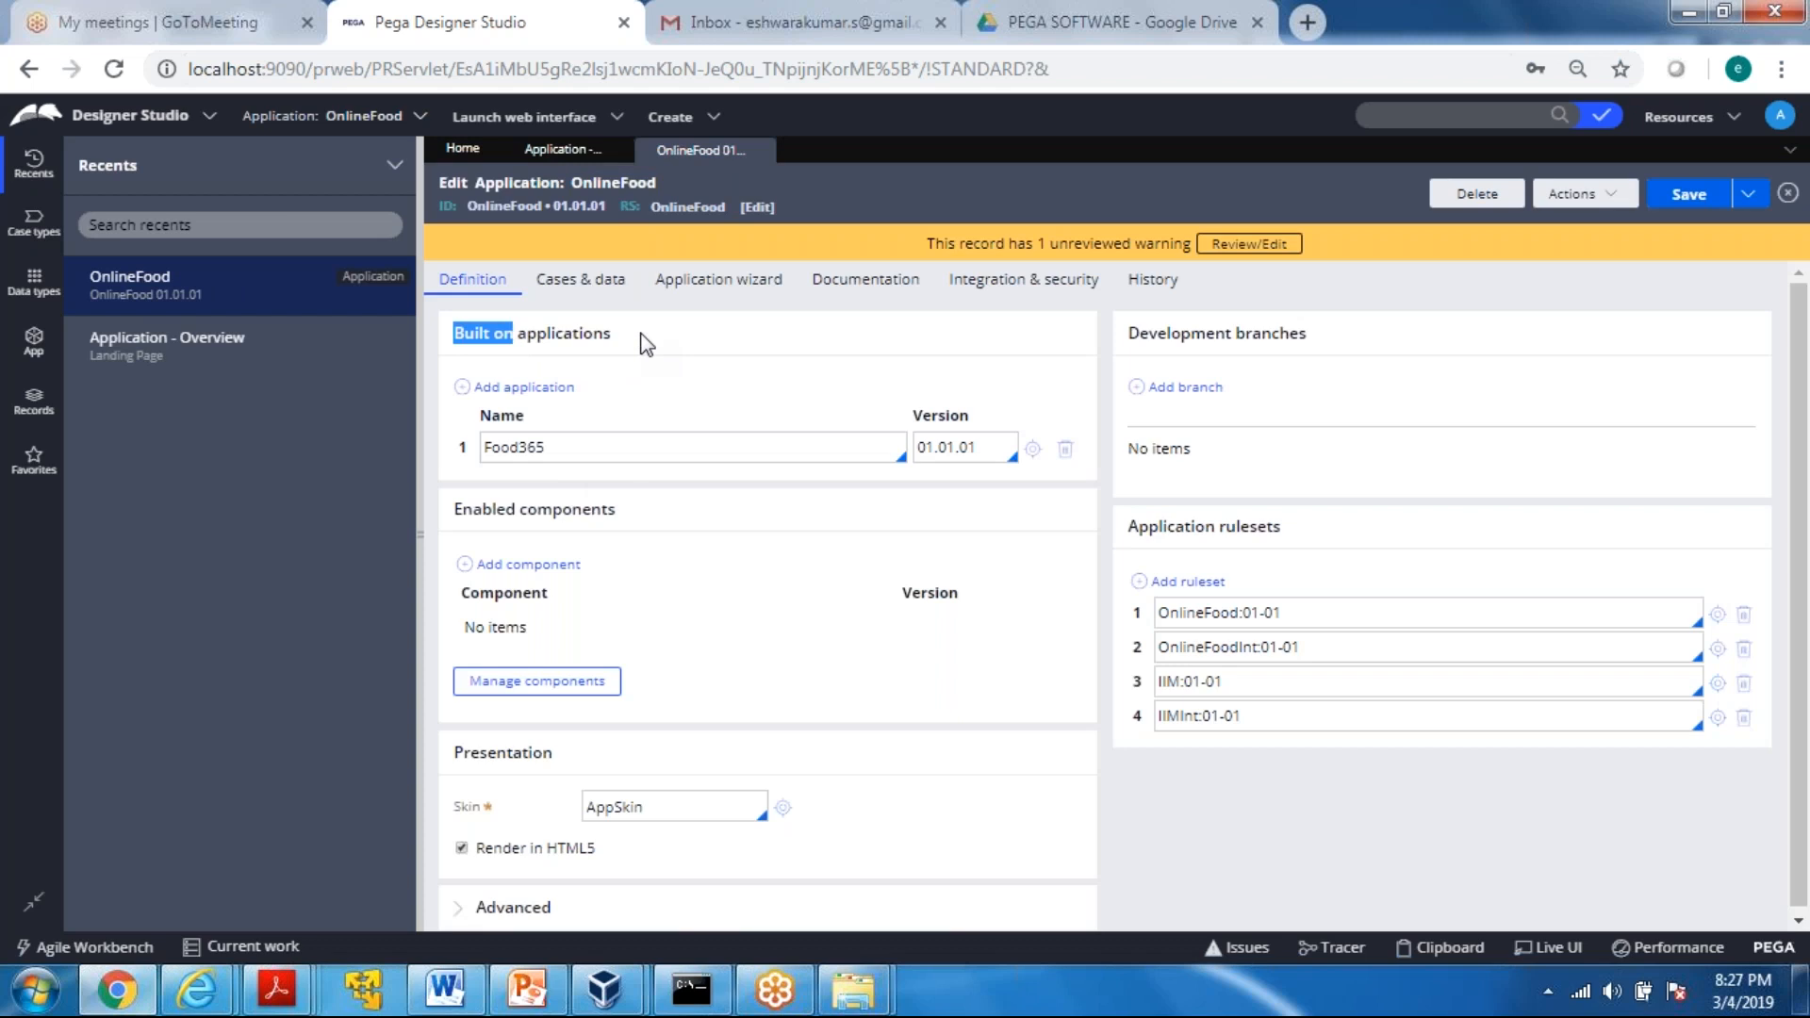
drag(462, 509, 665, 514)
click(669, 526)
drag(1128, 335, 1318, 341)
drag(1138, 526, 1328, 531)
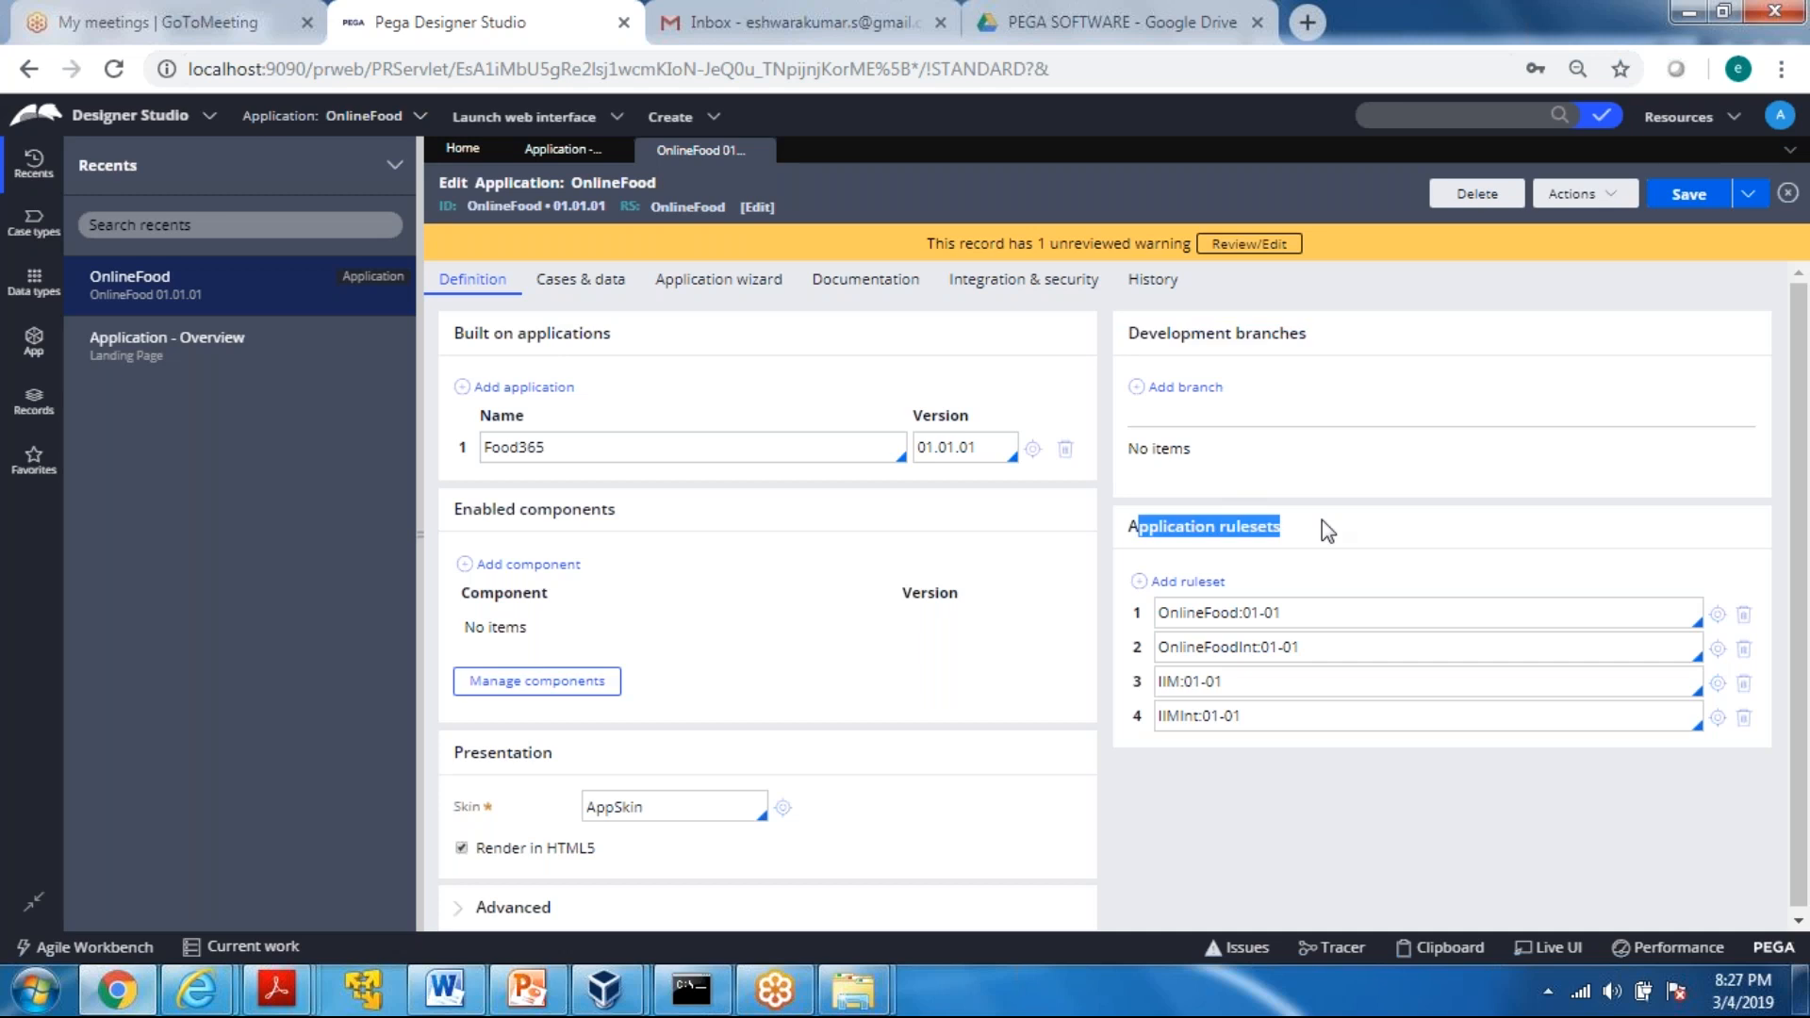
click(1789, 523)
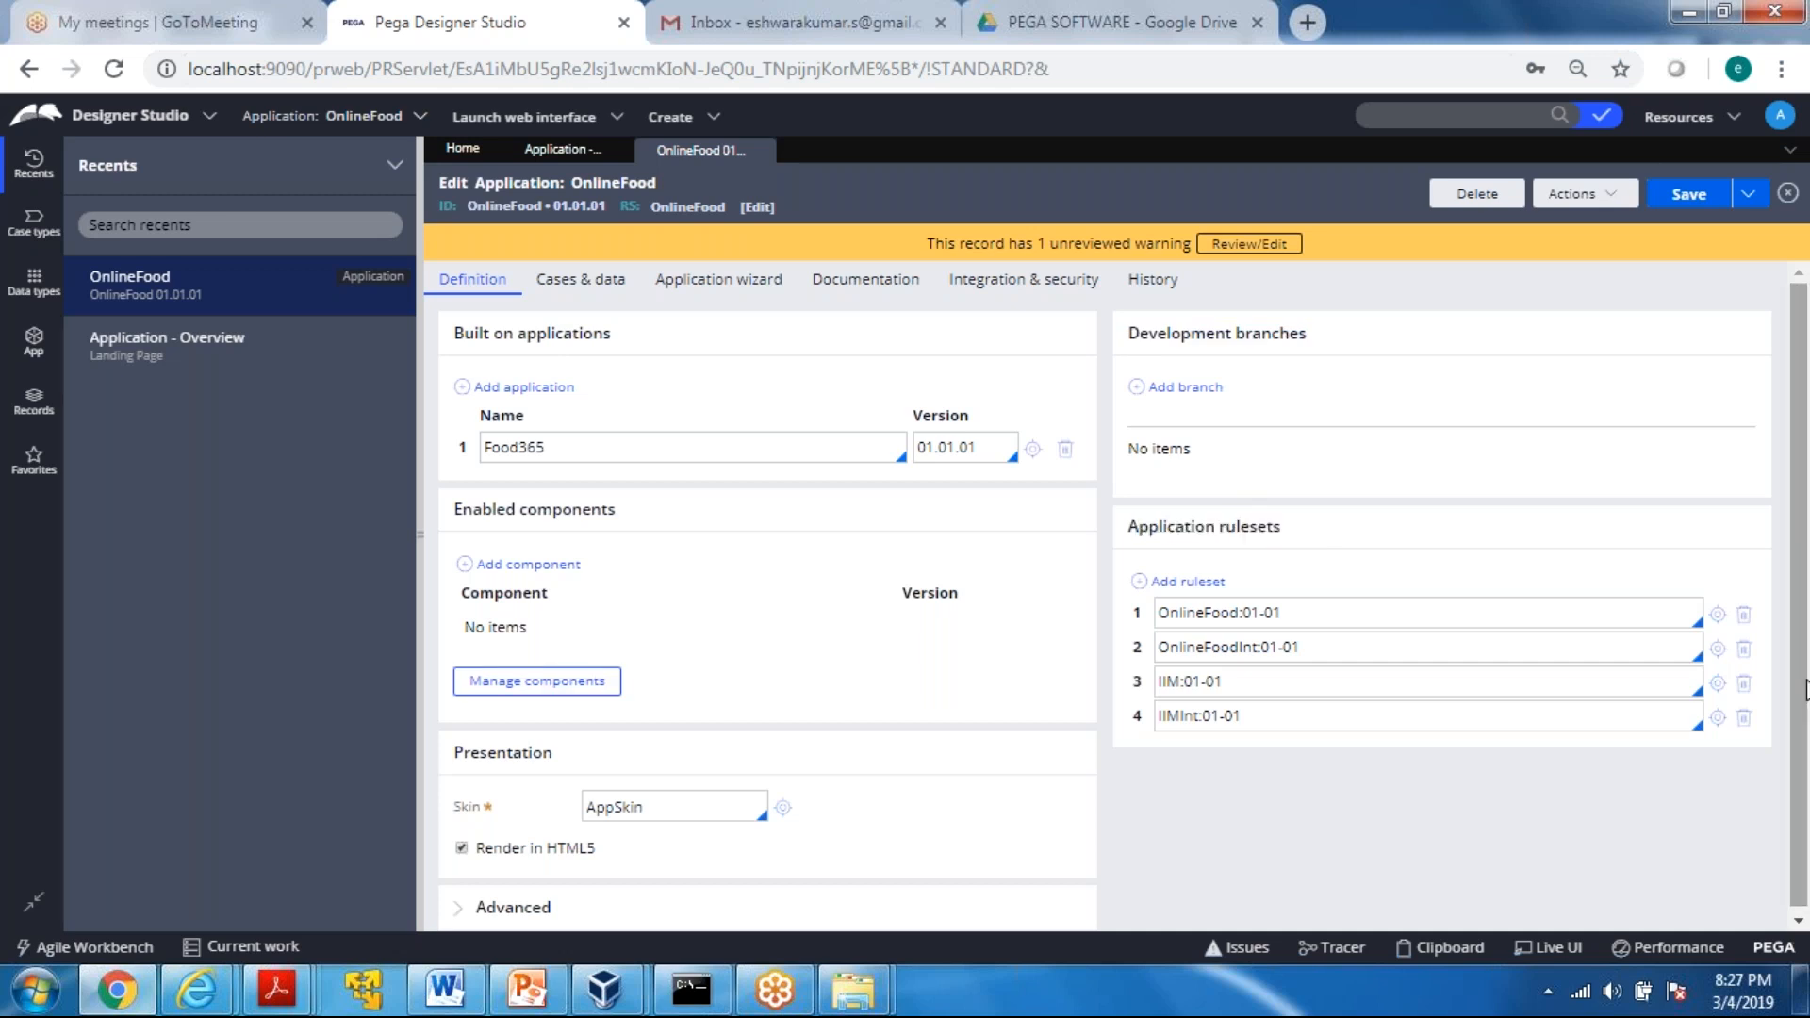
drag(457, 340, 687, 348)
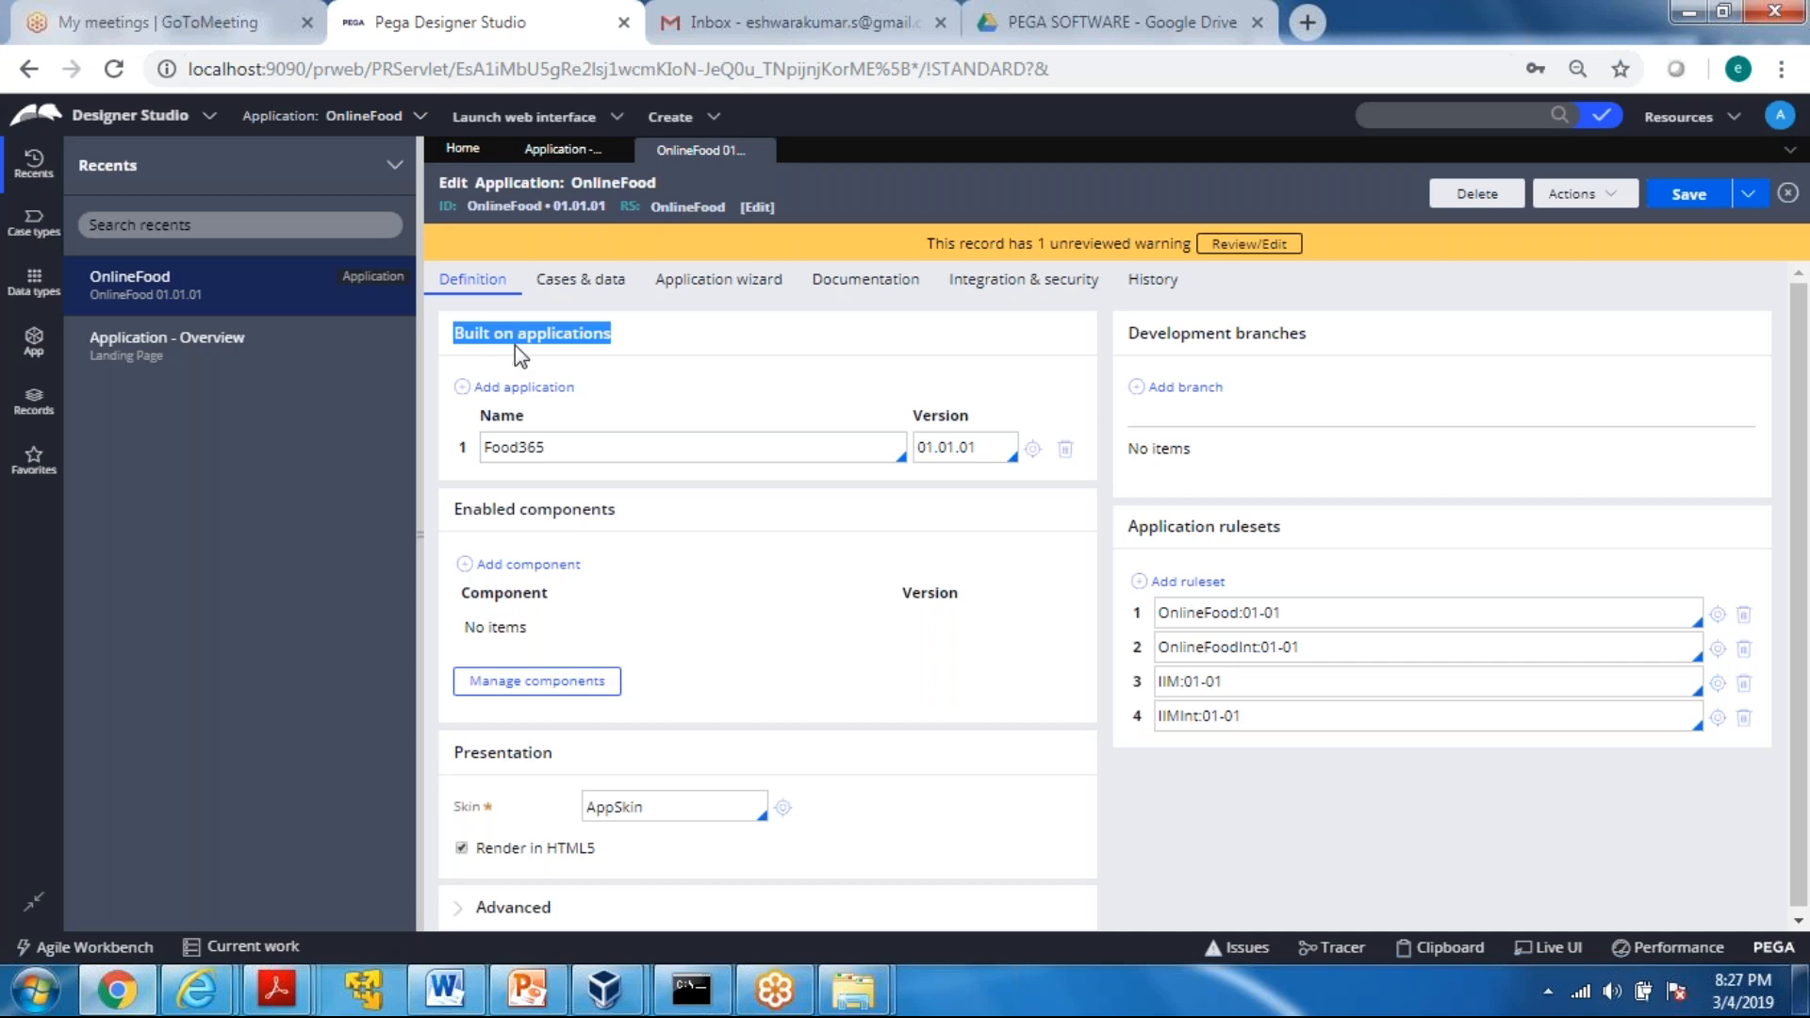
drag(553, 447, 456, 449)
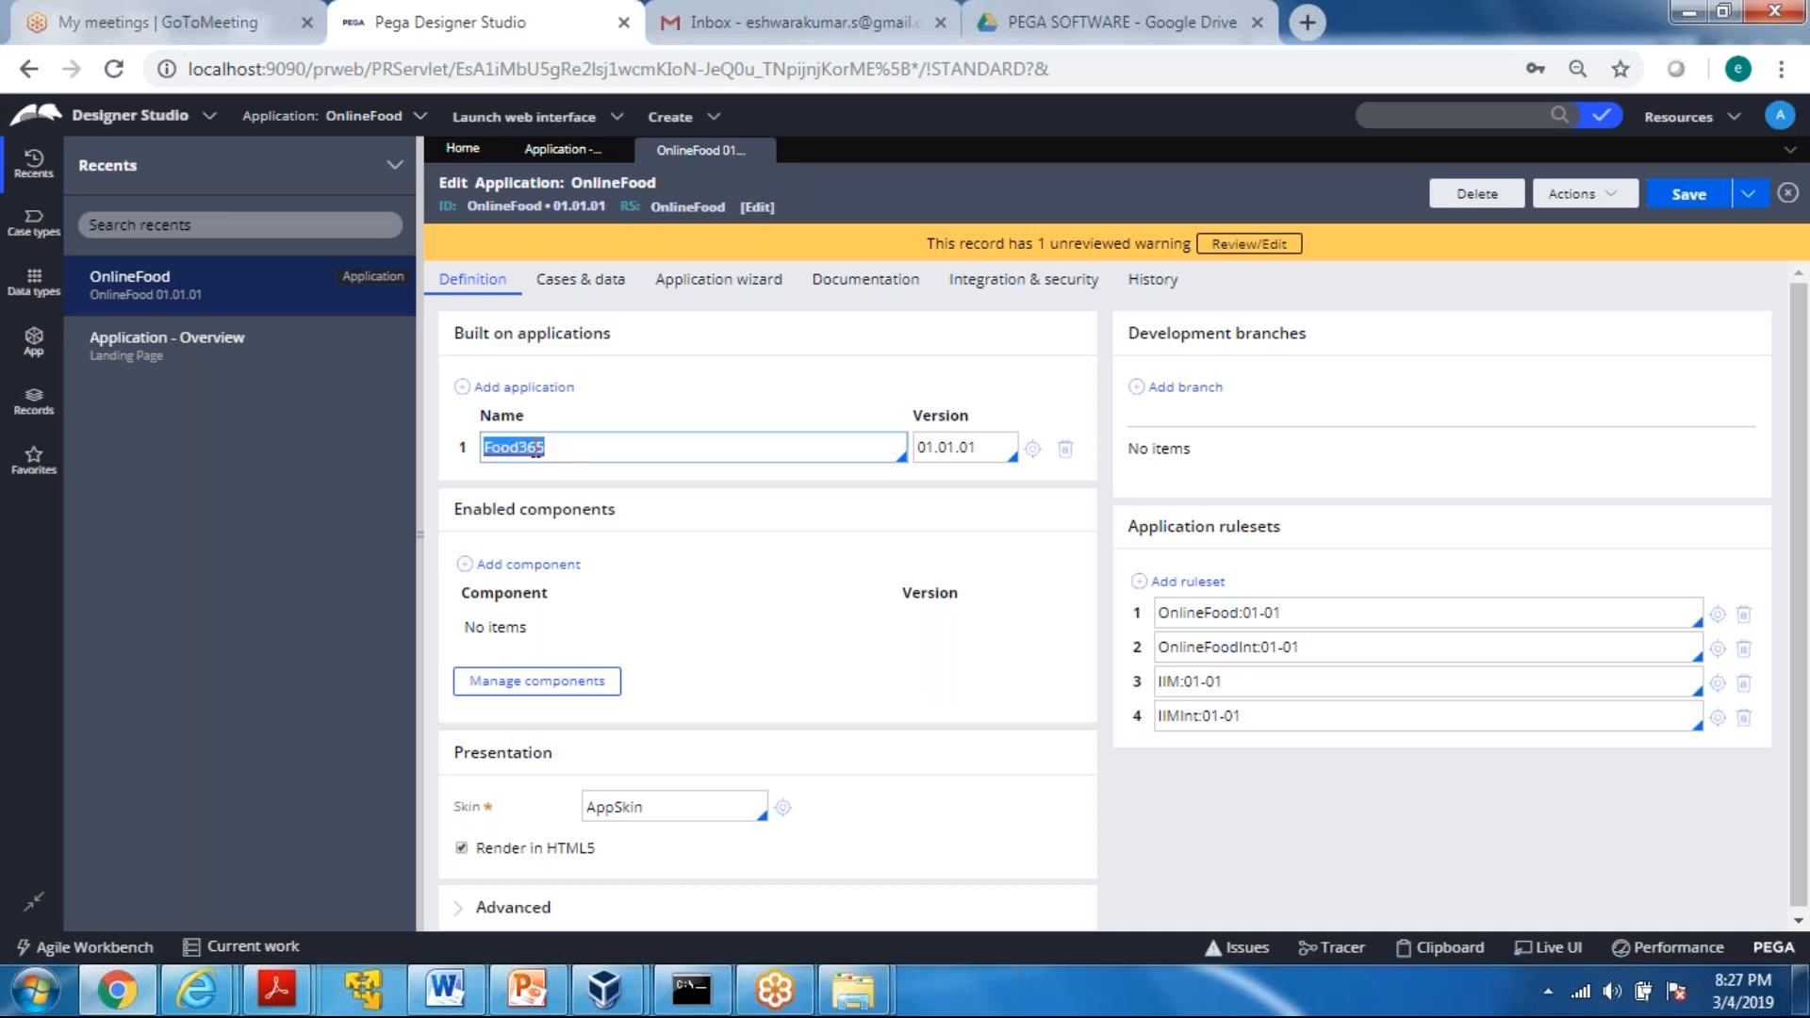
click(574, 447)
Open the record of the built-on application Food365 and check which applications it is built on
click(1035, 452)
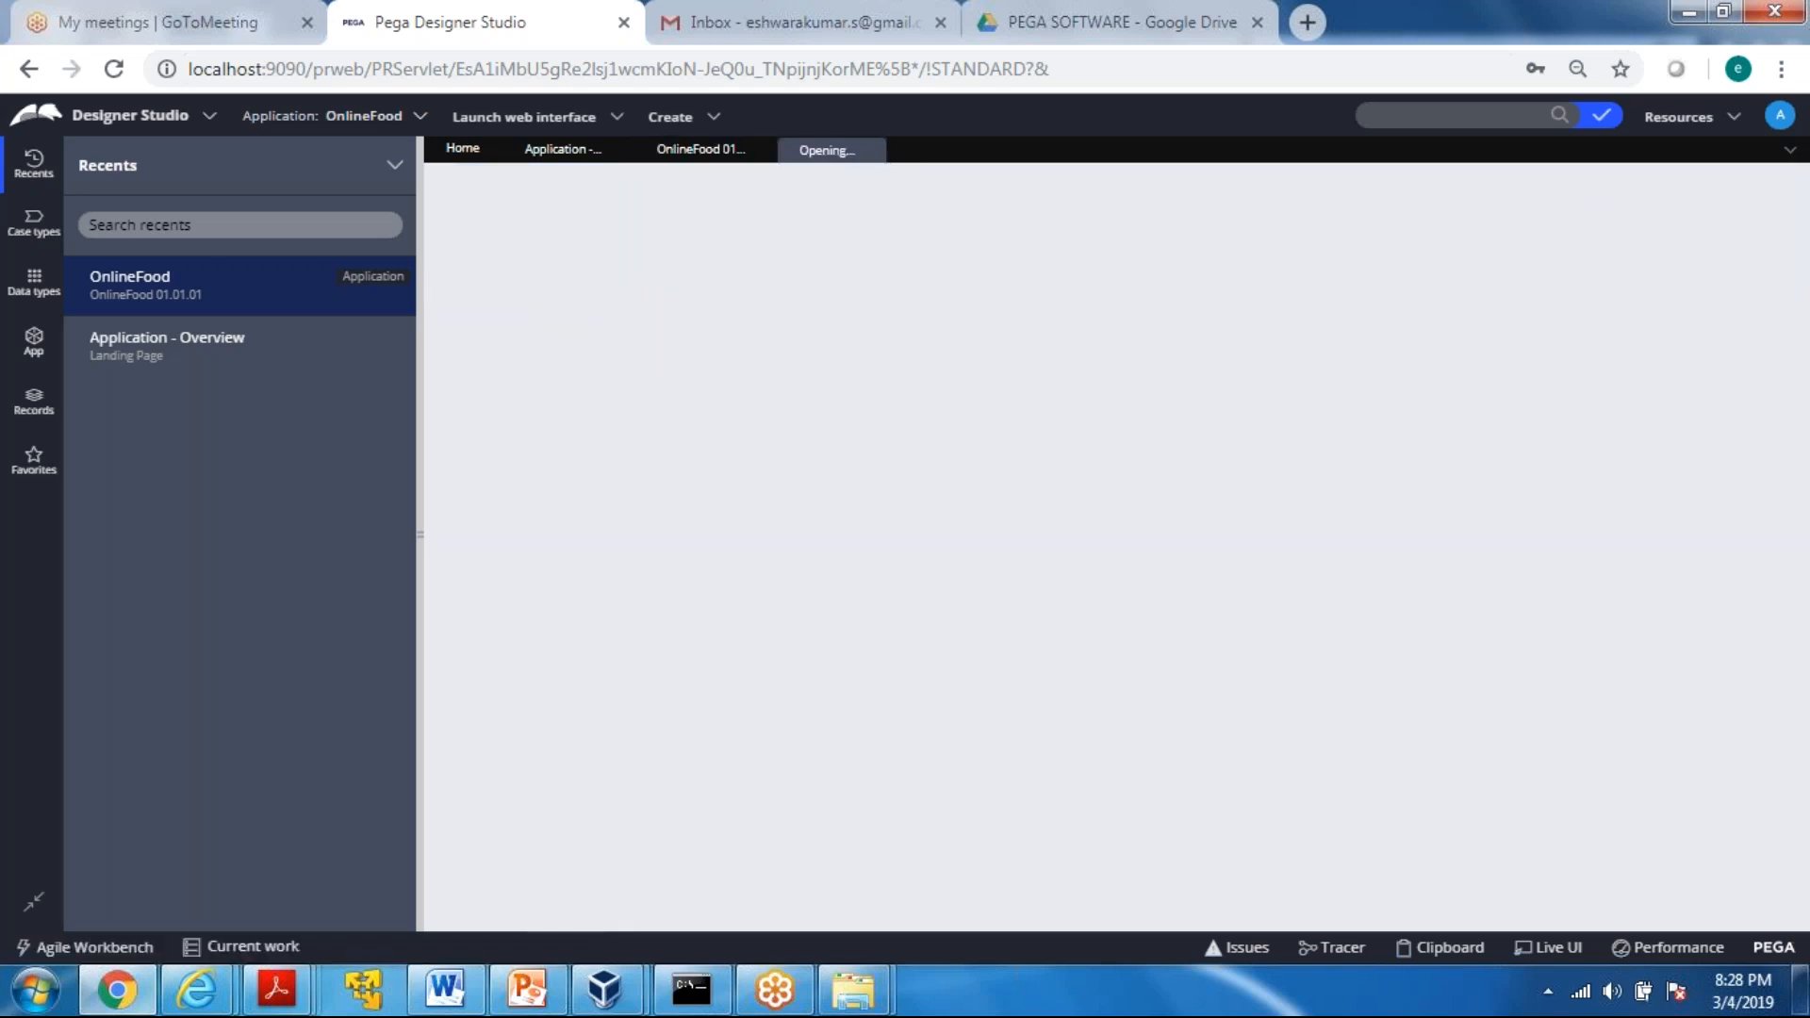
click(684, 156)
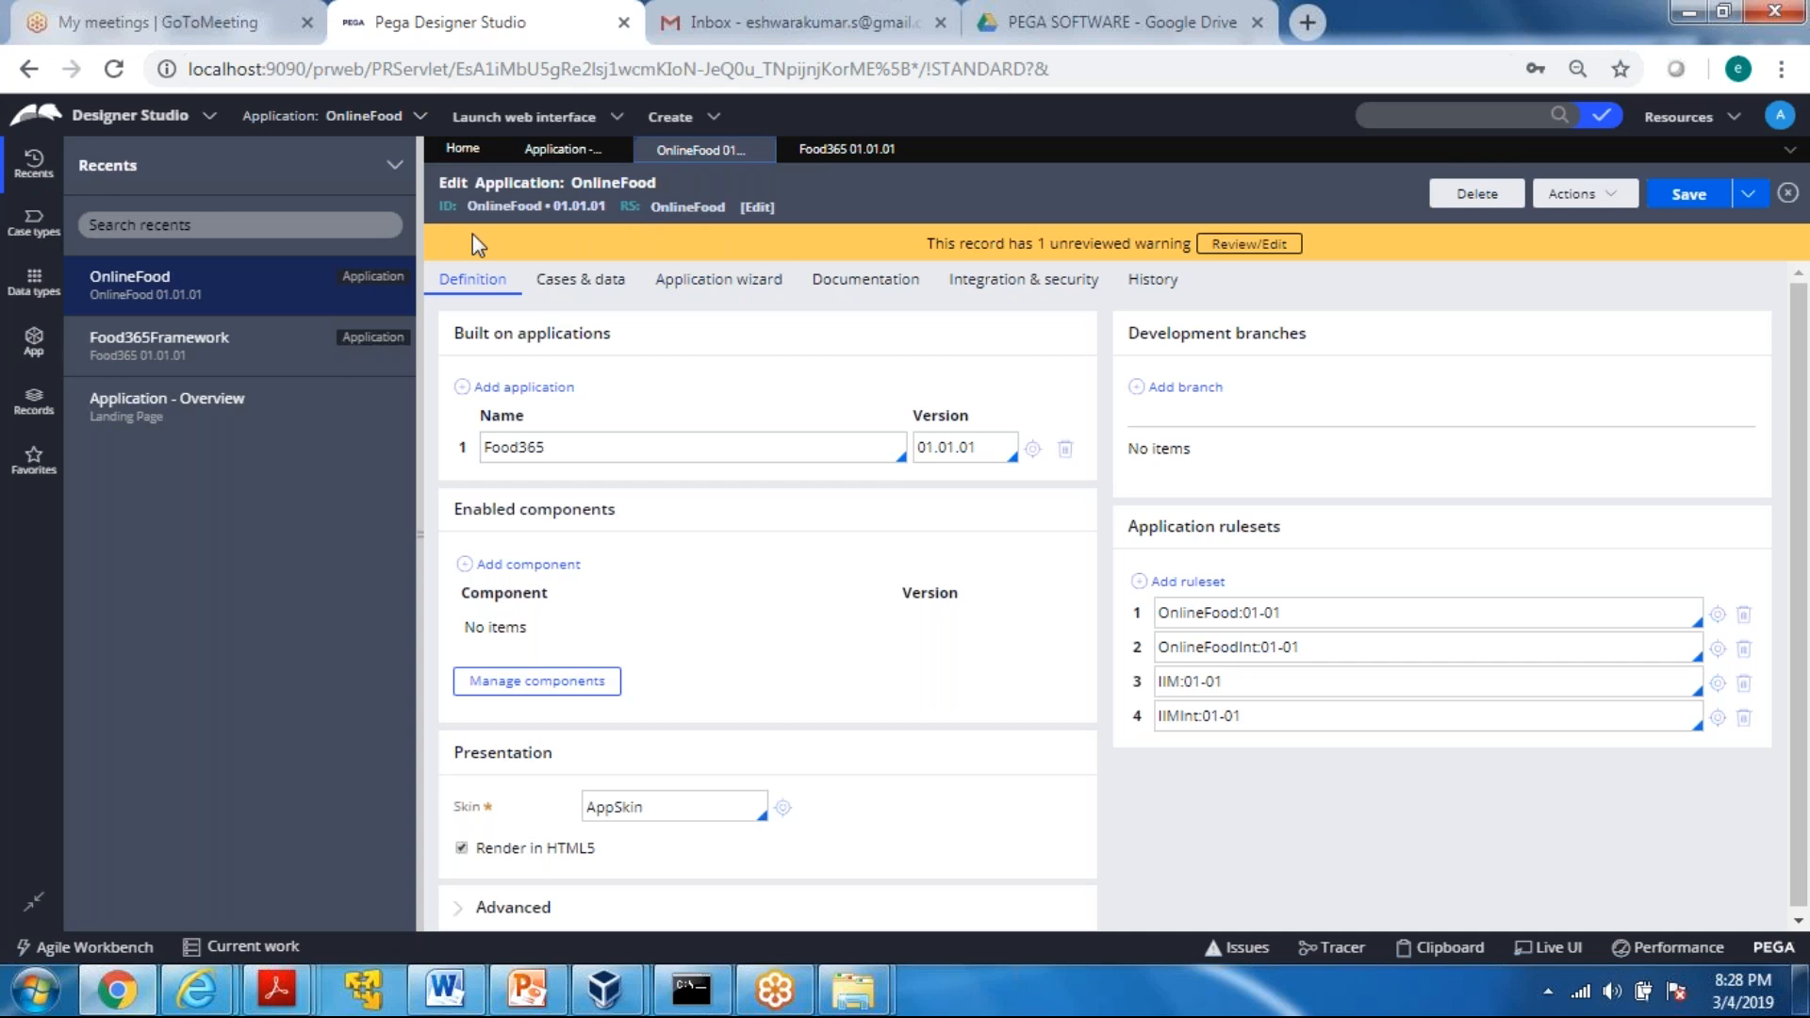
click(838, 161)
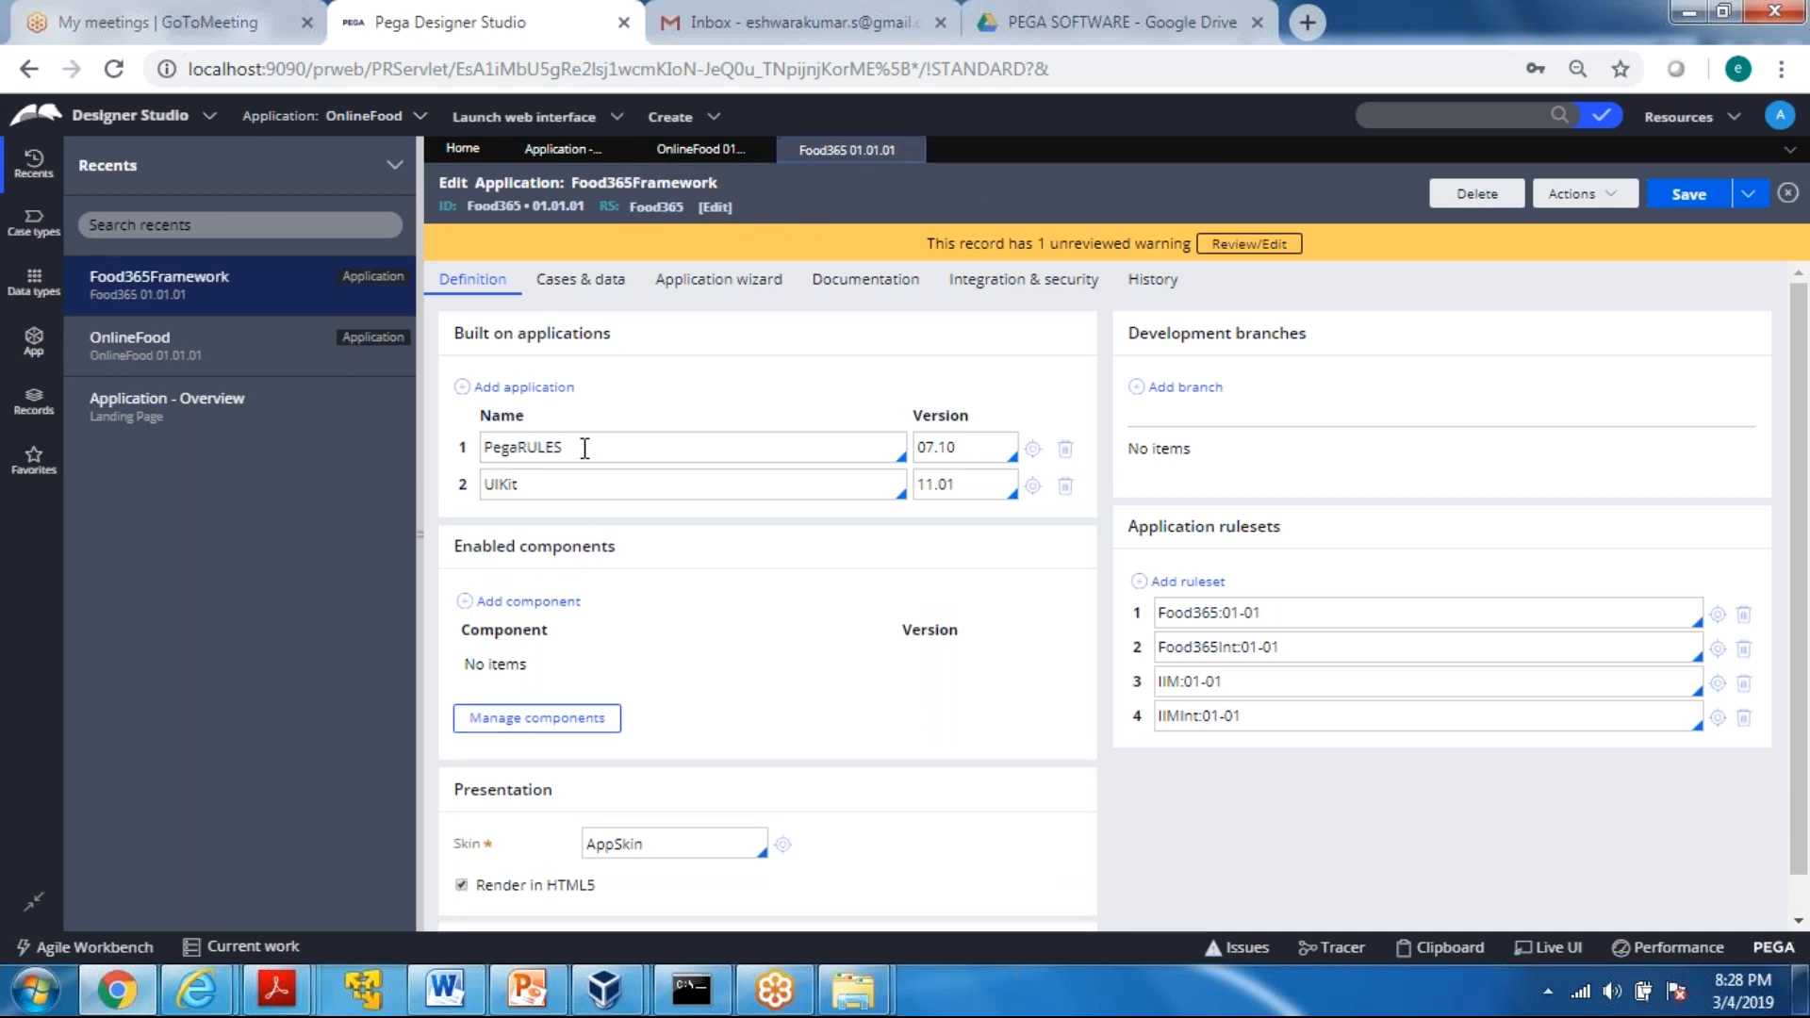
drag(585, 449, 480, 446)
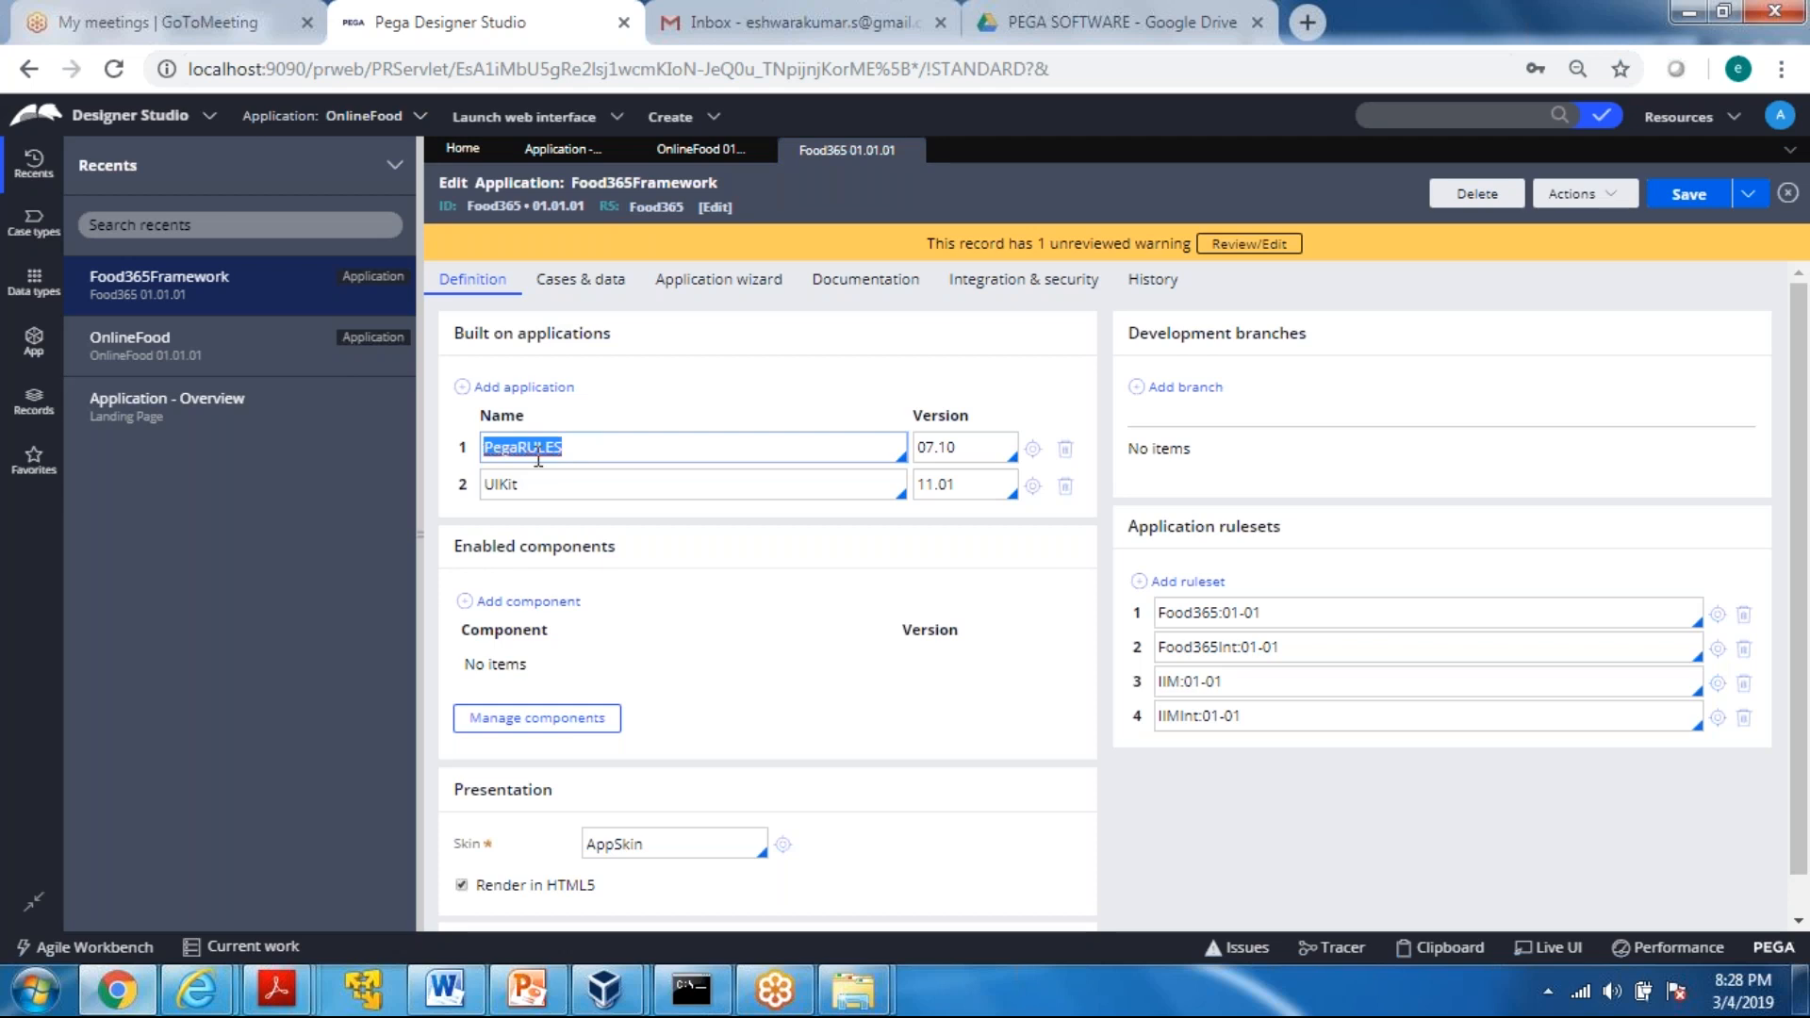
click(599, 439)
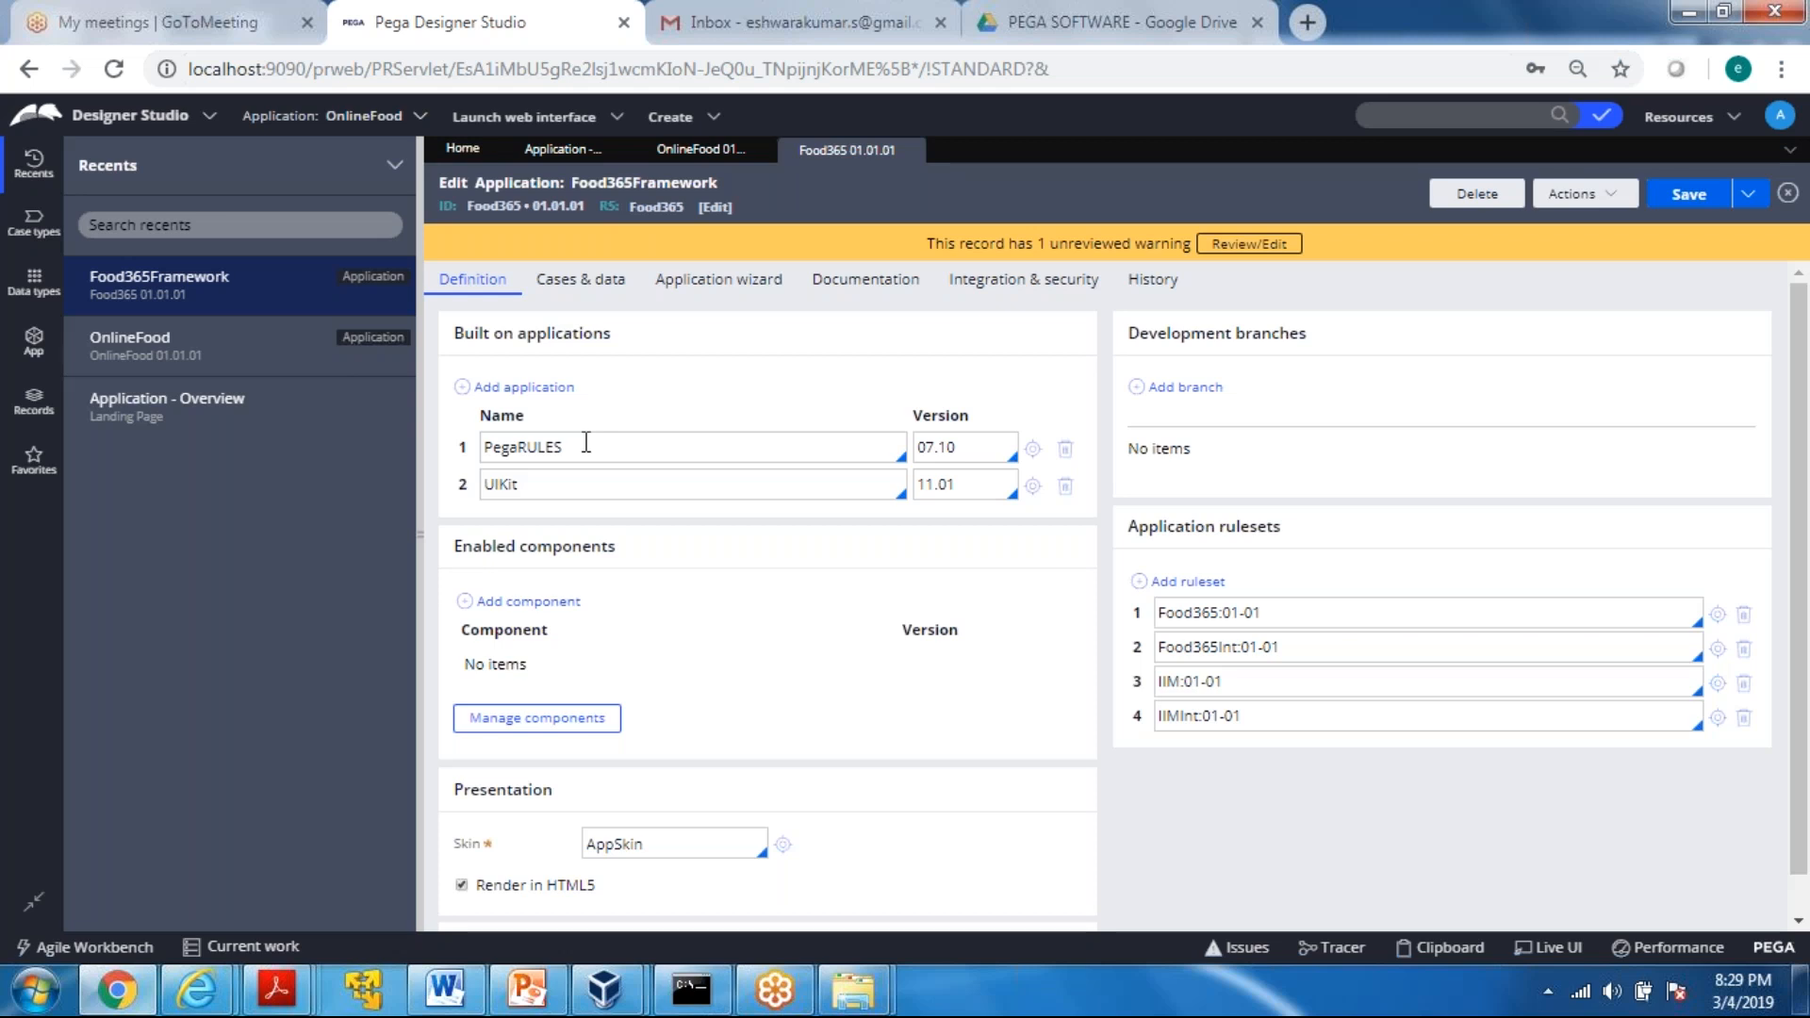
Compare the built-on applications and rulesets of the OnlineFood and Food365Framework definitions
click(677, 153)
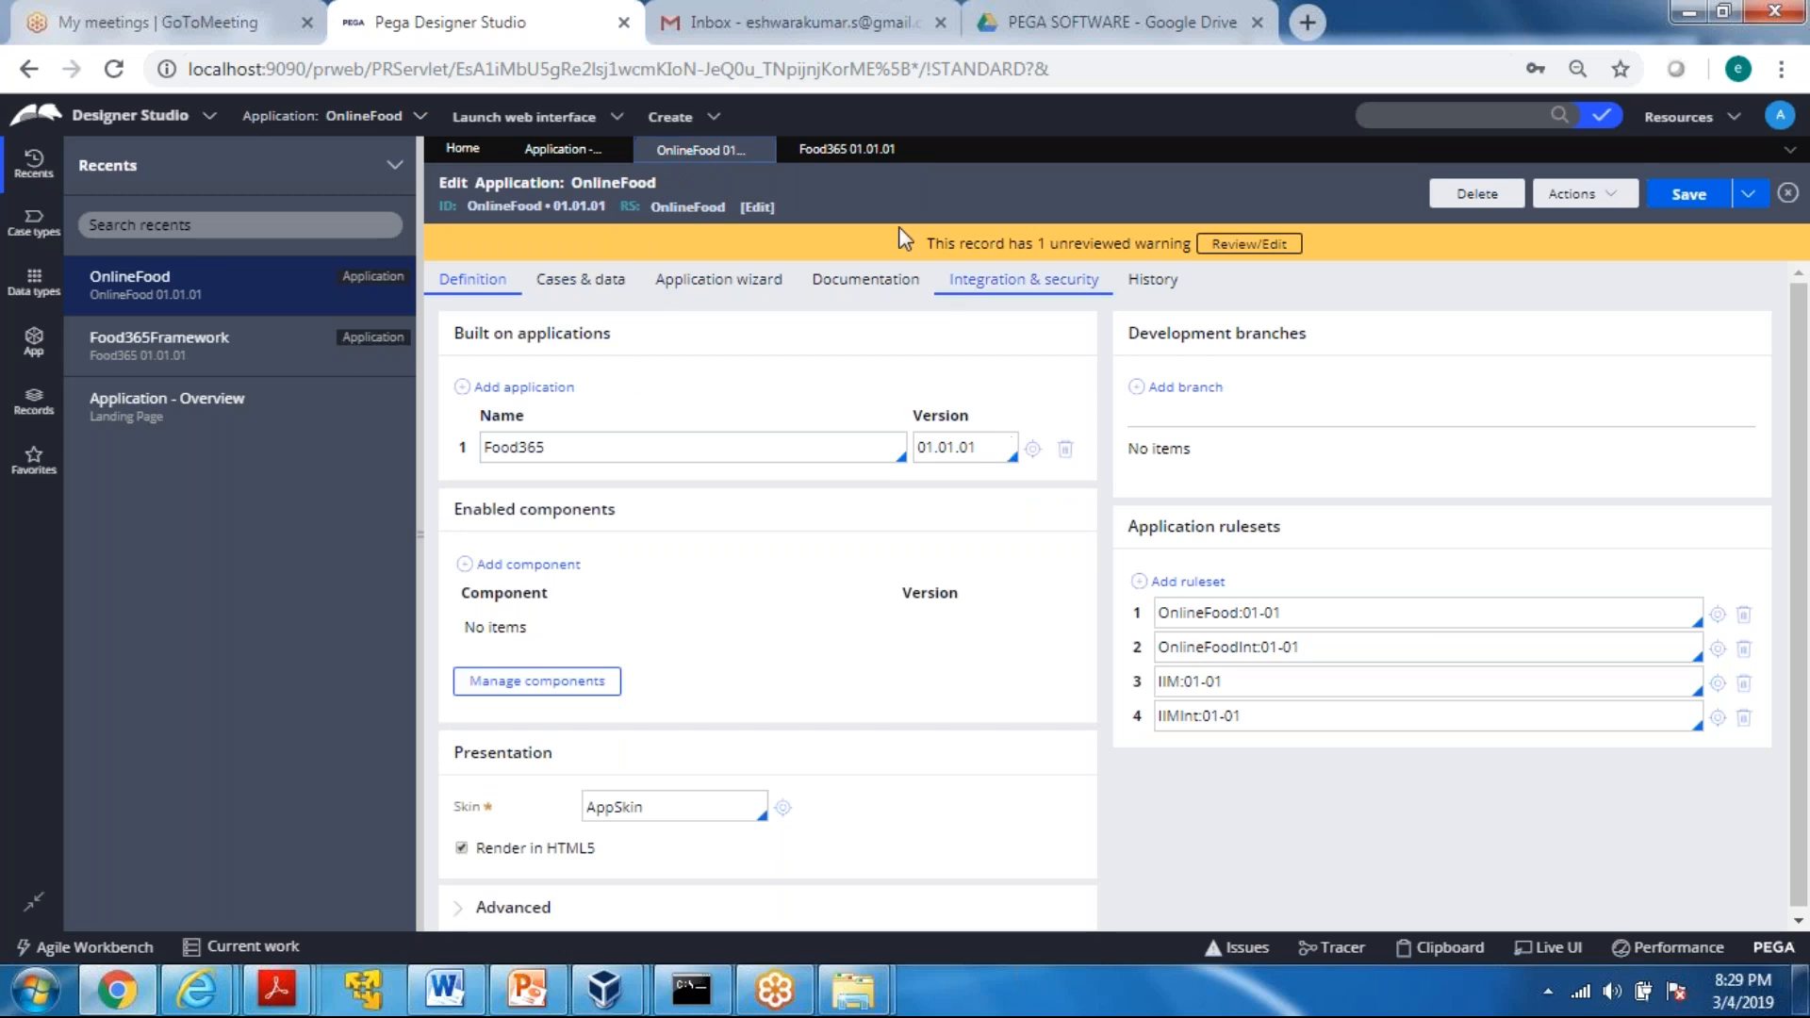
click(900, 151)
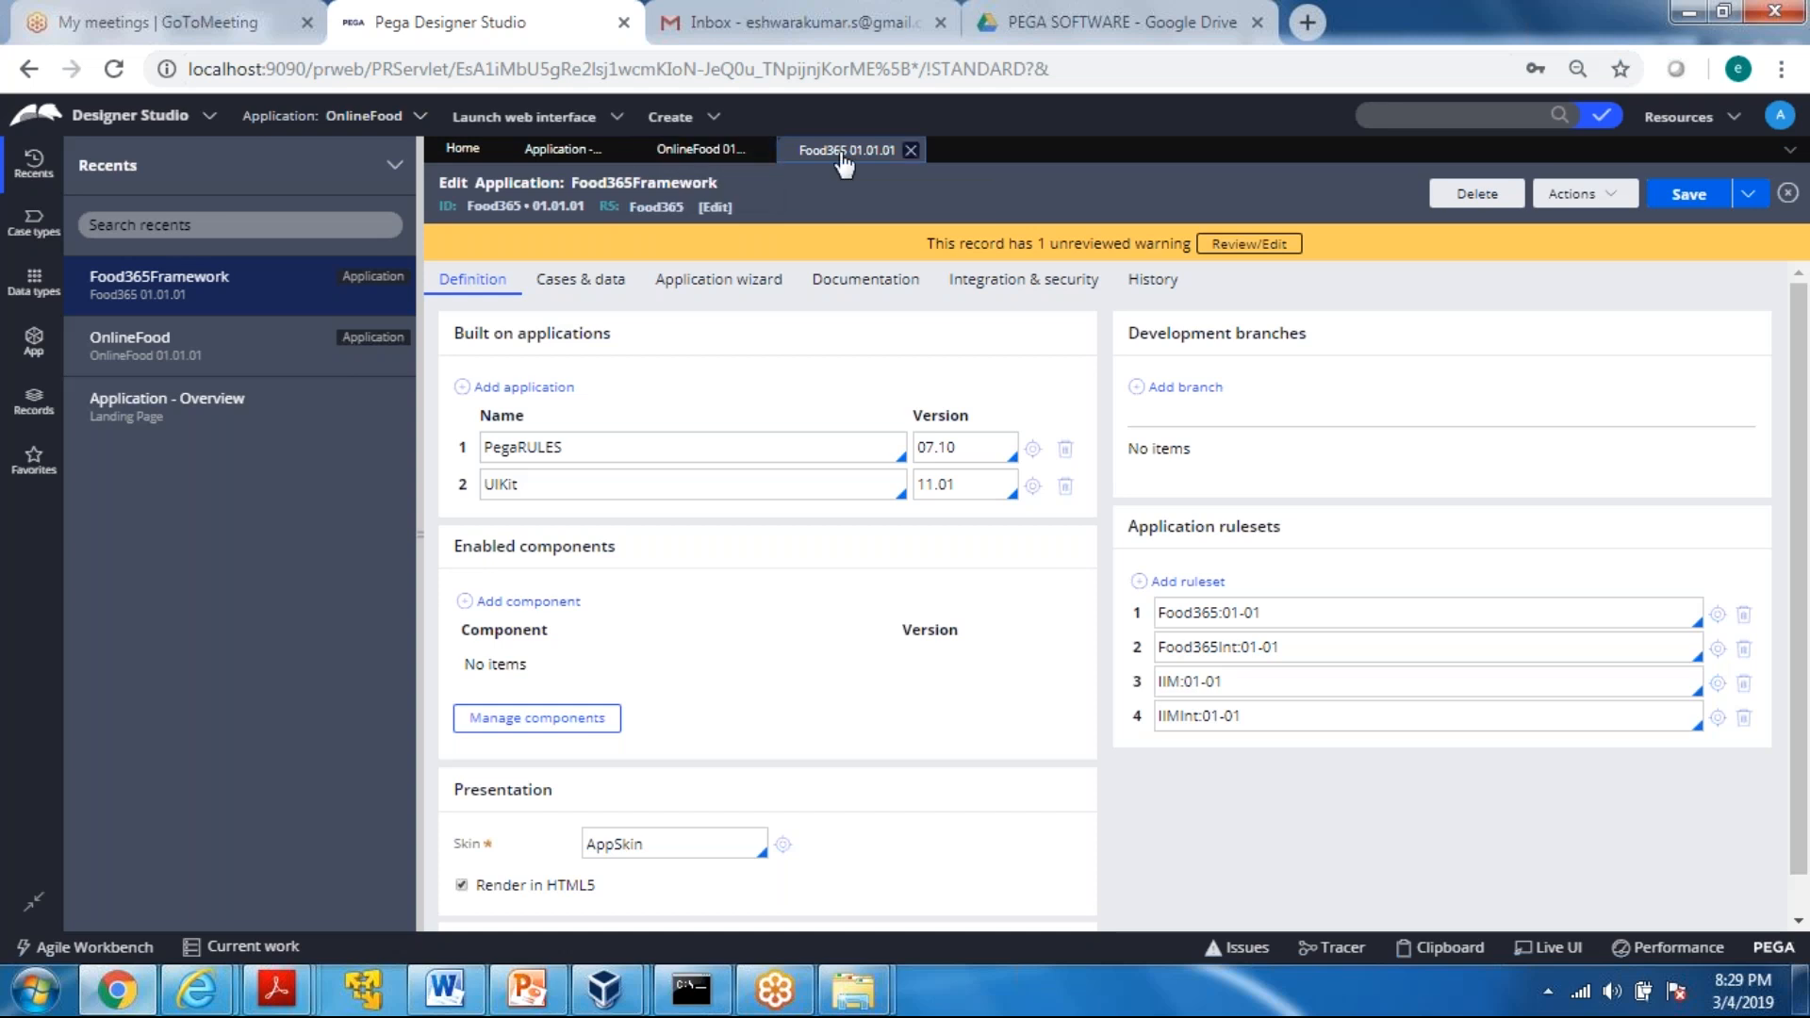
click(696, 152)
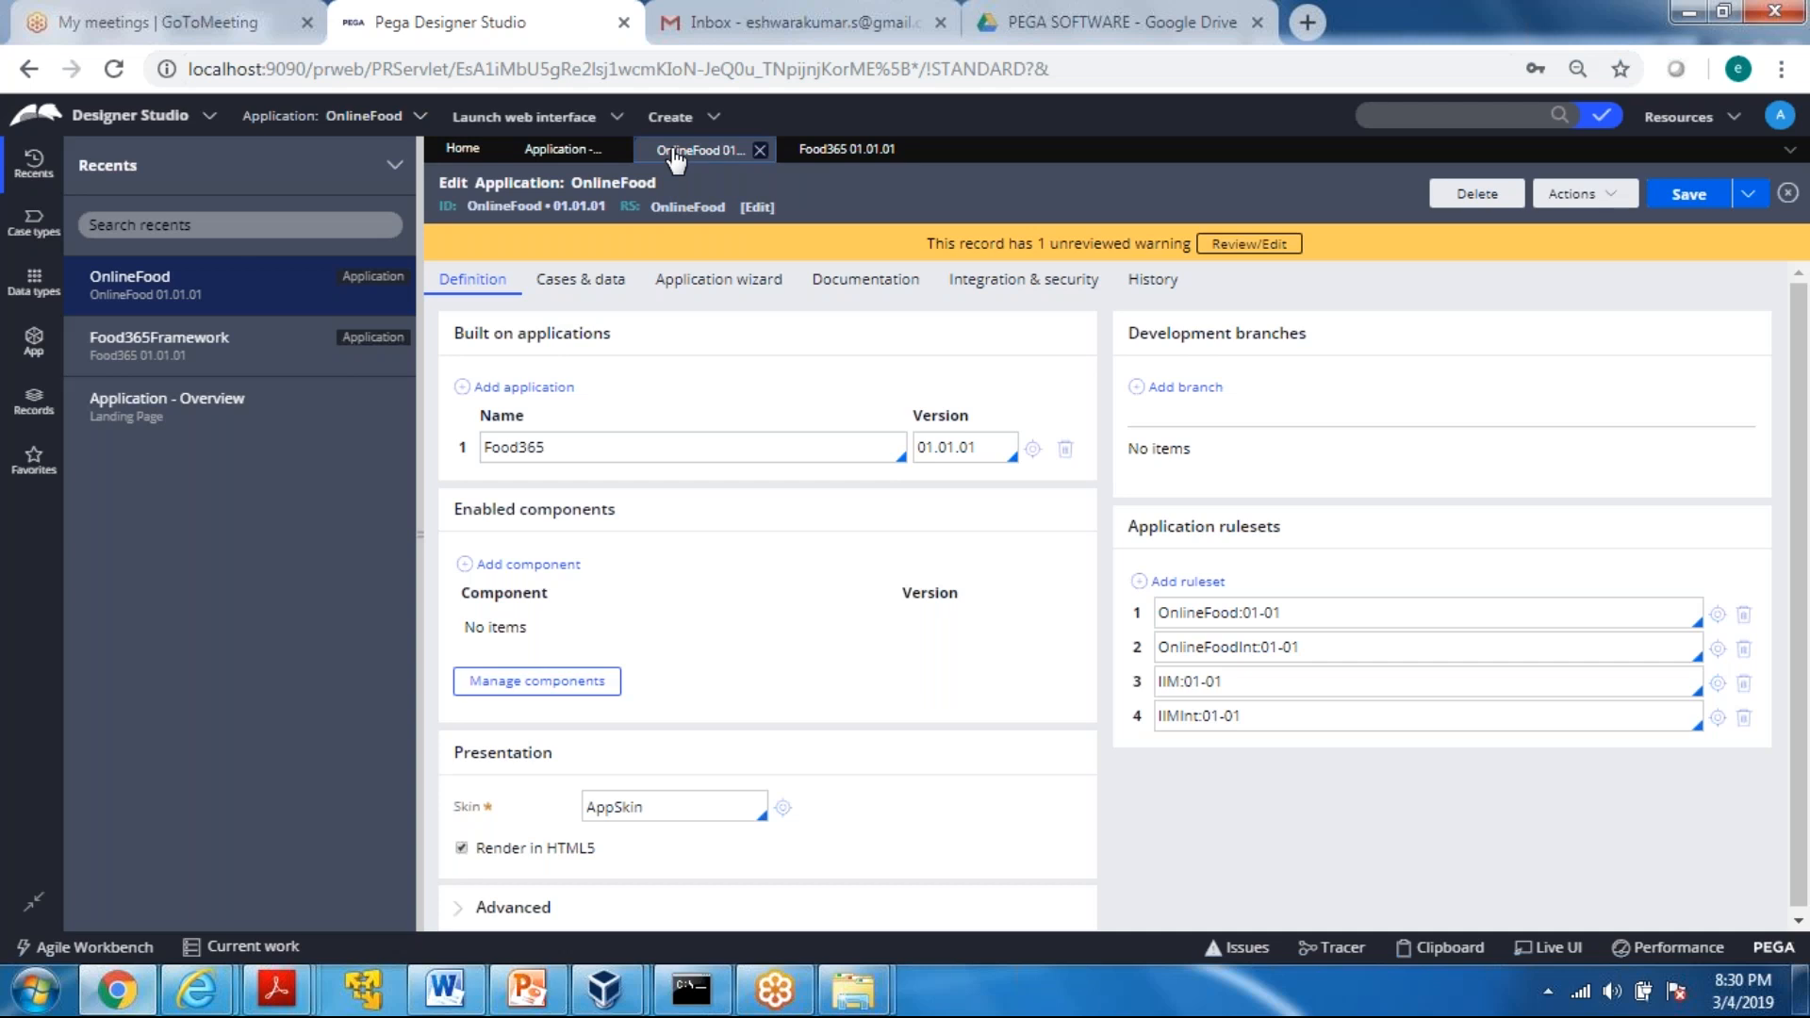
click(846, 151)
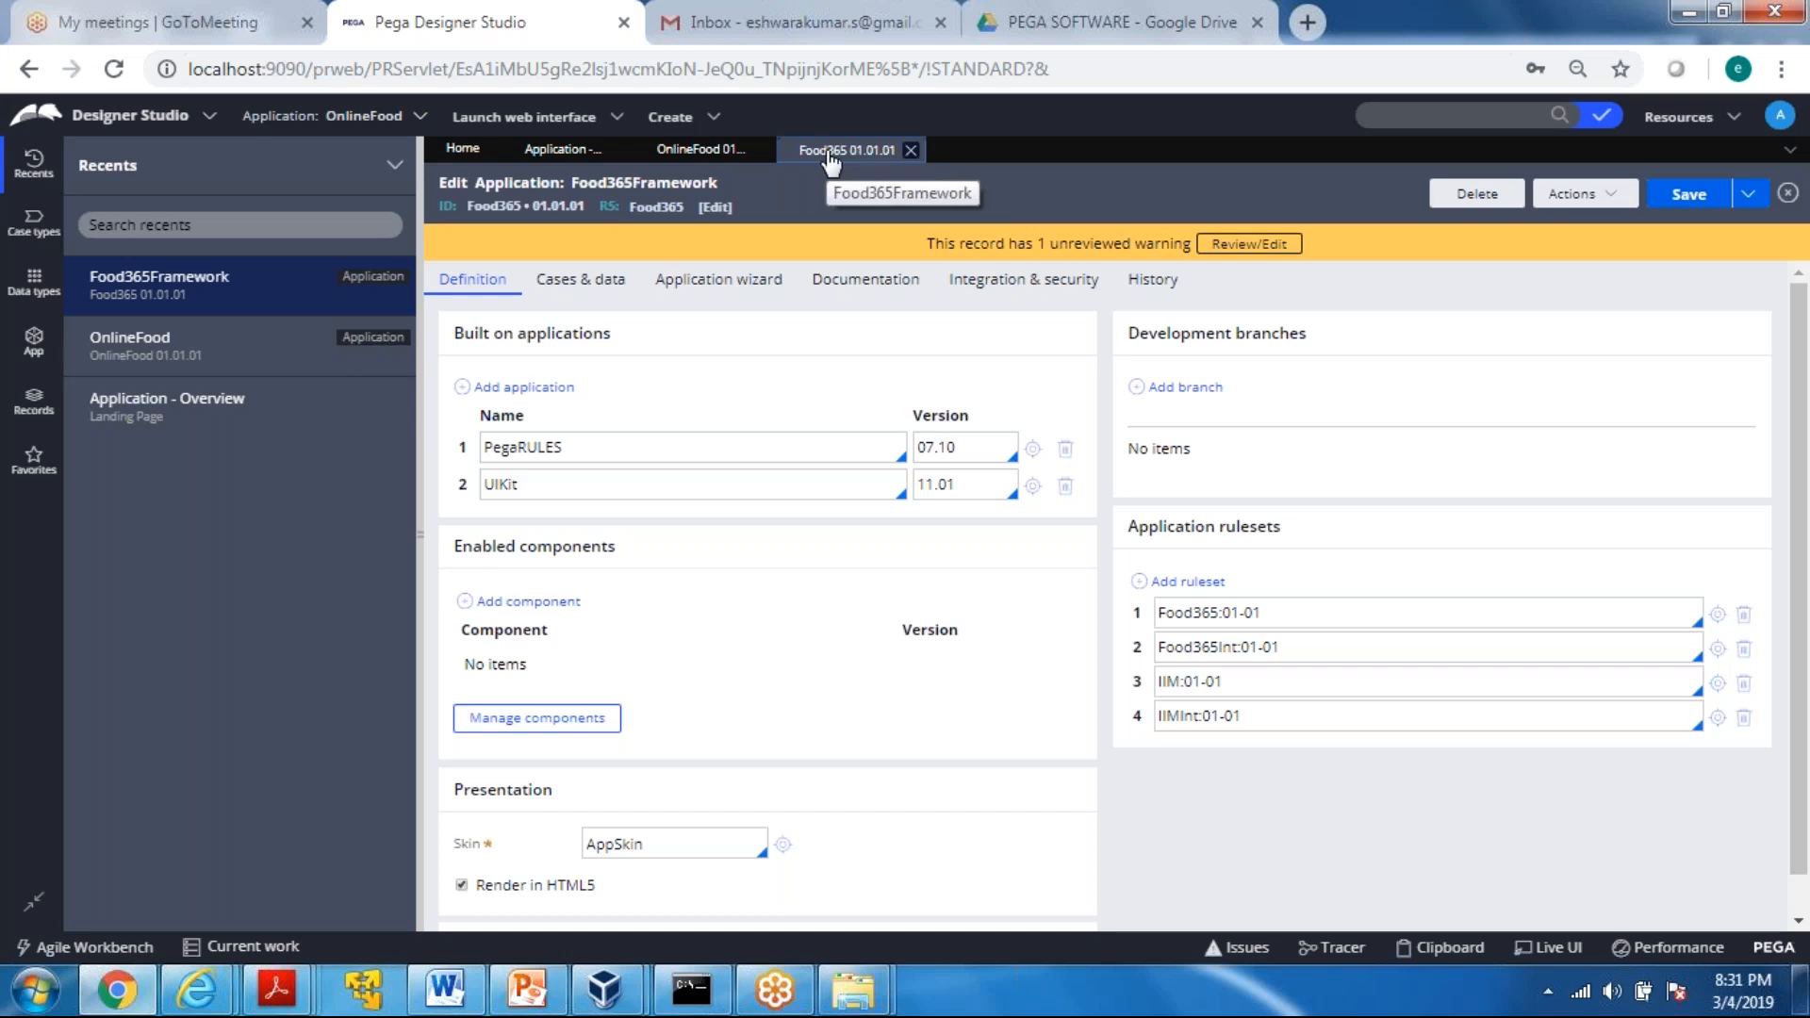
click(681, 153)
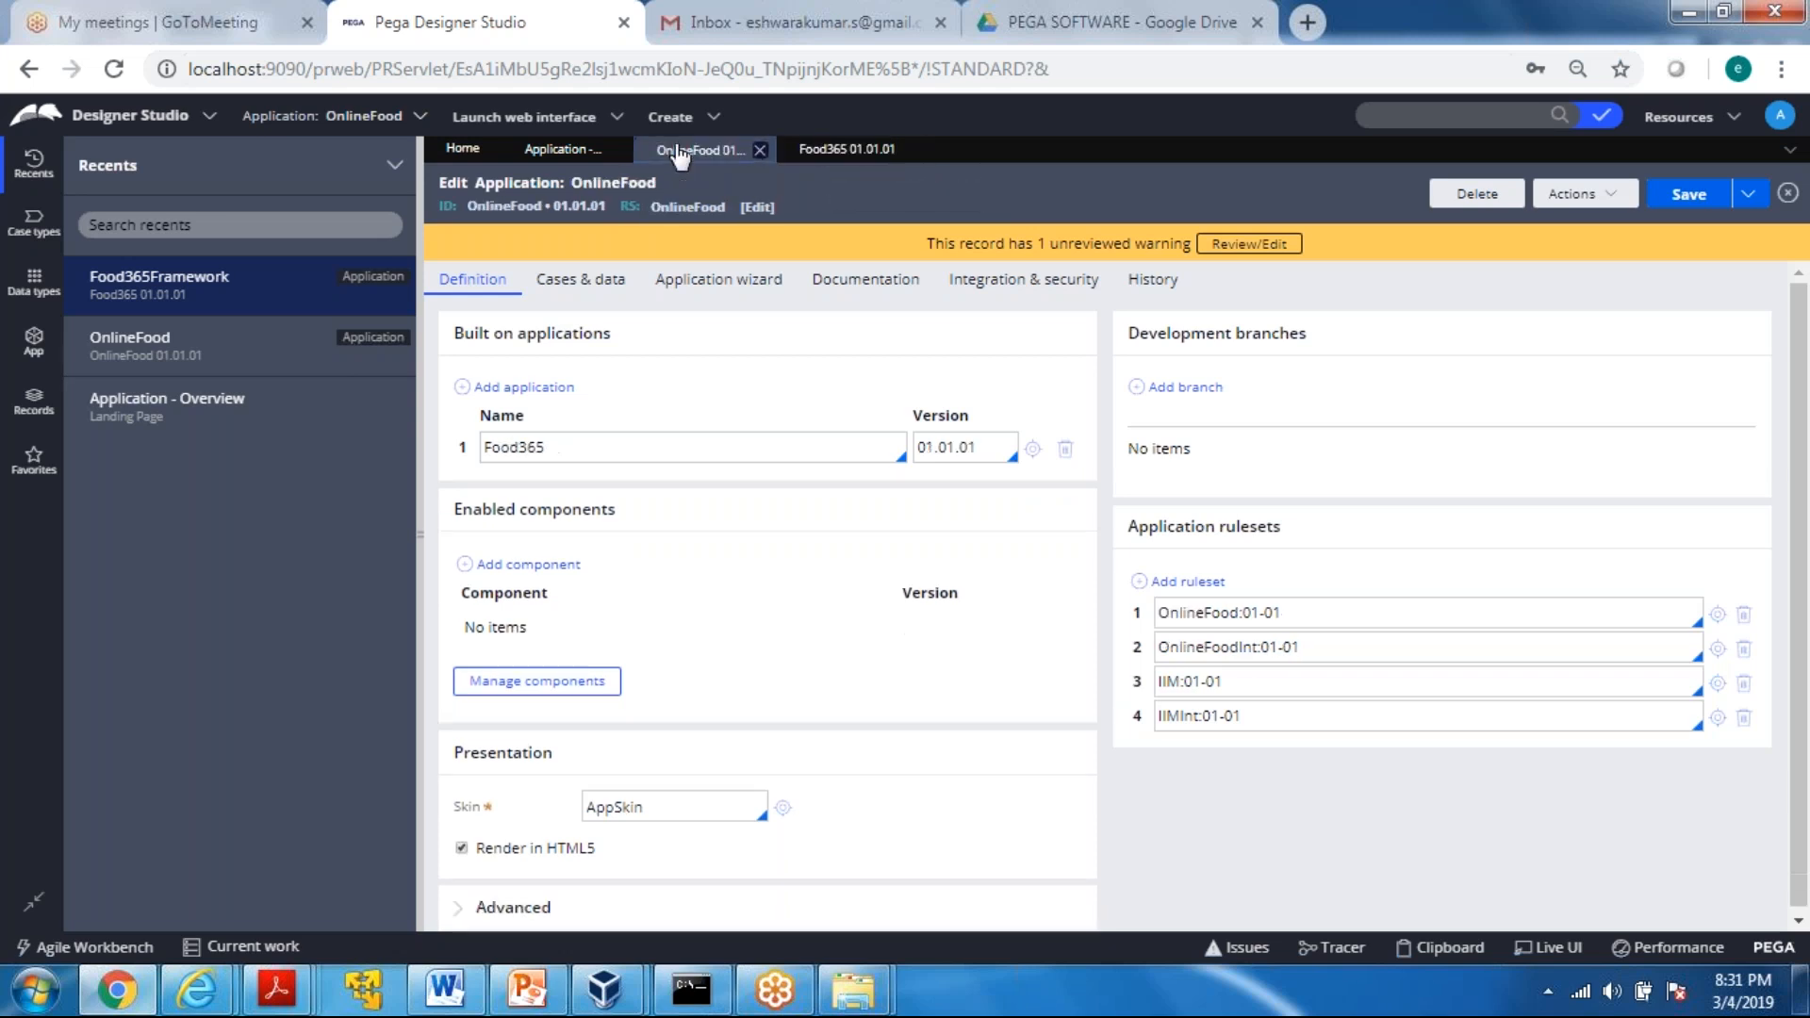
click(845, 149)
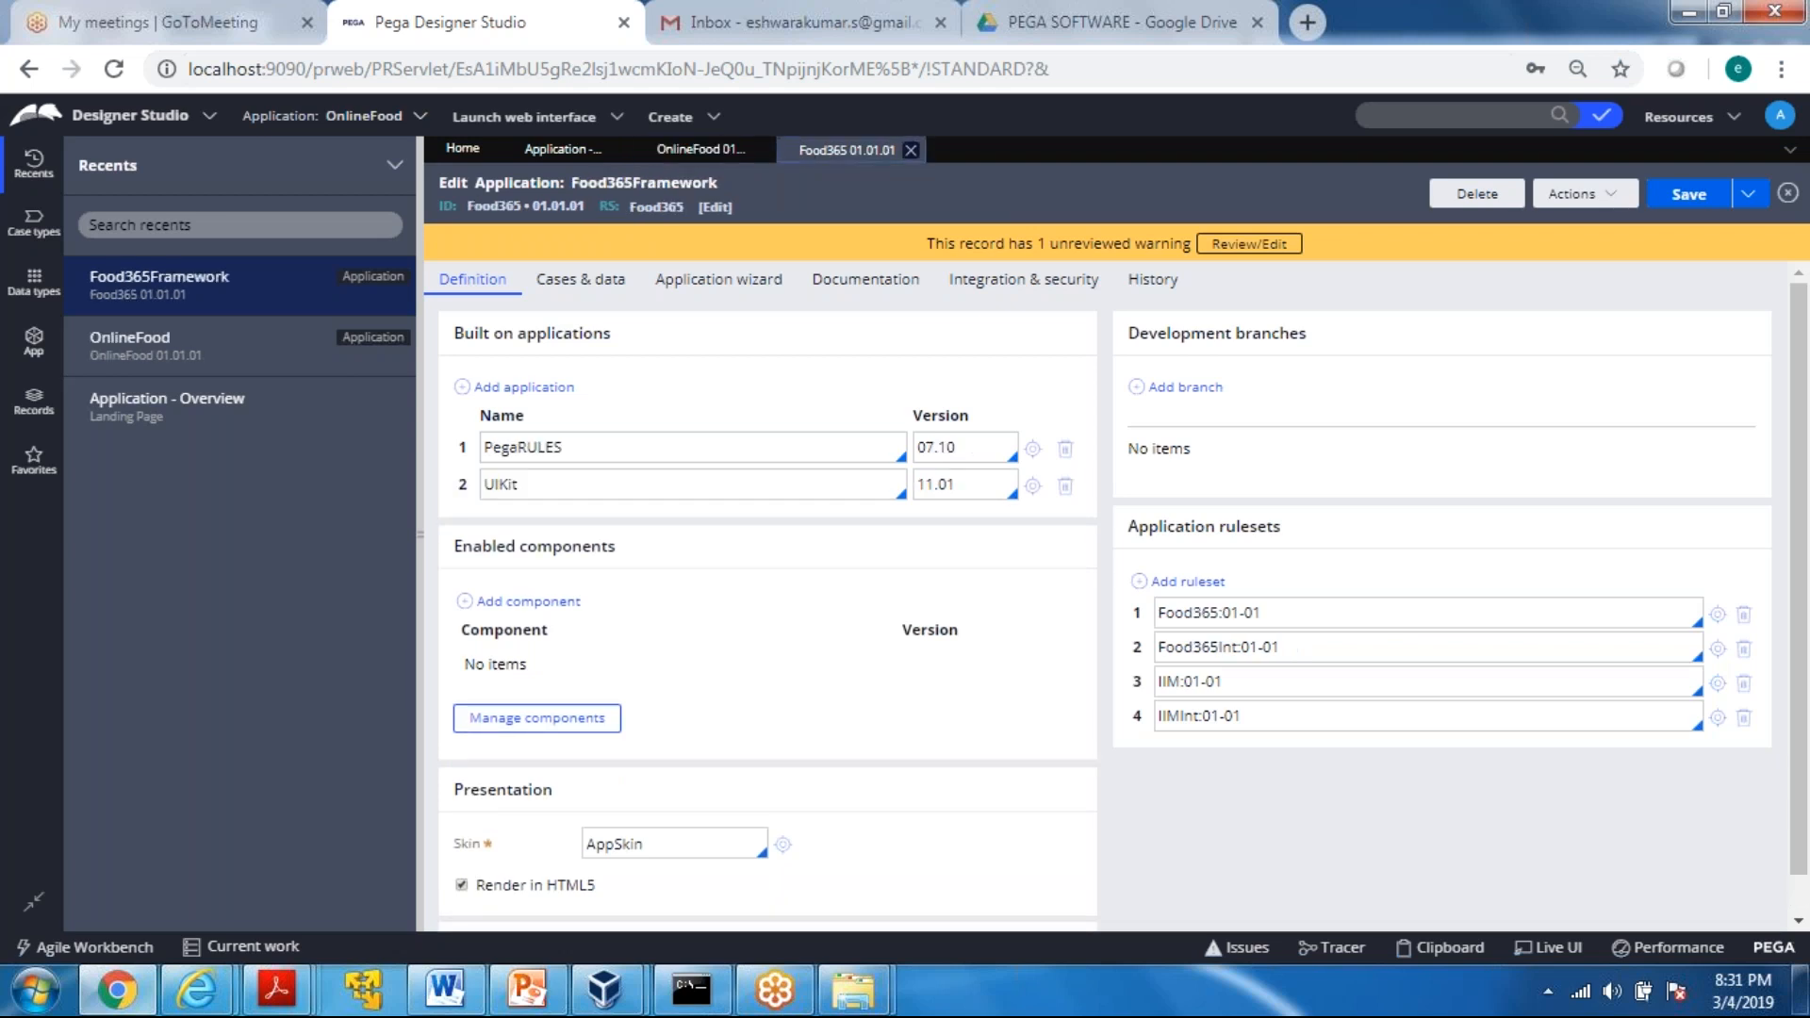
click(732, 149)
click(853, 154)
click(706, 160)
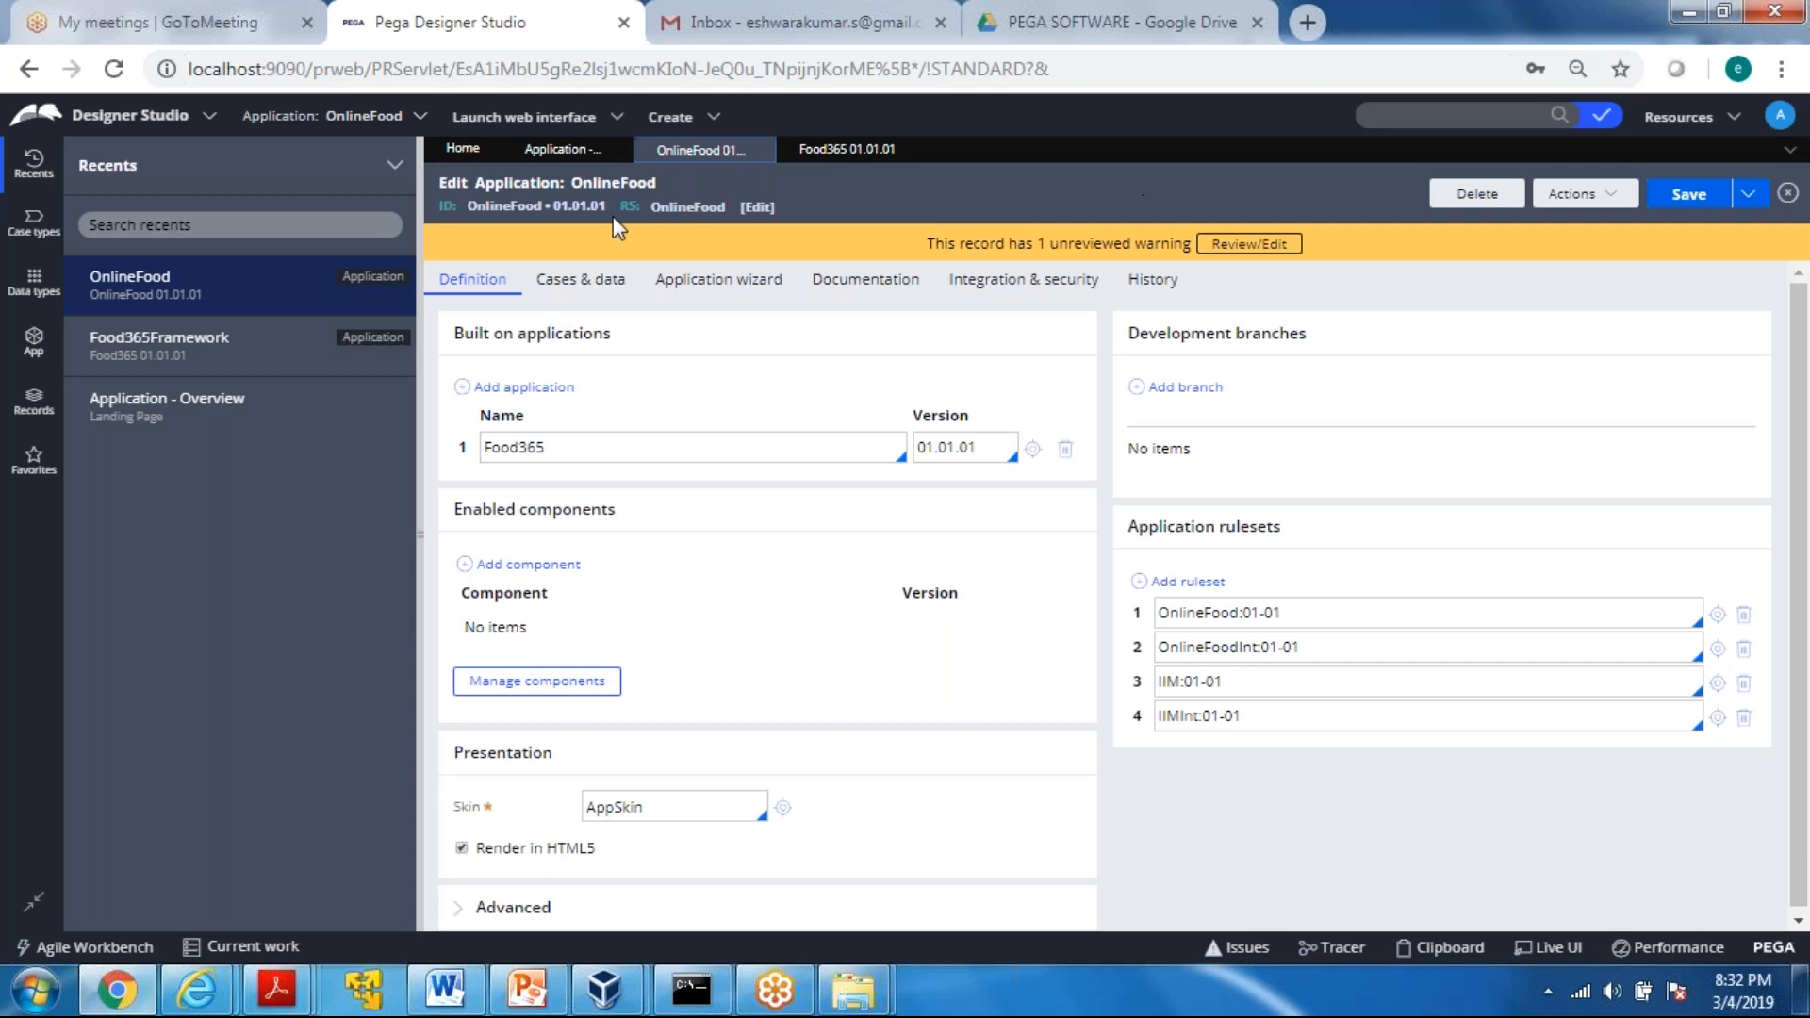
Check the record type and application name in the header of the OnlineFood definition
drag(470, 180, 562, 181)
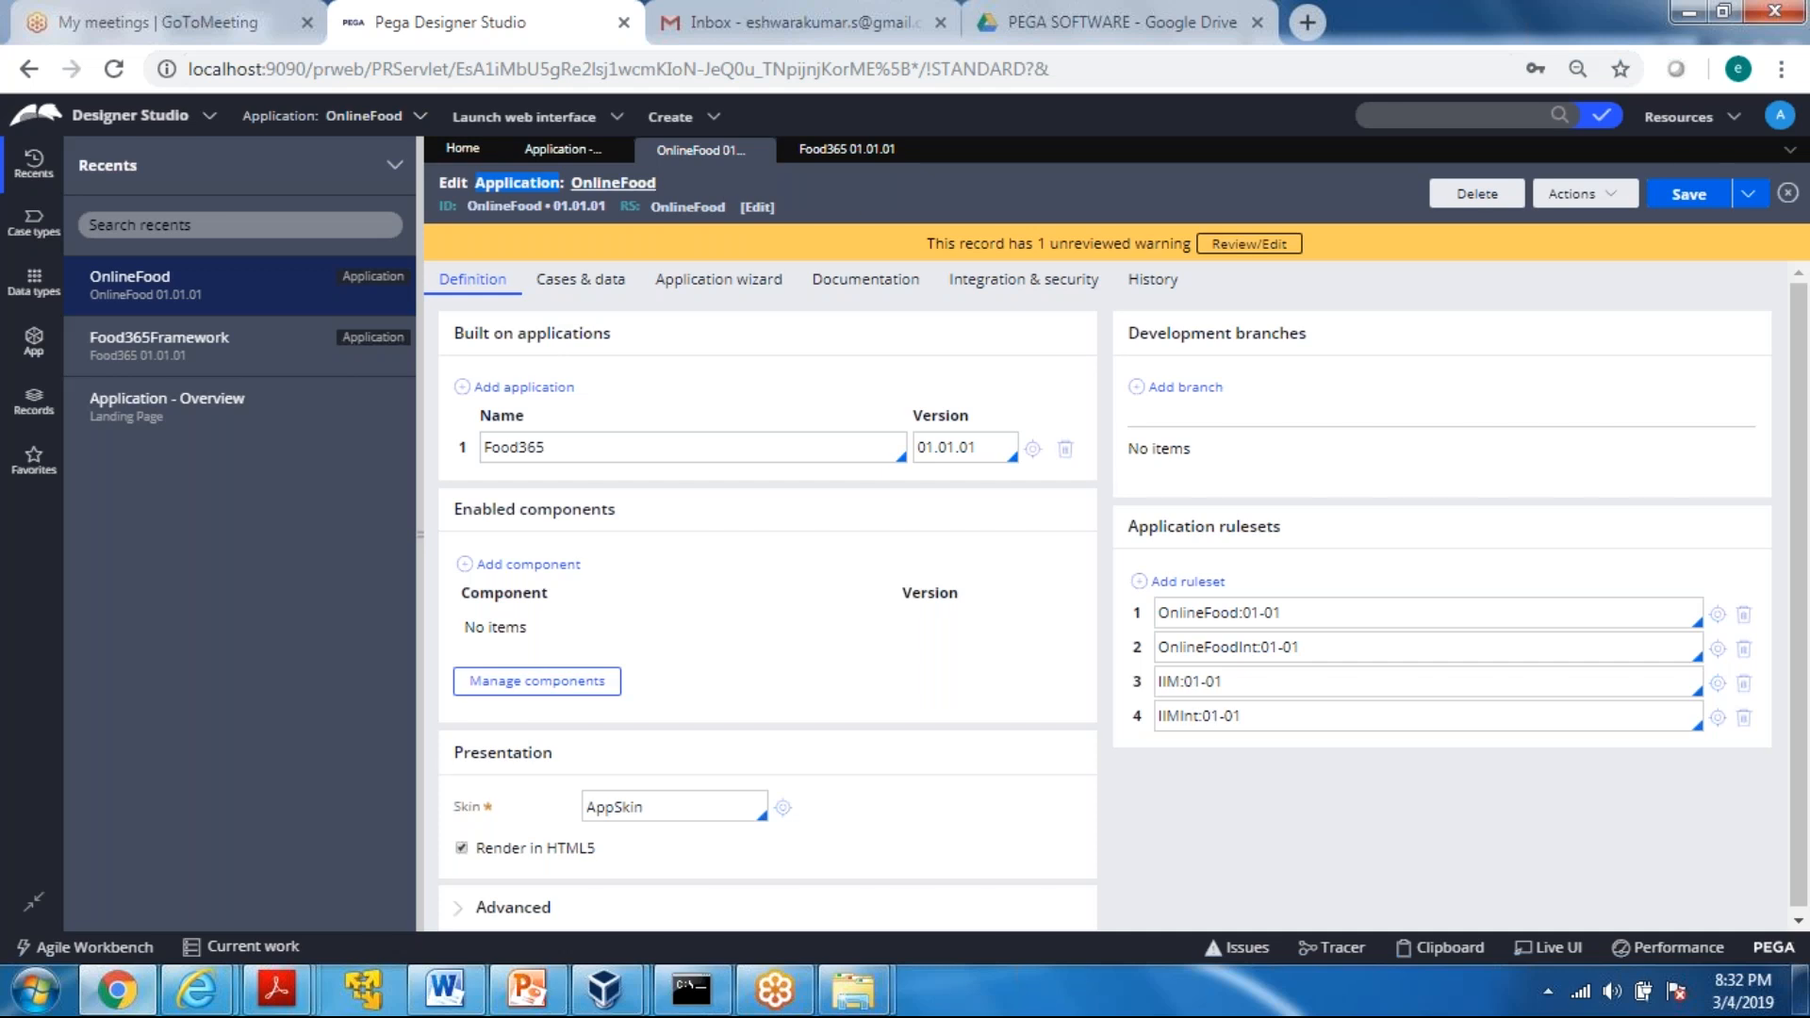
drag(481, 184, 565, 184)
click(480, 183)
click(816, 189)
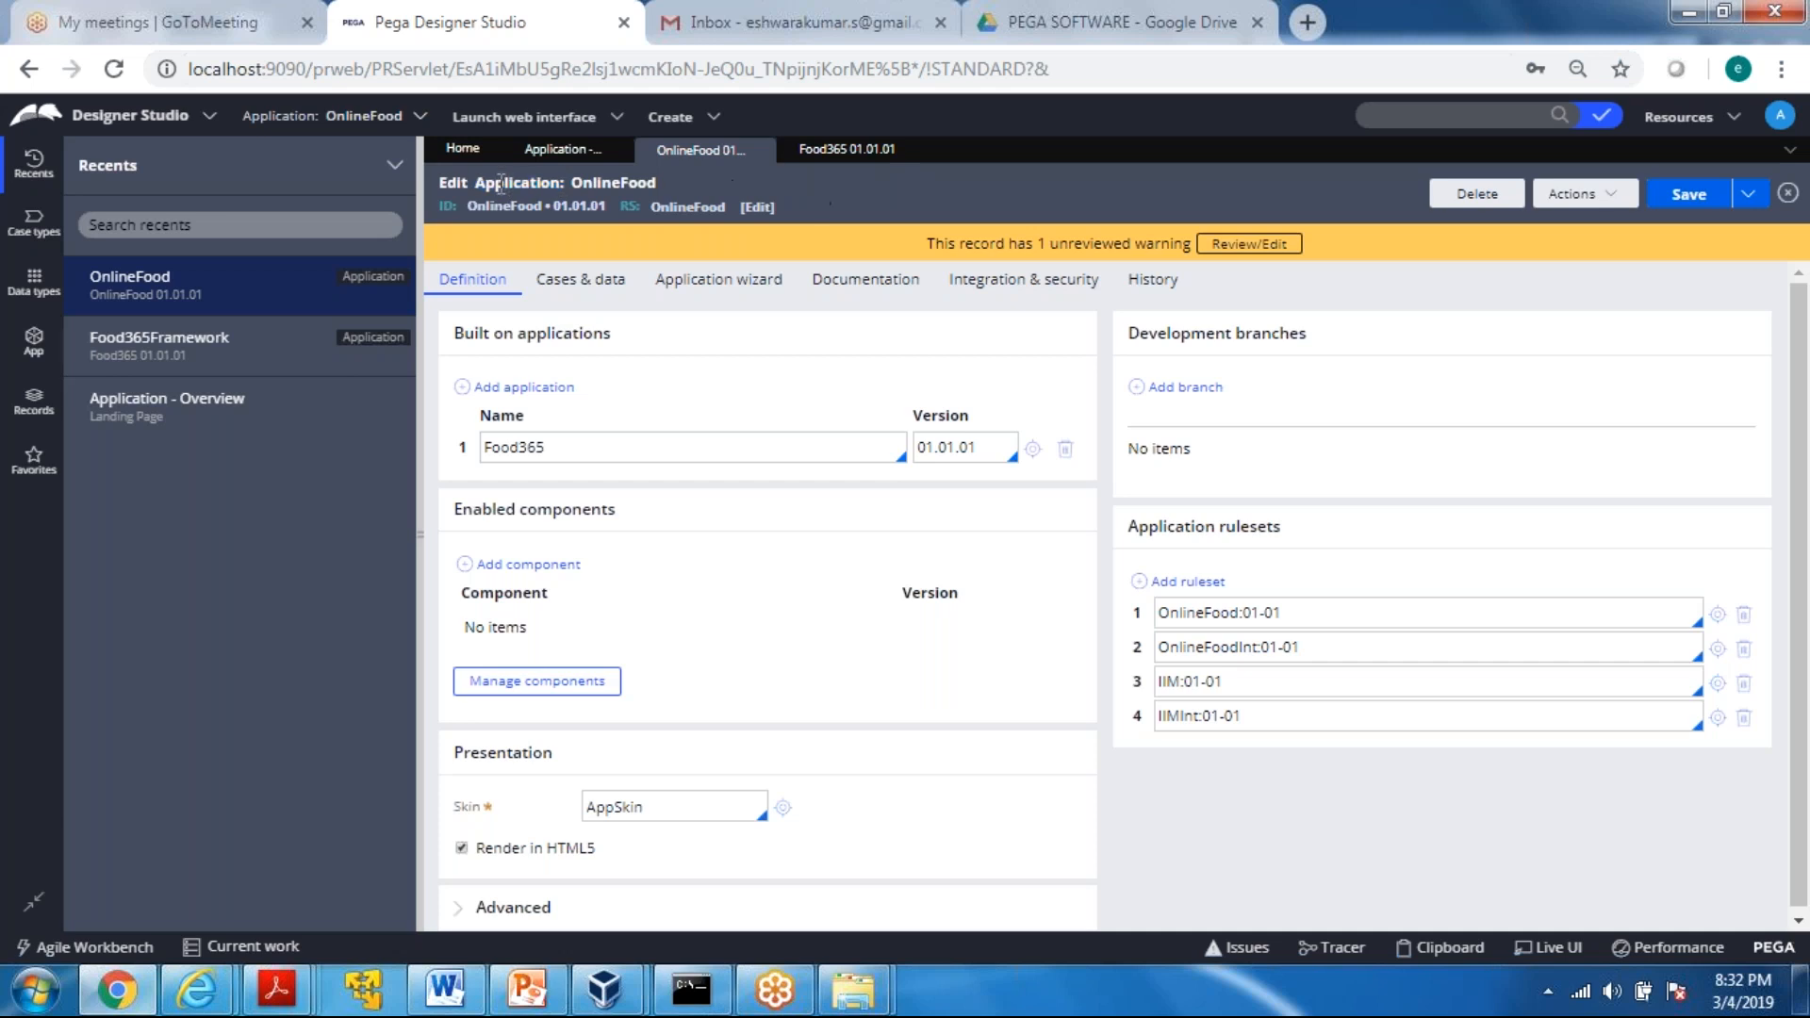
drag(478, 183, 564, 183)
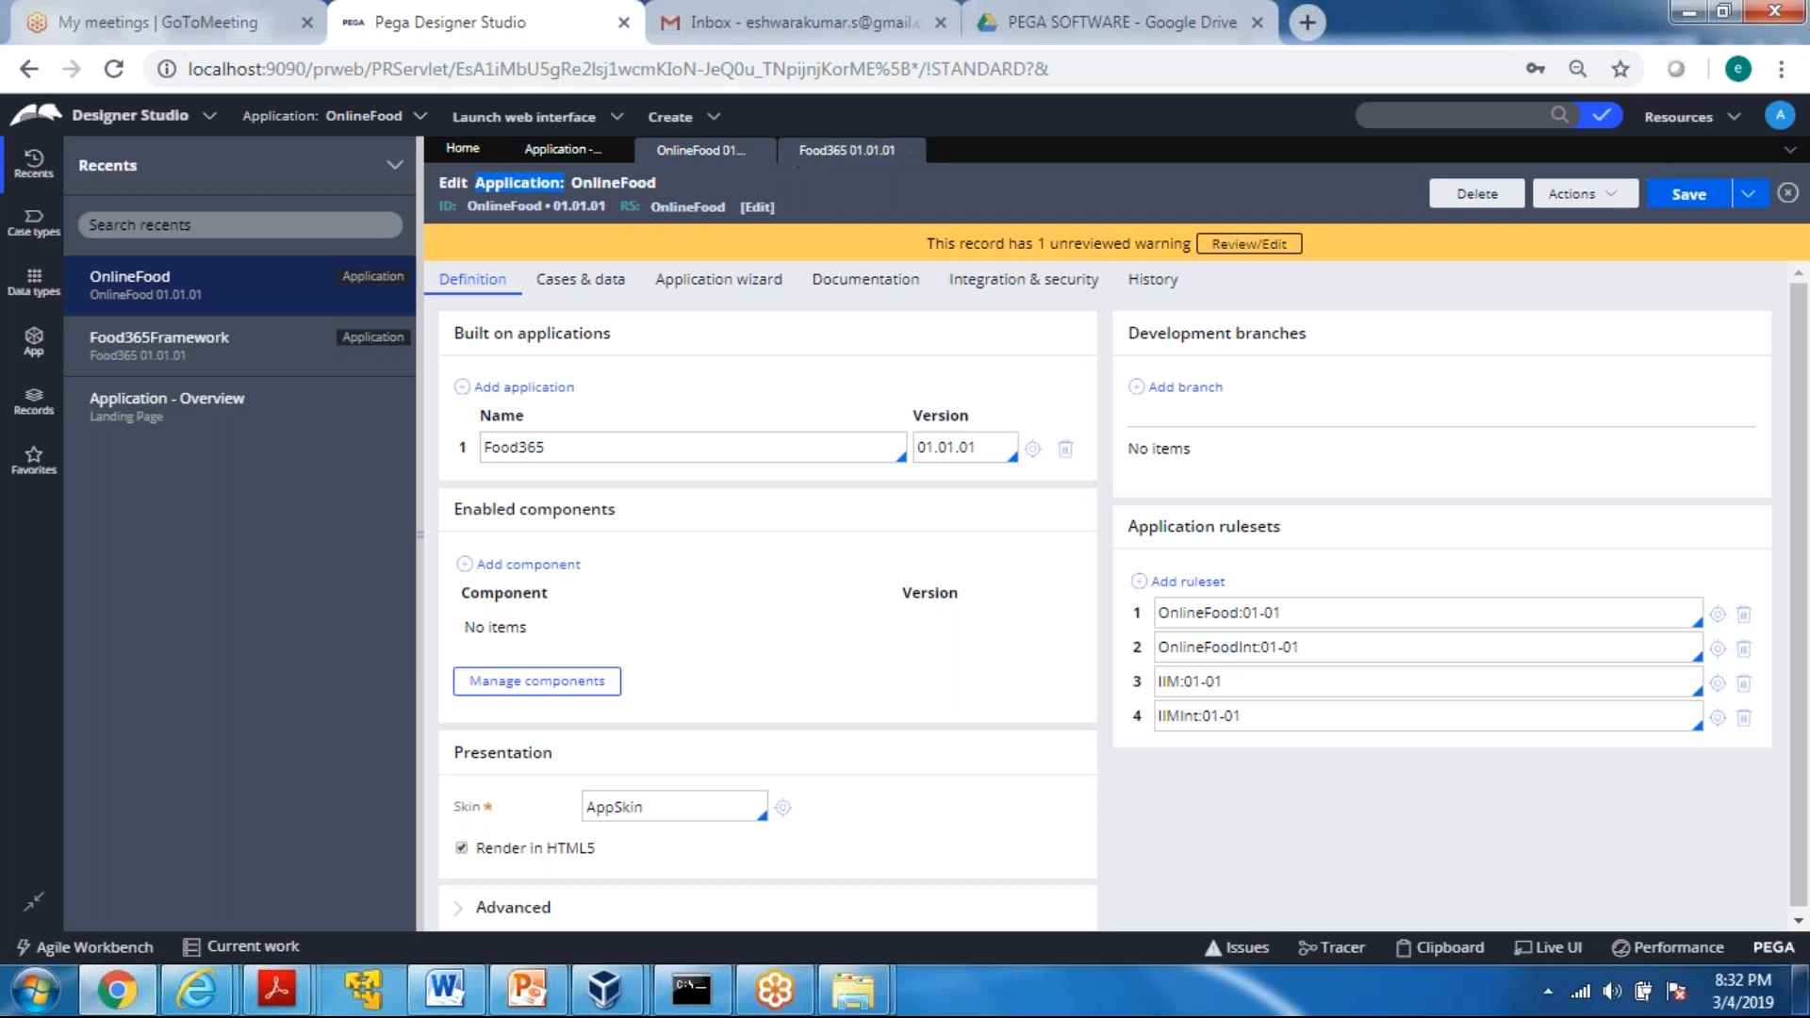
Show the Food365Framework definition and examine the record type, application ID and version in its header
click(848, 150)
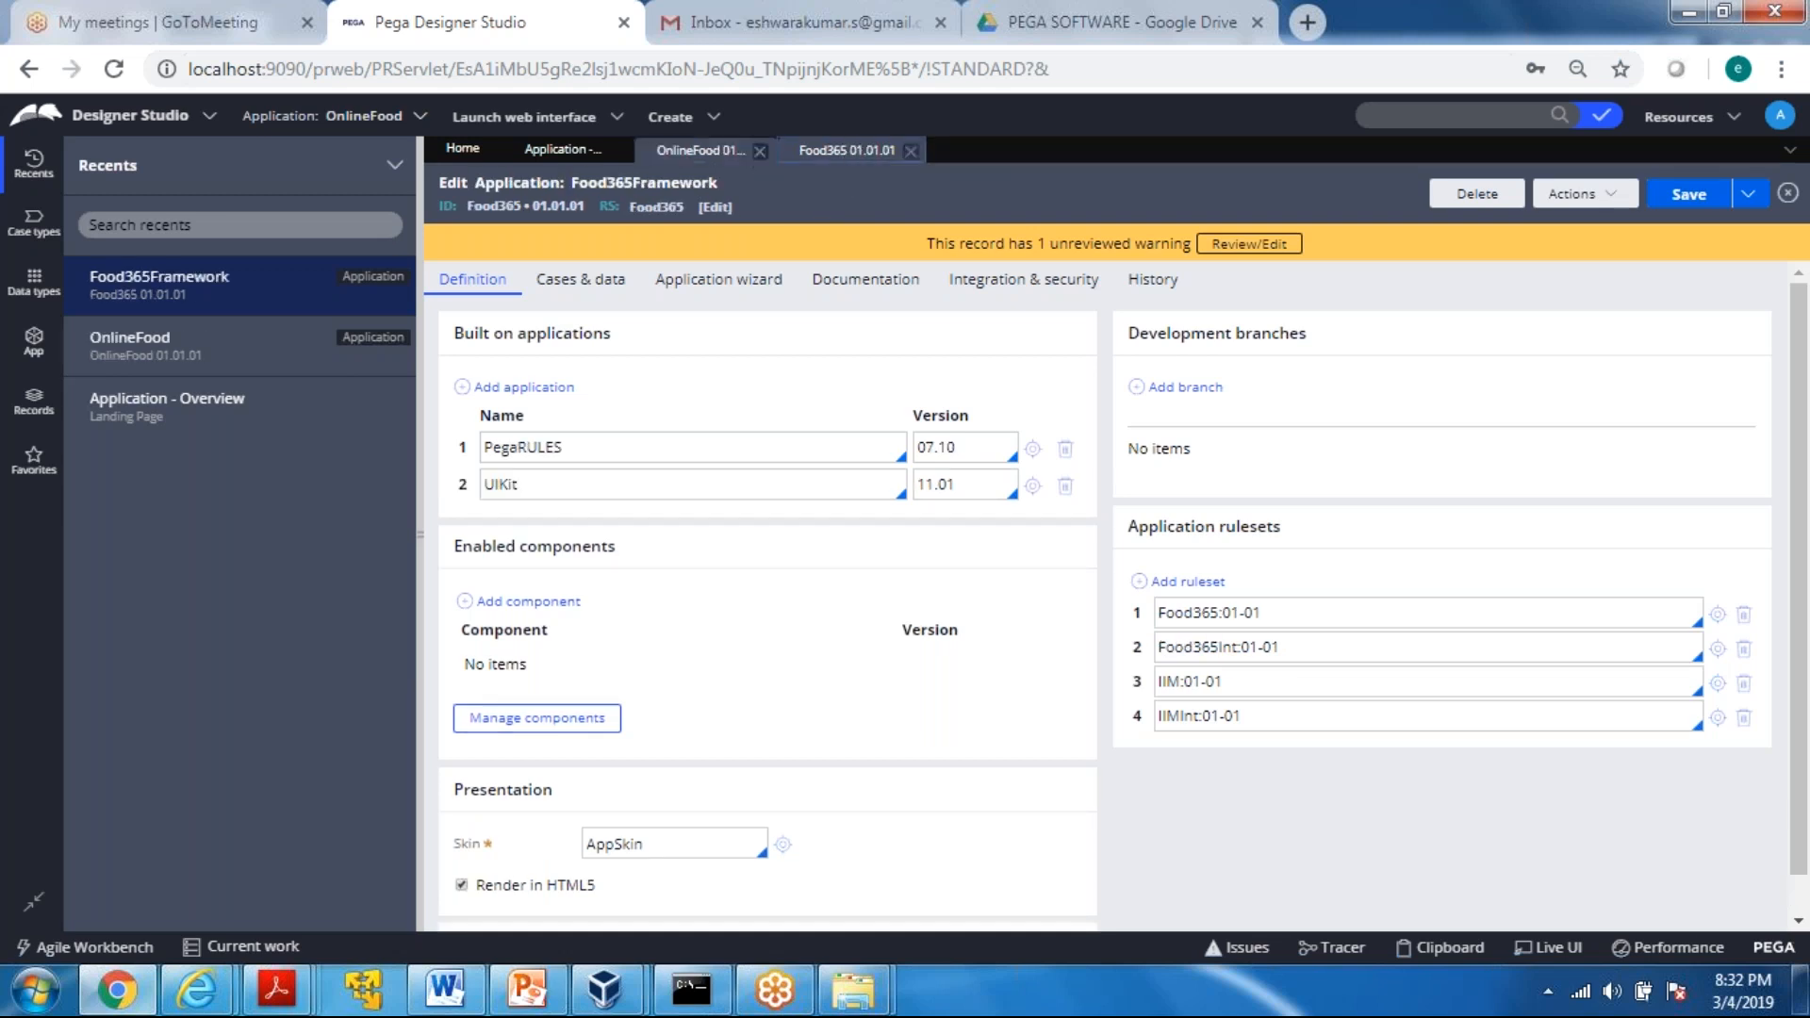
drag(475, 183, 571, 183)
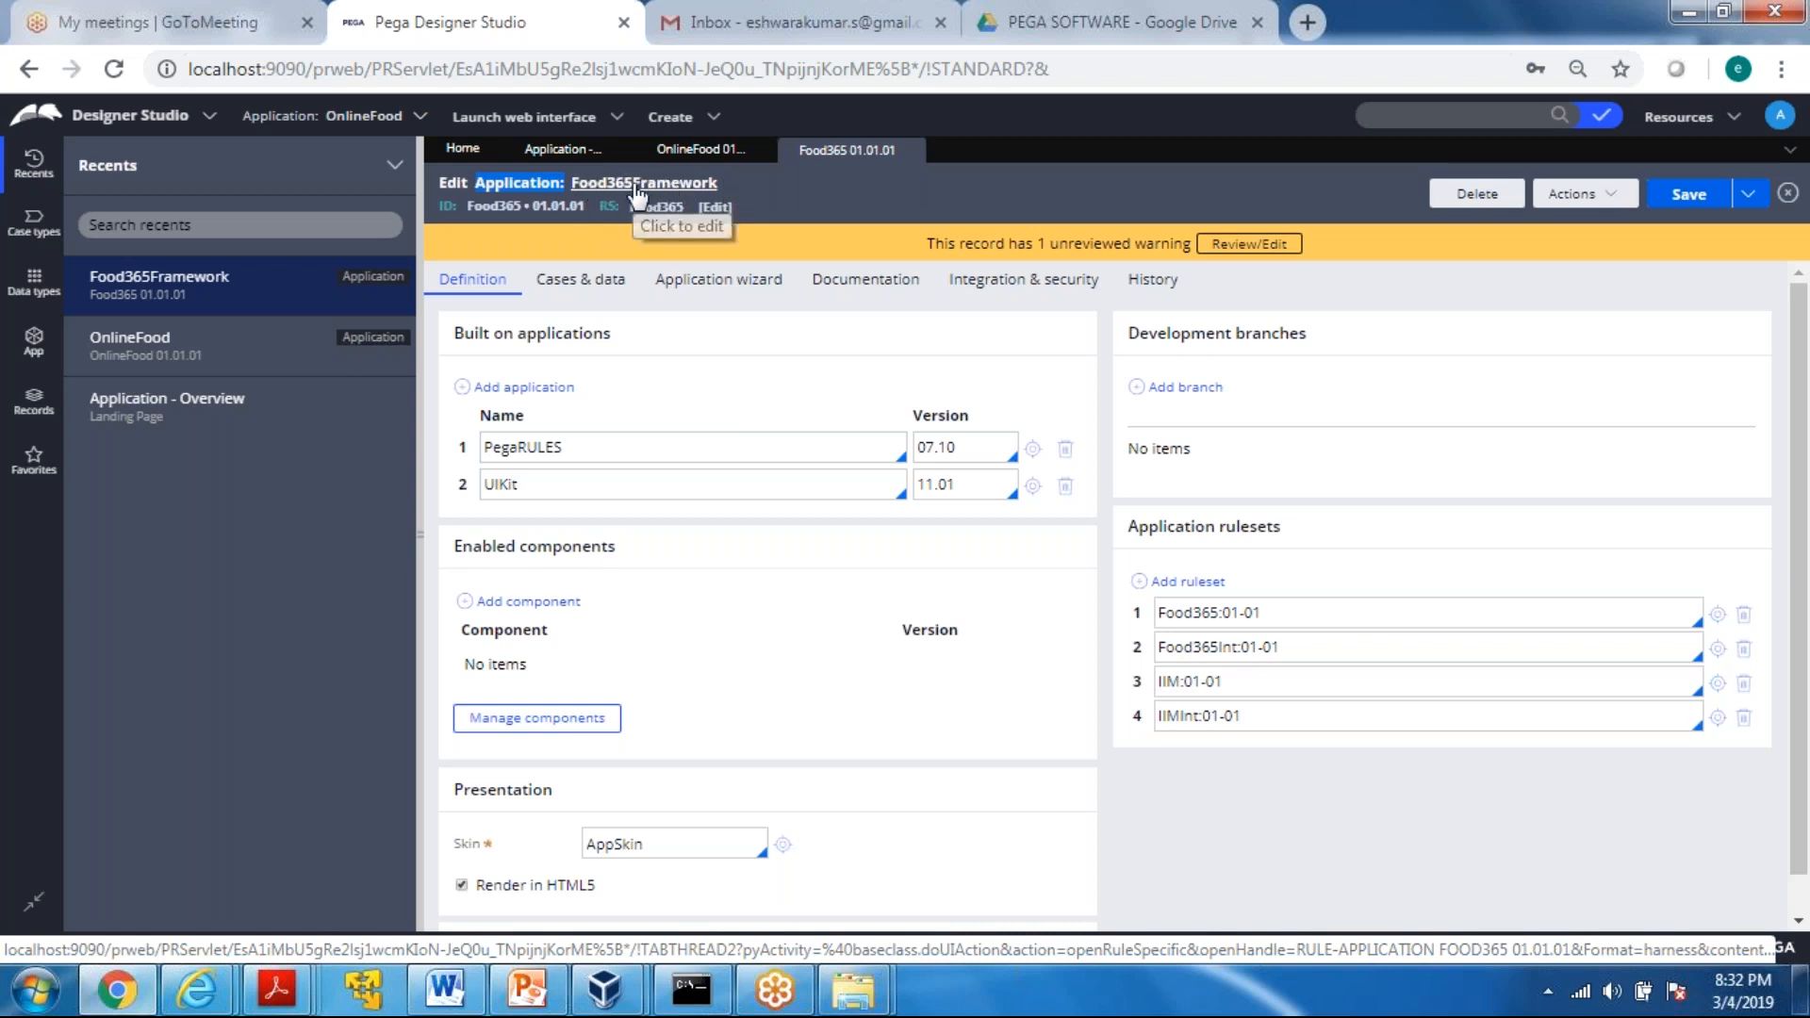
drag(465, 212, 589, 215)
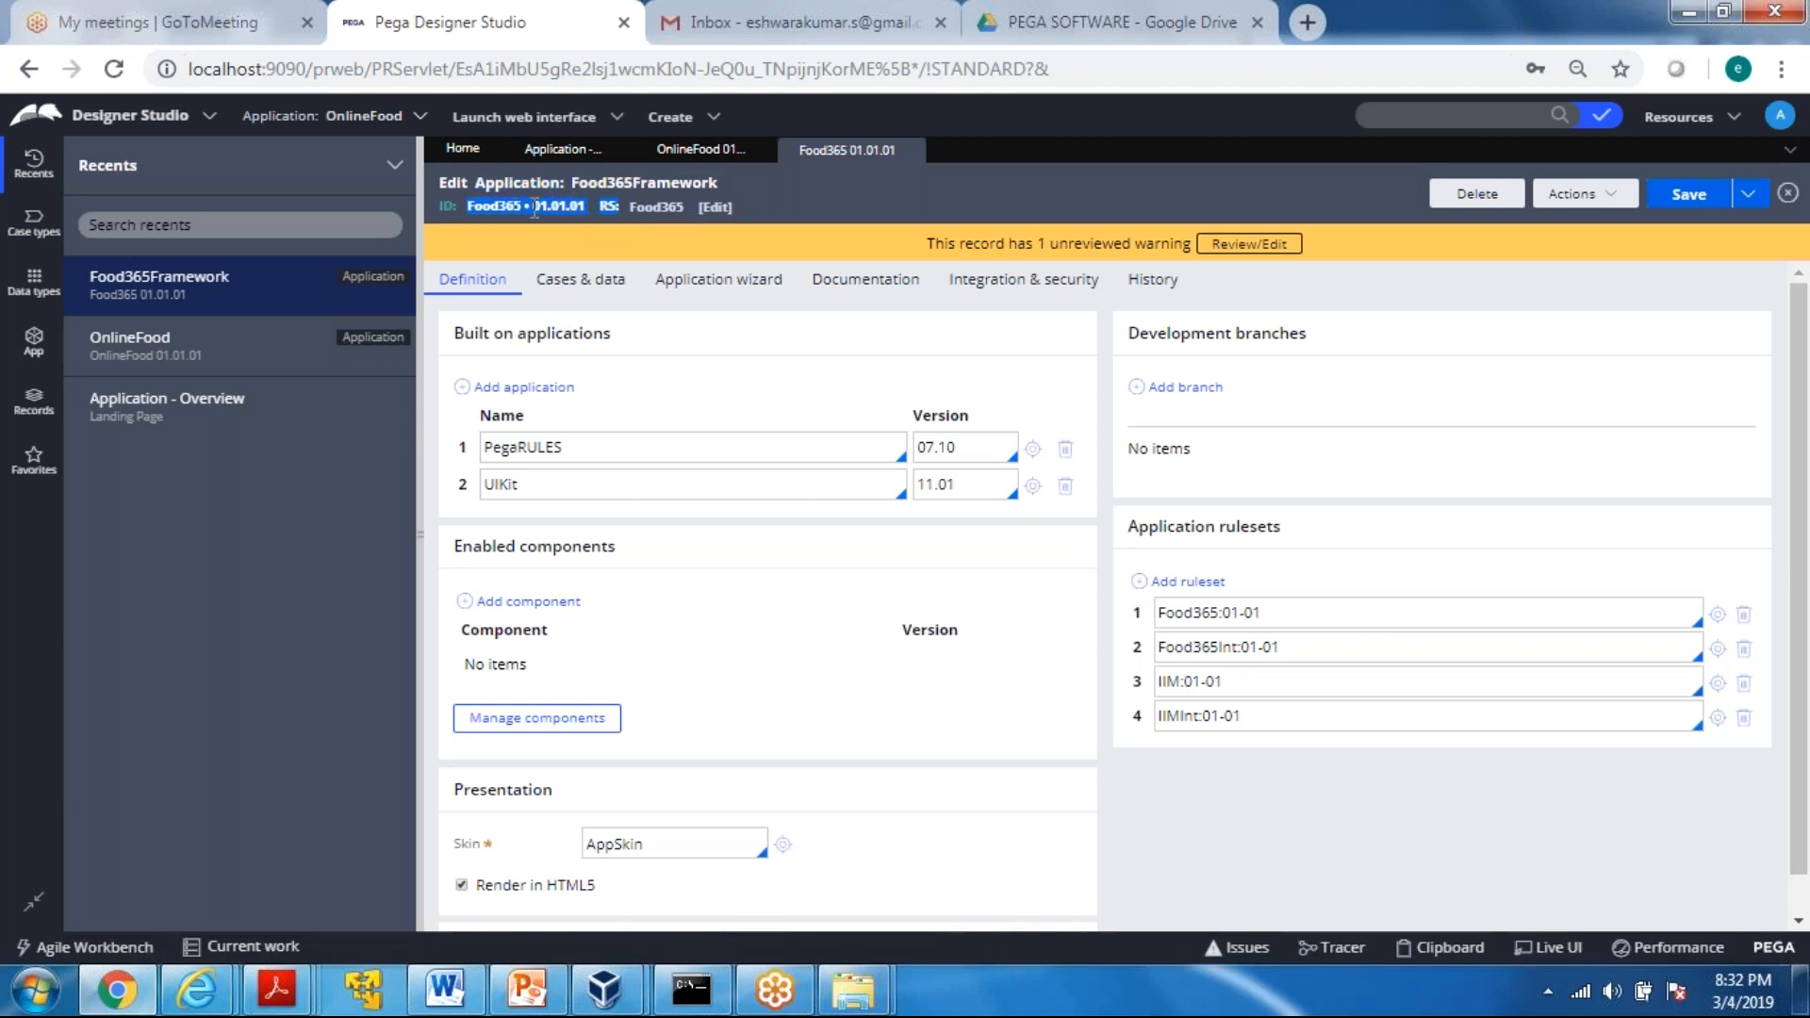
click(471, 210)
drag(471, 209, 617, 209)
click(467, 183)
double_click(557, 185)
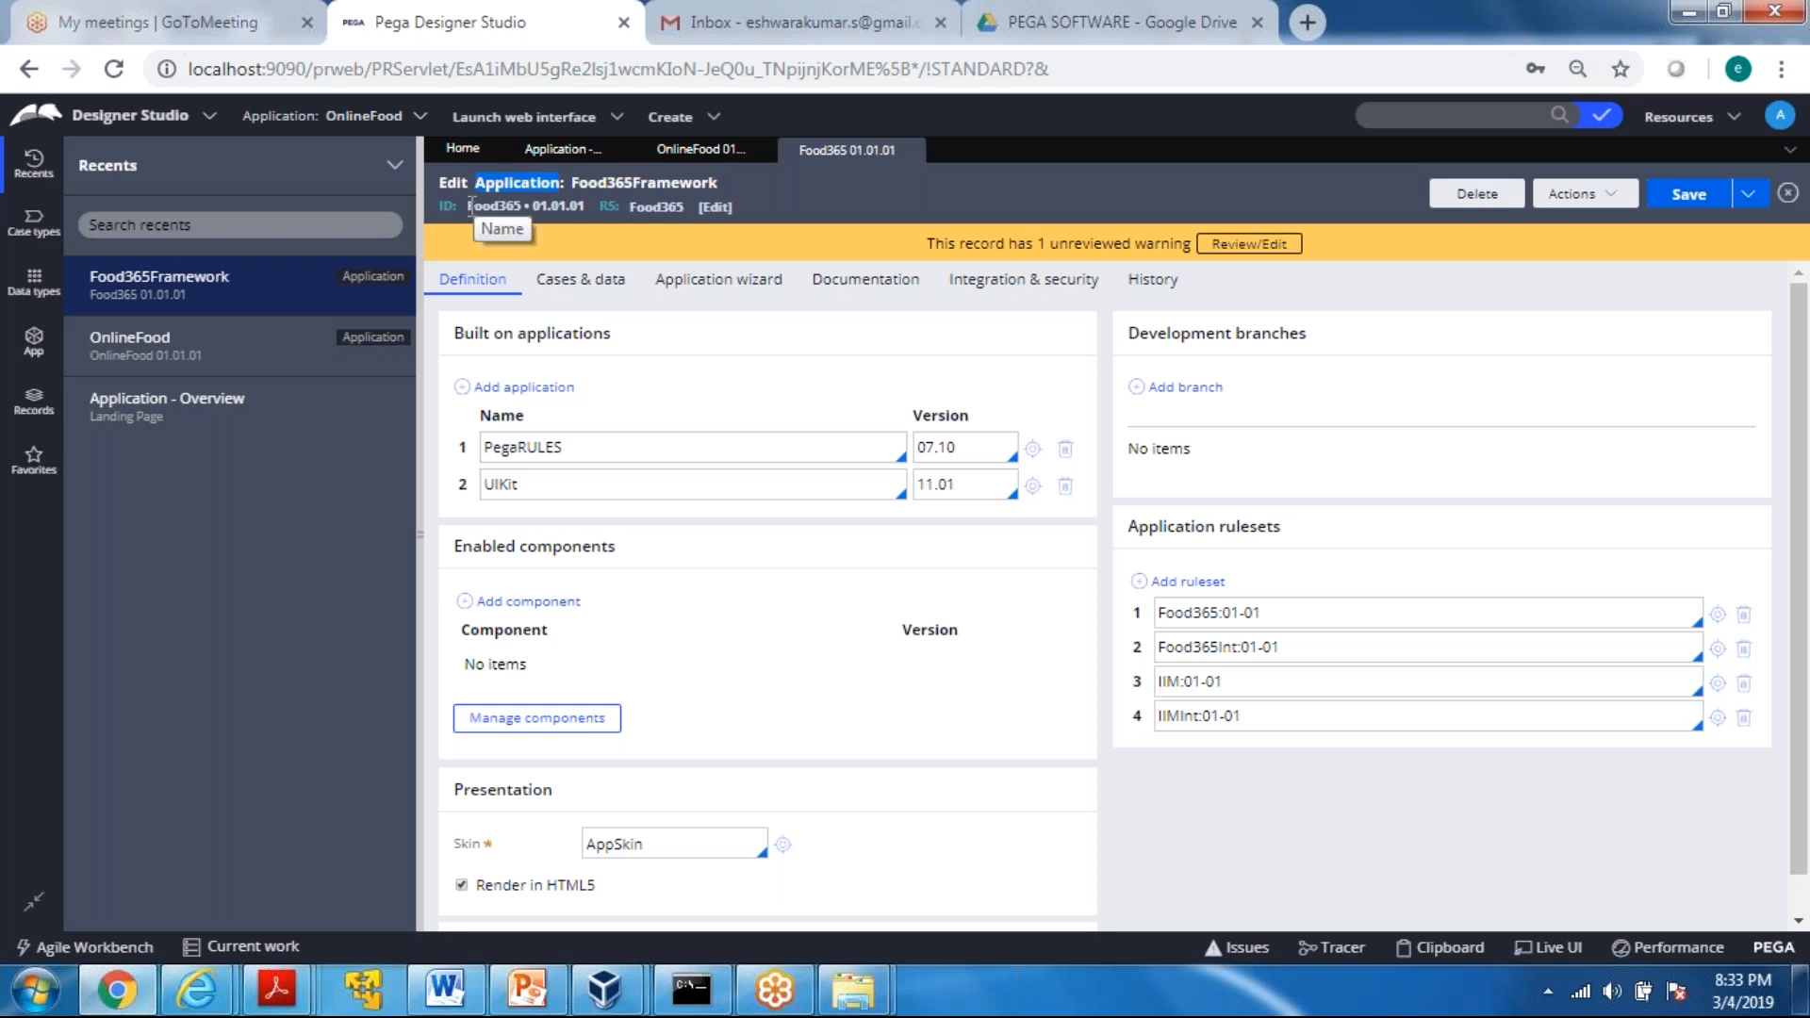
click(515, 182)
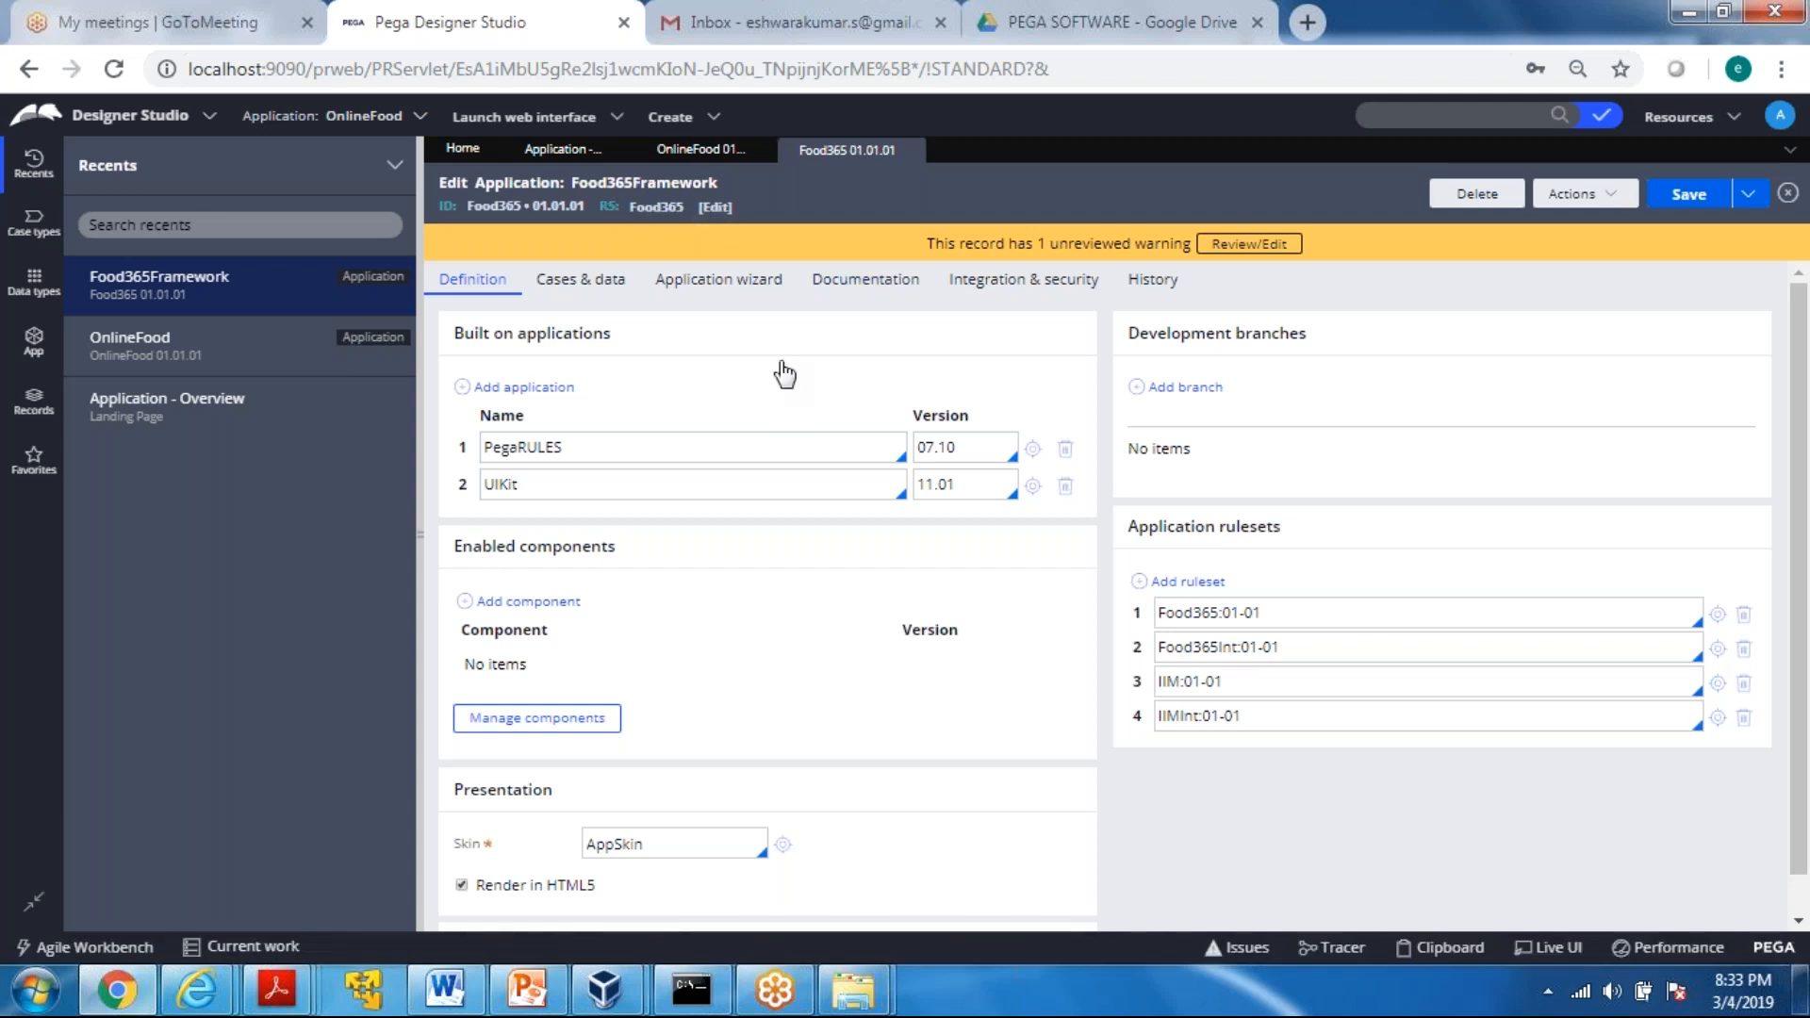
Return to the OnlineFood definition and examine its application rulesets list
click(693, 150)
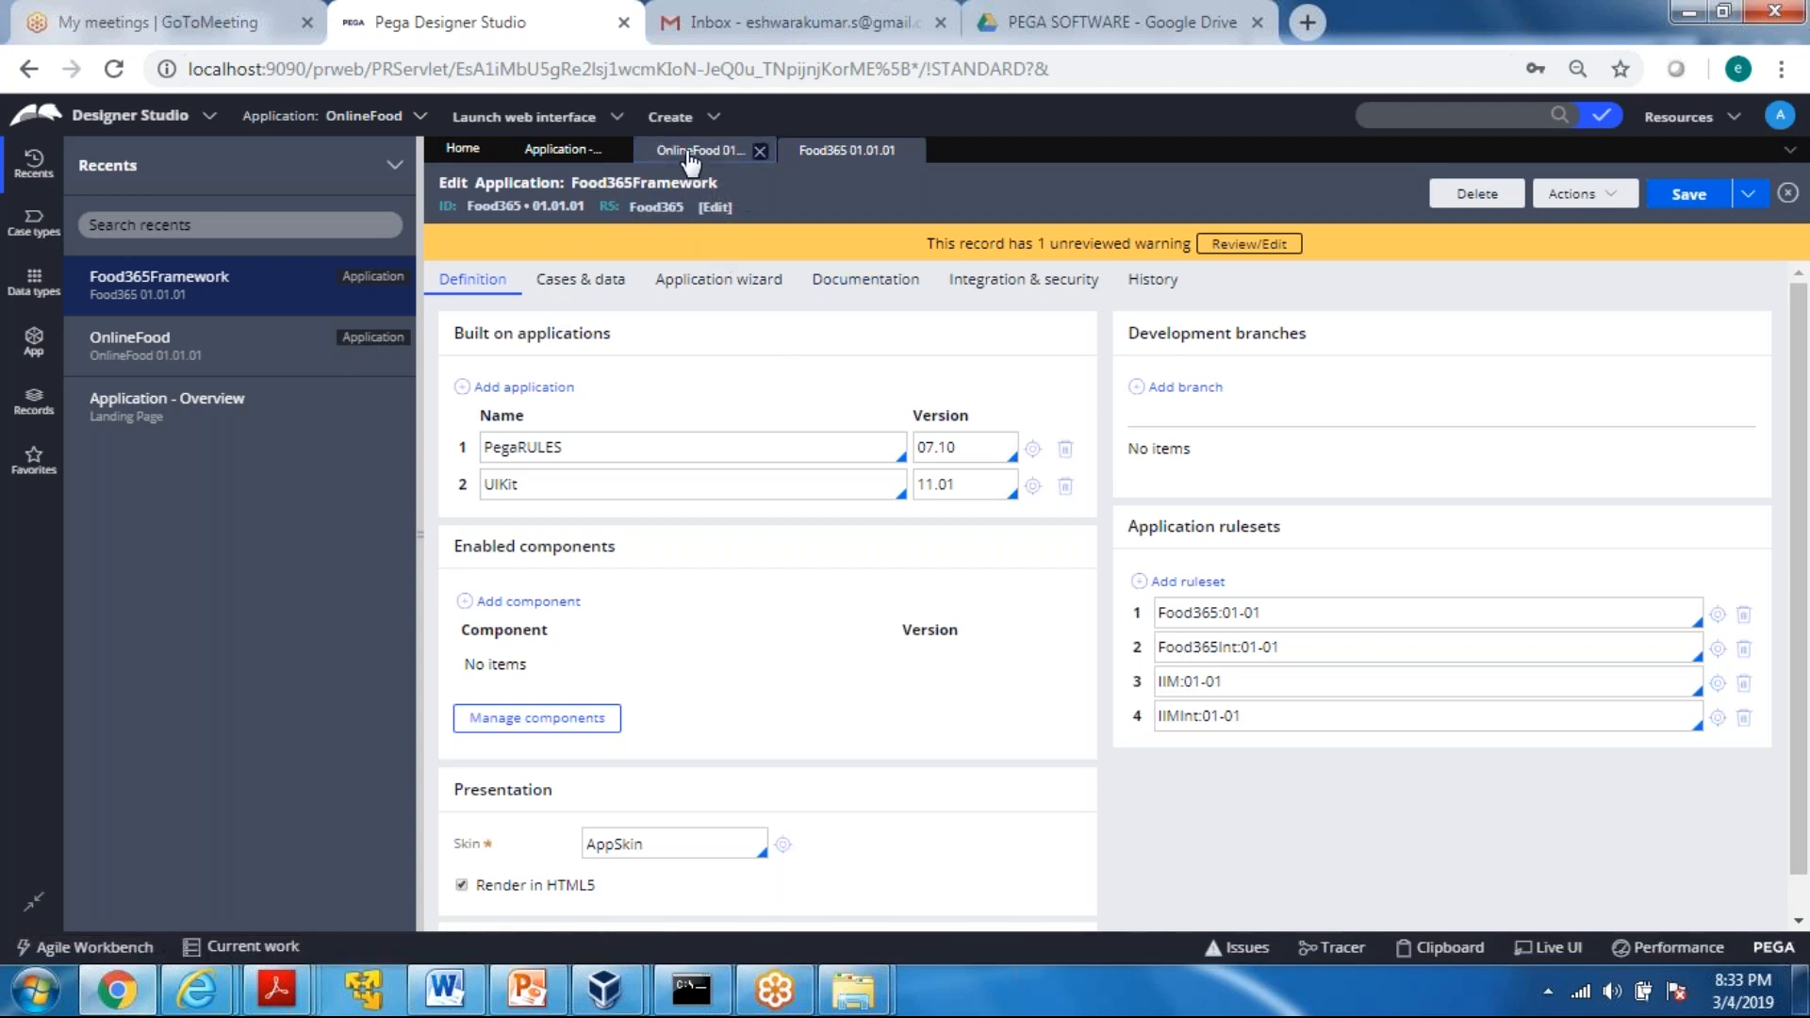
click(846, 149)
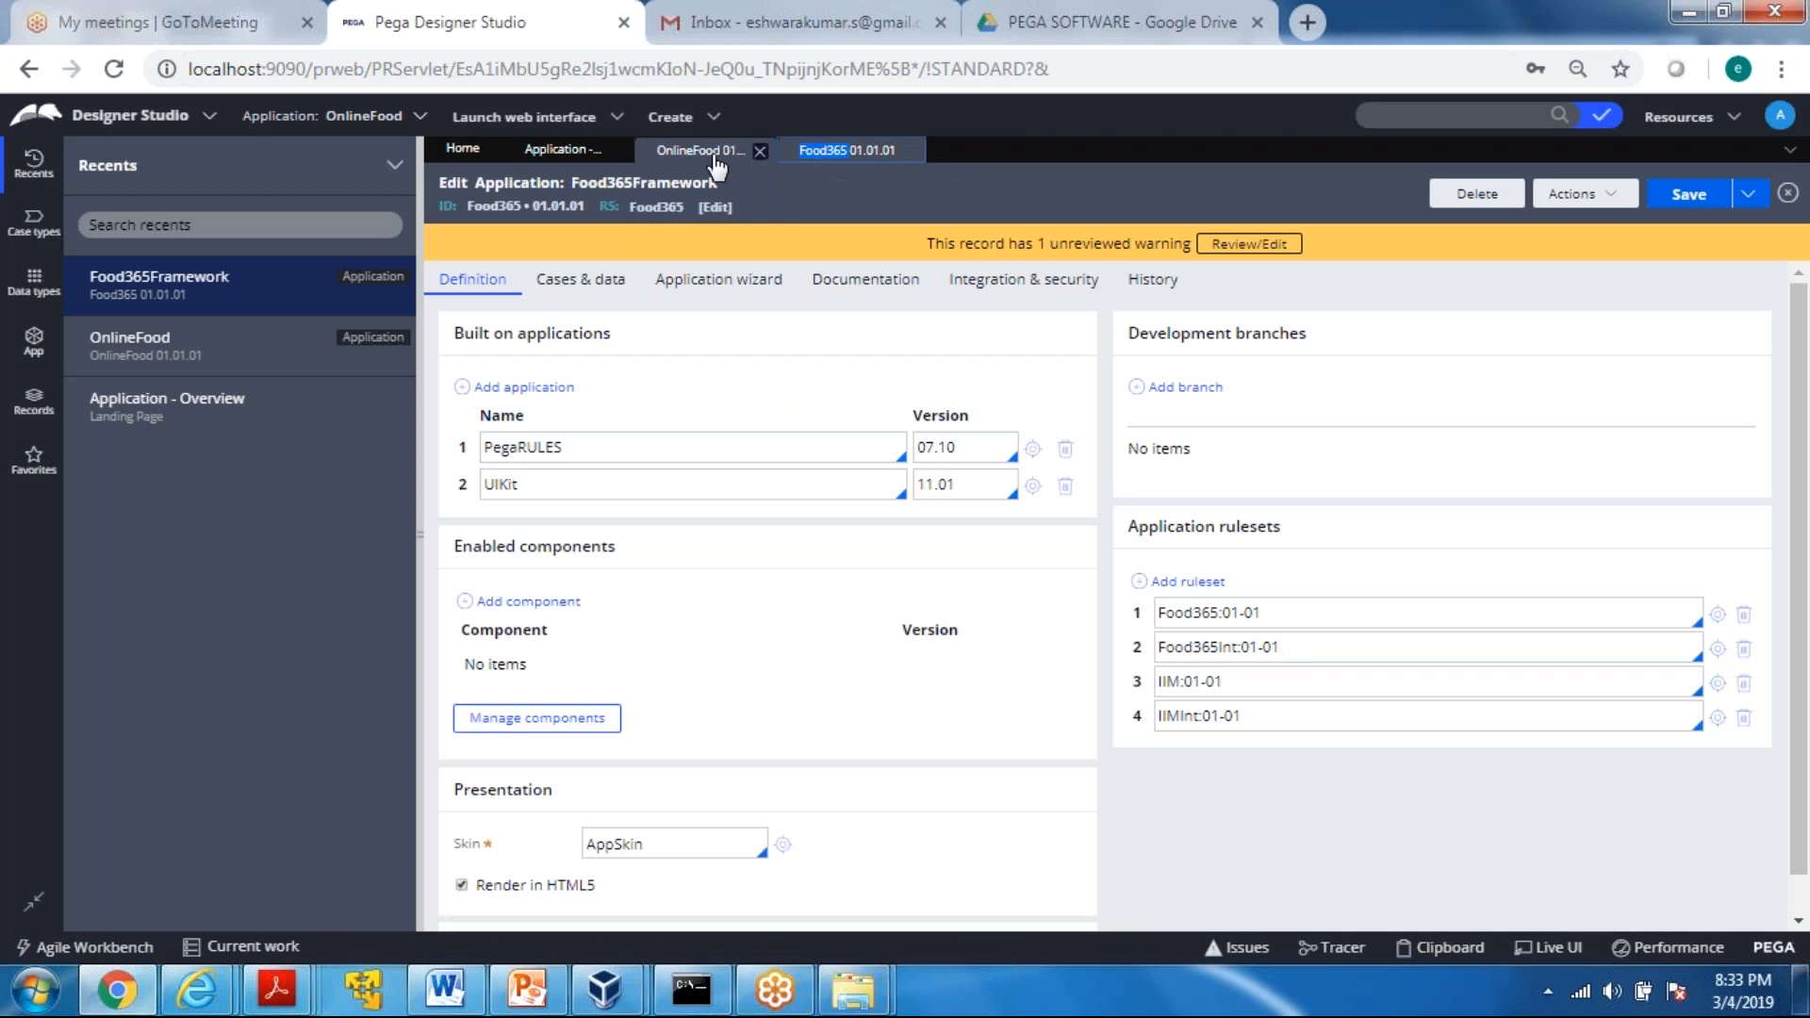
click(713, 155)
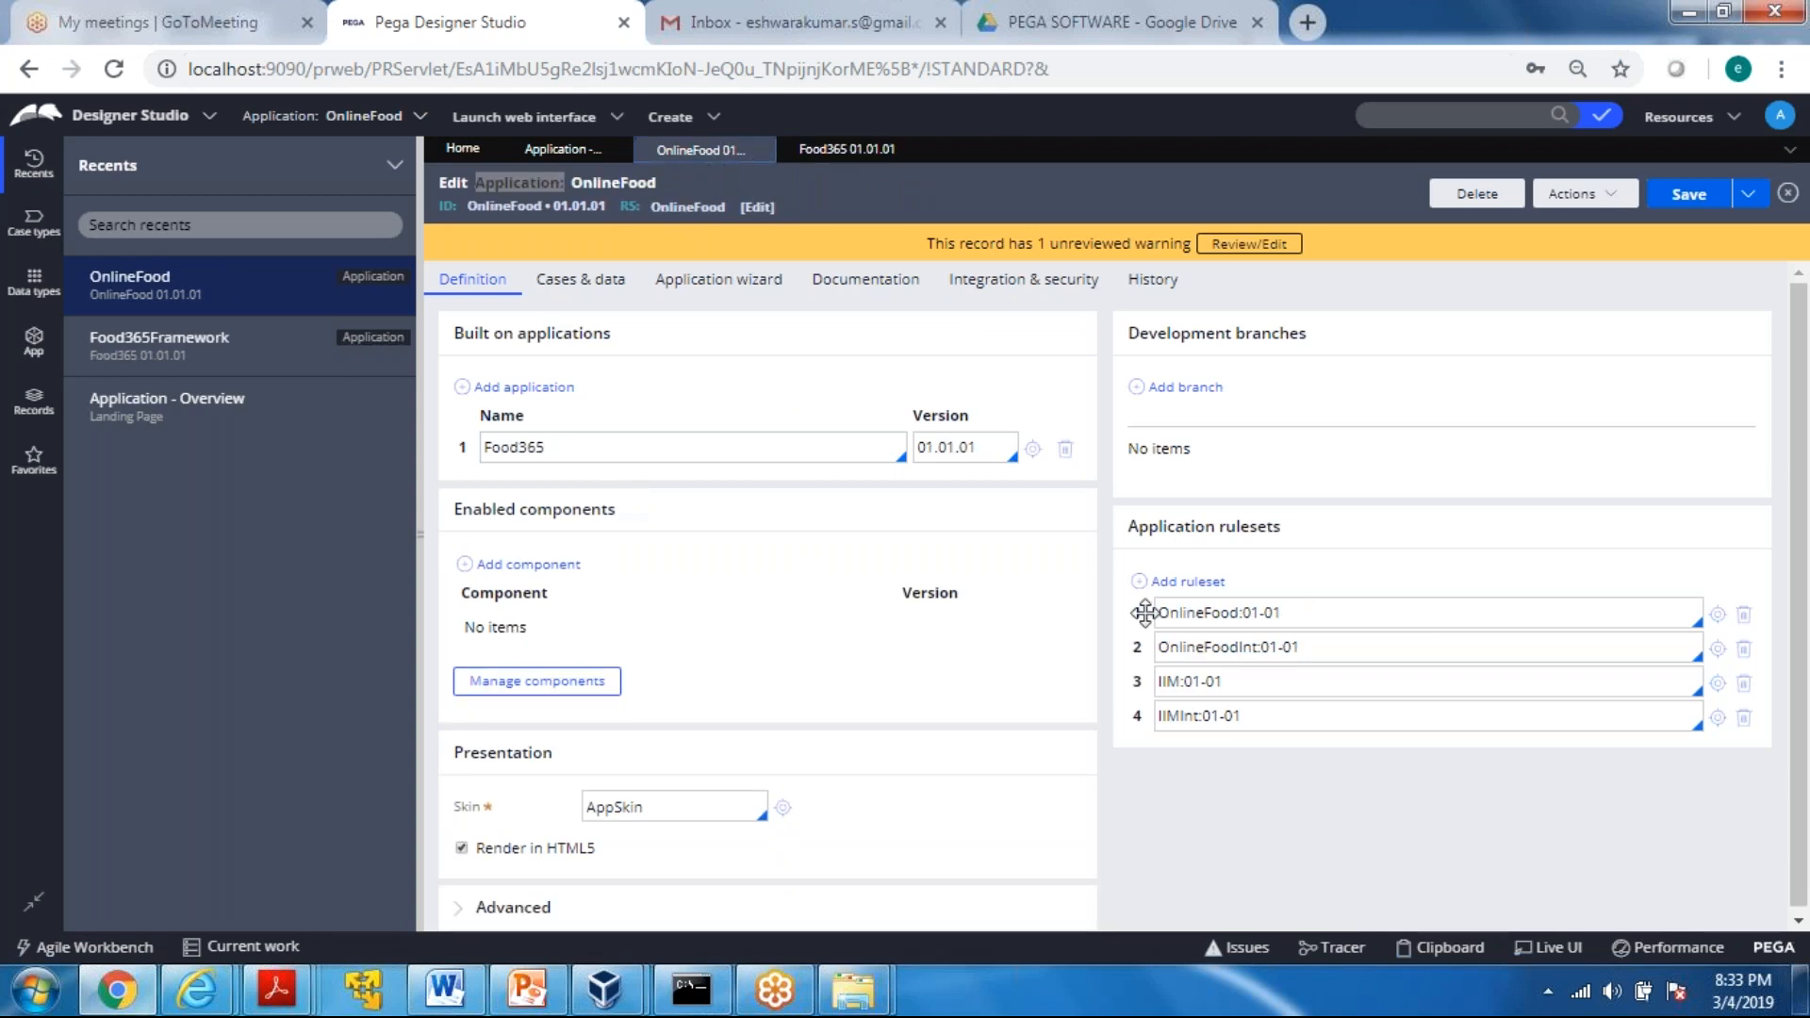
click(1145, 535)
drag(1144, 535, 1273, 529)
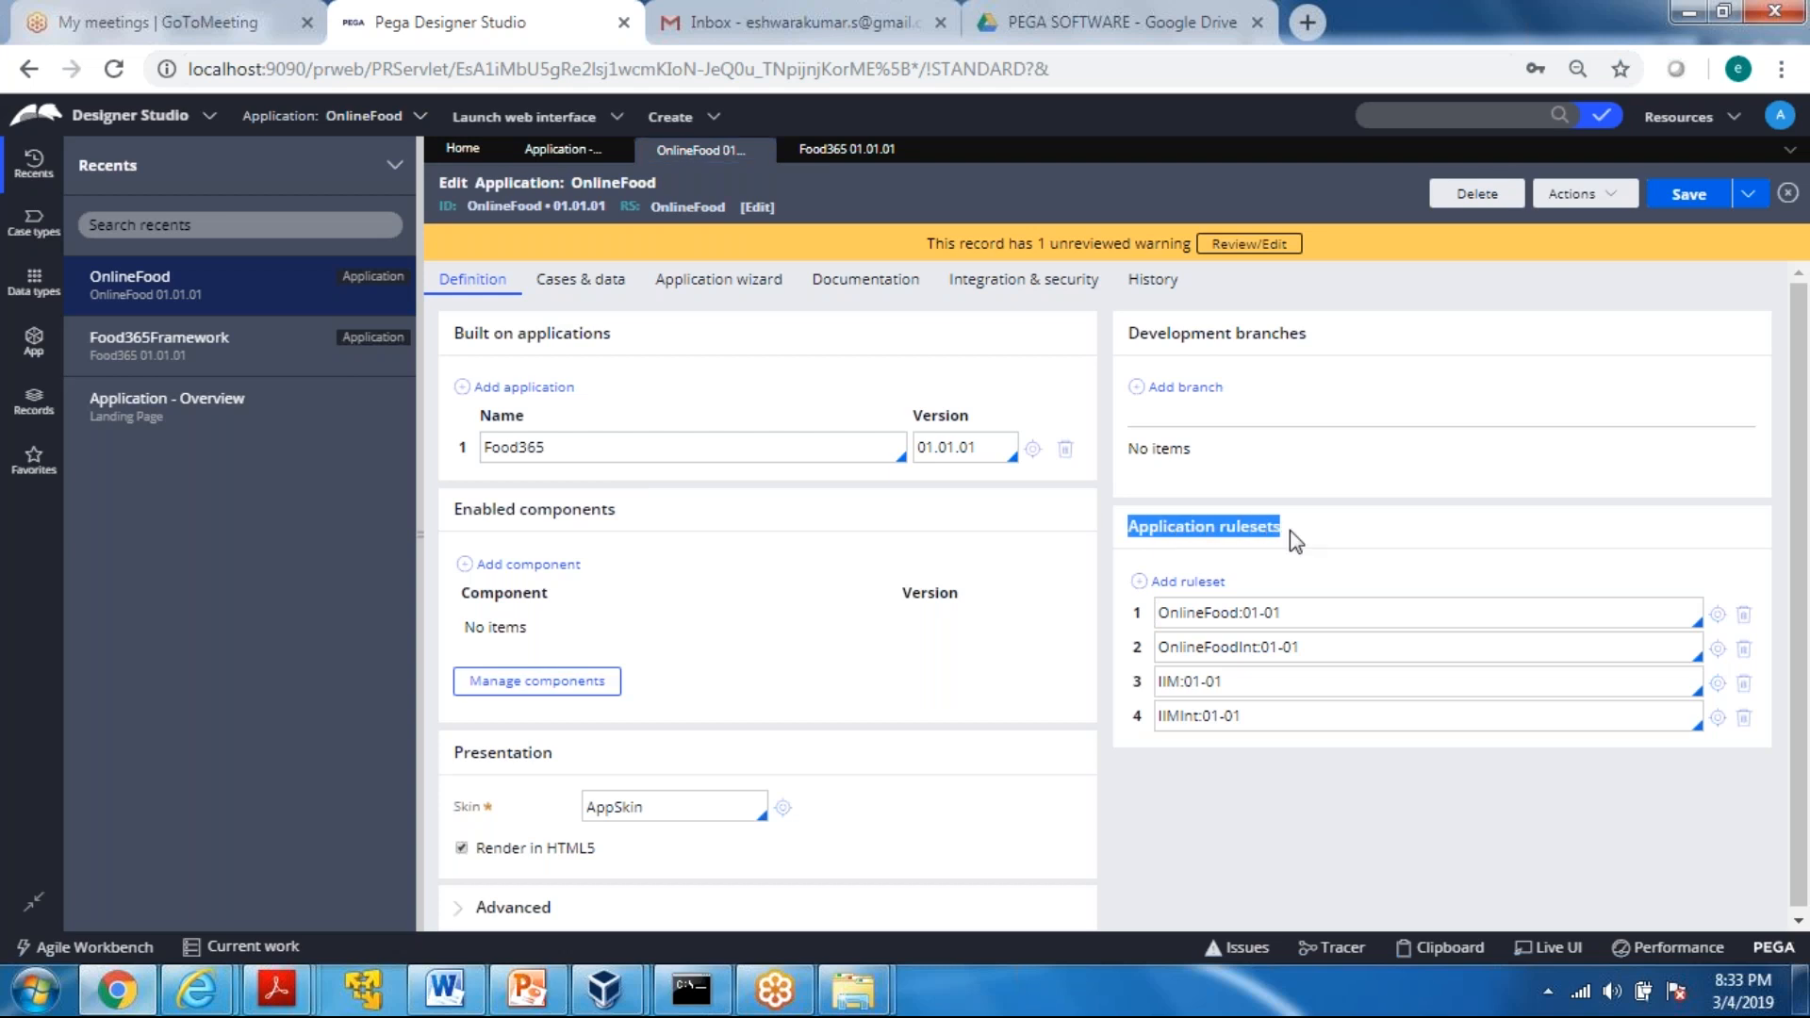
click(1129, 528)
drag(1127, 528, 1320, 530)
click(1270, 566)
drag(1161, 618, 1273, 618)
click(1278, 783)
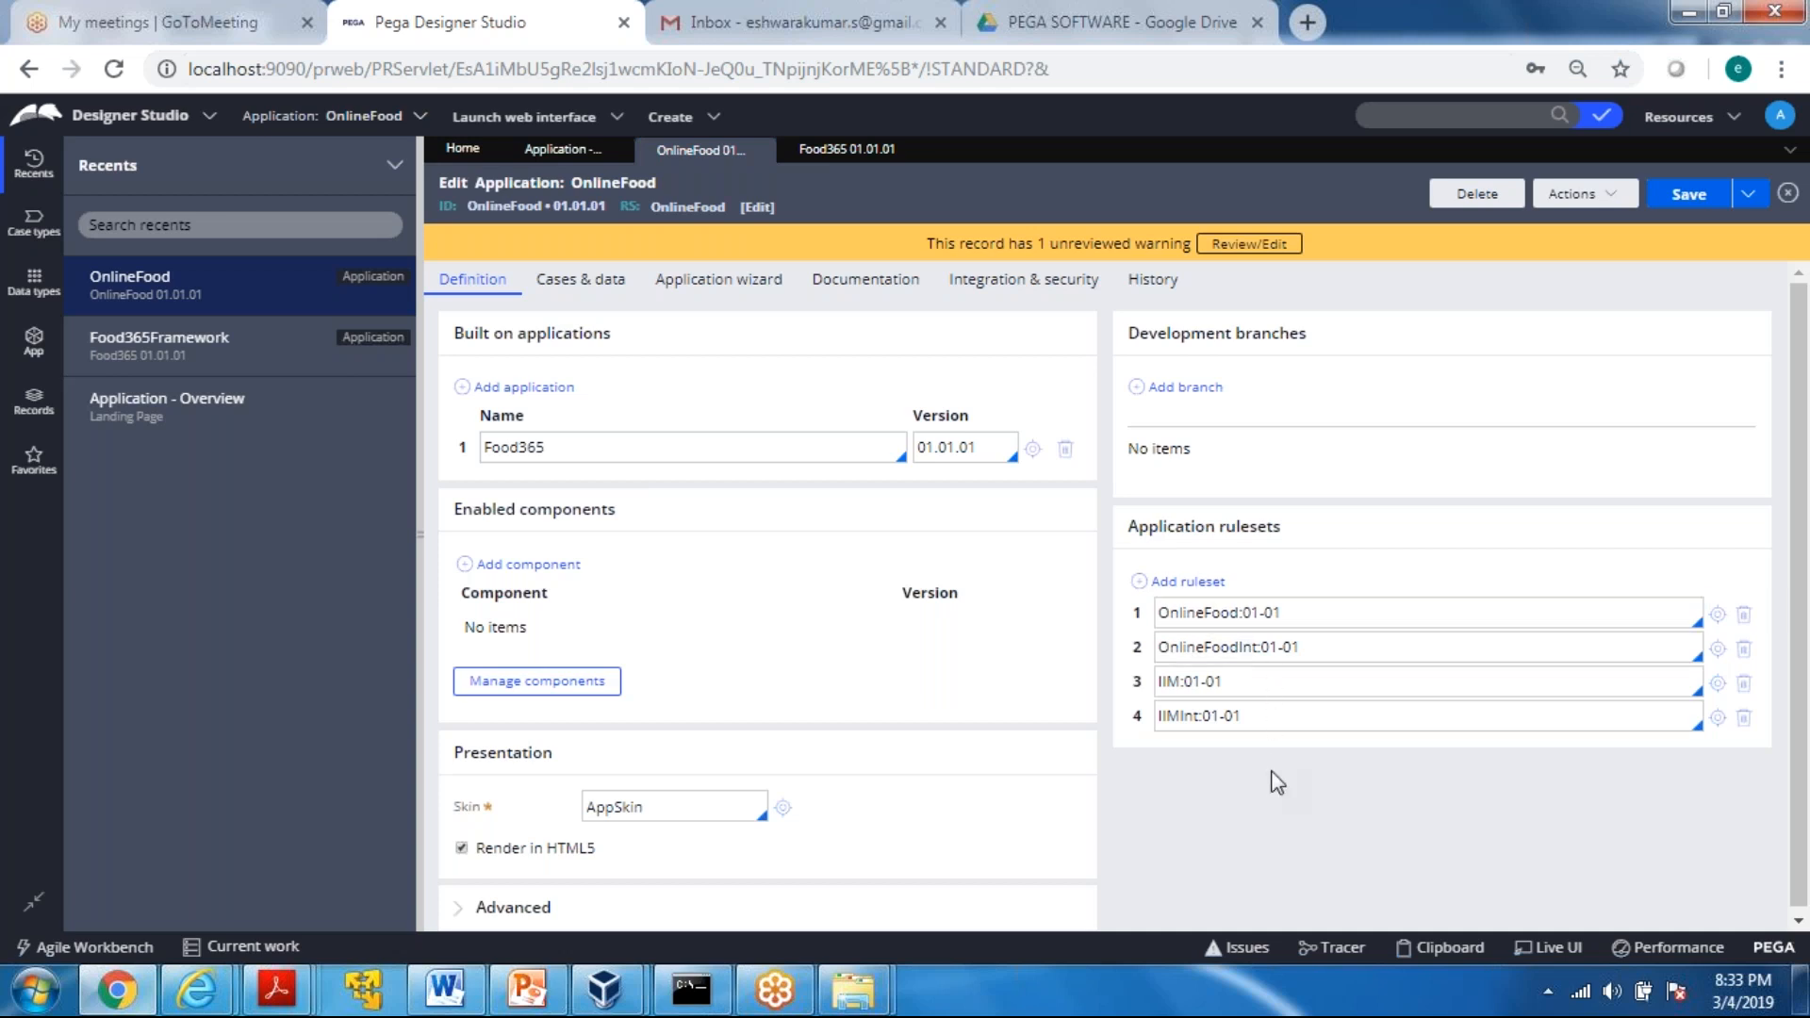
Move the OnlineFood:01-01 ruleset to the end of OnlineFood's application rulesets and back to first place
drag(1152, 613, 1239, 724)
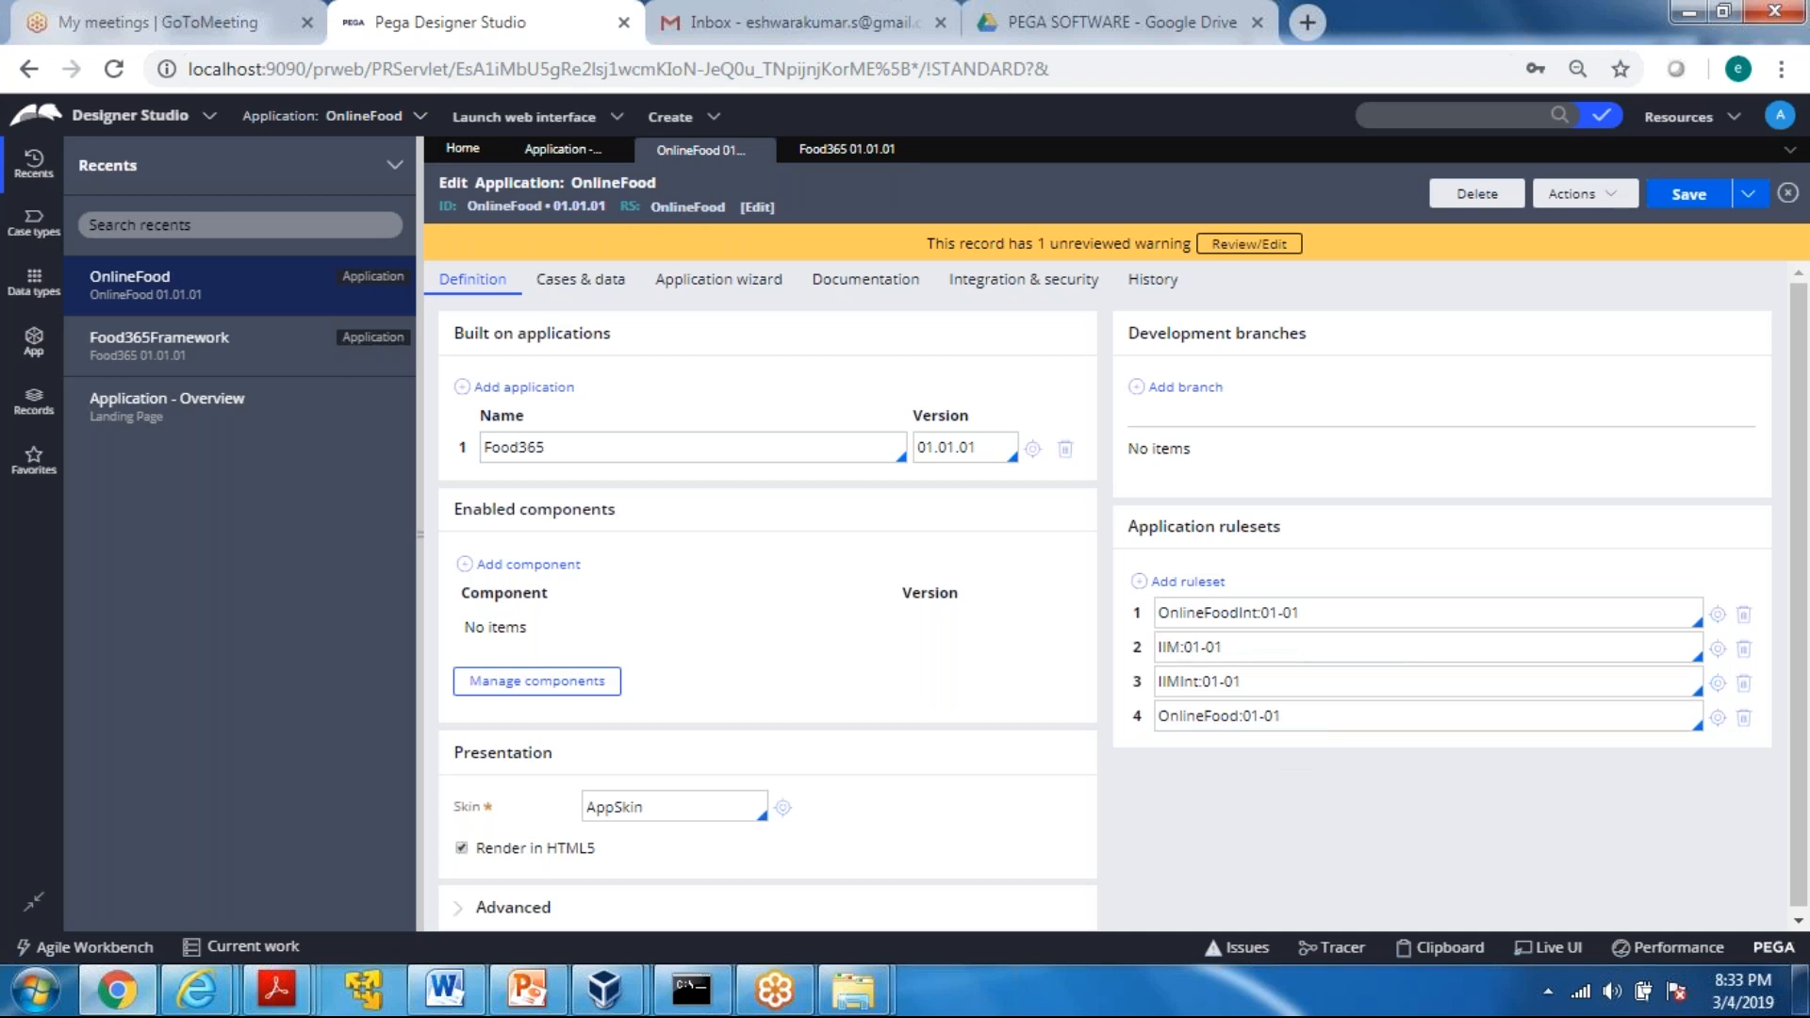
click(1161, 681)
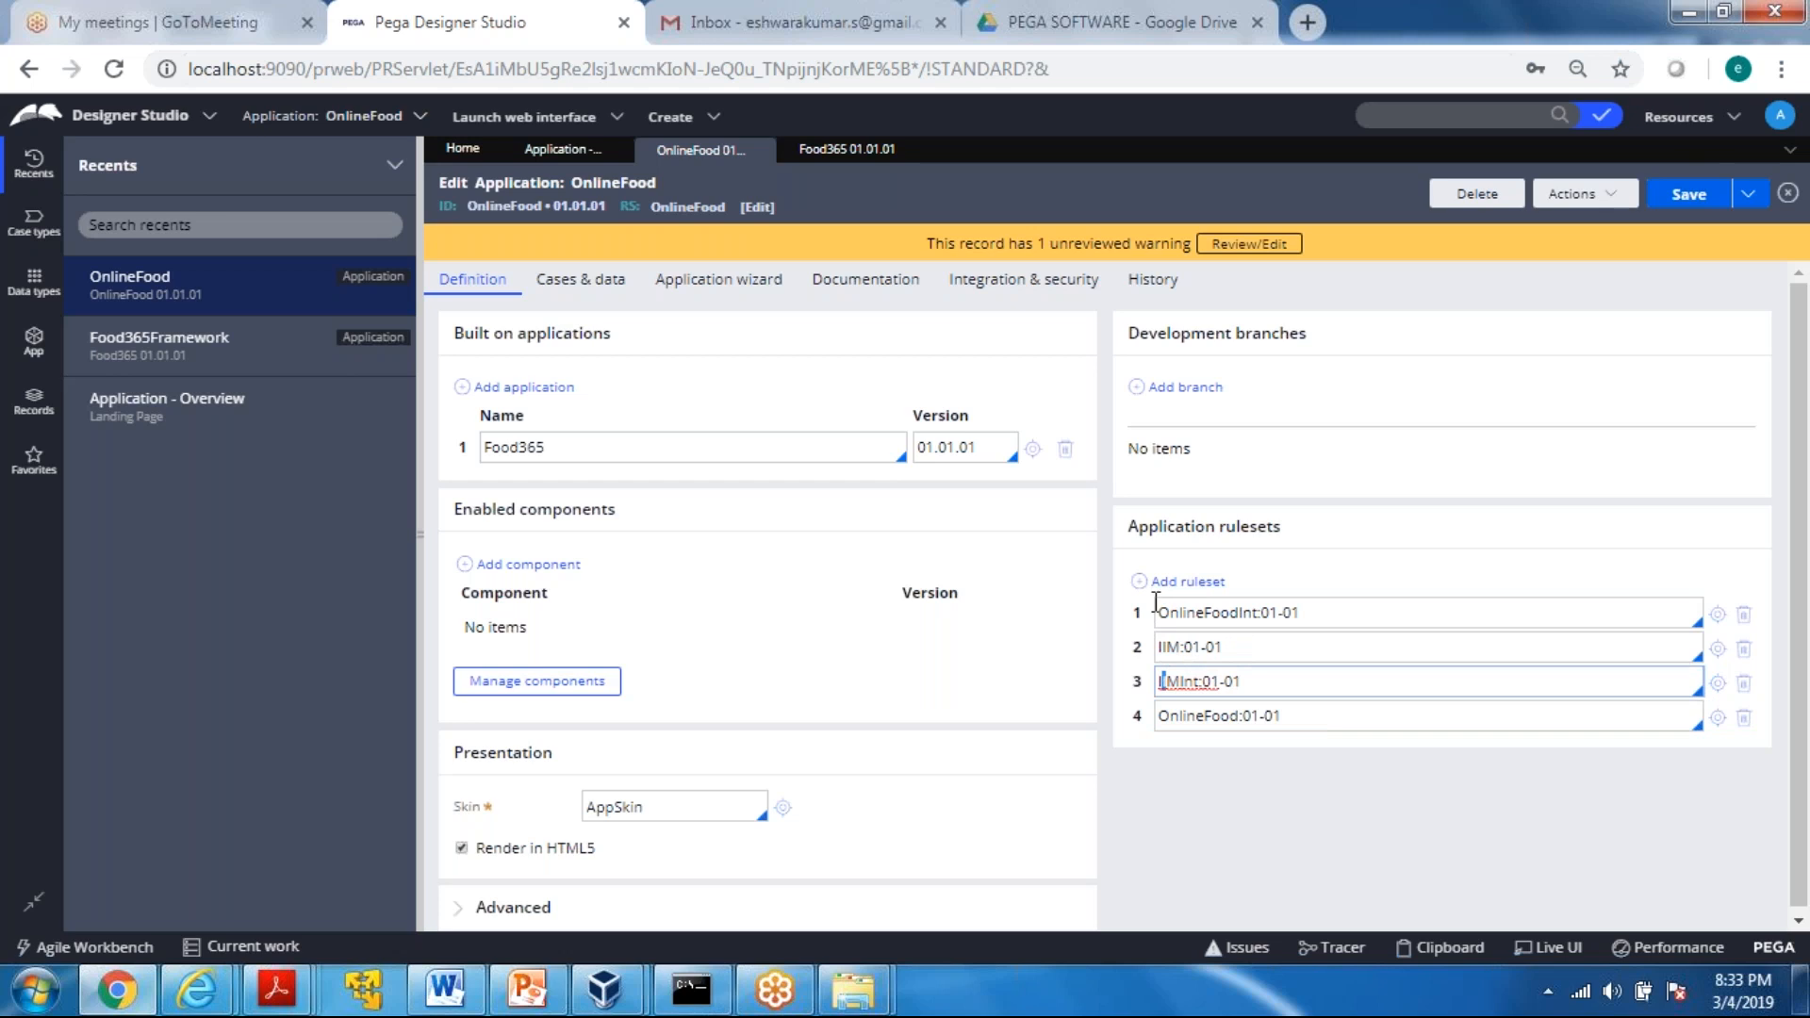
click(1160, 716)
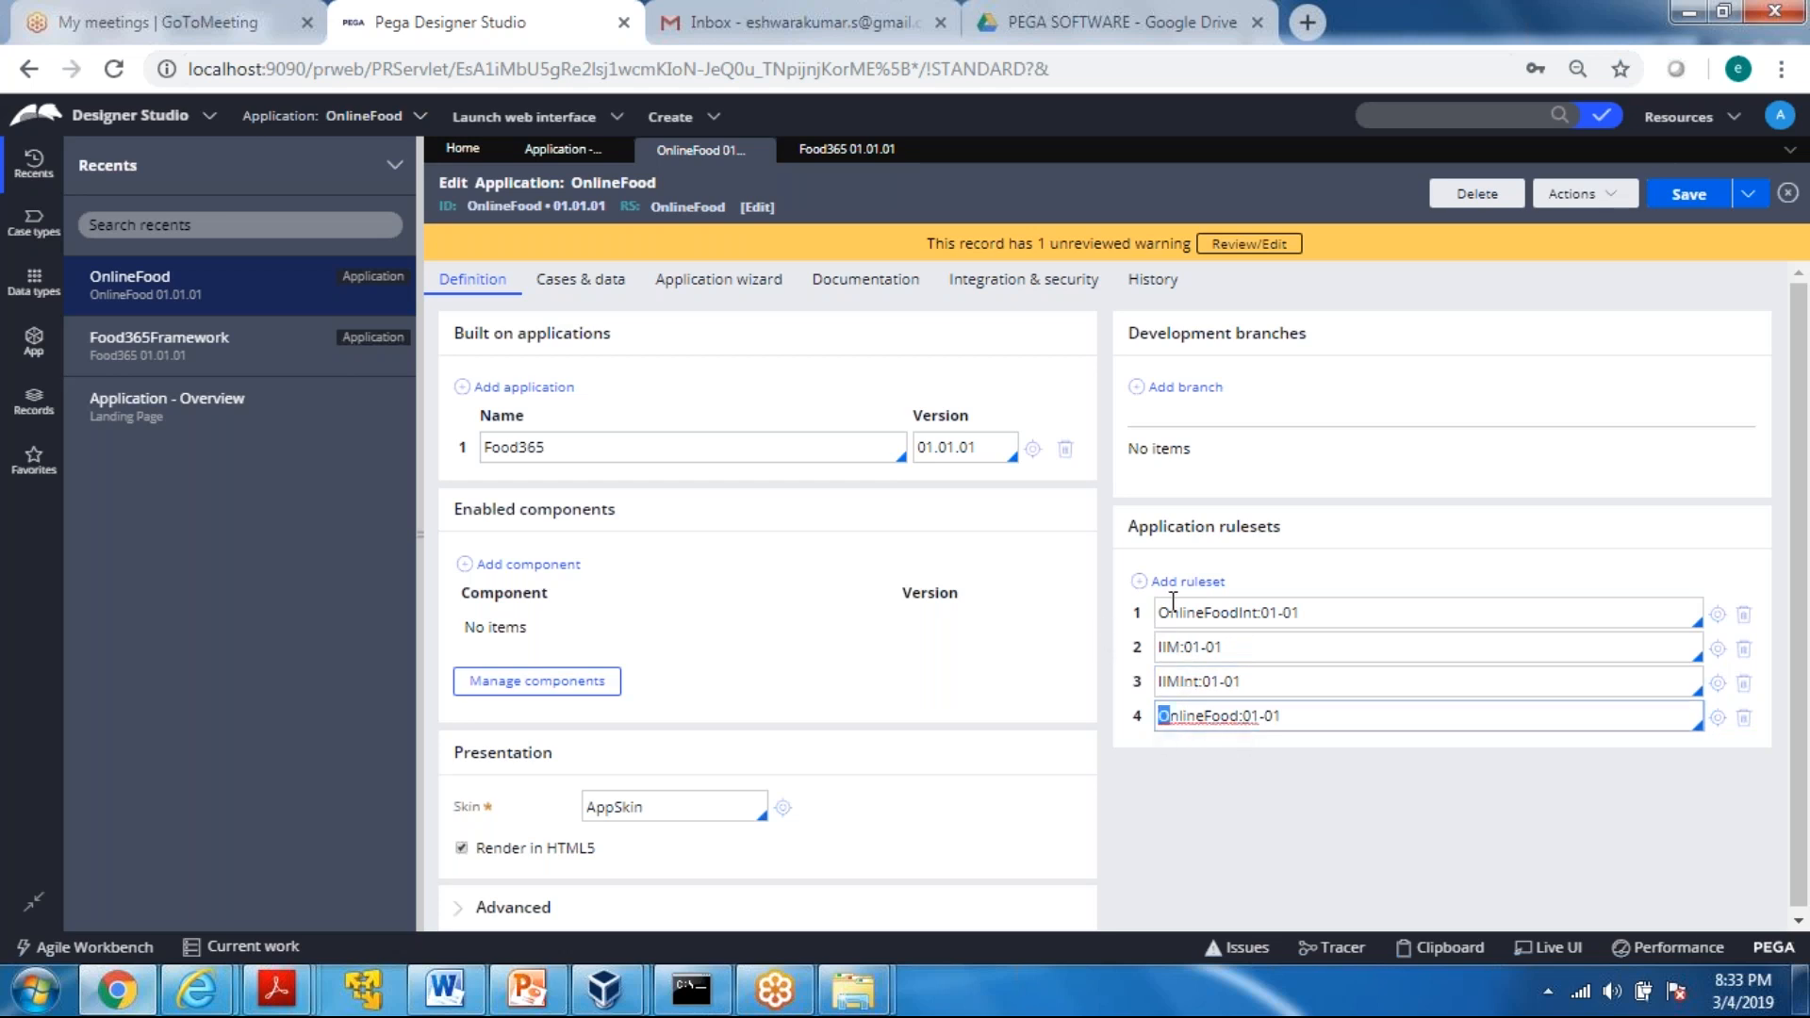
click(1163, 745)
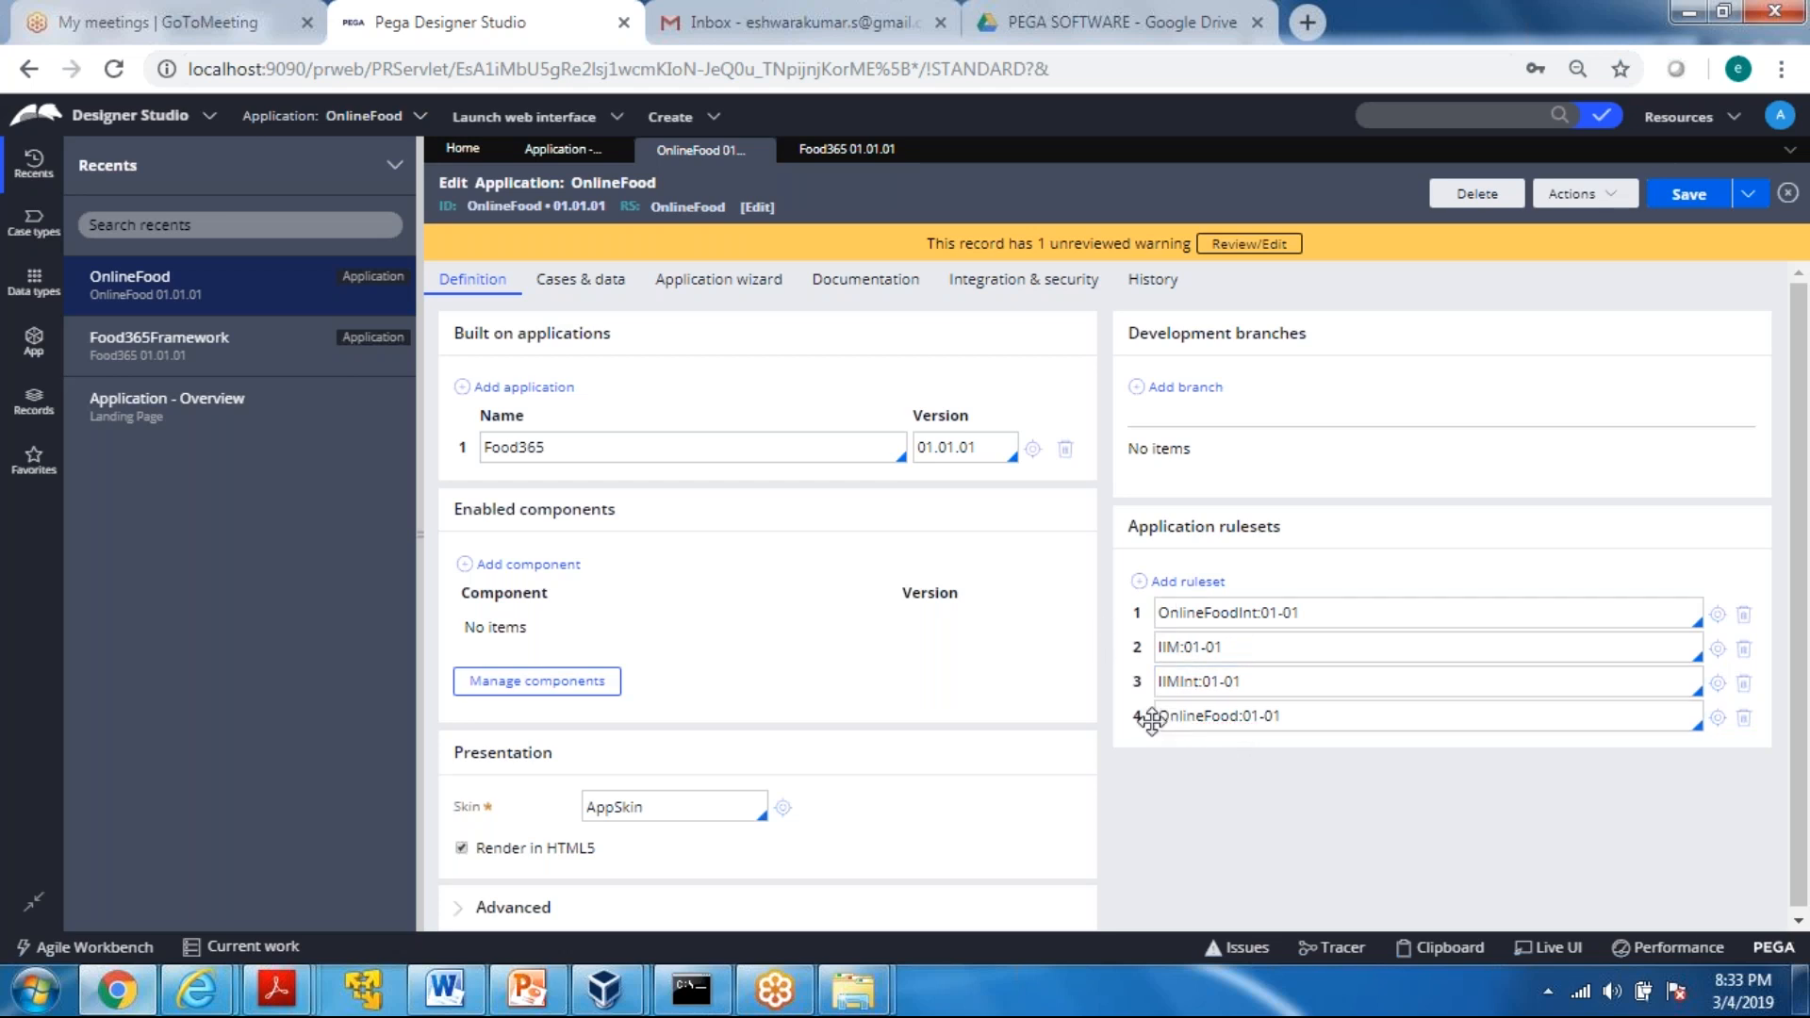
drag(1149, 601, 1150, 608)
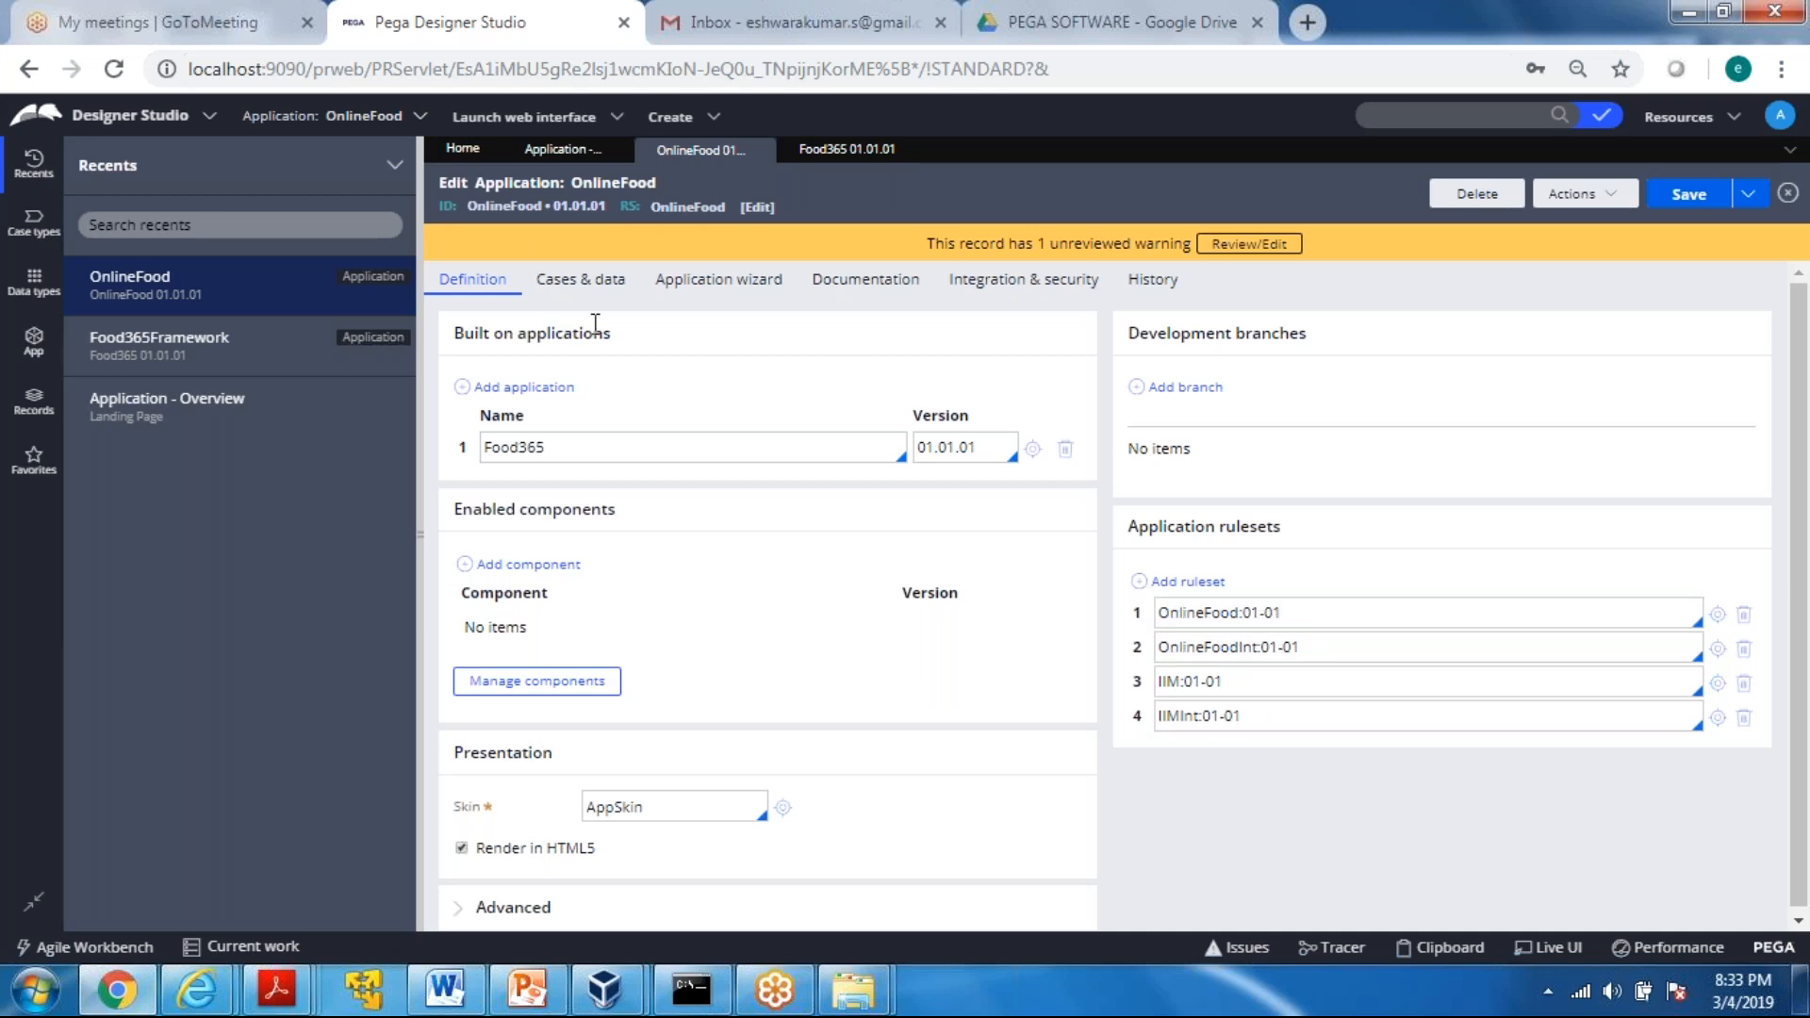
Compare the application rulesets of Food365Framework with those of OnlineFood
click(844, 161)
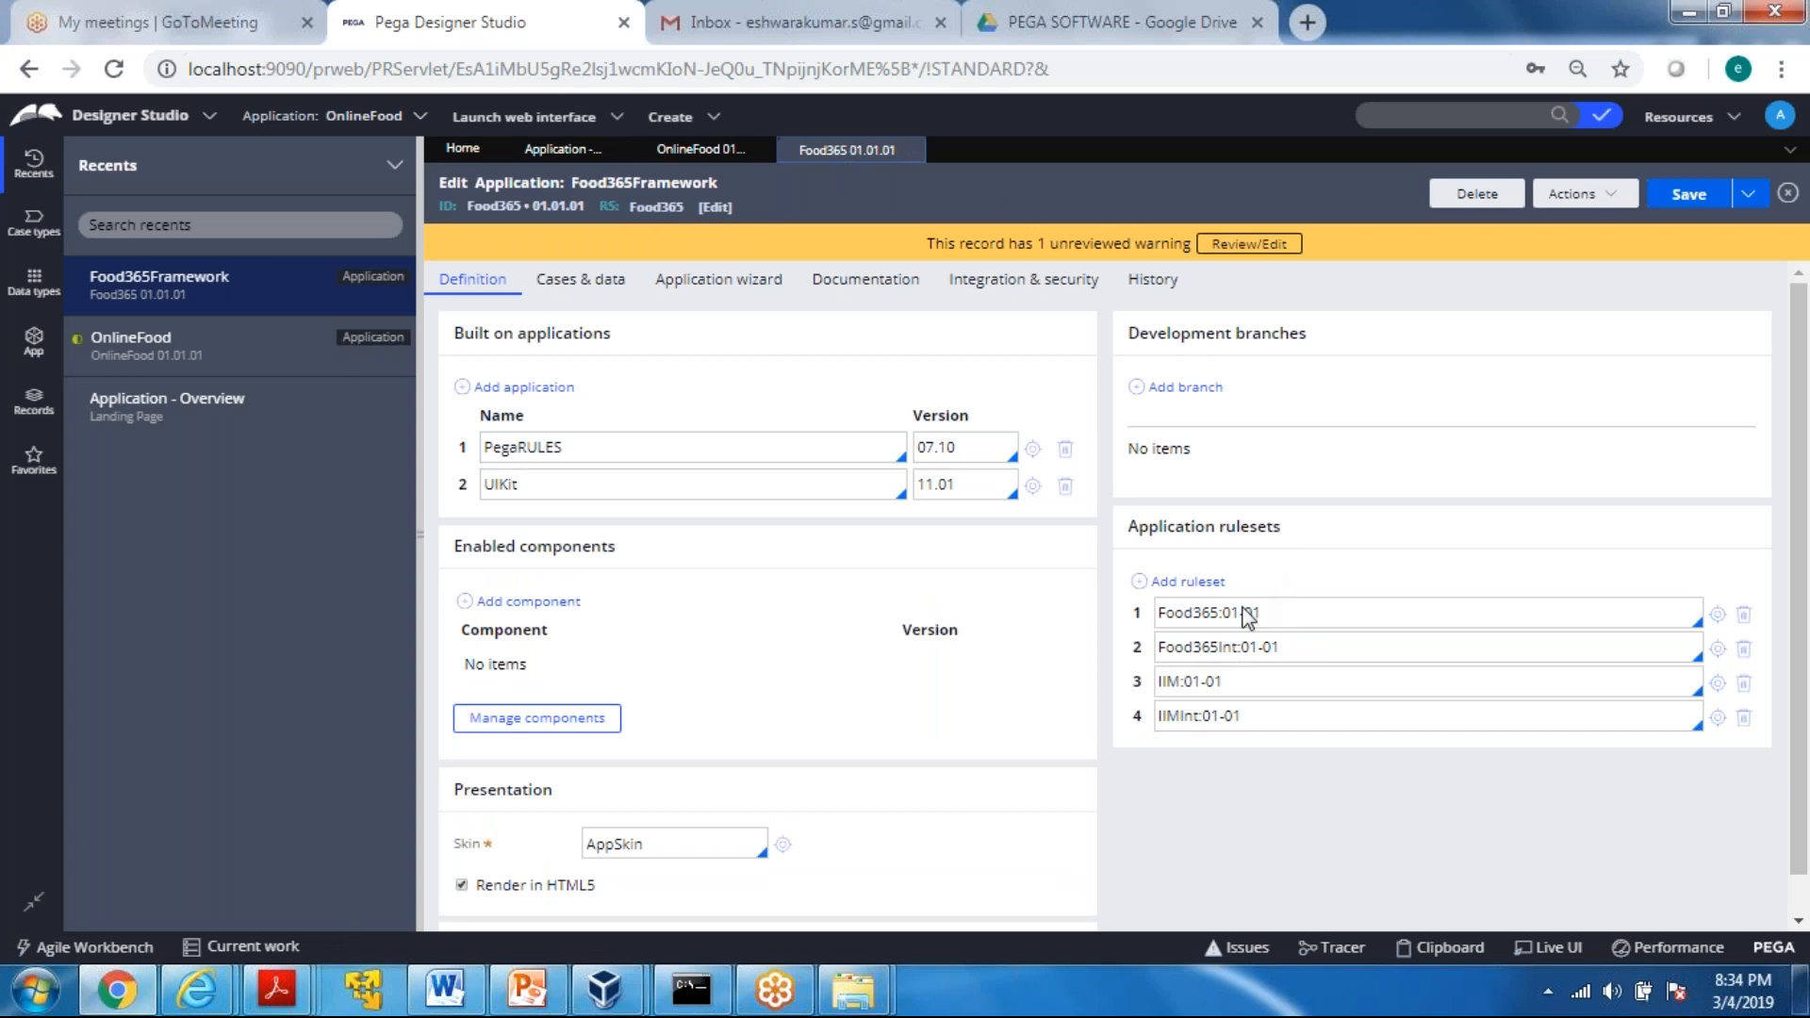
click(699, 151)
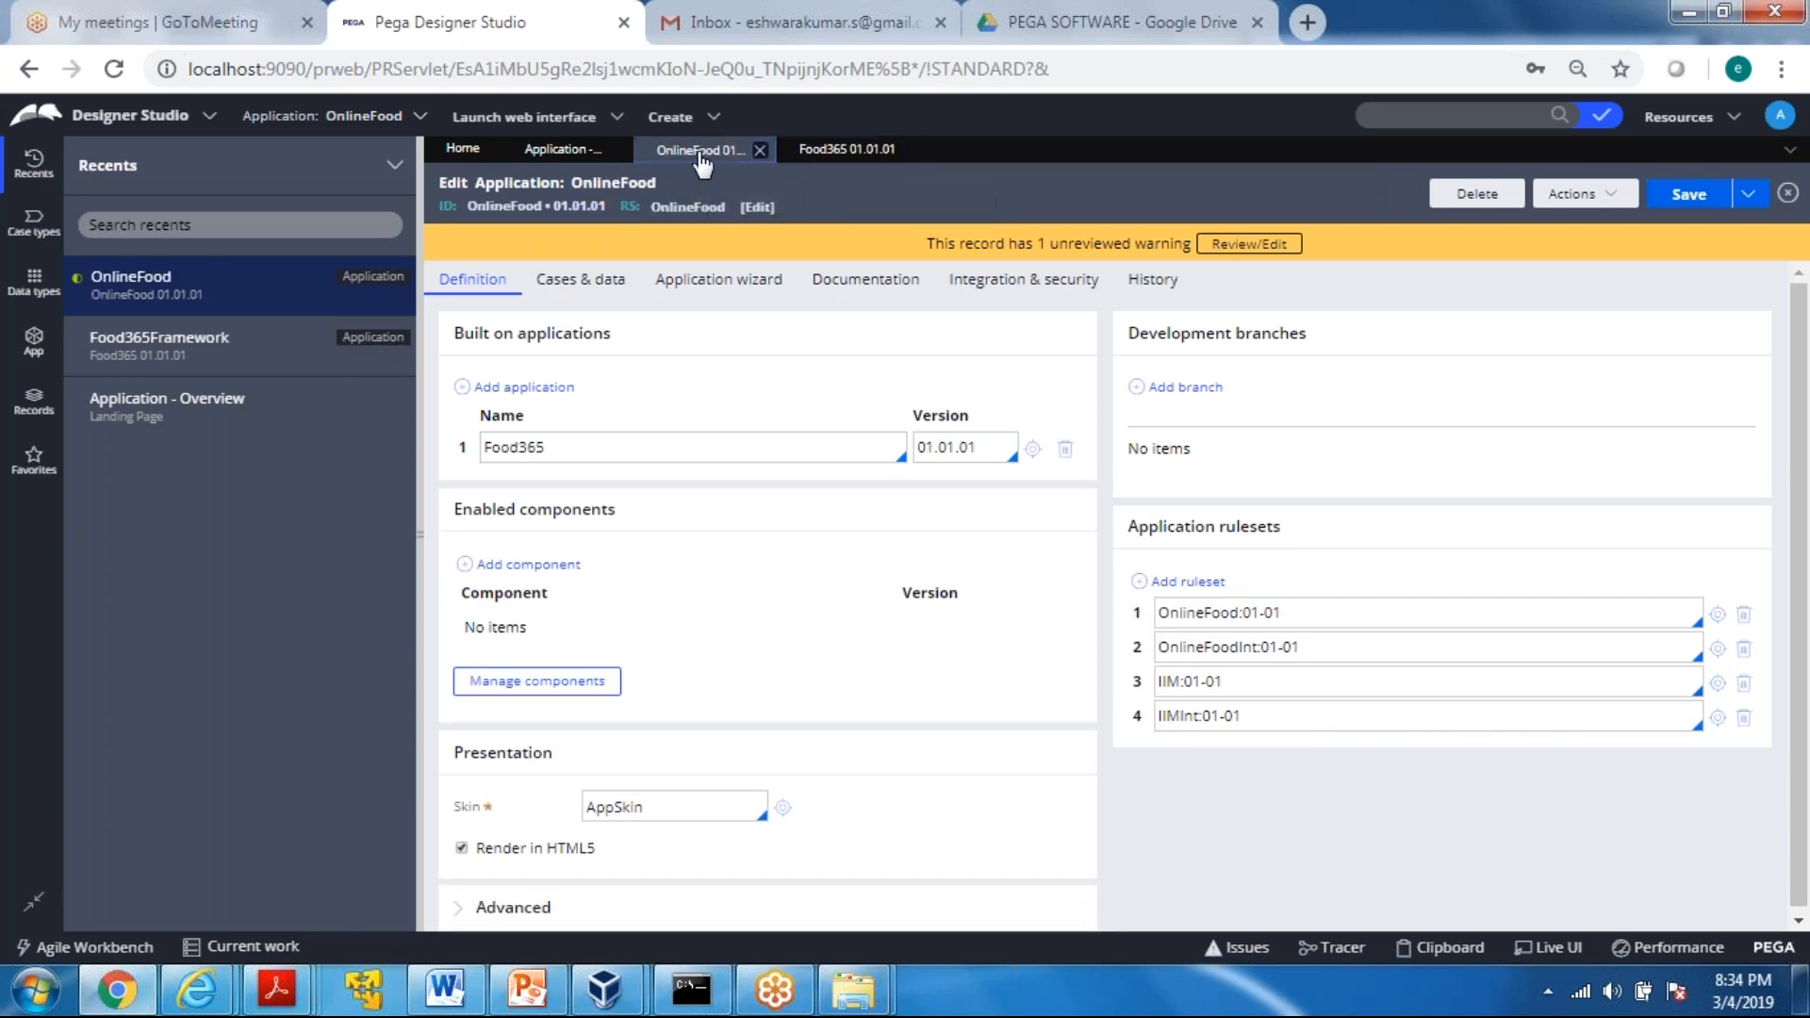
click(849, 151)
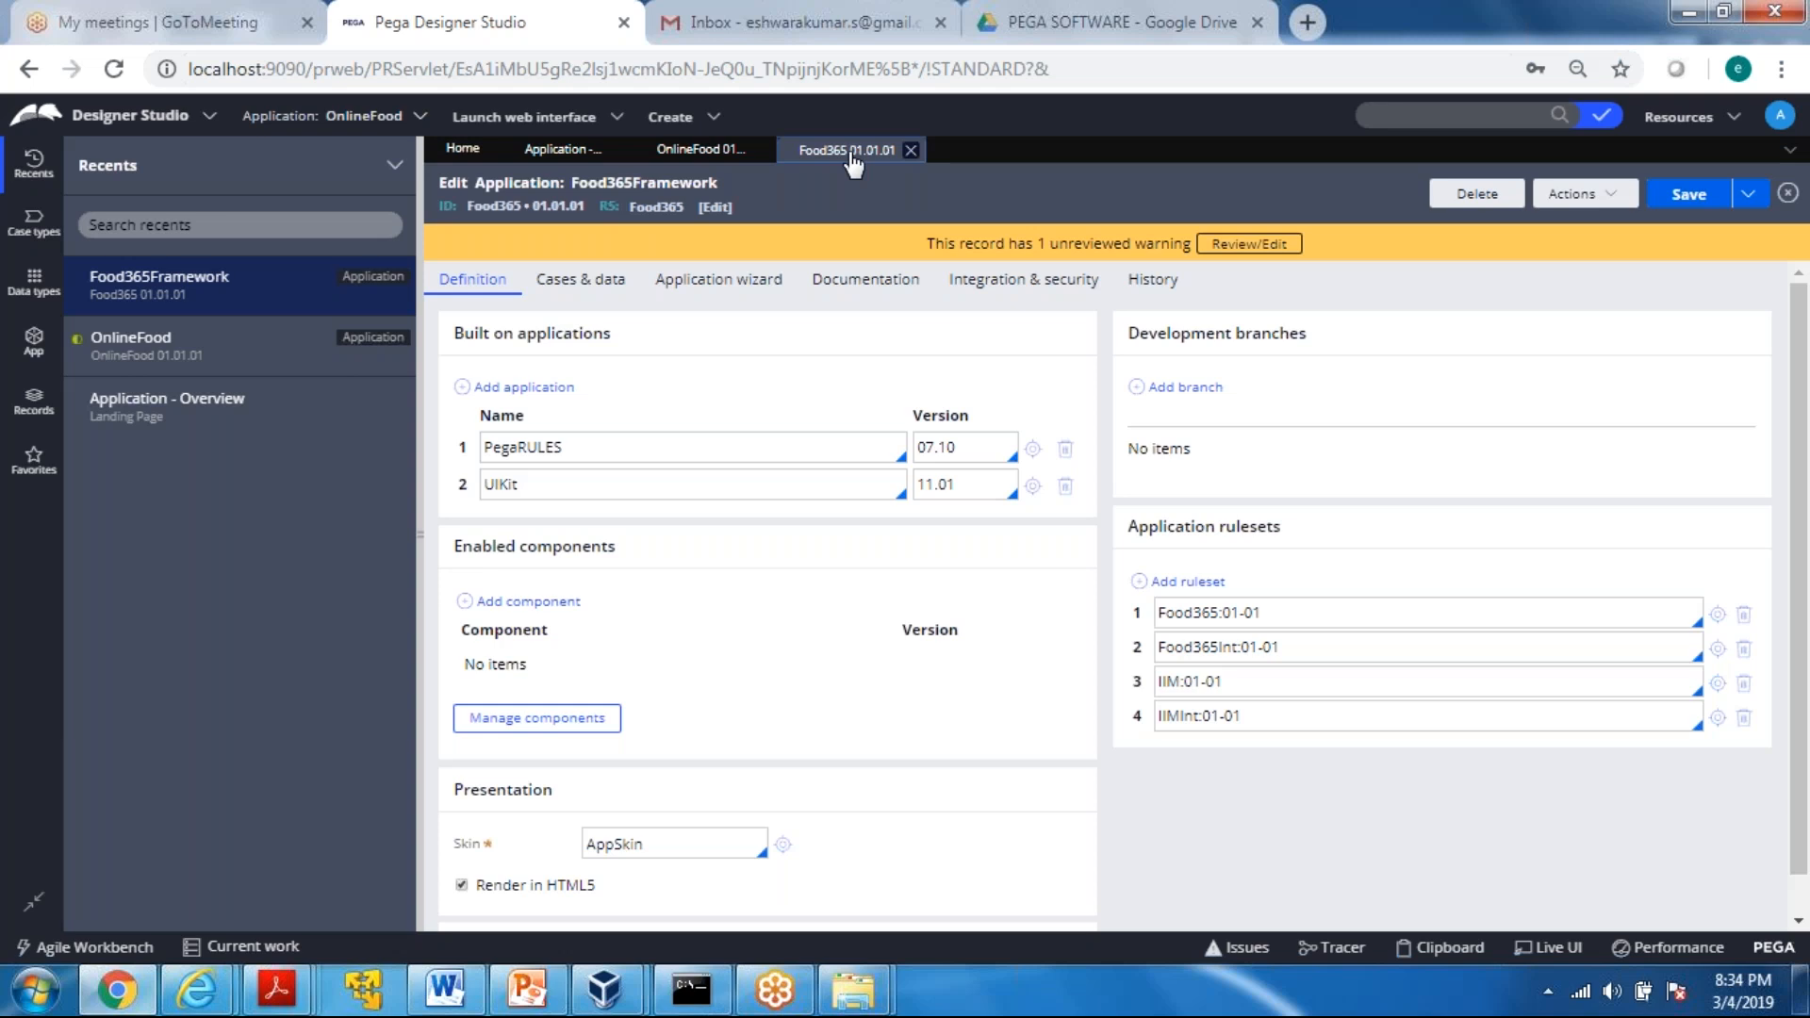
click(699, 162)
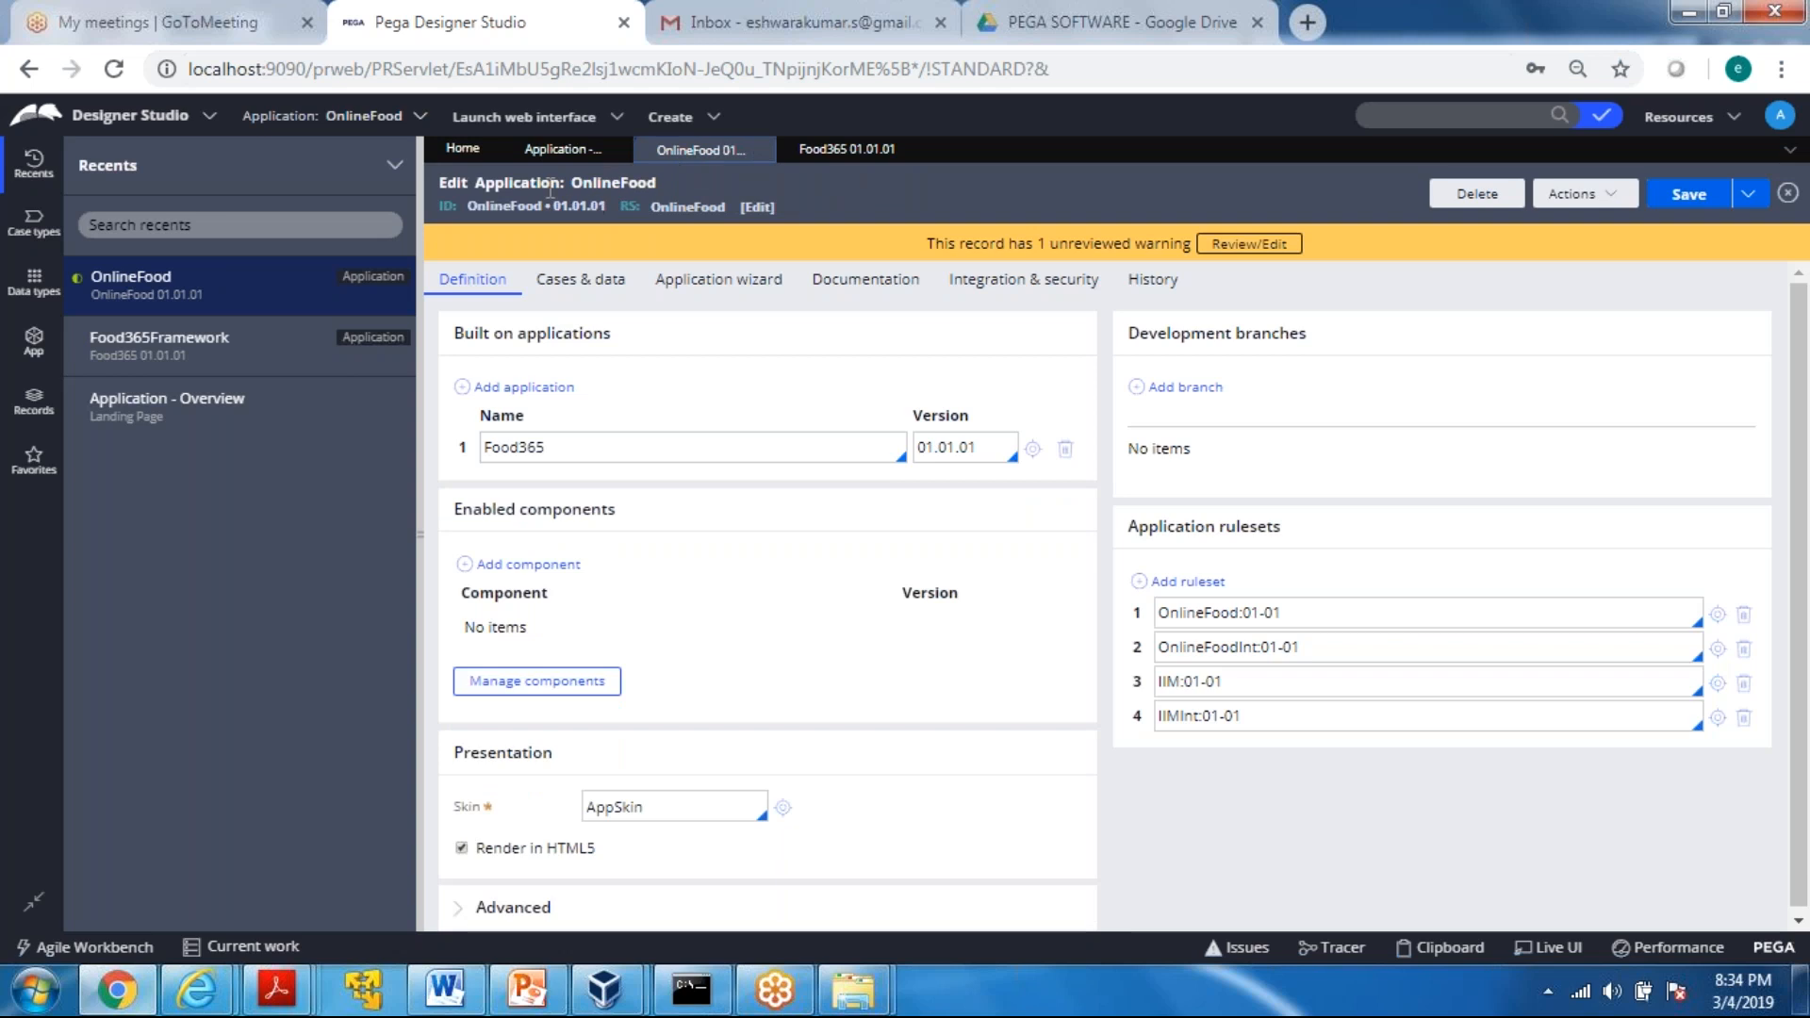
Examine the OnlineFood:01-01 and OnlineFoodInt:01-01 ruleset entries, undoing any accidental text change
drag(1292, 617, 1157, 616)
drag(1310, 646, 1162, 660)
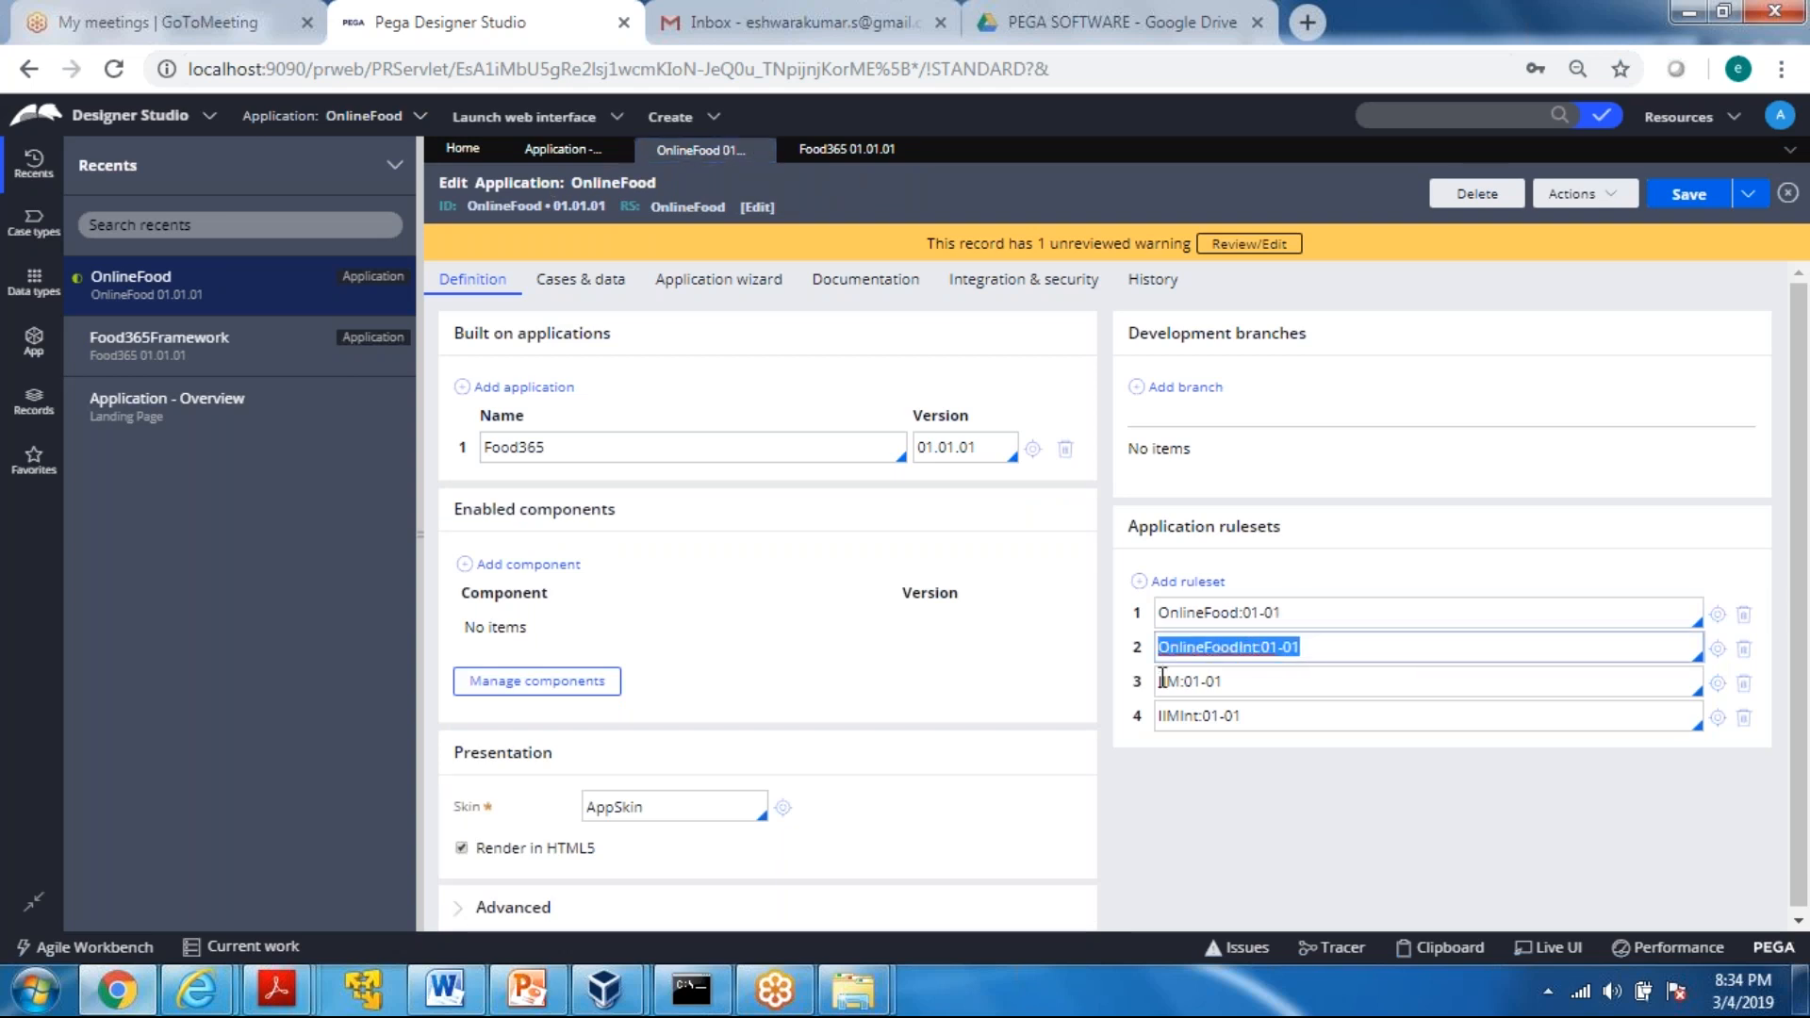
click(1297, 620)
drag(1311, 645, 1170, 658)
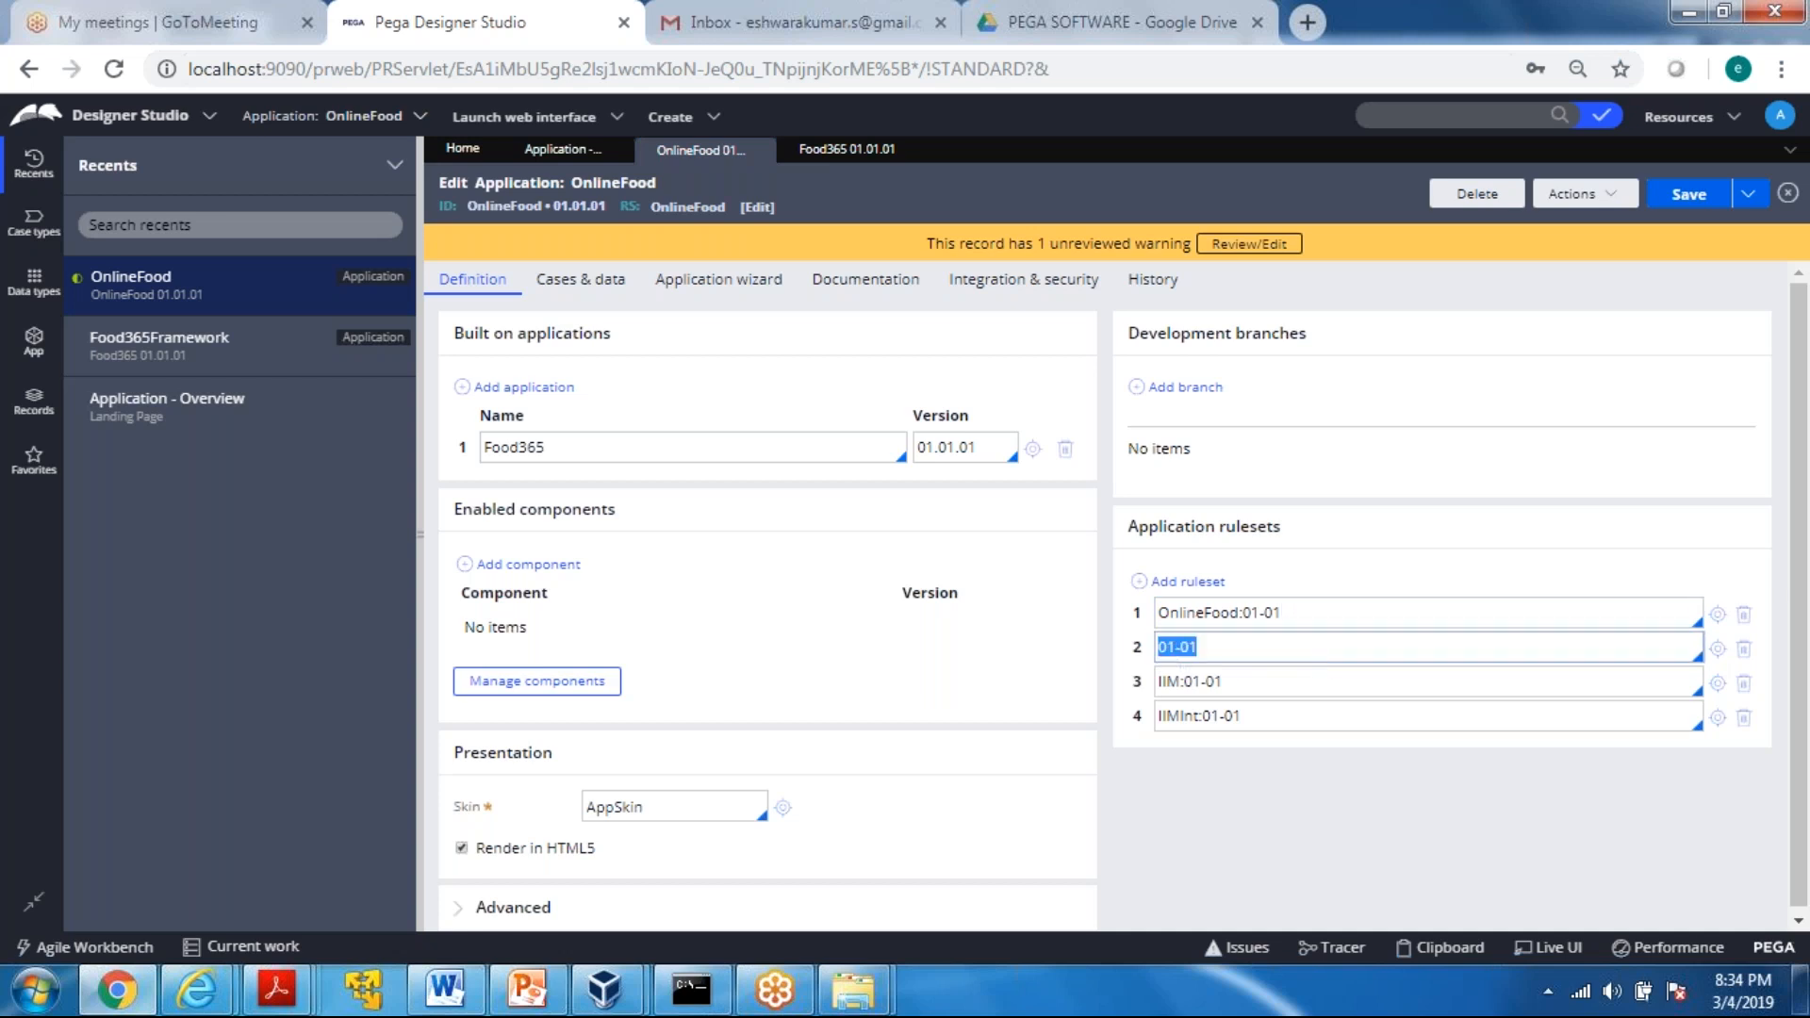
key(ctrl+z)
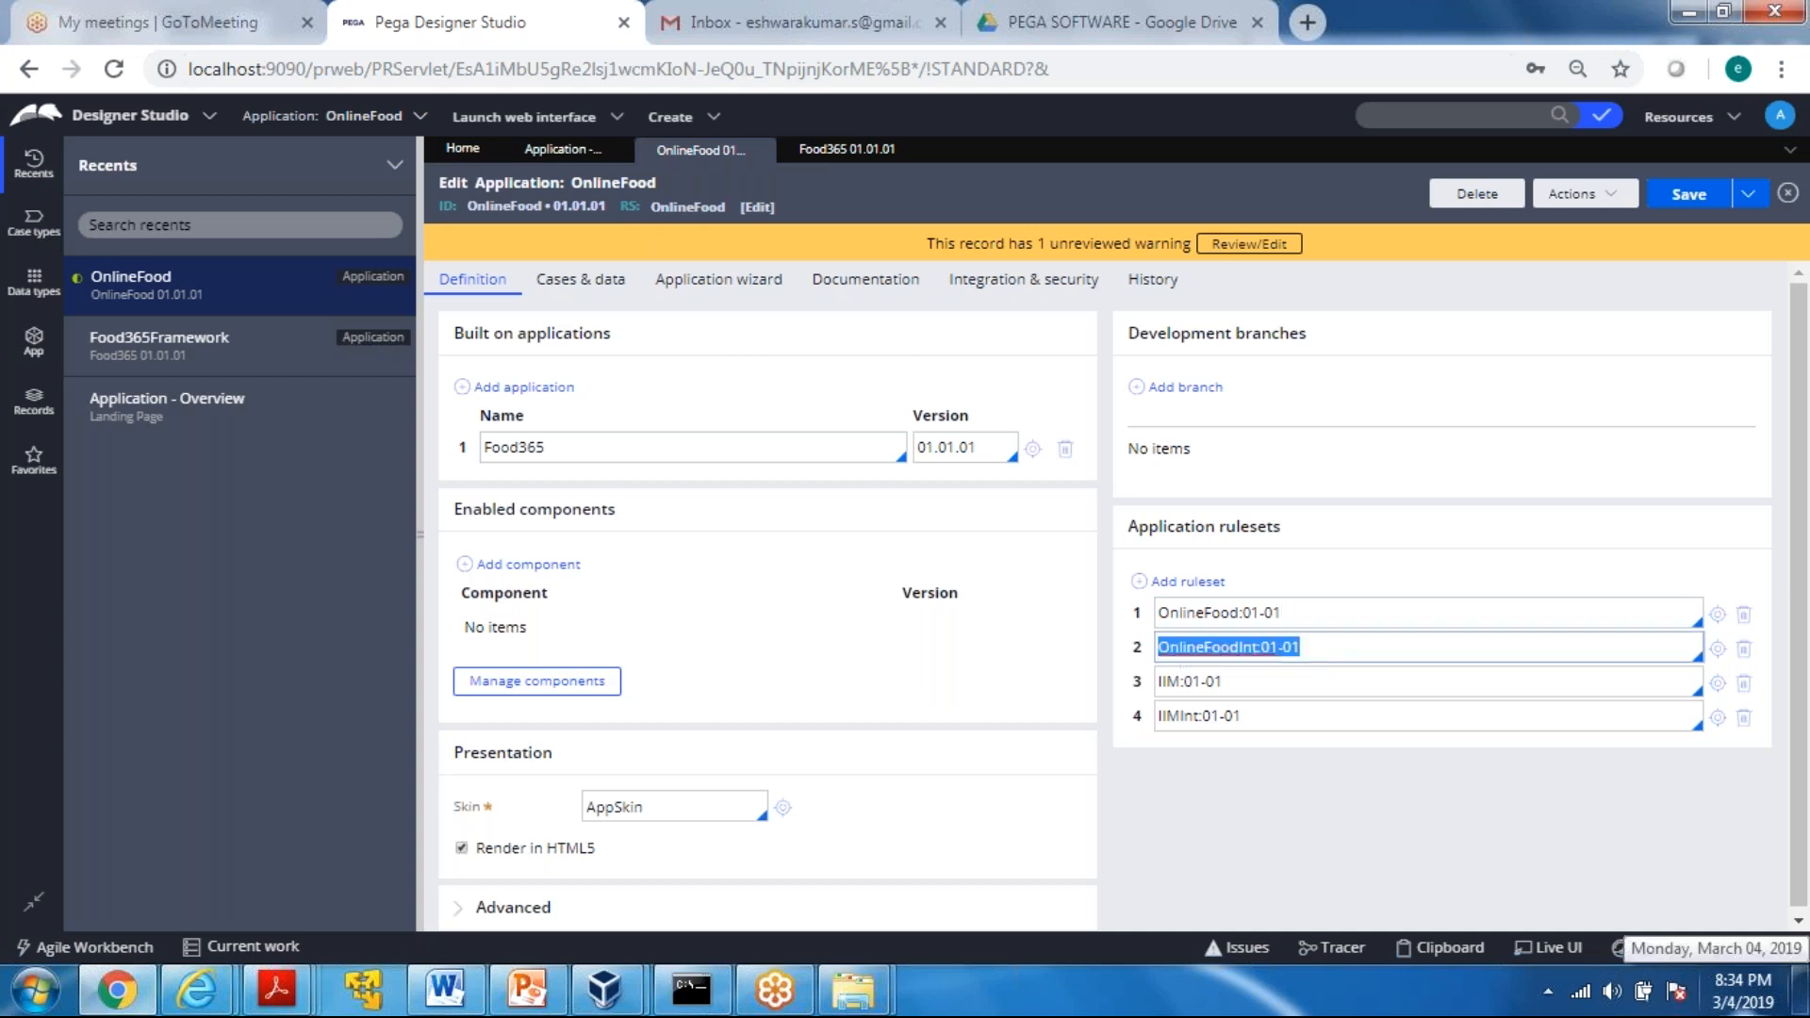
click(1580, 787)
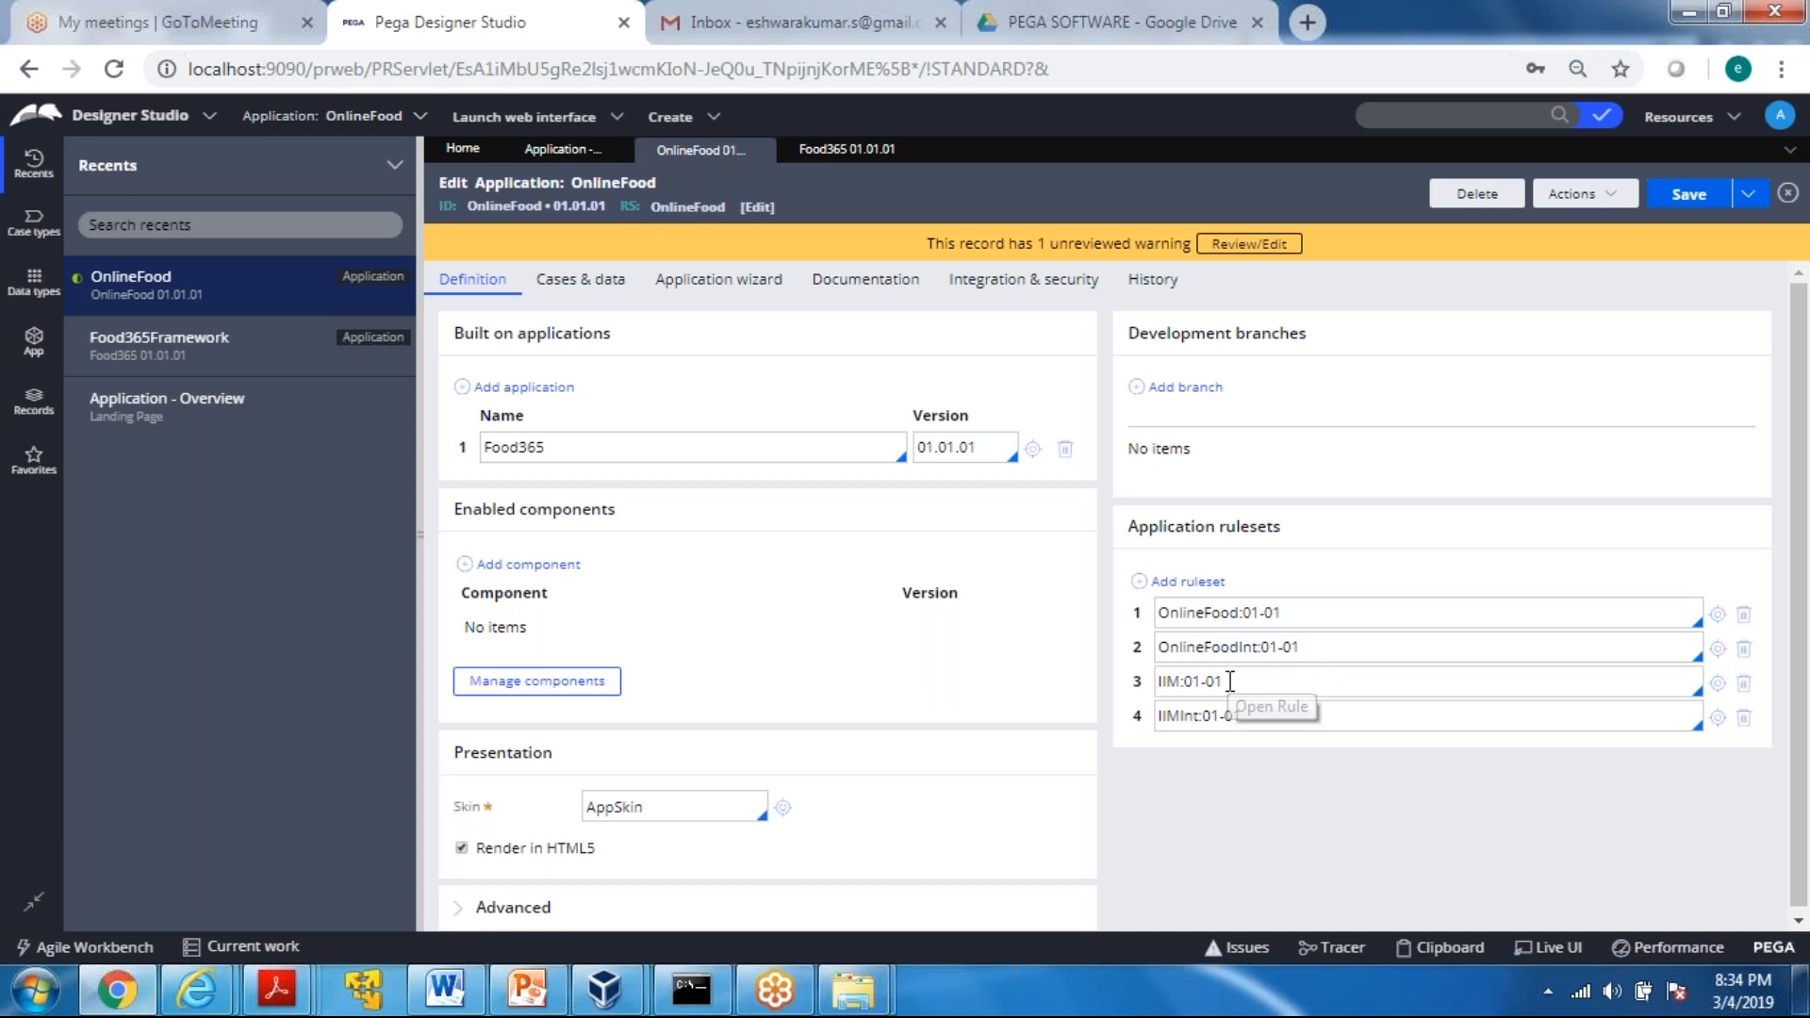
Examine the organization rulesets IIM:01-01 and IIMInt:01-01, undoing the accidental change to the IIMInt entry
drag(1229, 681, 1141, 681)
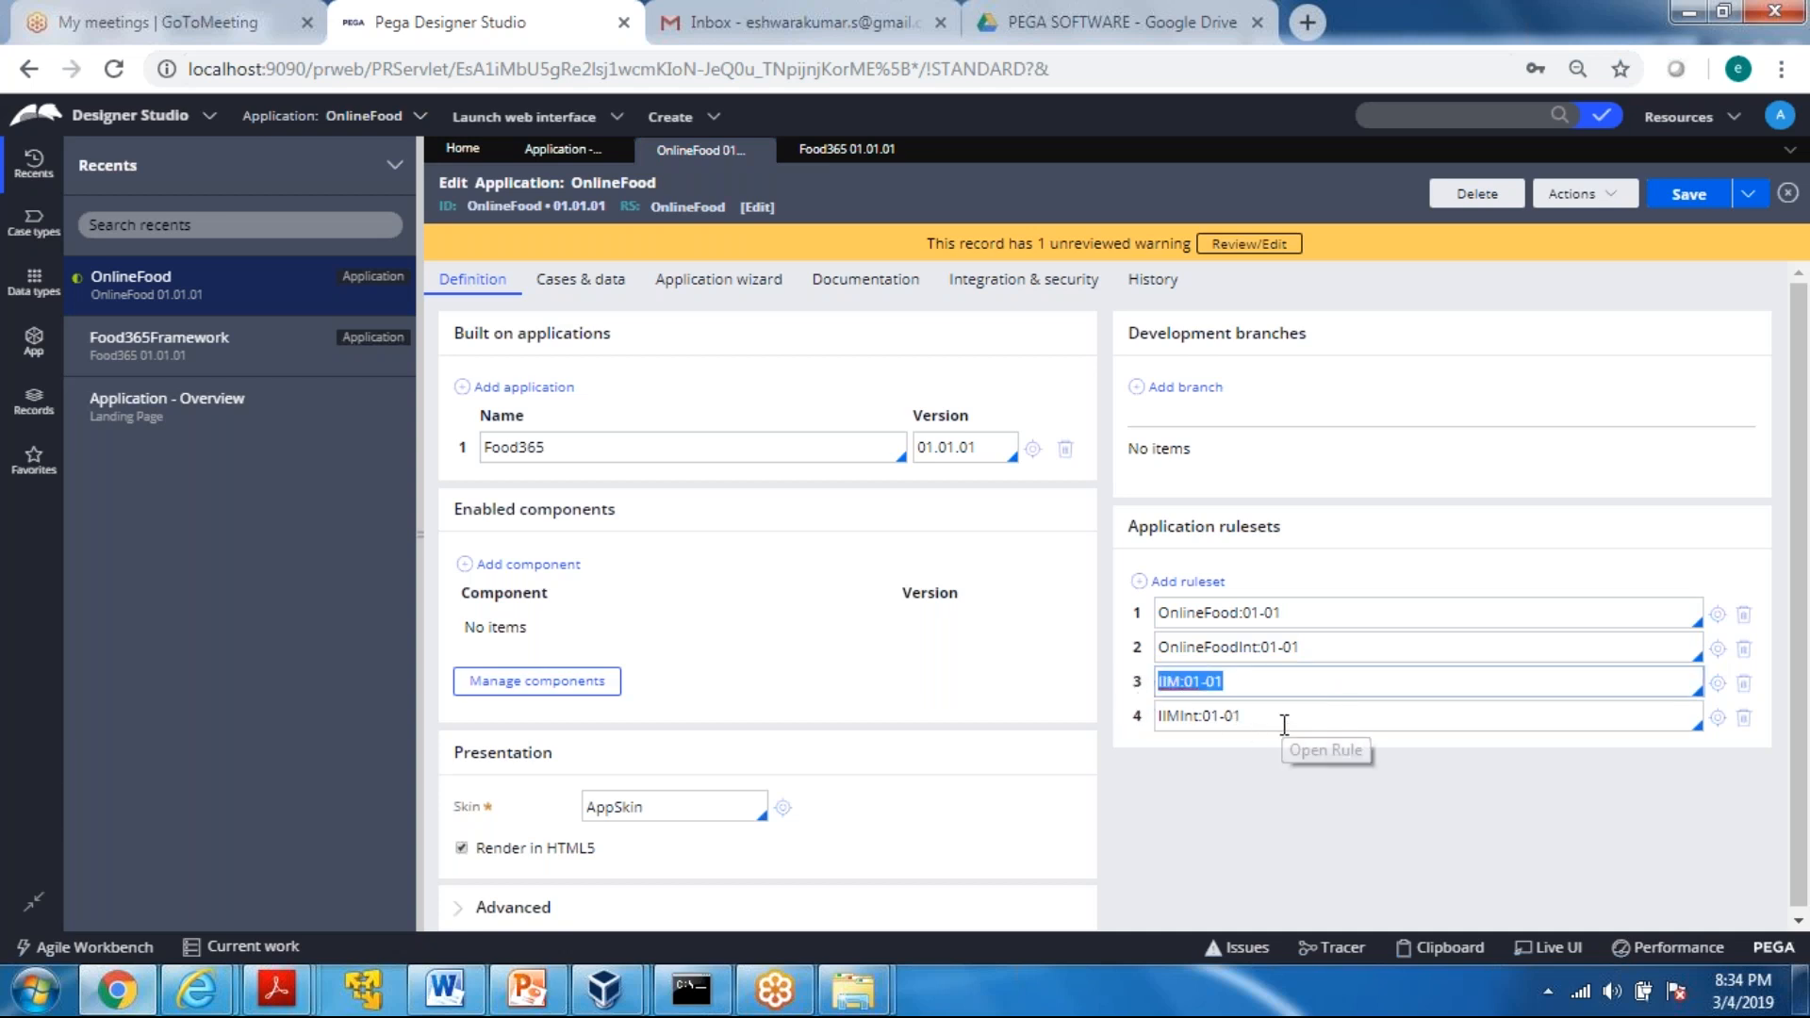
drag(1259, 716, 1132, 715)
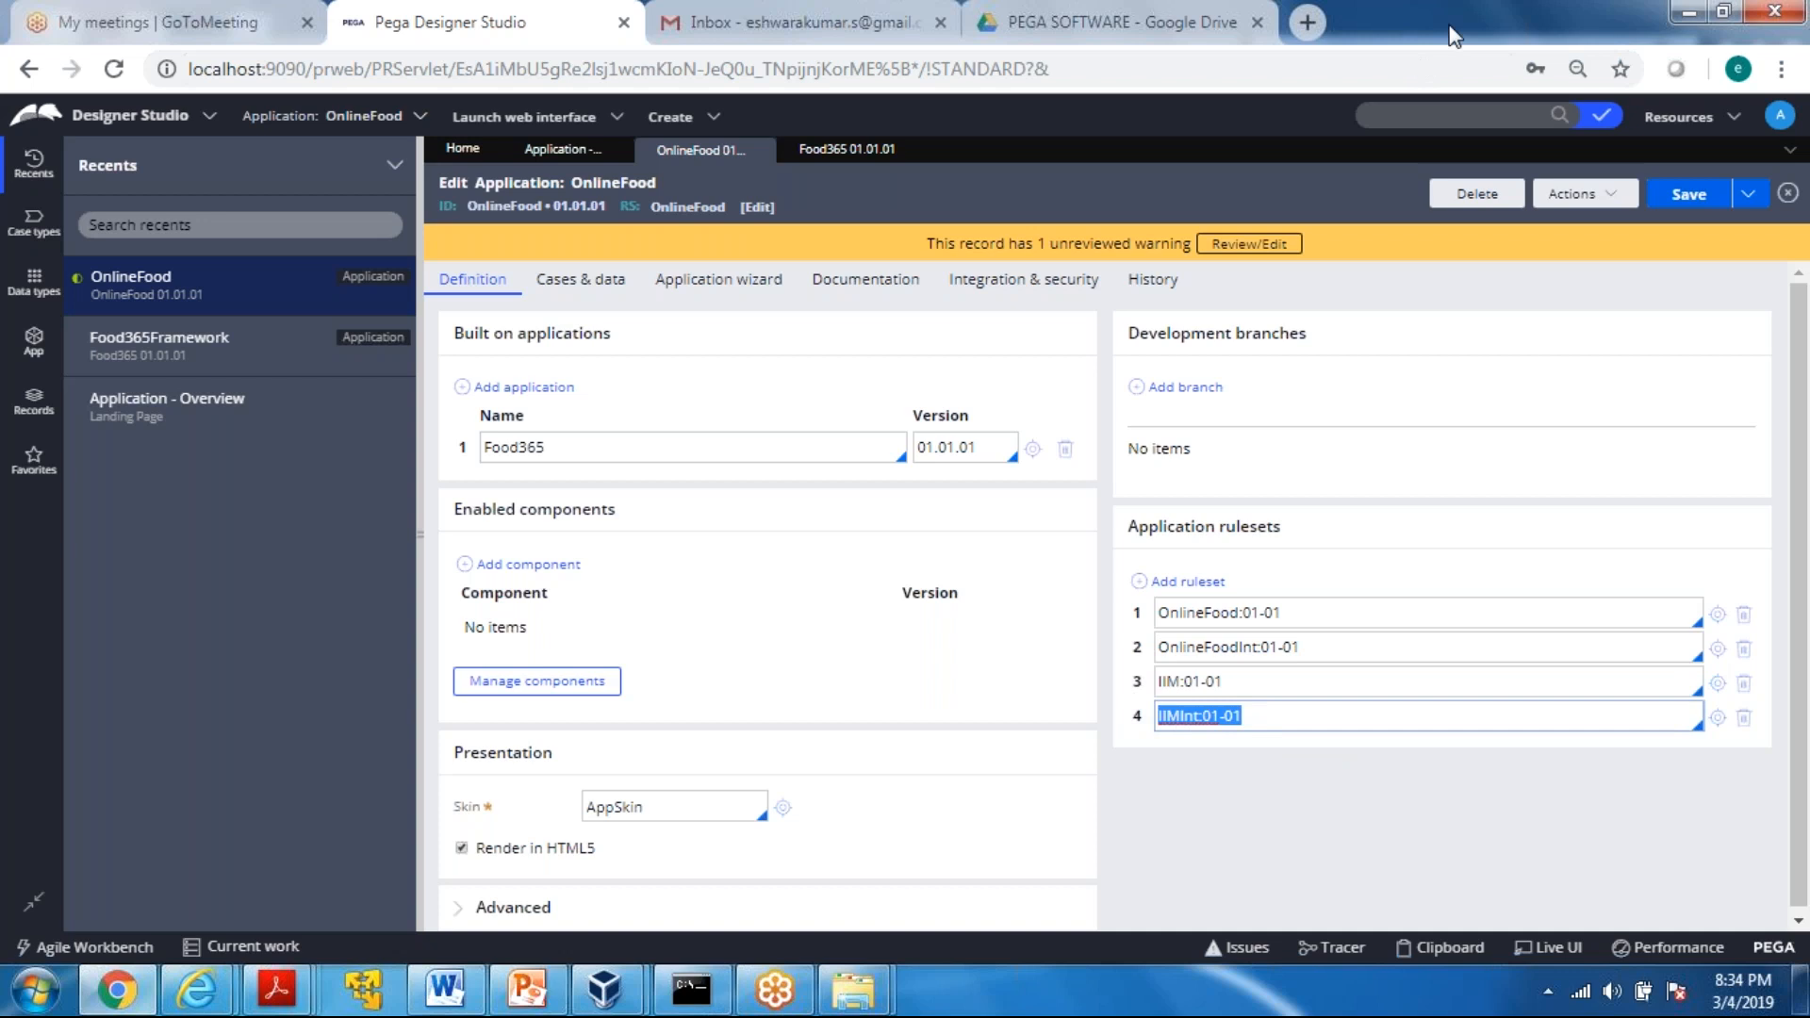
click(1264, 683)
triple_click(1219, 680)
triple_click(1242, 716)
drag(1242, 718, 1212, 722)
key(ctrl+z)
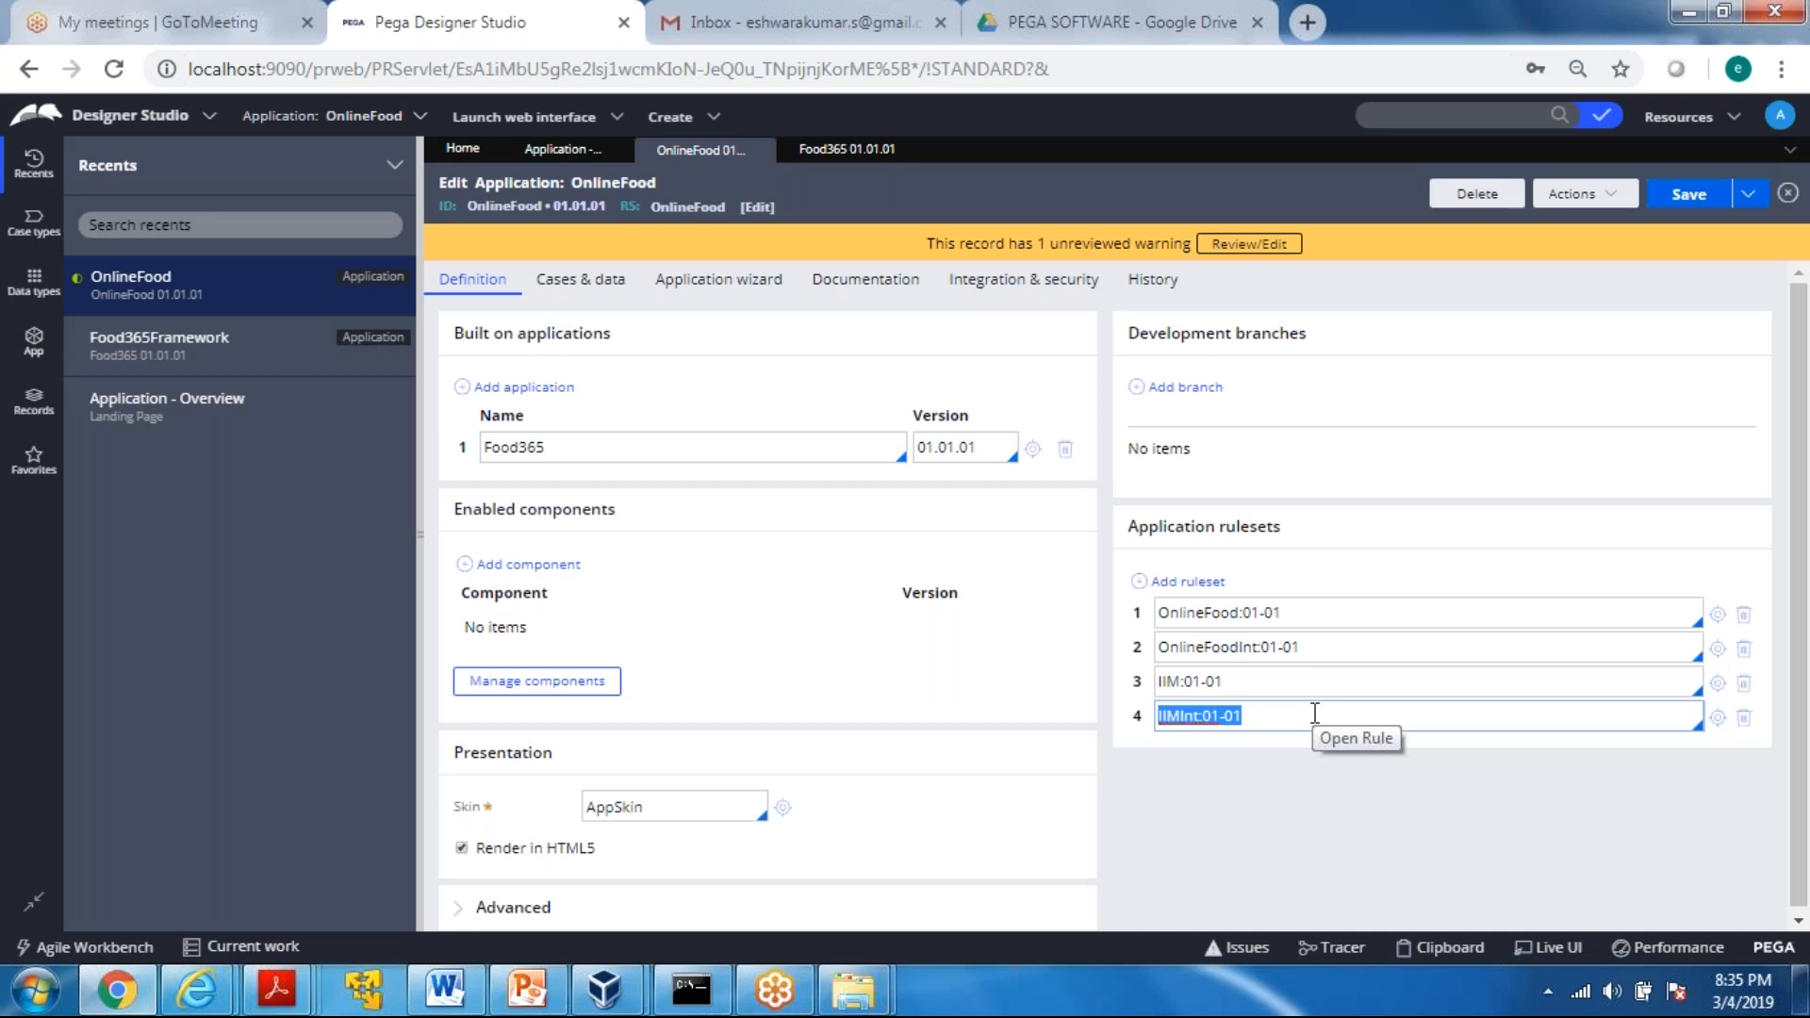
Switch to the PowerPoint presentation and show the ECS-Enterprise Class Structure slide
mouse_move(507, 1007)
click(456, 846)
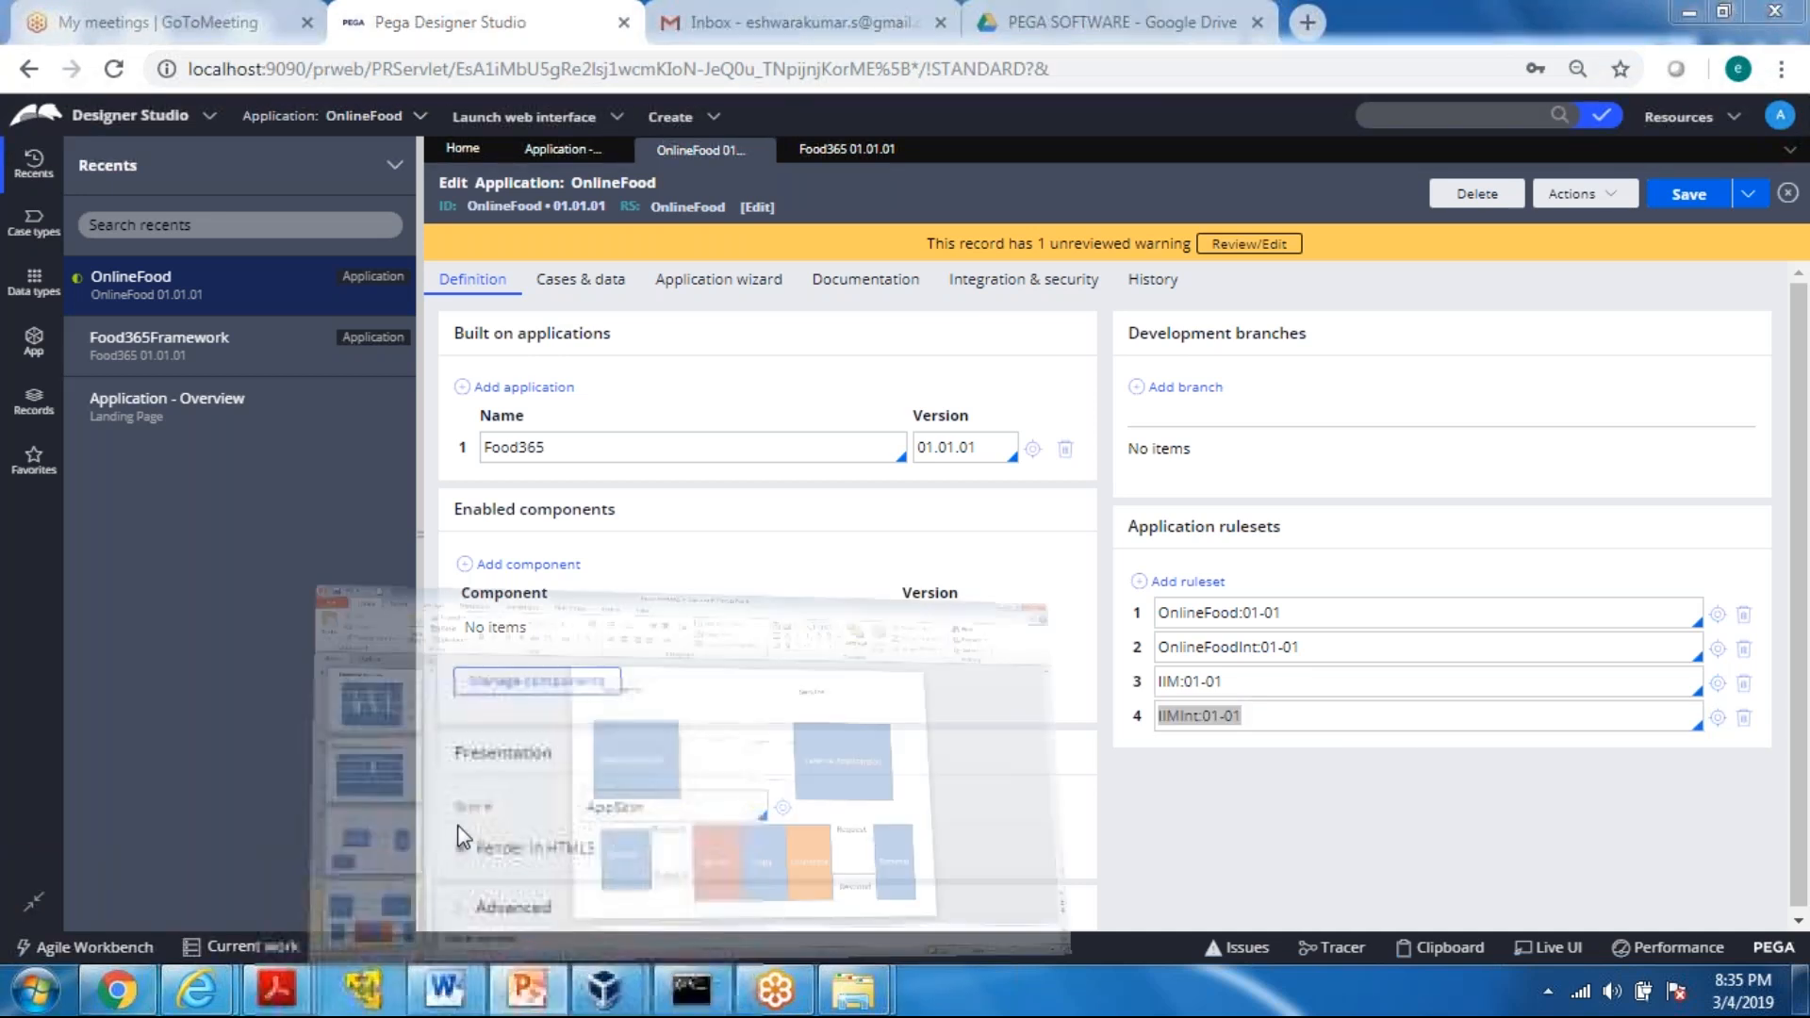
click(139, 480)
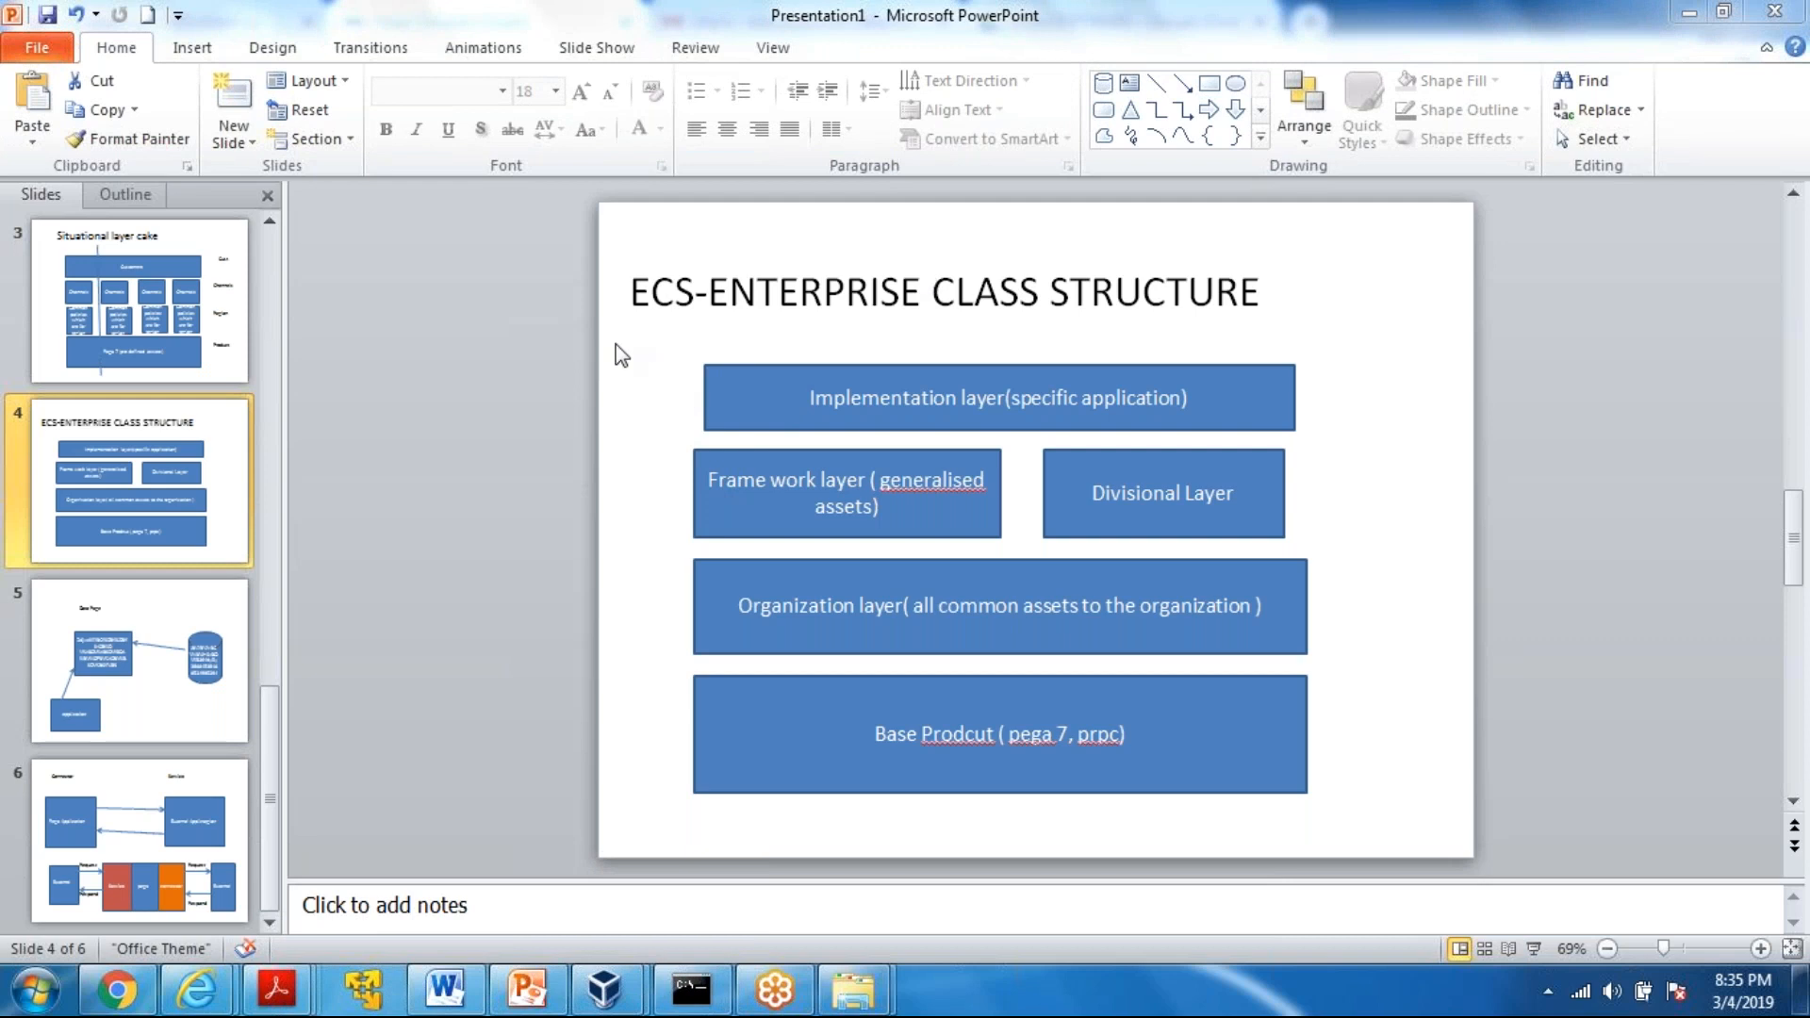
Nudge the slide's base layer box slightly and correct the misspelled word in its text to "Product"
click(711, 687)
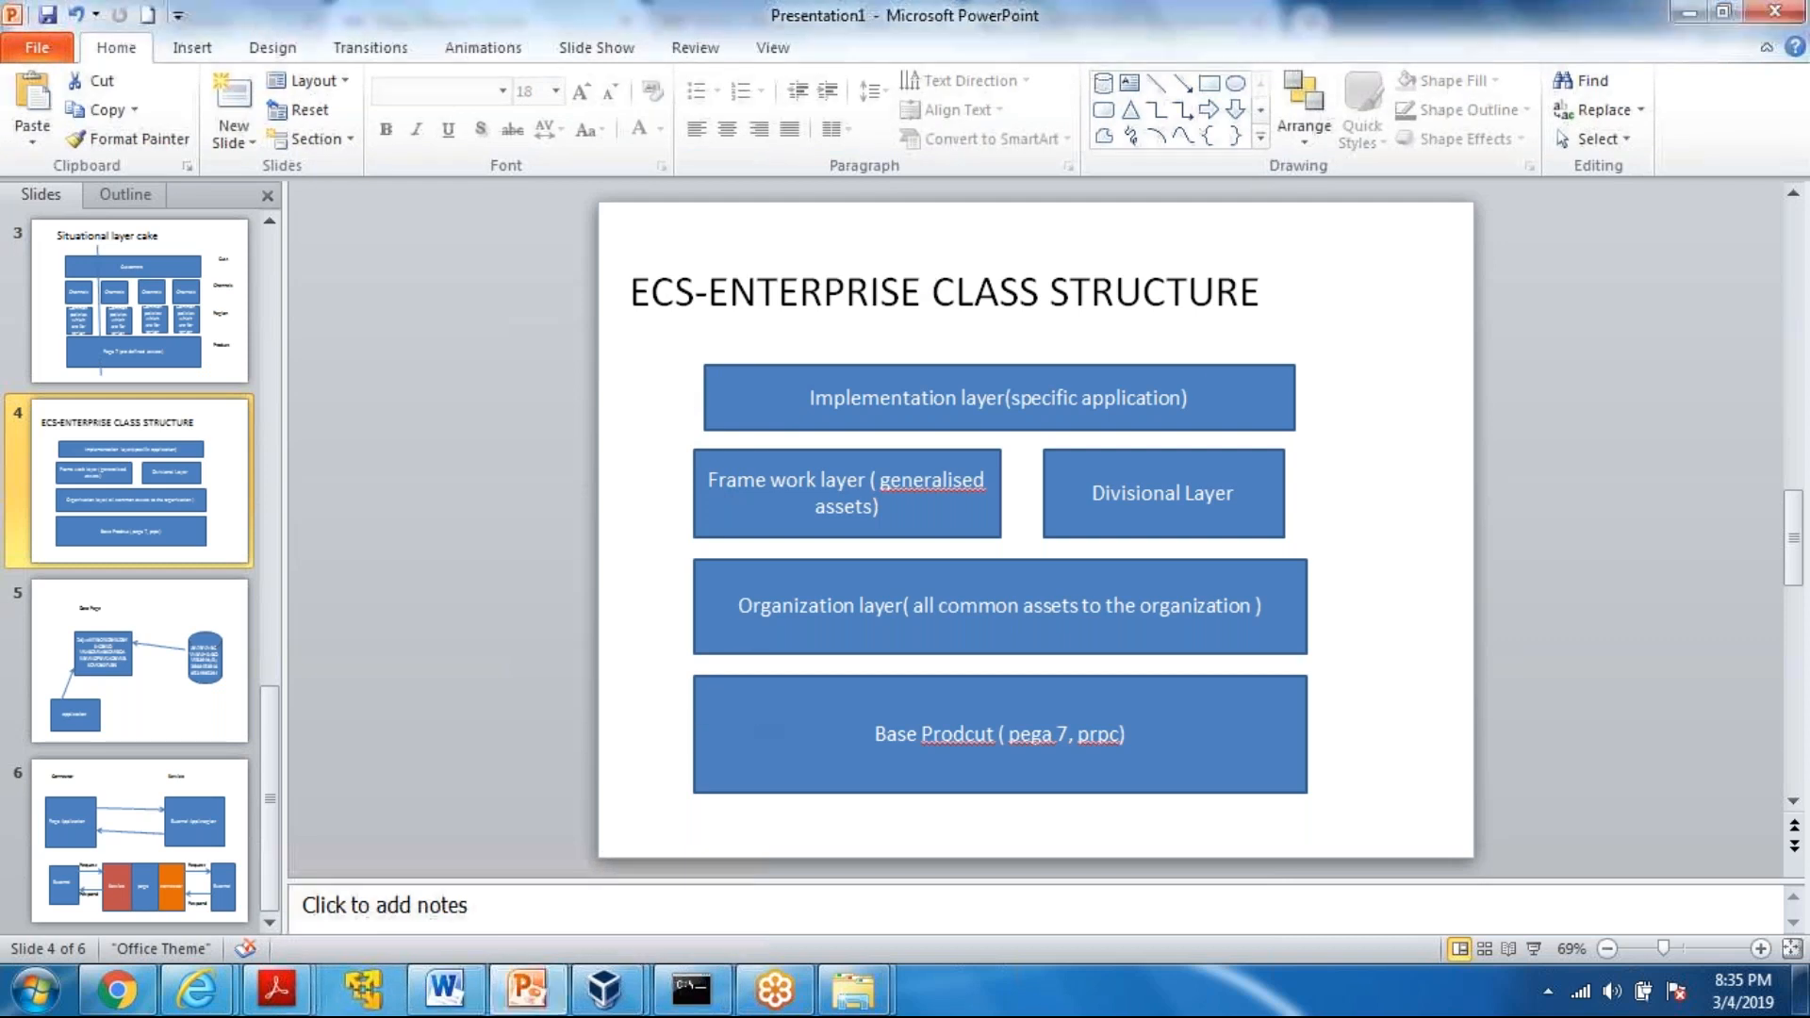
mouse_move(862, 743)
mouse_down()
mouse_move(920, 741)
mouse_move(869, 733)
mouse_up()
click(994, 725)
key(BackSpace)
key(BackSpace)
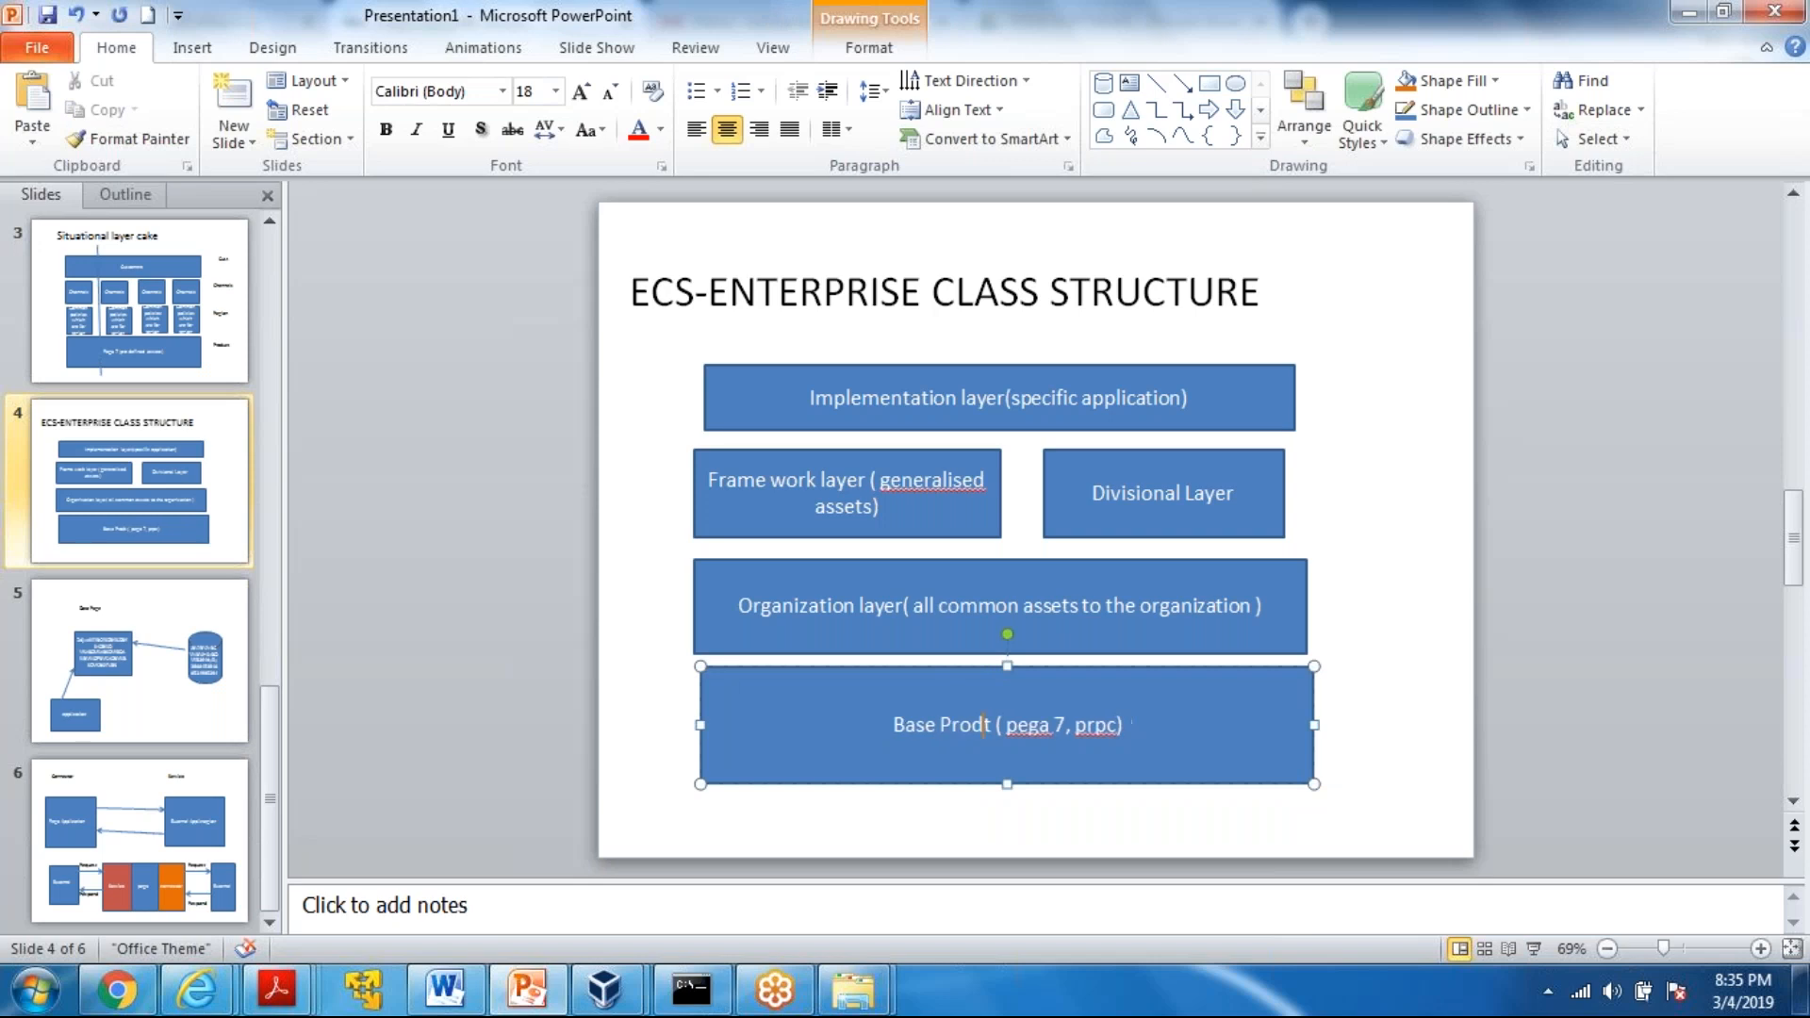
text(uc)
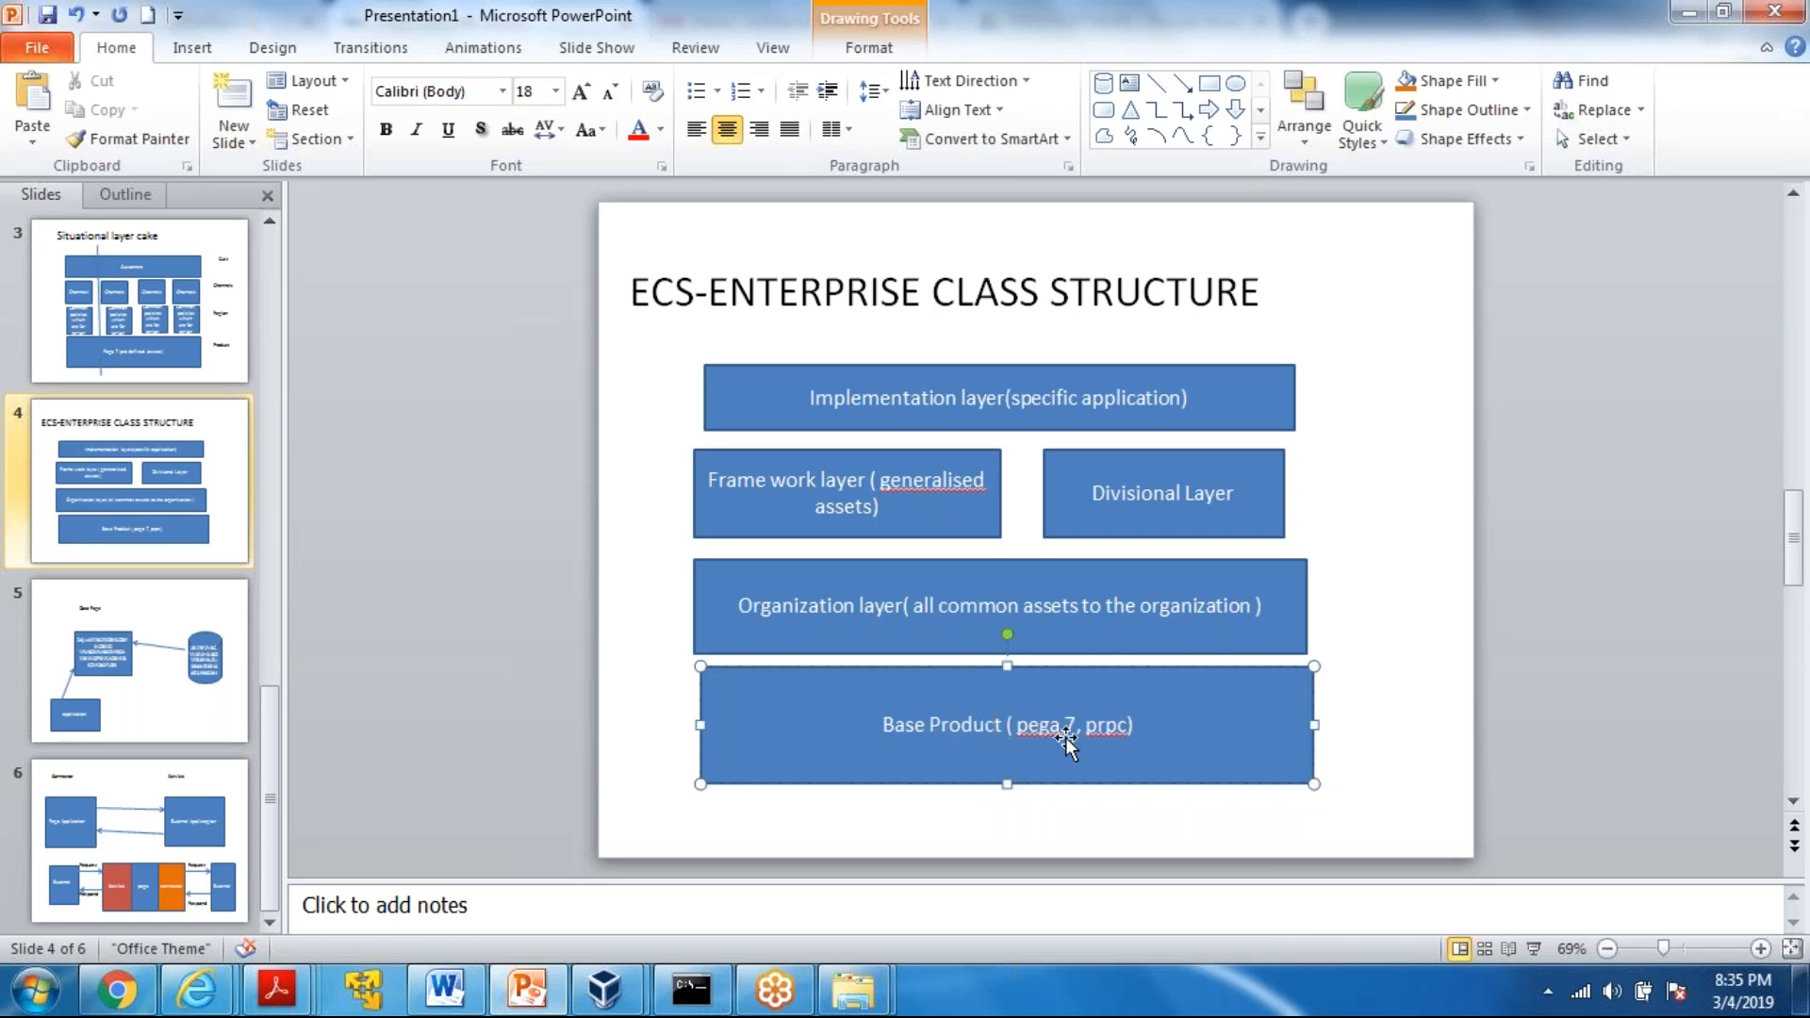
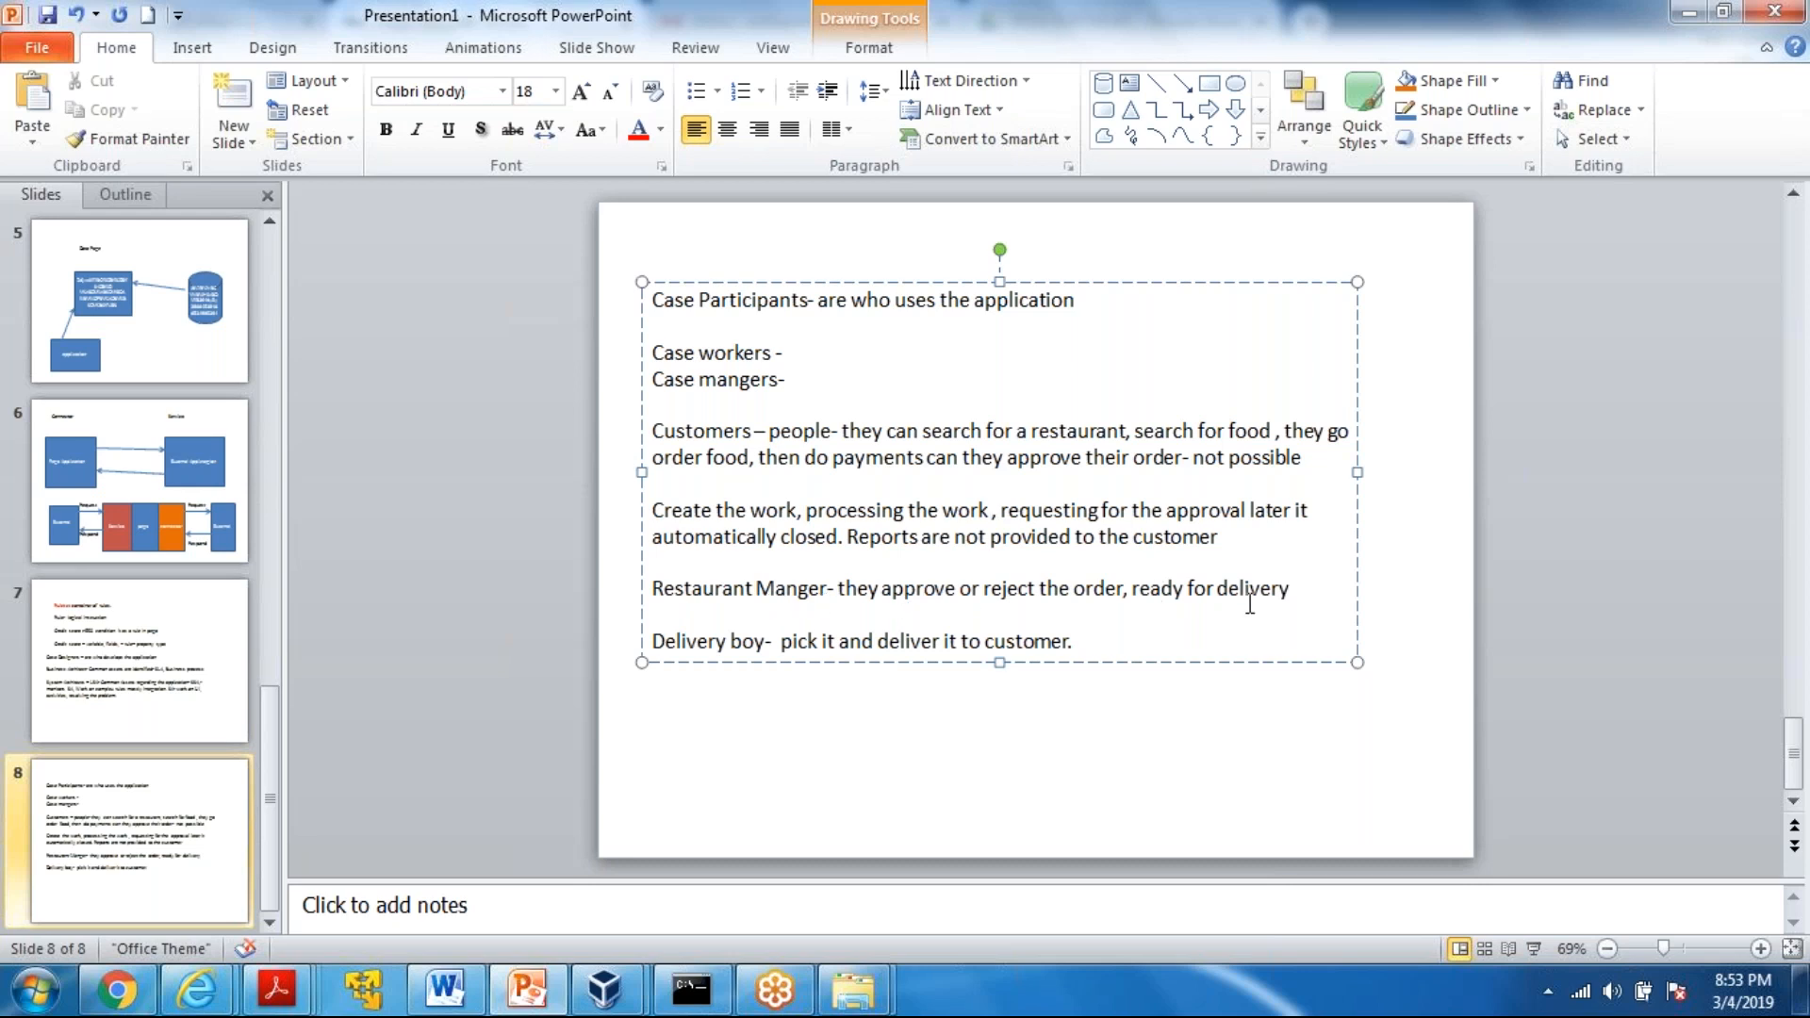
Extend the Restaurant Manger sentence on slide 8 with ", how many orders were placed daily basis, or weekly basis"
click(1296, 587)
text(, how many order)
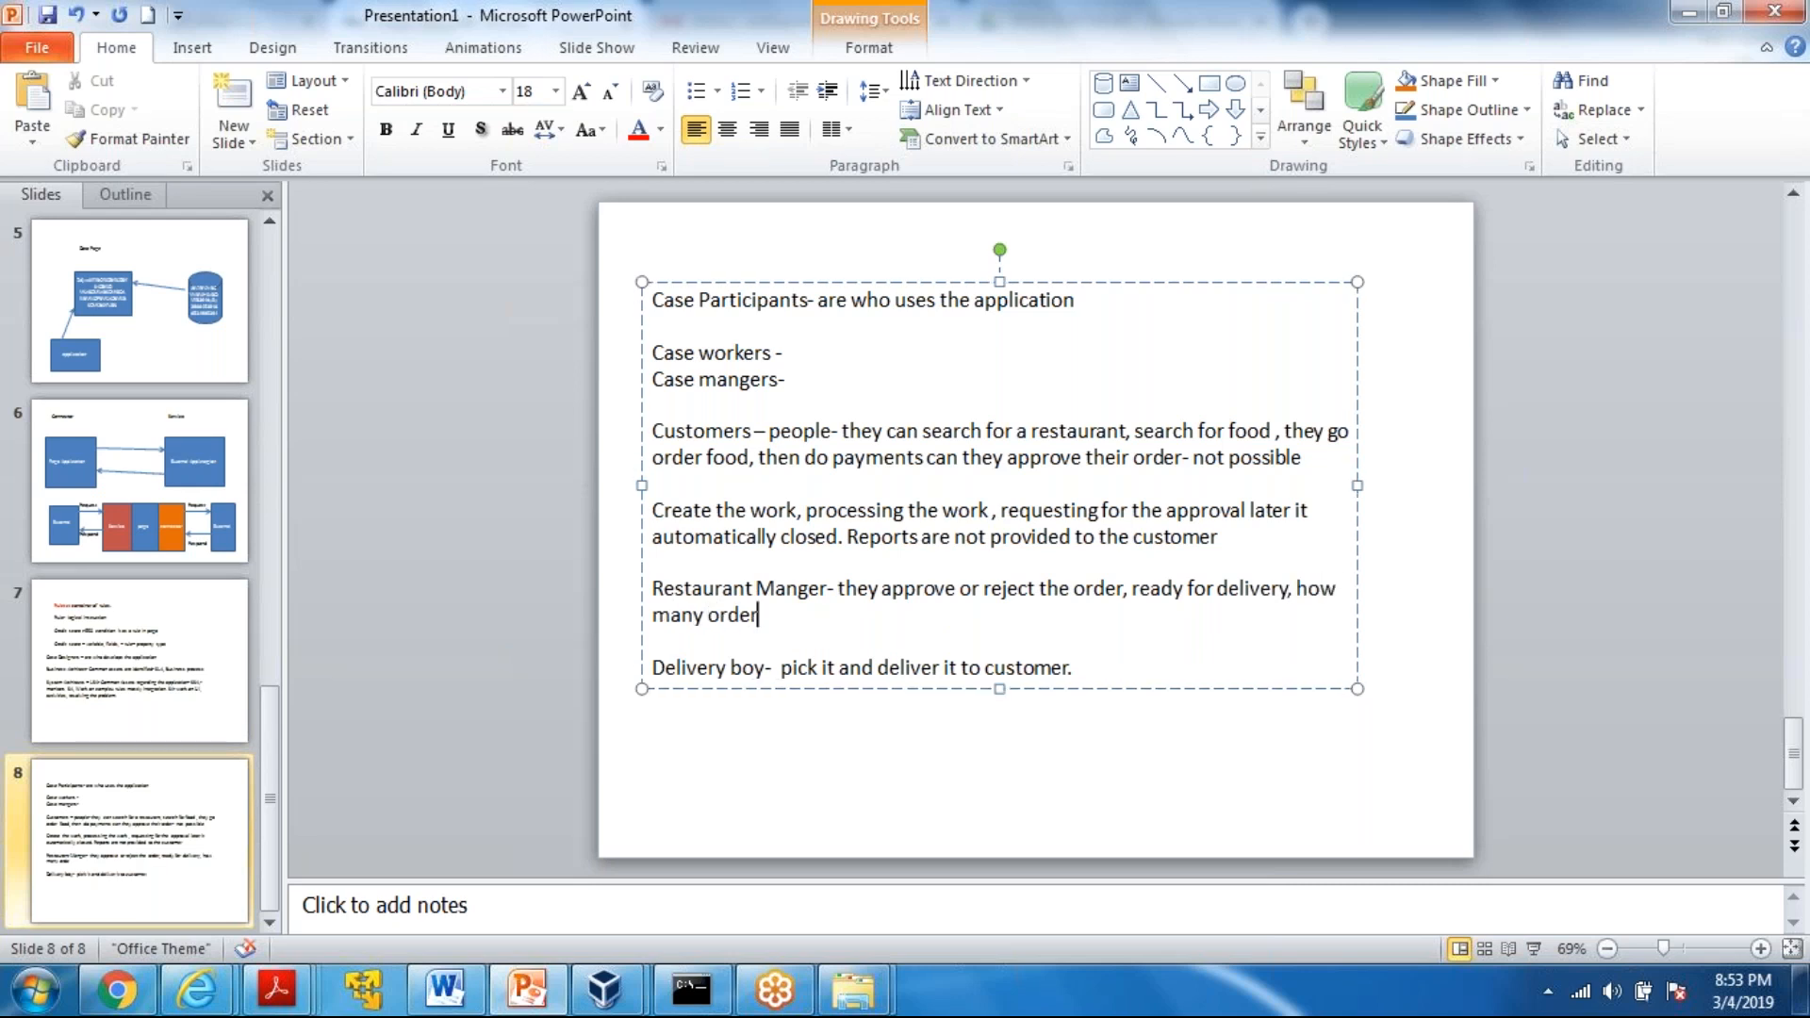
text(s were placed daily bas)
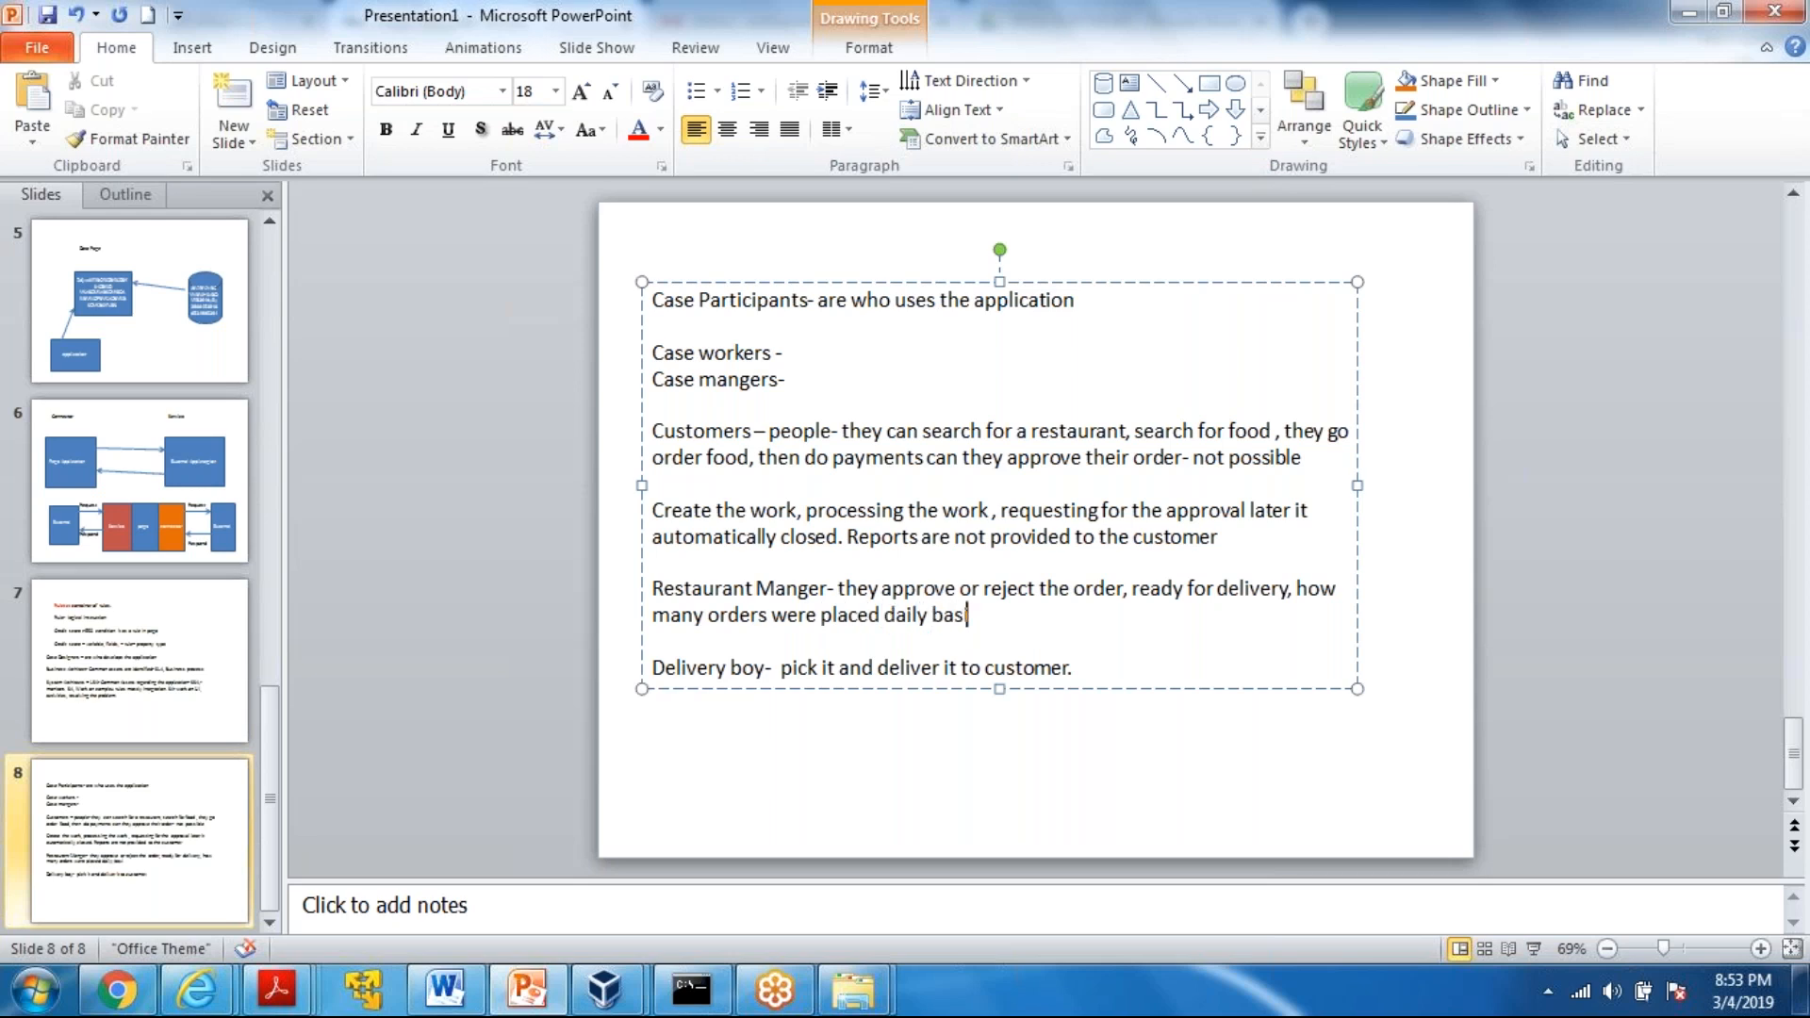
text(is, or weekly basis)
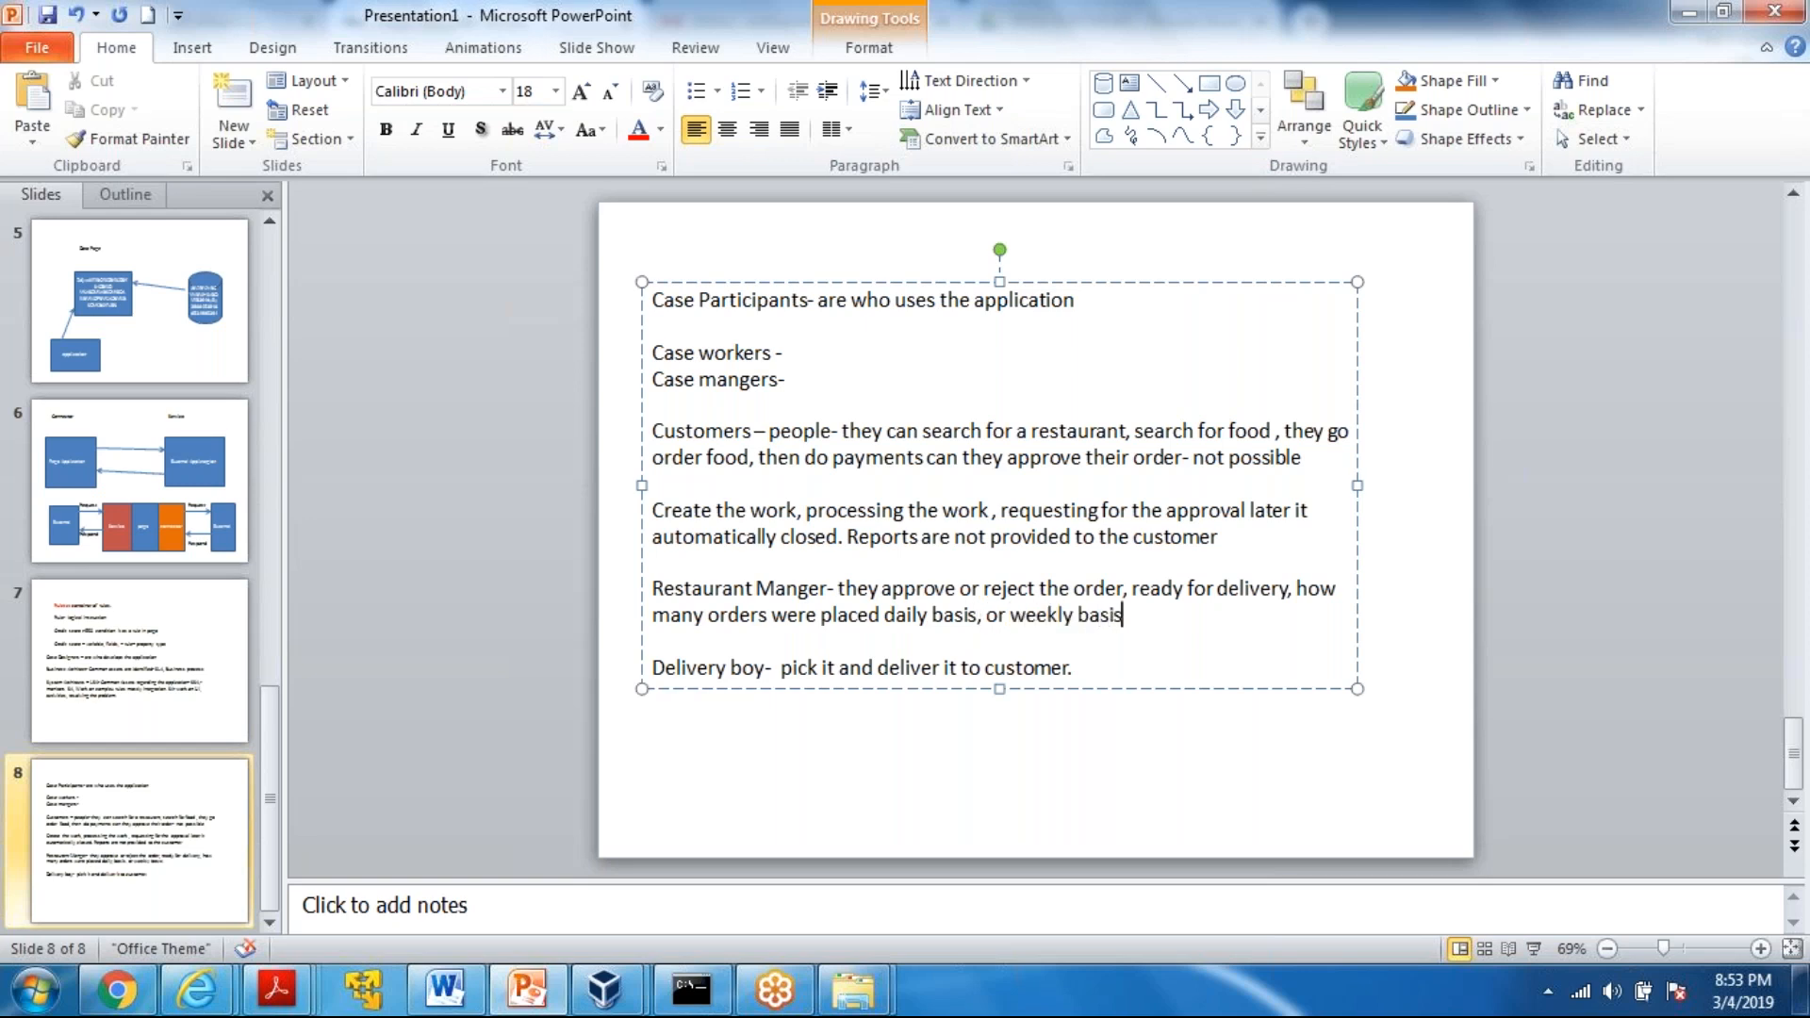
text( or monty basis)
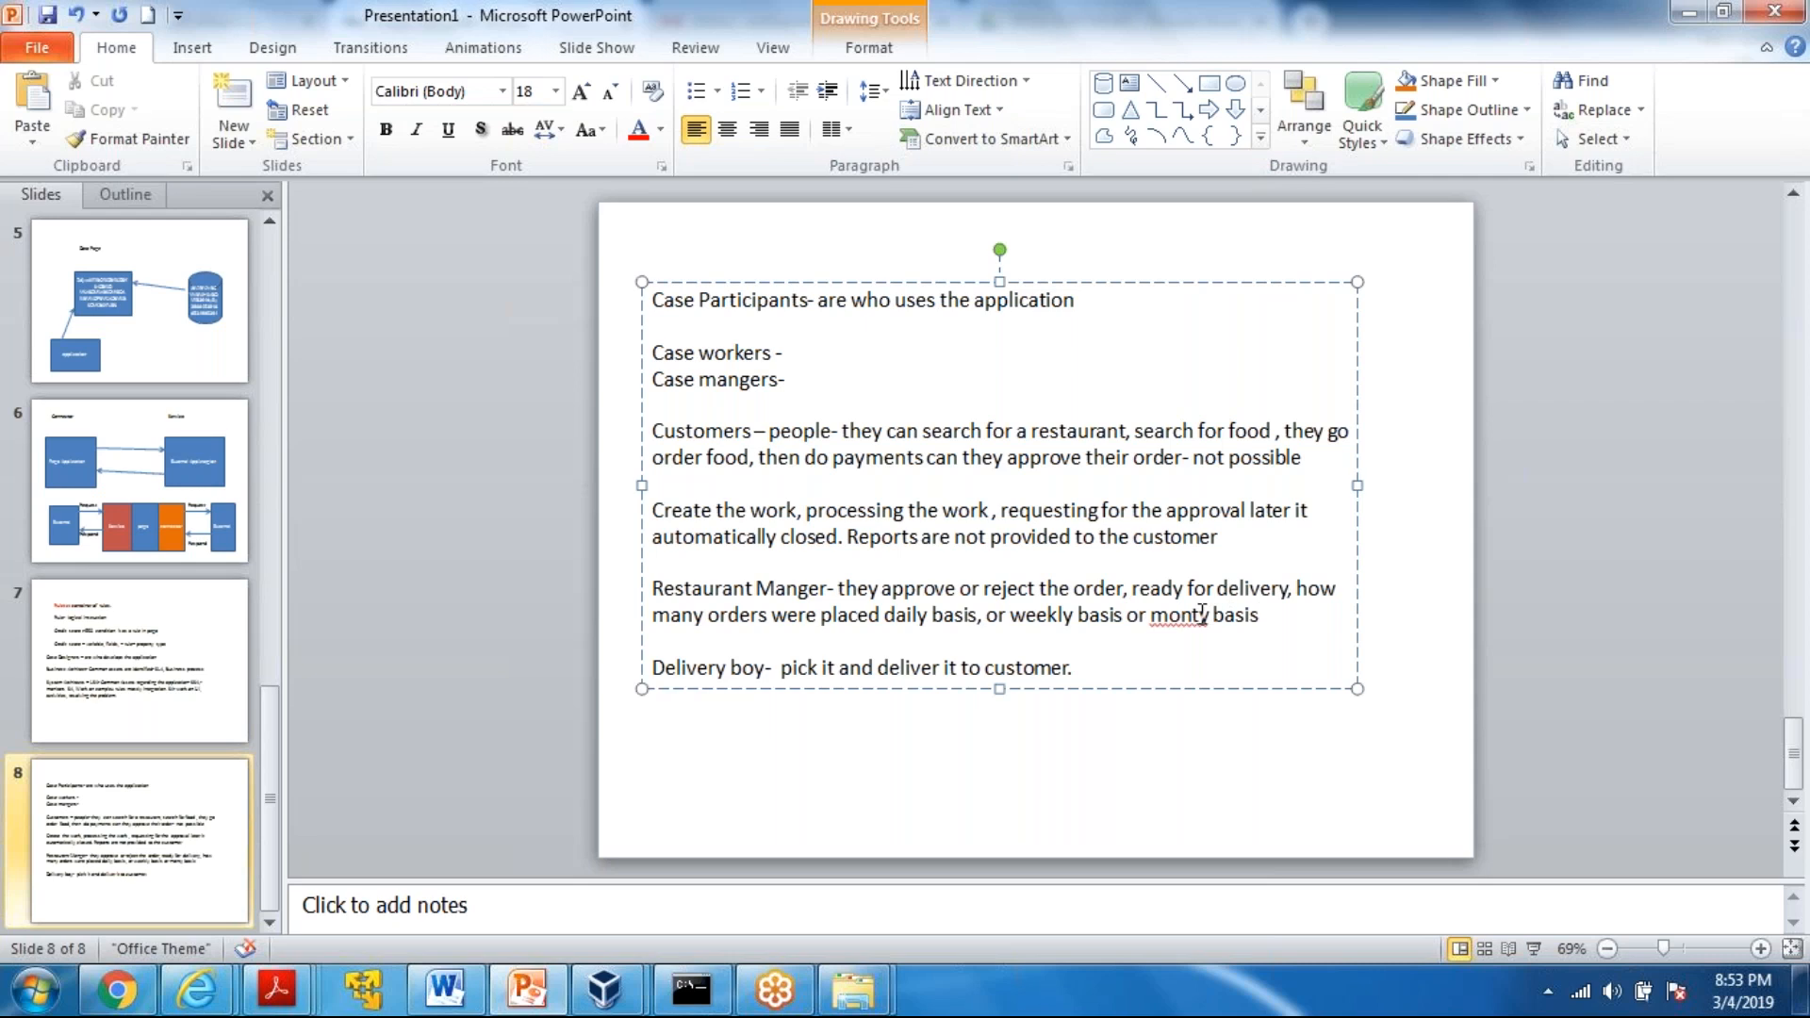
text(h)
Complete the Restaurant Manger sentence with "or monthly basis.", correcting the spelling of "monthly"
key(BackSpace)
key(BackSpace)
text(hly)
click(1283, 619)
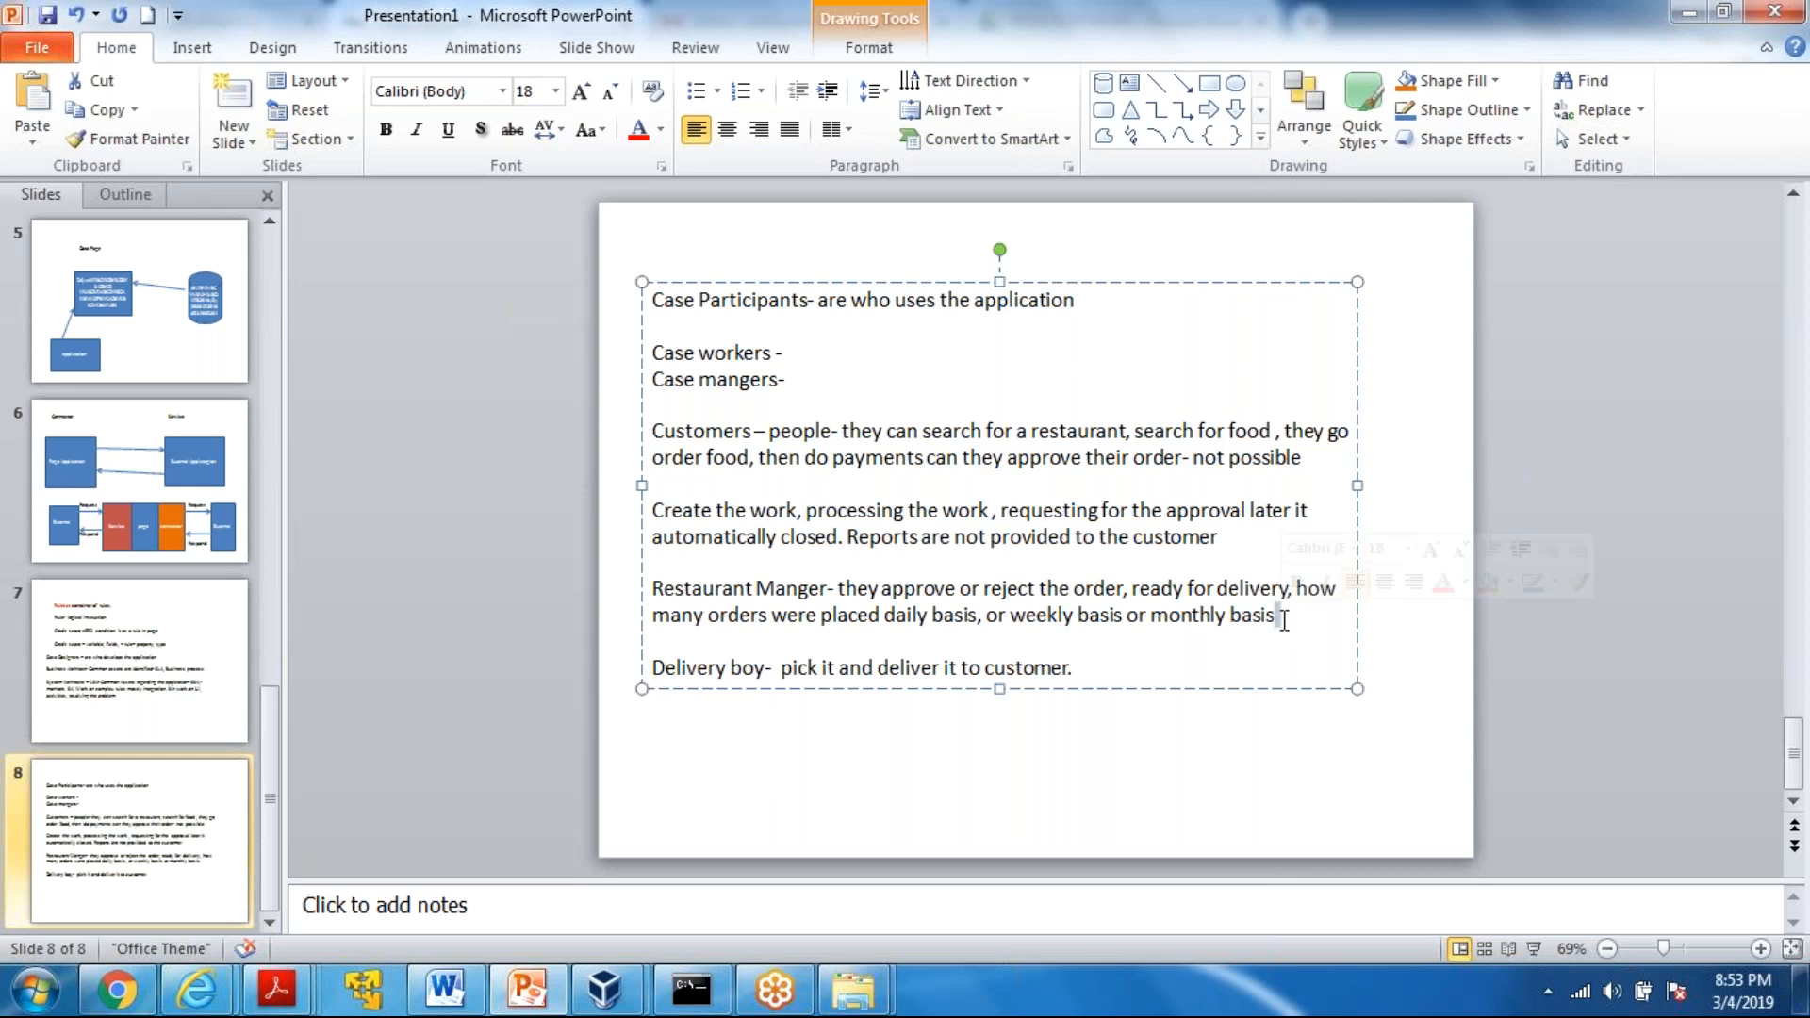
Start a new paragraph above the Delivery boy line reading "Can also create work, processing the work,"
key(Return)
key(Return)
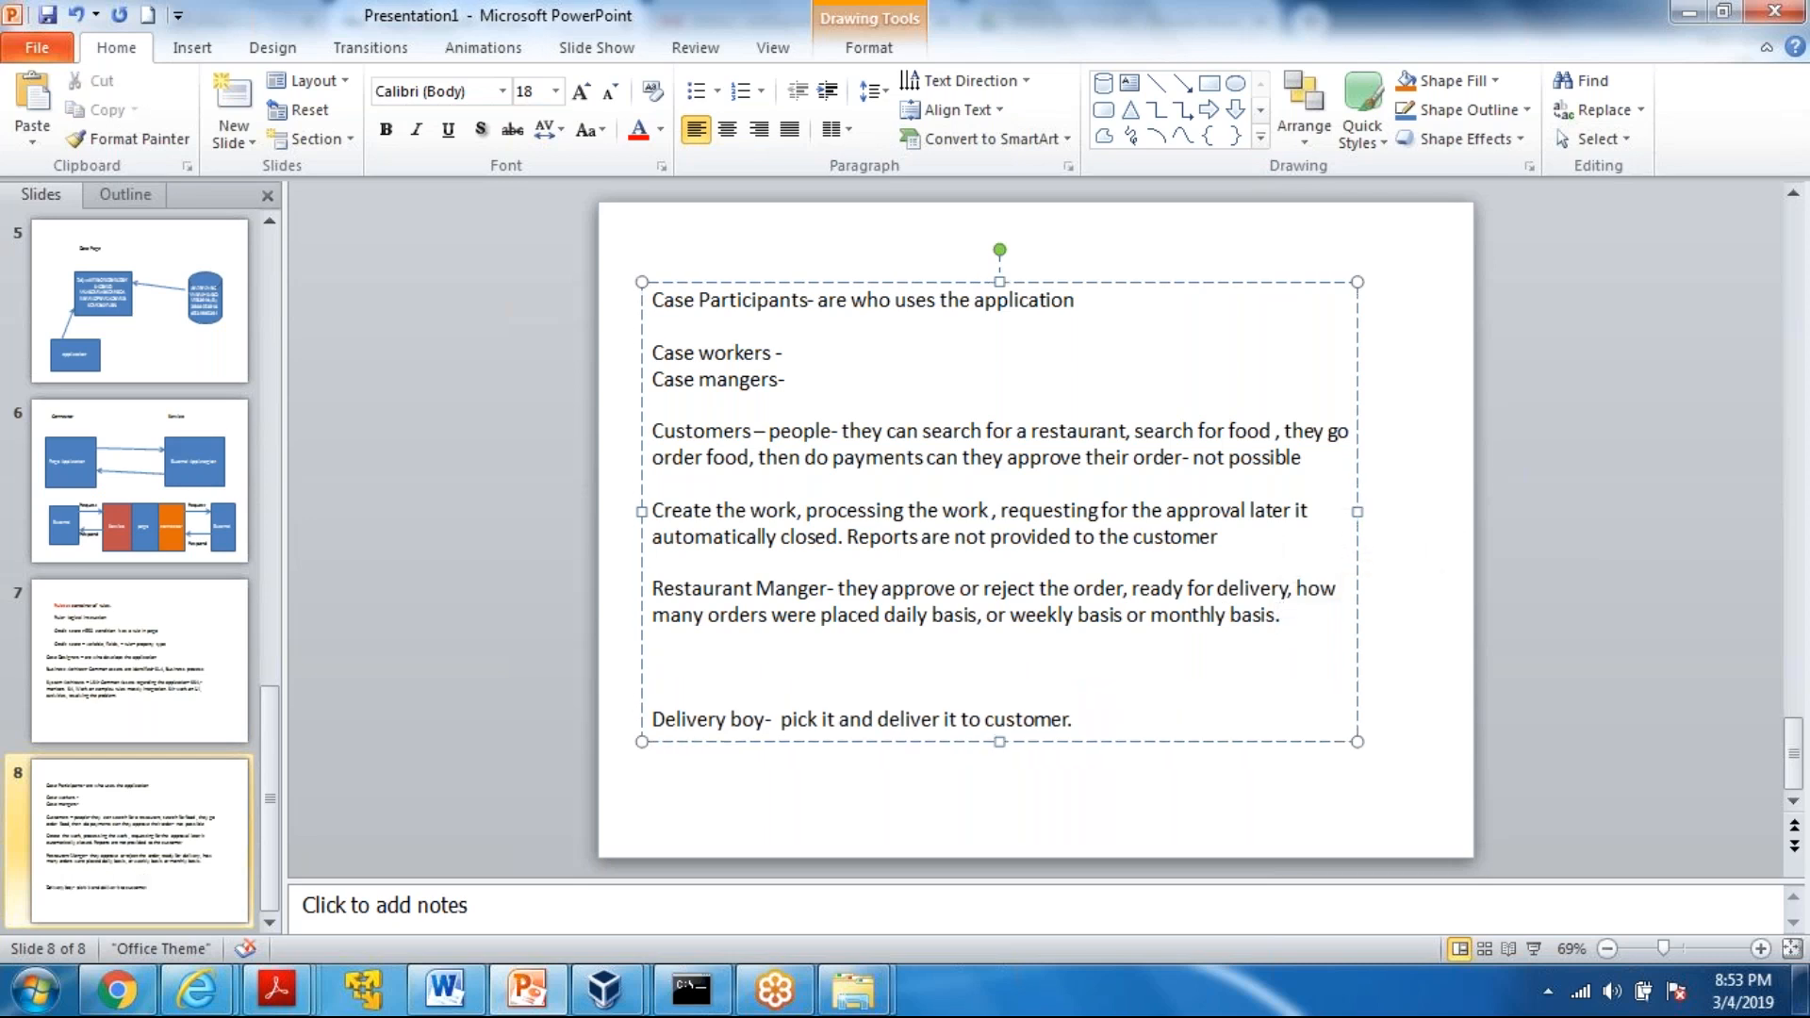
text(Can also creat)
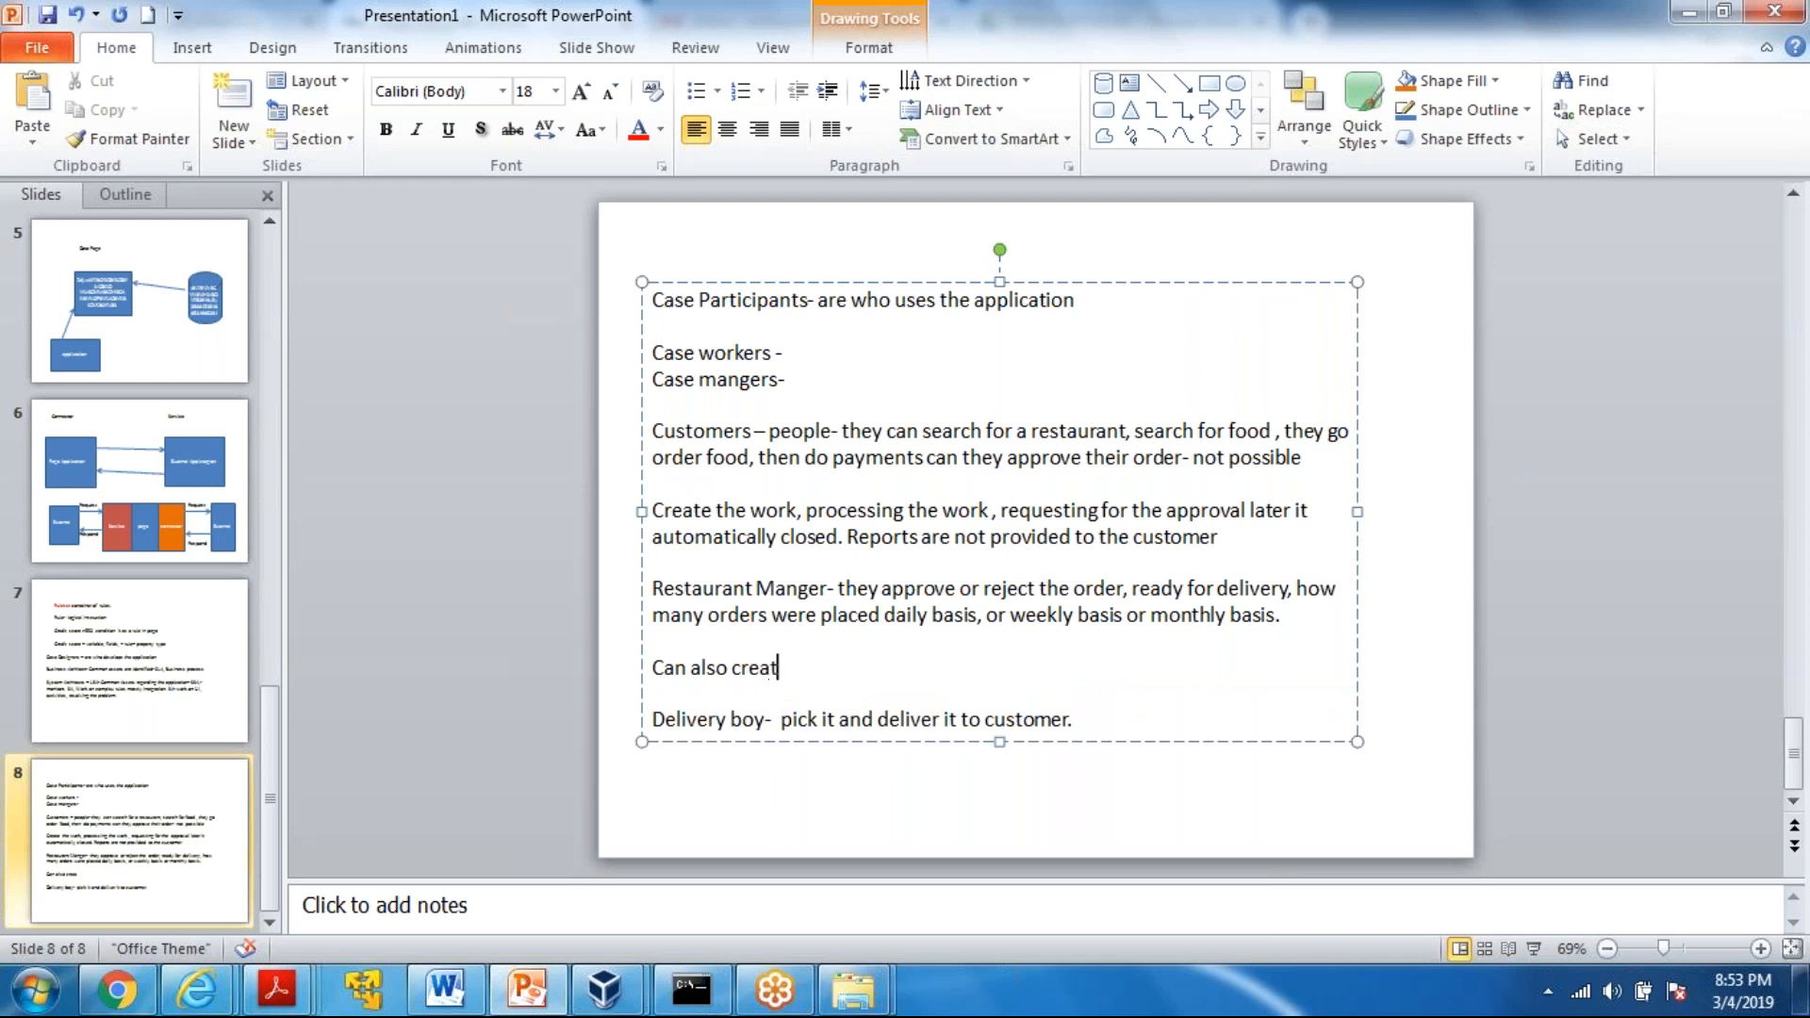
text(e work, processing the wirk)
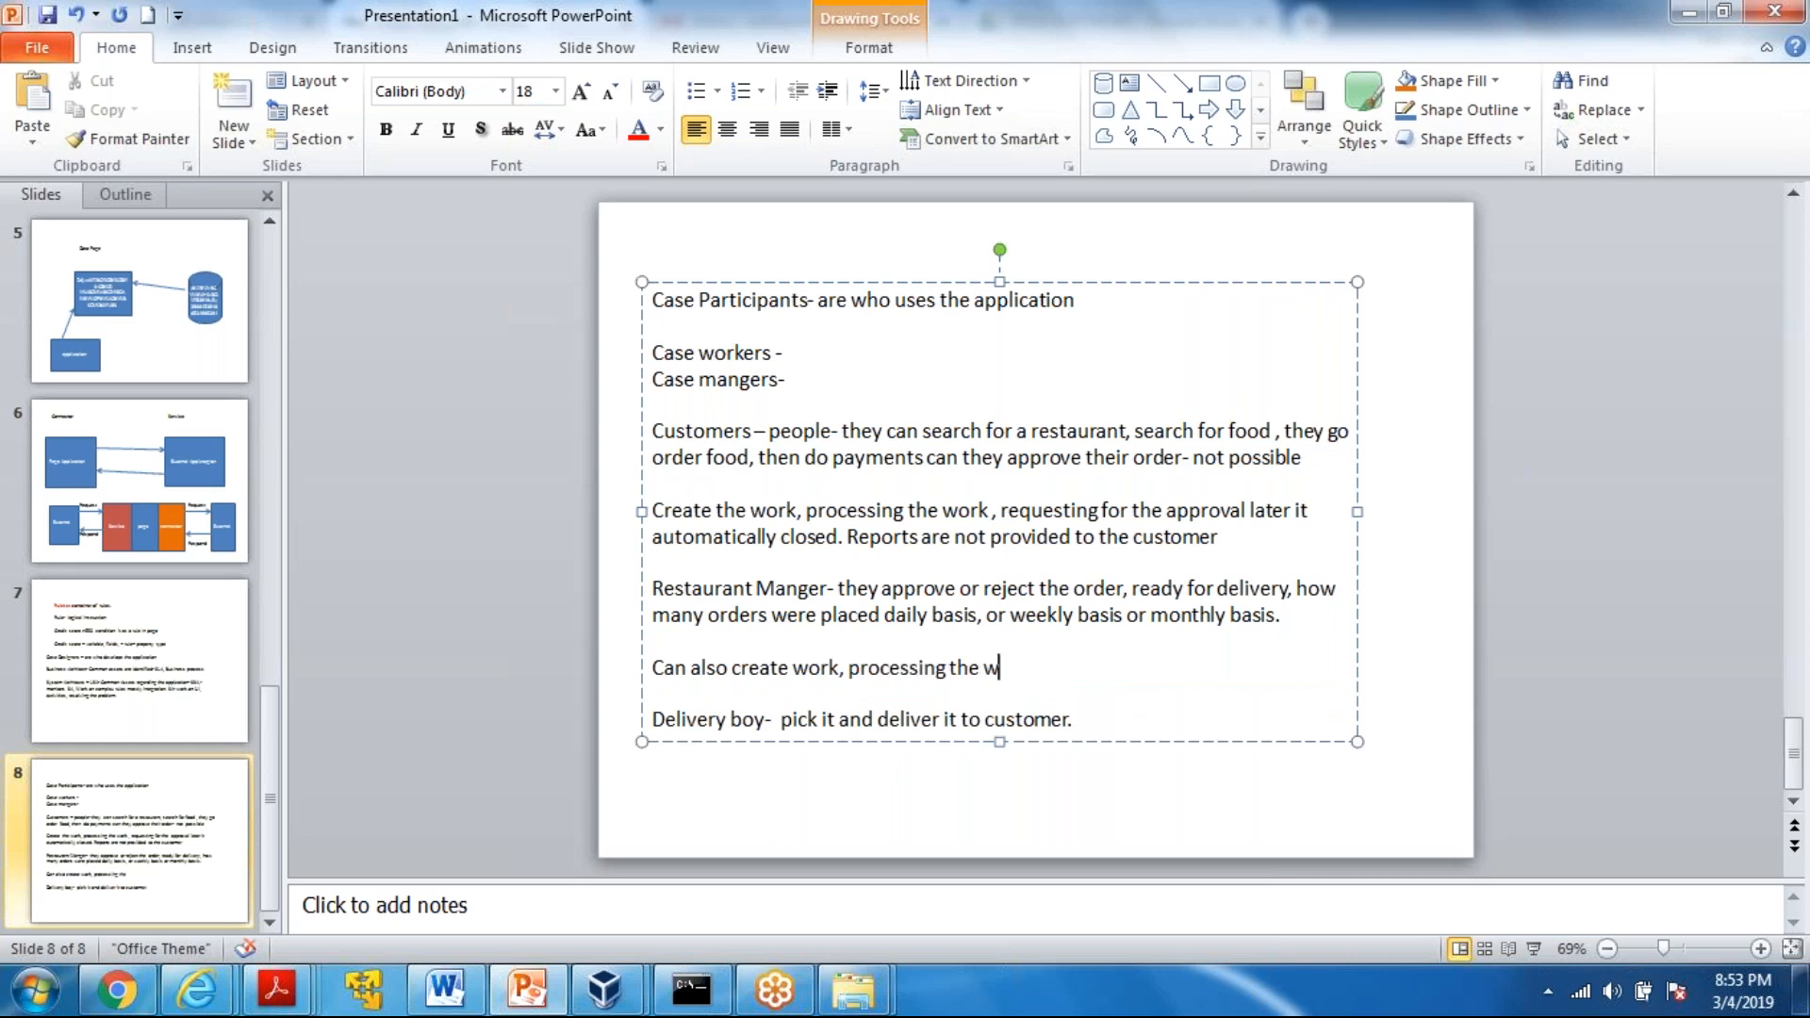
key(BackSpace)
key(BackSpace)
key(BackSpace)
text(ork, wait for the a)
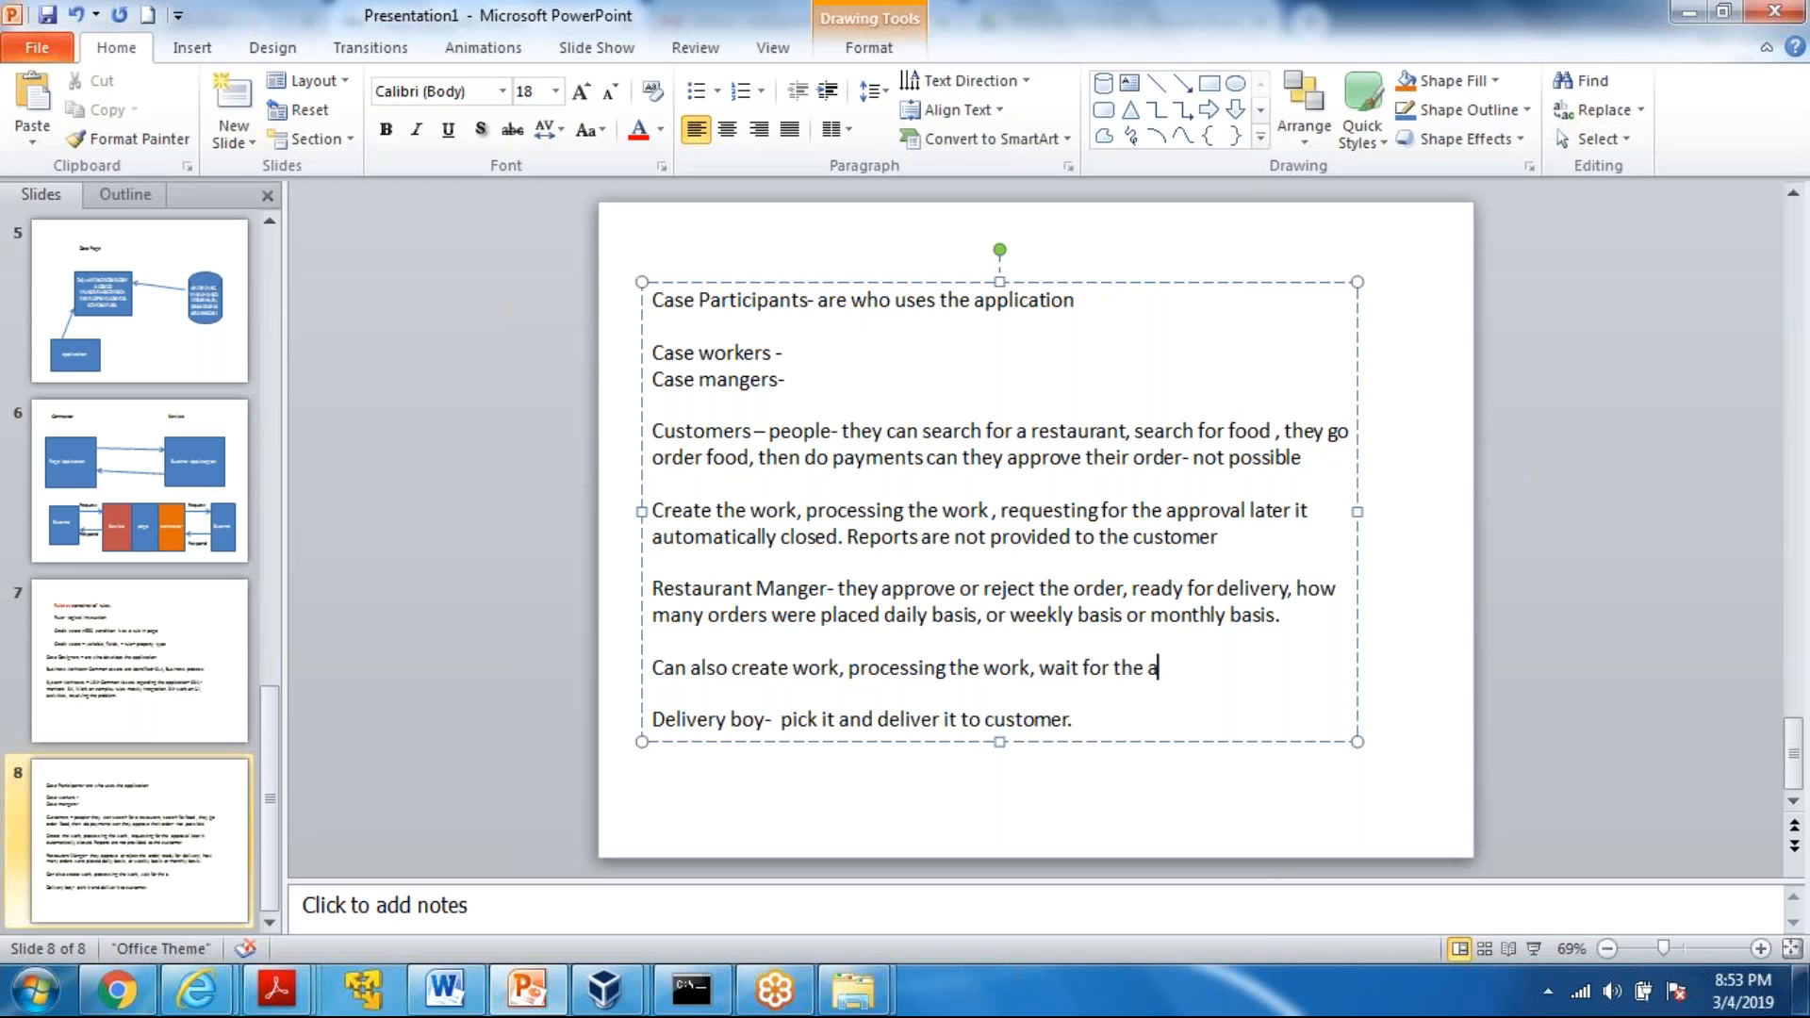
text(pproval)
Finish the new paragraph with "wait for the approval."
text(.)
Highlight the Restaurant Manger paragraphs and the customers' "Create the work" paragraph to compare the two roles
drag(657, 588, 1231, 666)
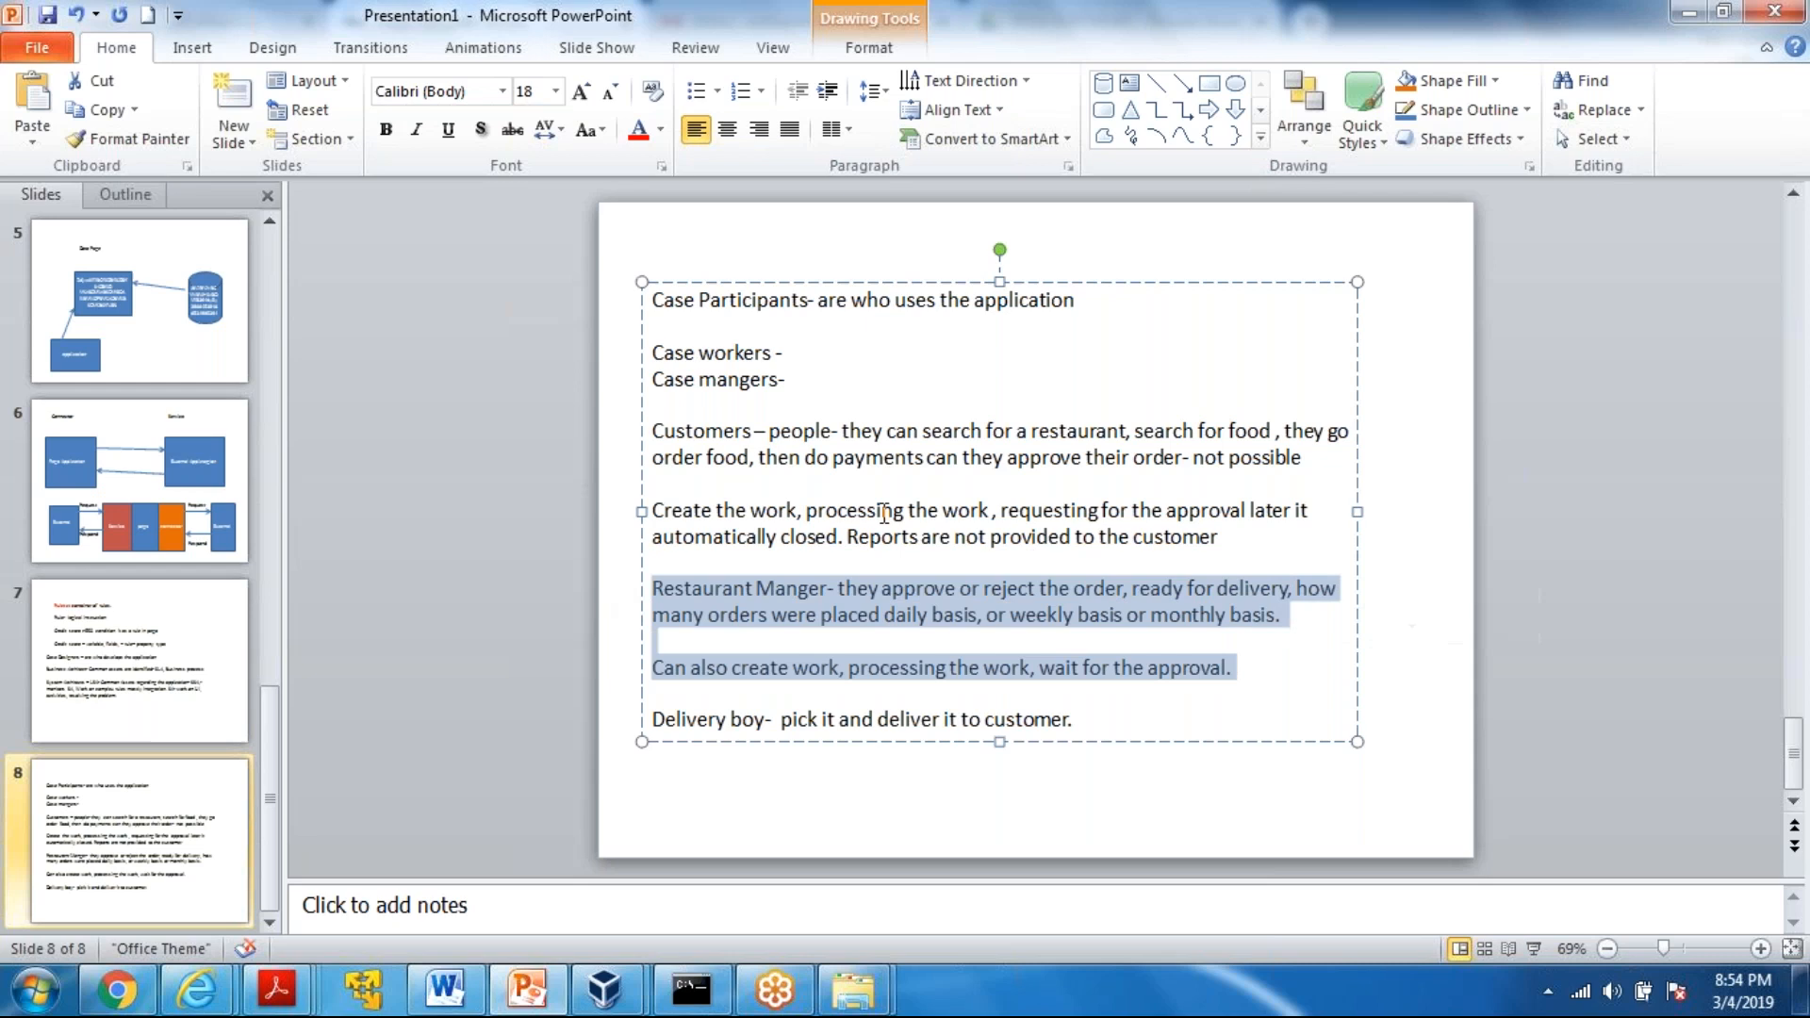
drag(654, 511, 1224, 538)
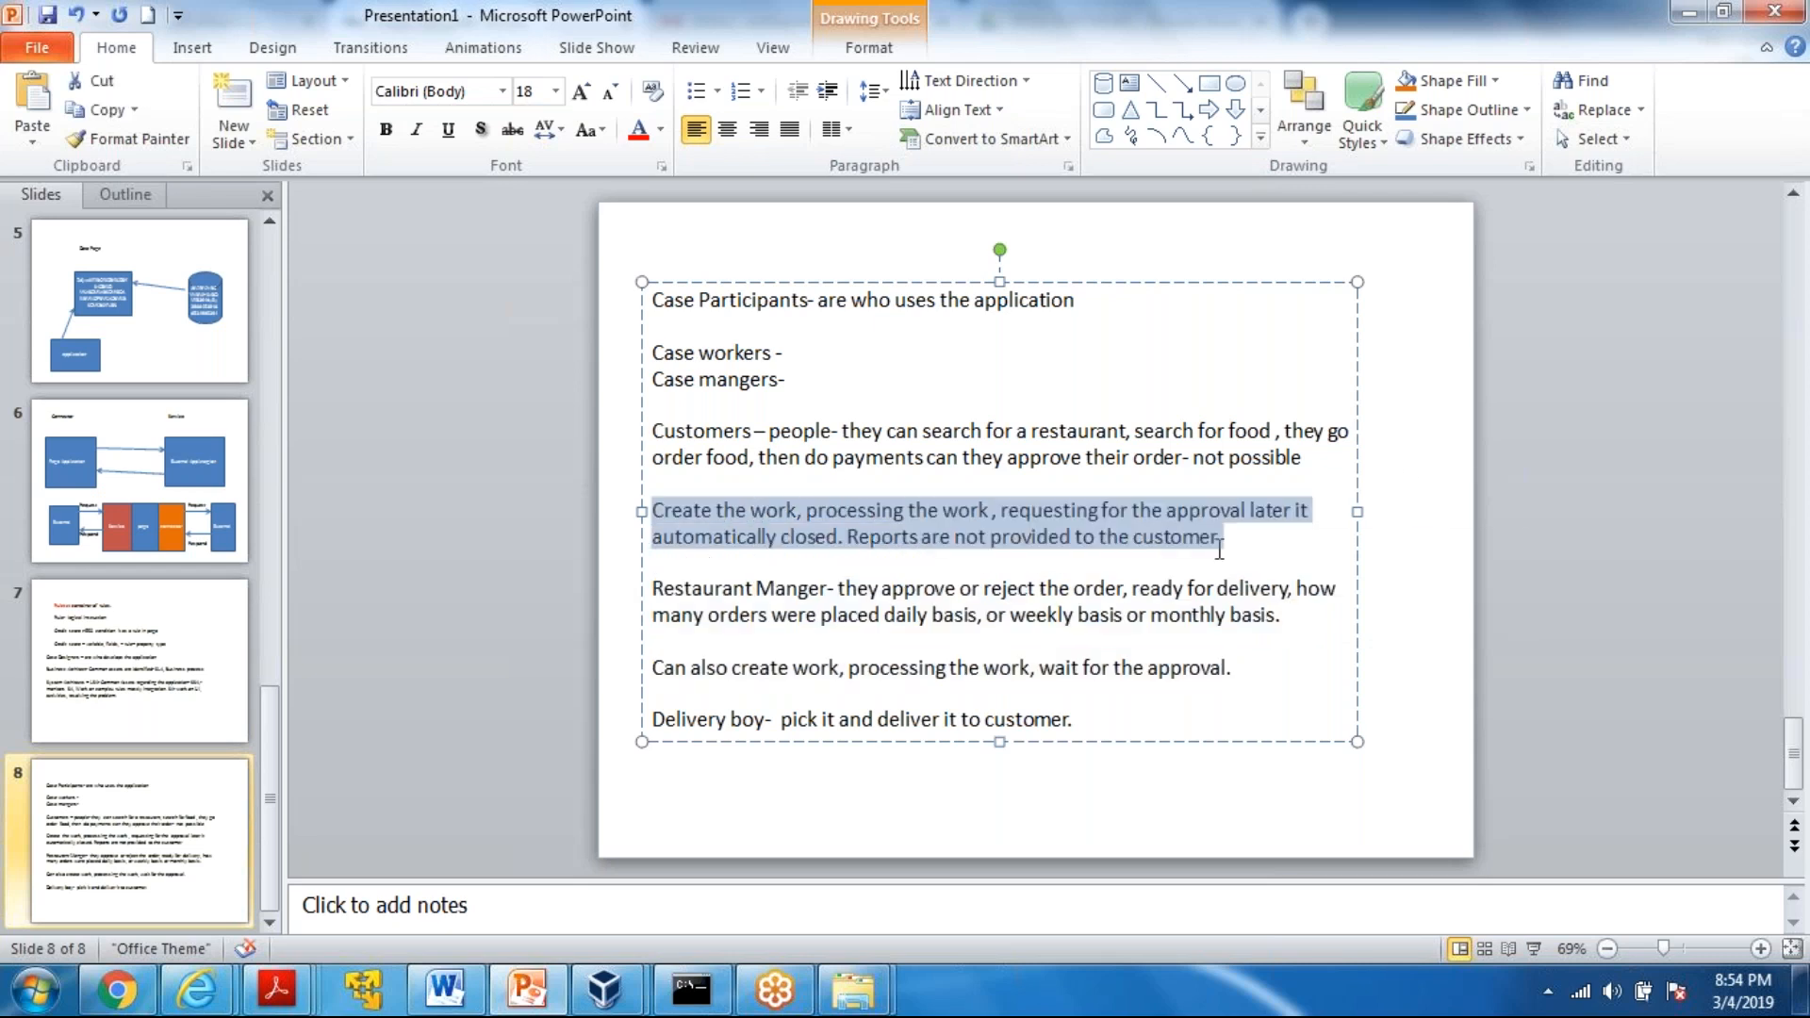
click(937, 543)
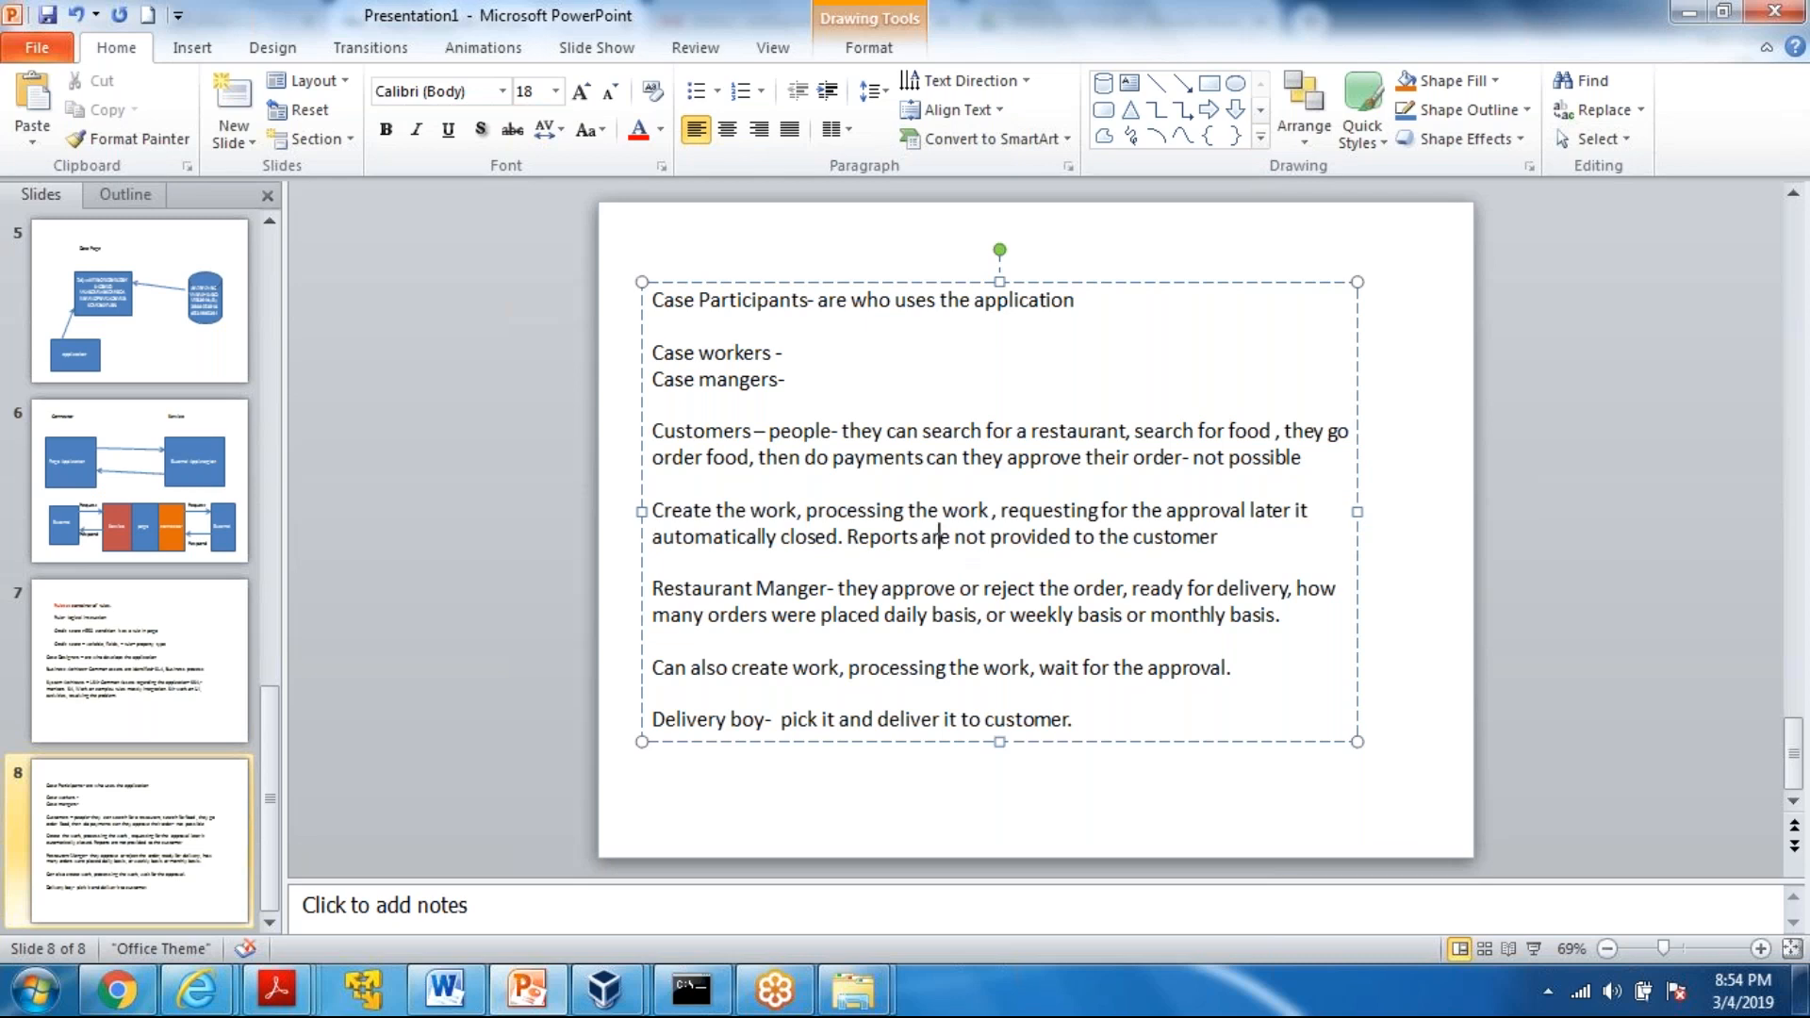
Complete the Case workers line with "customers."
click(788, 350)
text(customers.)
Fill in the Case mangers line with "Restaurant Mangers", correcting the mistyped start of the word
click(797, 384)
text(REtuar)
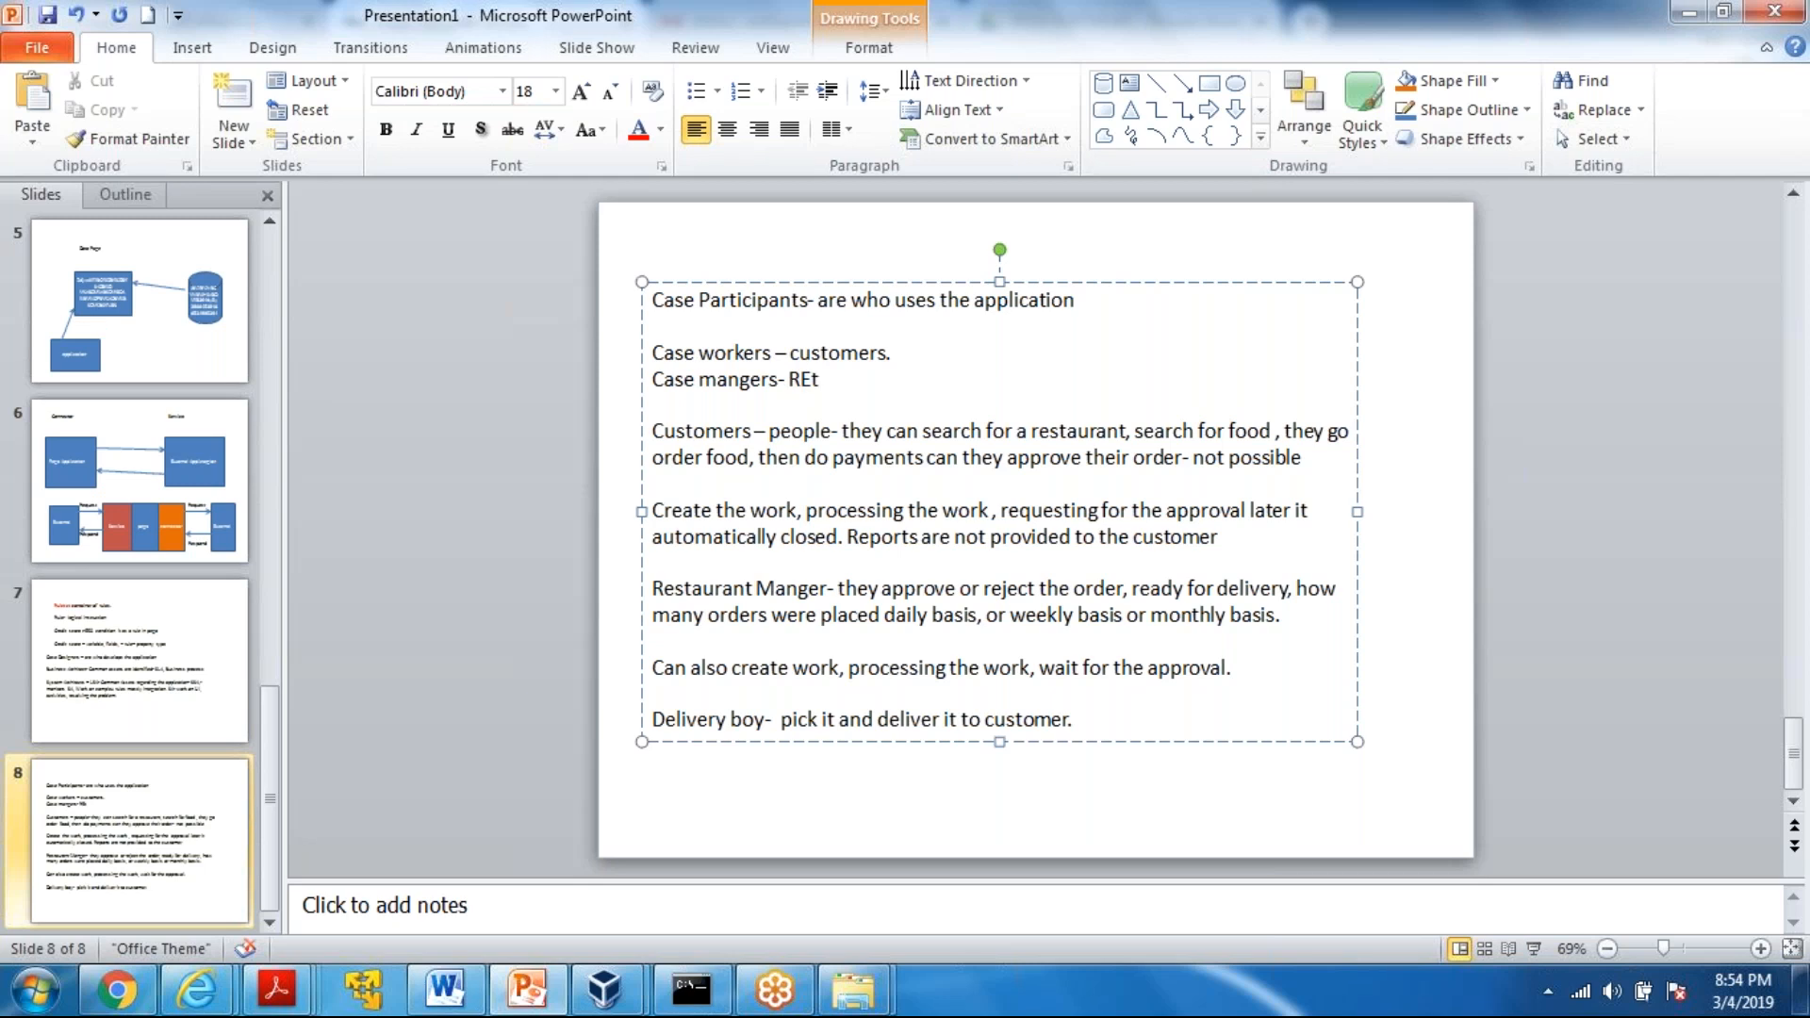
key(BackSpace)
key(BackSpace)
key(BackSpace)
key(BackSpace)
key(BackSpace)
text(estuar)
text(ant Man)
text(ge)
text(rs)
text( - create)
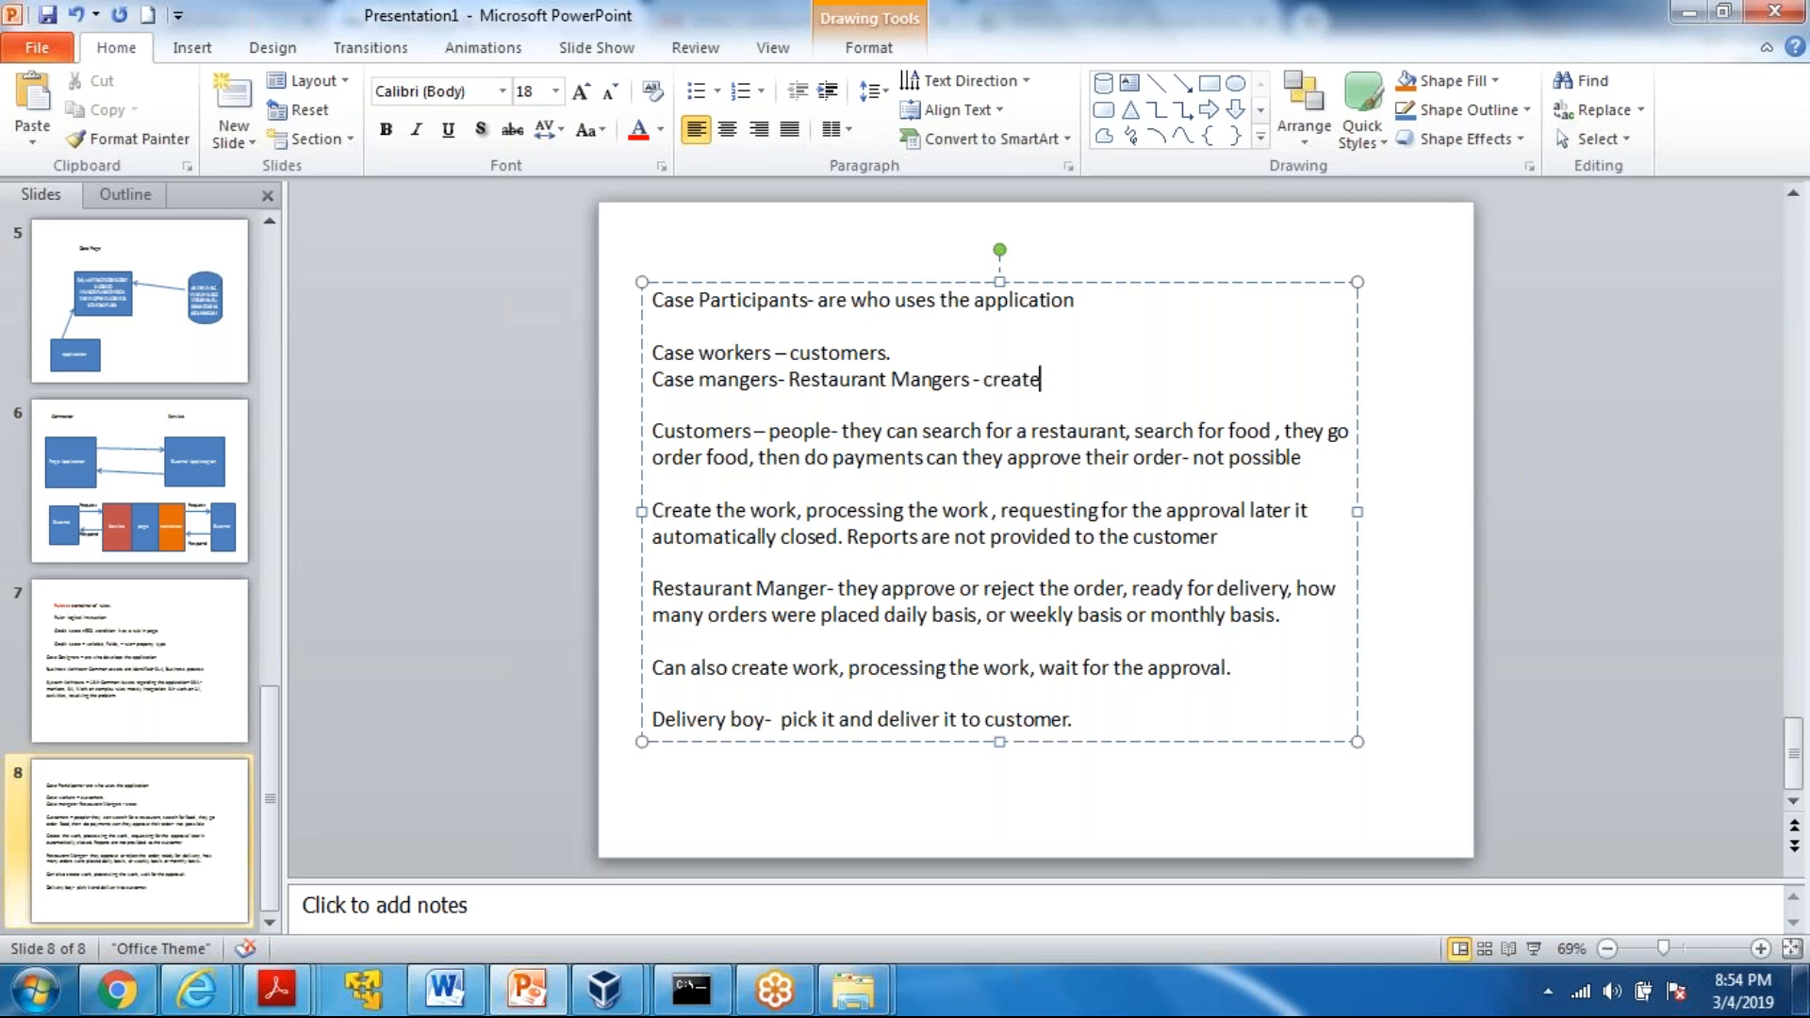
text(, process, approve)
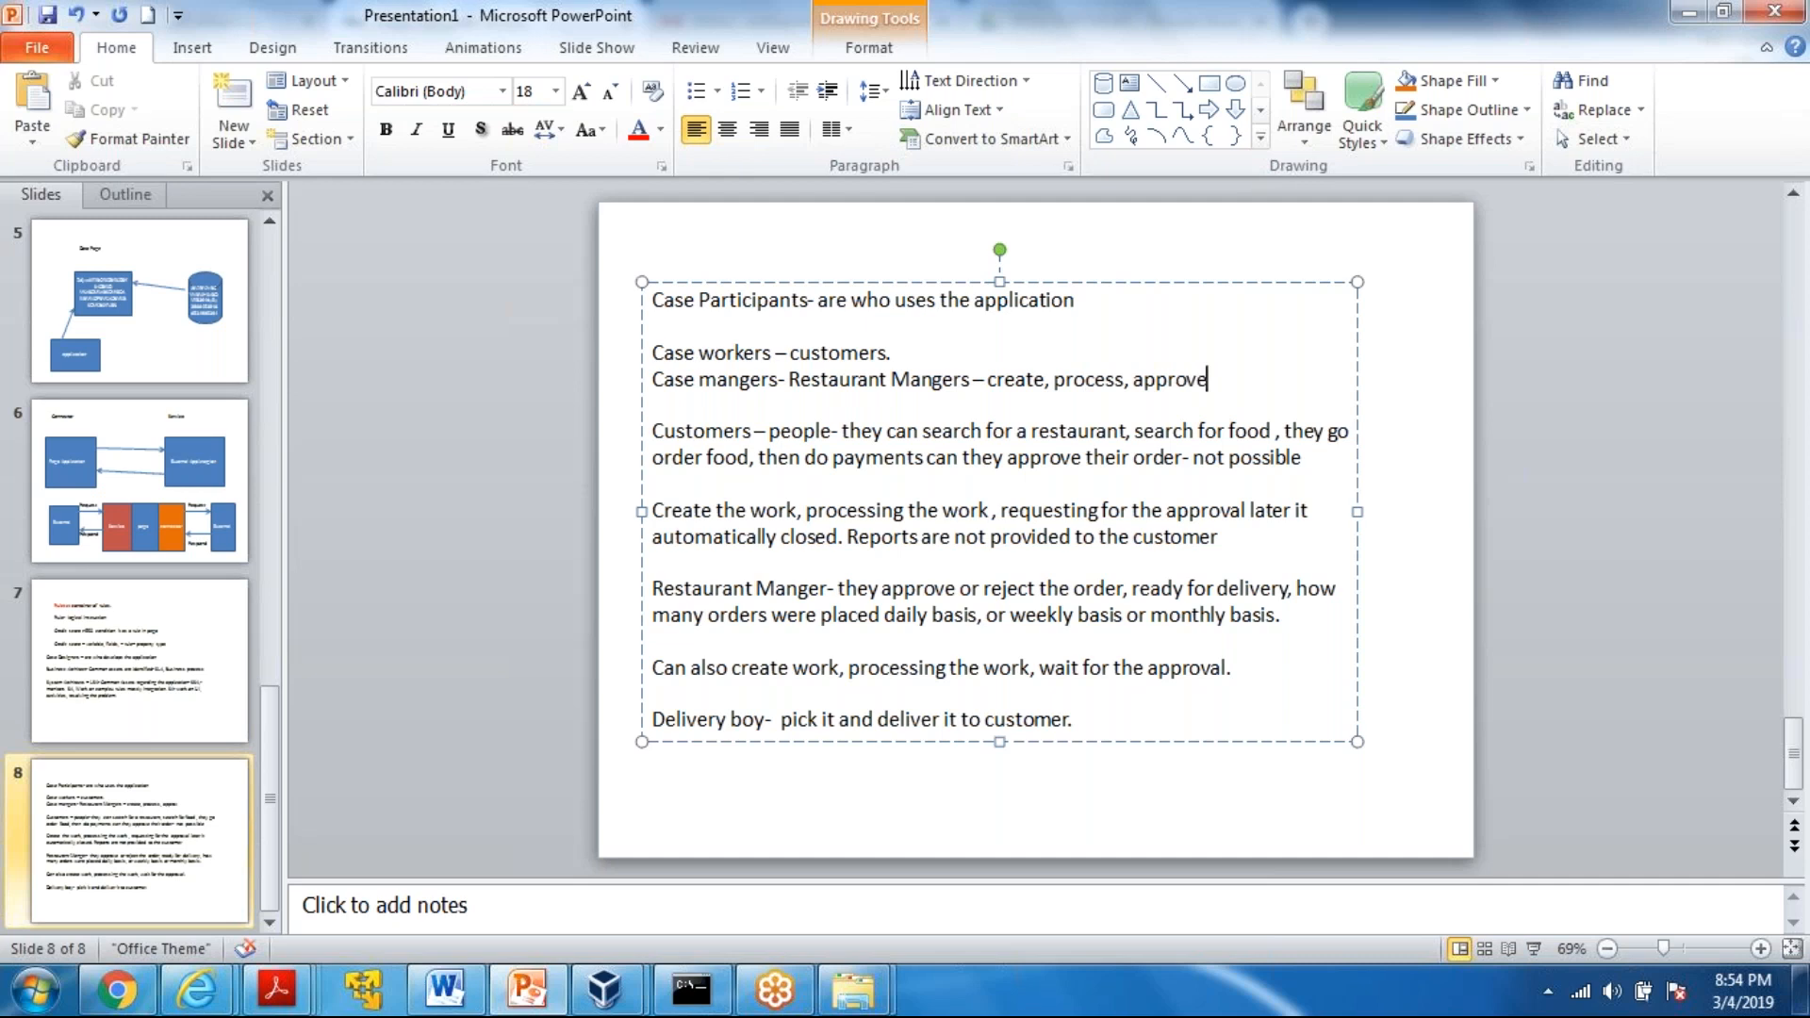
text(, generate reports.)
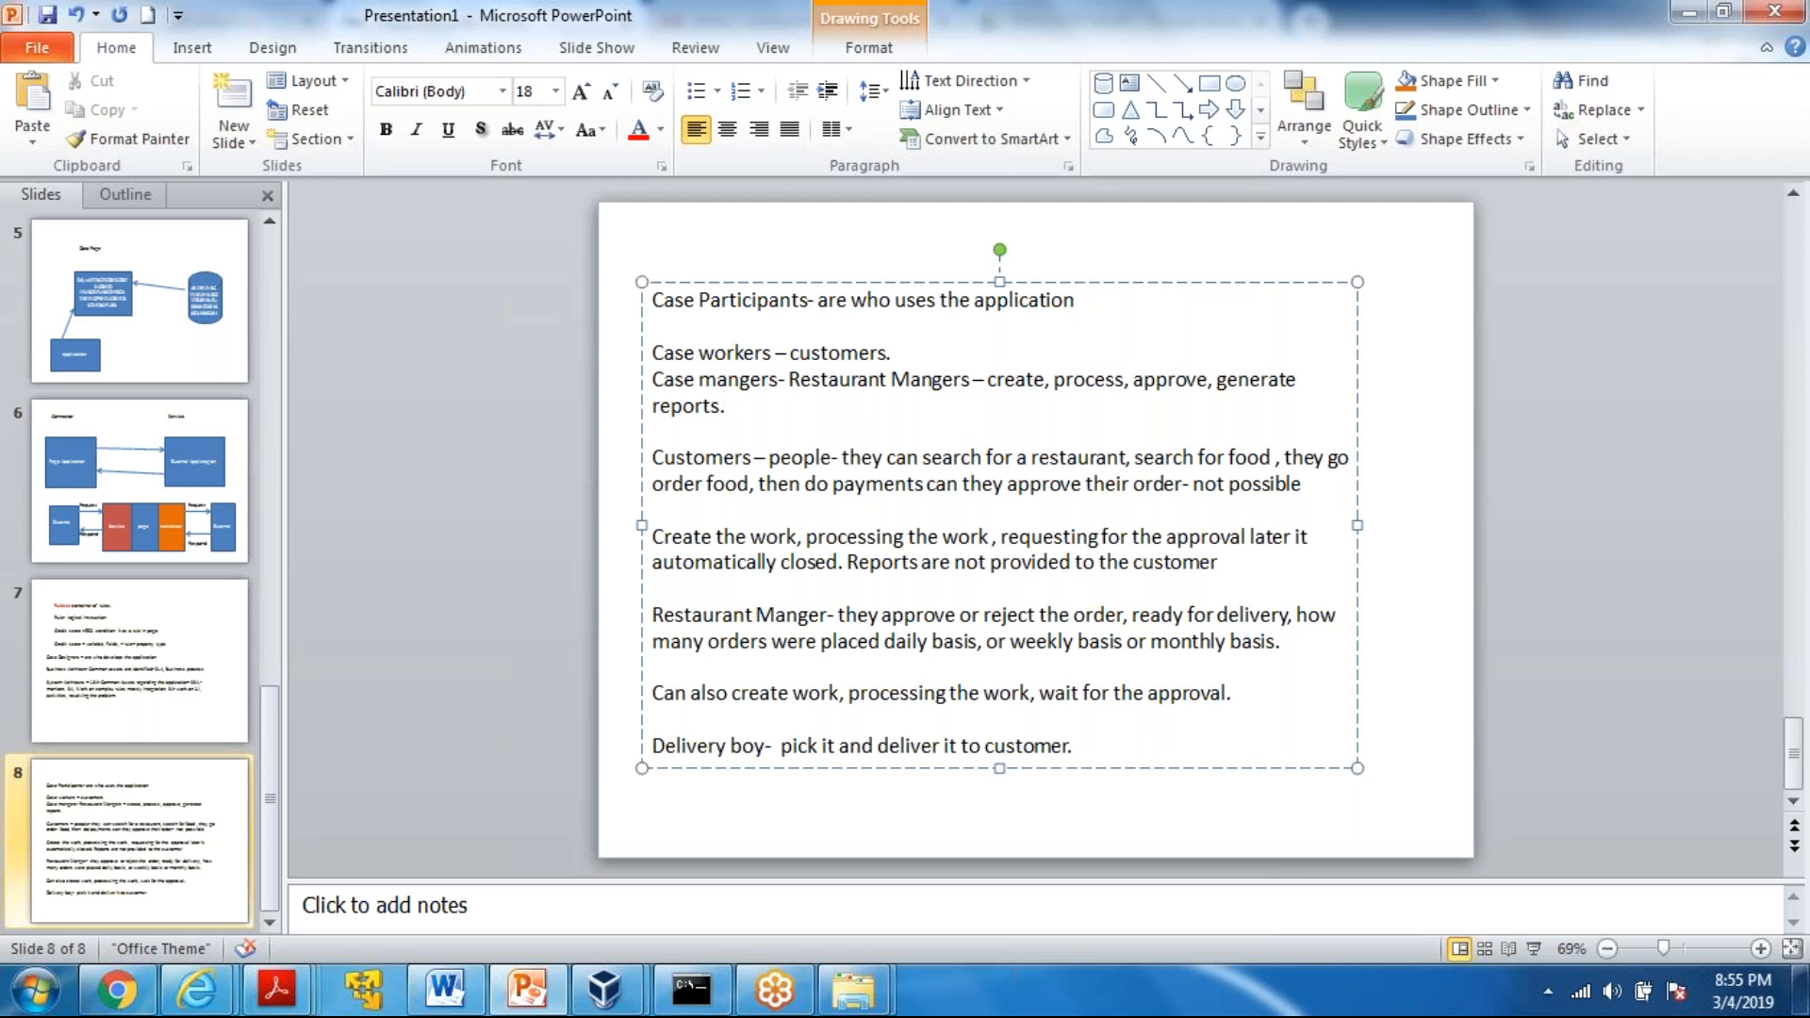
Correct the spellings to "managers" and "Managers" in the case managers line, and show slide 7 about rulesets and case designers
click(742, 379)
text(a)
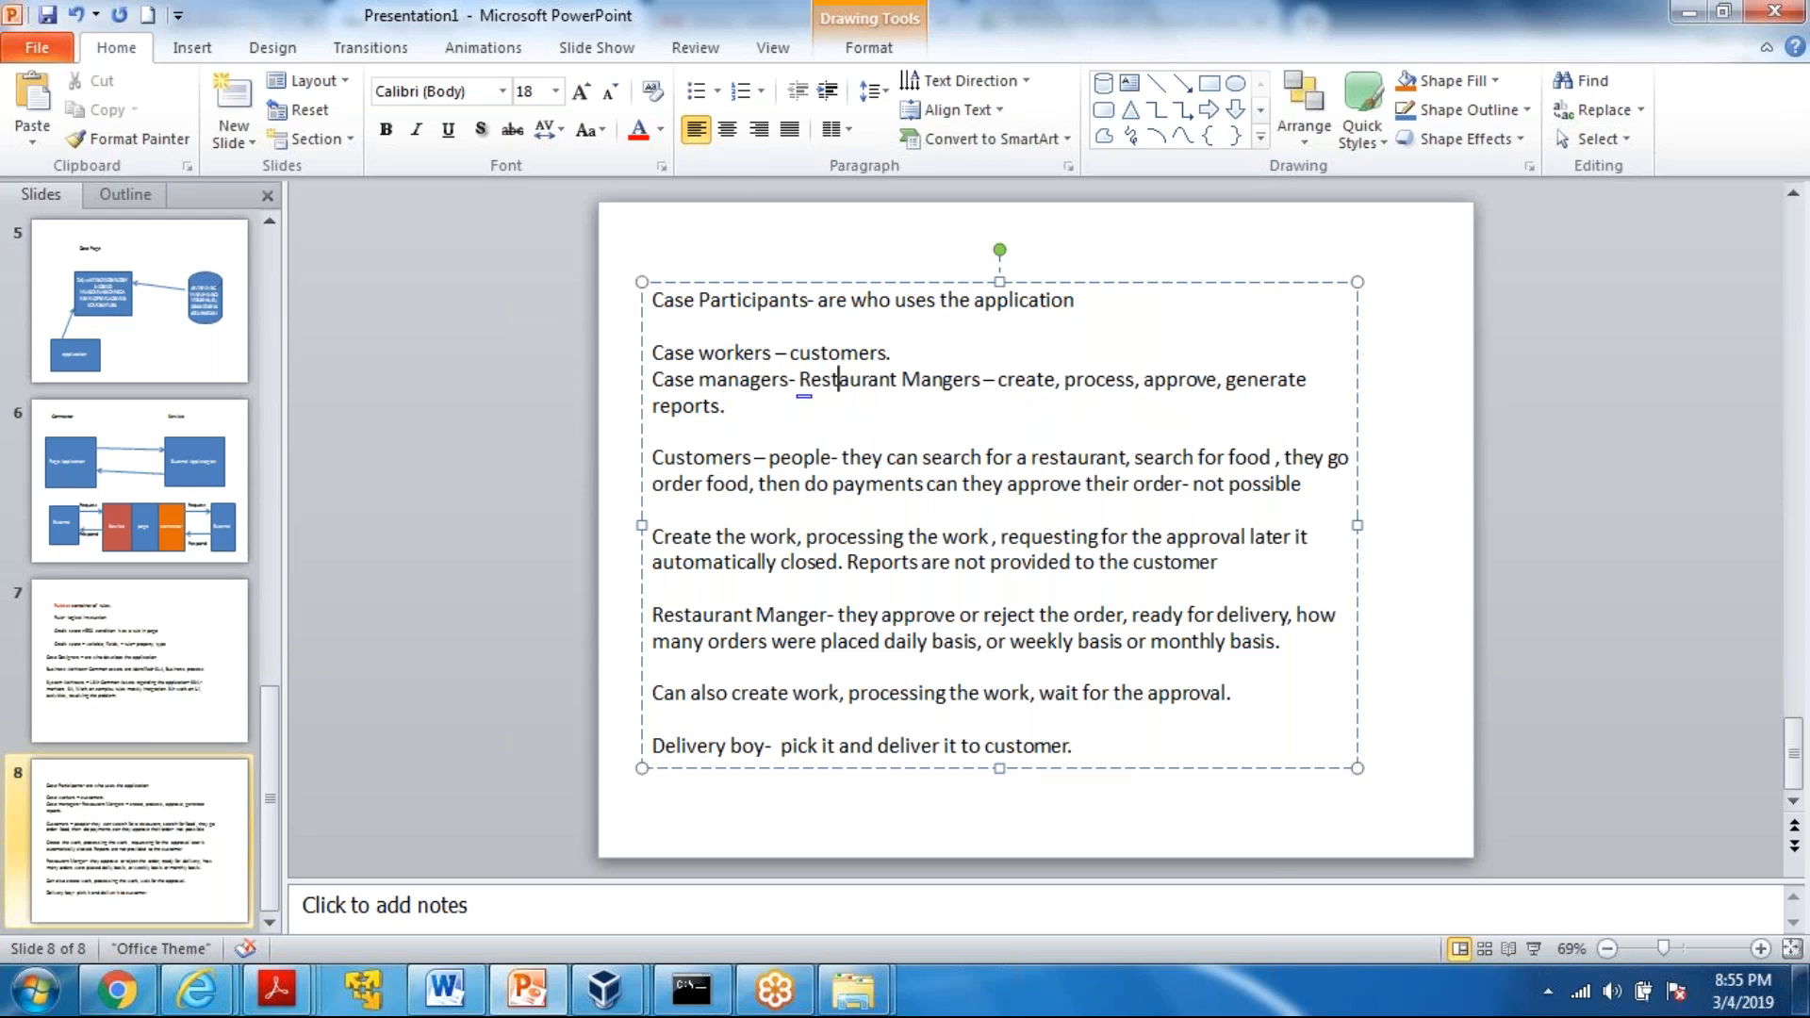
click(942, 380)
text(a)
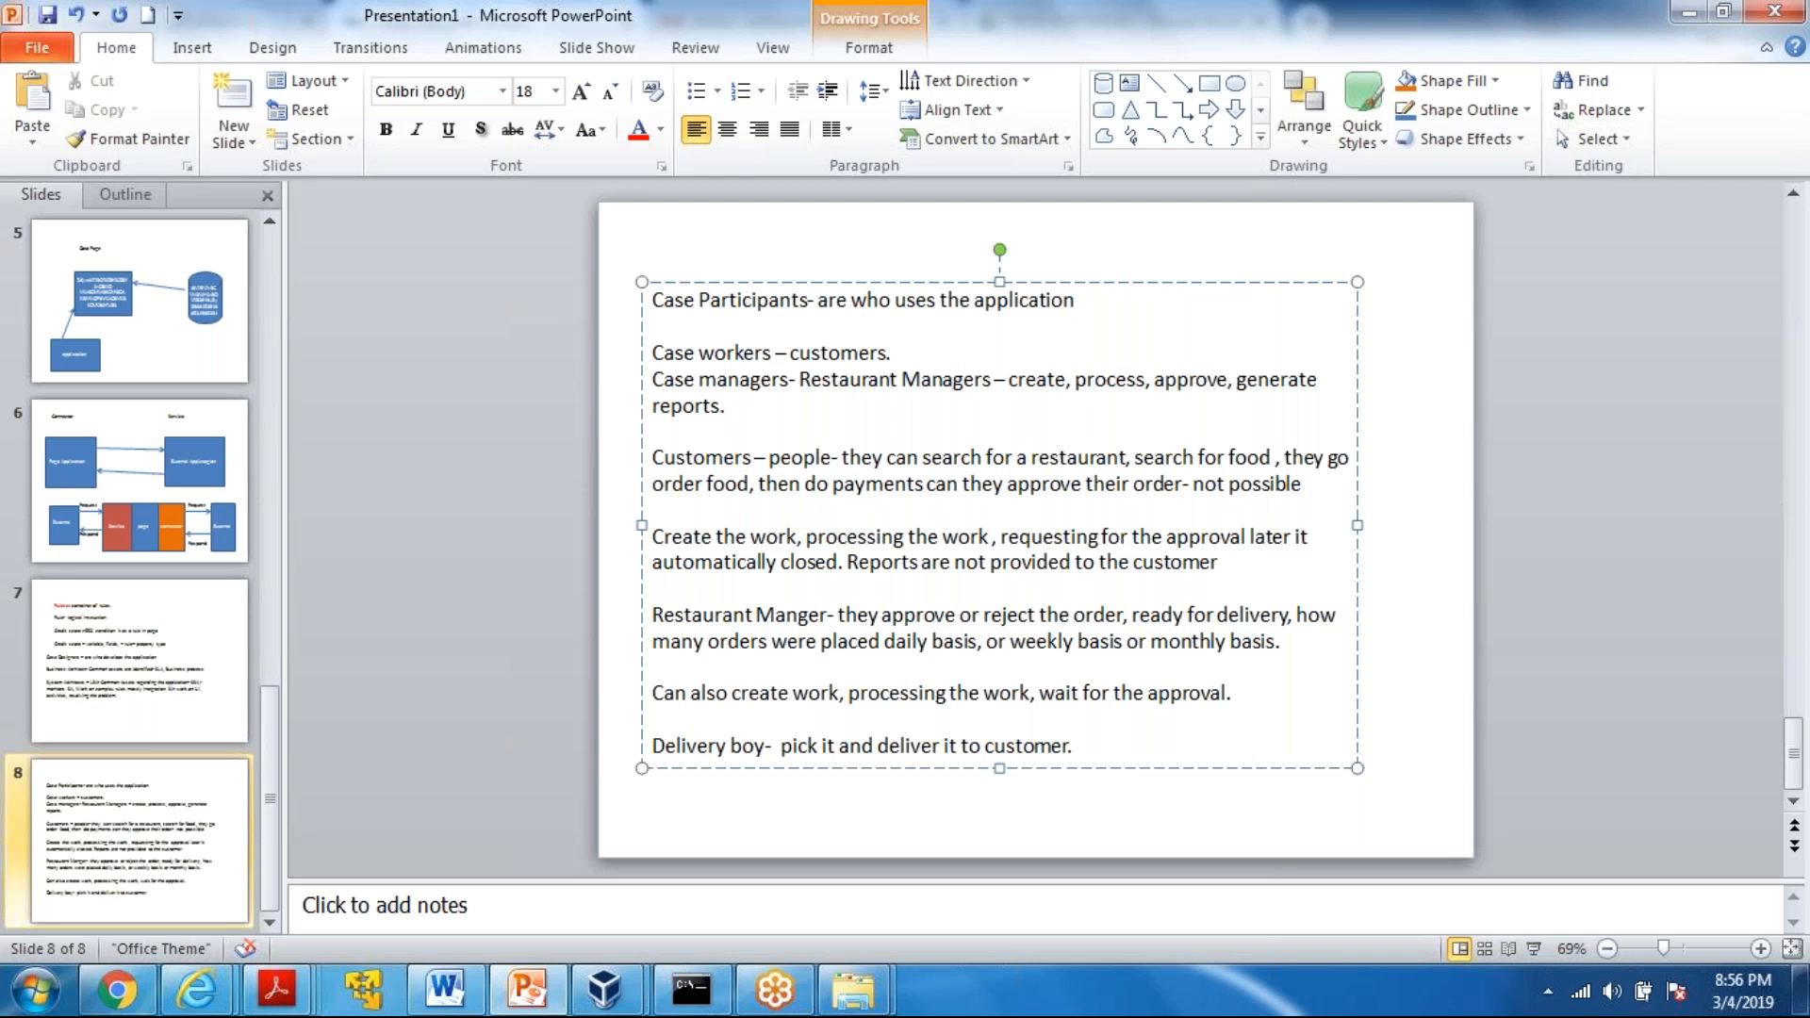
click(104, 660)
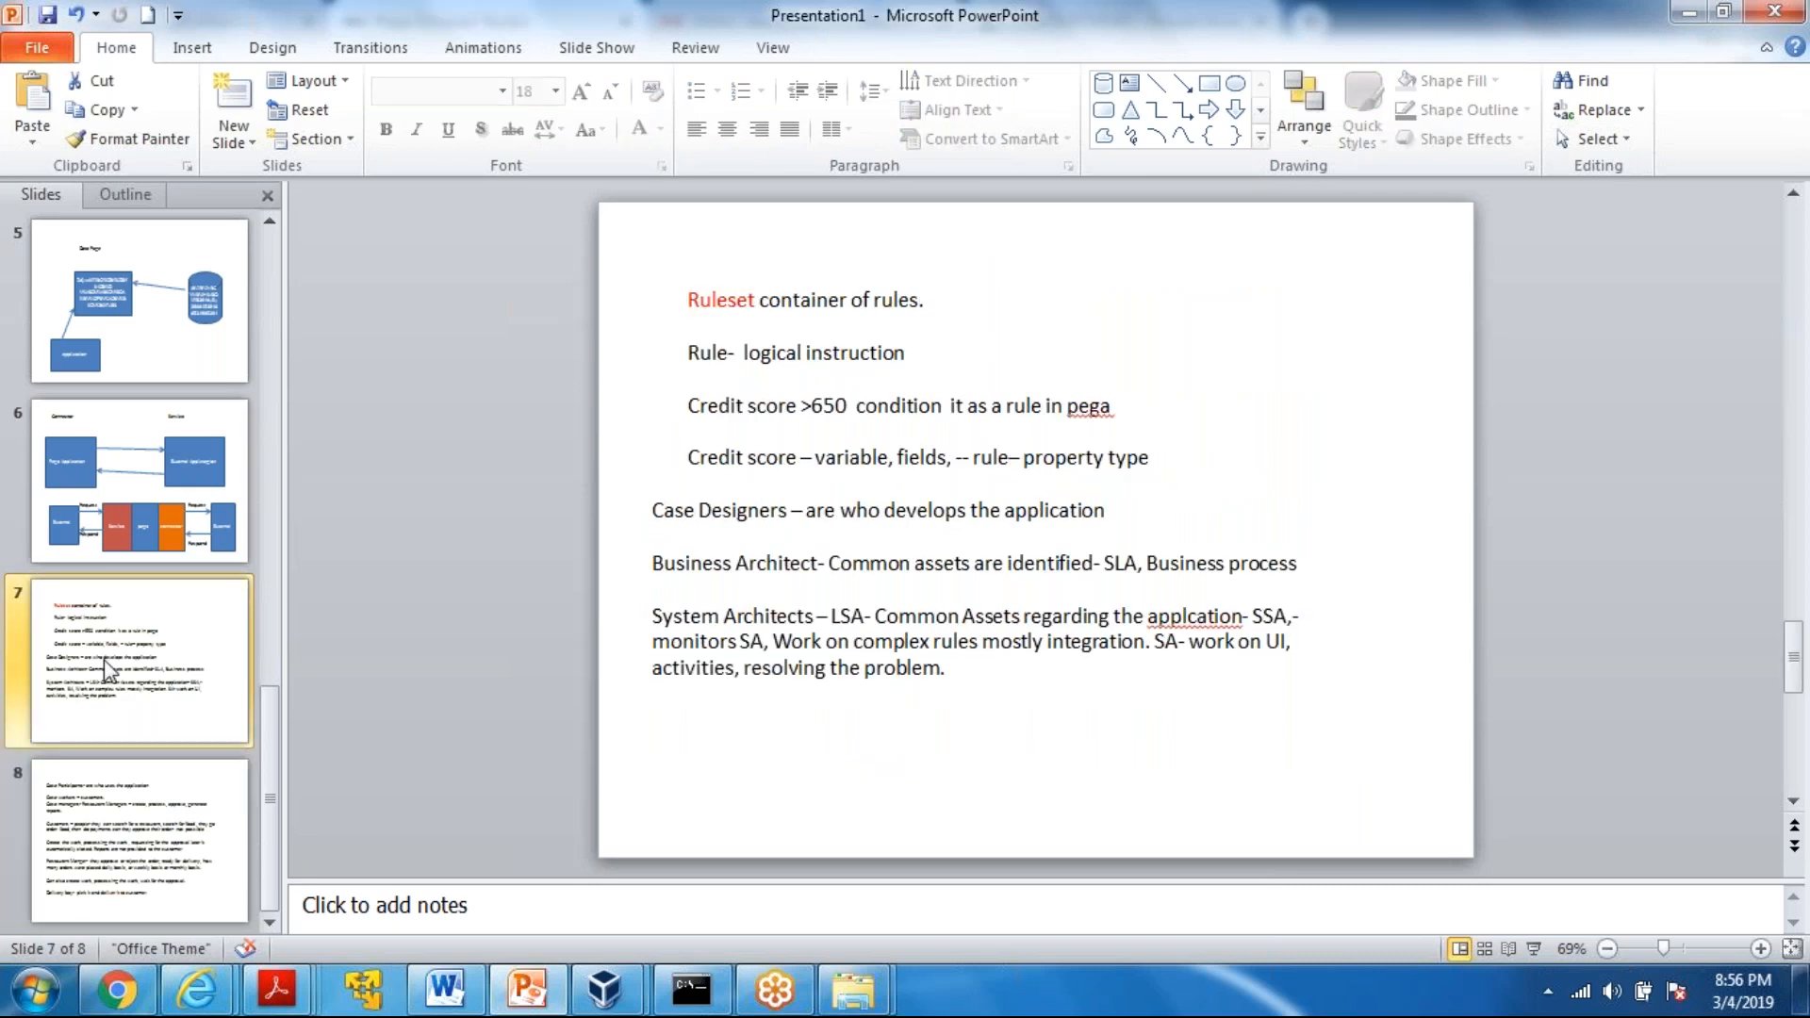
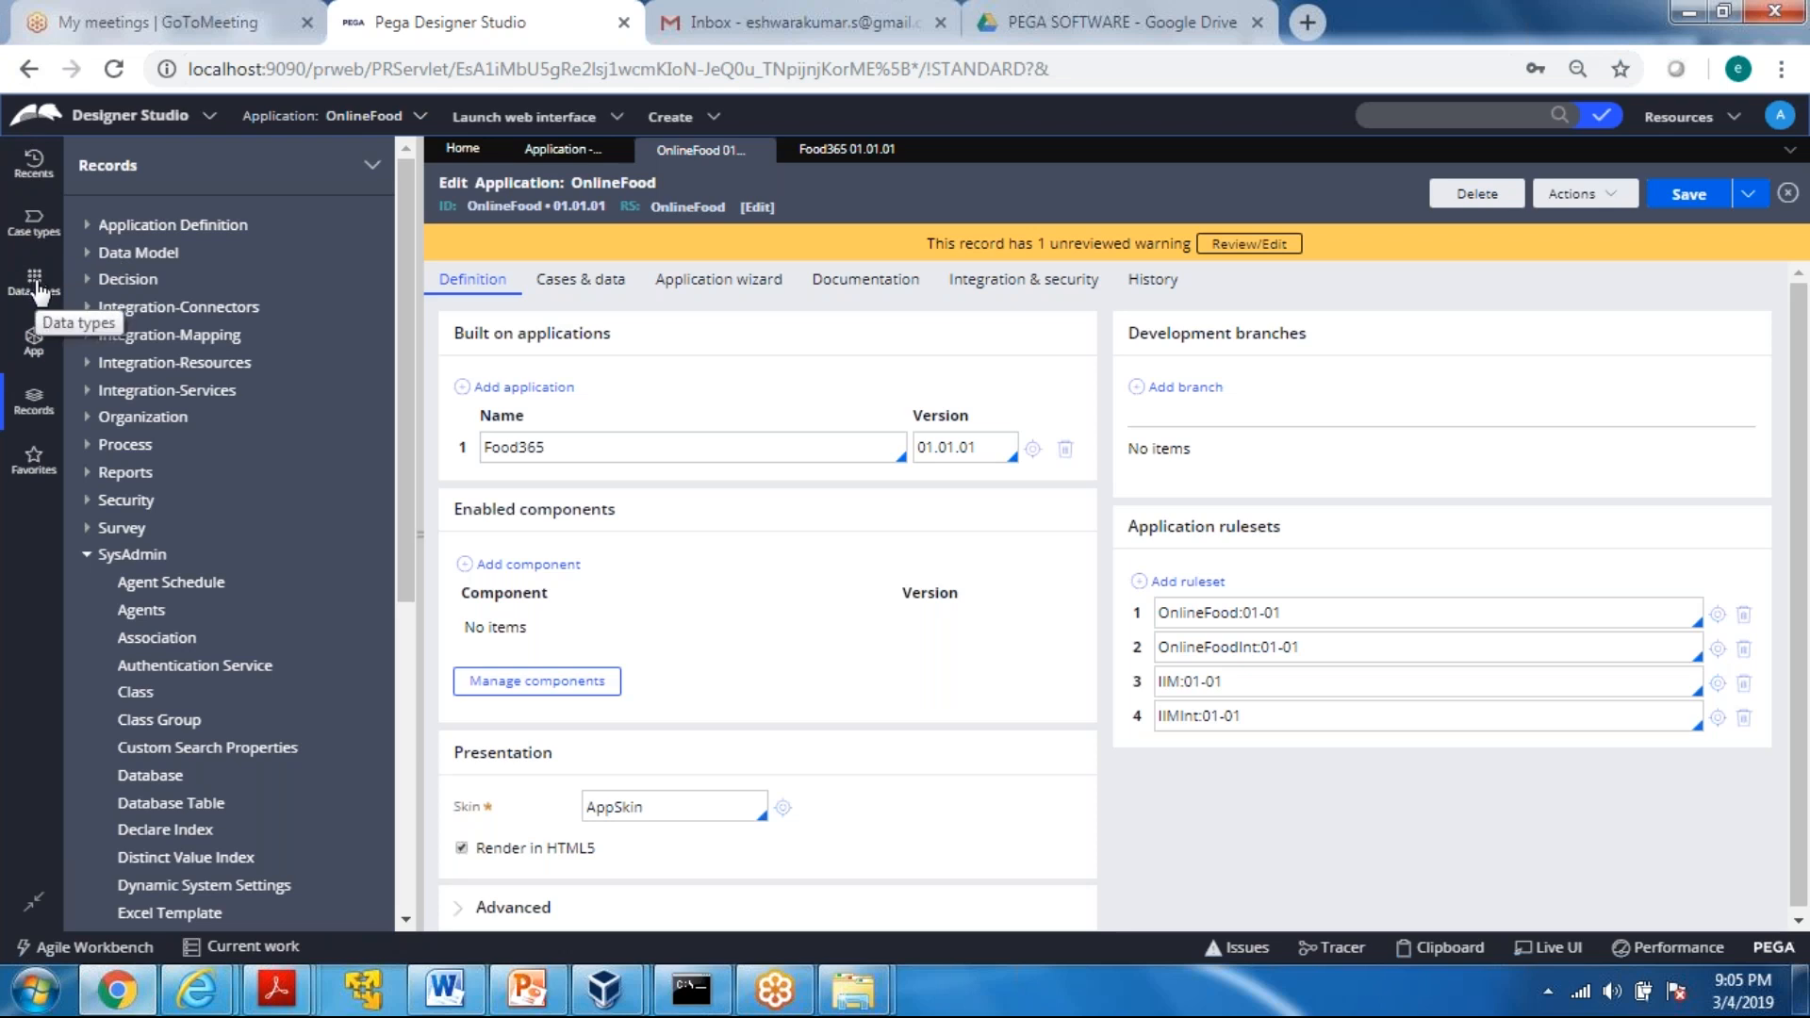
Switch to Pega Designer Studio in the browser, set the page zoom to 100%, and show the Records explorer
click(1781, 69)
click(1708, 322)
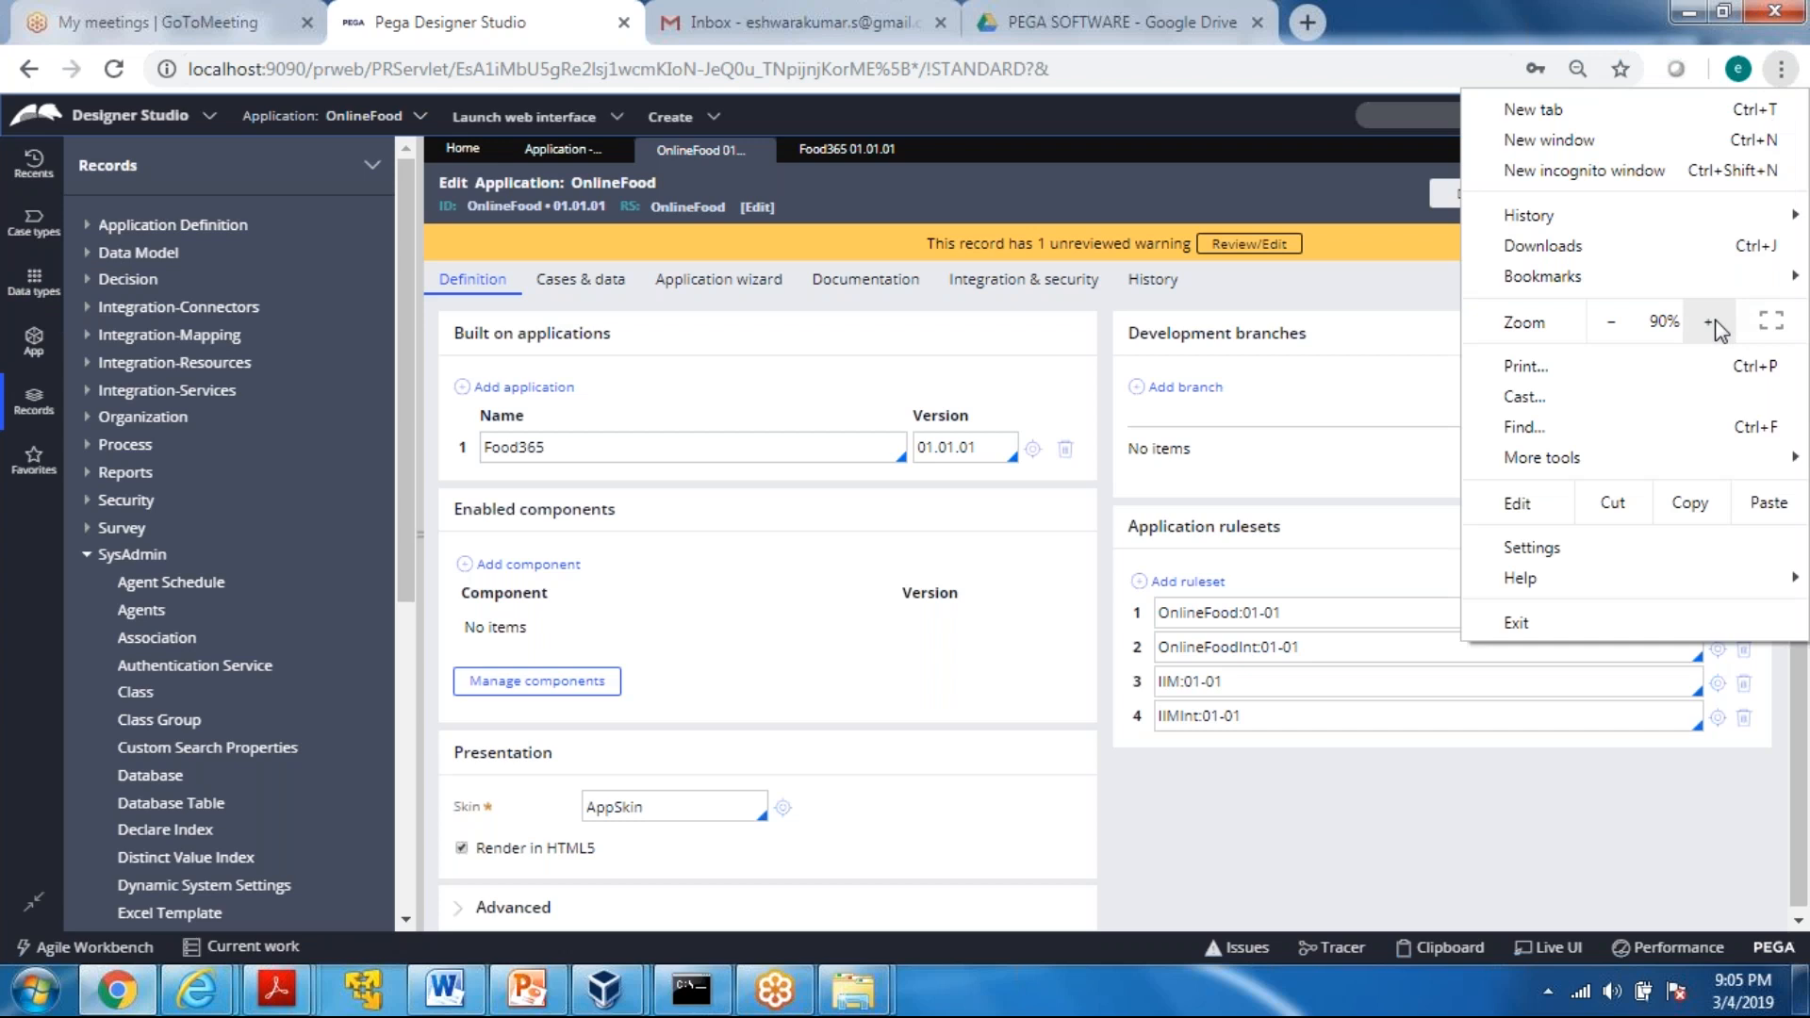
click(1709, 323)
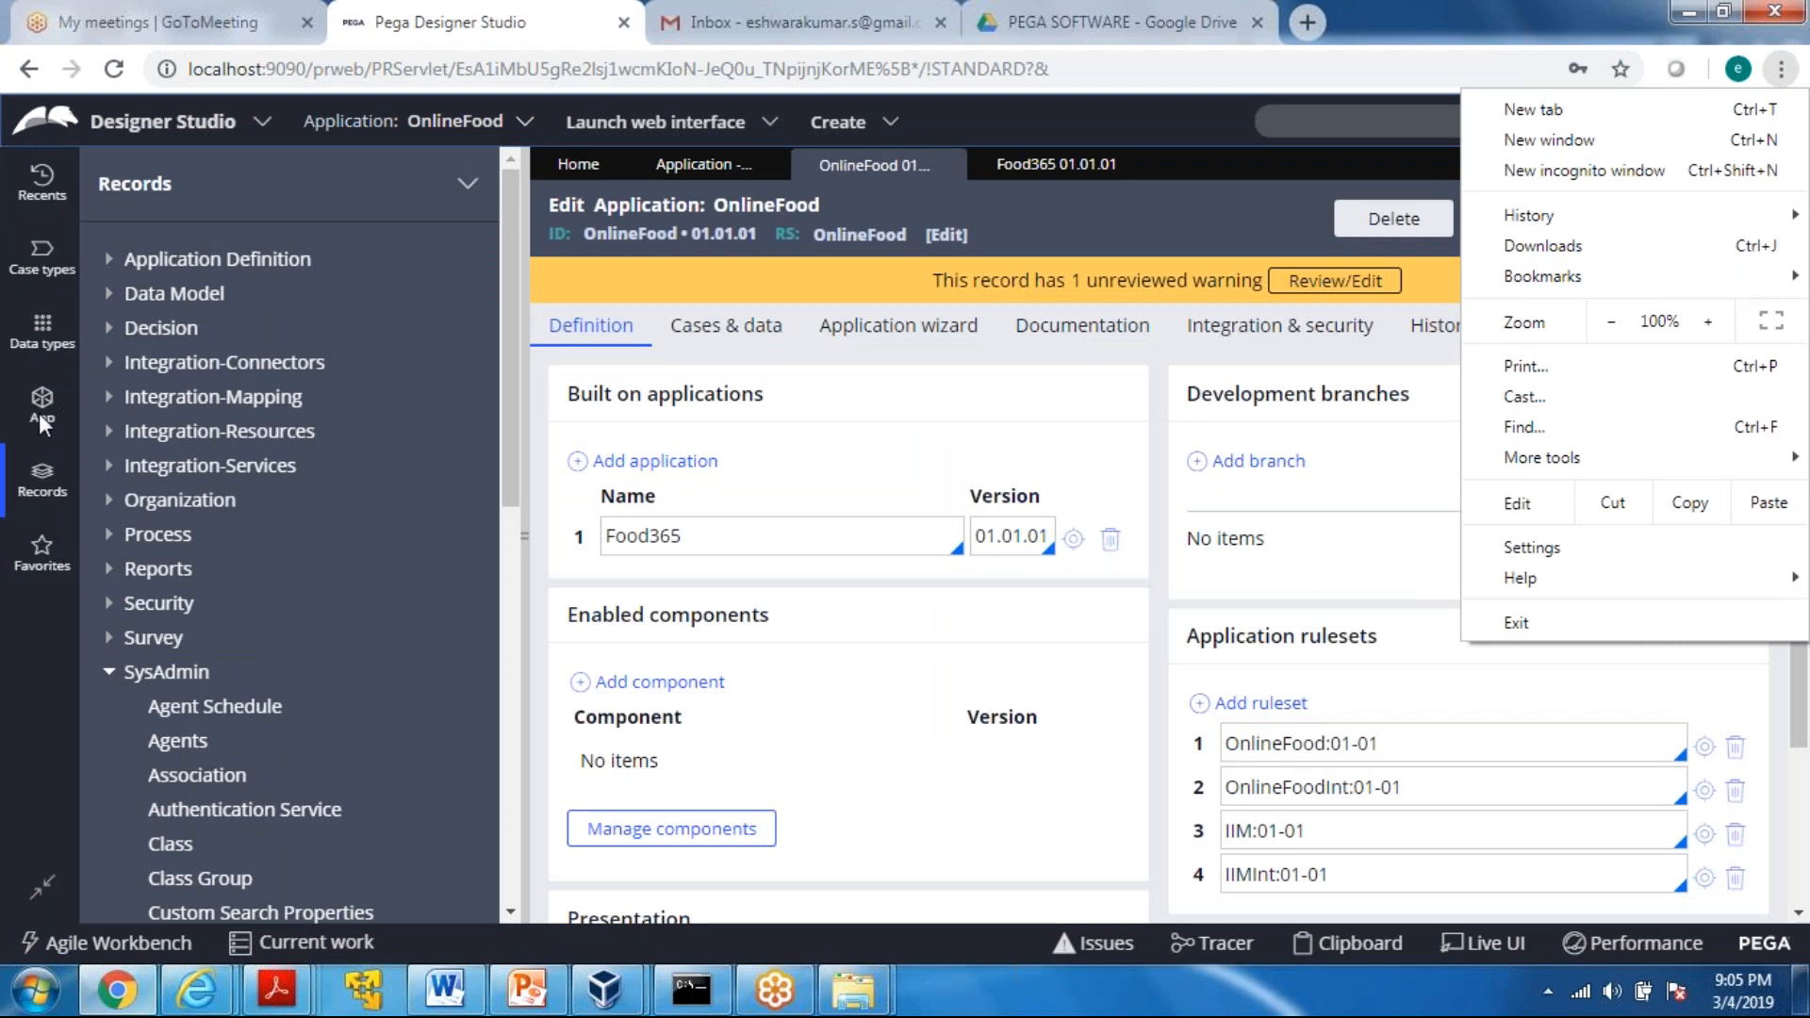
click(38, 489)
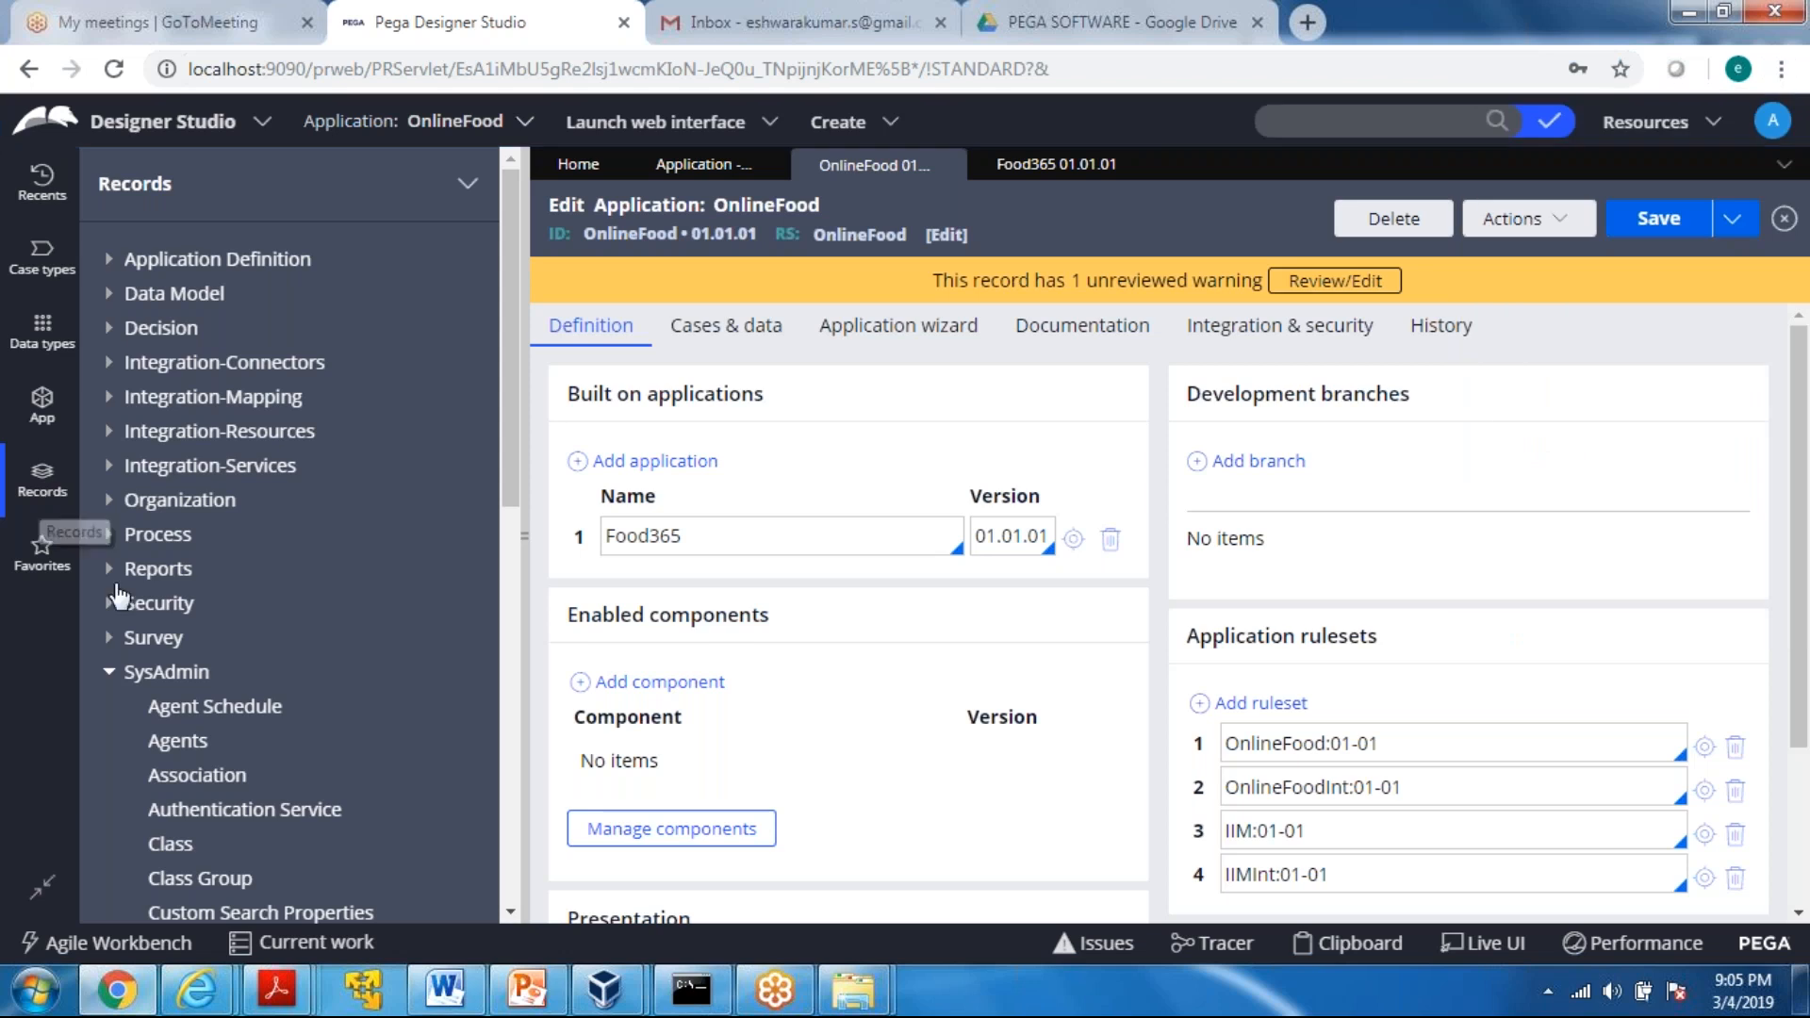
Collapse the SysAdmin category and list the Application instances under Application Definition
click(109, 672)
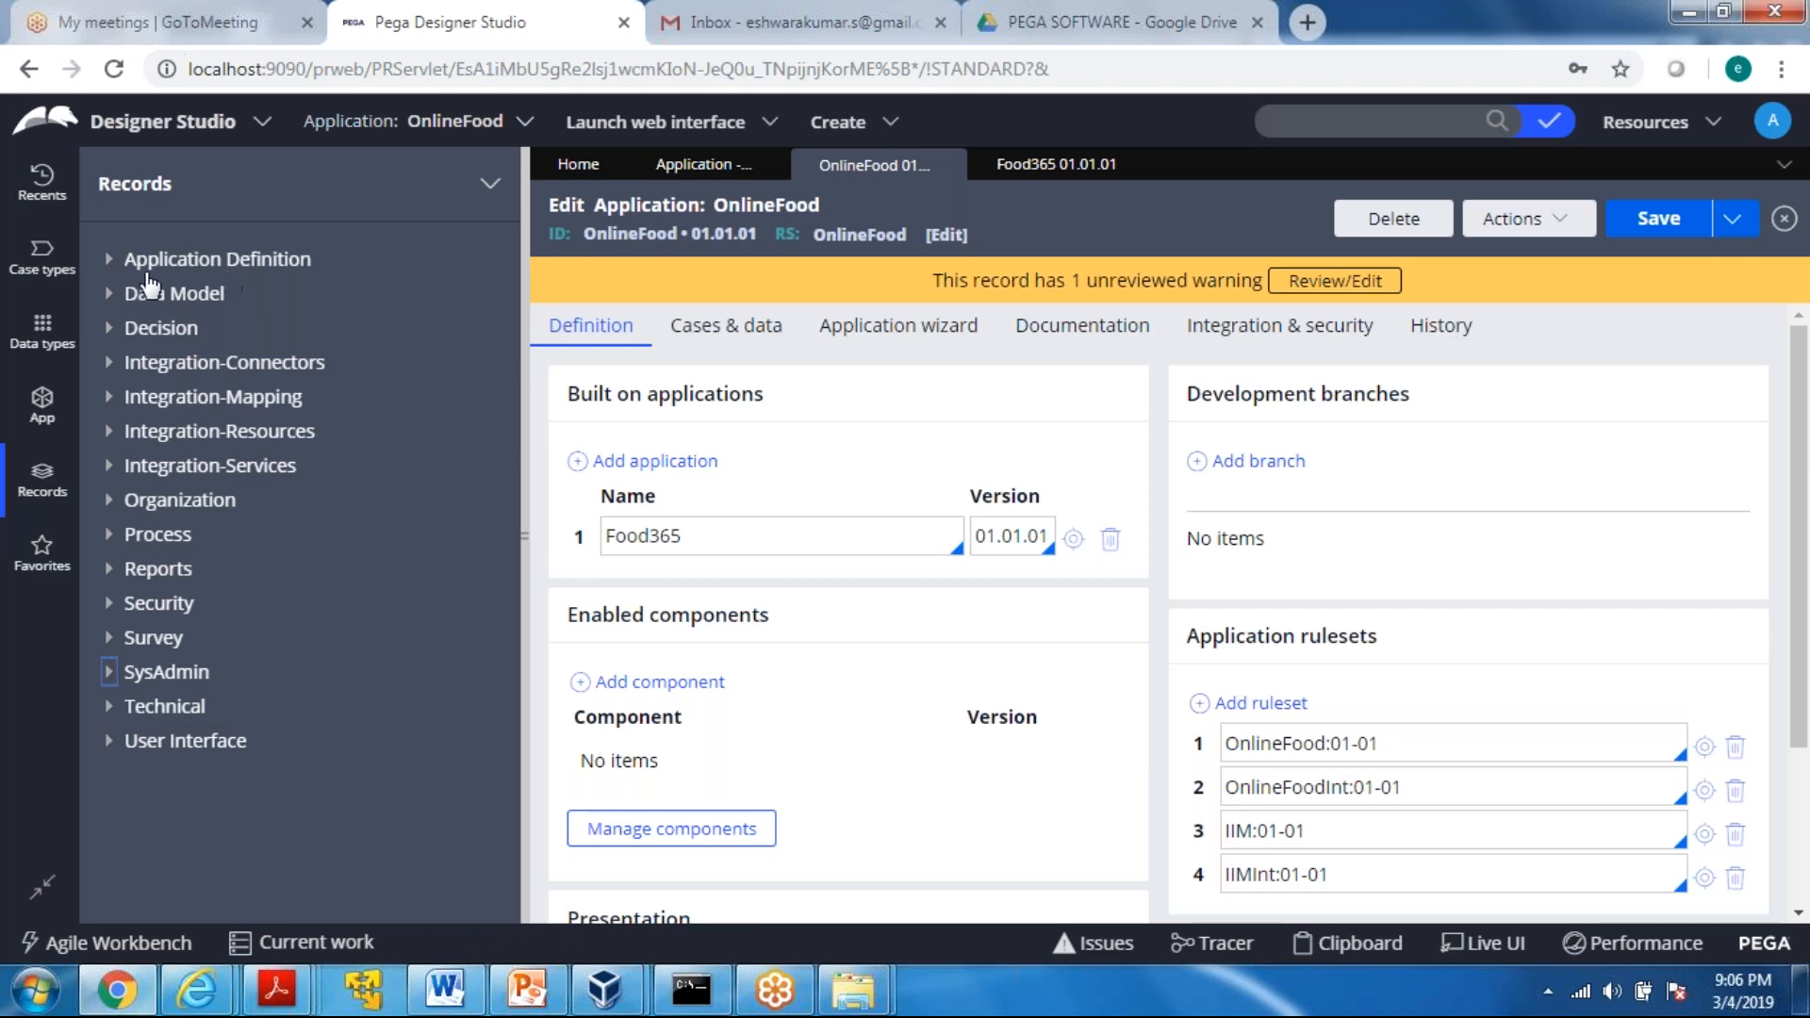
click(108, 262)
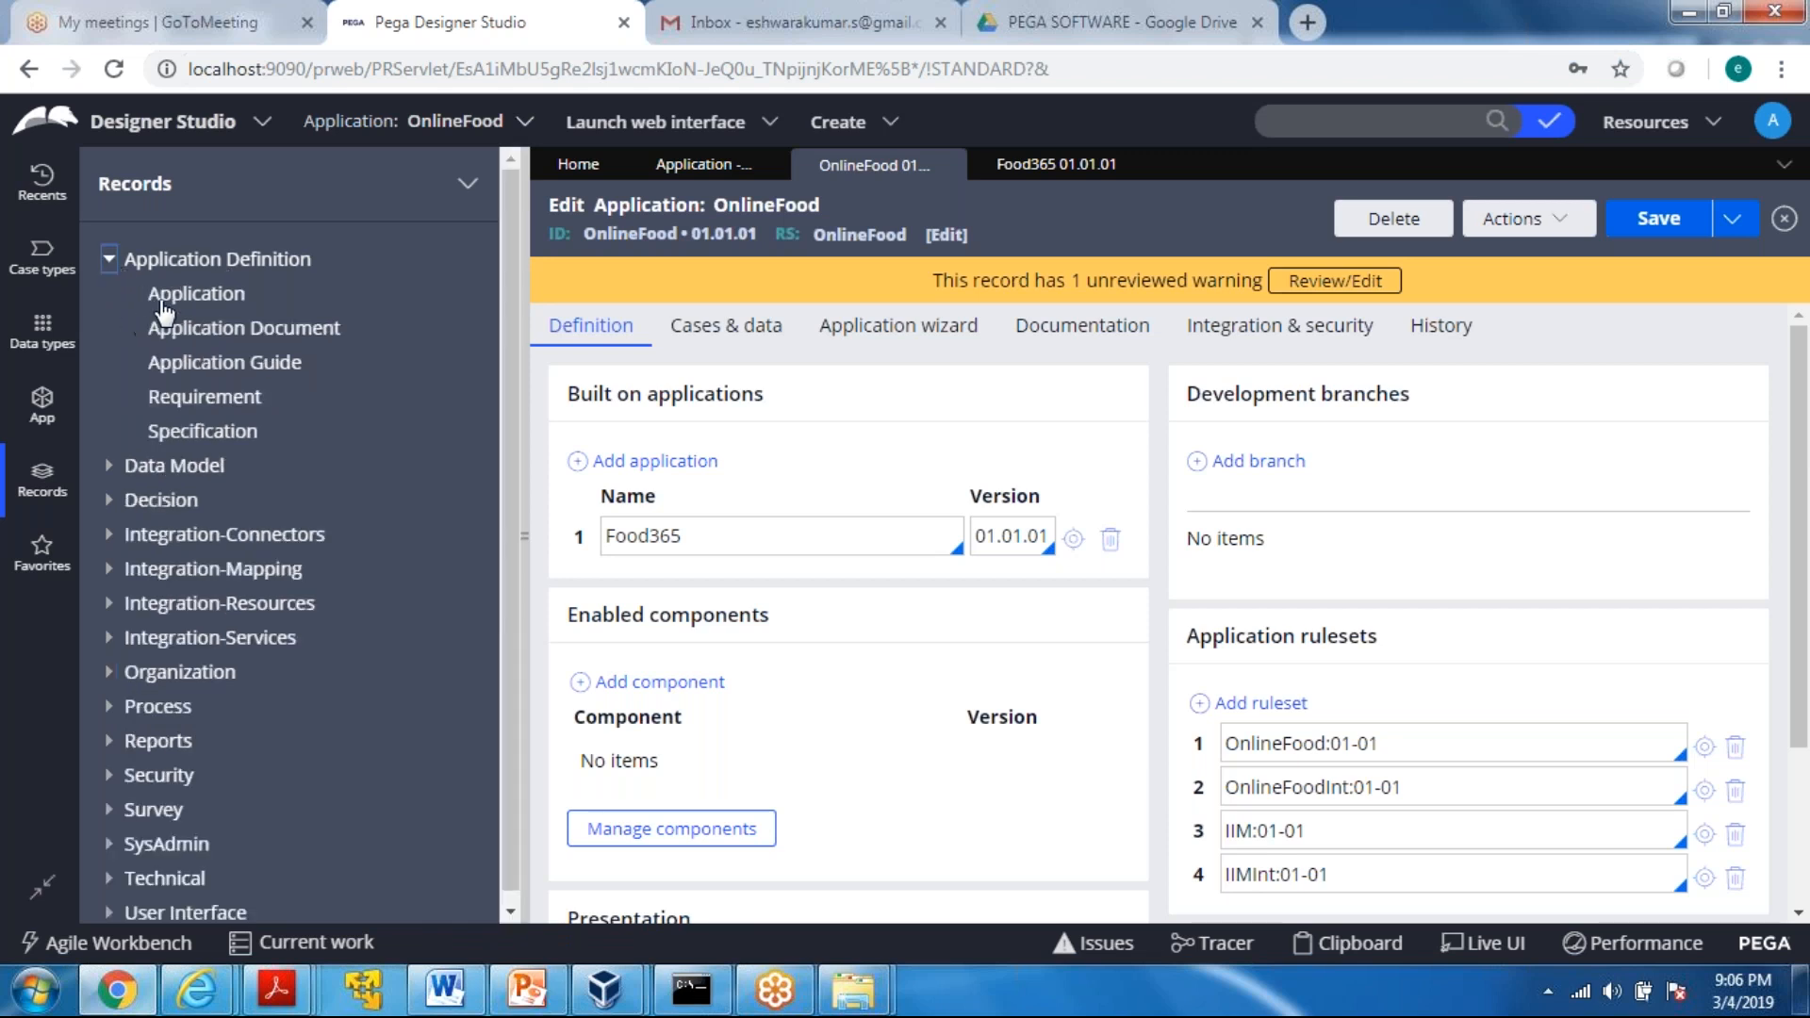
click(189, 300)
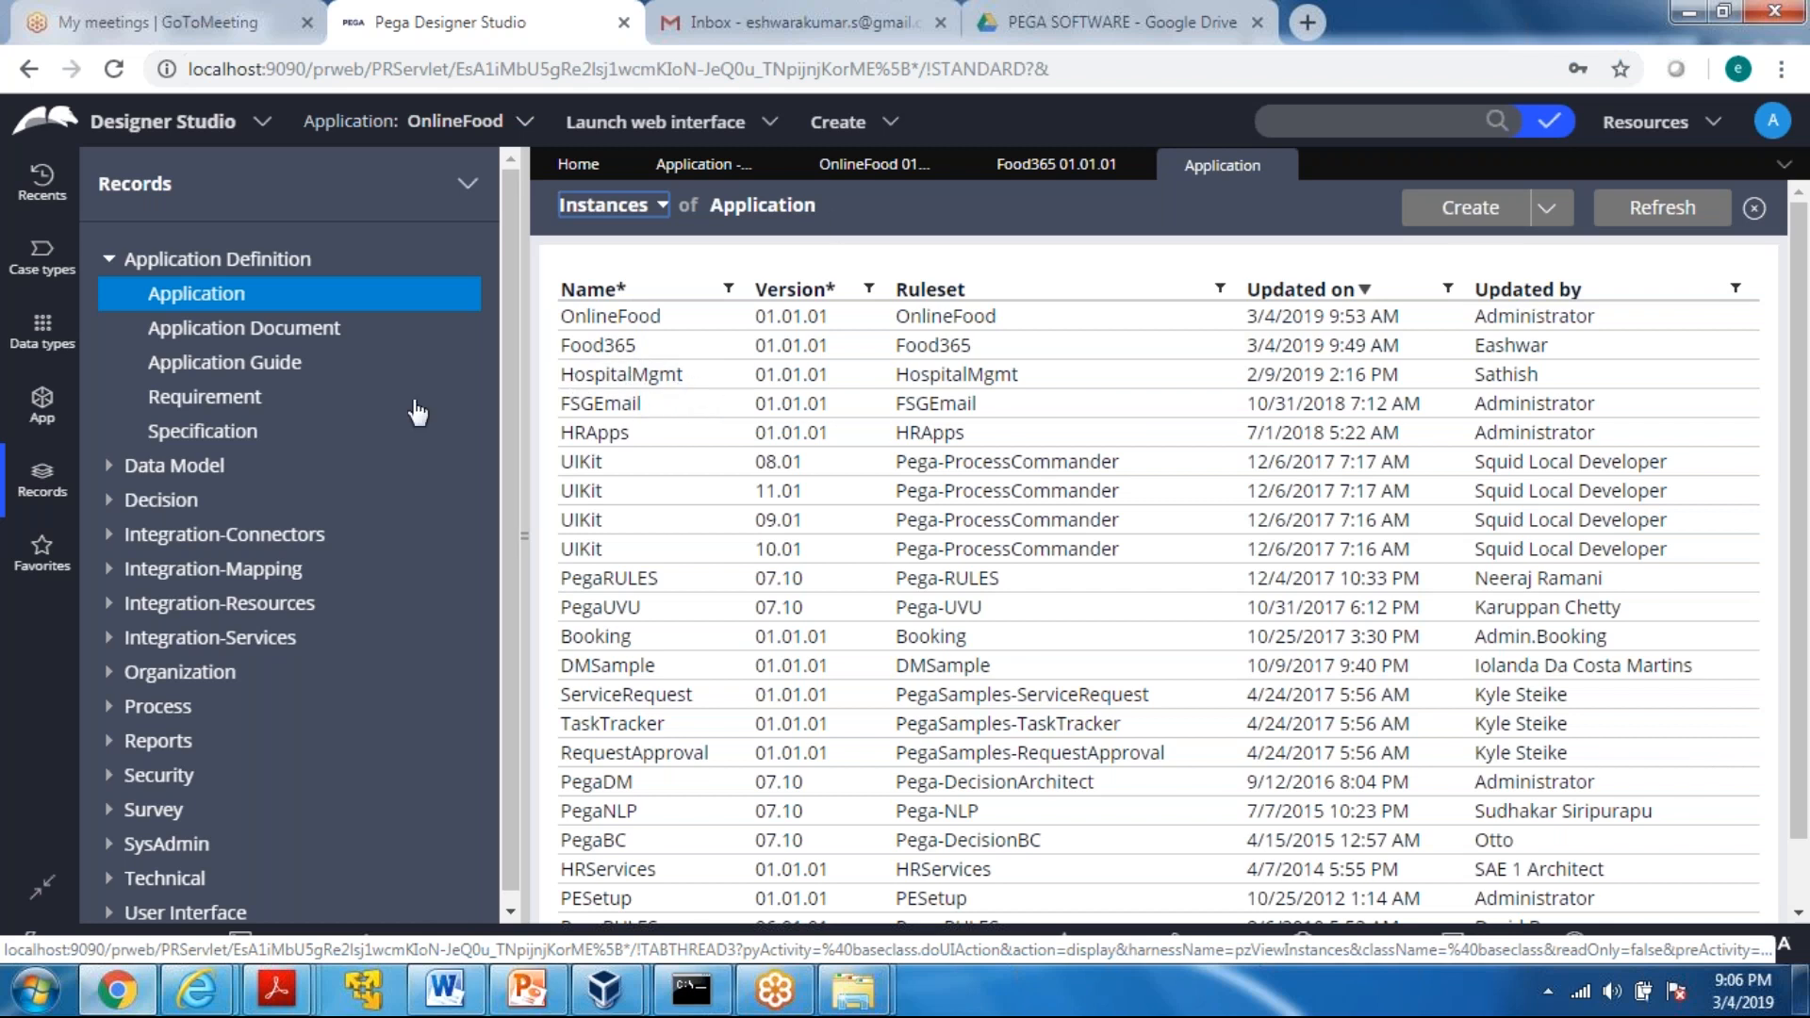
Collapse Application Definition and list the Operator ID instances under Organization
click(111, 262)
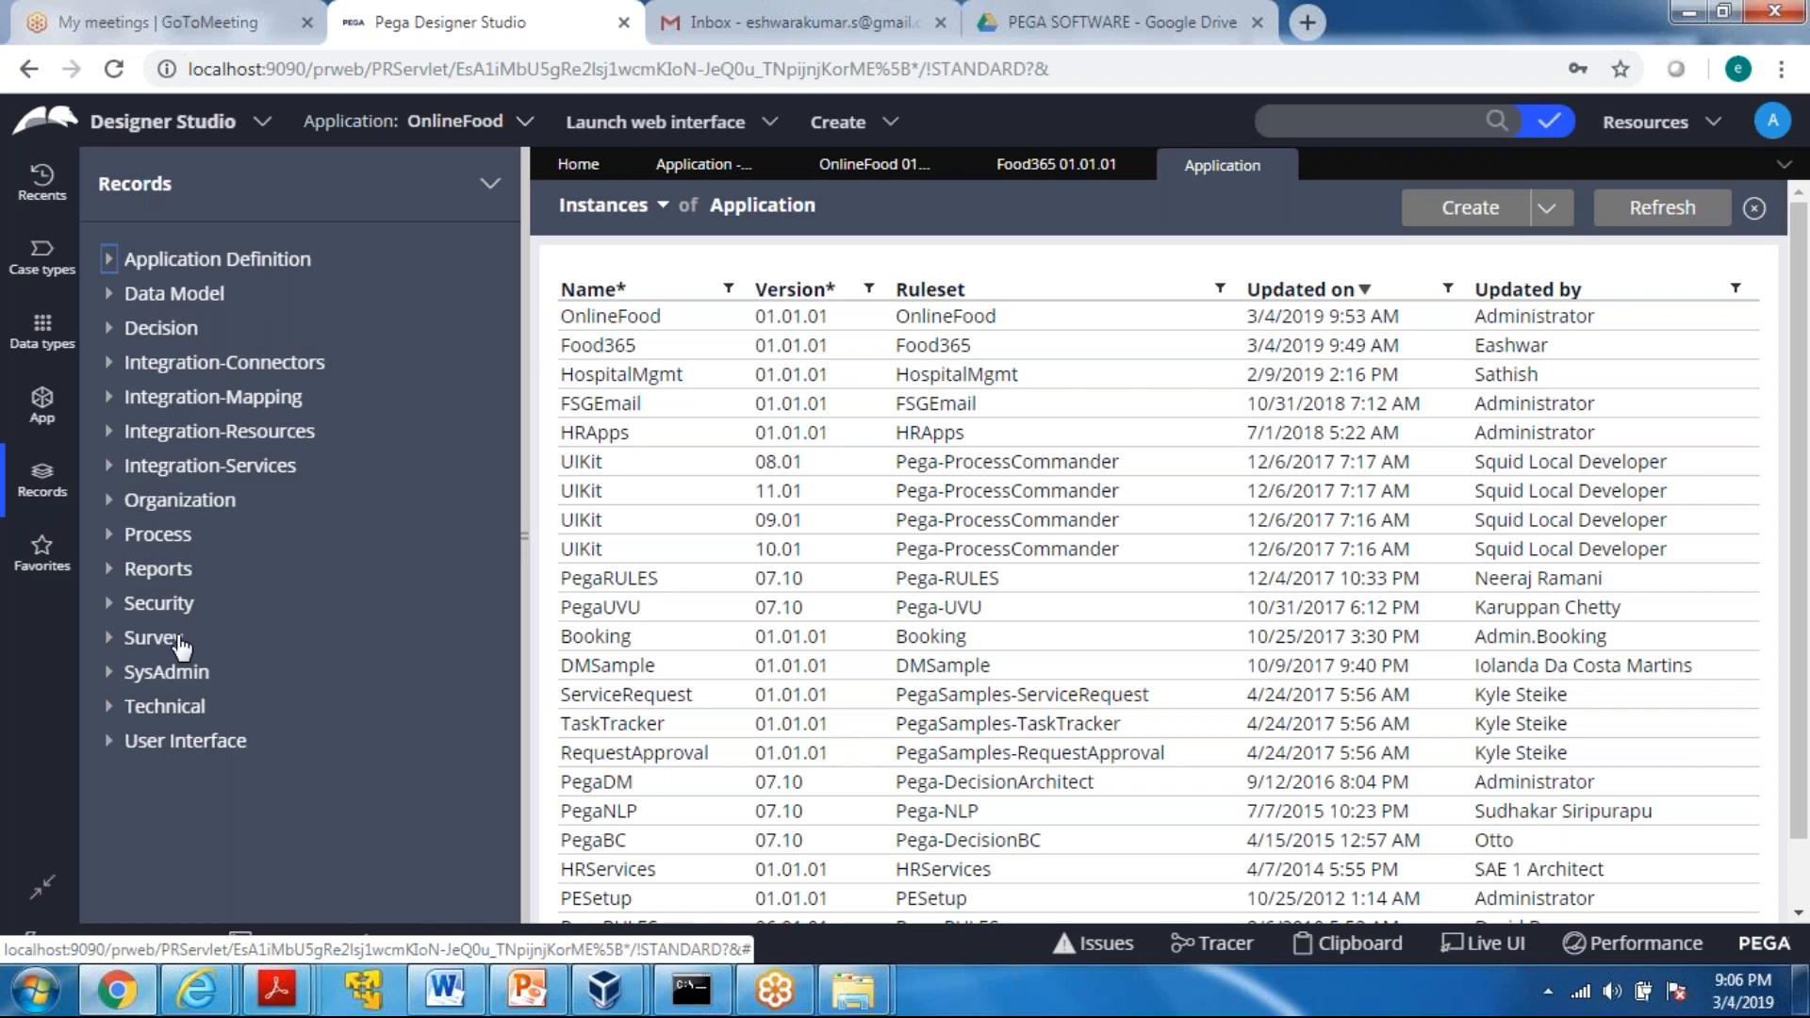
click(110, 503)
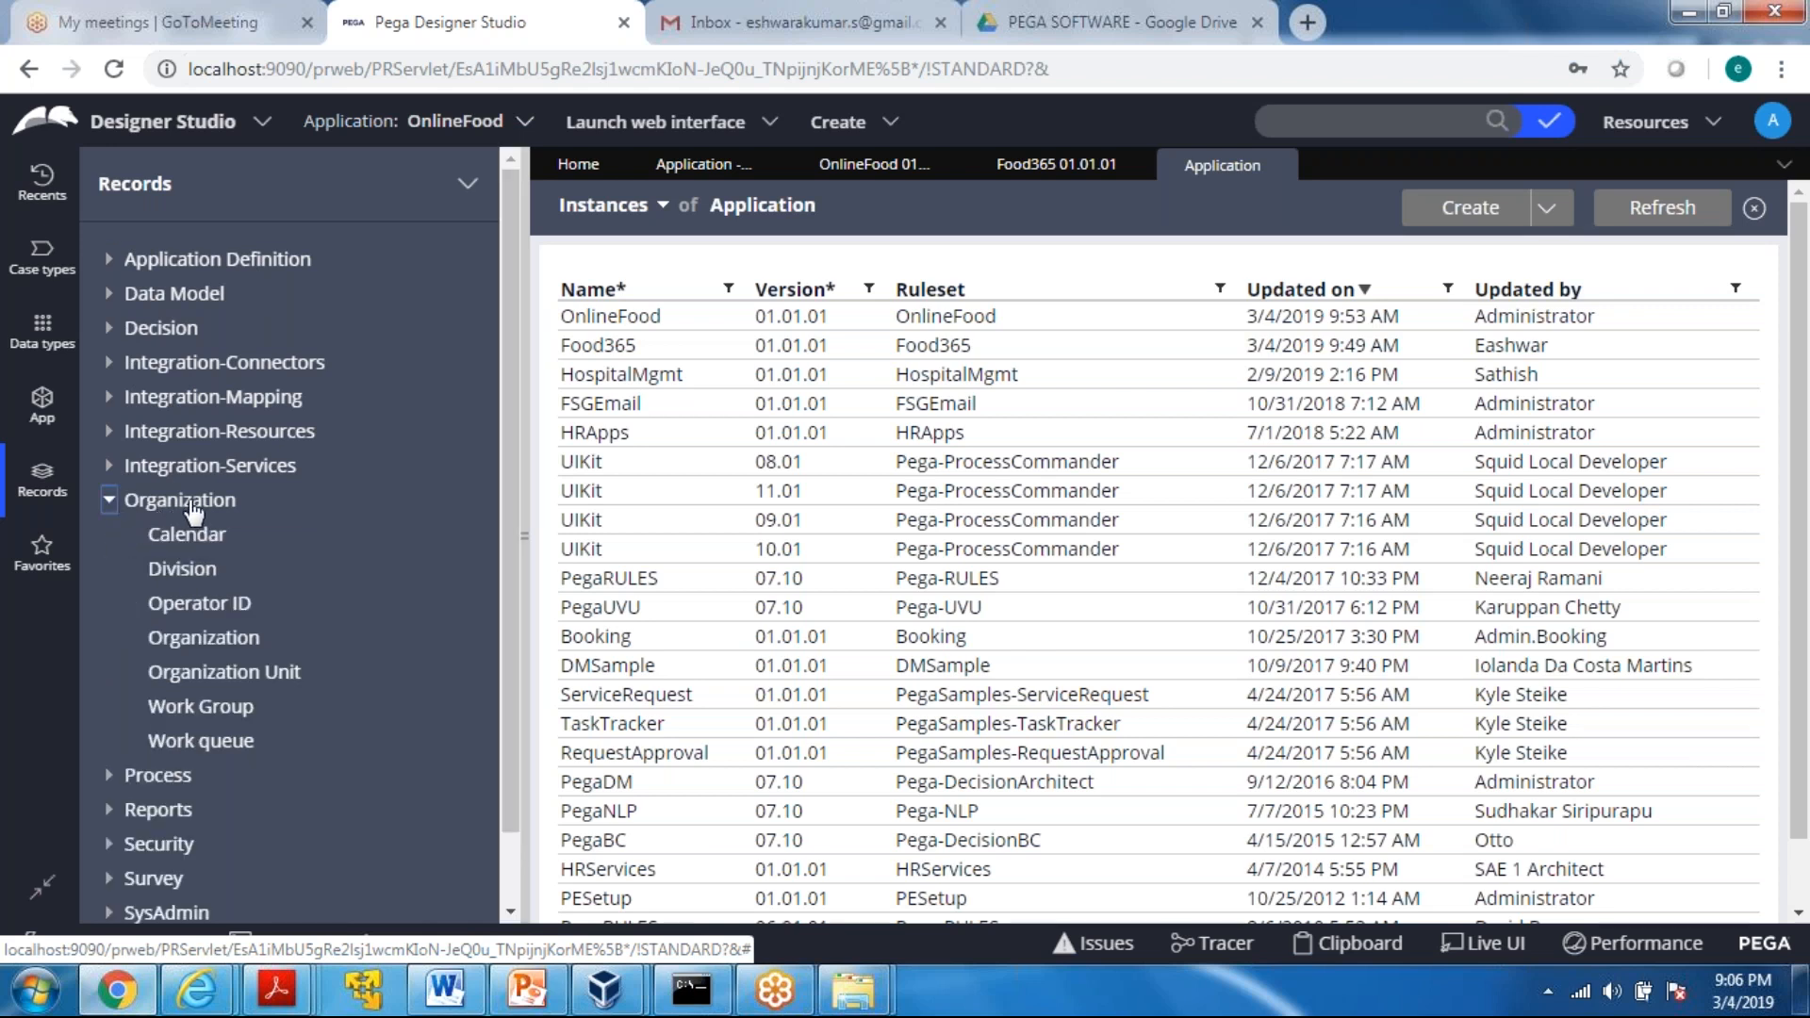
click(196, 611)
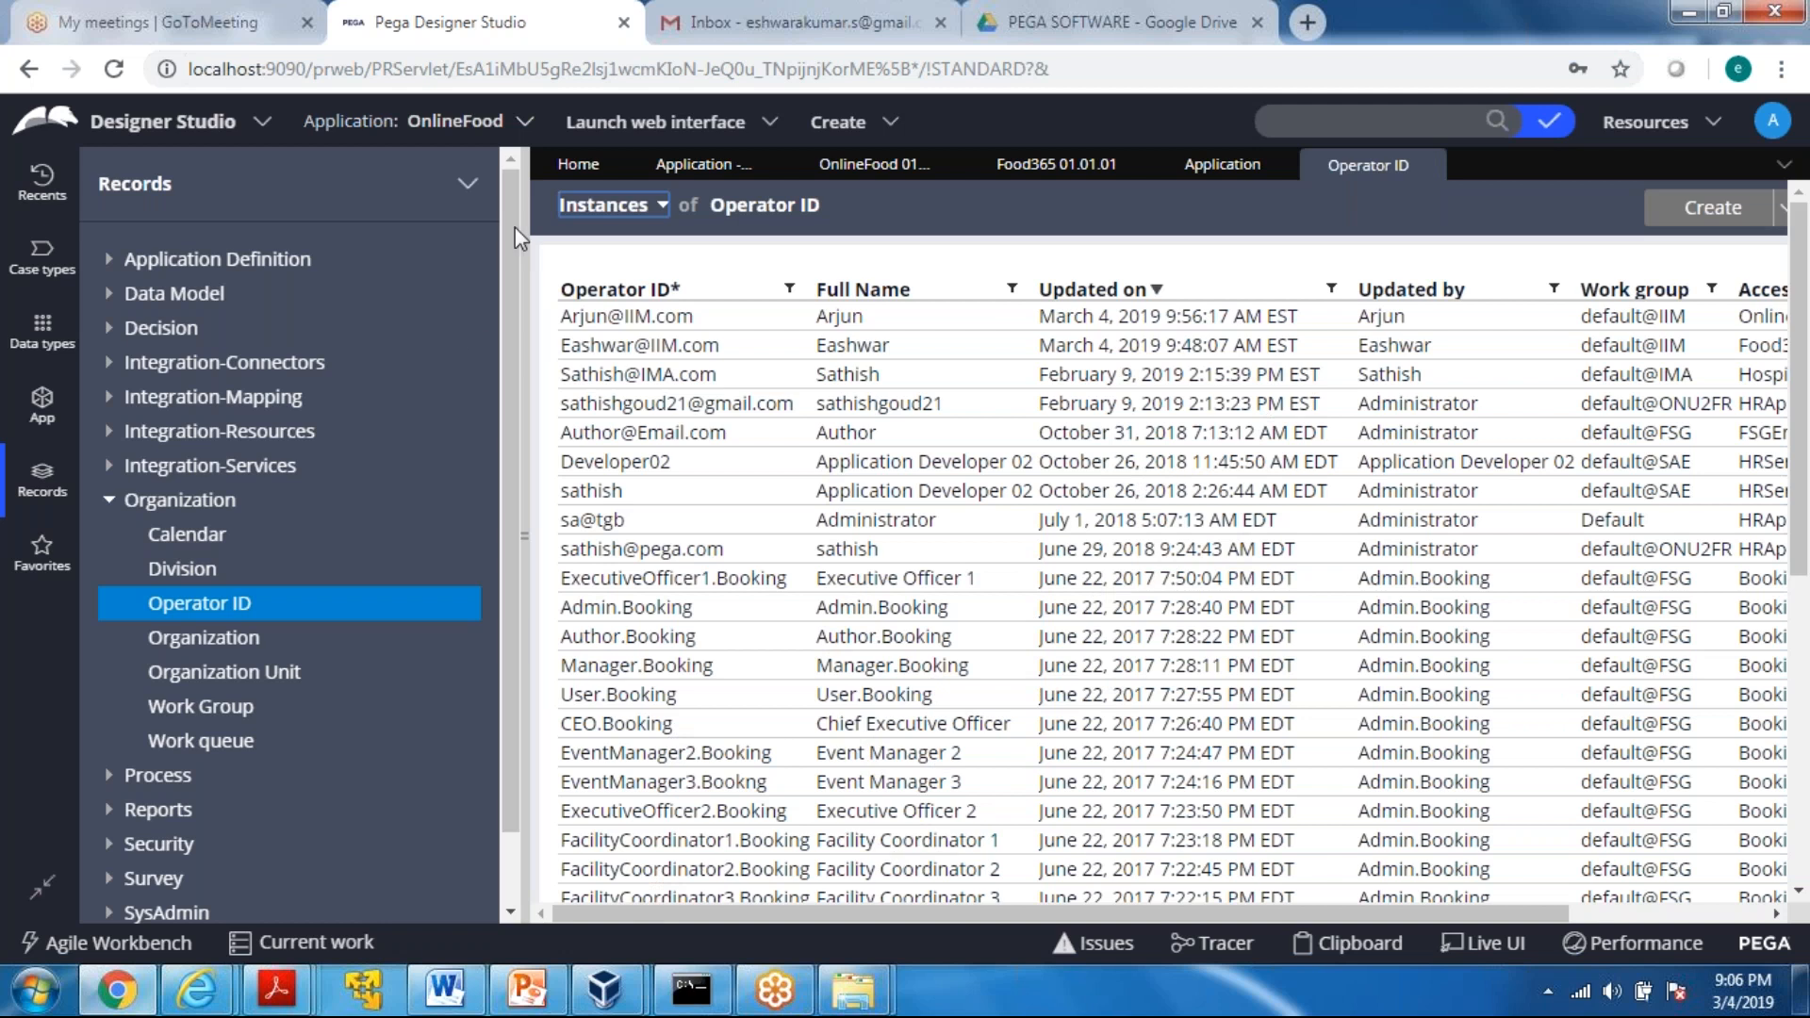
Open the OnlineFood and Food365 administrators' operator records and compare their access groups and applications
click(594, 323)
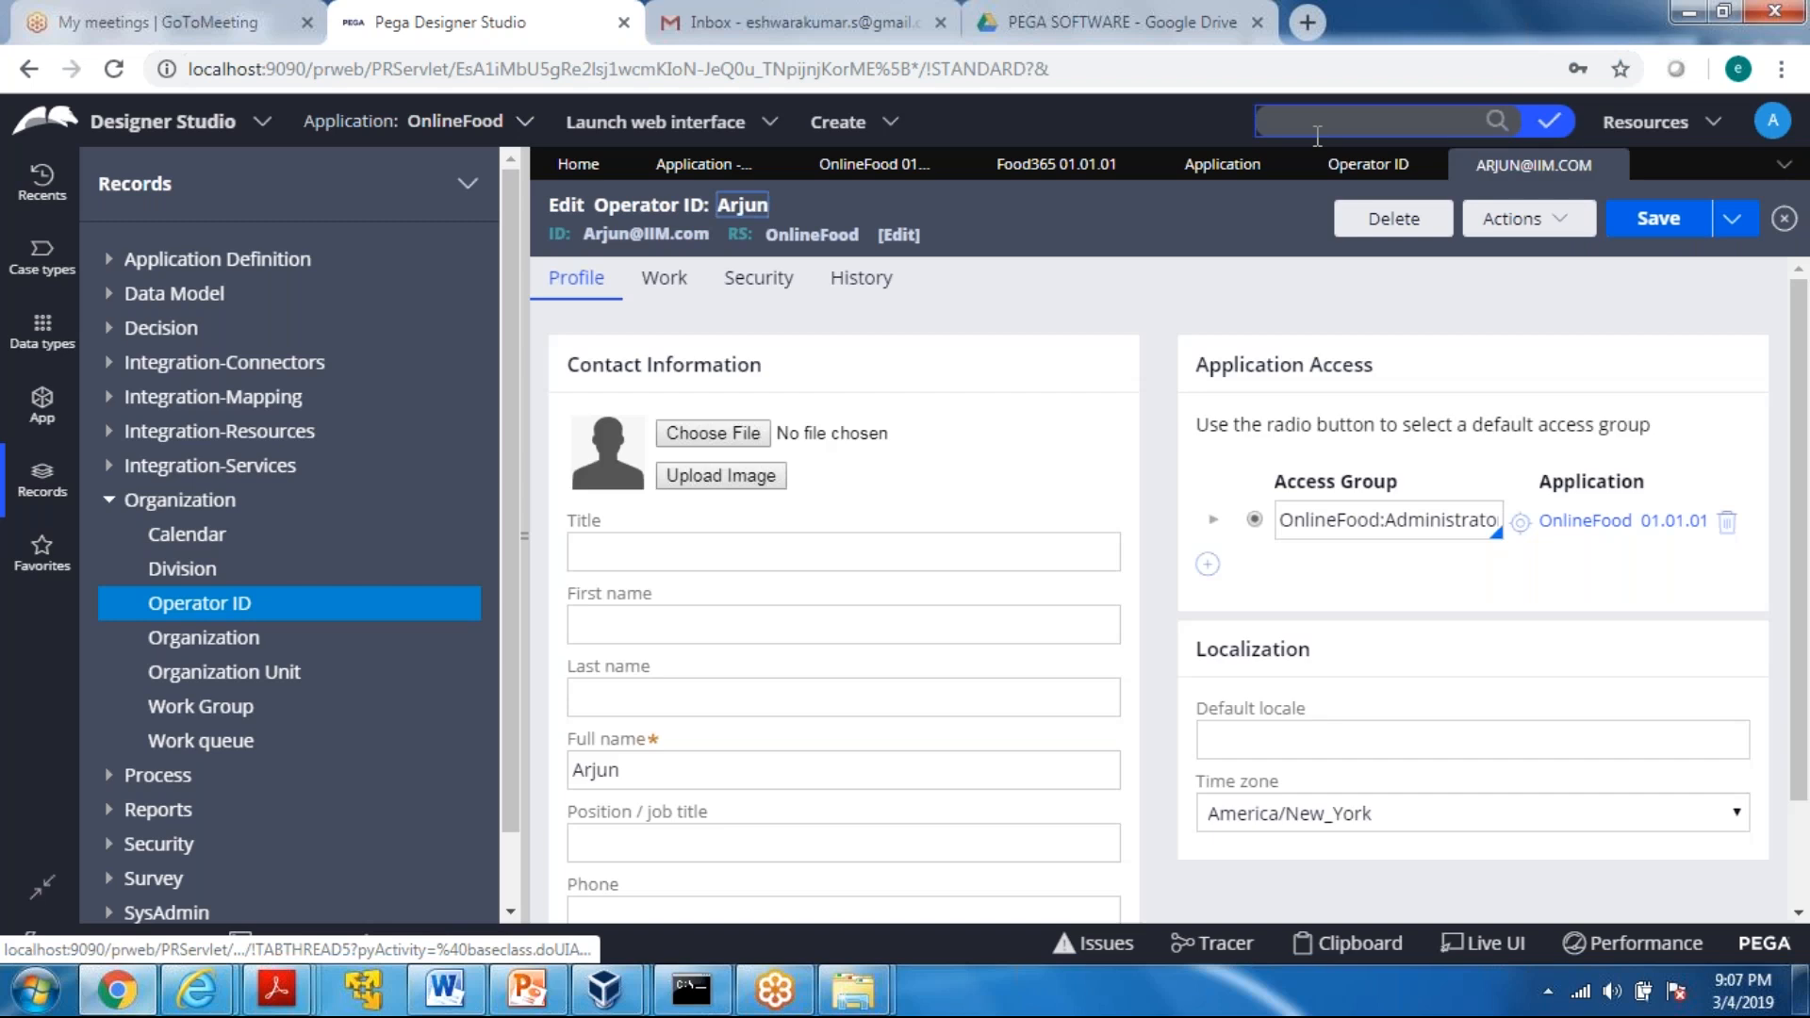
click(1367, 169)
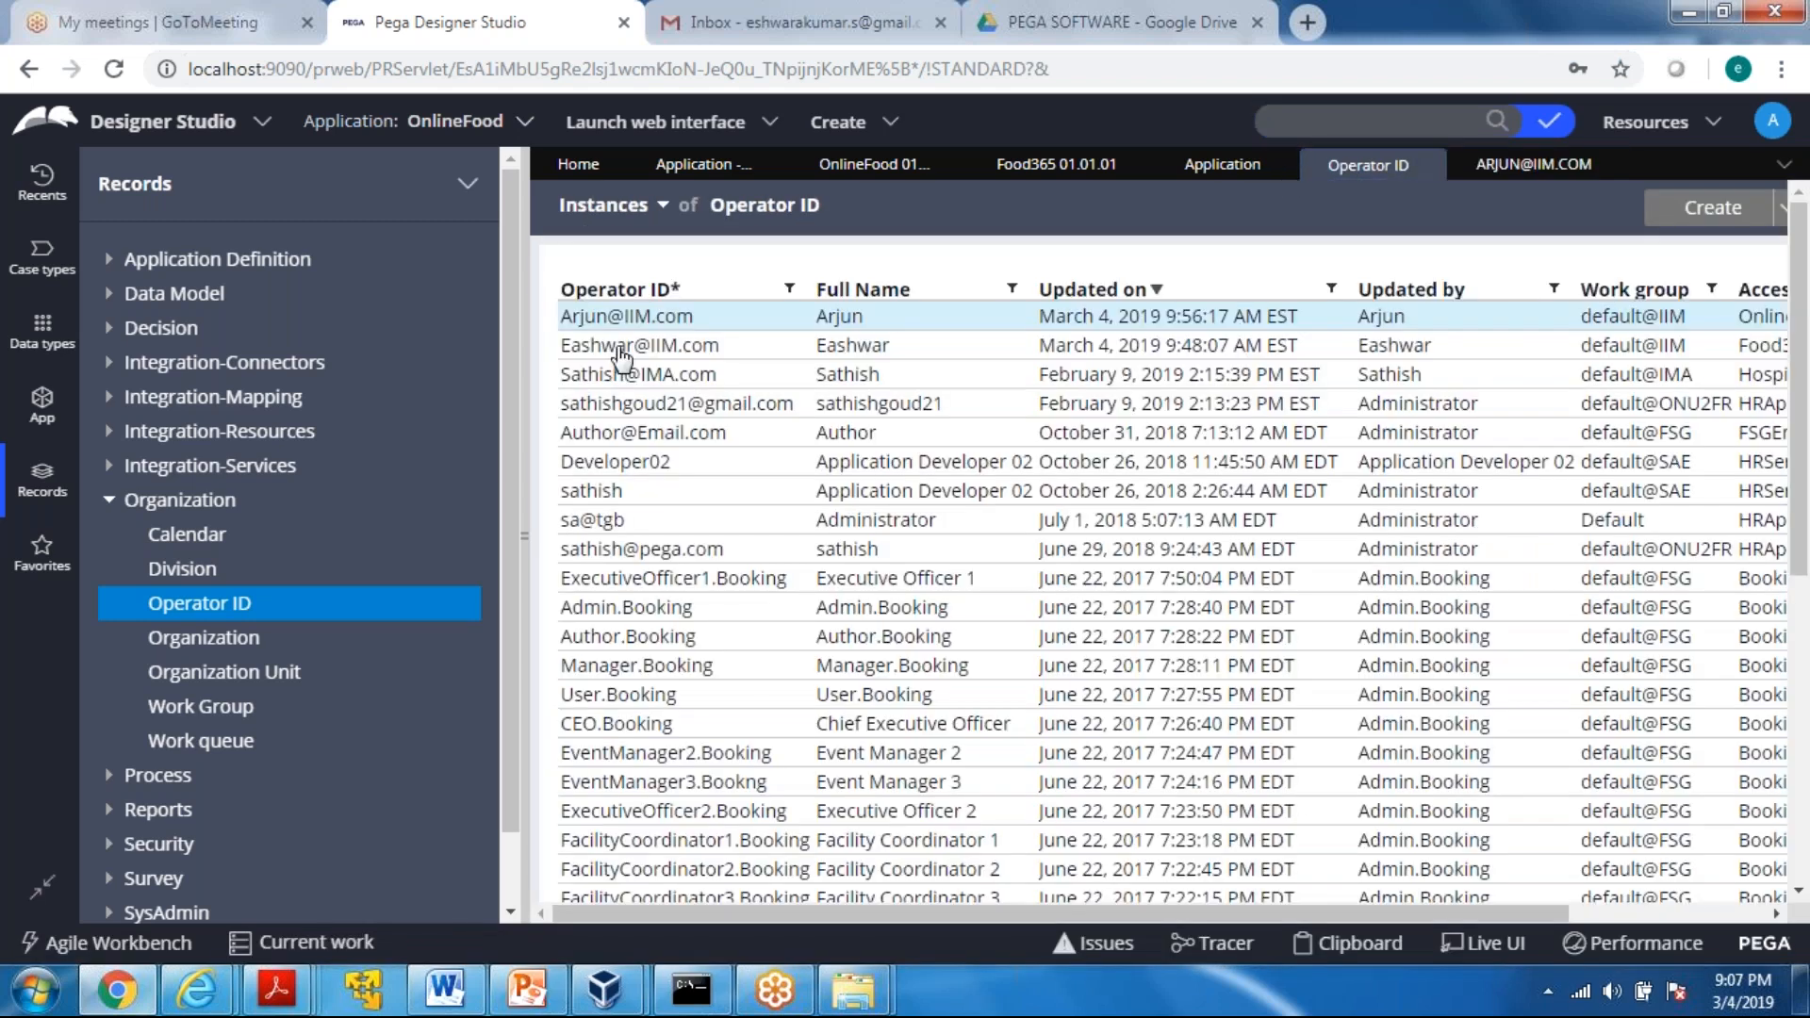
click(622, 349)
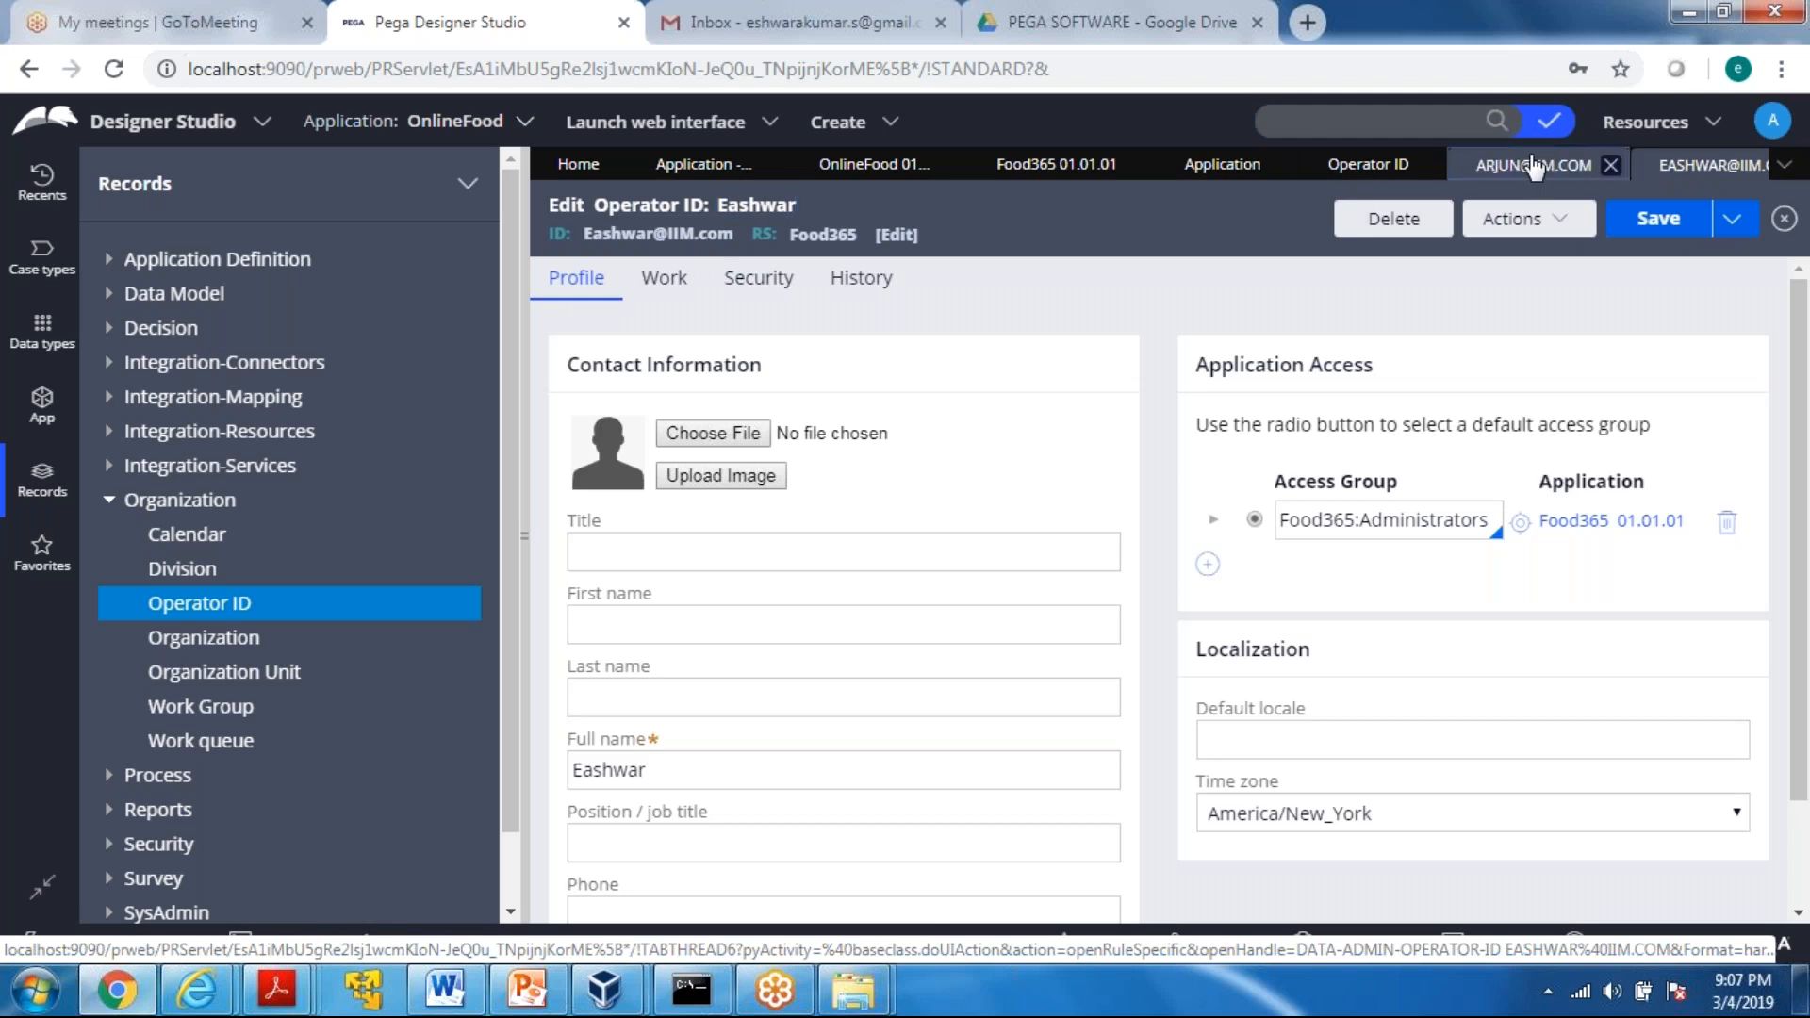
click(1534, 167)
click(1650, 156)
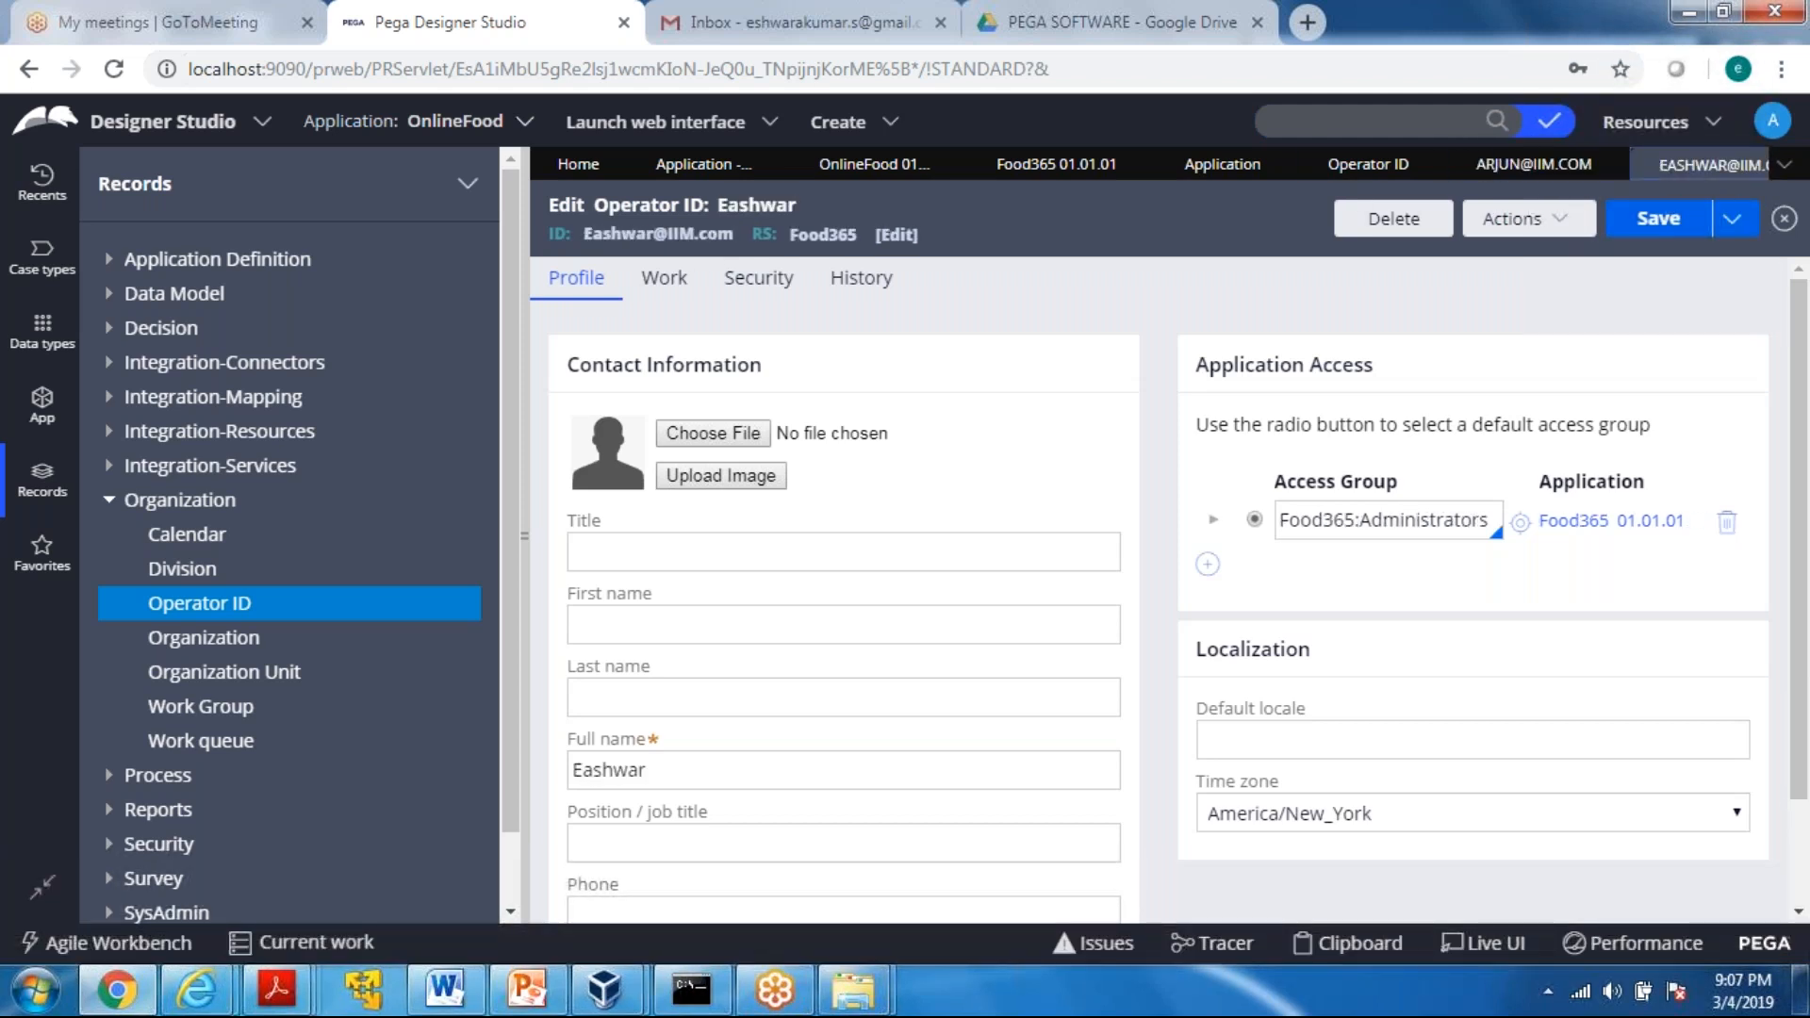
click(1533, 167)
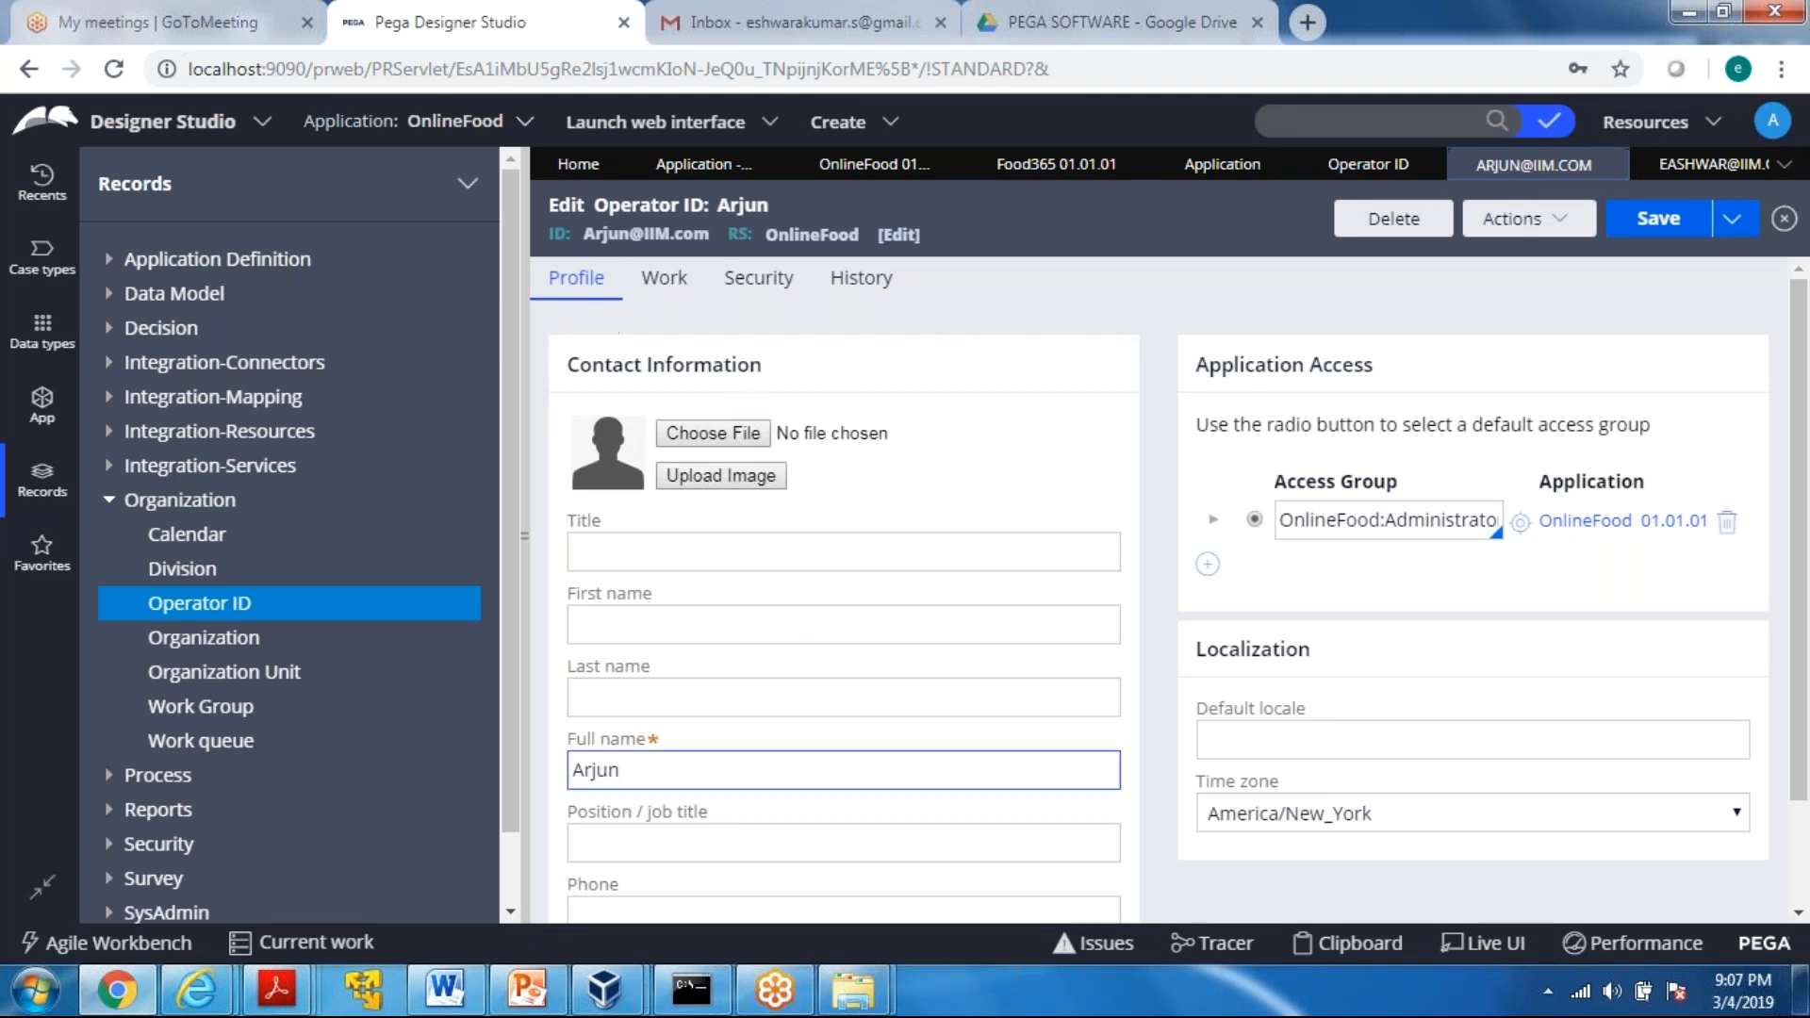
Highlight the Application Access heading, the Access Group label and its OnlineFood:Administrators value in the OnlineFood operator record
drag(1199, 365, 1373, 365)
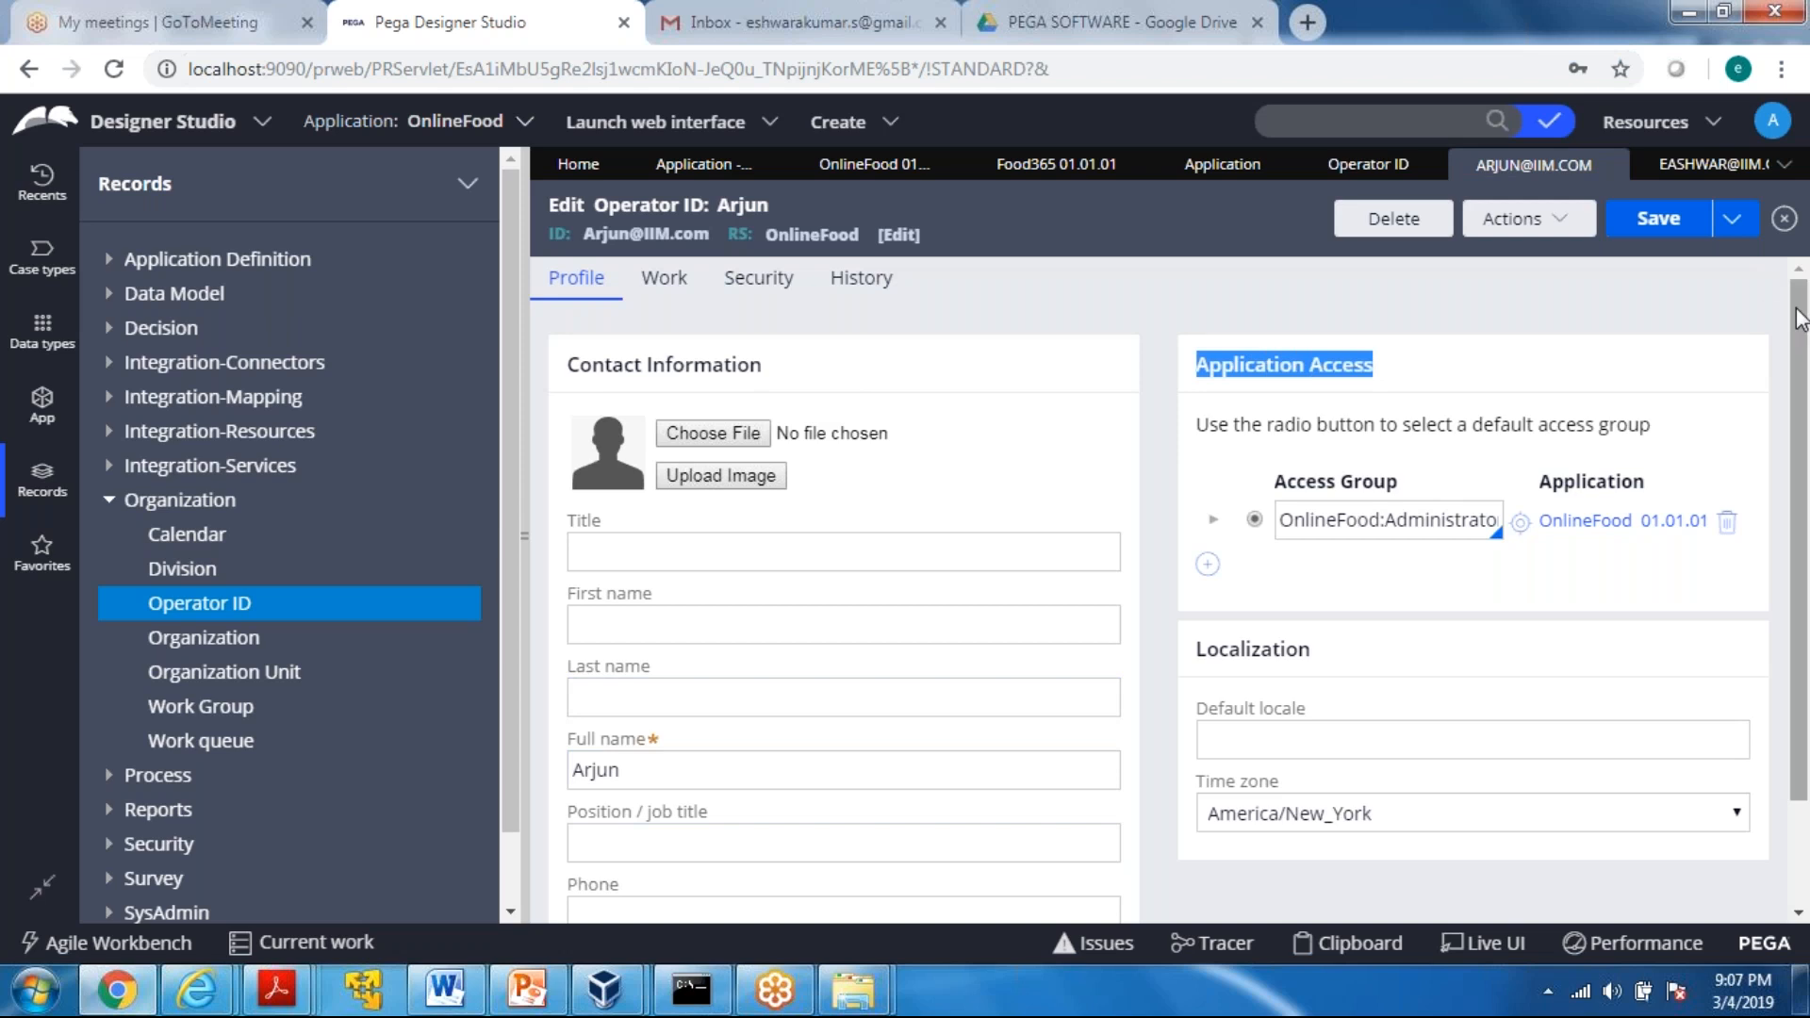
mouse_move(1802, 320)
mouse_down()
mouse_move(1801, 389)
mouse_move(1802, 331)
mouse_up()
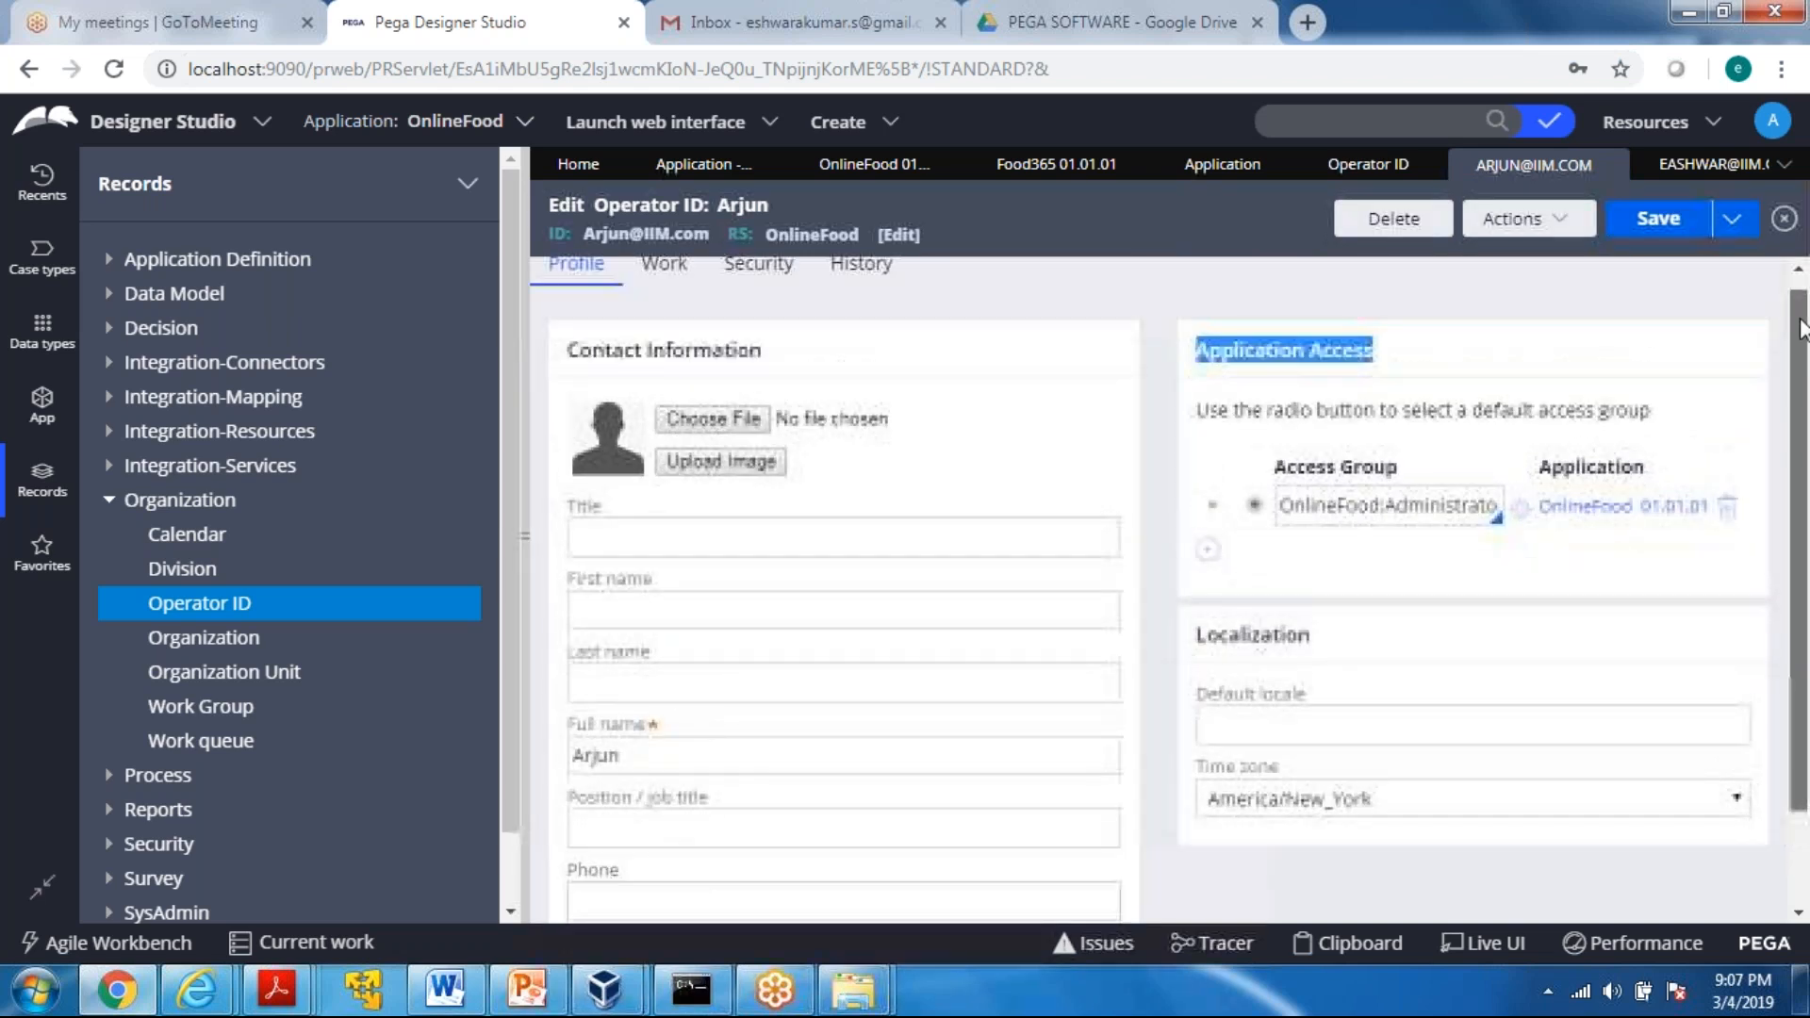
click(1199, 461)
drag(1265, 472, 1408, 478)
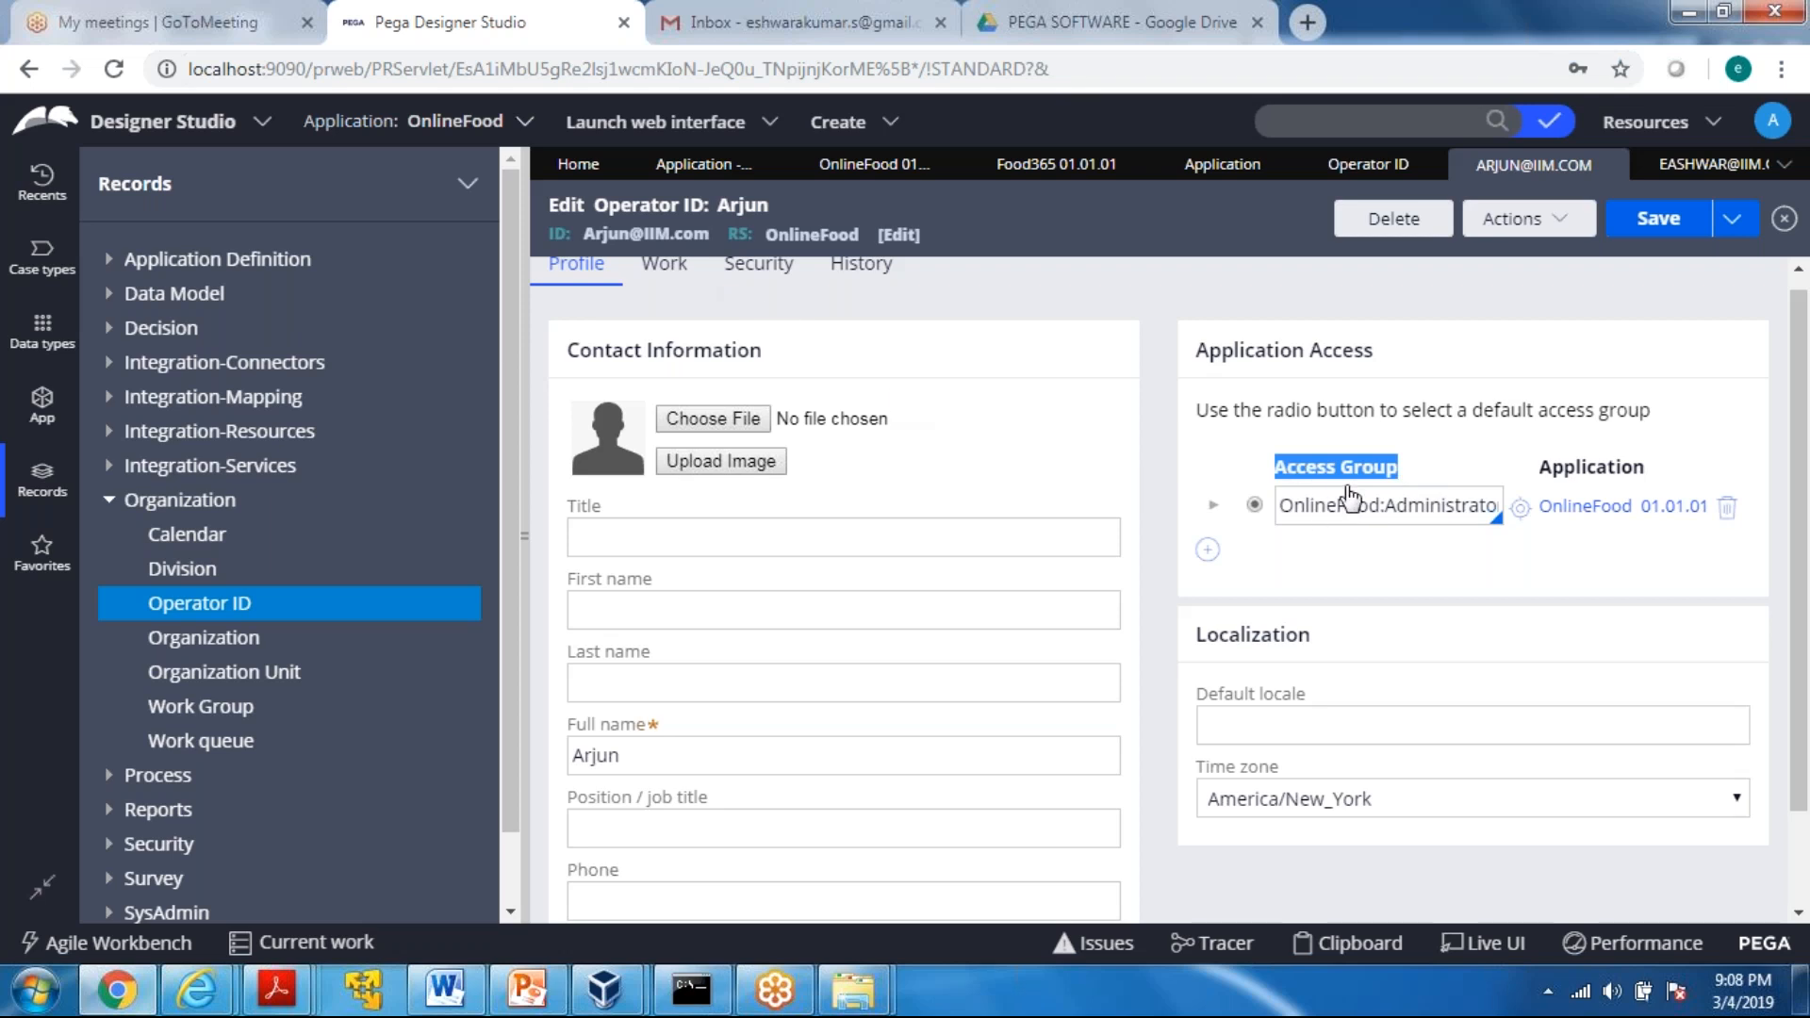
drag(1283, 509, 1527, 548)
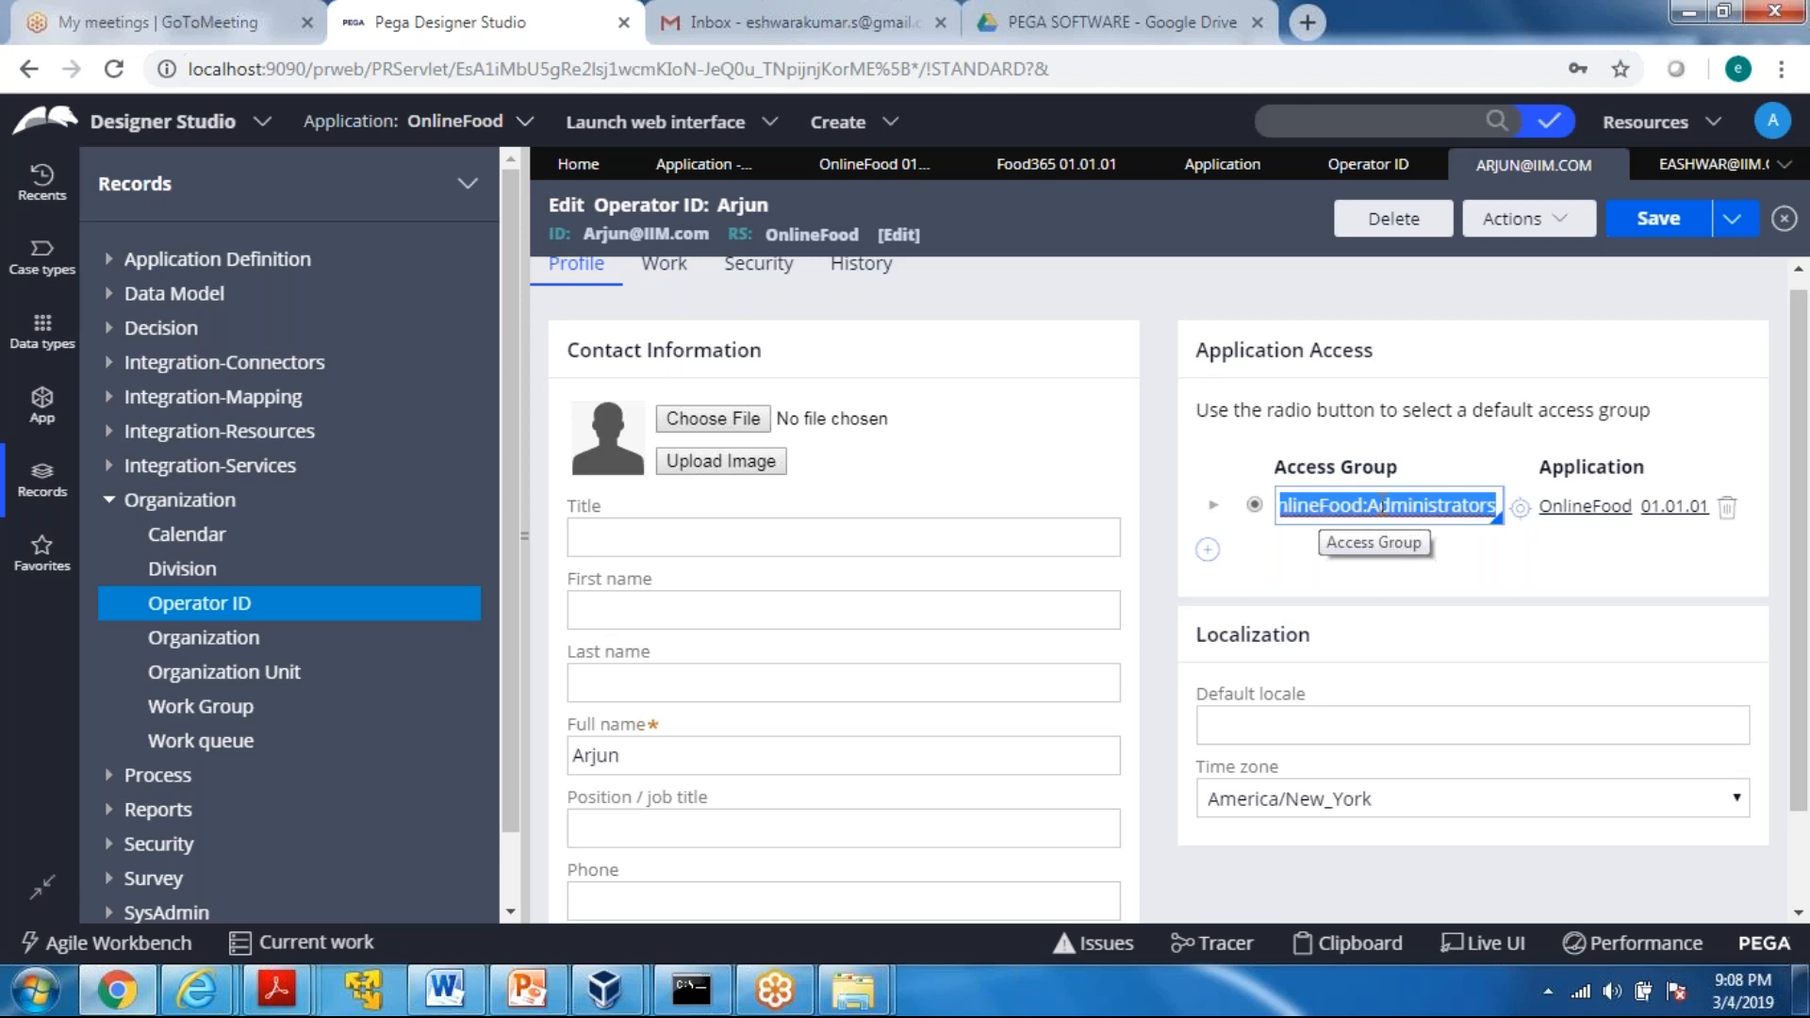
drag(1371, 507, 1408, 509)
key(ctrl+z)
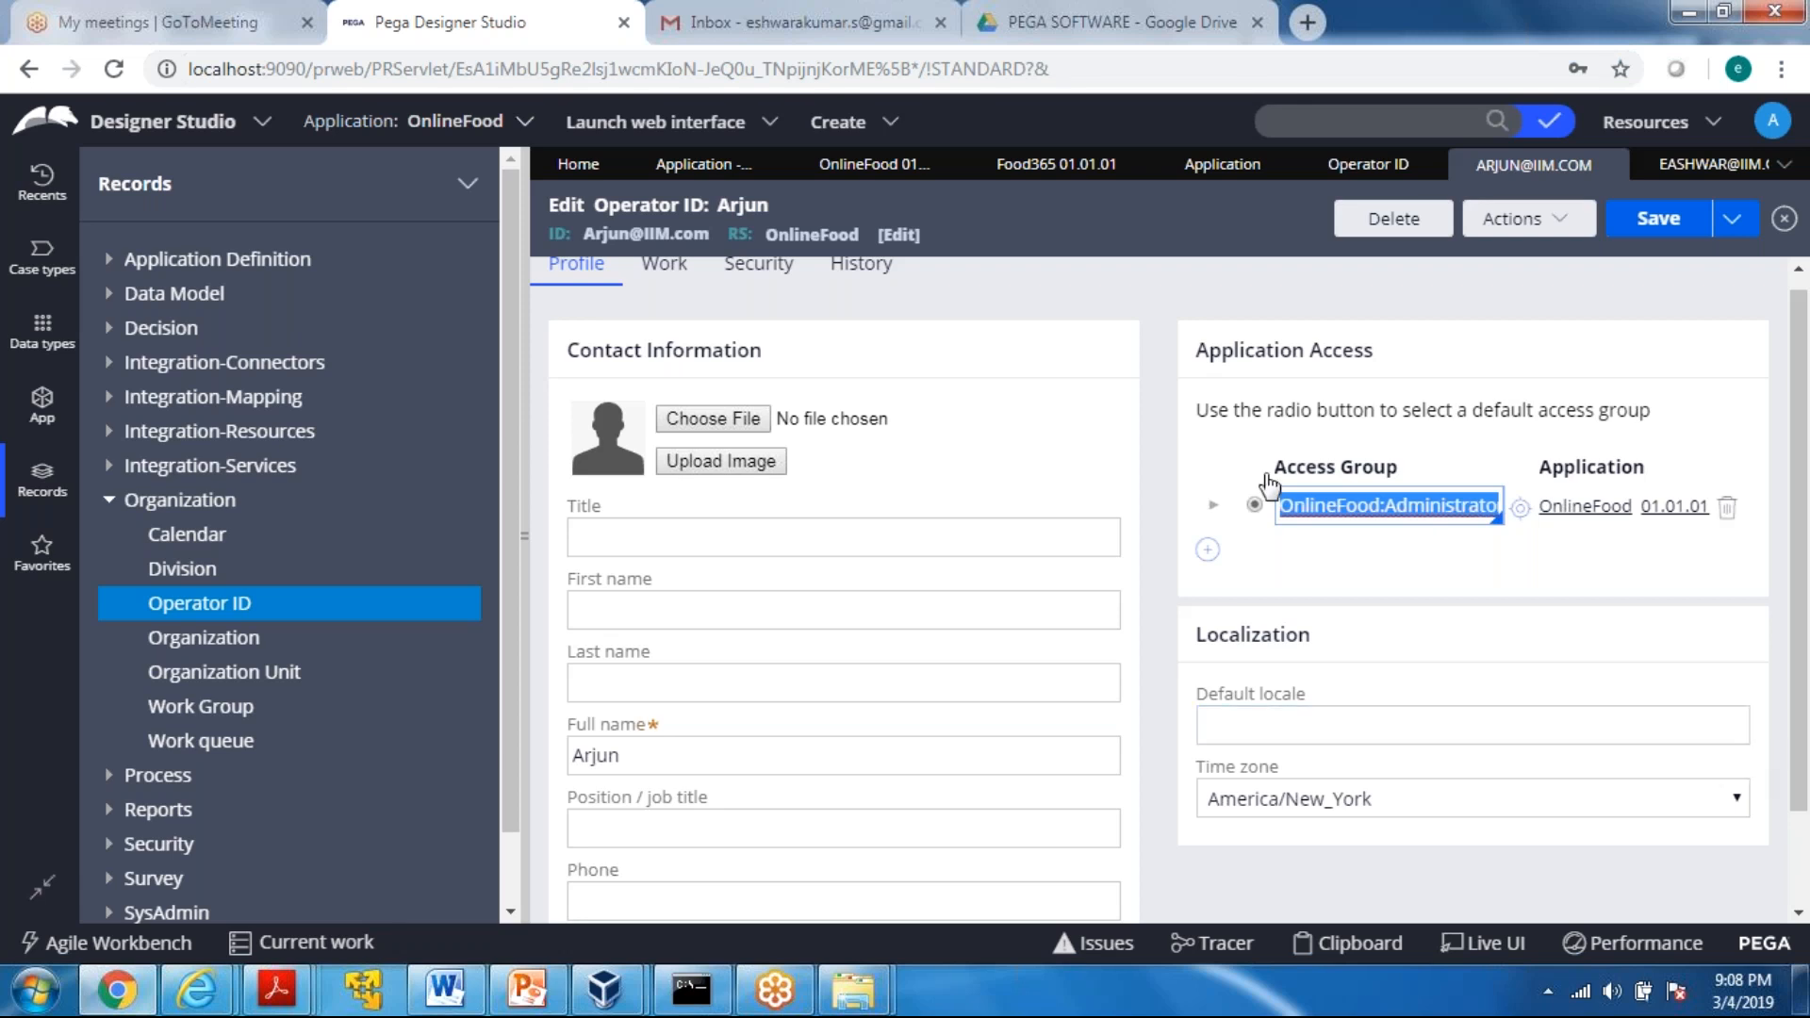
drag(1269, 472, 1432, 474)
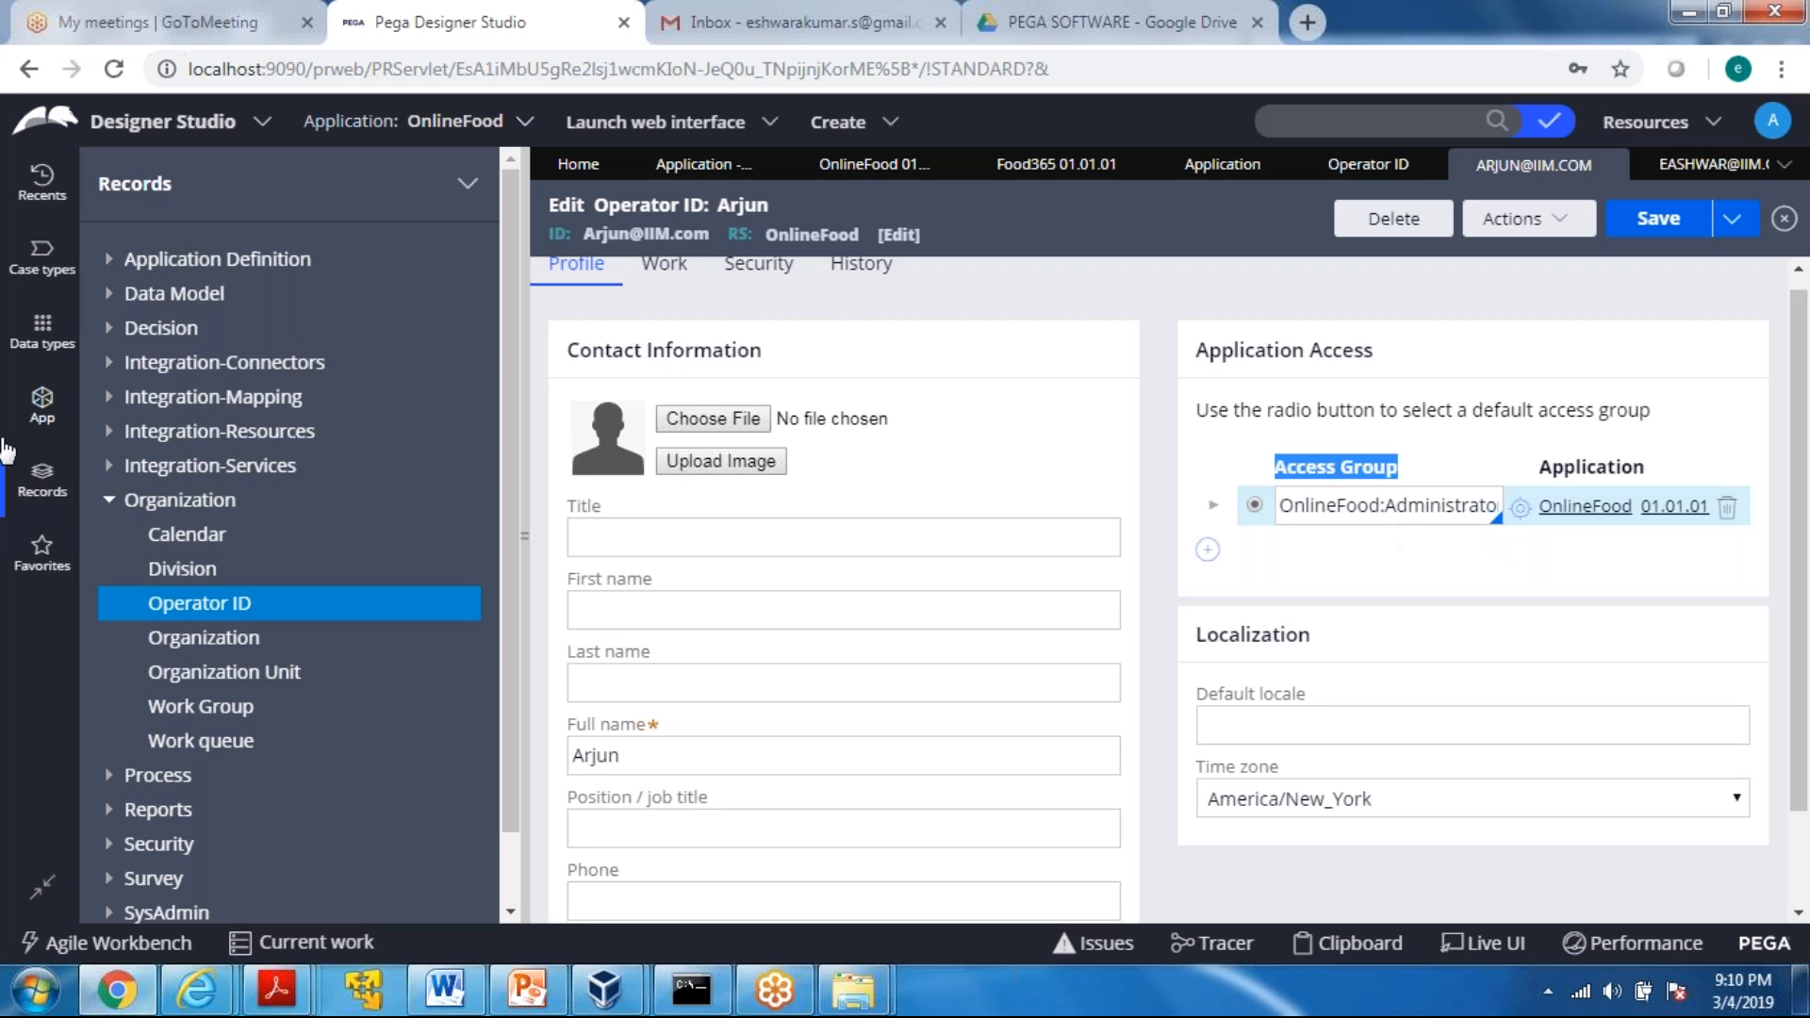
Collapse the Organization category and list the Access Group instances under Security
click(45, 505)
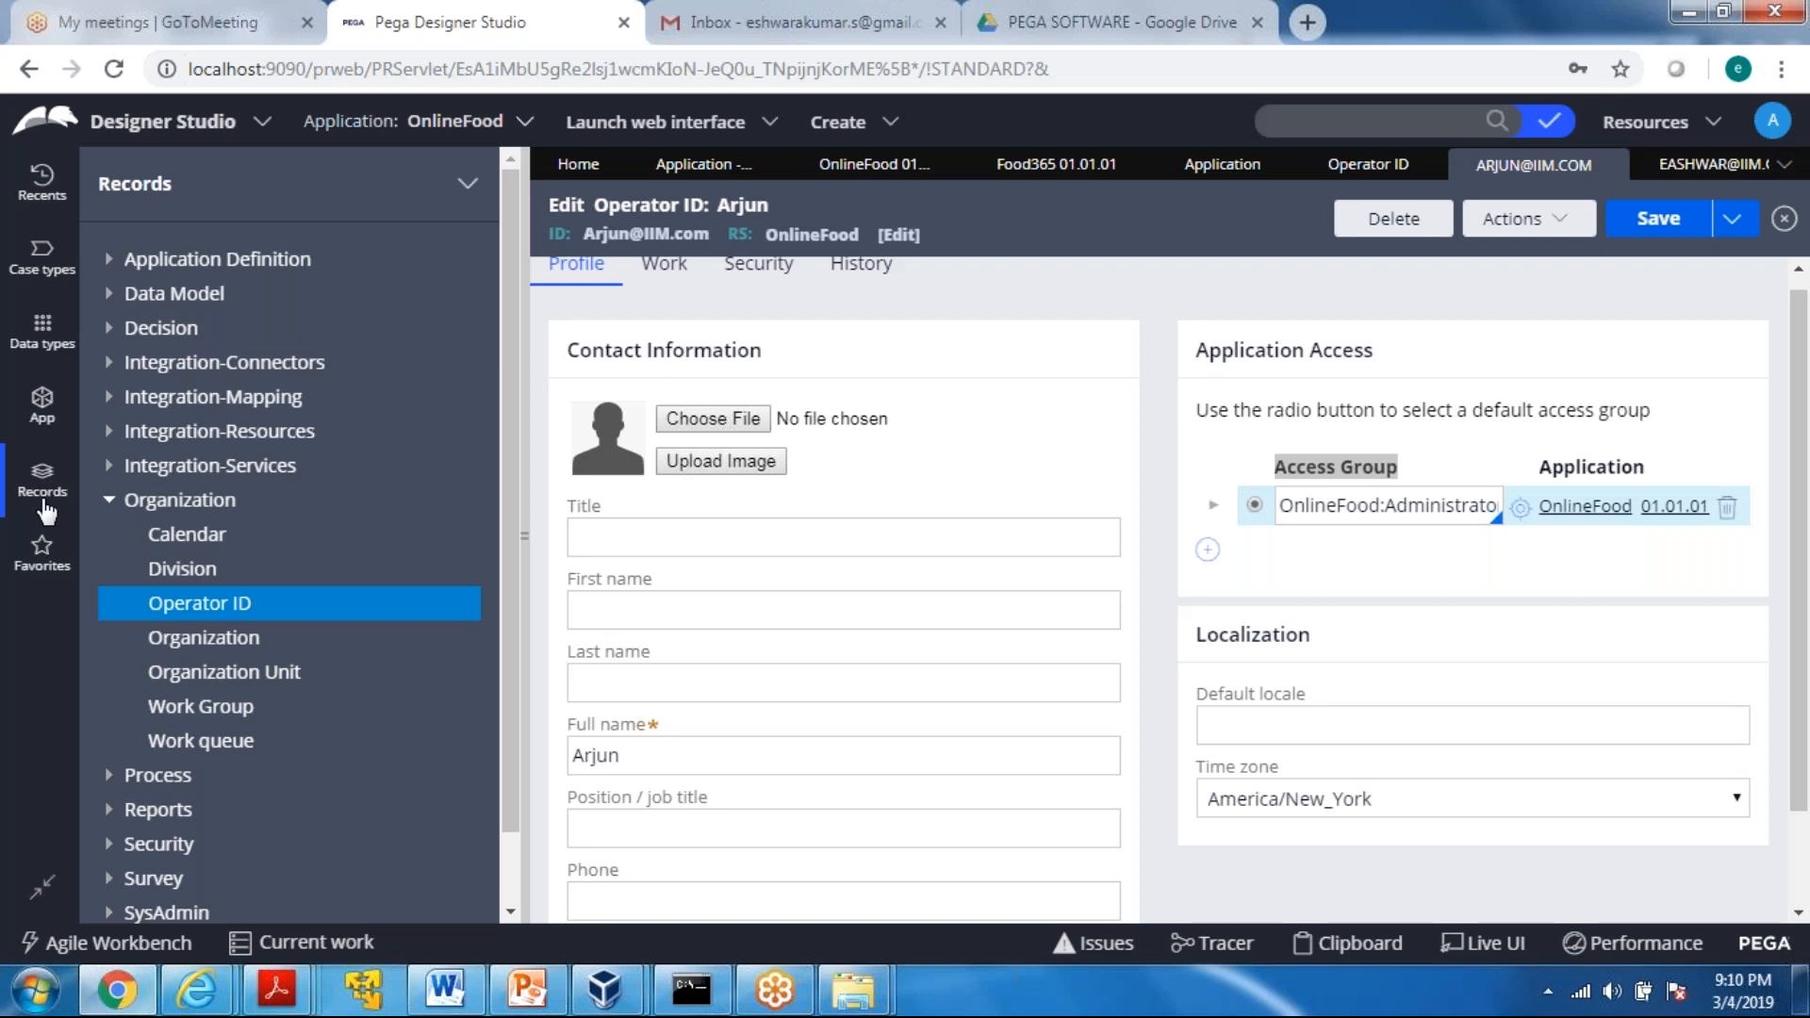
click(109, 507)
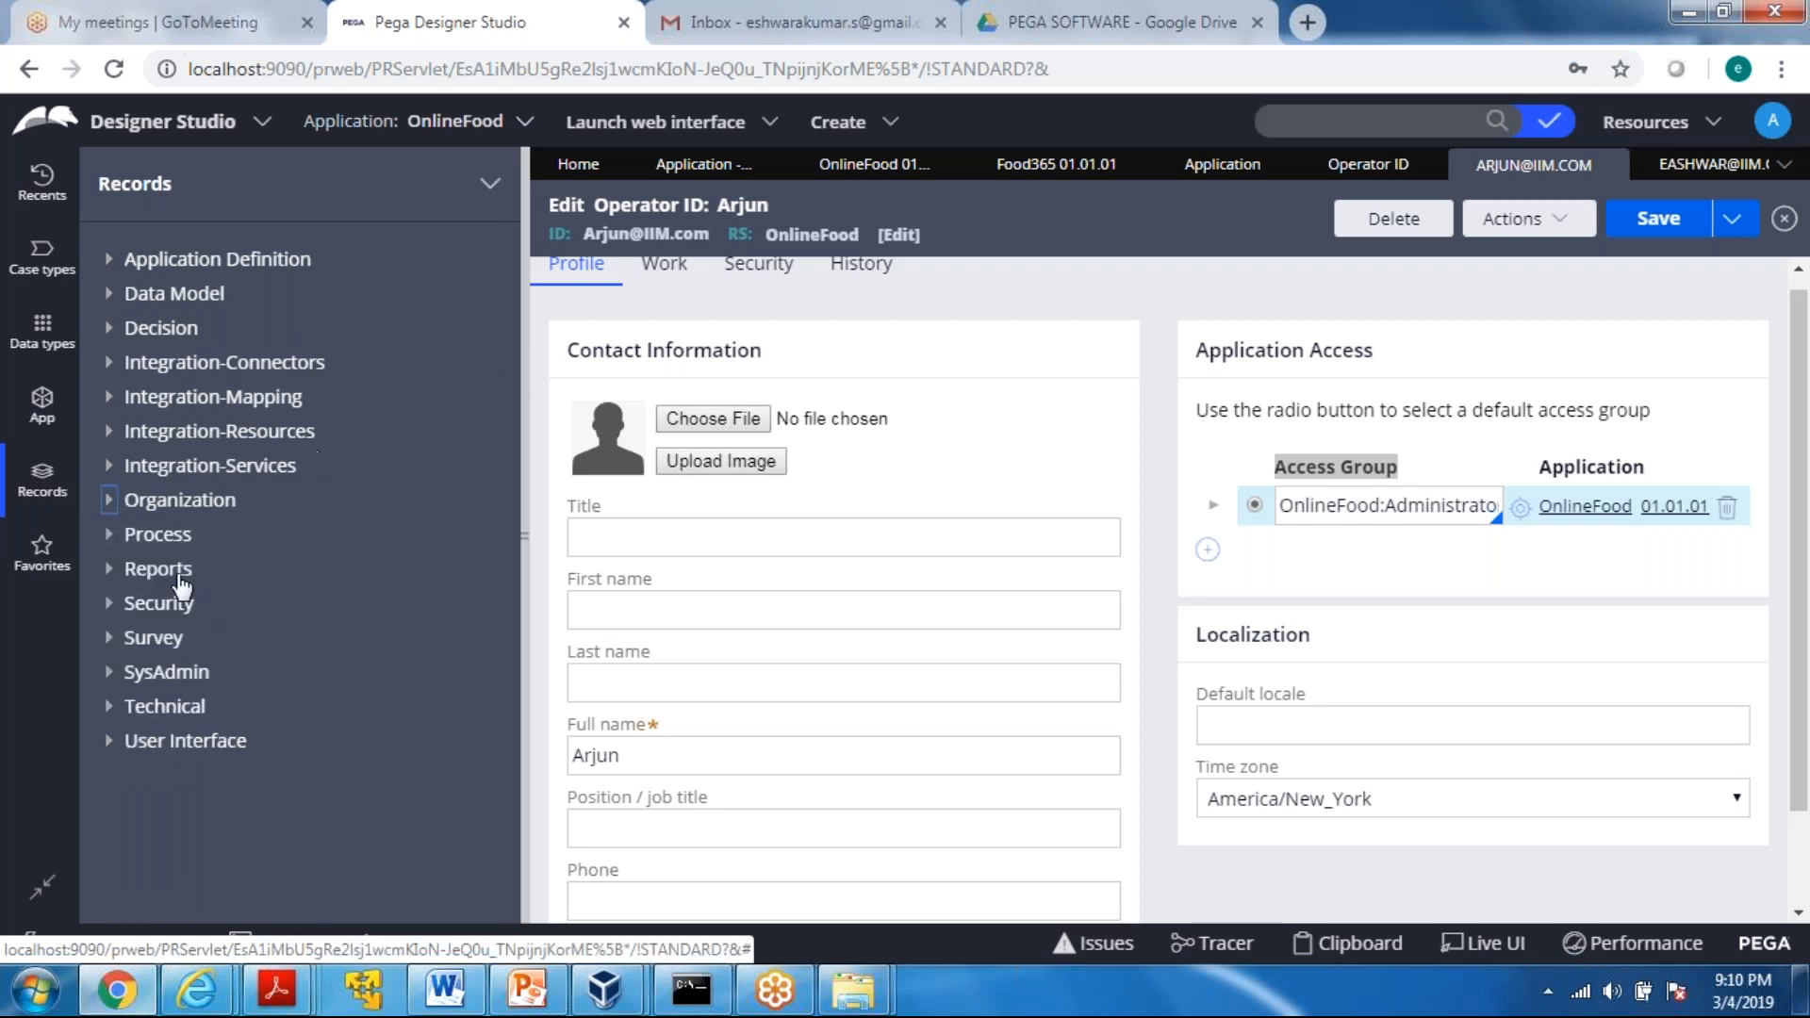
click(109, 604)
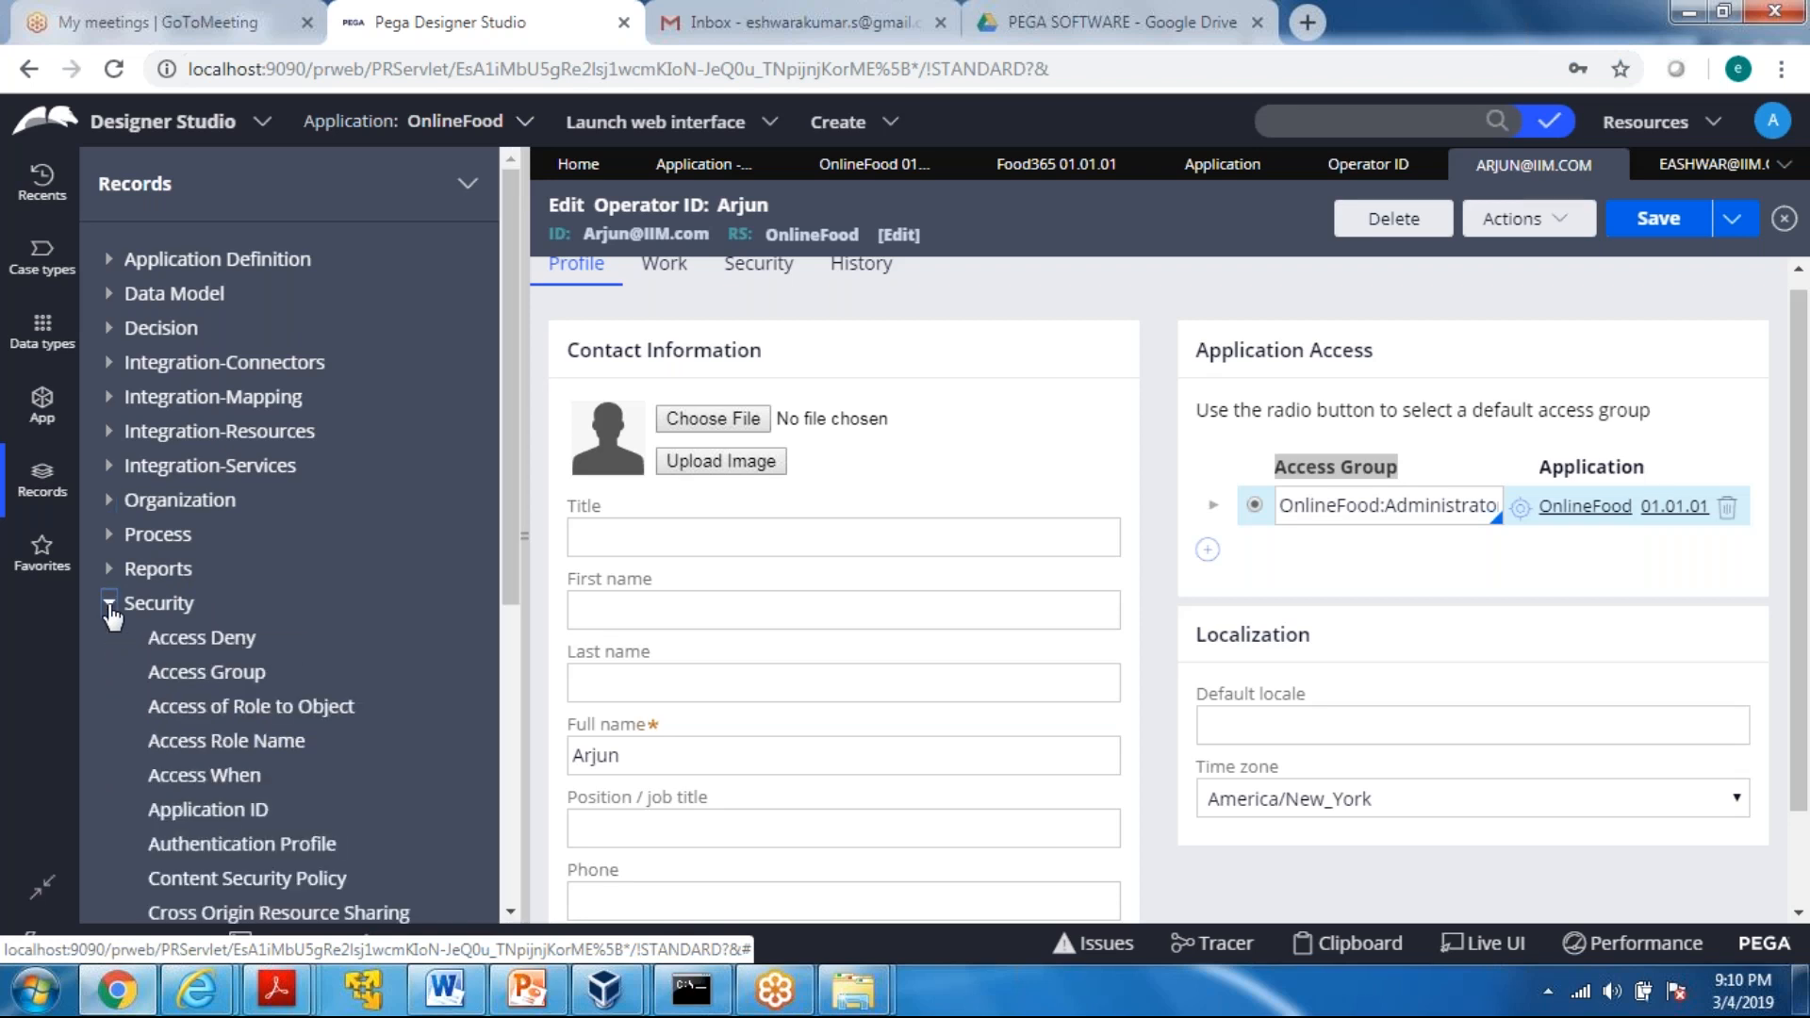
click(194, 685)
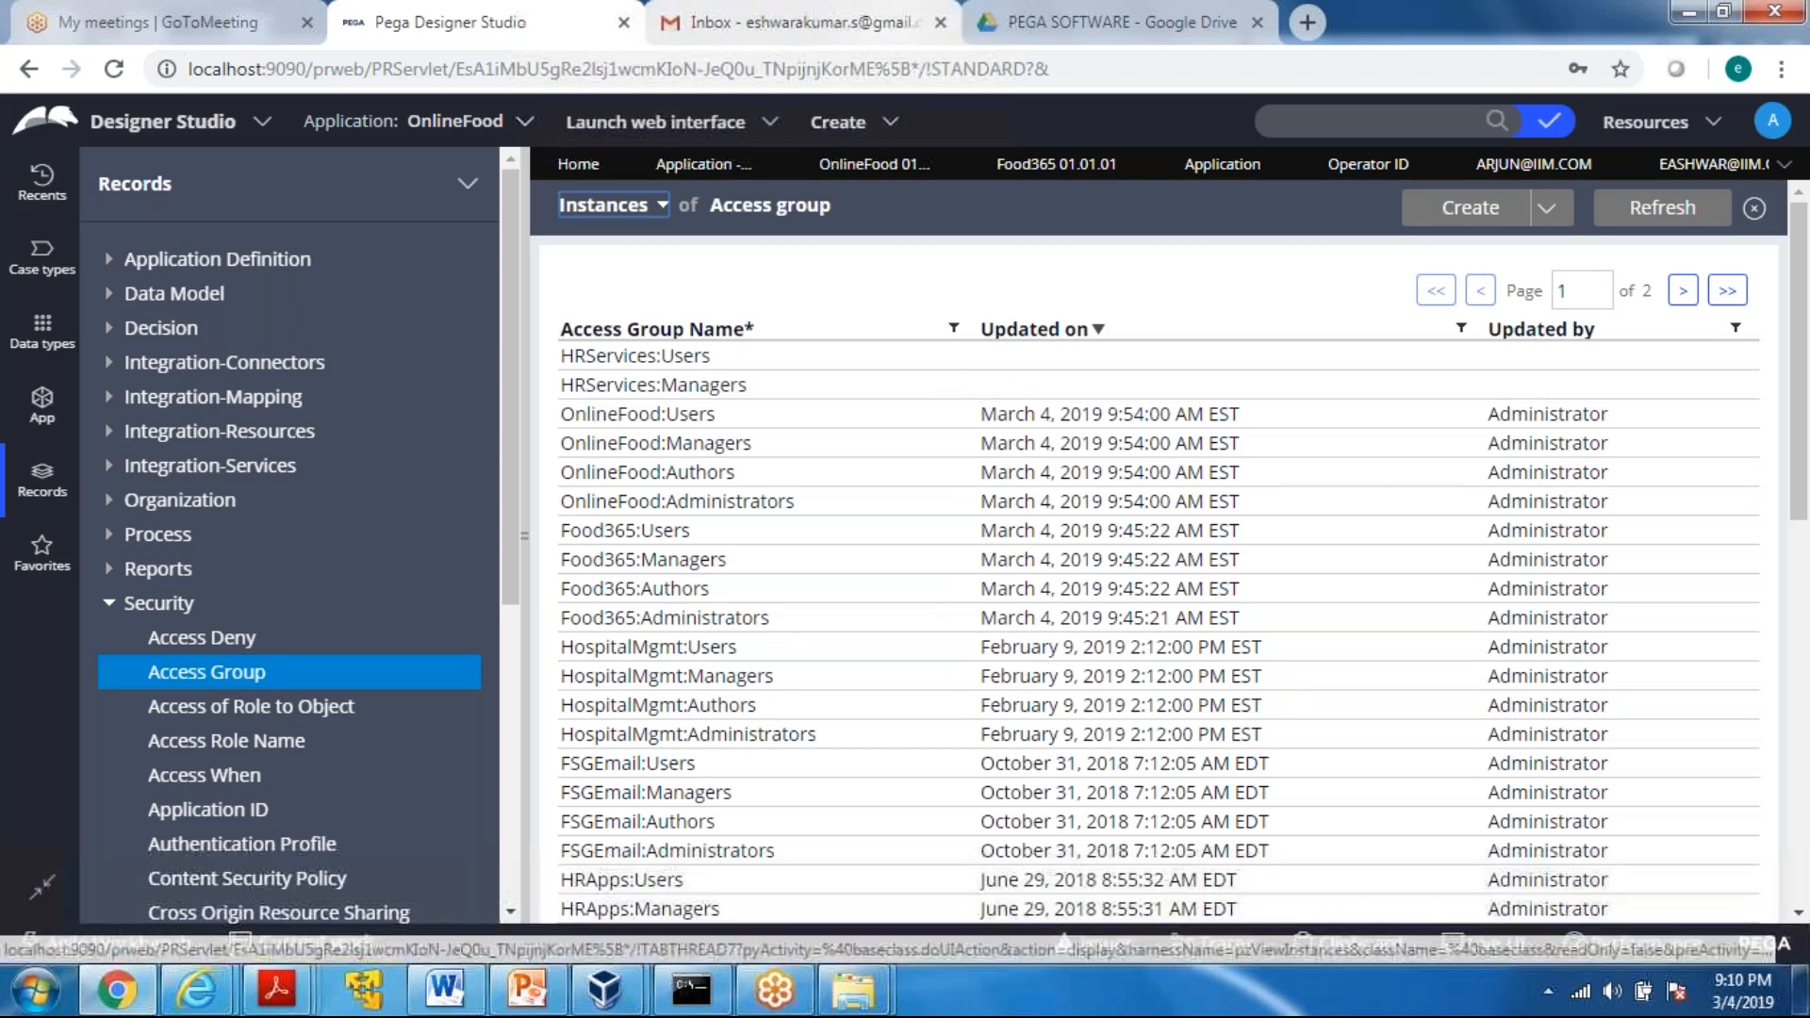
Filter the access group instances by name with the search text "online"
click(954, 330)
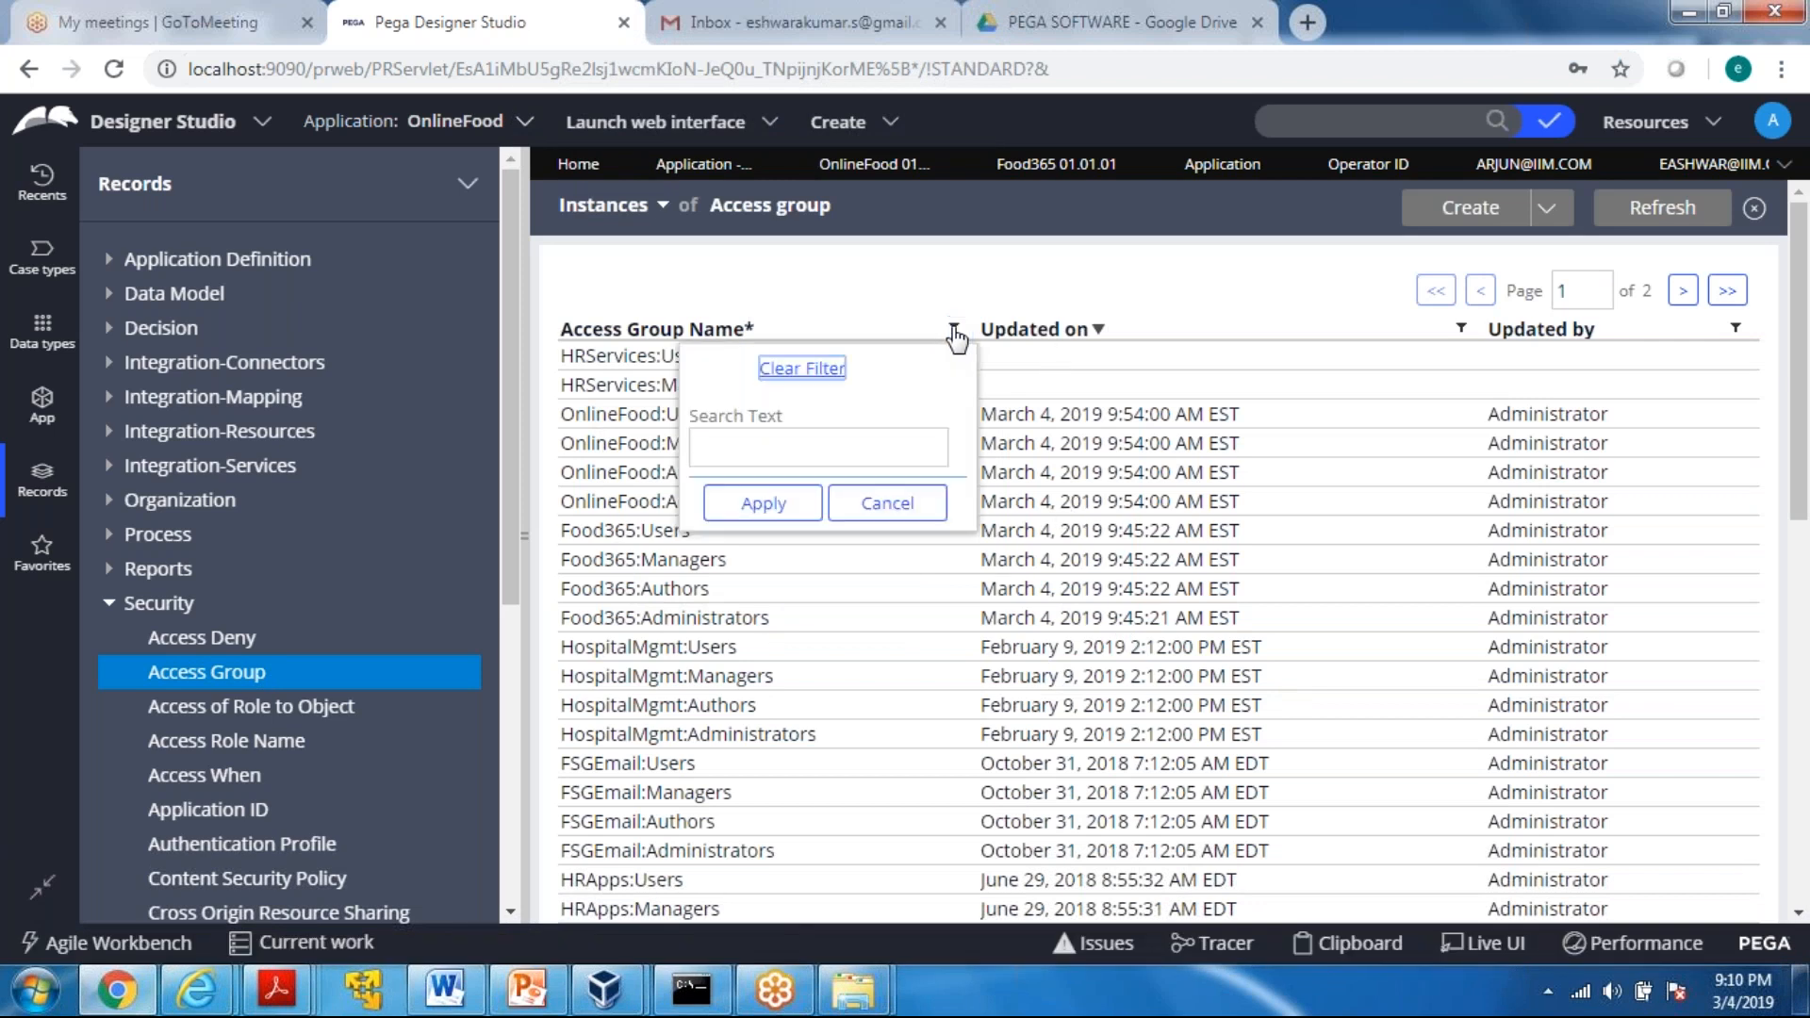
click(734, 447)
text(online)
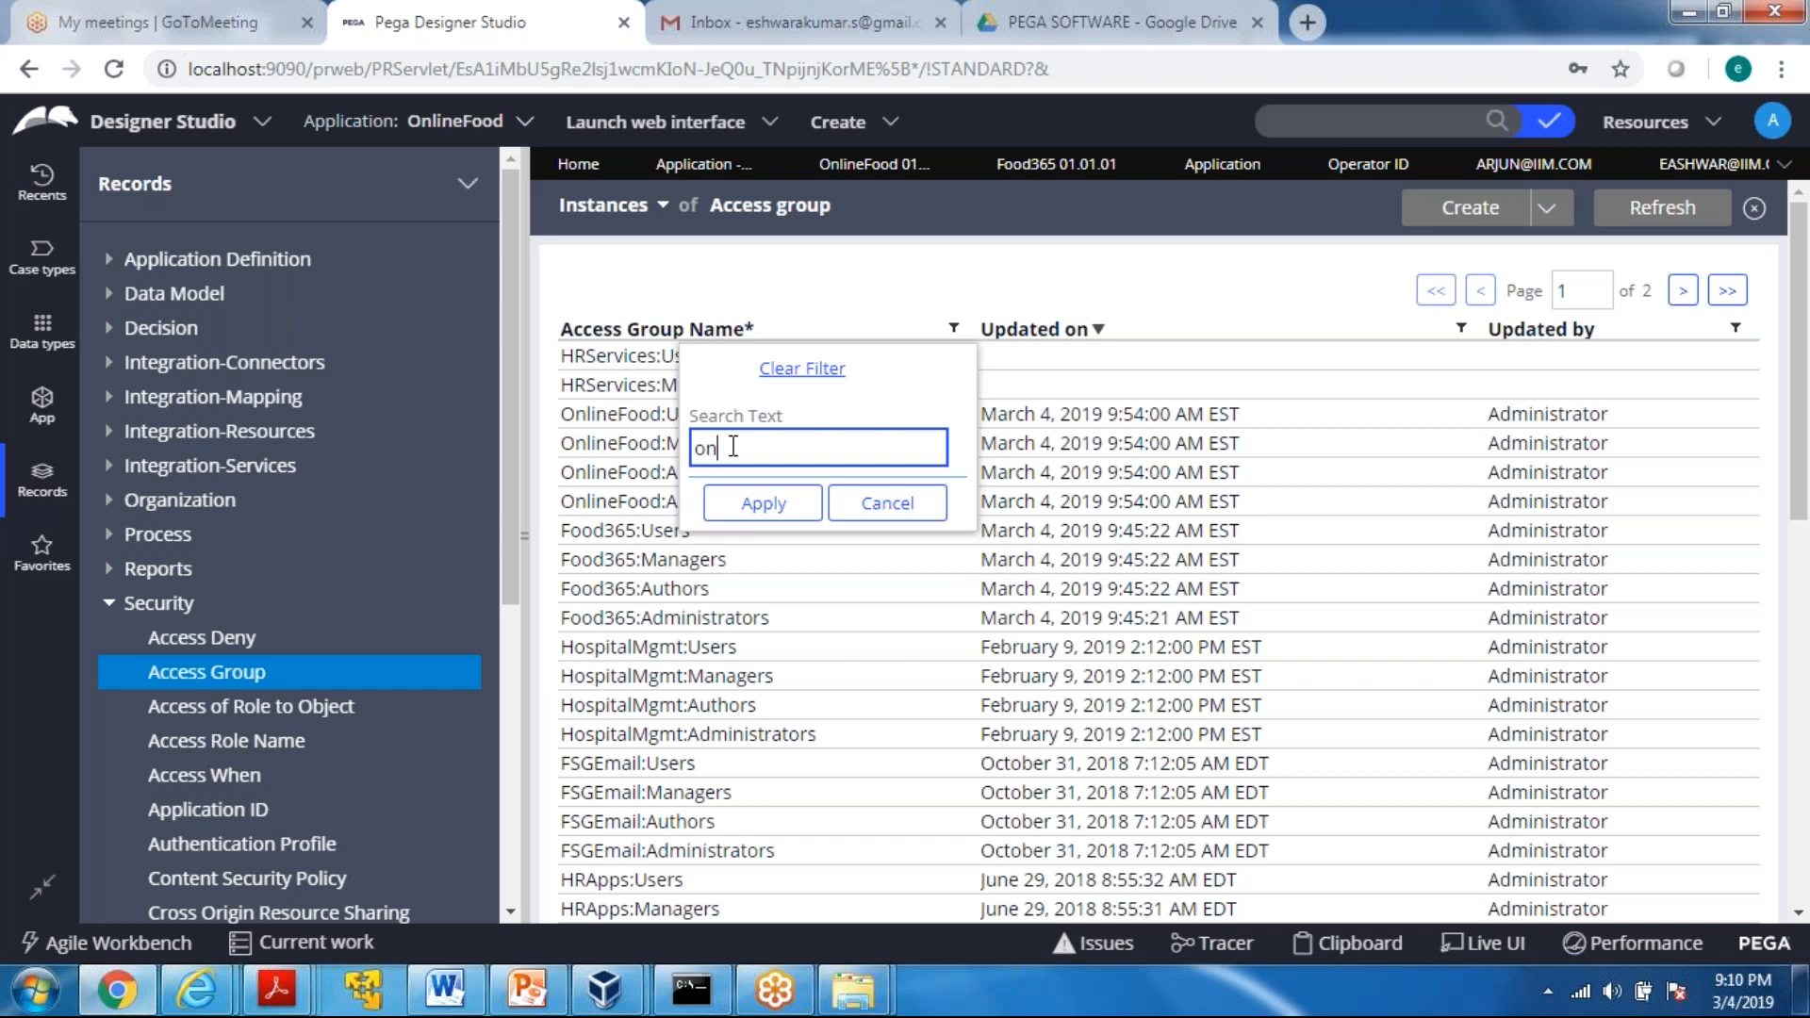
click(769, 492)
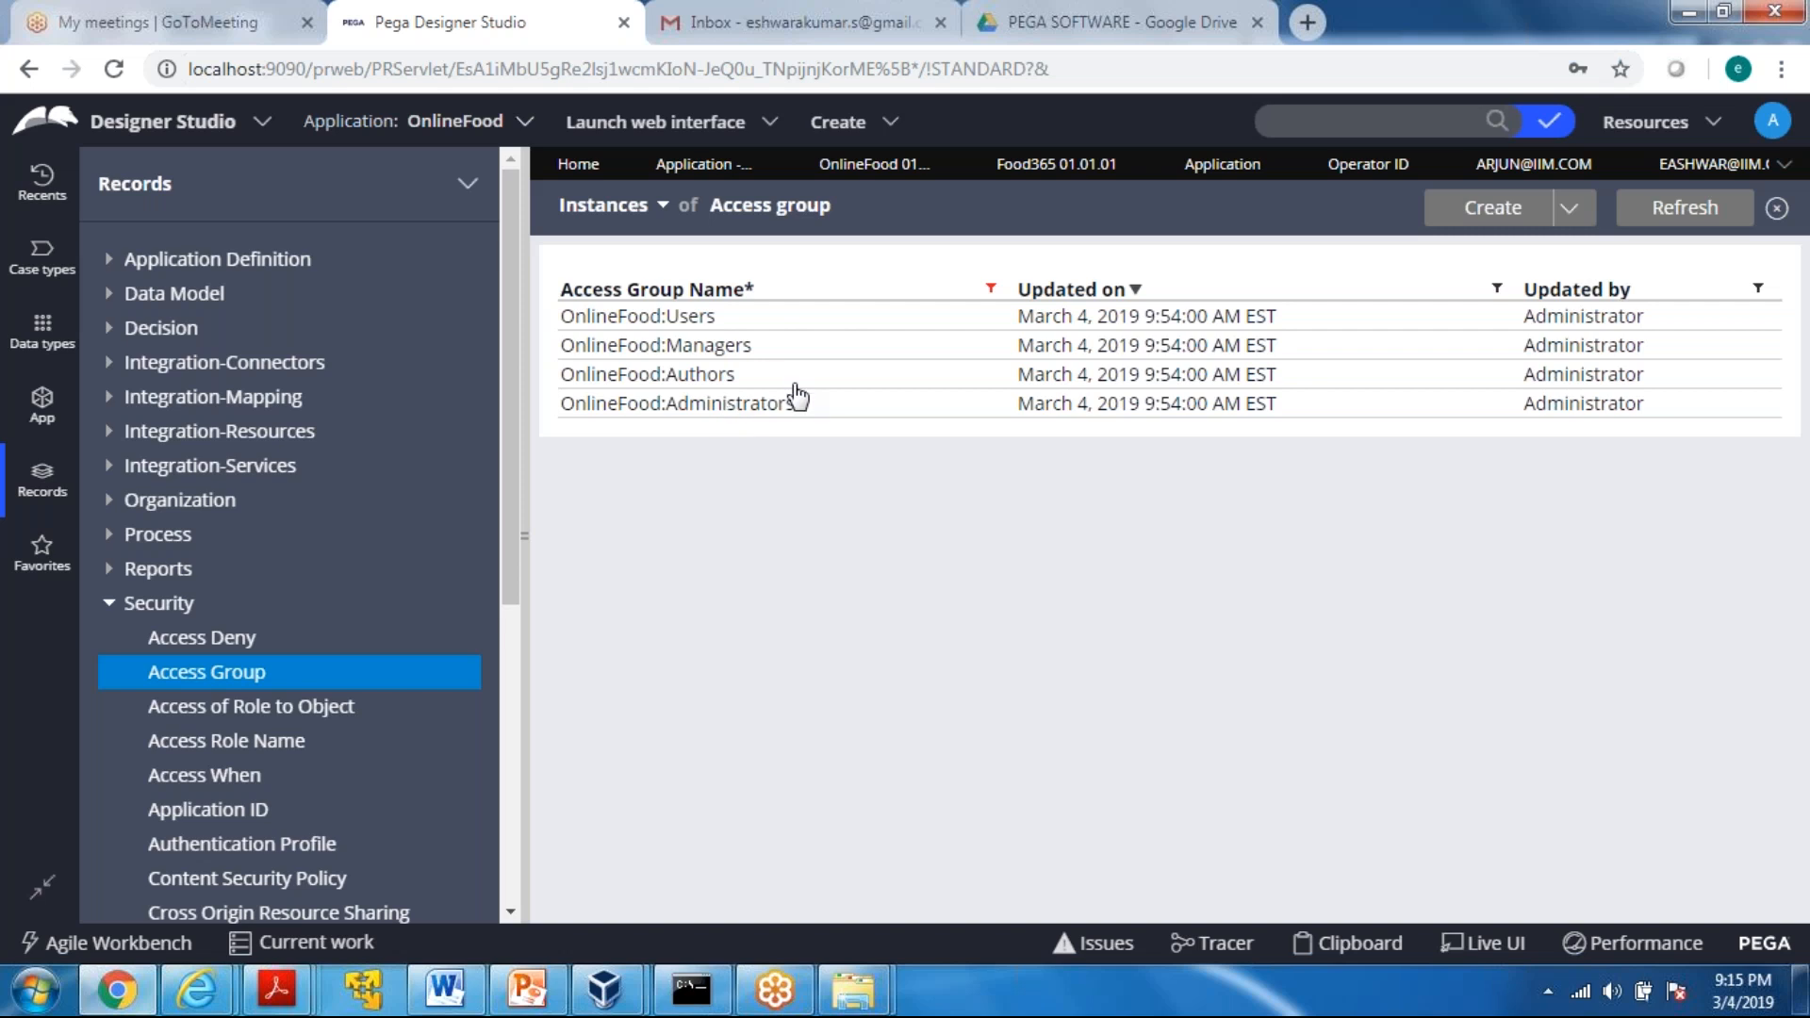
Open the OnlineFood:Administrators access group, and close both operator records to return to the filtered access group list
click(845, 413)
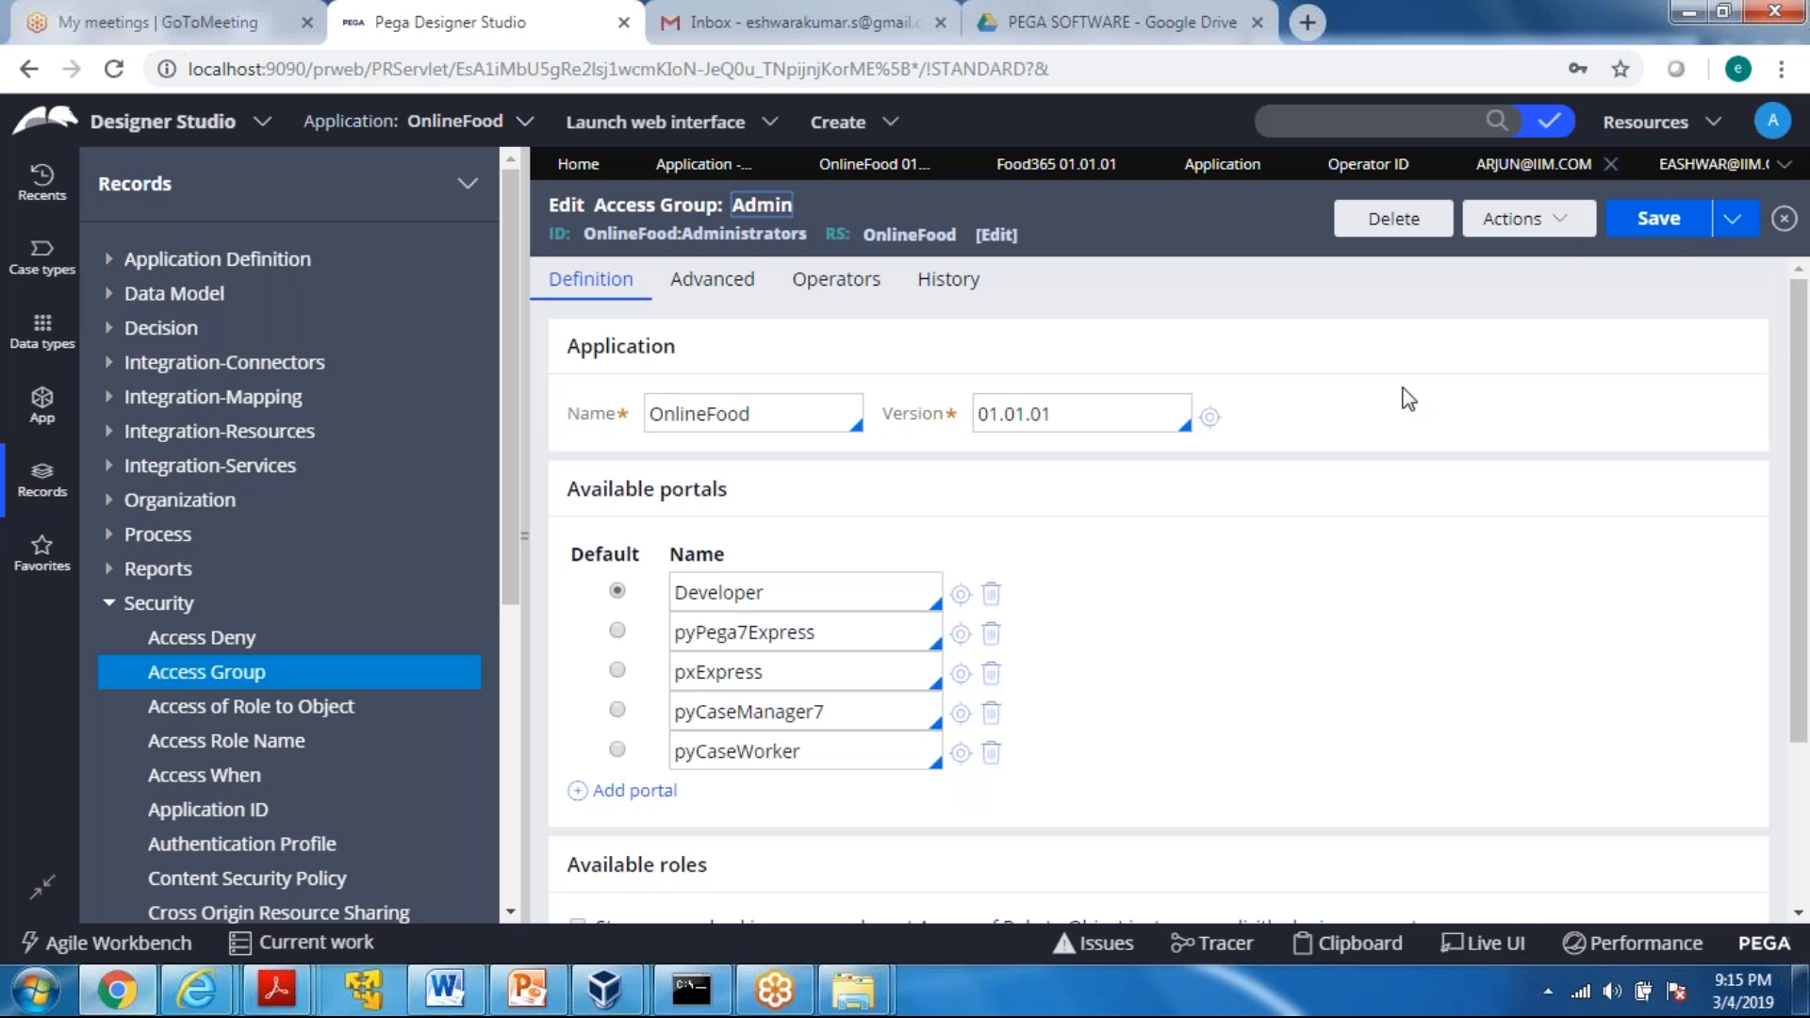
click(1534, 164)
click(1698, 166)
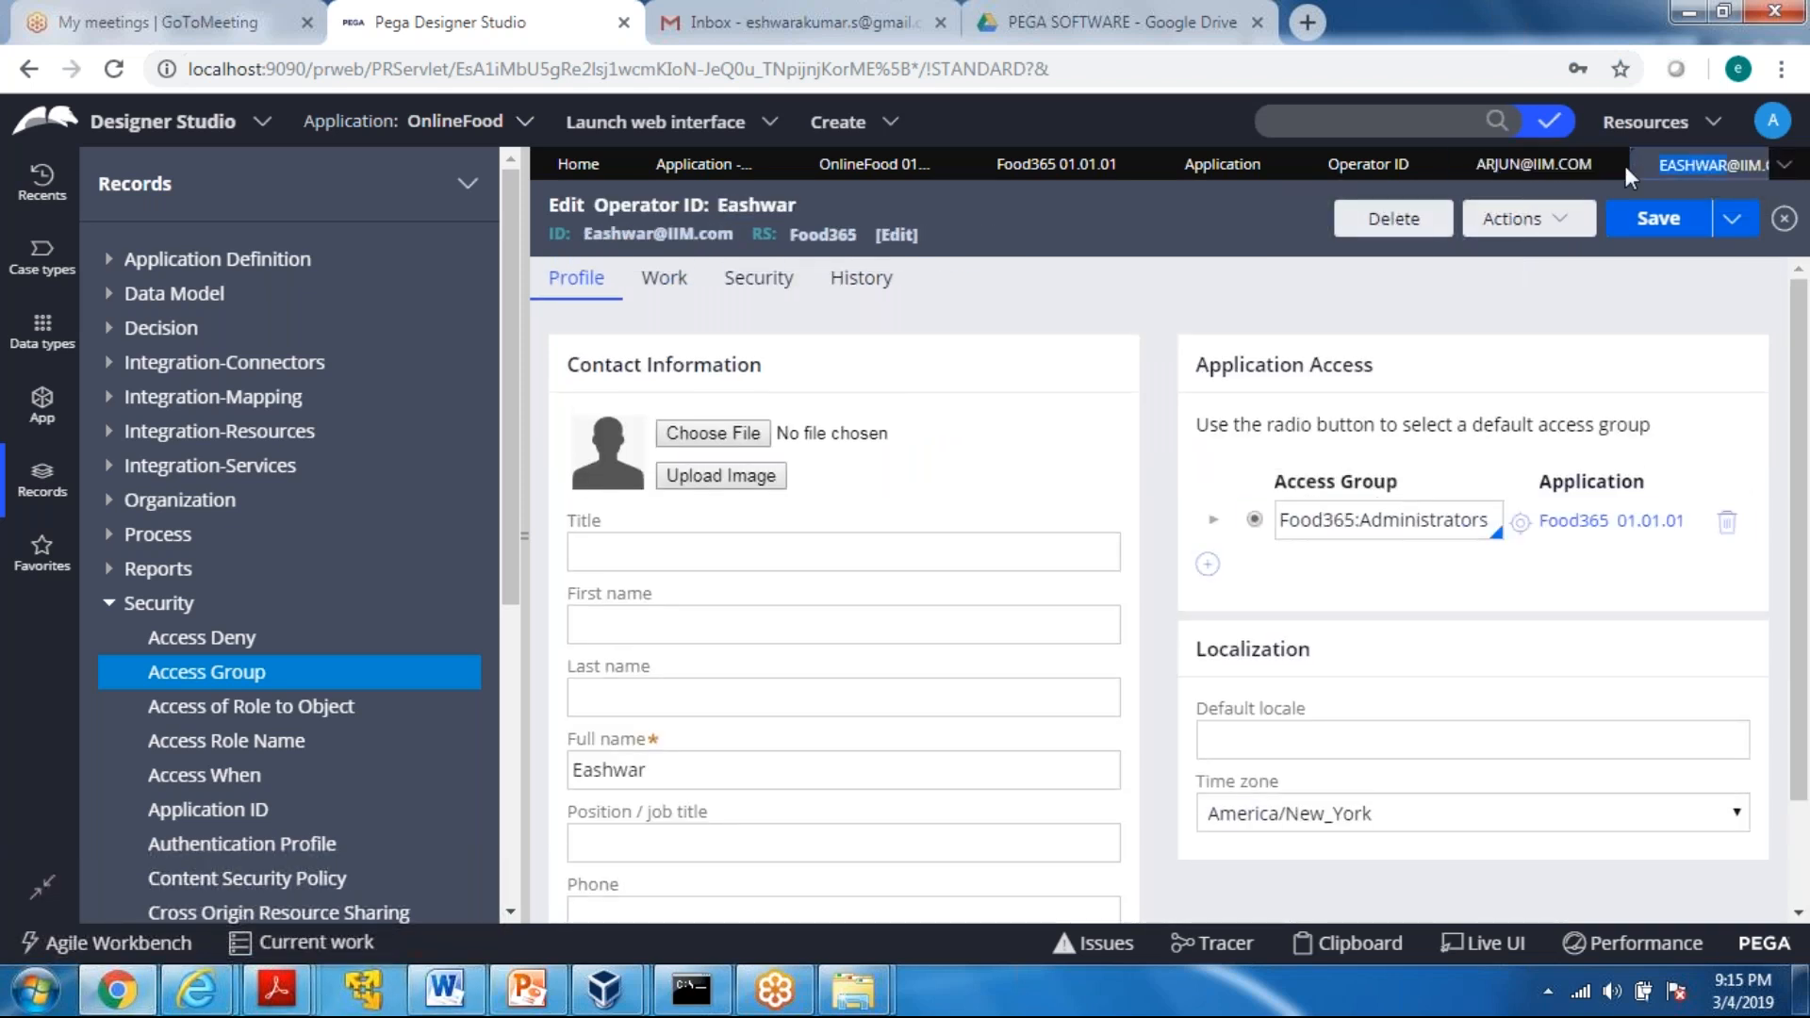
click(1581, 165)
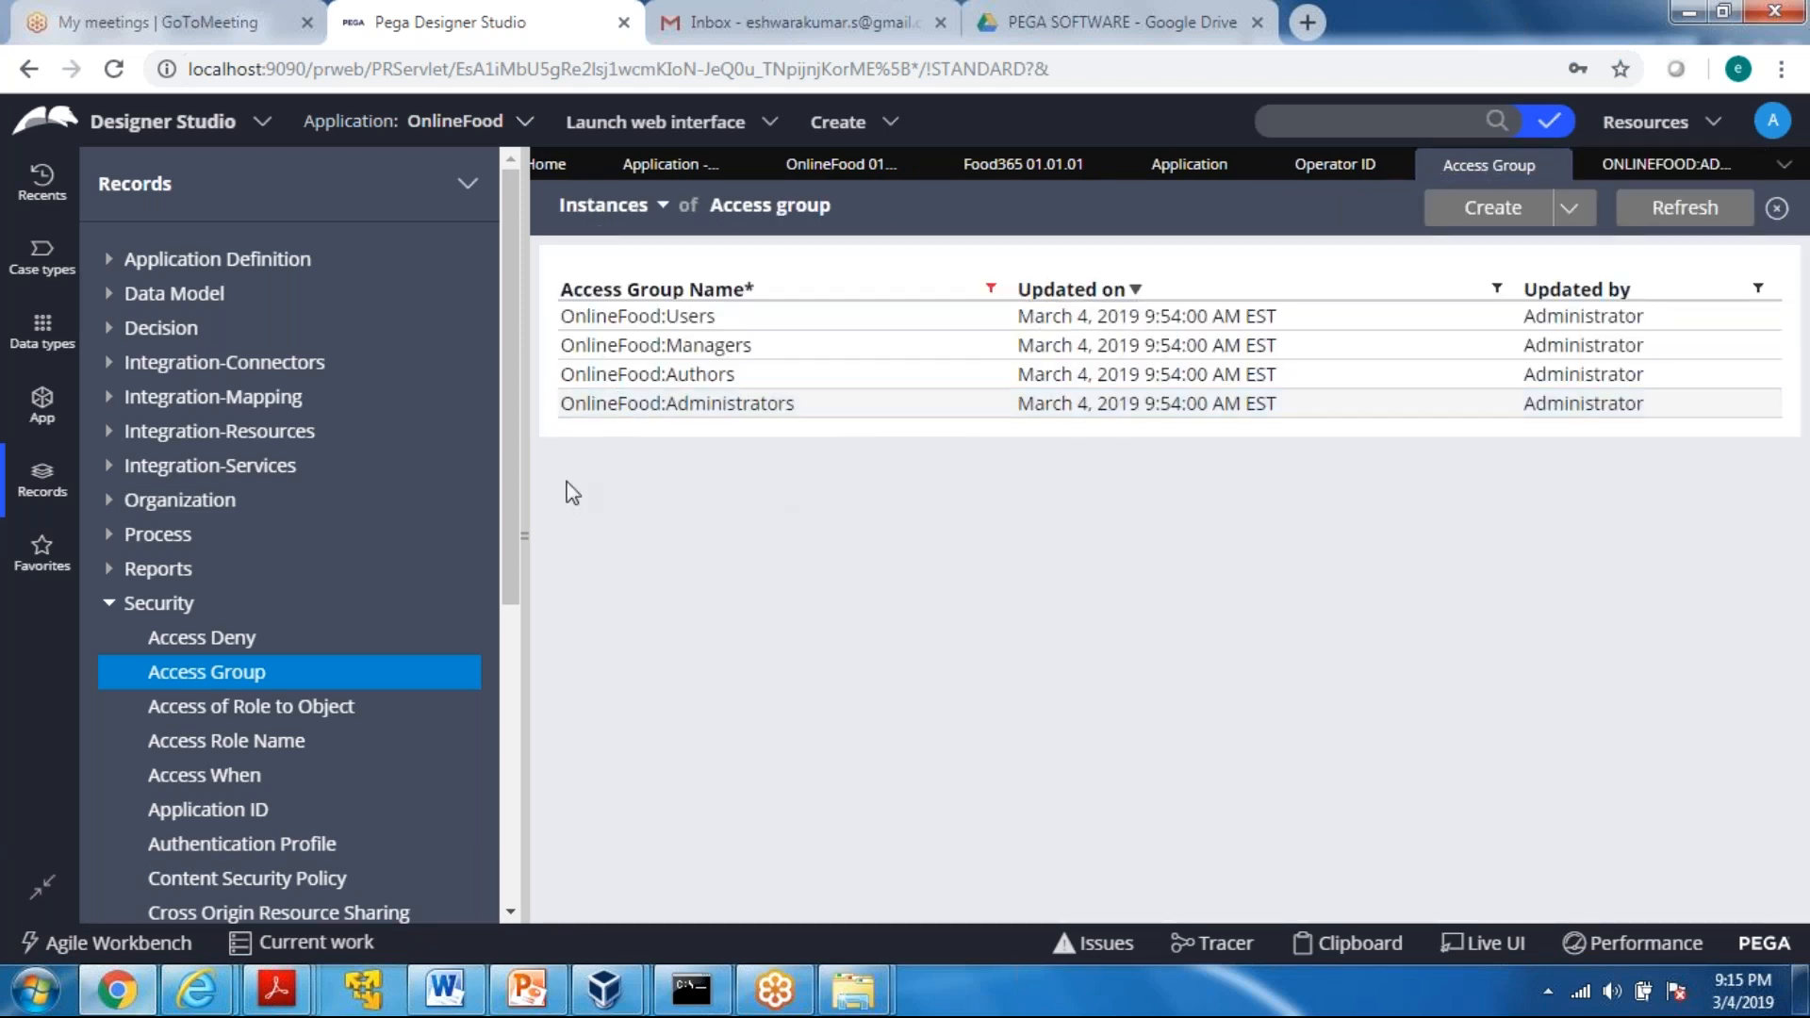
drag(545, 407, 816, 422)
click(669, 446)
Return to the Operator ID instances under Organization, check their Access group column, and open a blank form for creating an operator
click(109, 603)
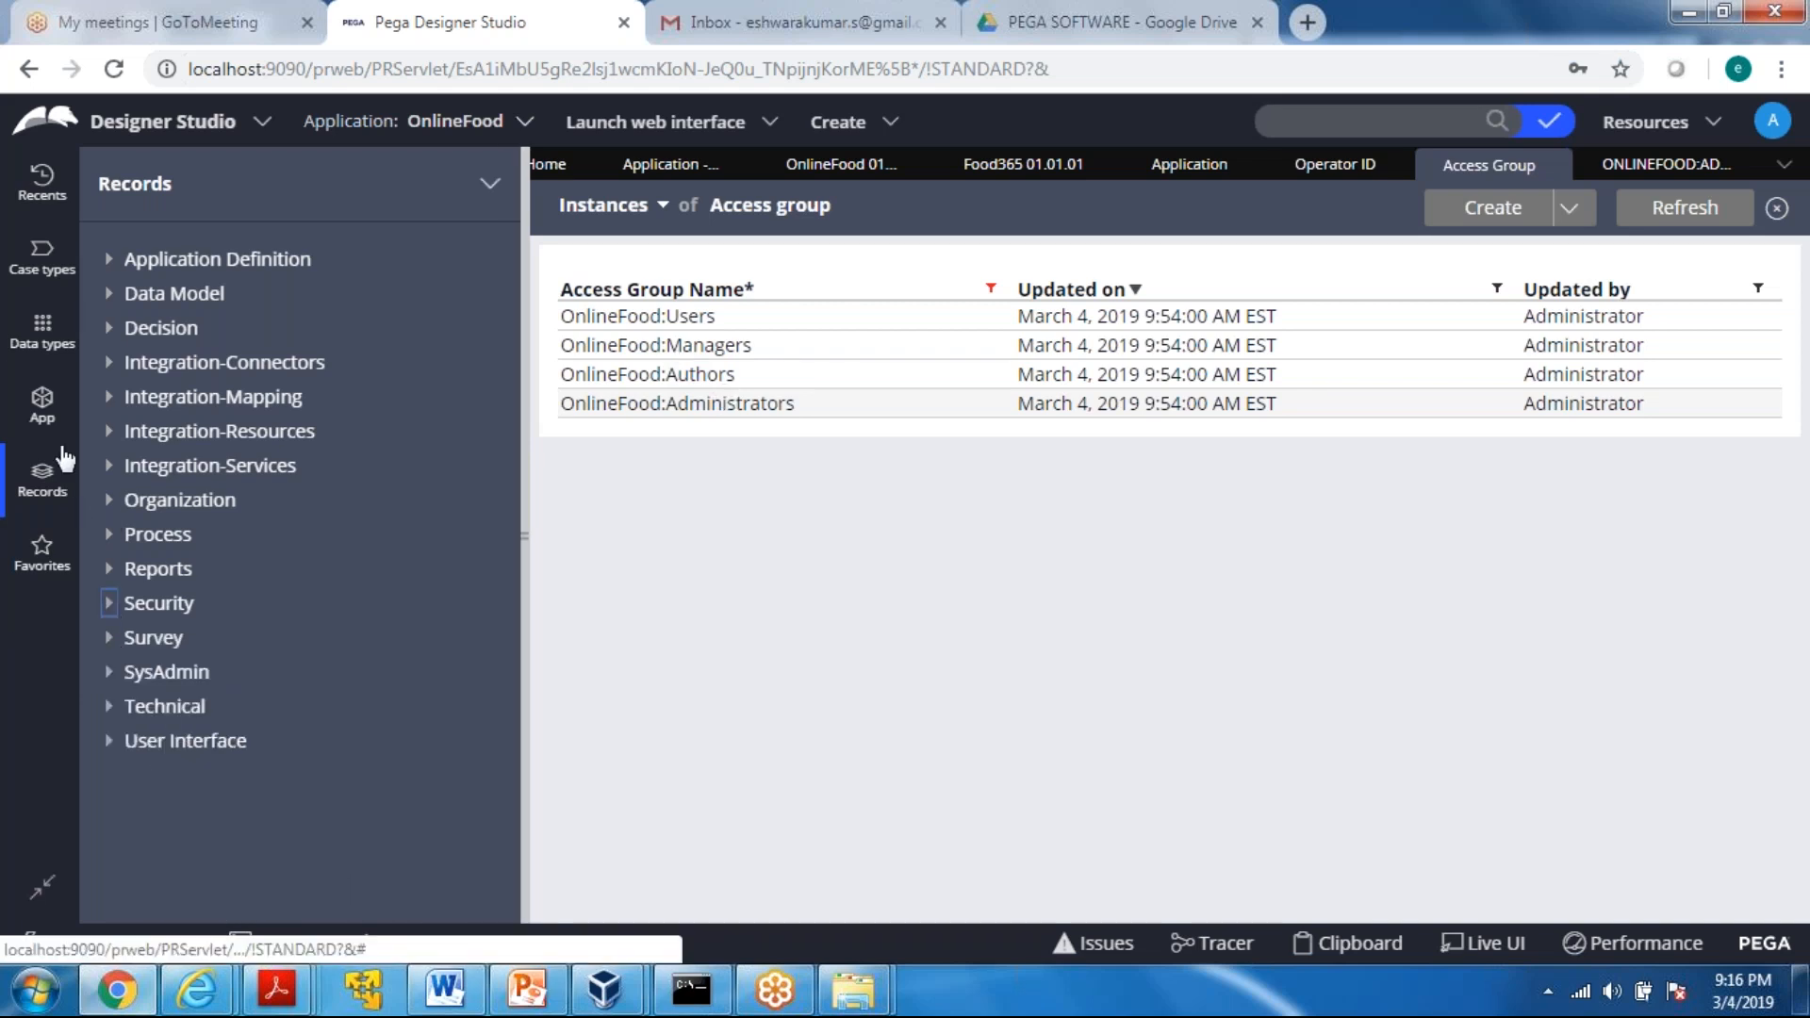
click(109, 501)
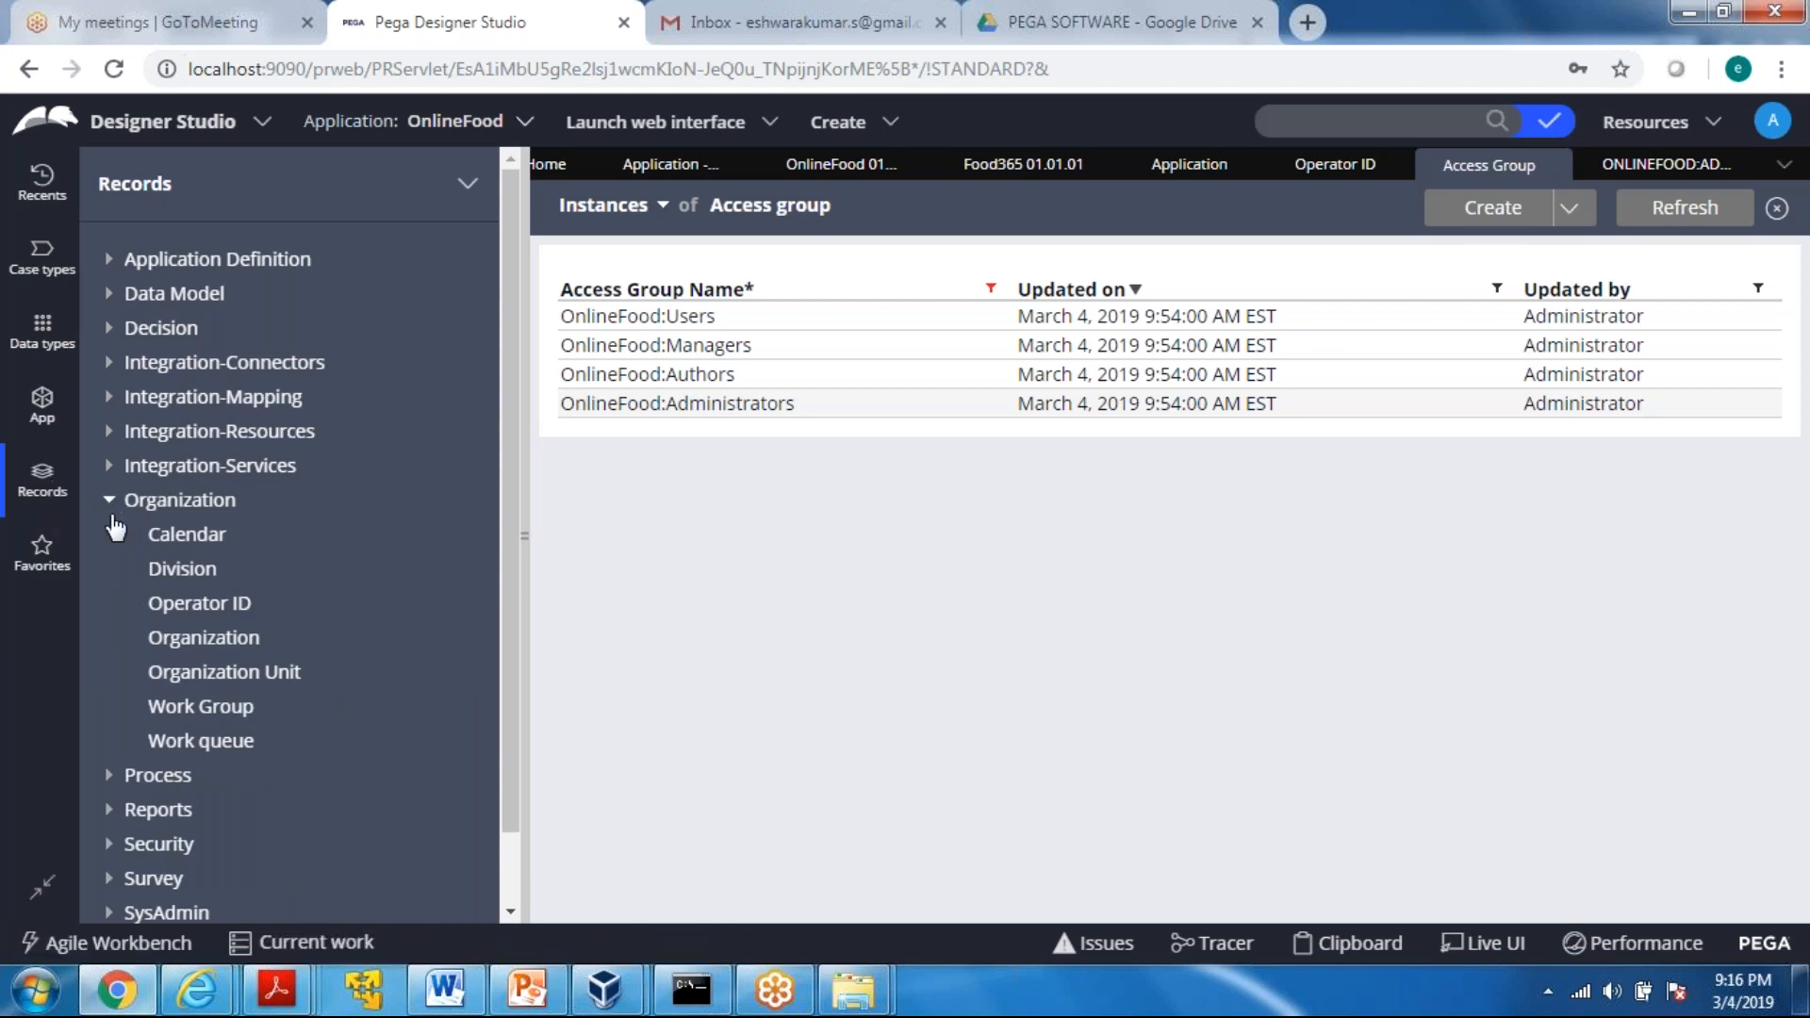
click(193, 603)
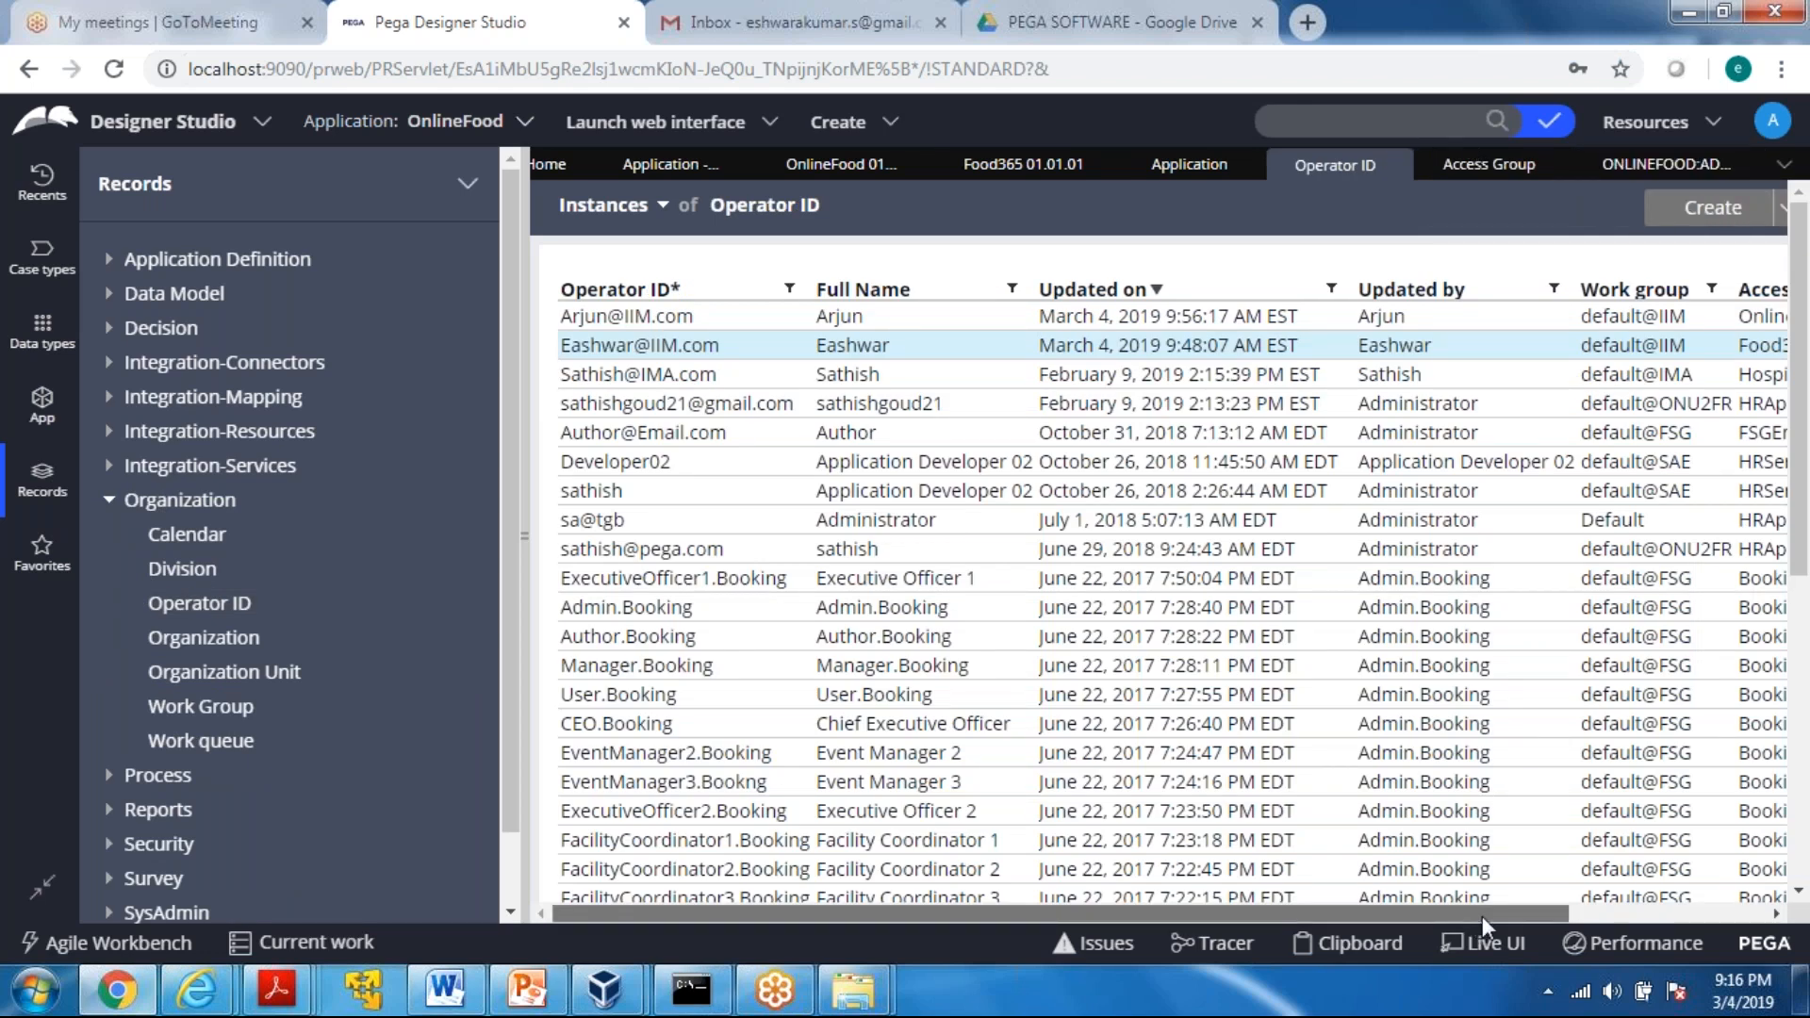
drag(1482, 914, 1737, 911)
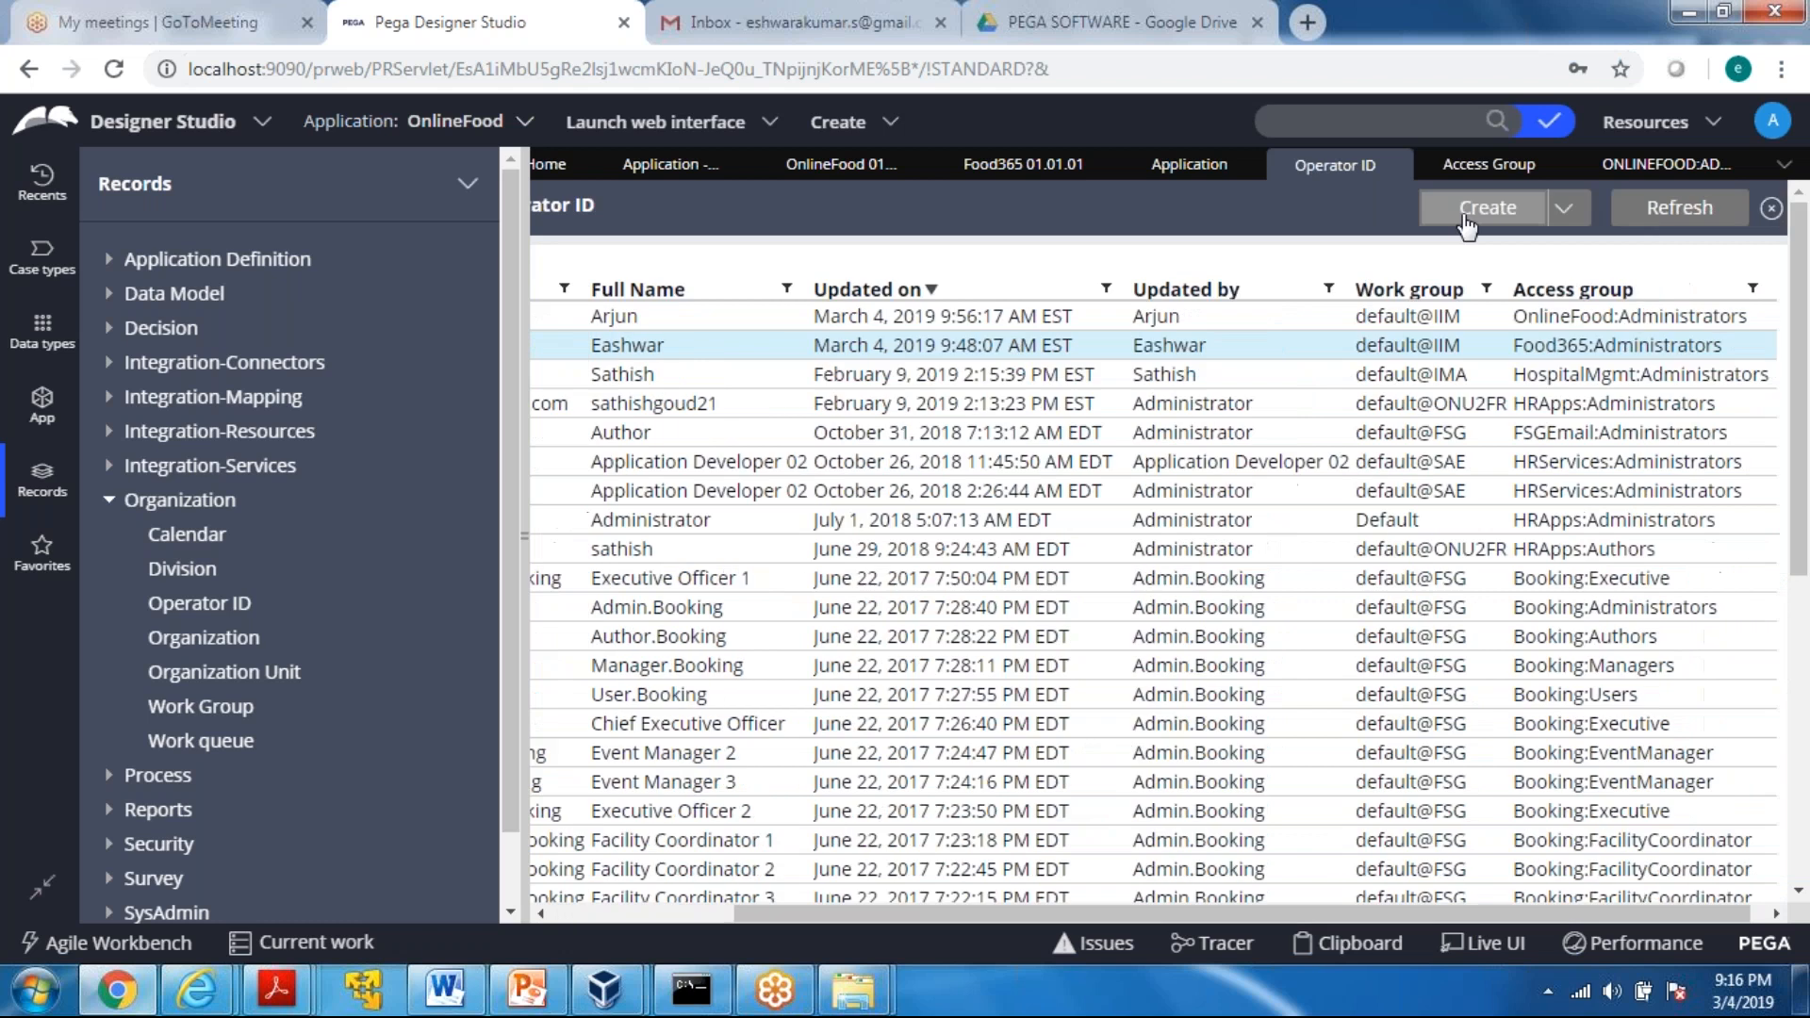
click(1468, 216)
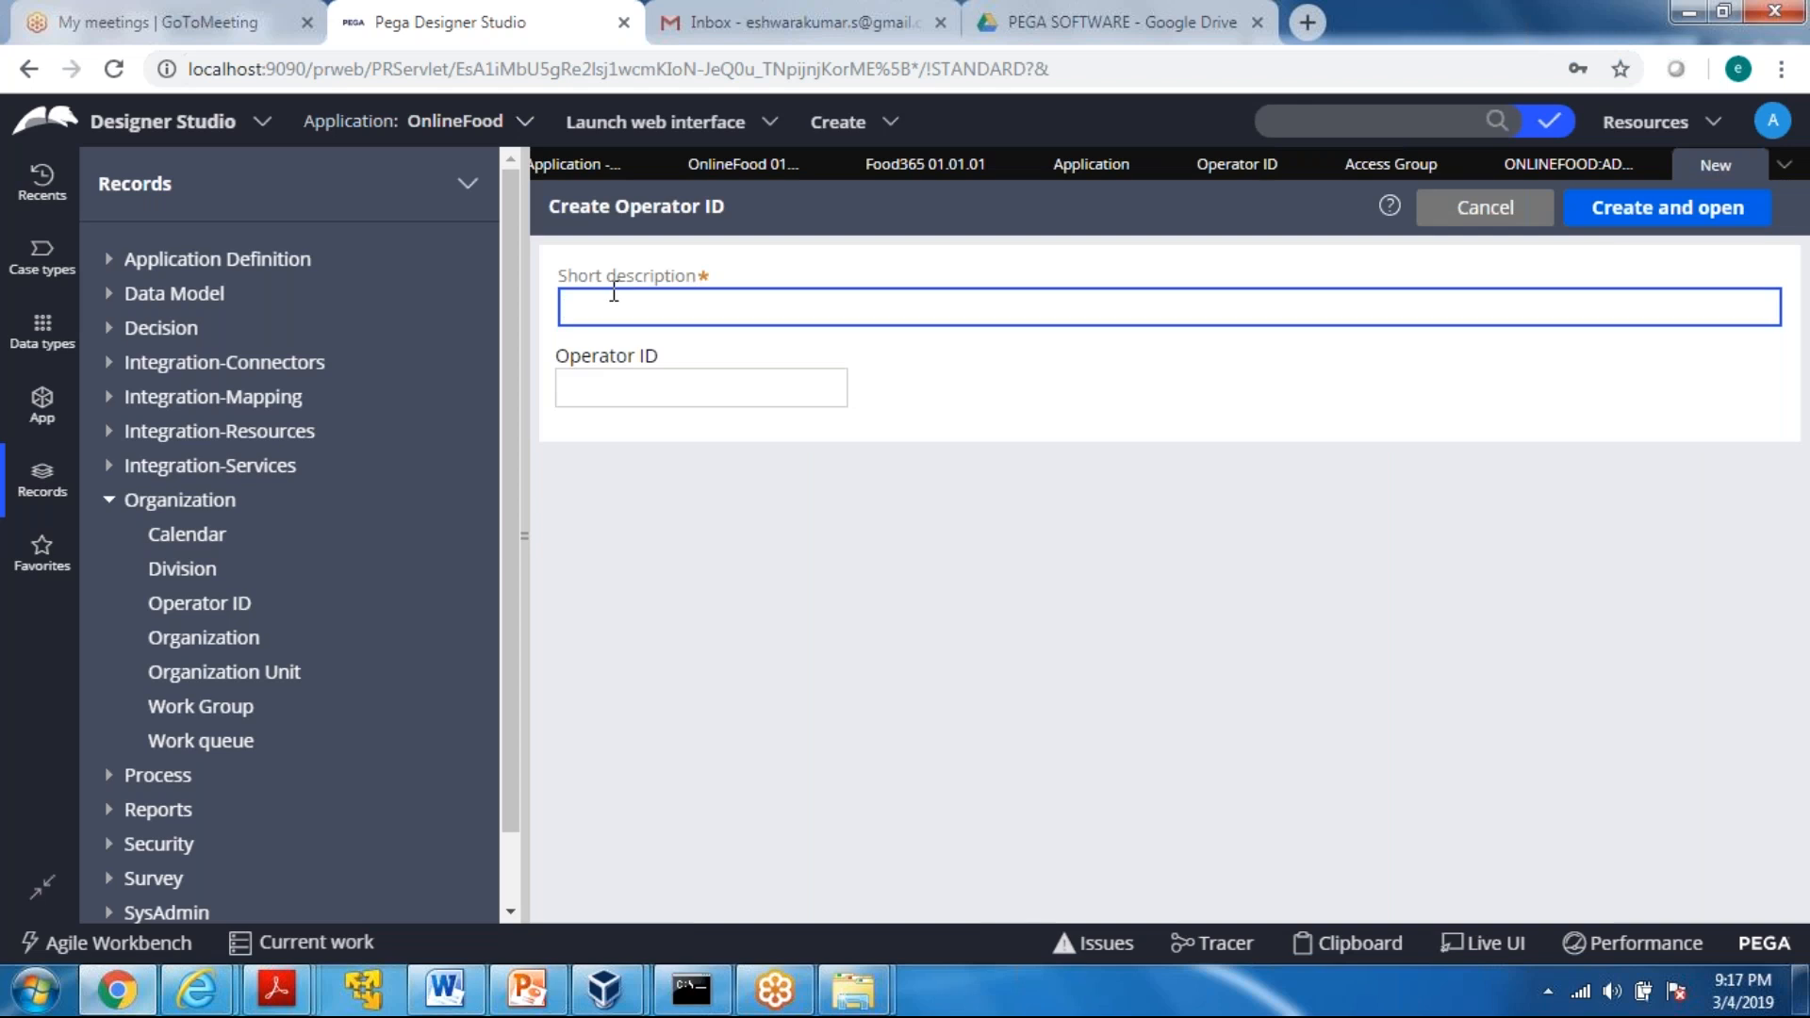
Create the operator record with short description "Customer" and an operator ID combining the person's name with ".OnlineFood"
text(Customer)
click(640, 392)
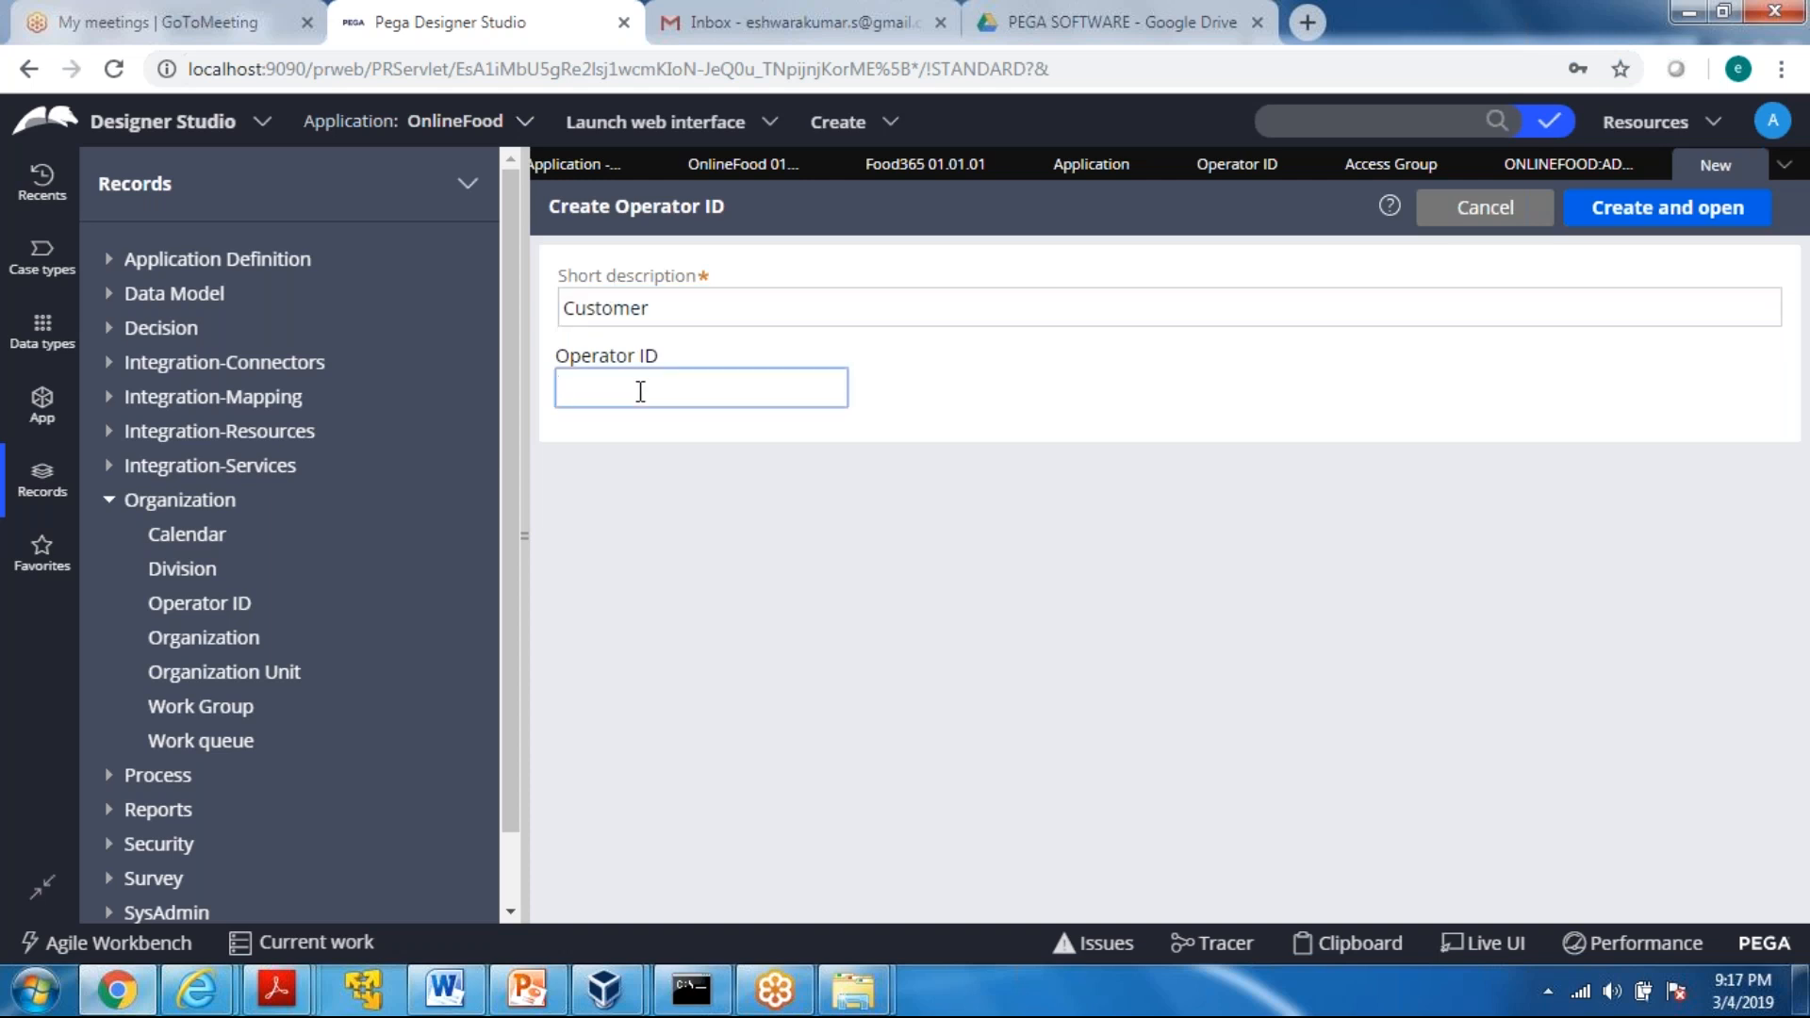
text(cus)
key(BackSpace)
key(BackSpace)
key(BackSpace)
text(Customer)
key(BackSpace)
key(BackSpace)
key(BackSpace)
key(BackSpace)
key(BackSpace)
key(BackSpace)
key(BackSpace)
key(BackSpace)
text(A)
text(nsari)
text(@)
key(BackSpace)
text(.OnlineFood)
key(Tab)
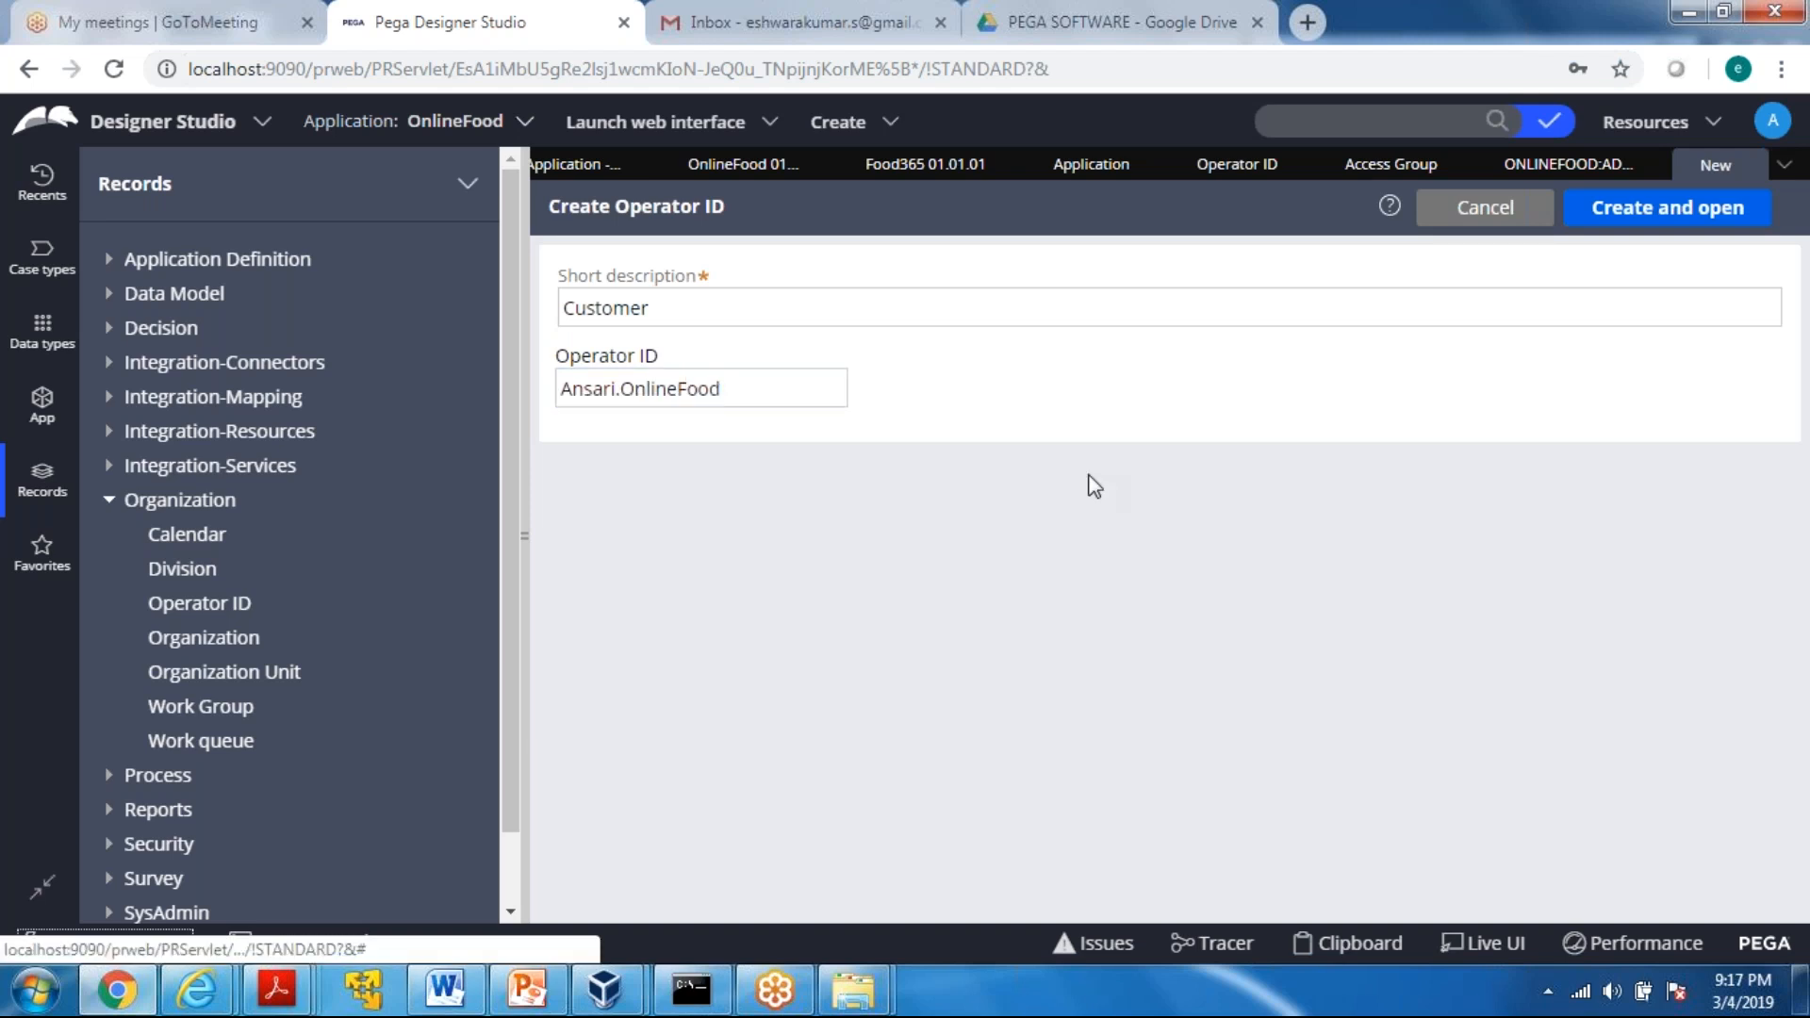
click(1632, 231)
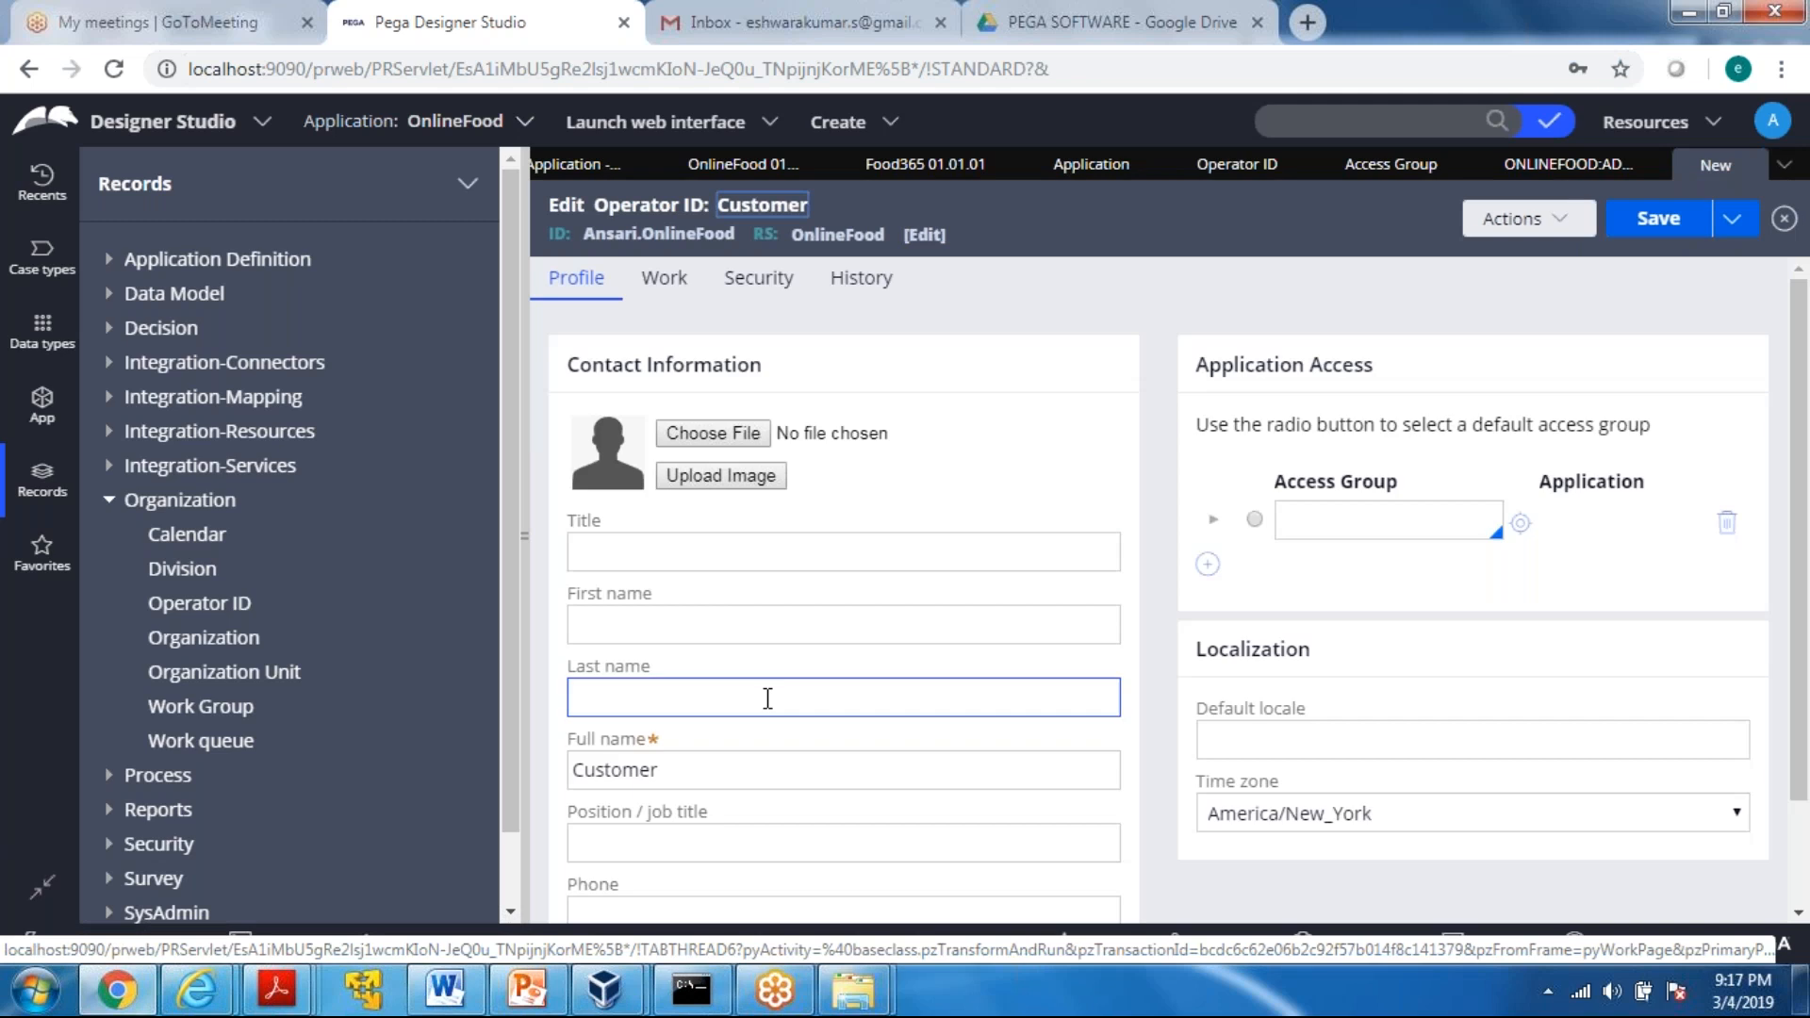
Fill in the operator's contact information with the title "Mr" and the person's first and last names
click(685, 550)
text(Mr)
key(Tab)
text(Ansalr)
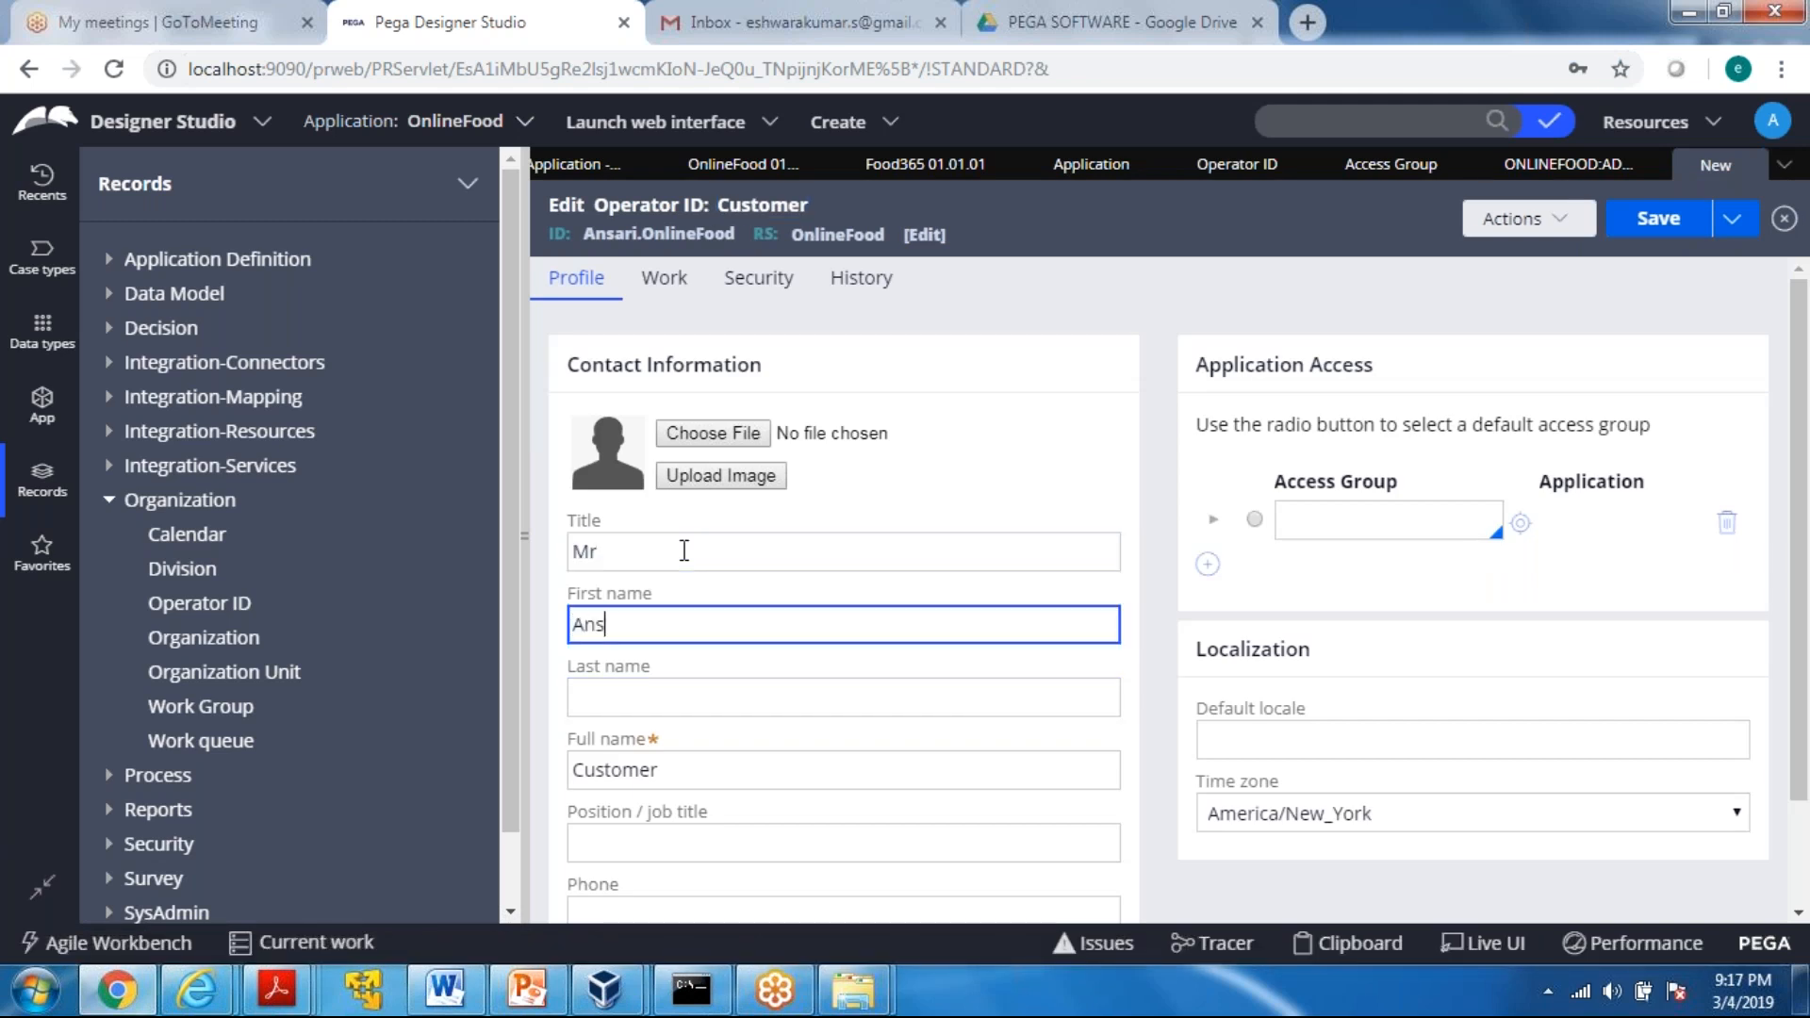
key(BackSpace)
key(BackSpace)
text(ri)
key(Tab)
text(Mog)
key(BackSpace)
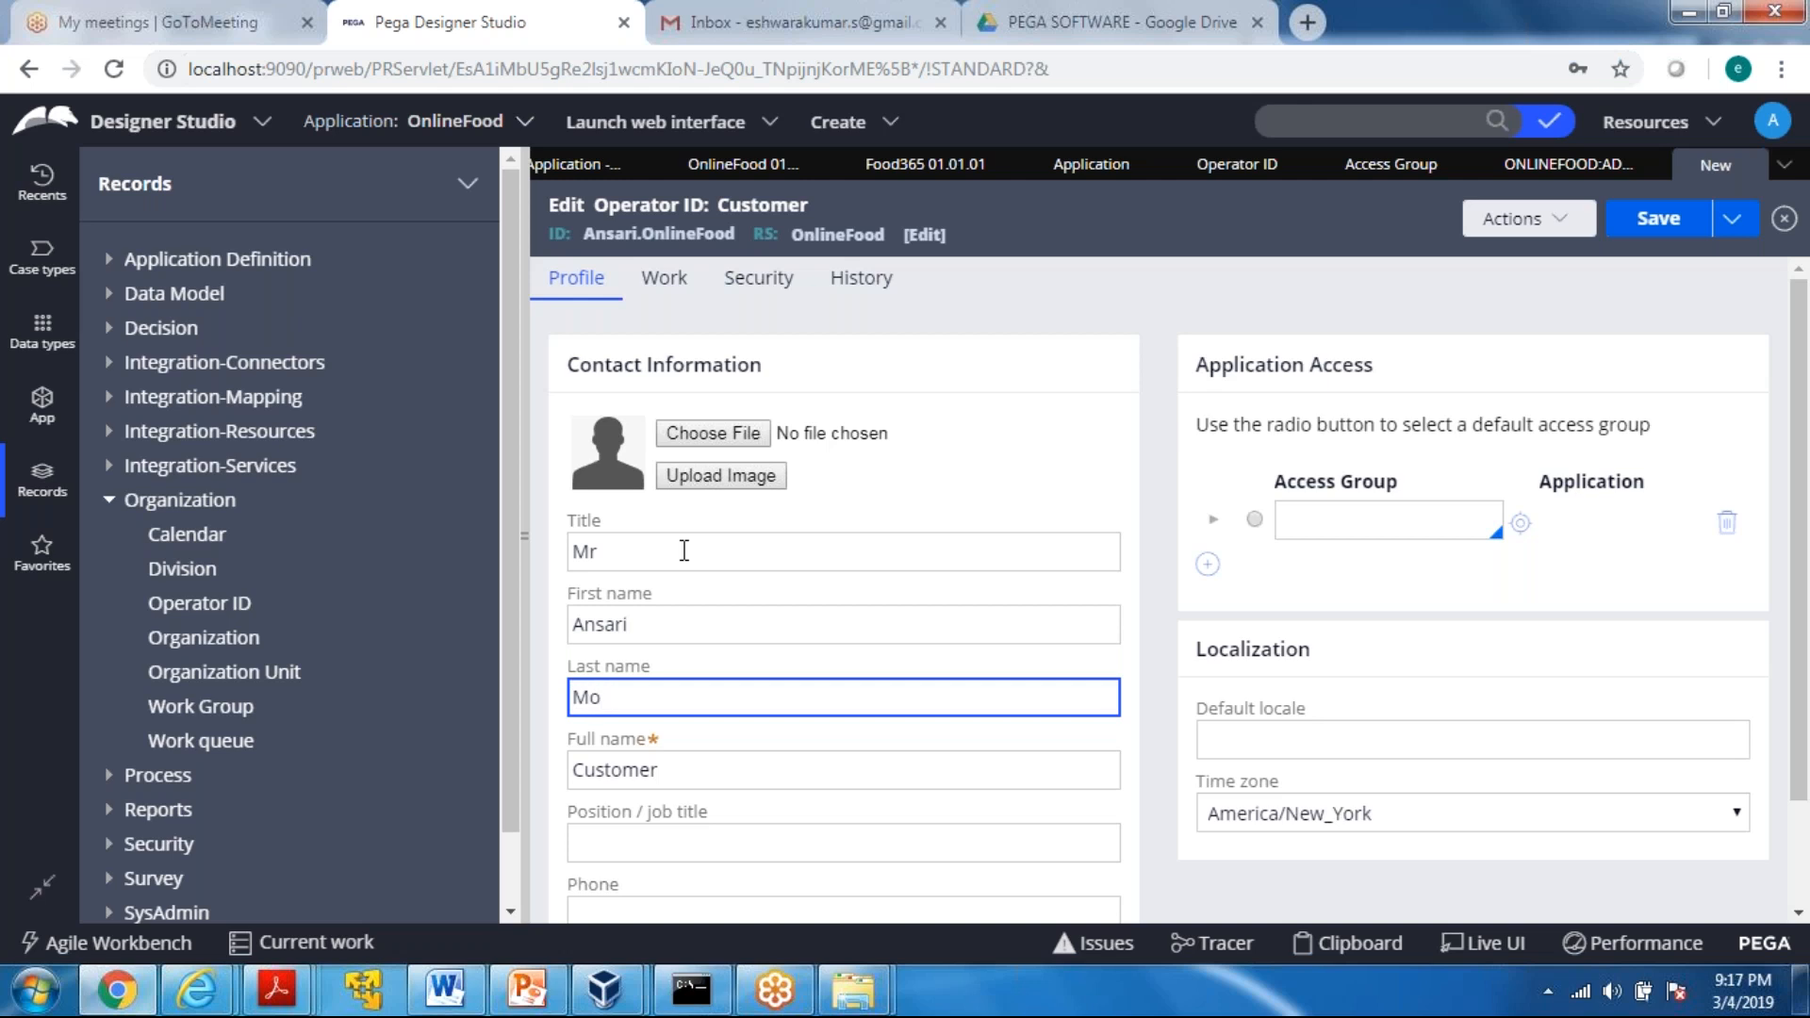
text(hma)
key(BackSpace)
key(BackSpace)
key(BackSpace)
Replace the operator's full name "Customer" with the person's first and last name
key(BackSpace)
text(d)
click(676, 763)
key(BackSpace)
key(BackSpace)
key(BackSpace)
key(BackSpace)
key(BackSpace)
key(BackSpace)
key(BackSpace)
key(BackSpace)
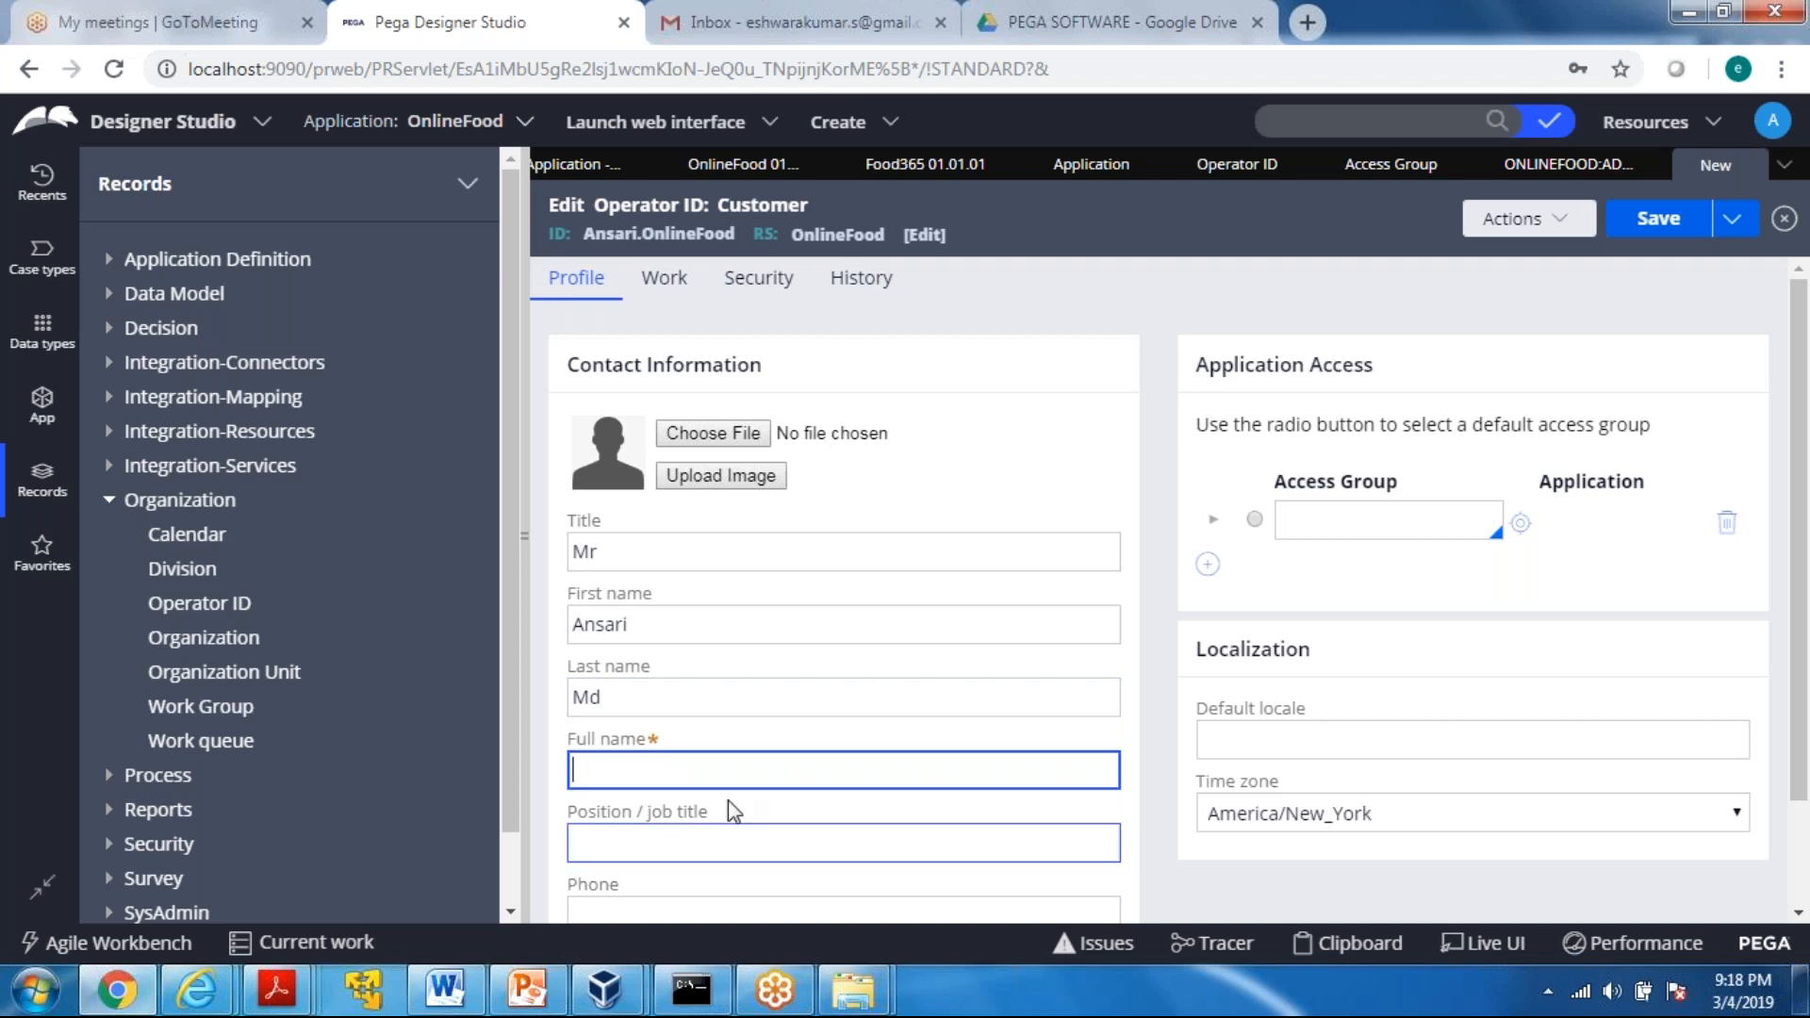
click(709, 702)
key(Tab)
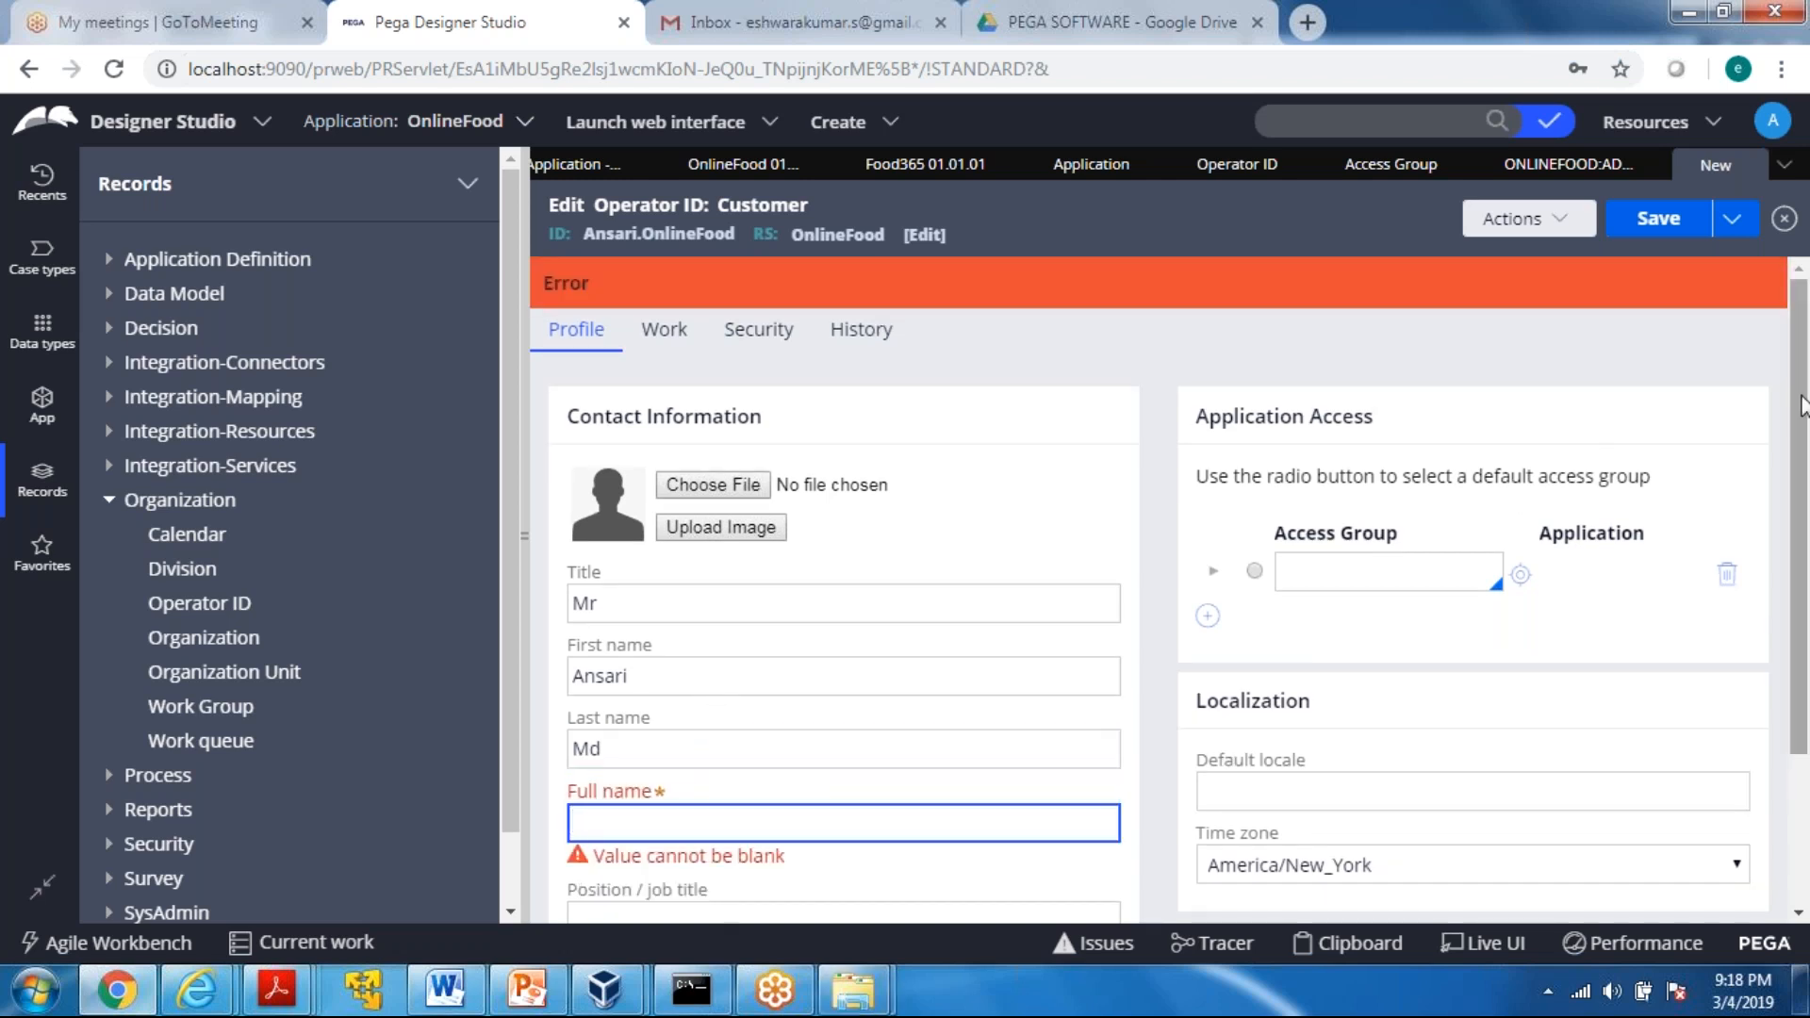
scroll(1803, 469, down, 3)
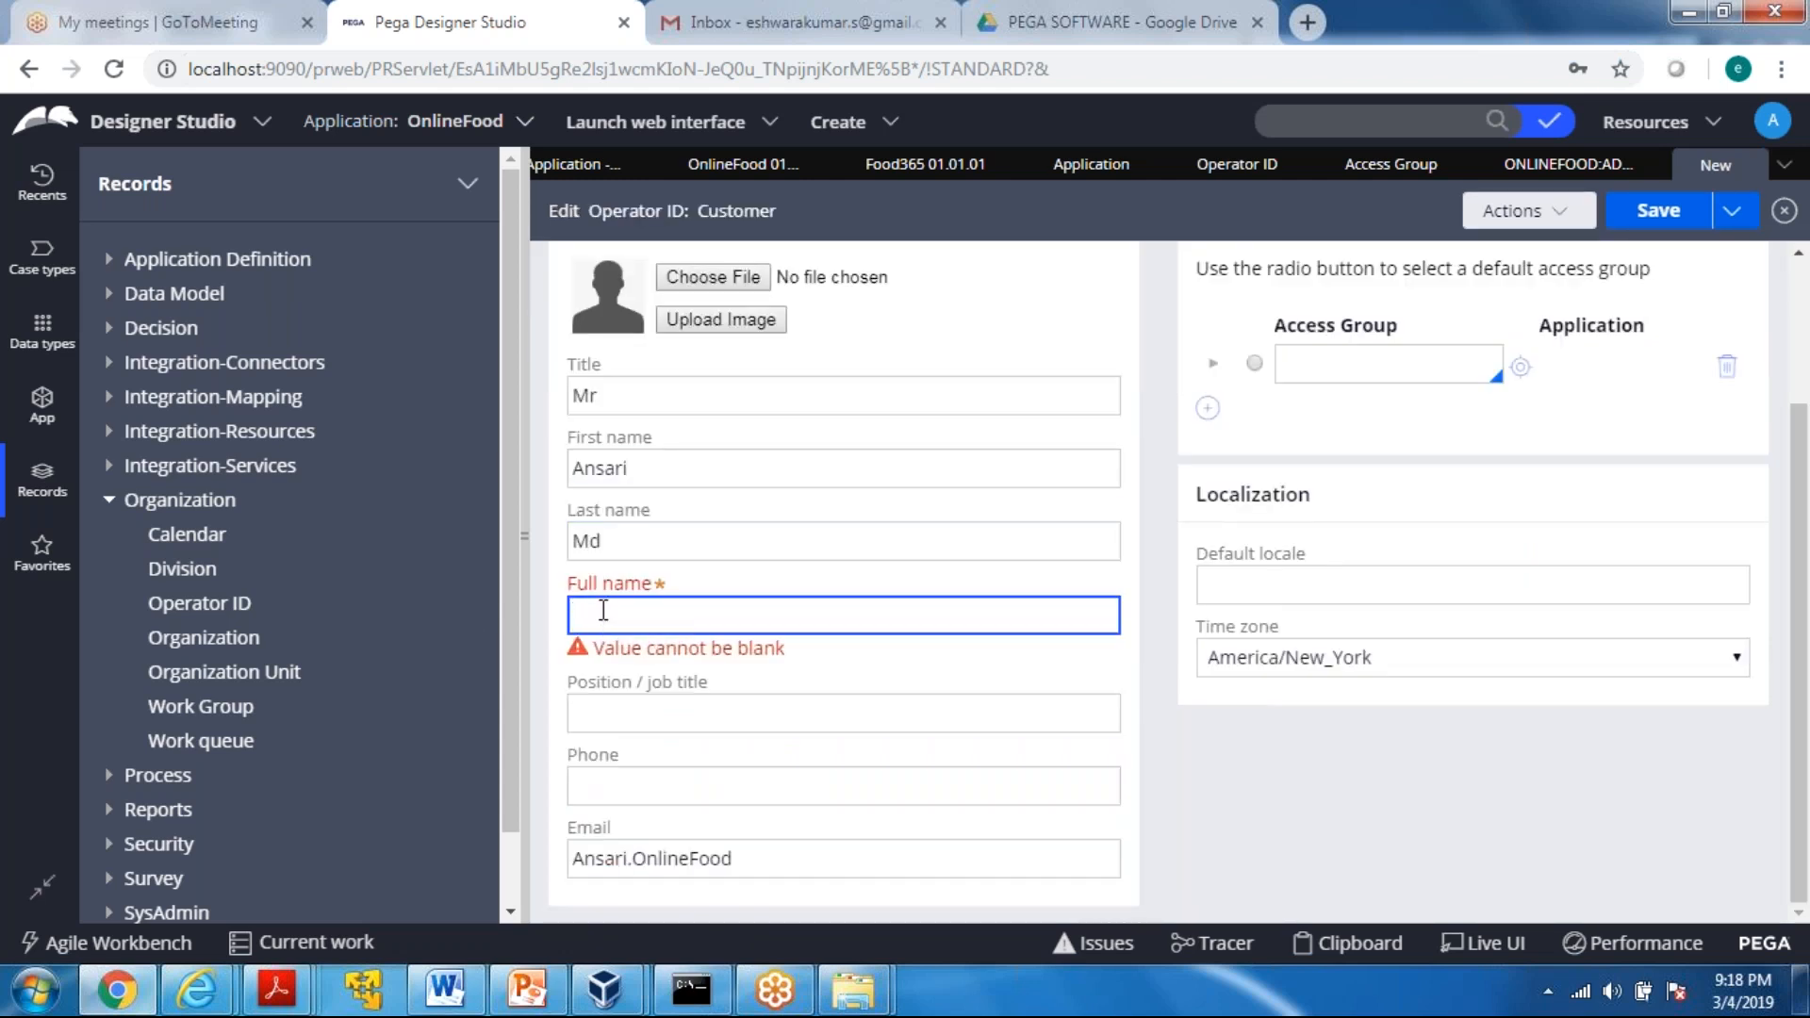
click(603, 726)
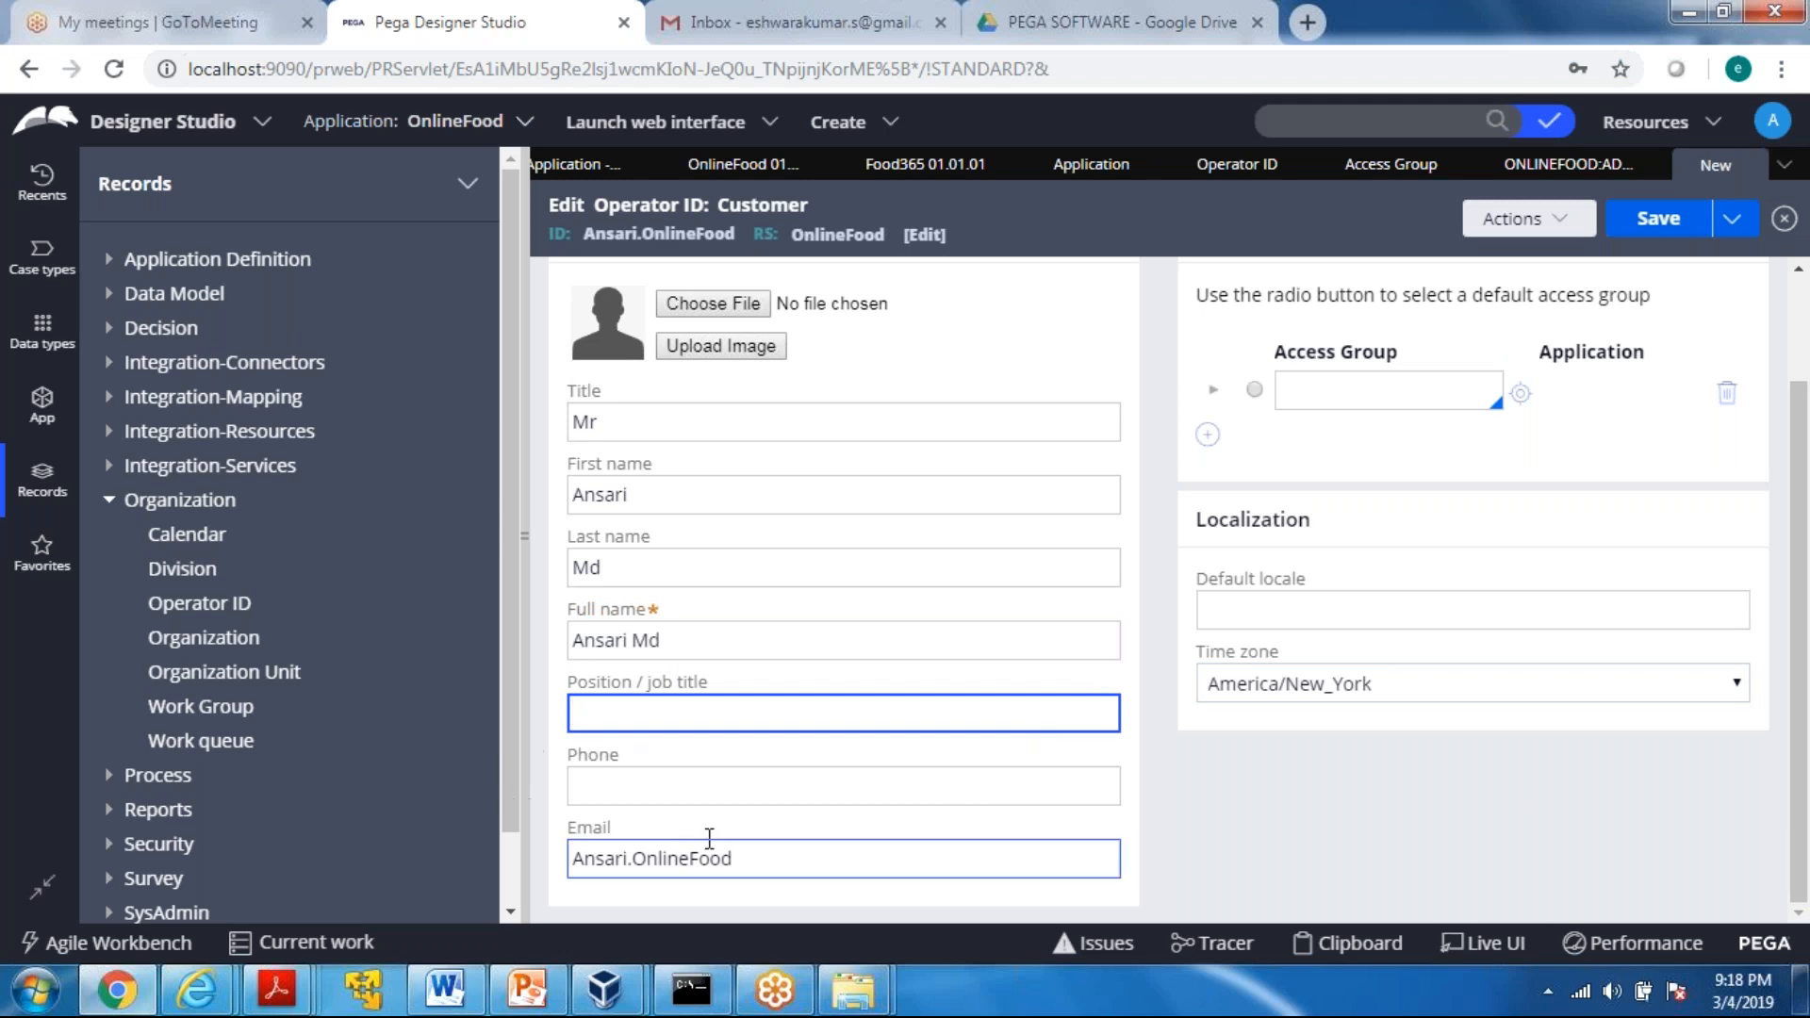
click(750, 855)
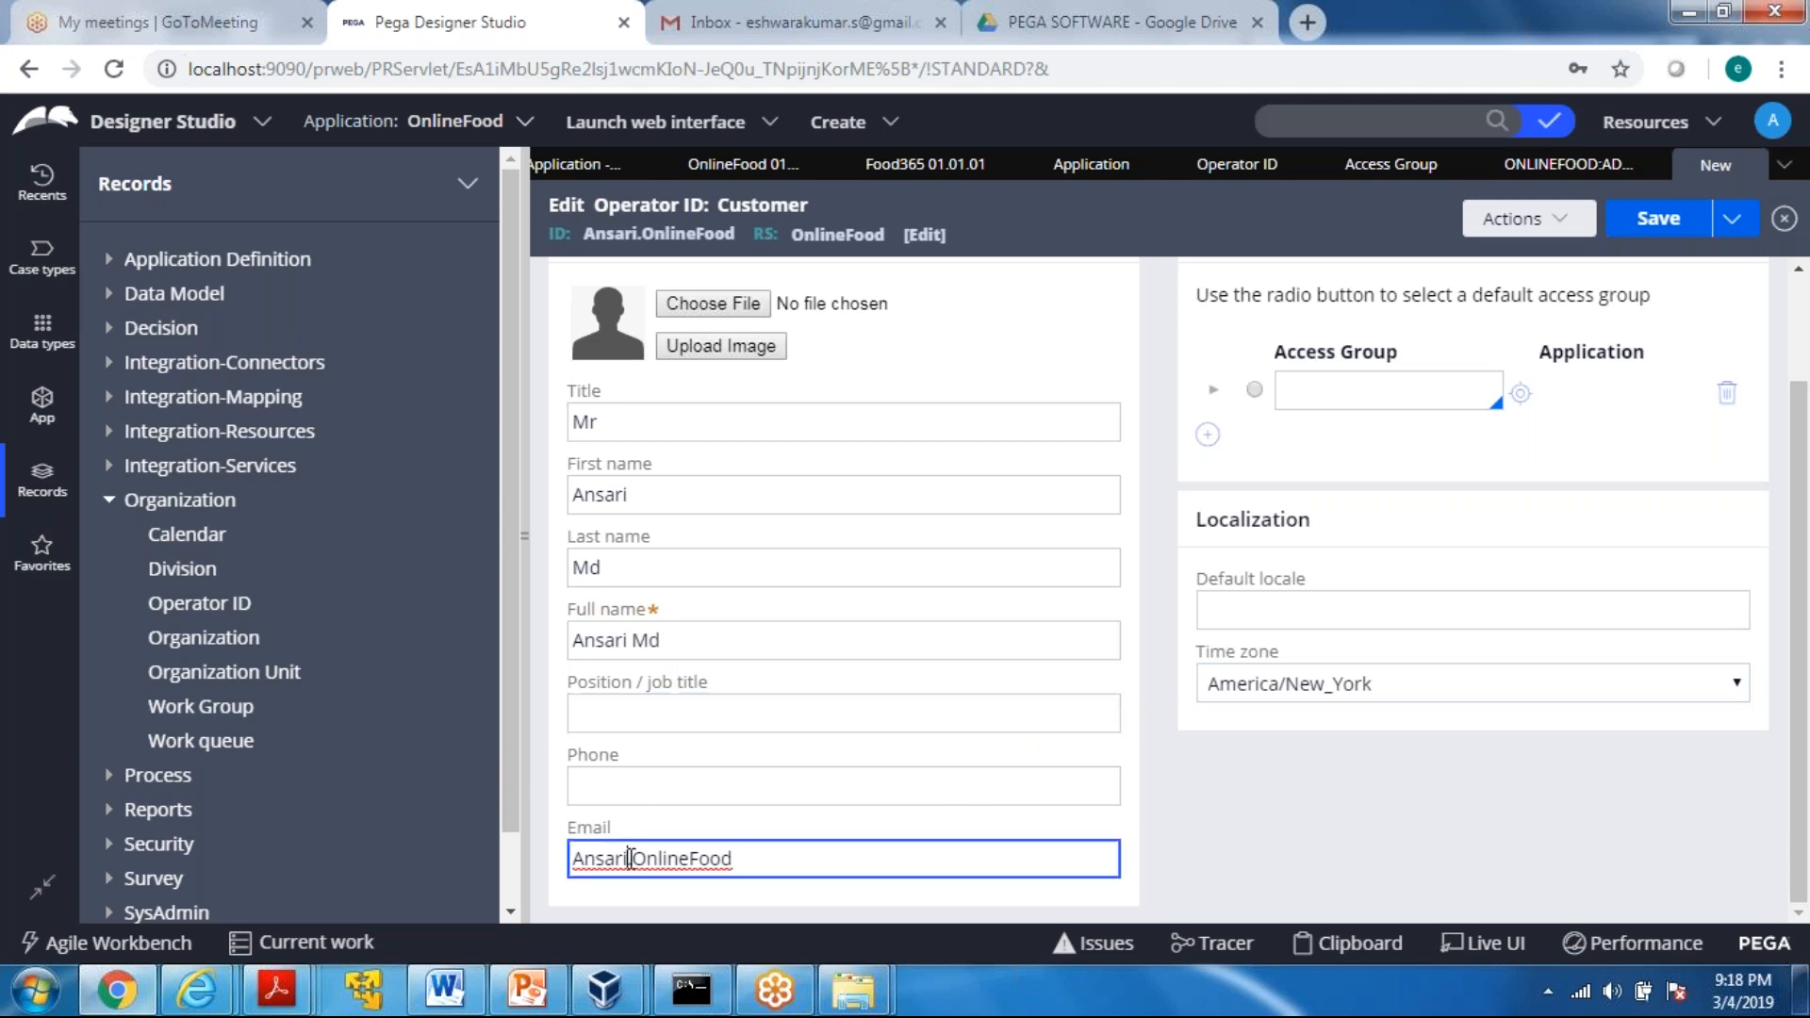
text(@gmail.com)
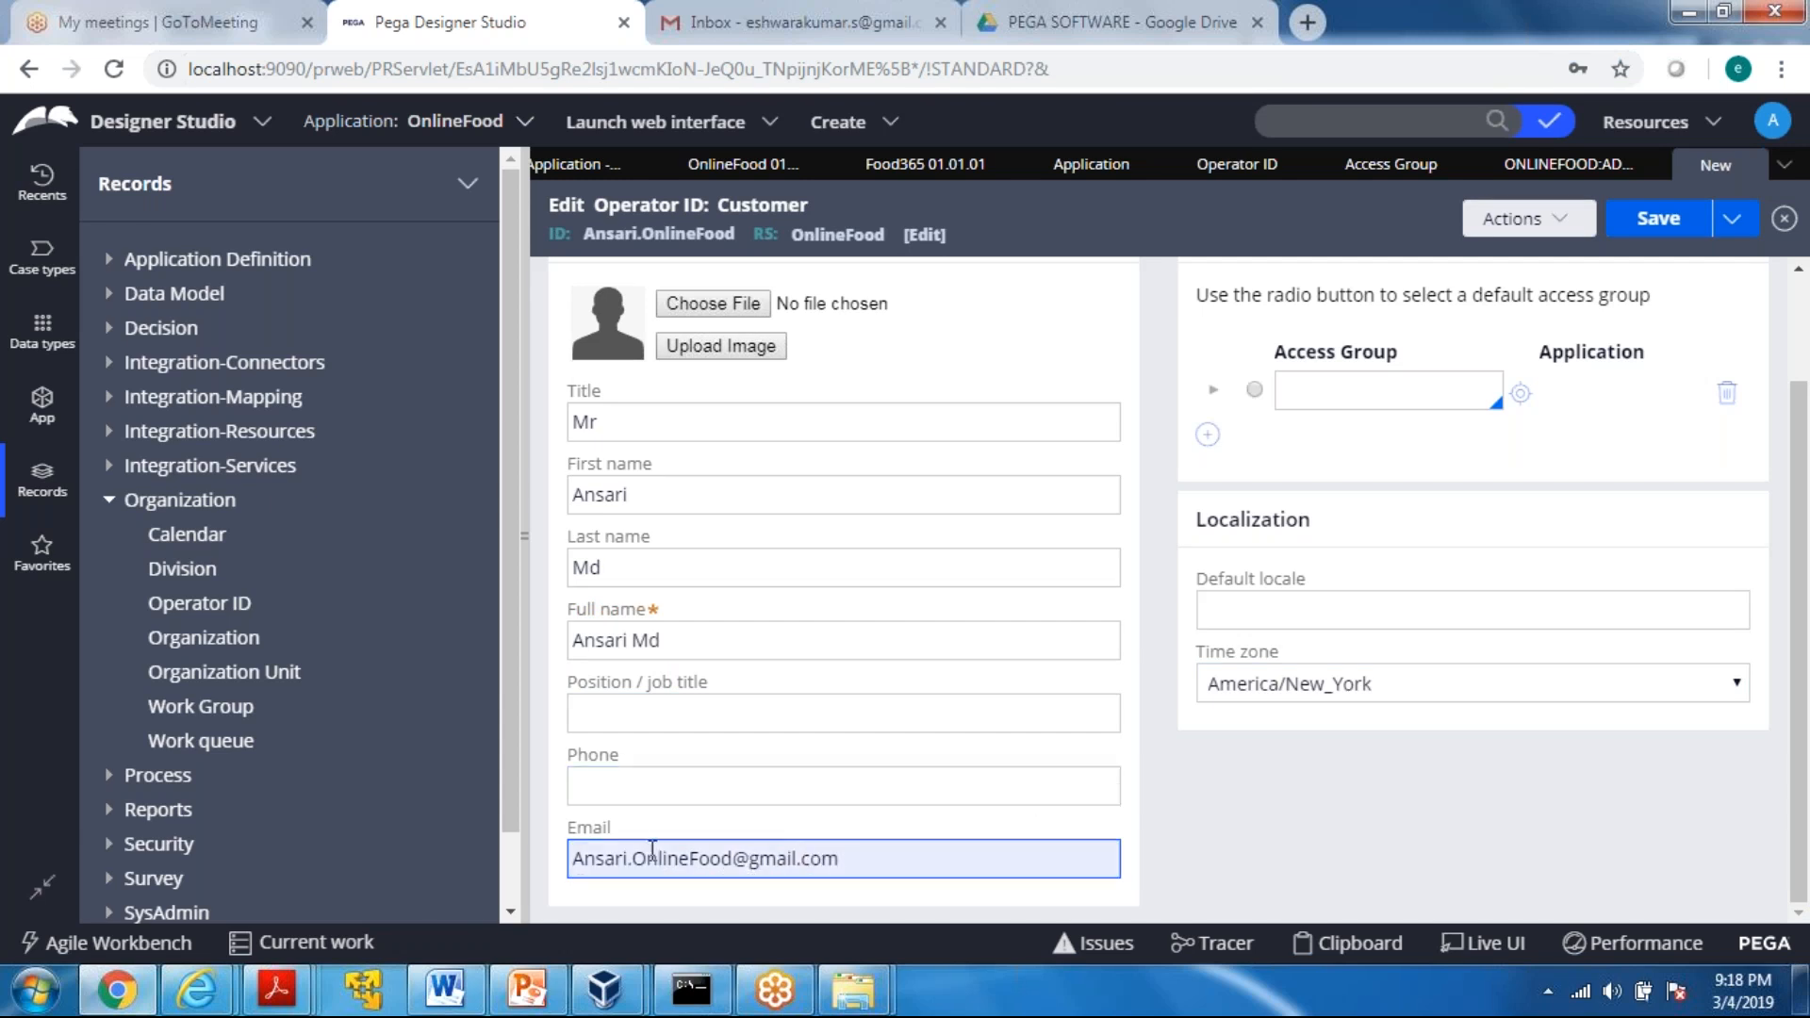
click(1216, 868)
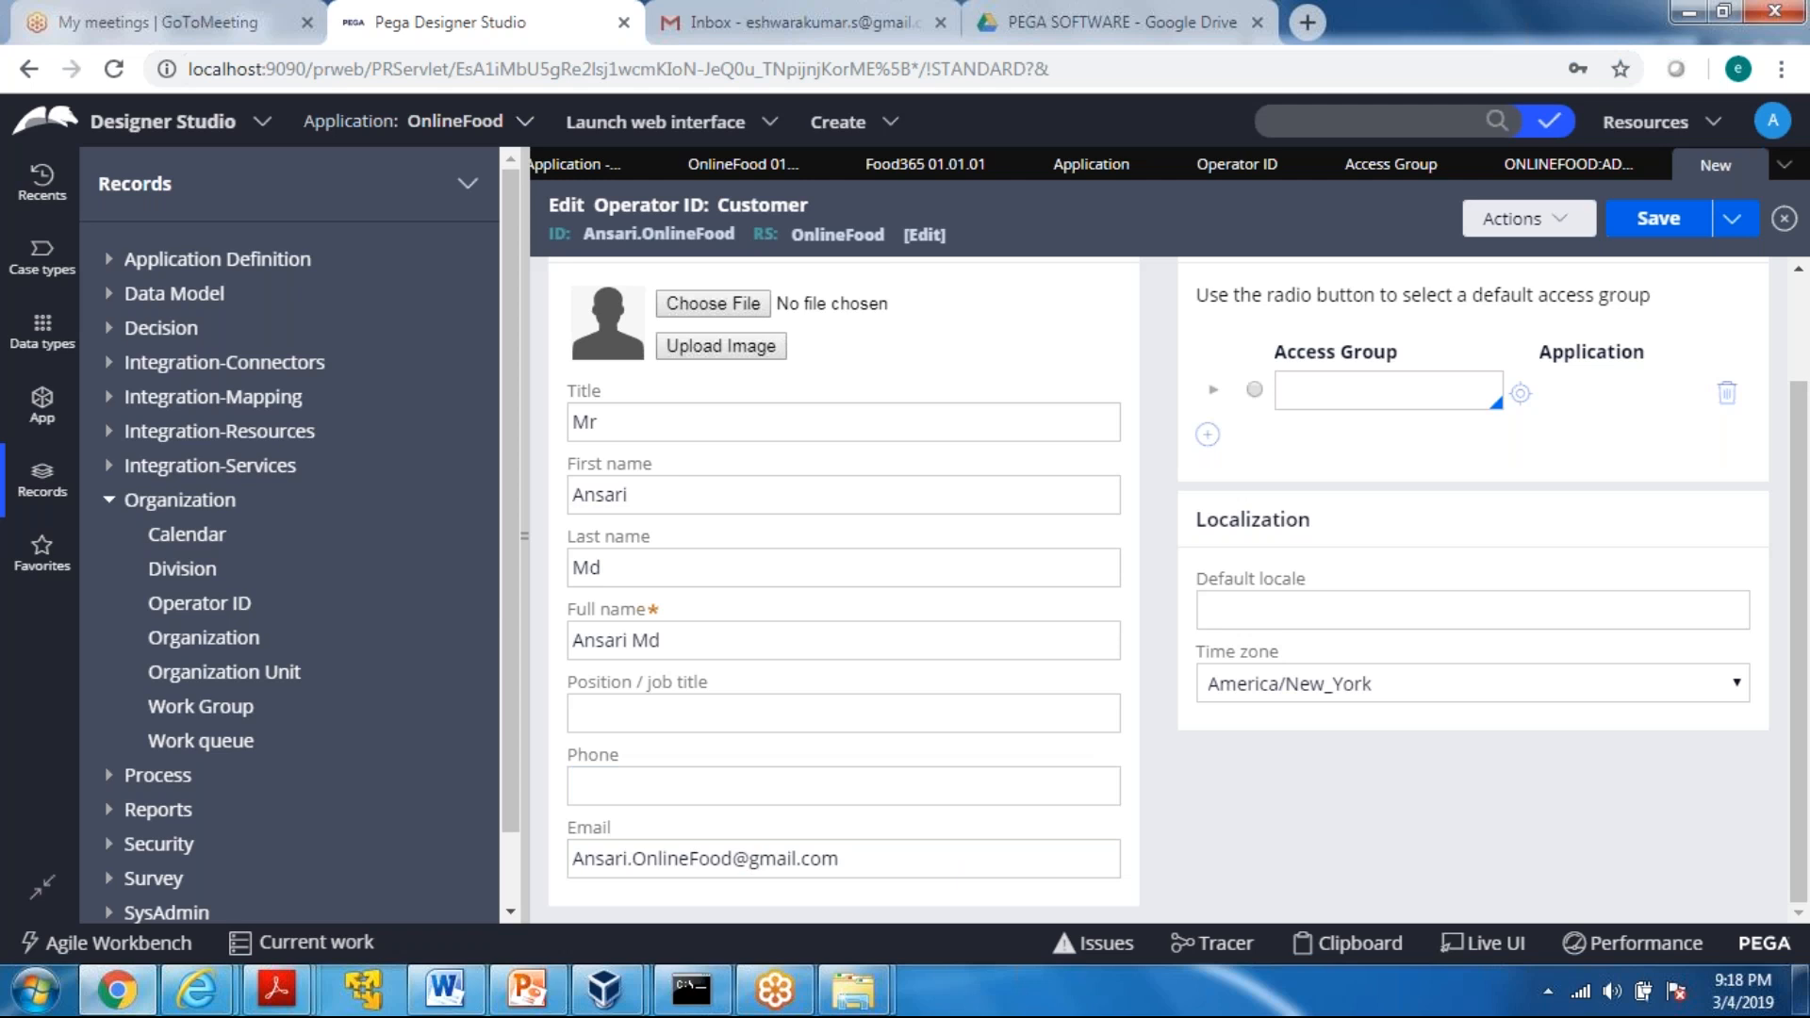
Assign the Food365:Users access group to the operator, make it the default, and save the record
click(1338, 395)
click(1317, 387)
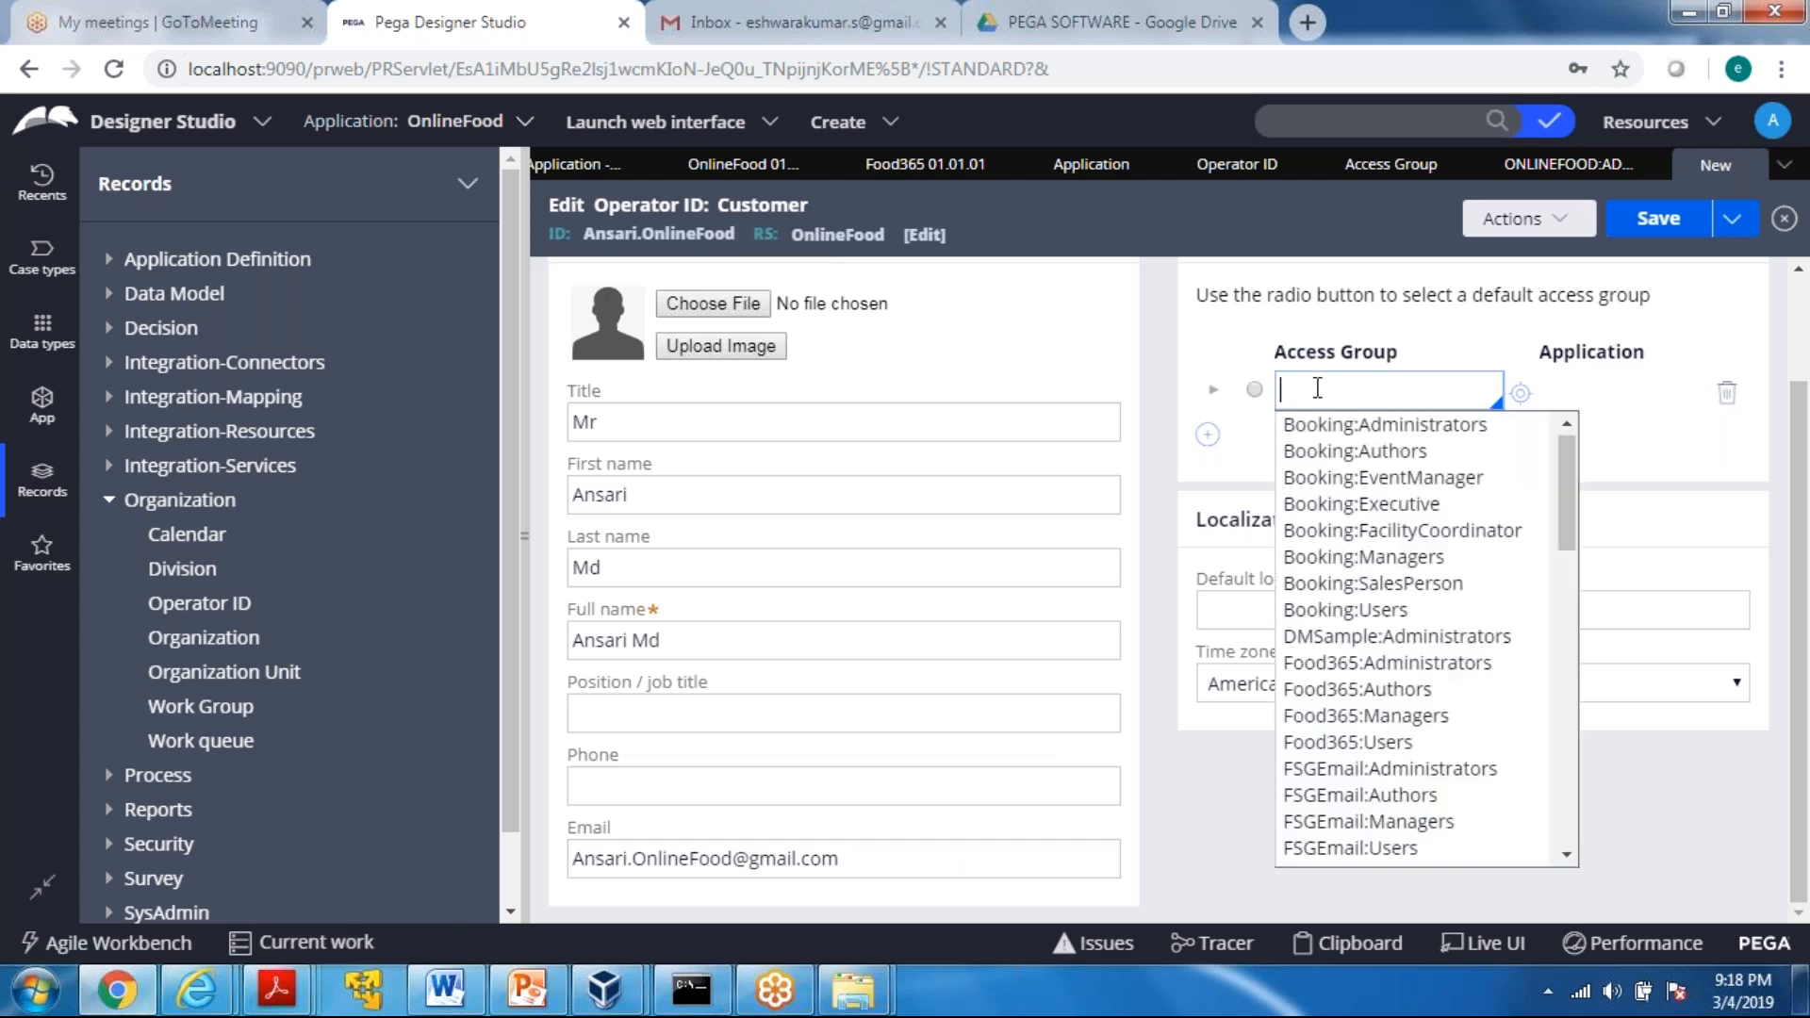
key(Down)
key(Down)
key(Down)
key(Down)
key(Down)
key(Down)
key(Down)
key(Down)
key(Down)
key(Down)
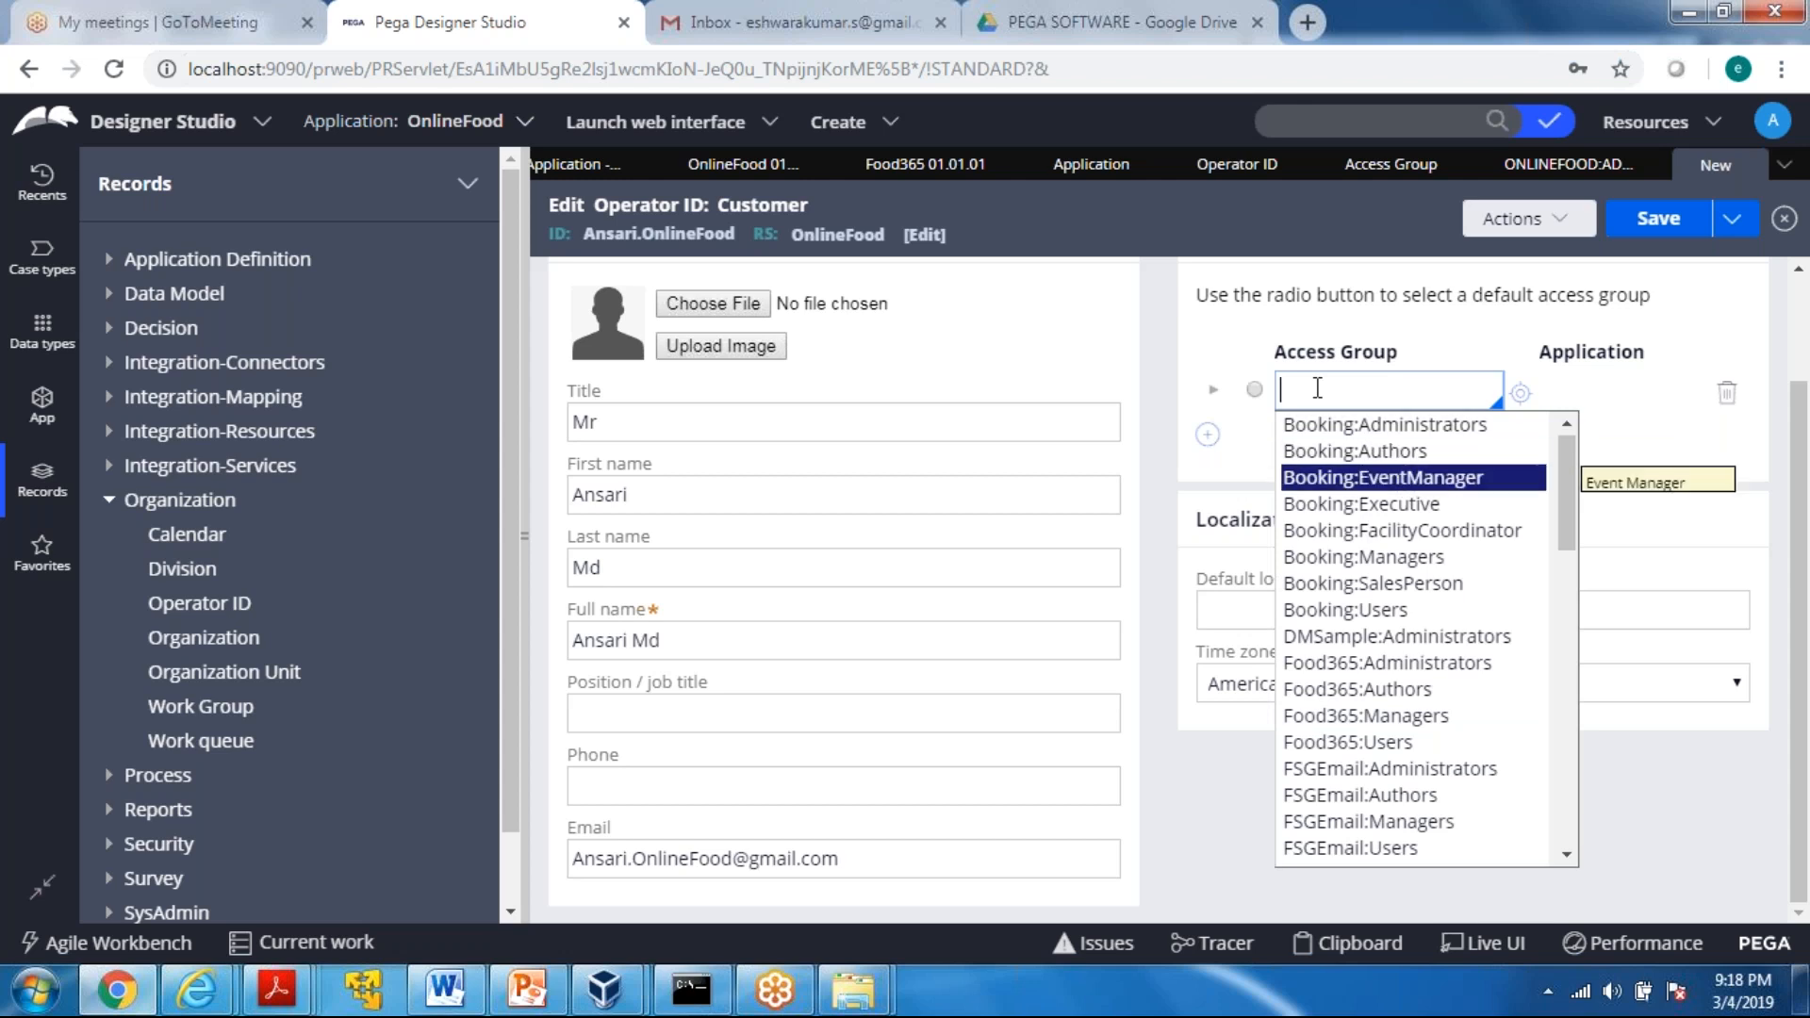
key(Down)
key(Down)
key(Down)
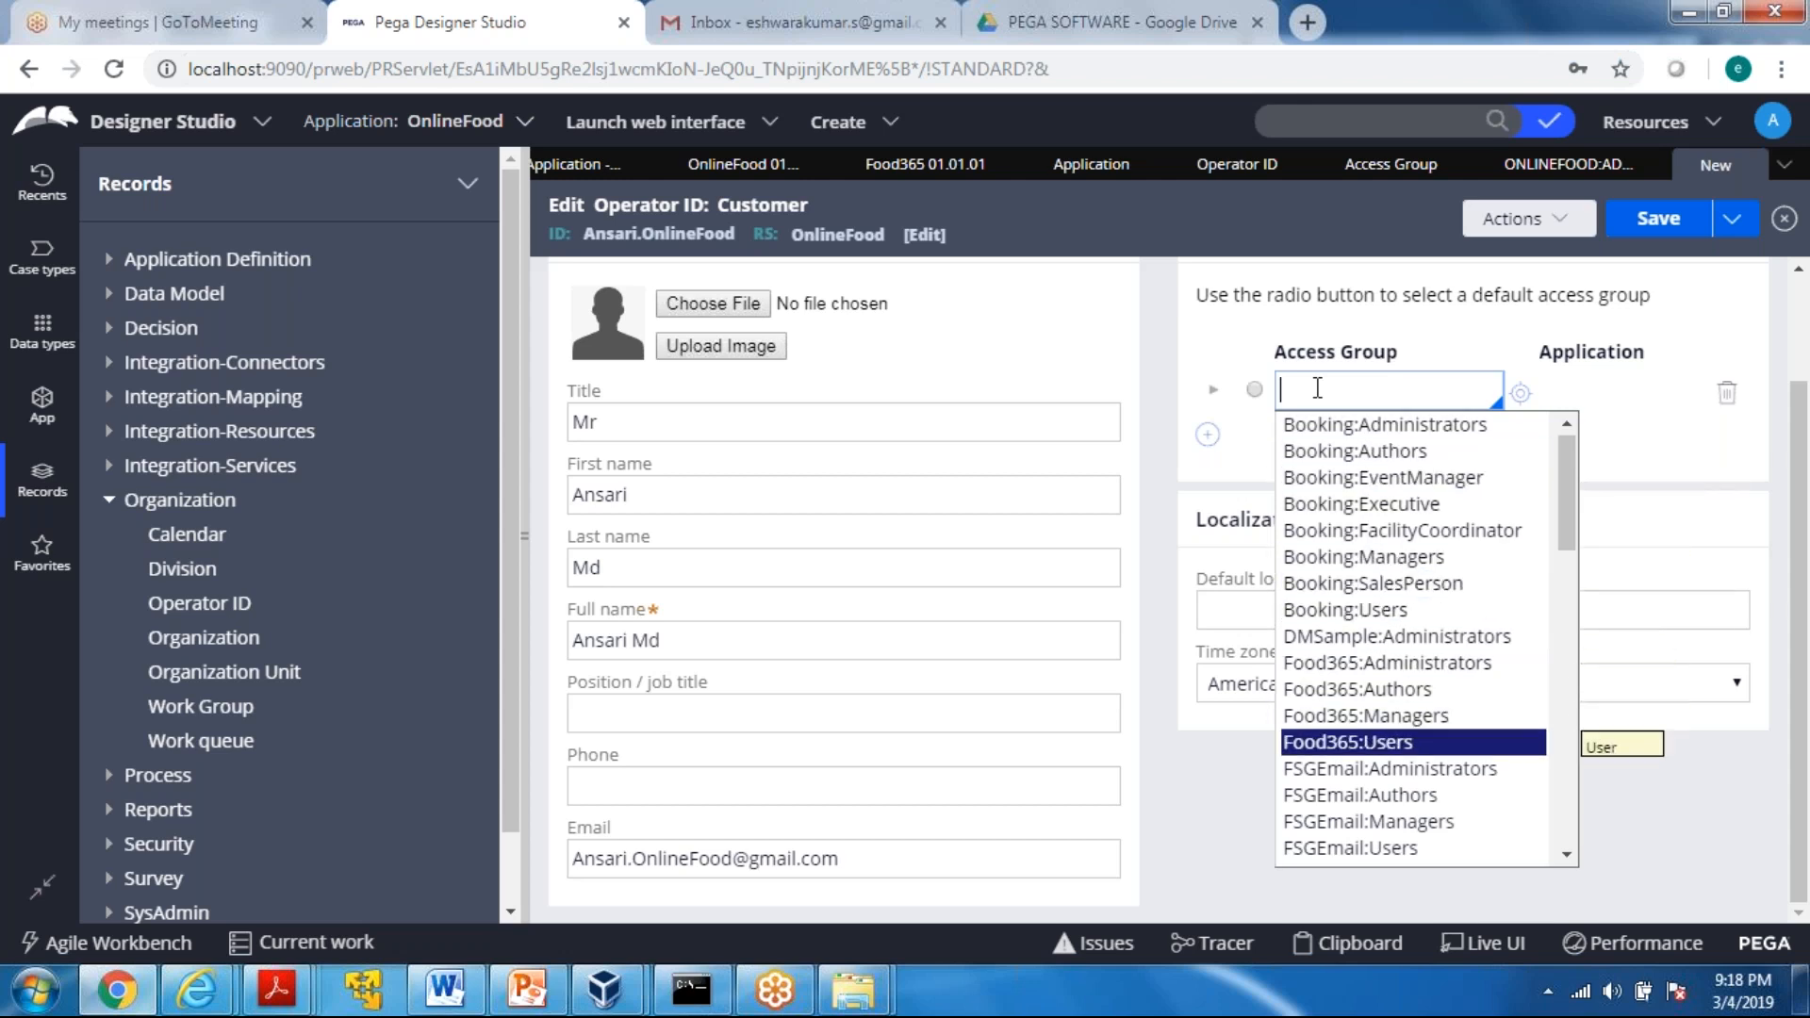
click(1339, 749)
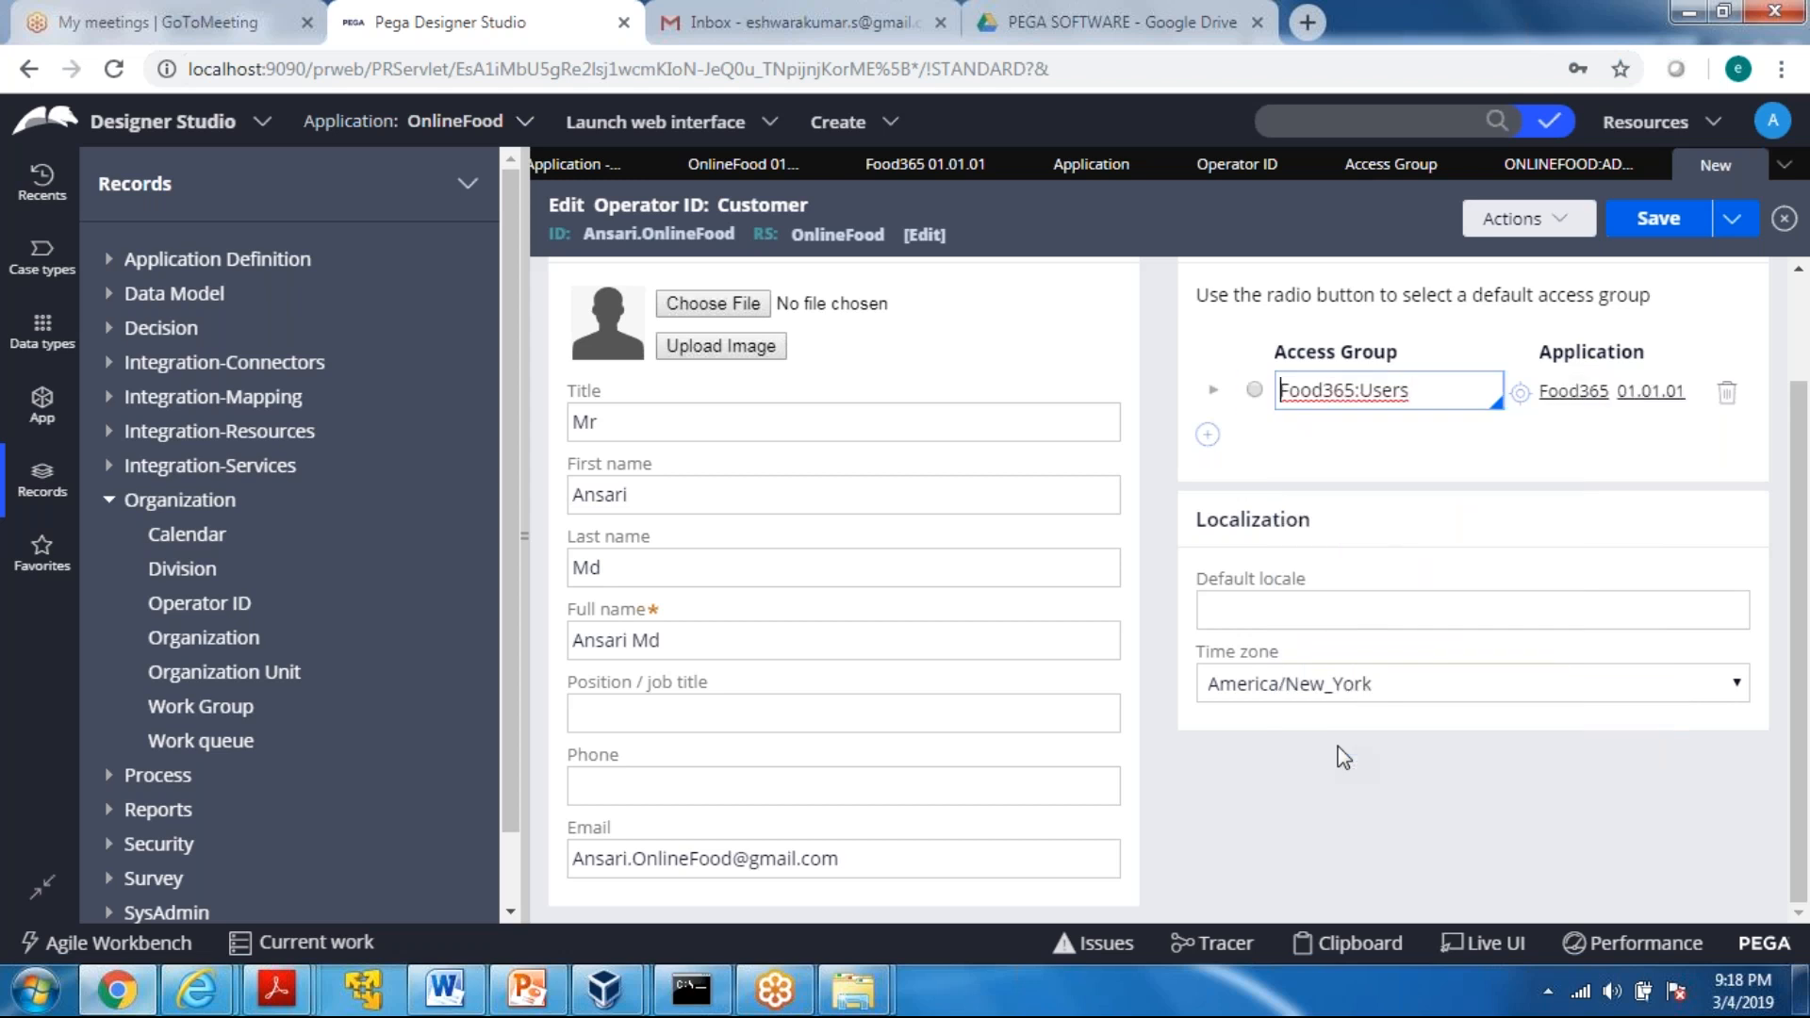
click(1254, 390)
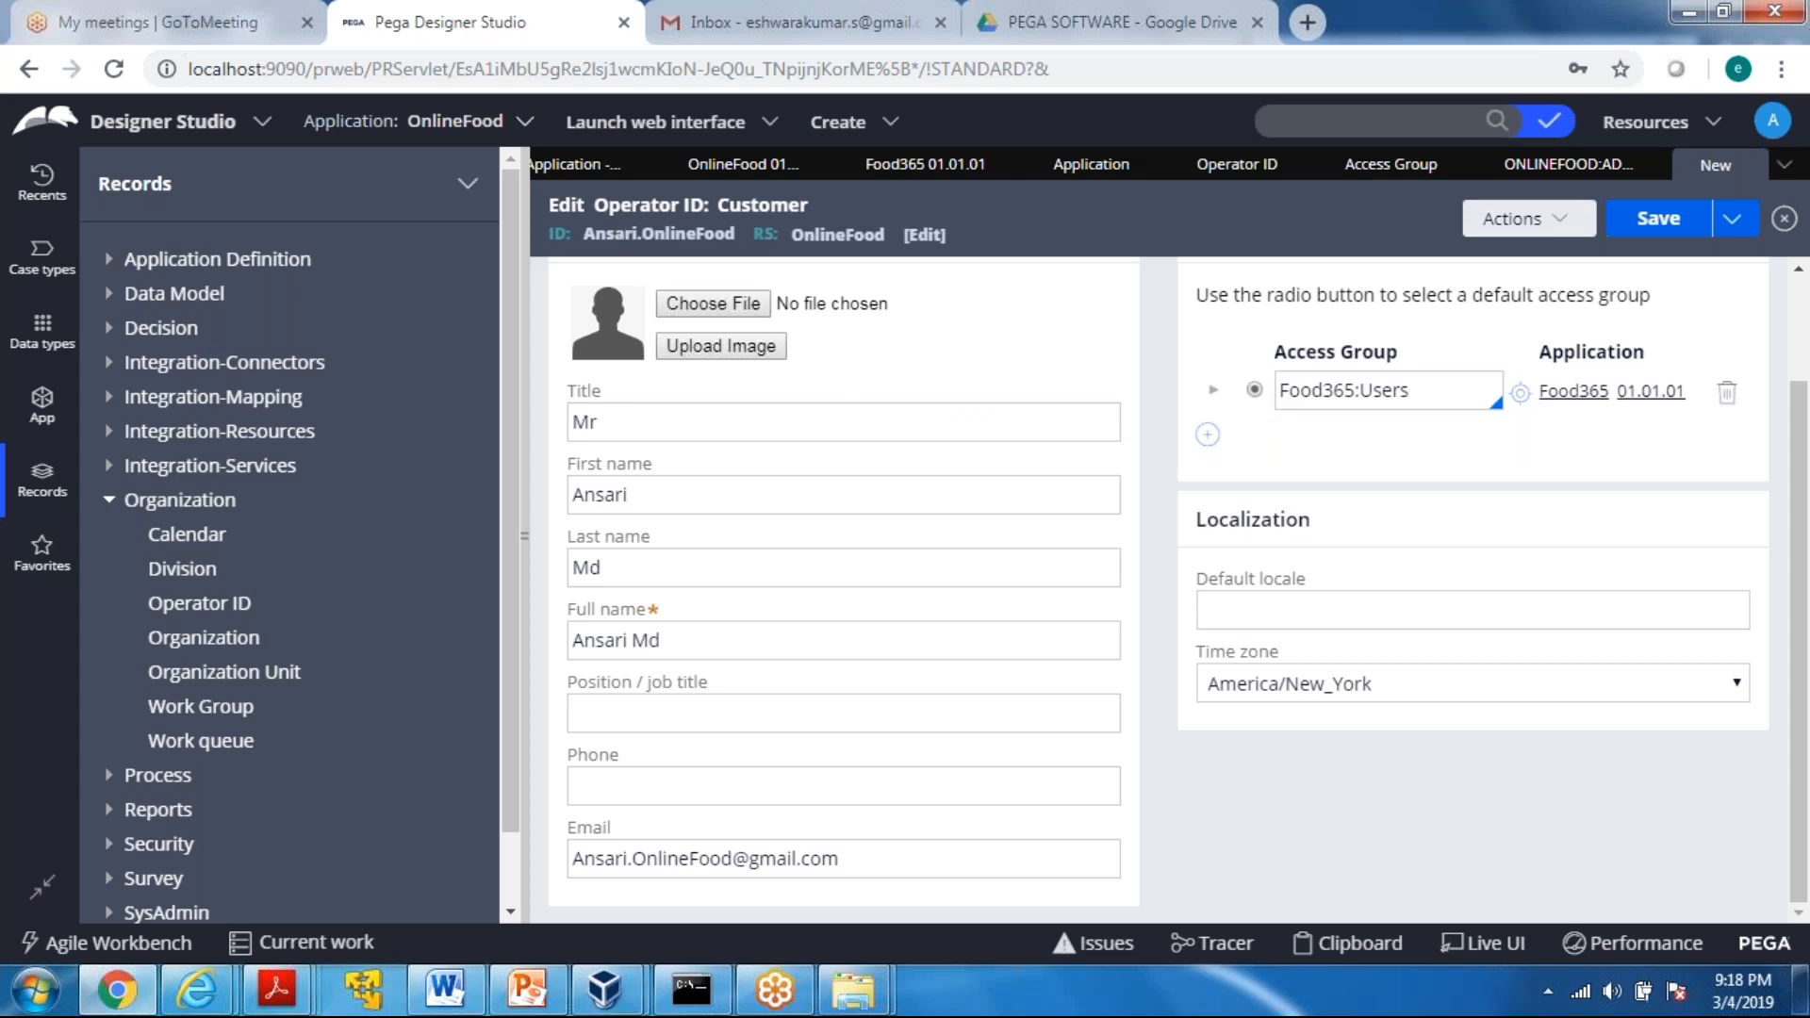
scroll(1807, 330, up, 2)
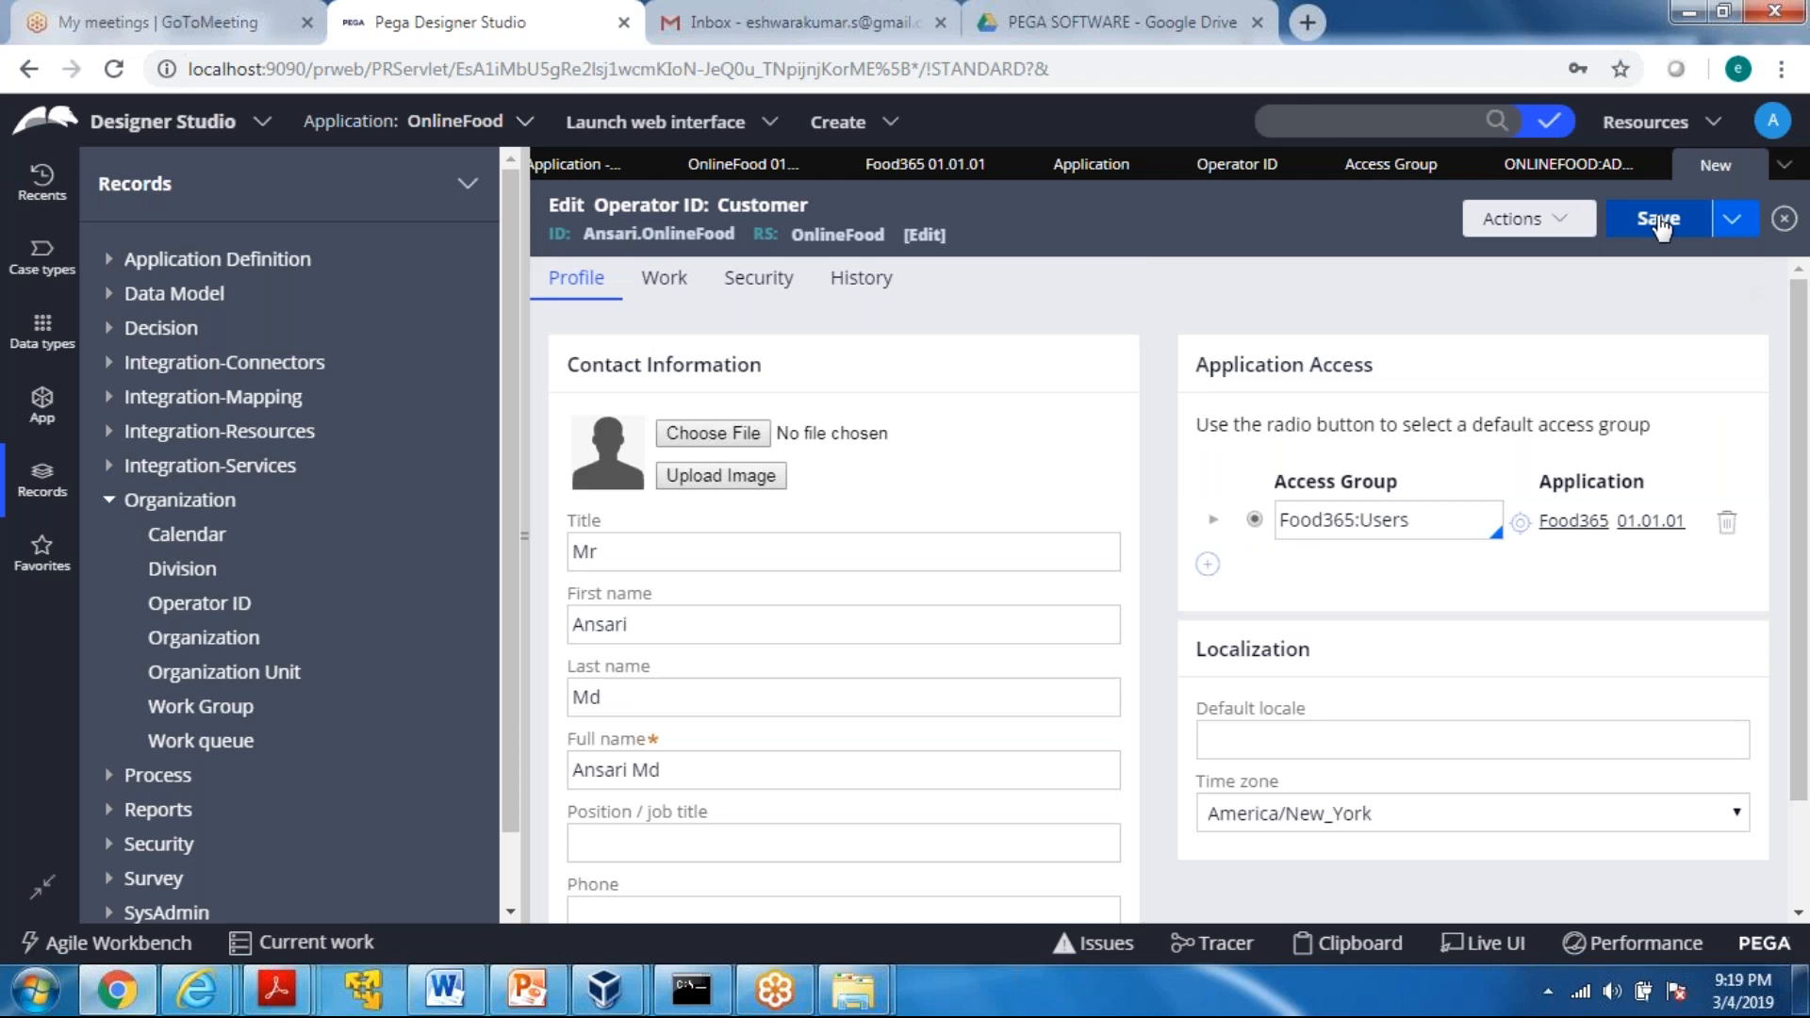
click(1659, 225)
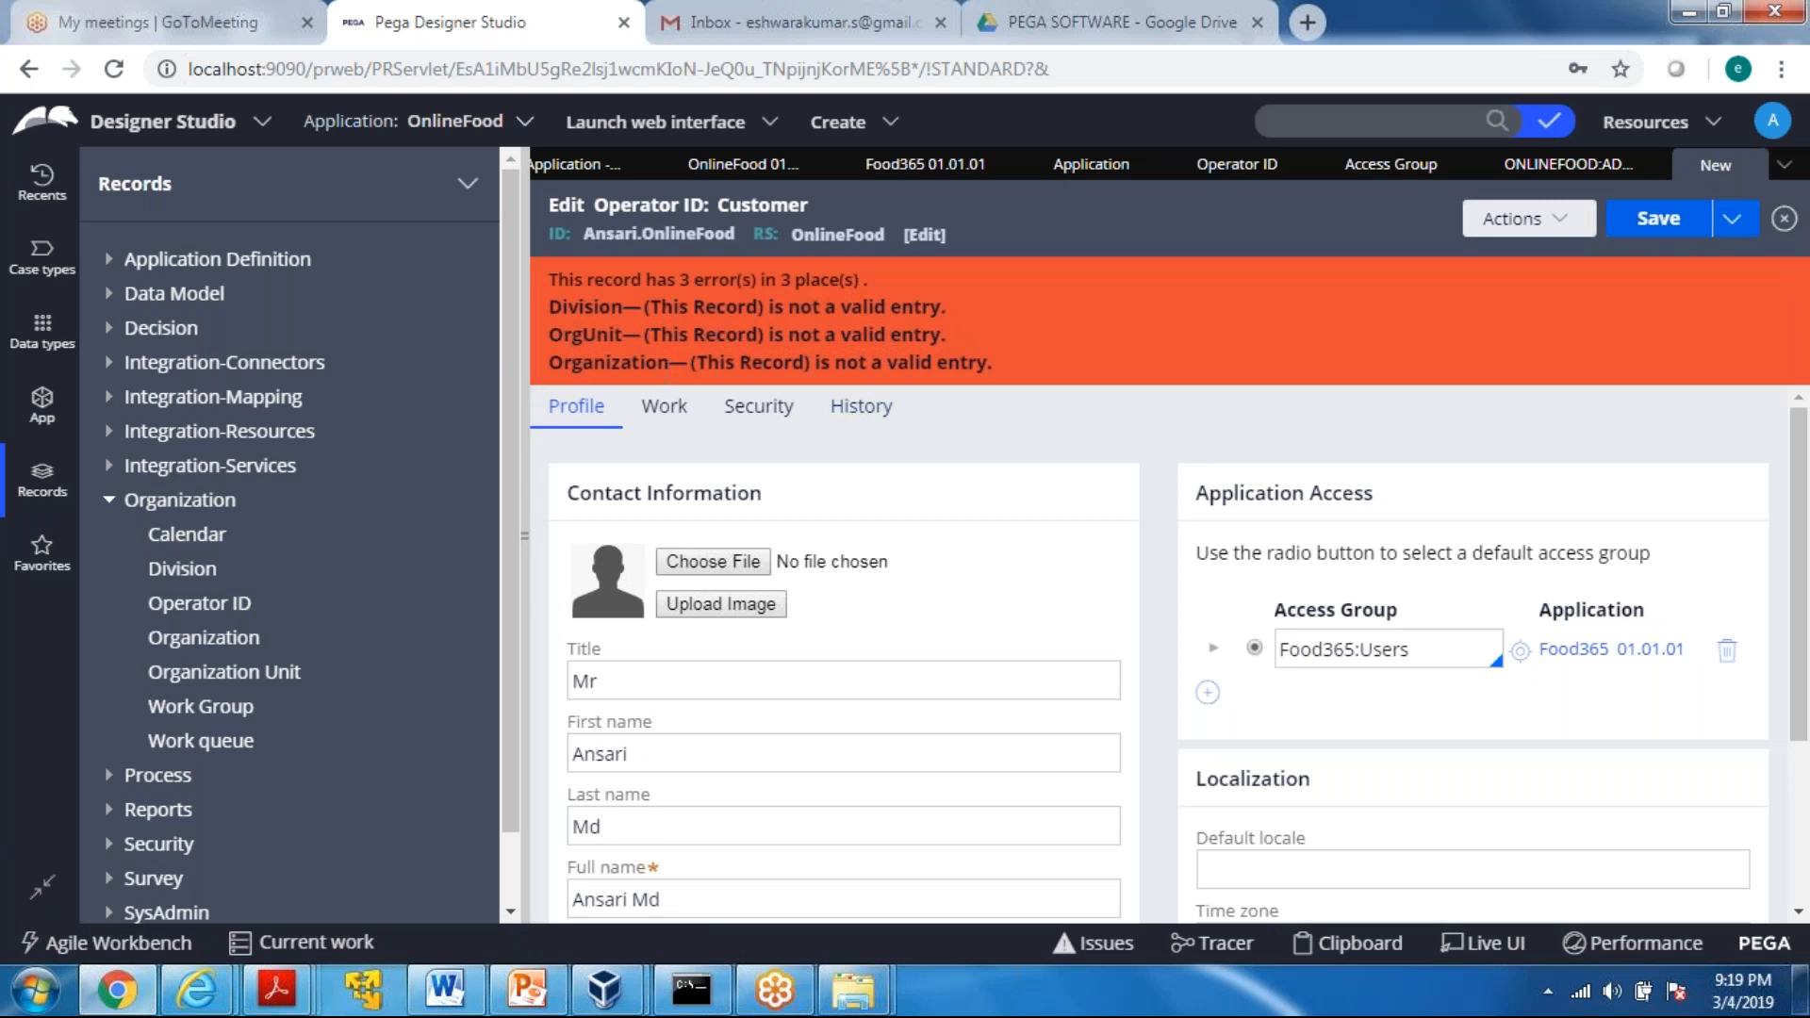
Open the new operator's Work settings and examine the organization, division and unit entries under Routing
click(665, 413)
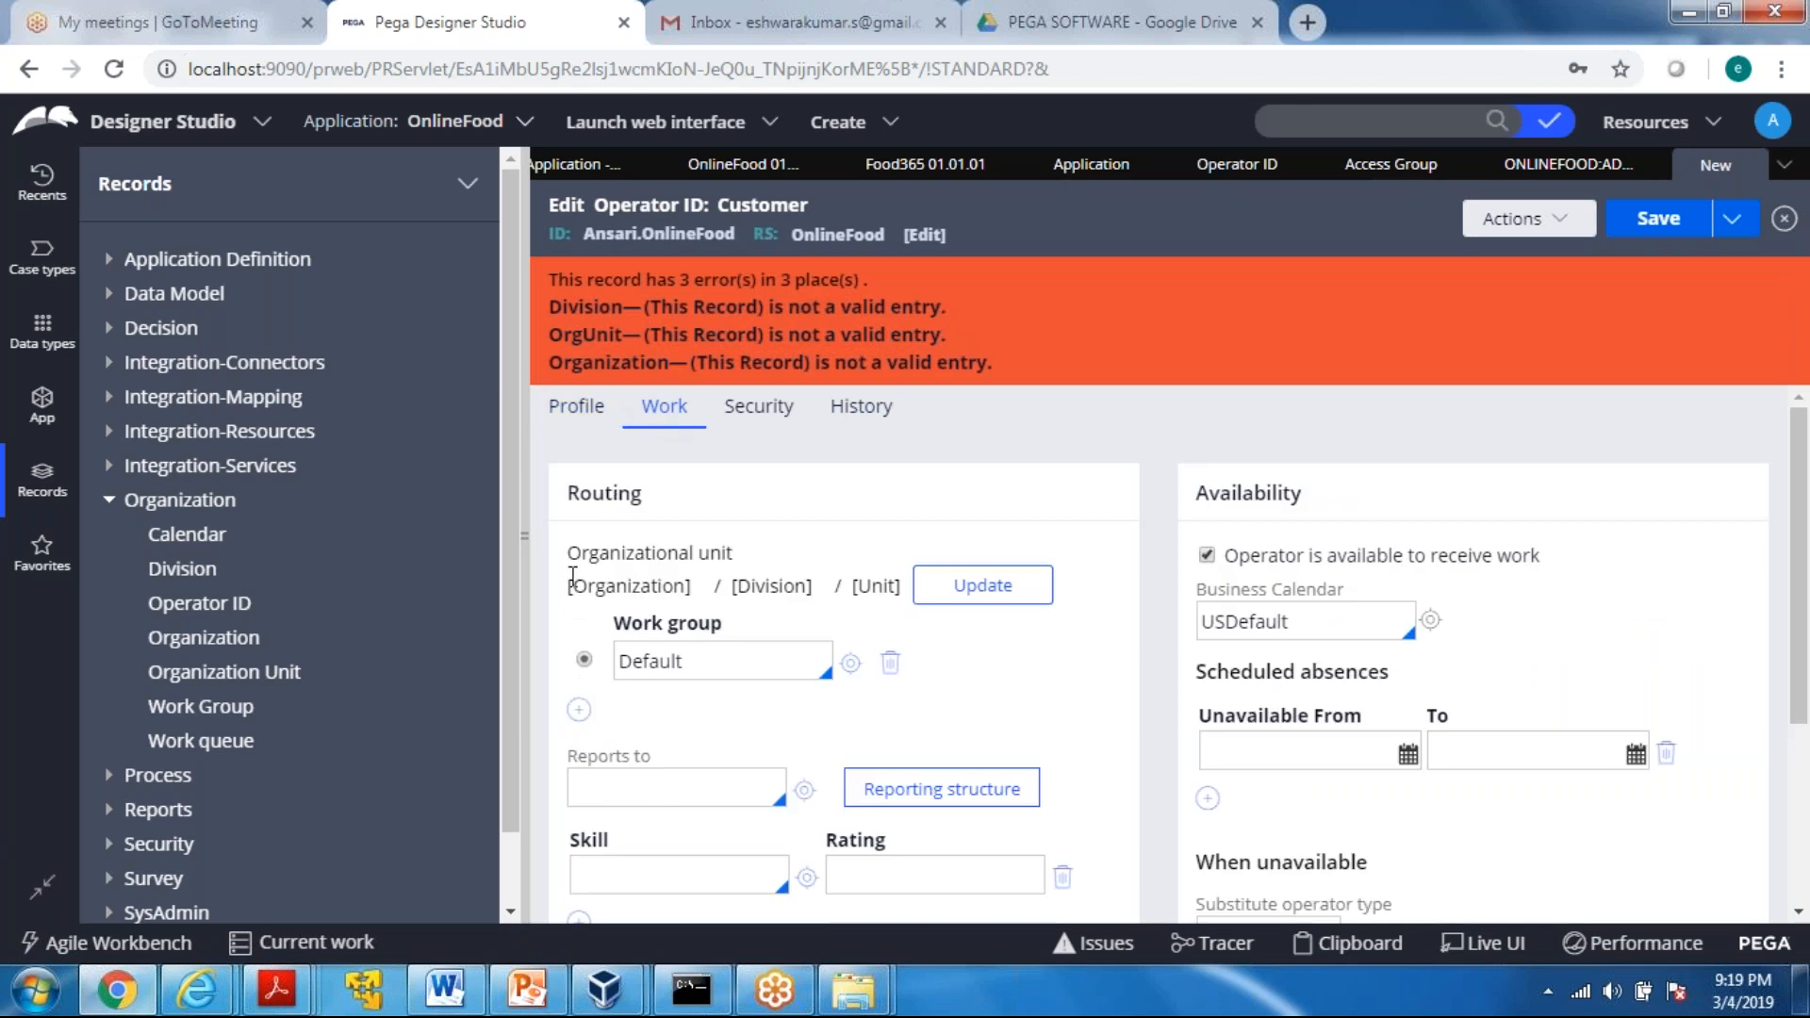
drag(728, 571, 690, 569)
click(603, 576)
drag(565, 587, 890, 601)
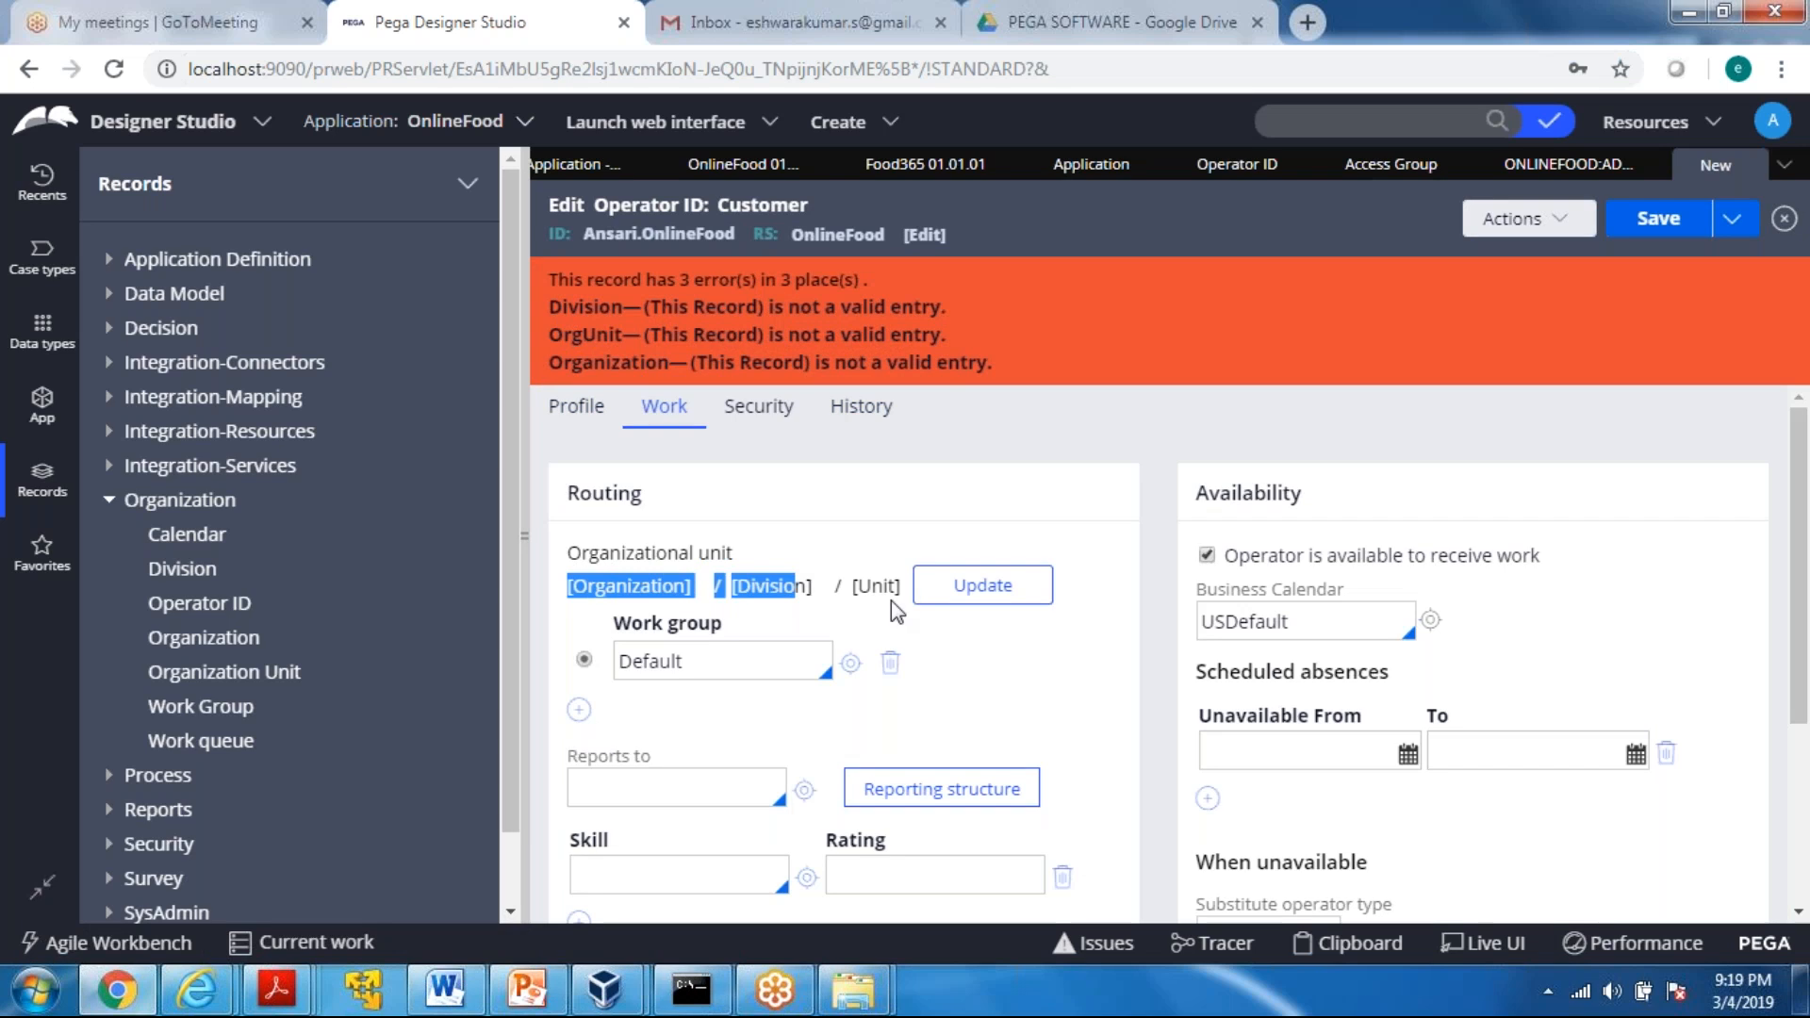
click(891, 598)
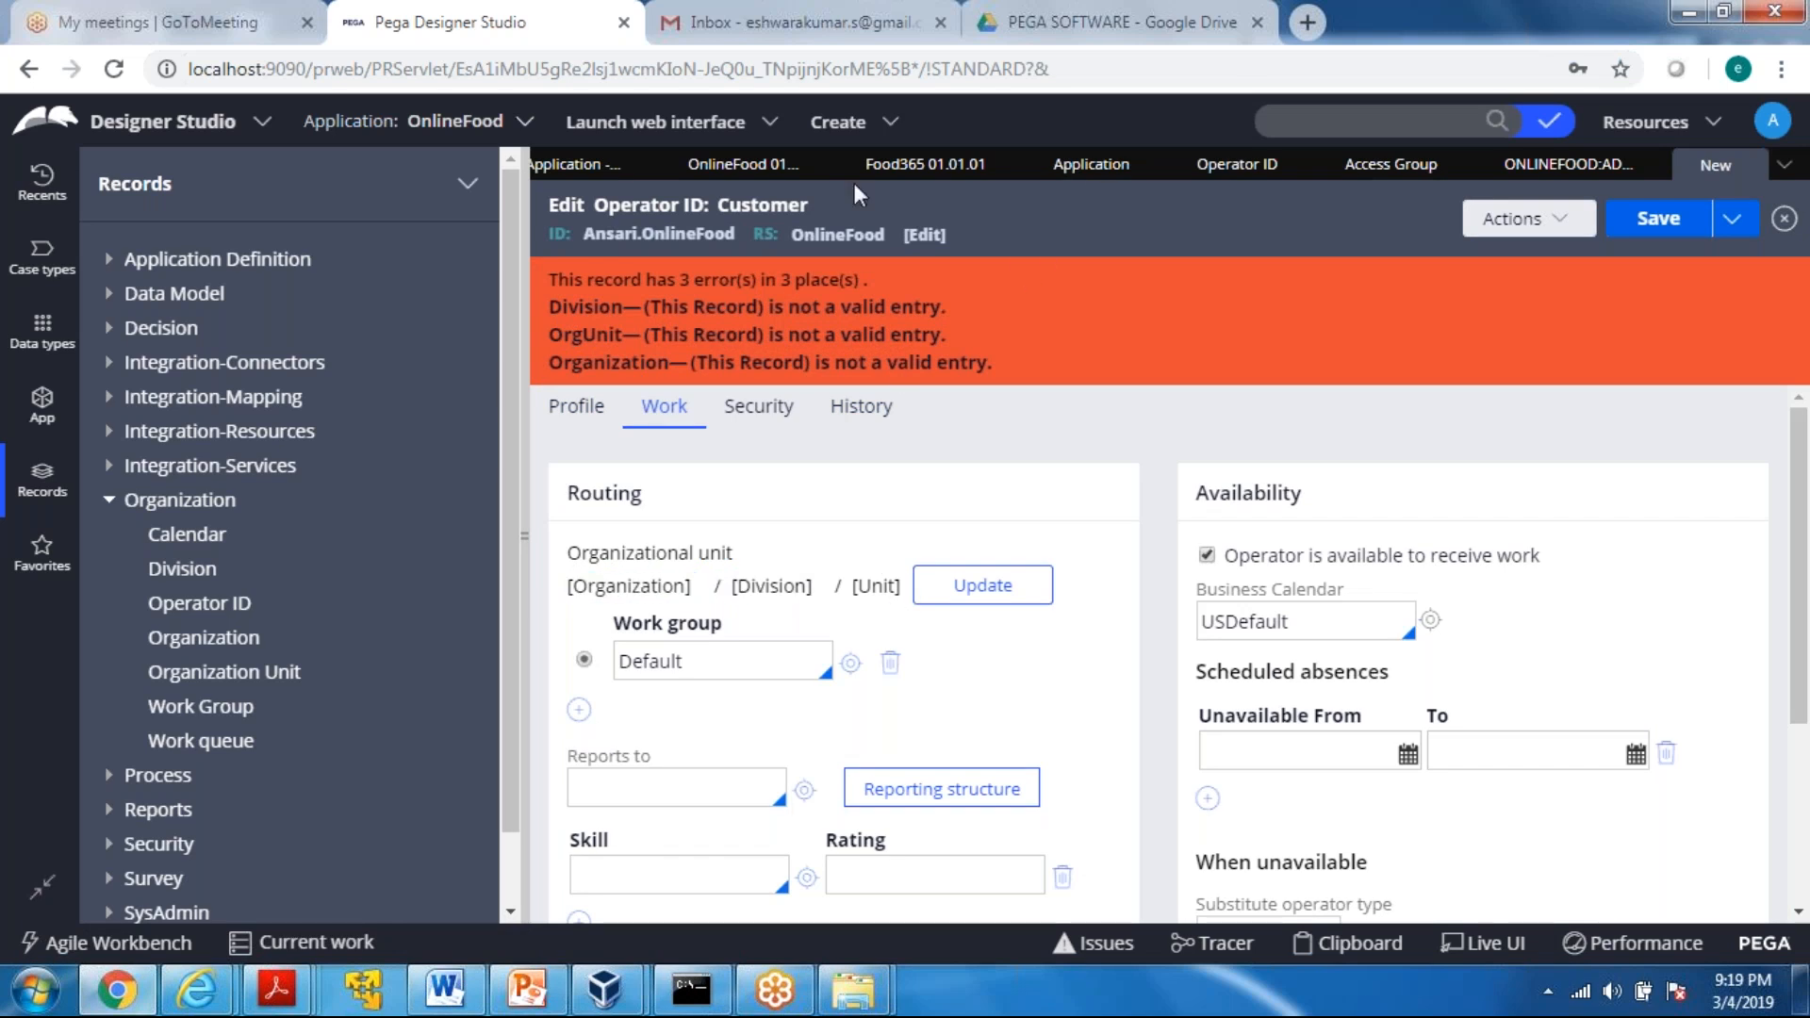
Open the most recently updated operator in the Operator ID list and check the organizational unit in its Work settings
click(1257, 167)
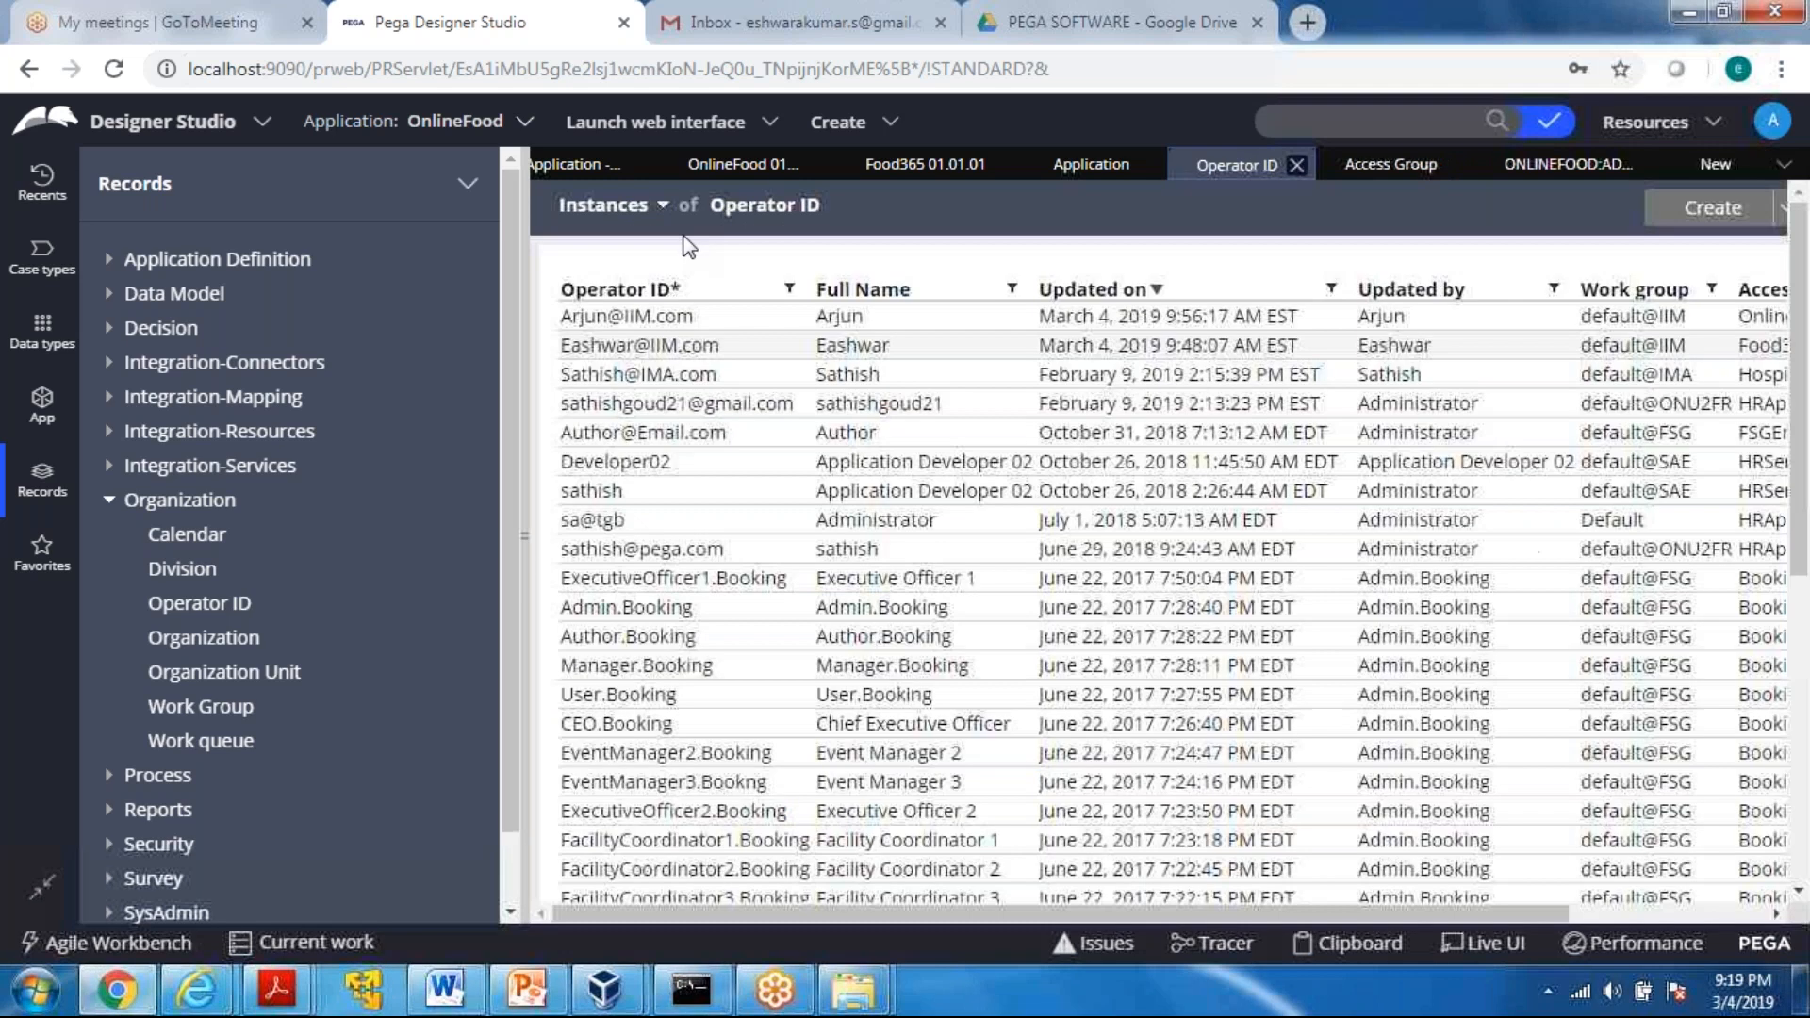
click(624, 319)
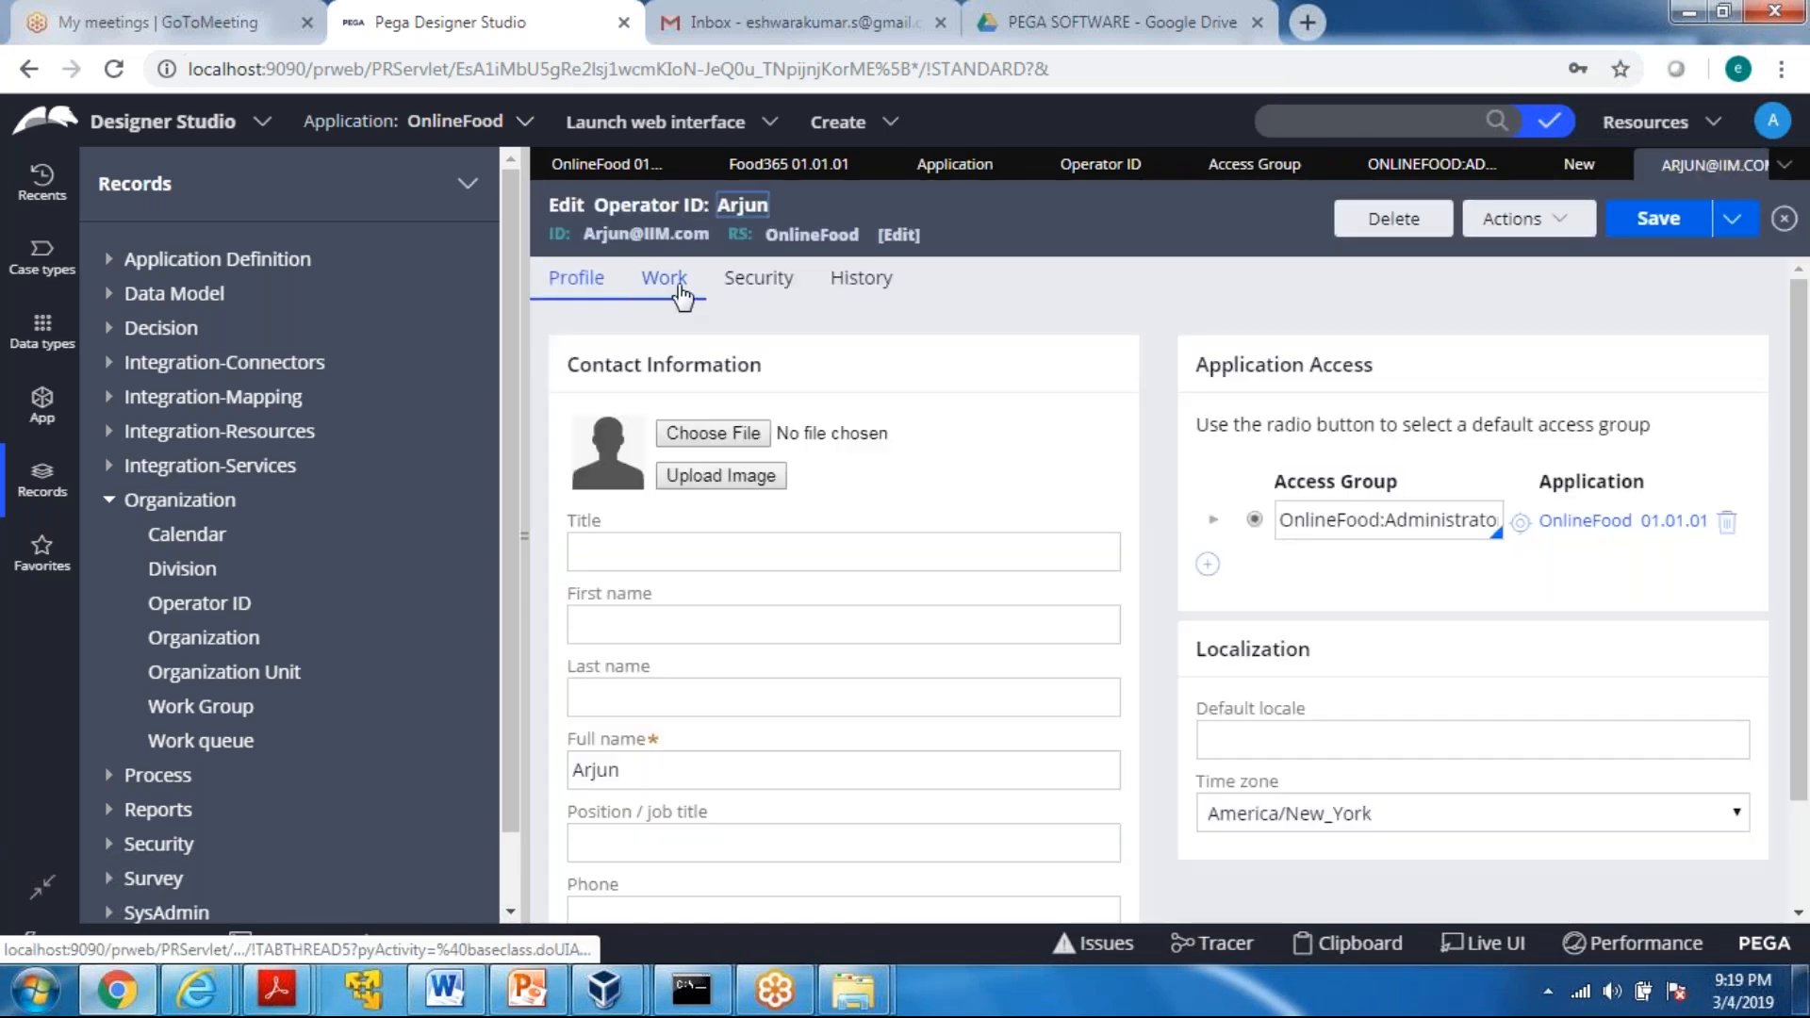
click(665, 279)
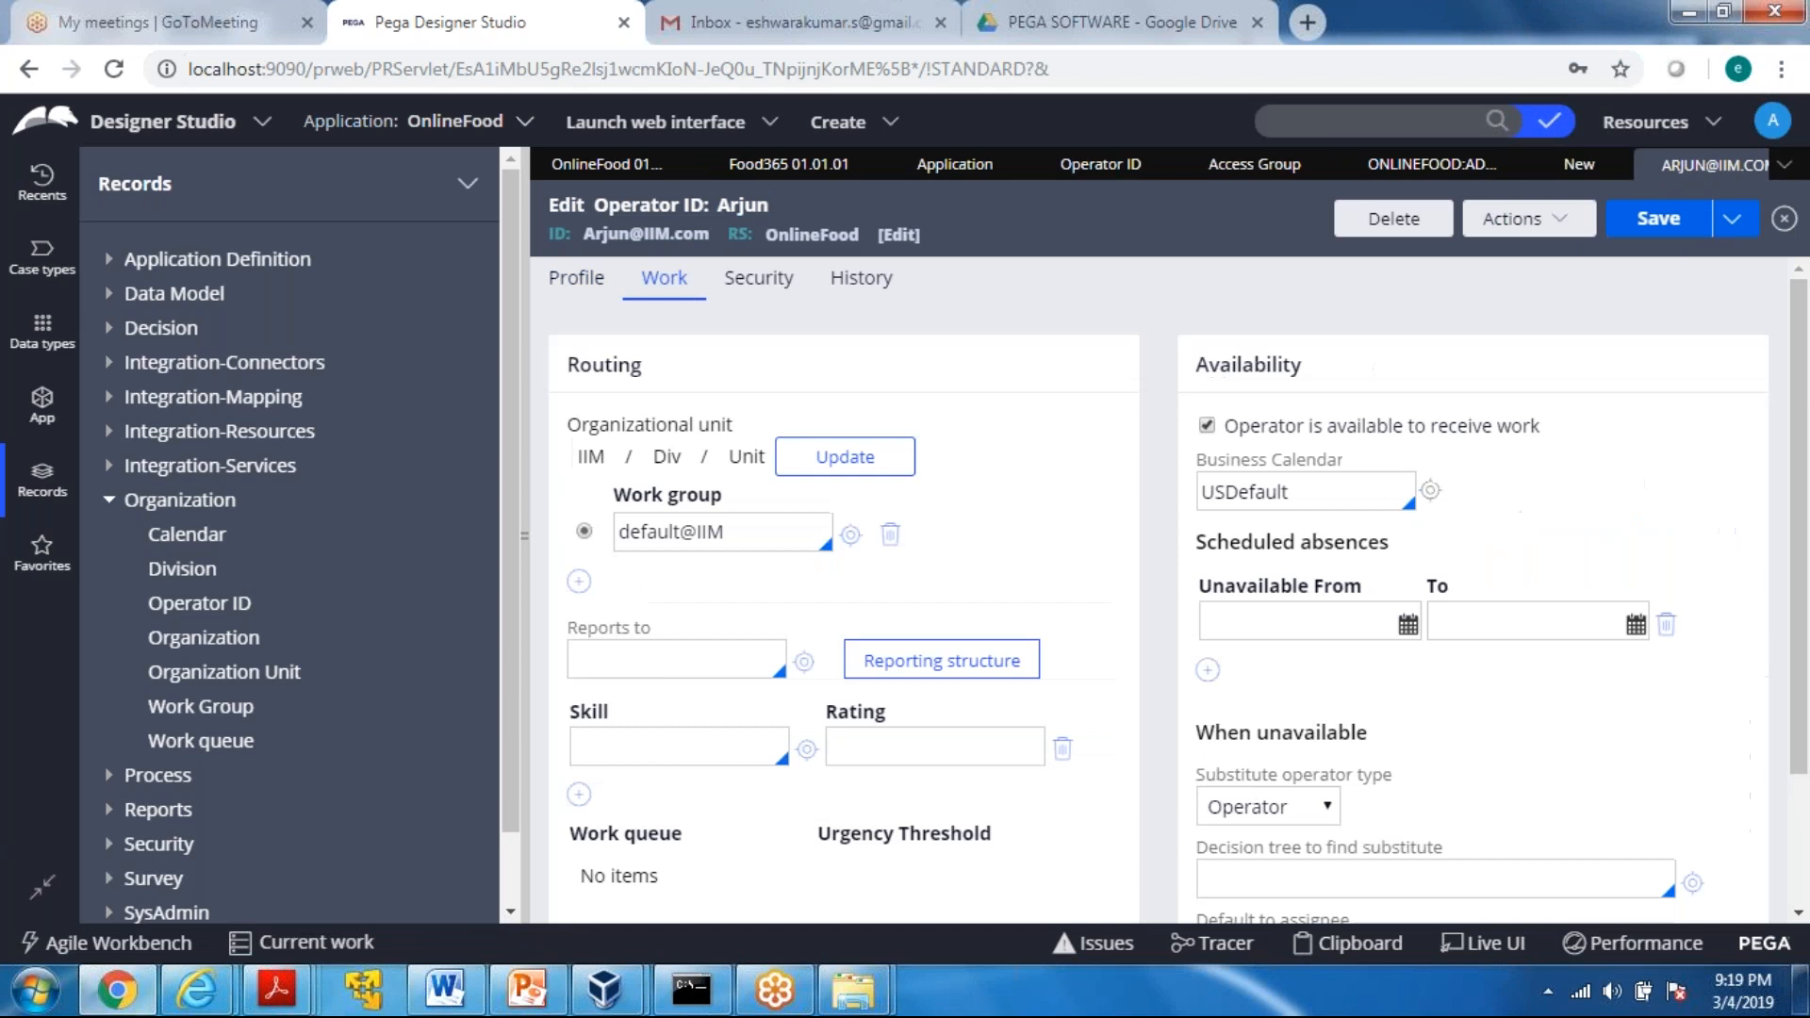
drag(568, 471, 747, 484)
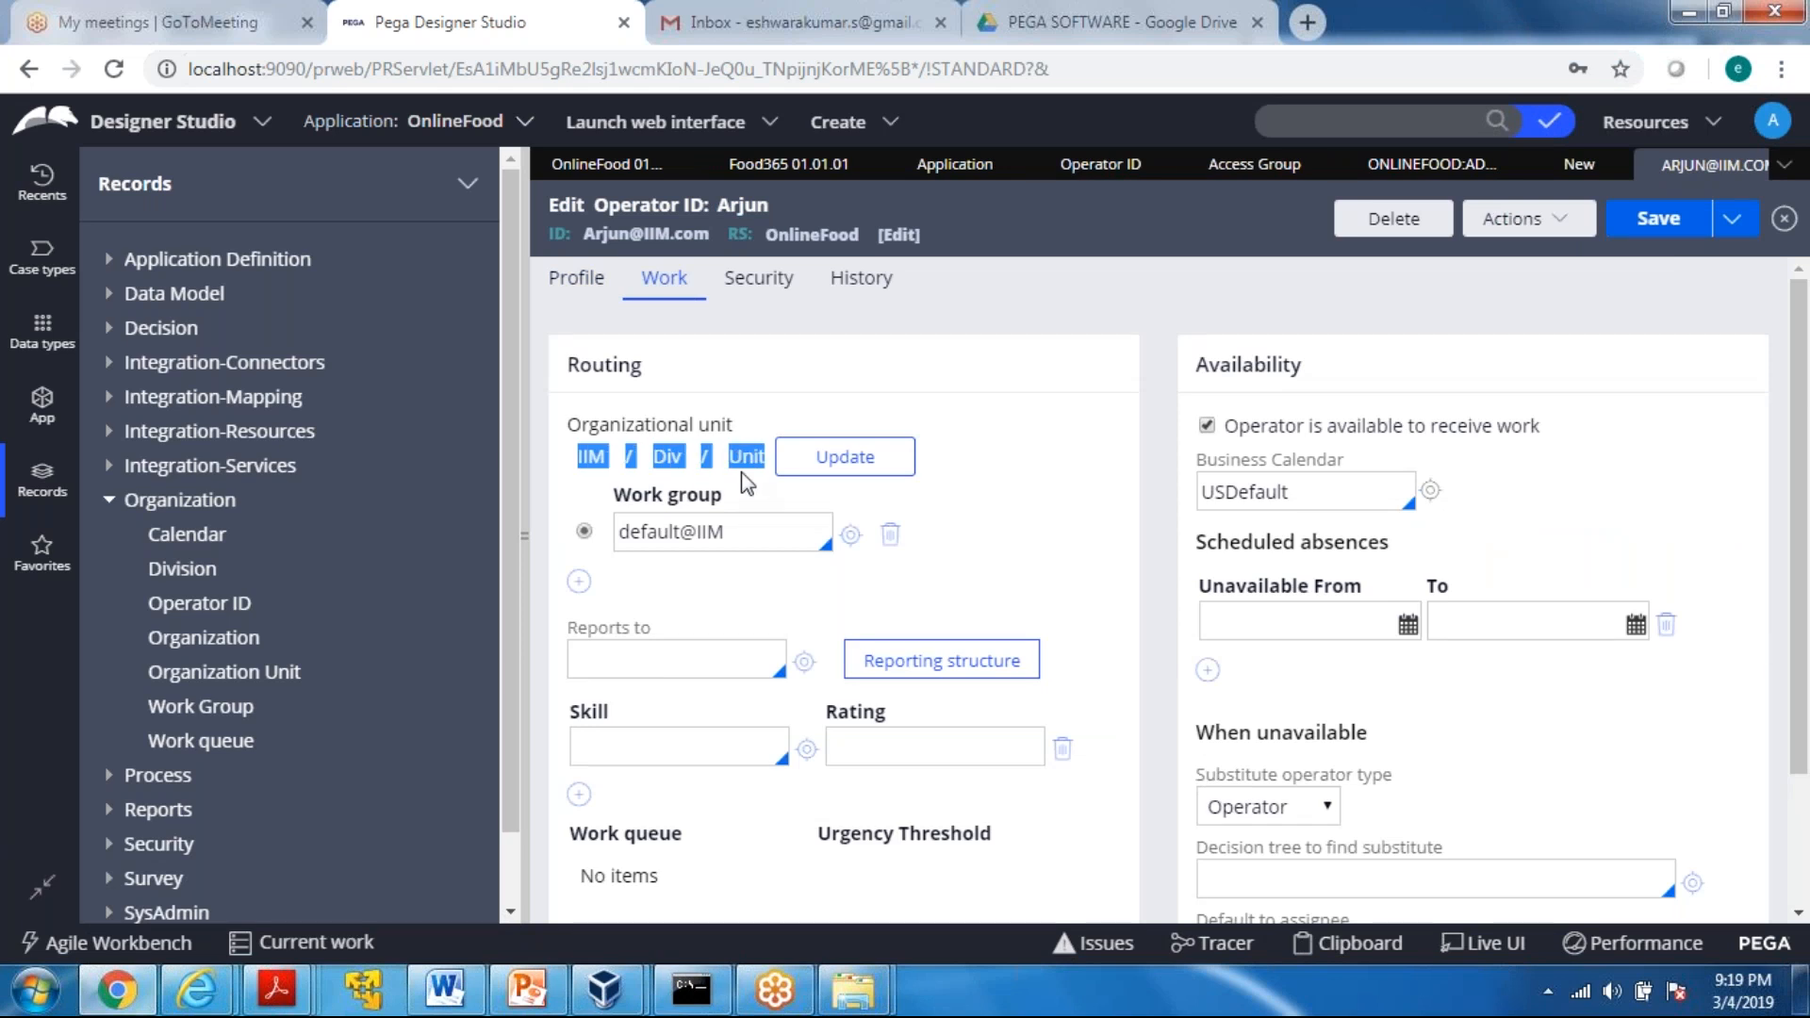
click(1038, 394)
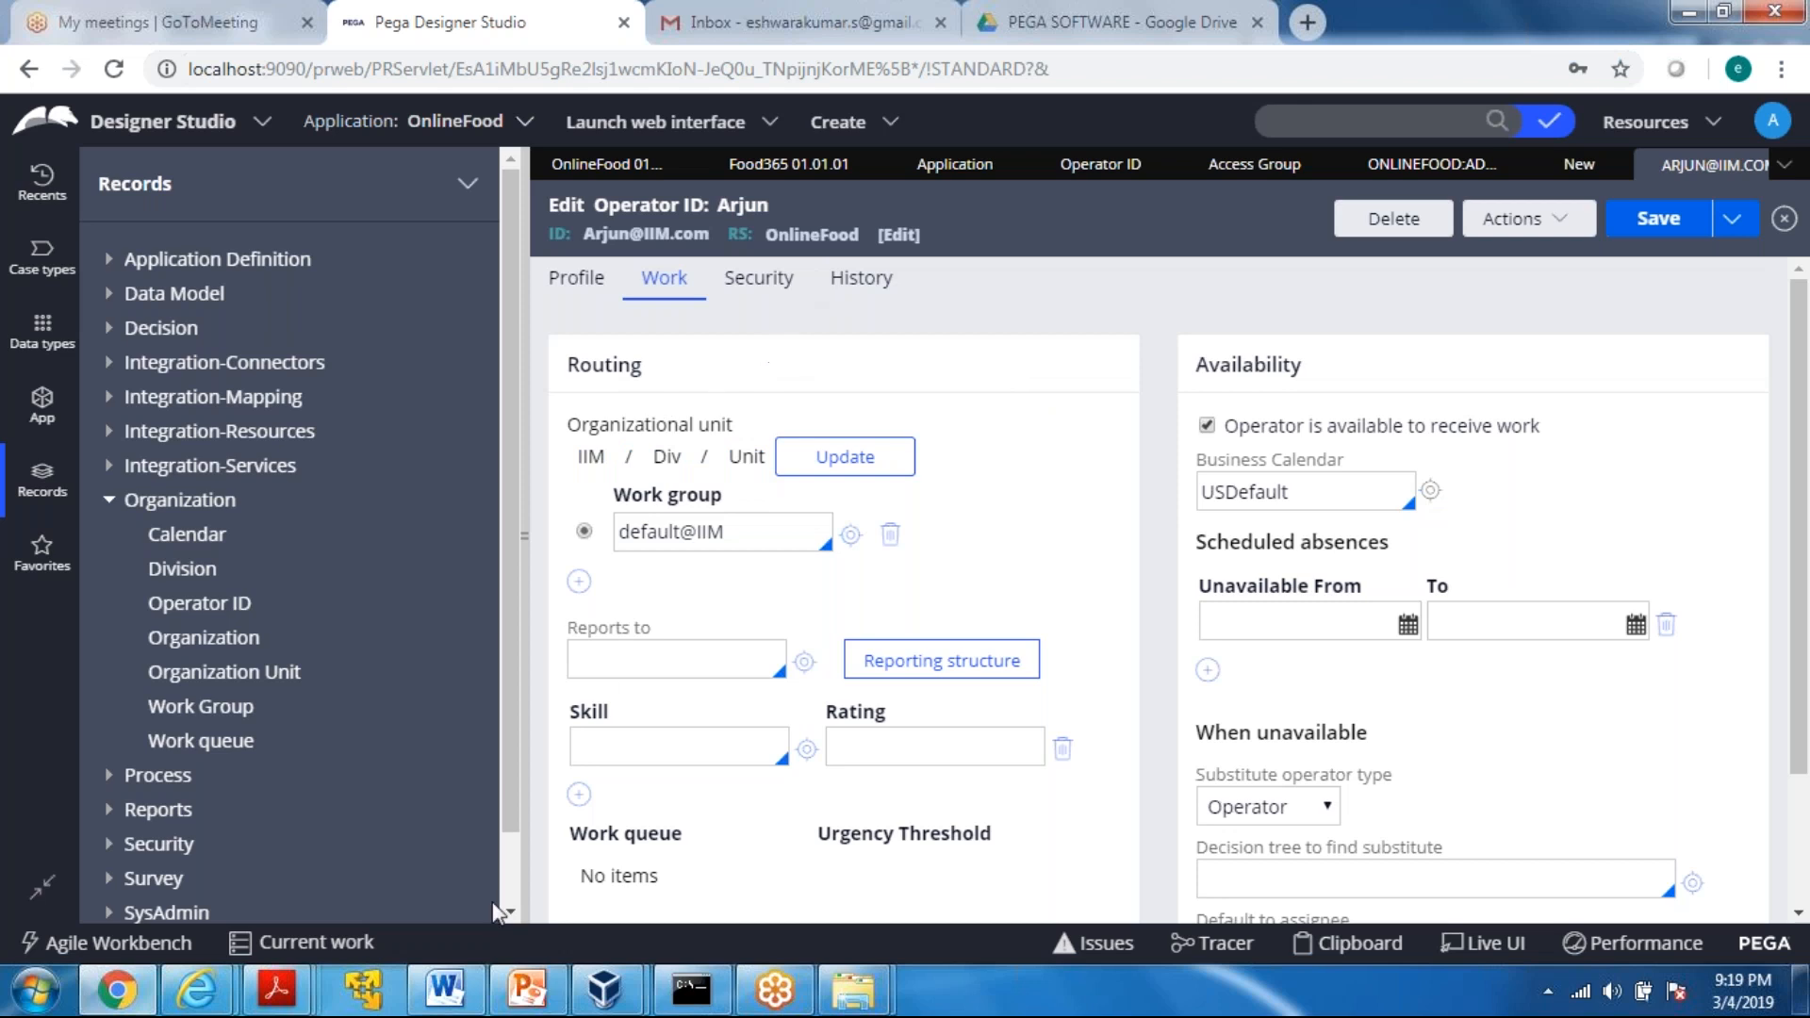
Switch to PowerPoint to review the ECS-Enterprise Class Structure slide, and return to Pega Designer Studio
click(530, 992)
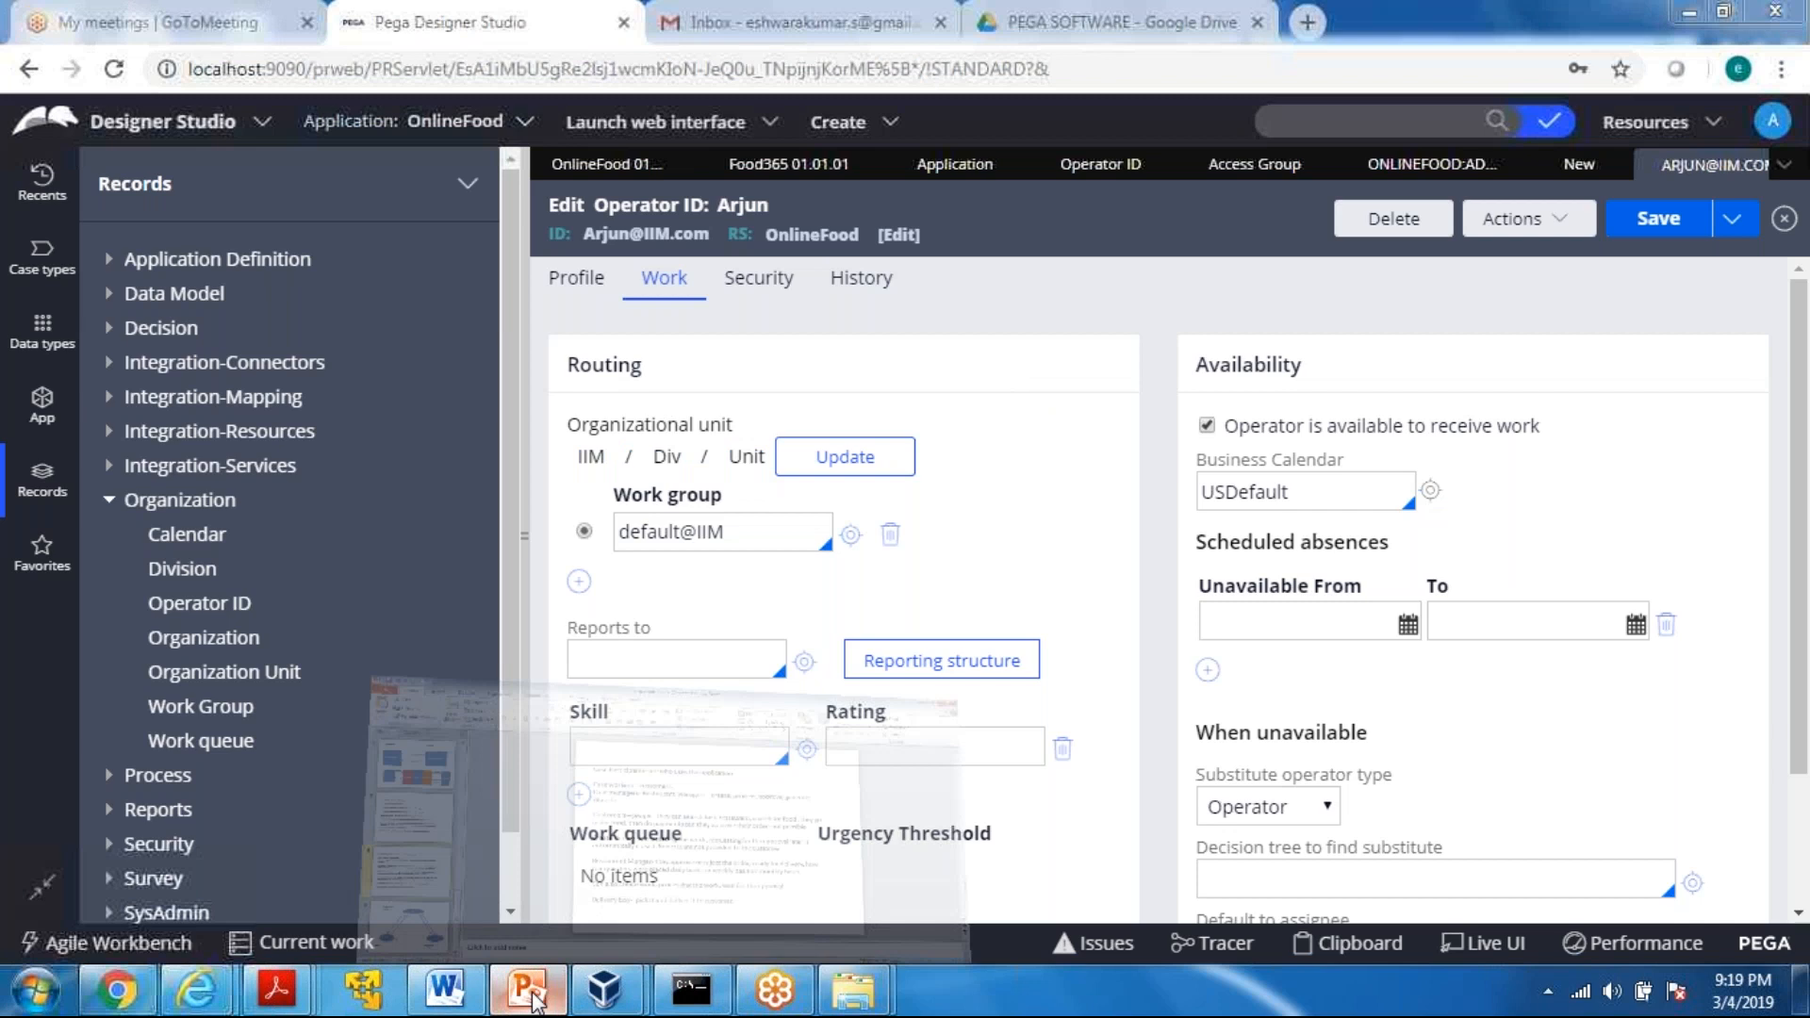
scroll(273, 439, up, 4)
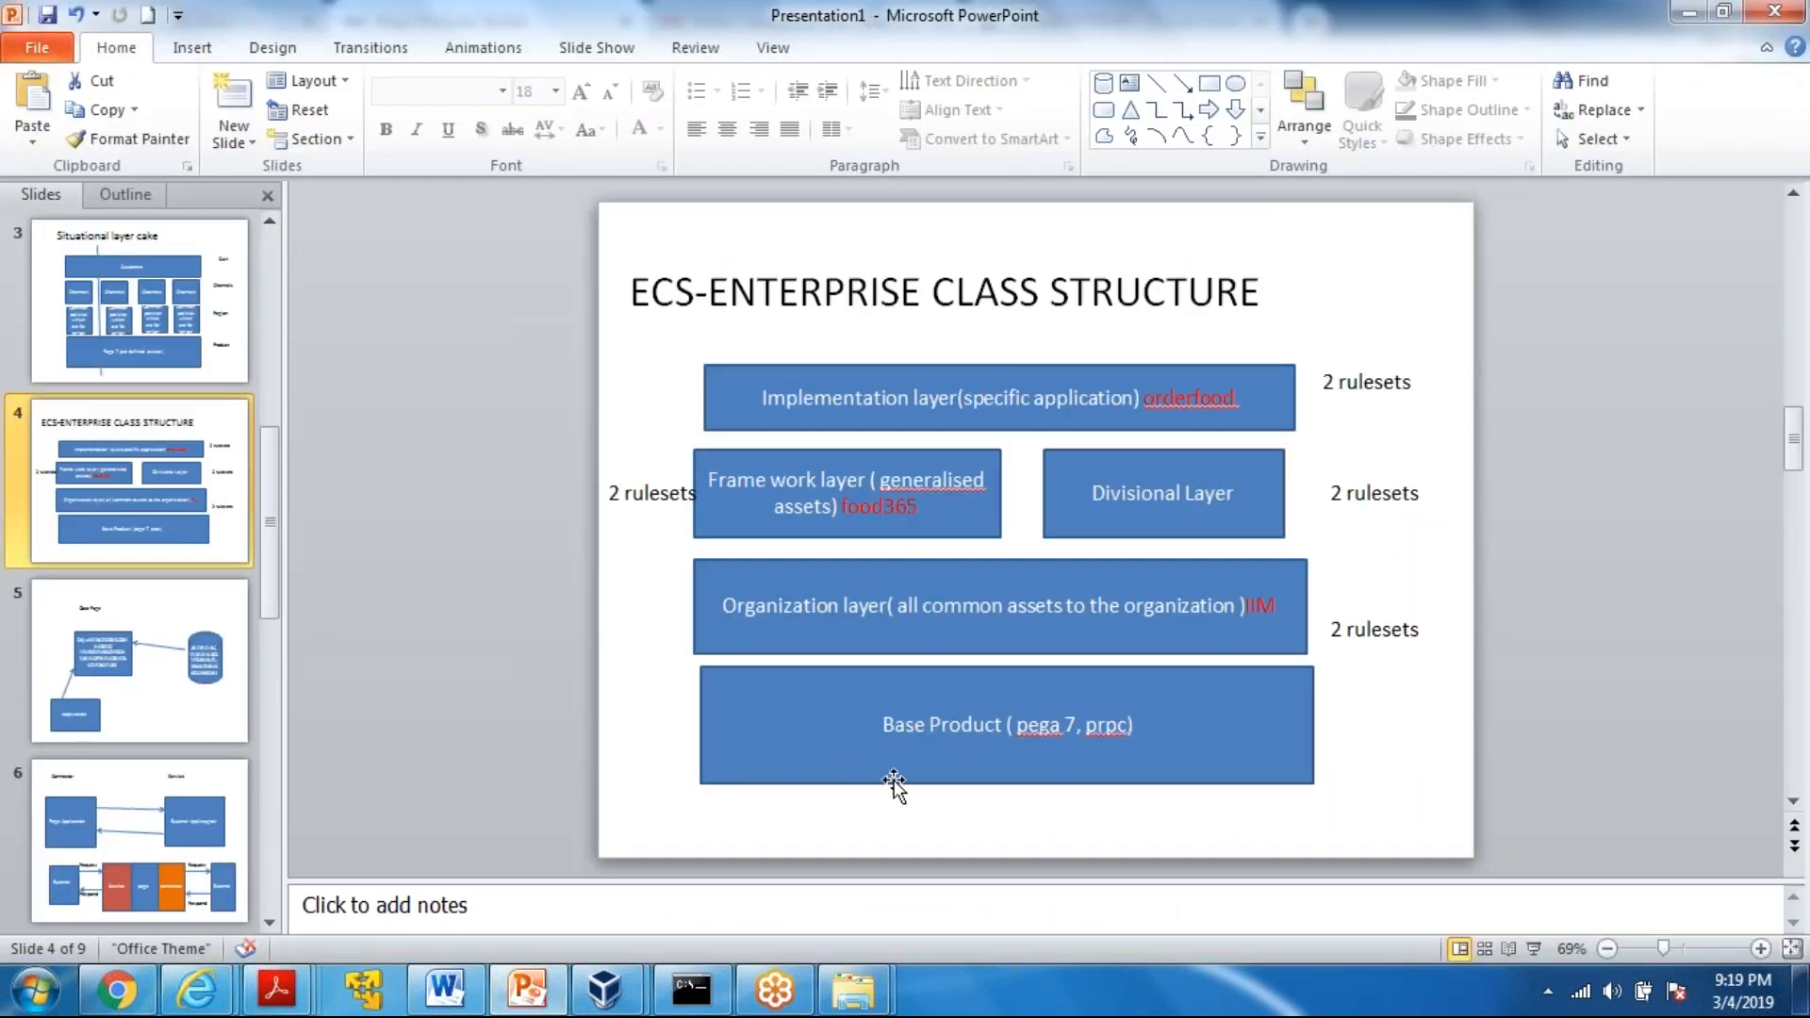
click(1687, 12)
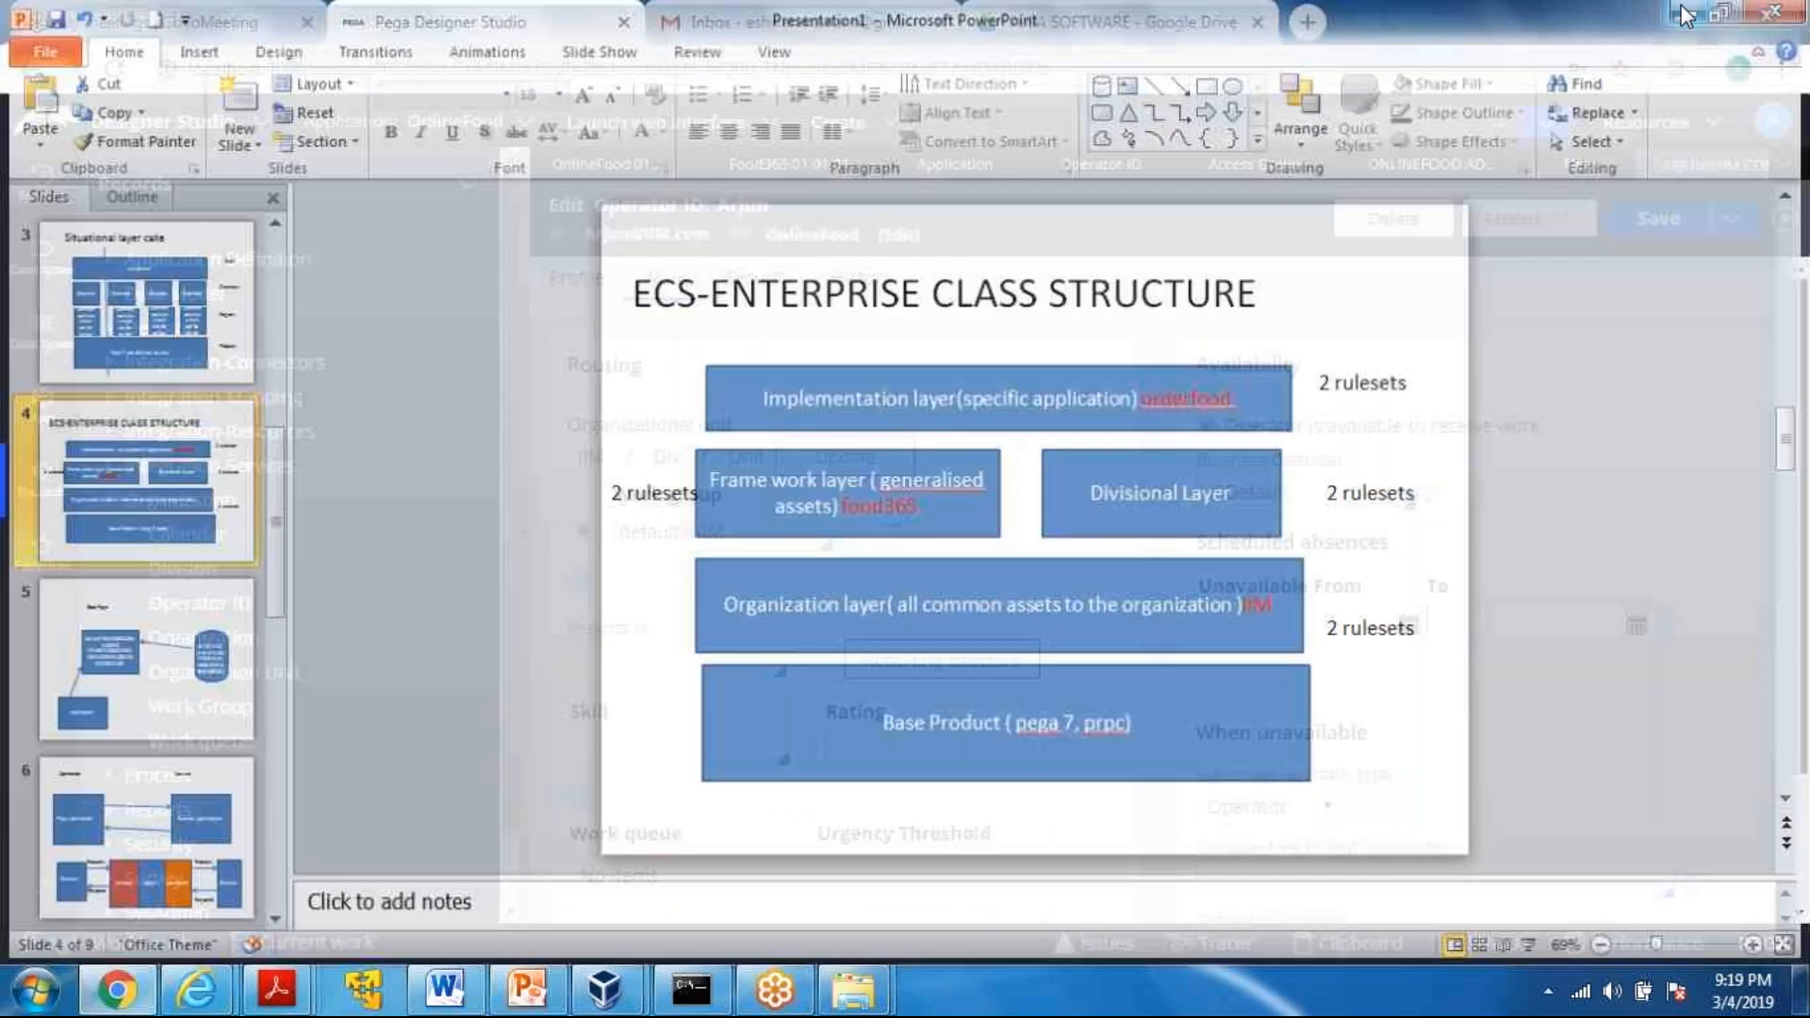
Return to the new operator record and update its organizational unit to IIM / Div / Unit
click(1579, 165)
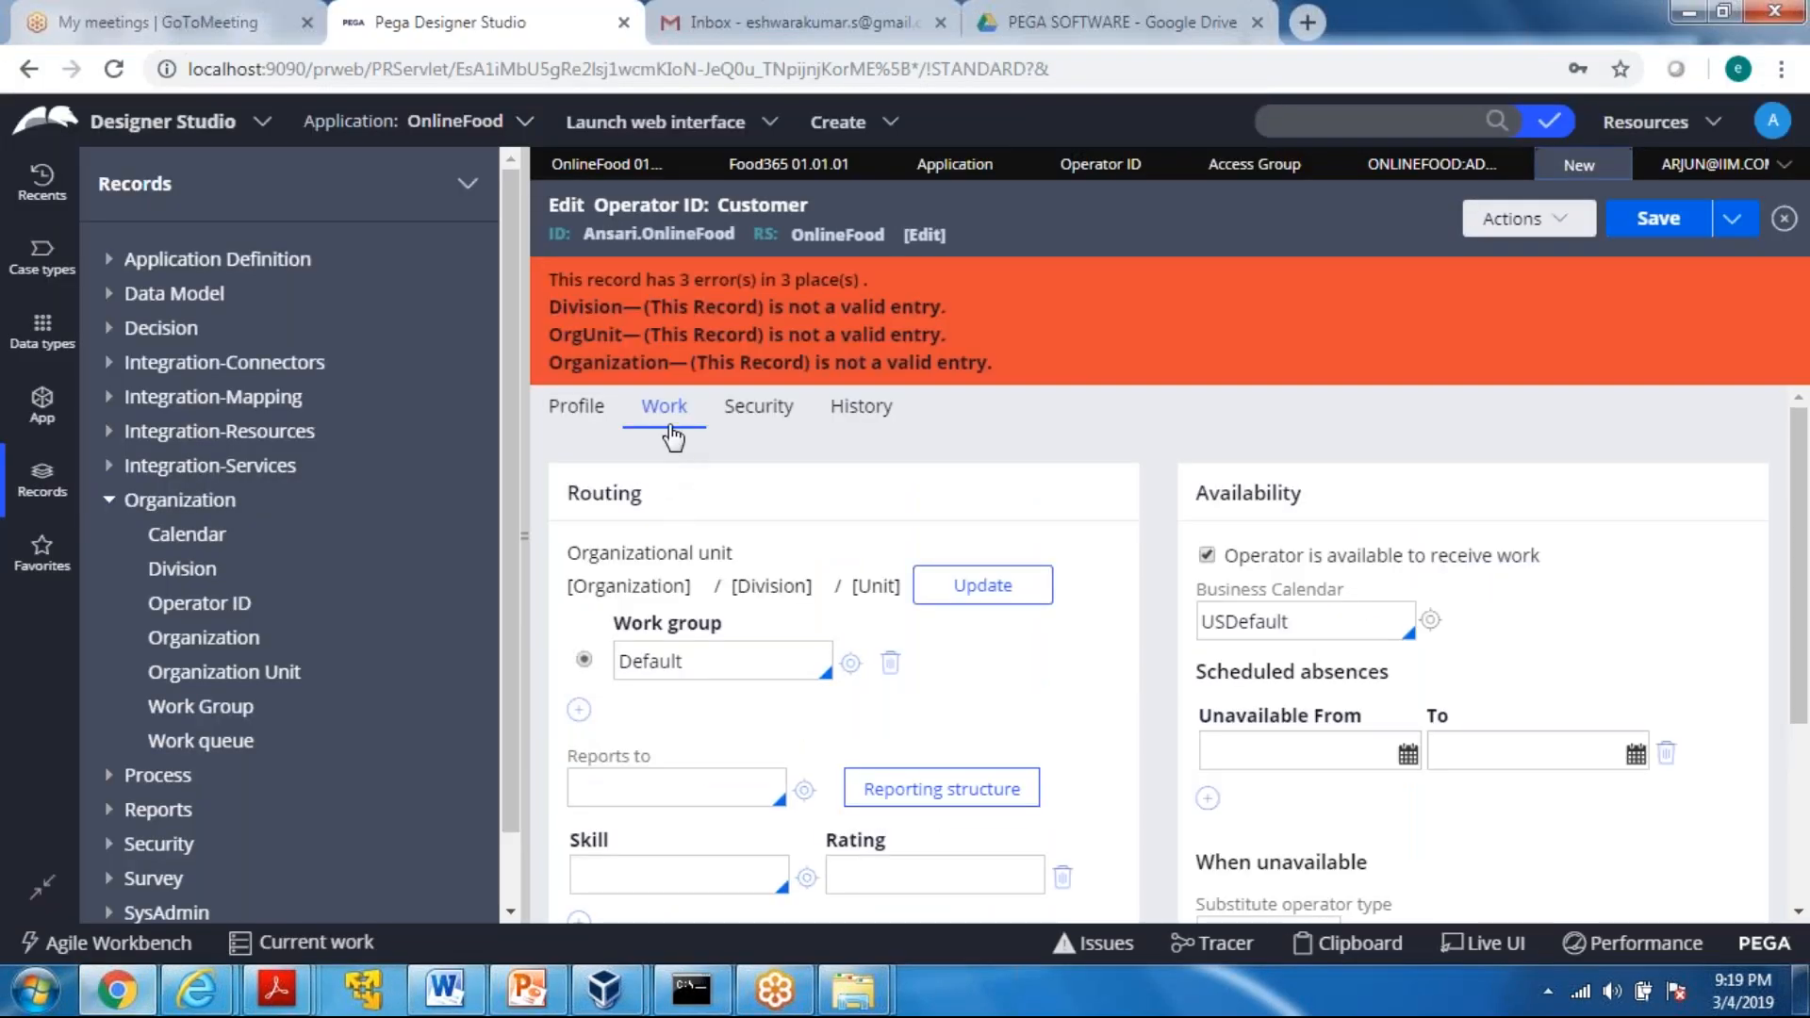
click(1000, 594)
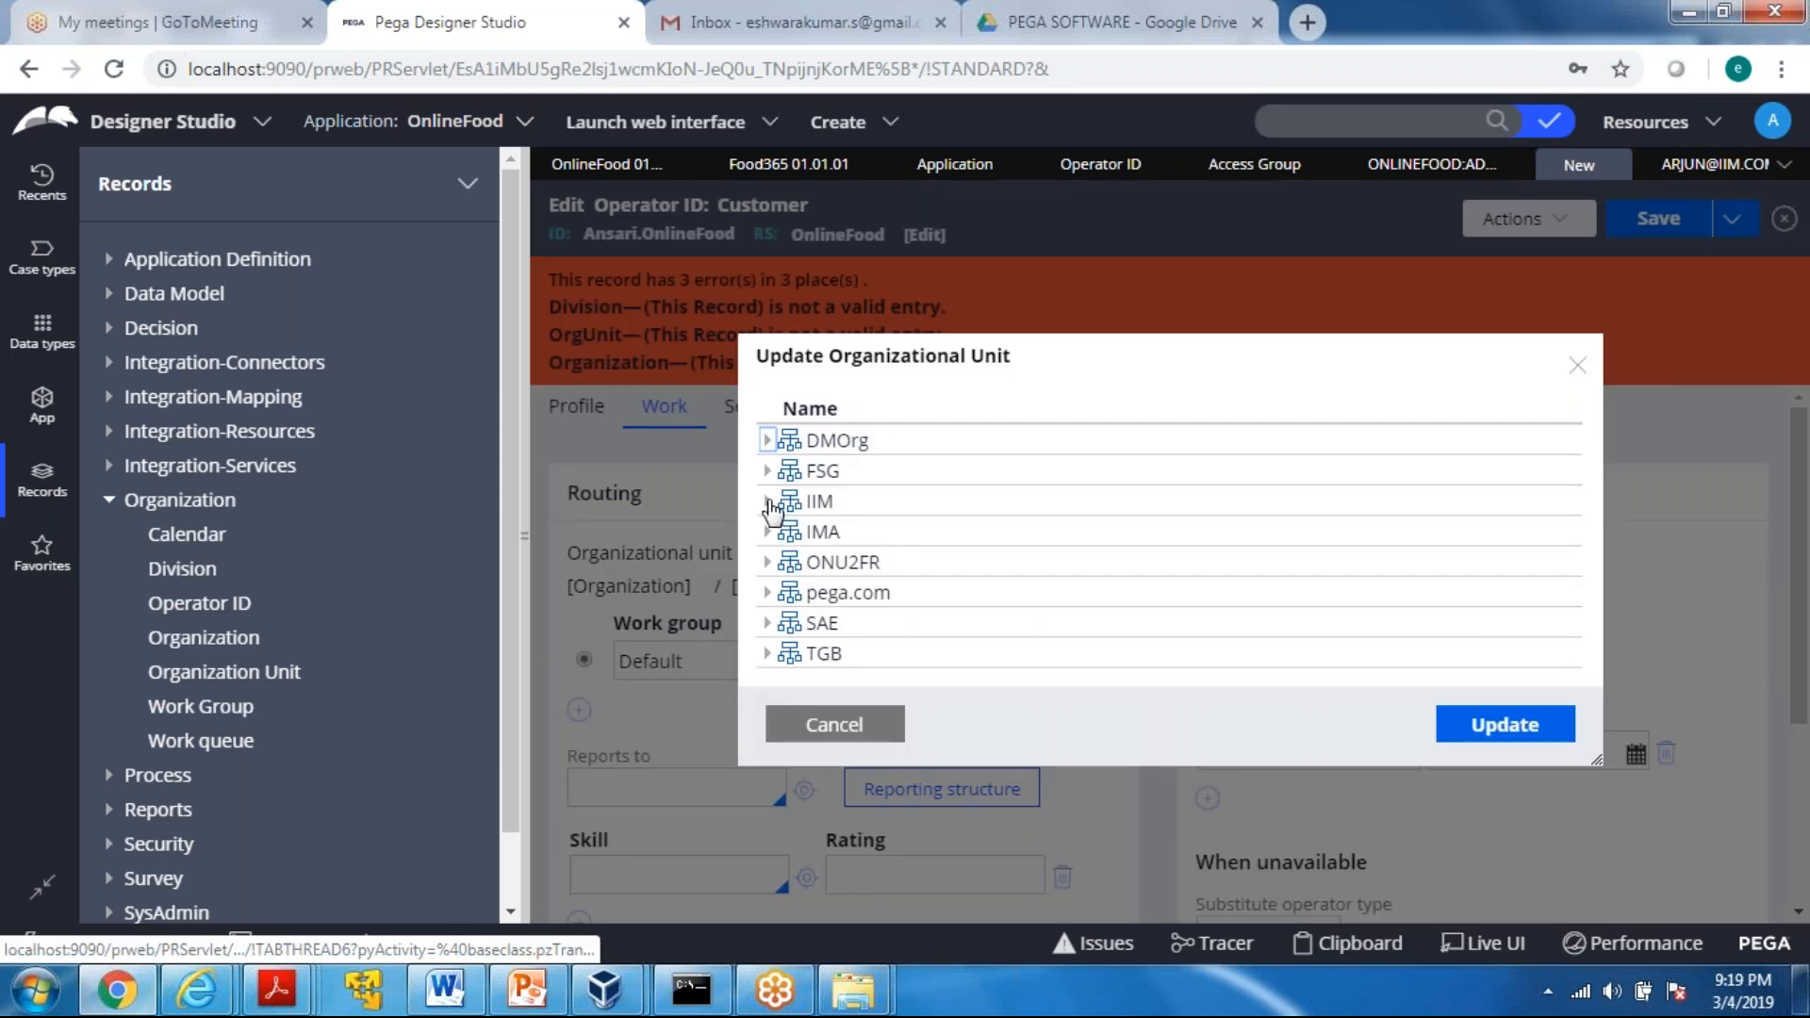
click(767, 484)
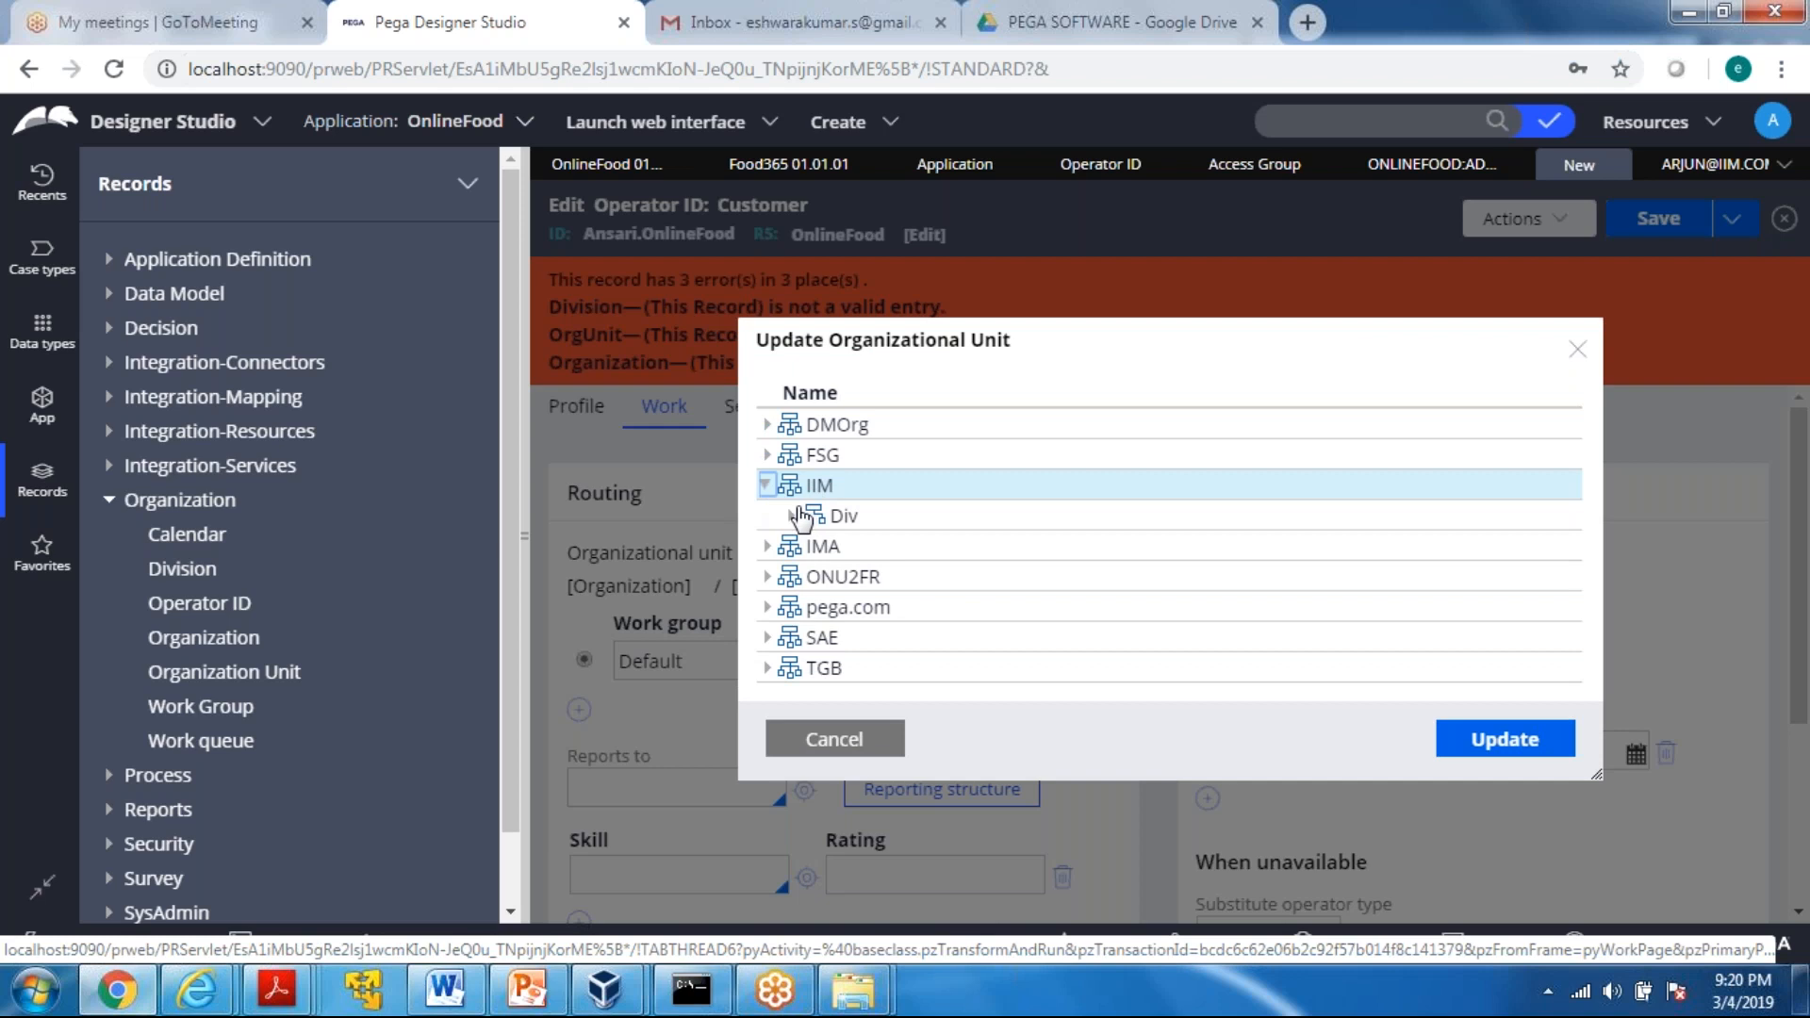
click(792, 518)
click(879, 529)
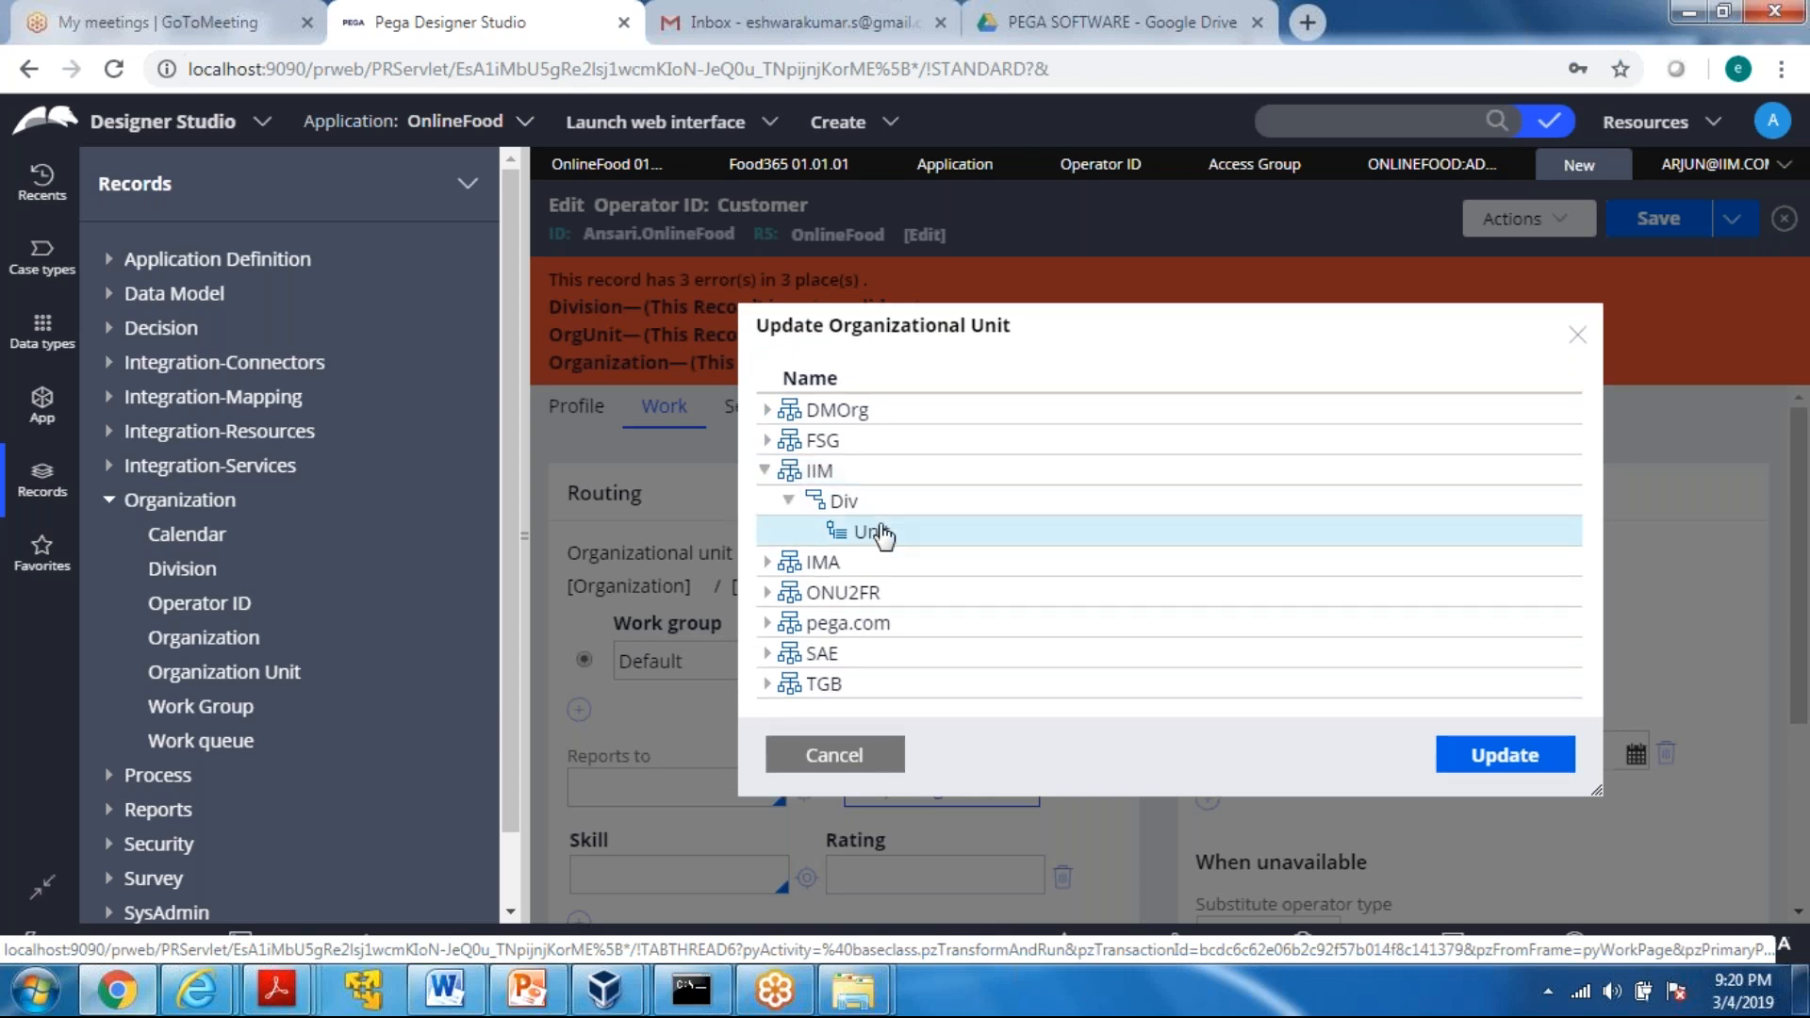
click(1504, 754)
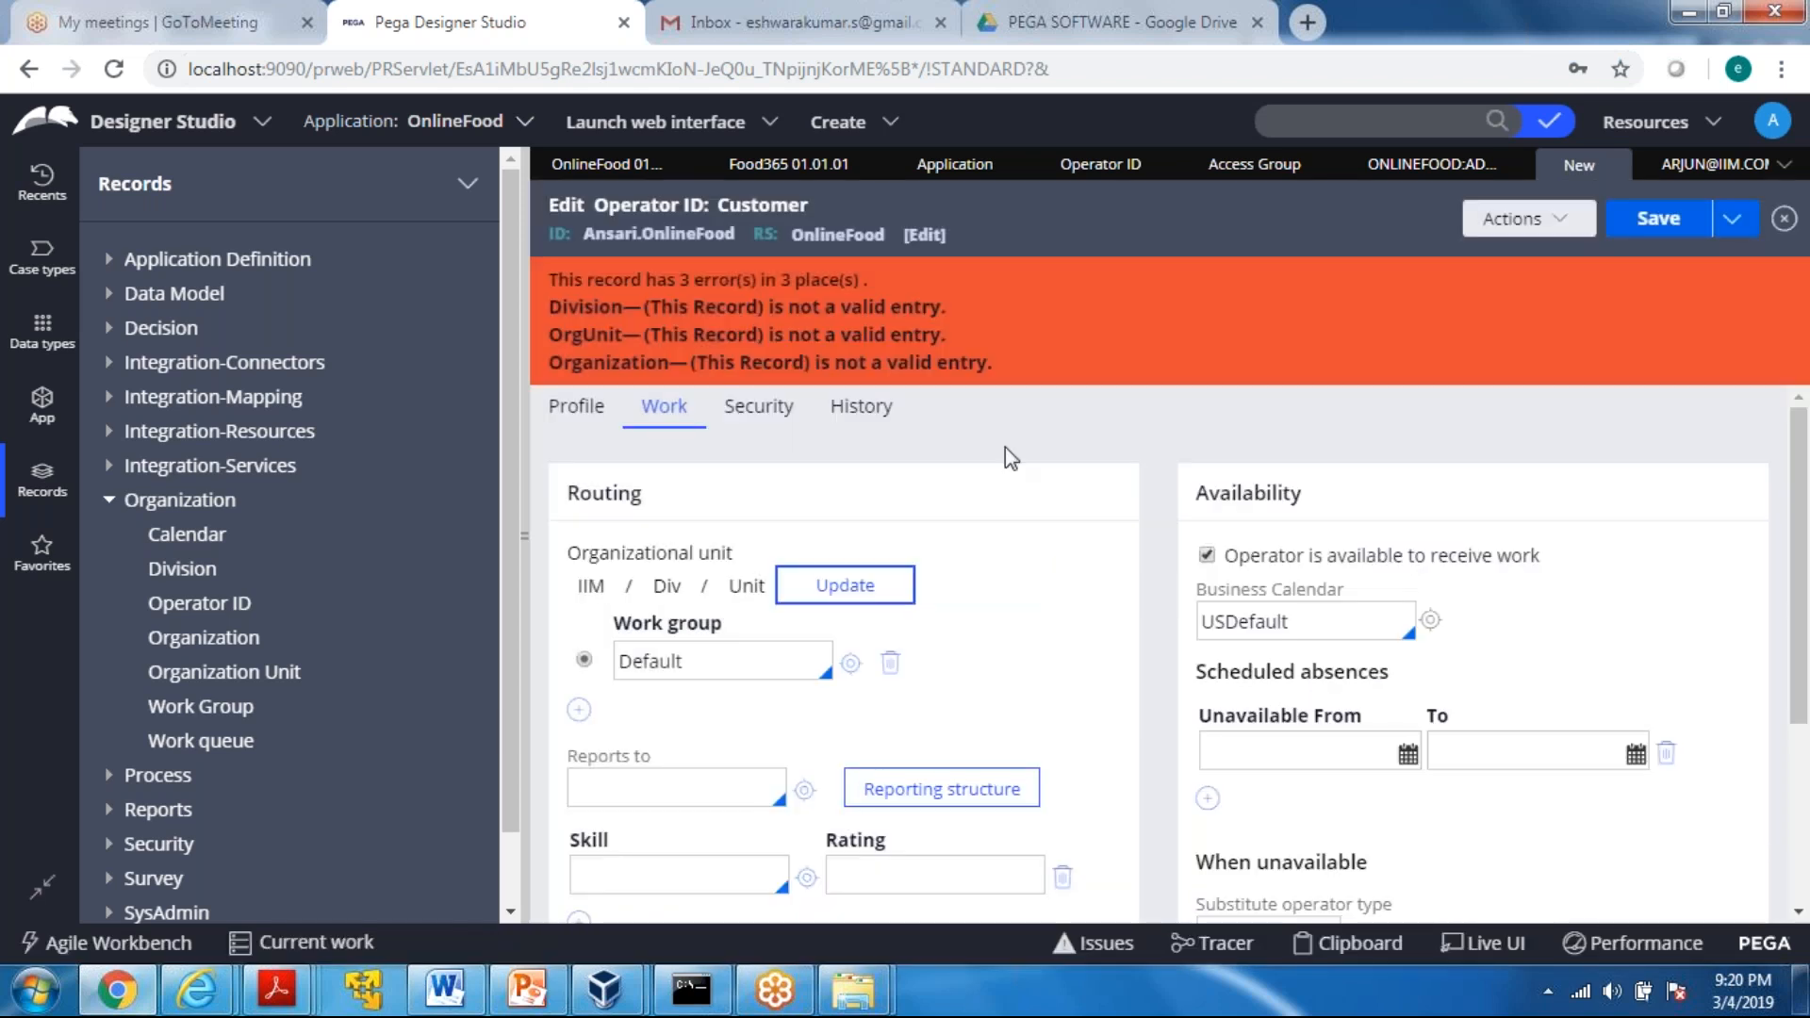
Save the new customer operator record and open its Security settings
click(1669, 226)
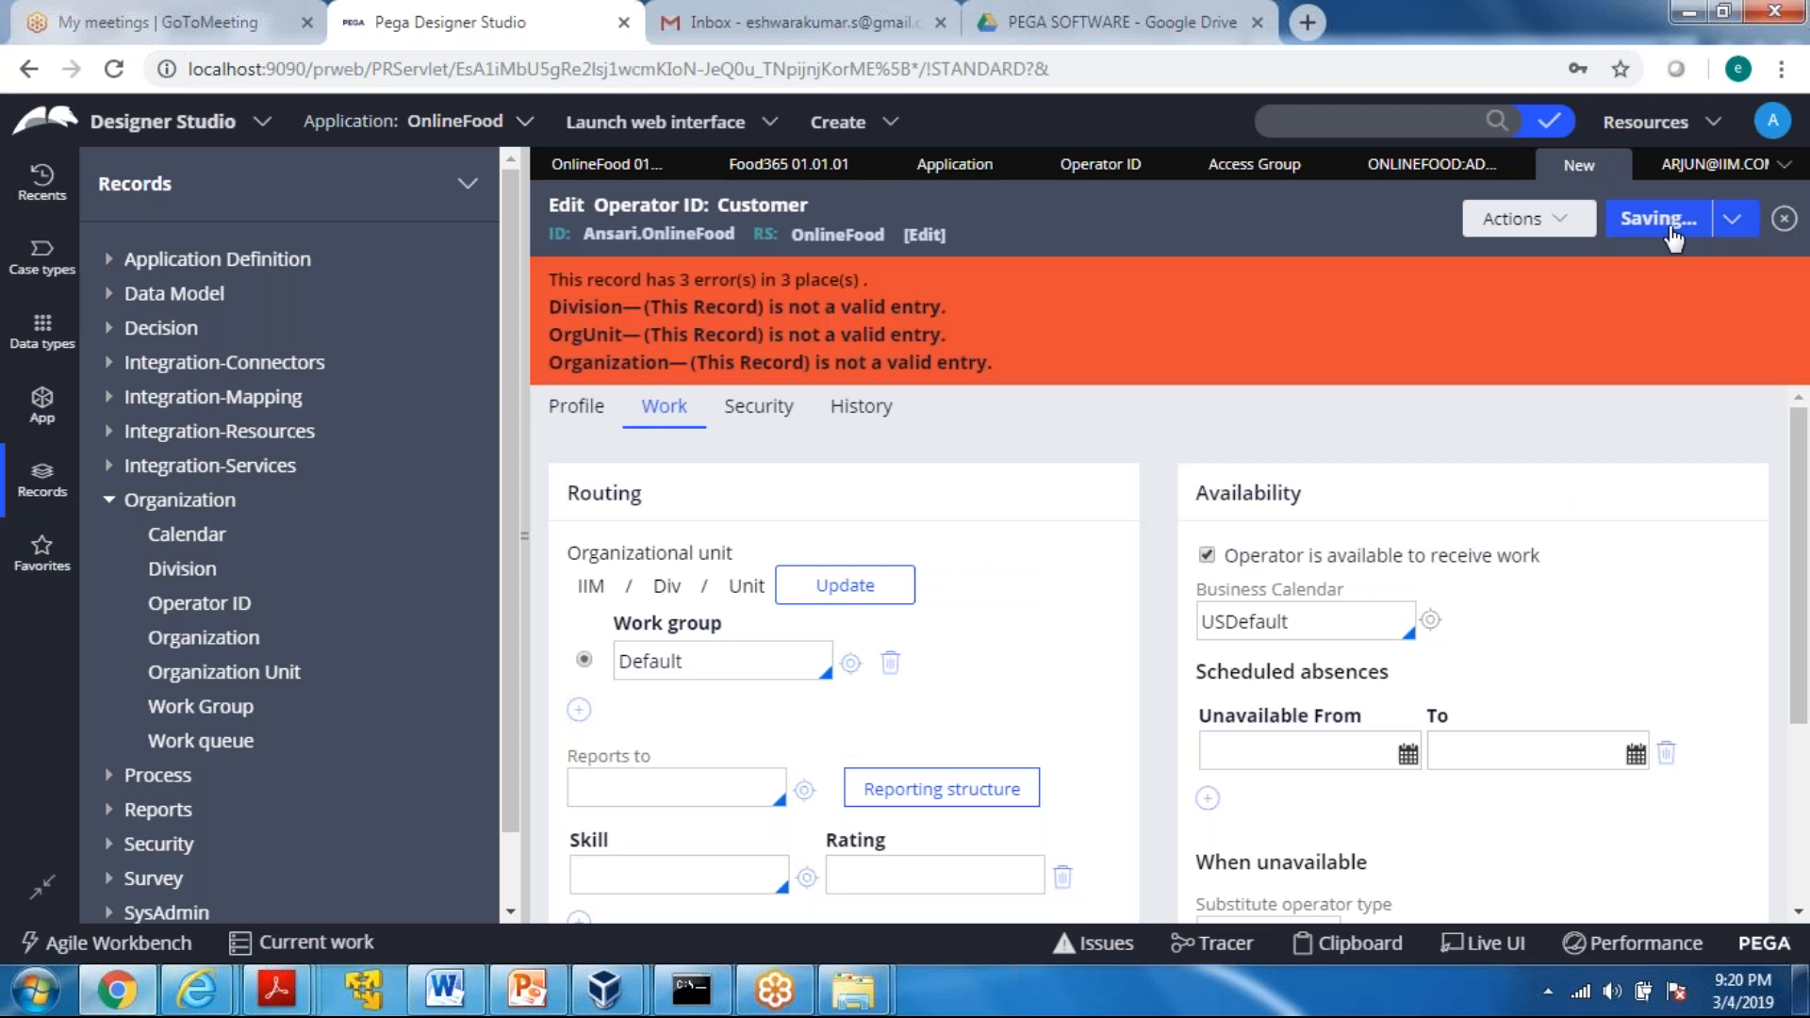
click(1659, 218)
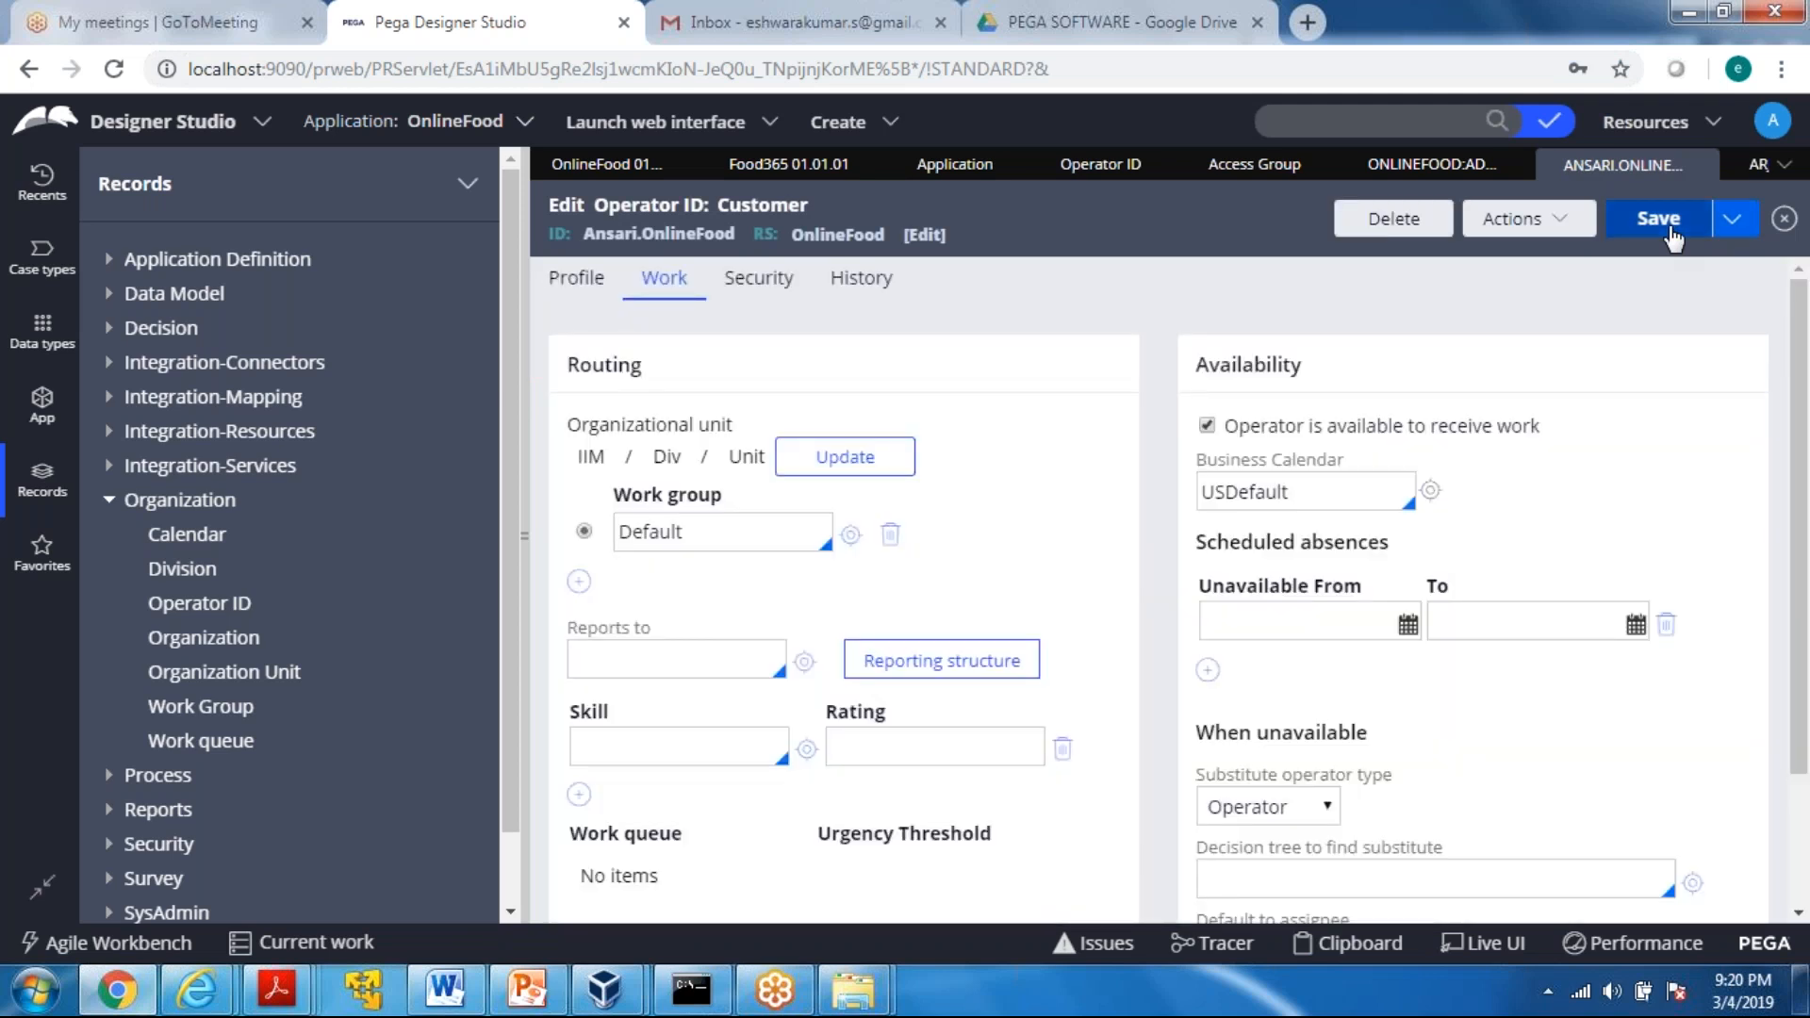
click(768, 289)
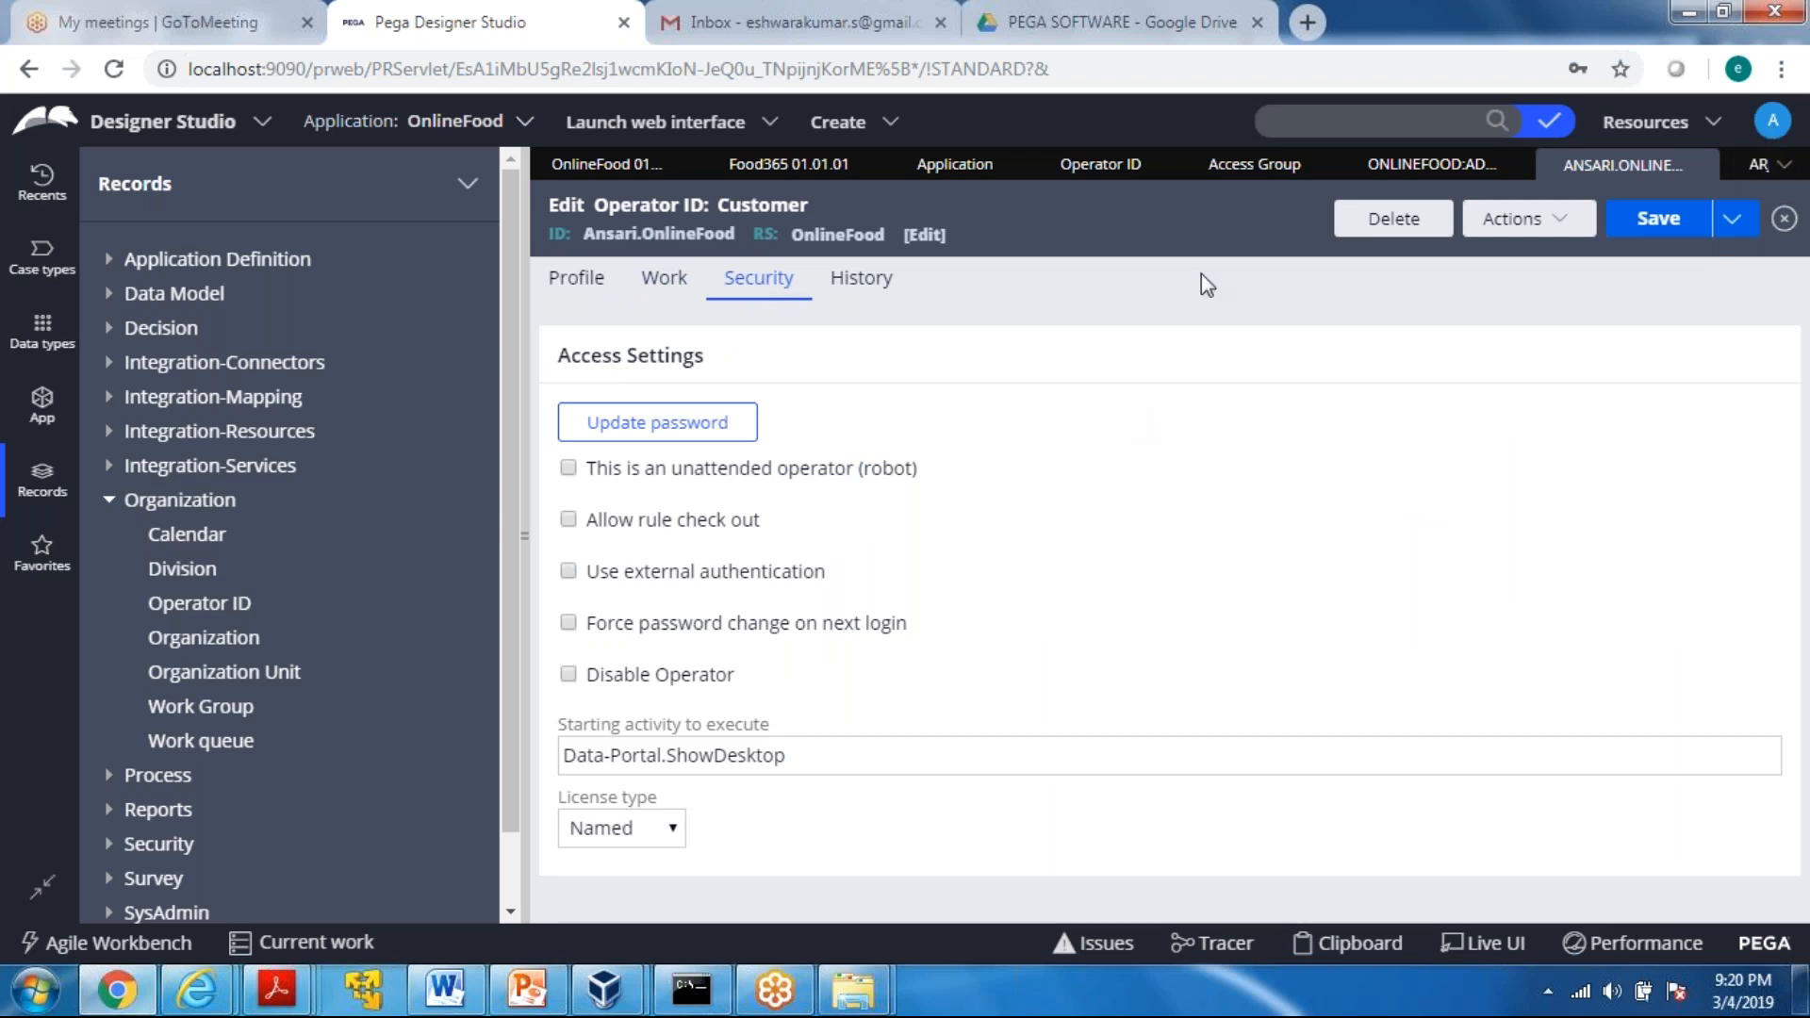
Log off from Designer Studio and log in with the new customer operator's user name and account password
click(1772, 121)
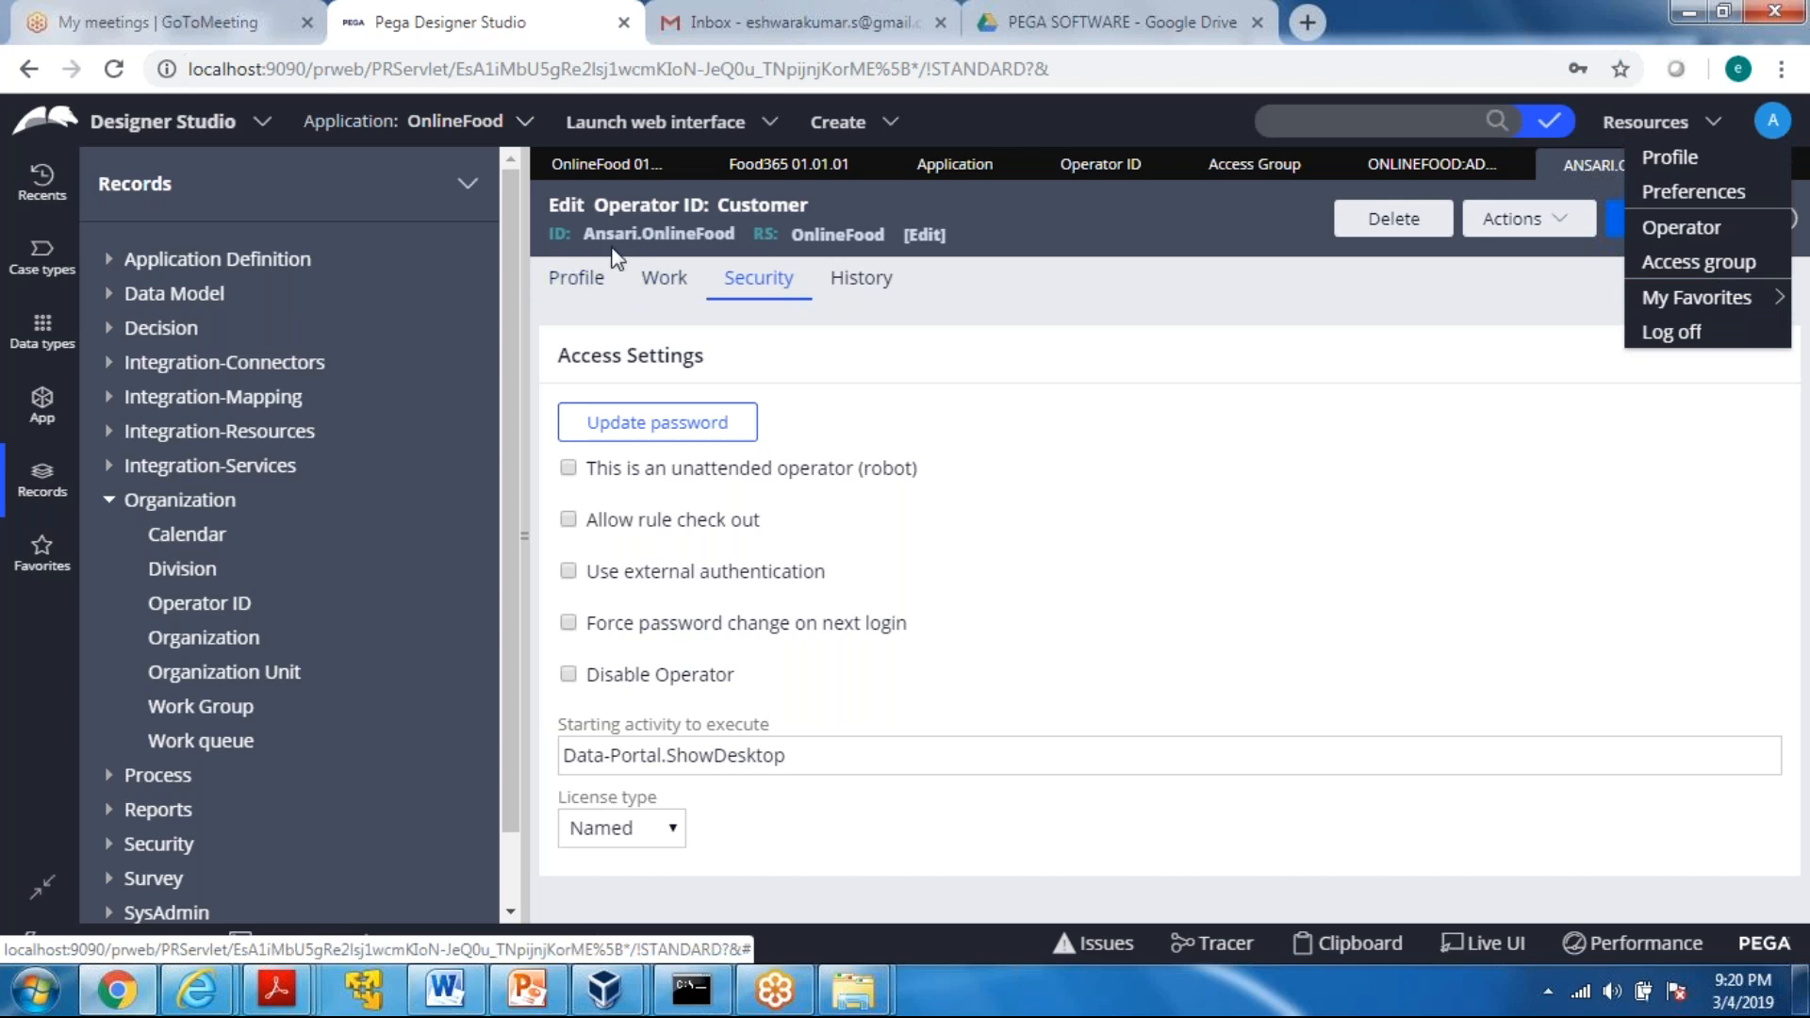
click(1705, 341)
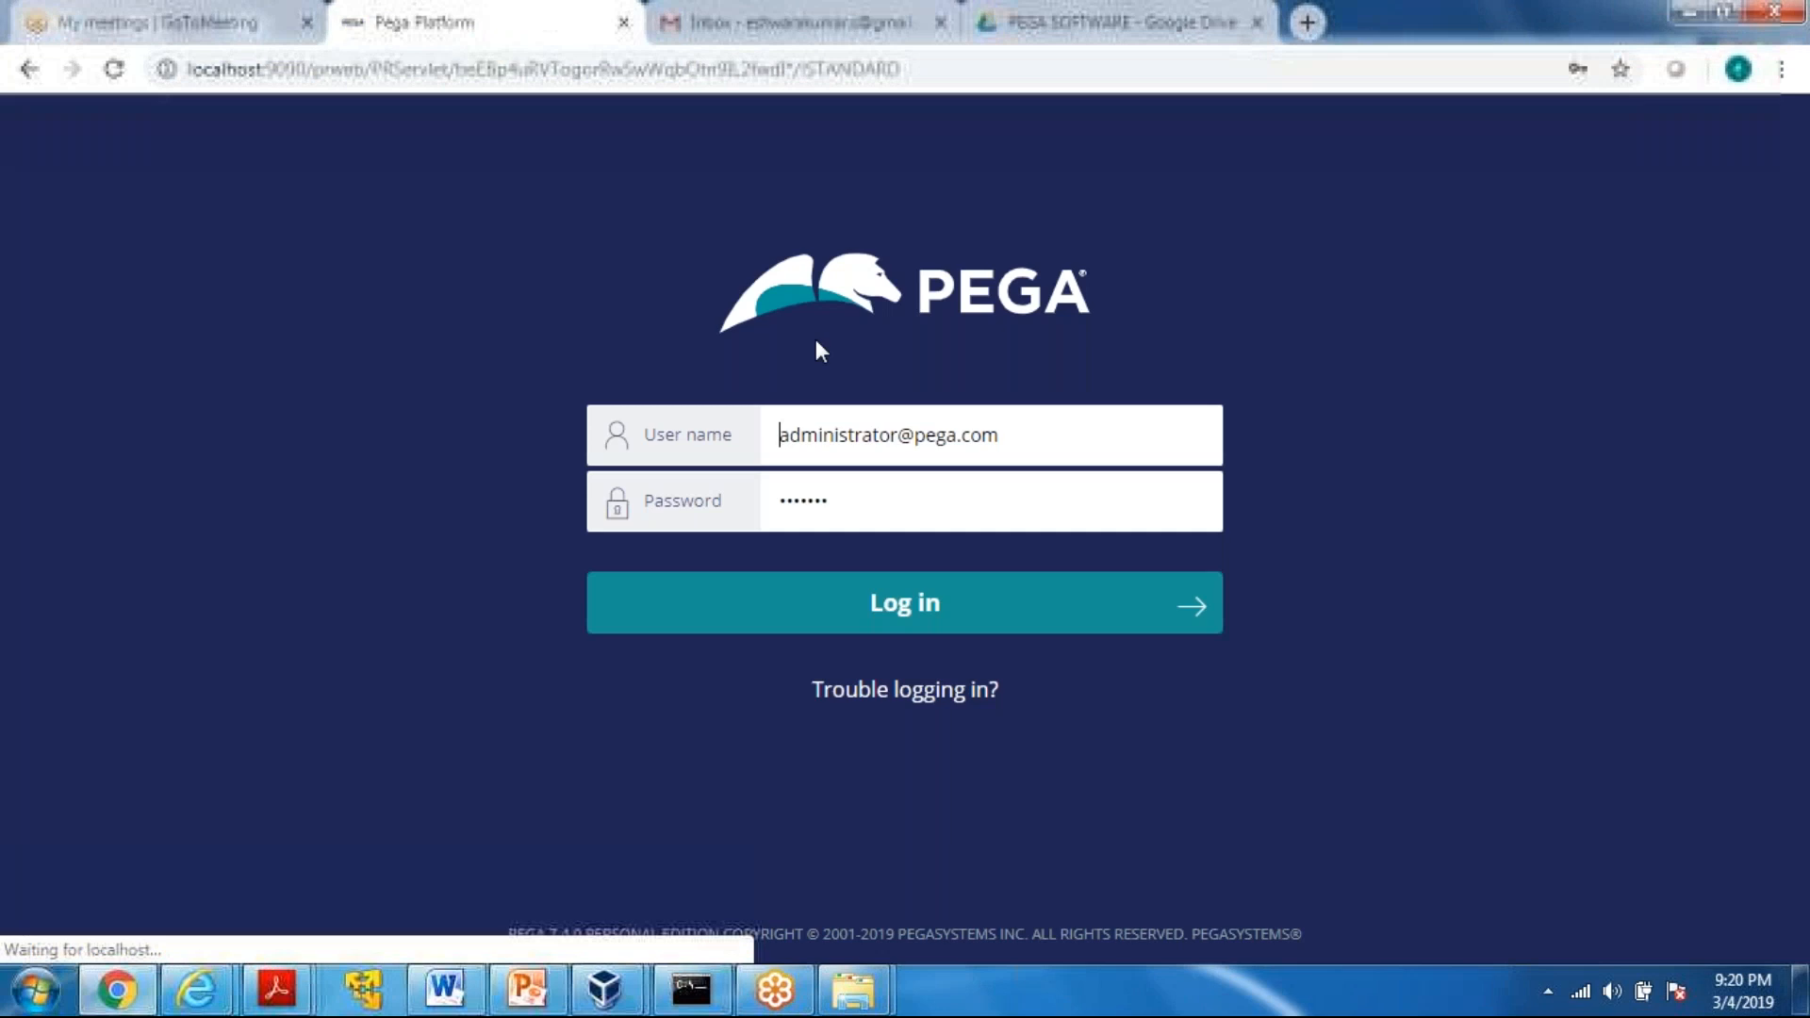
click(1006, 452)
key(BackSpace)
key(BackSpace)
key(BackSpace)
key(BackSpace)
key(BackSpace)
key(BackSpace)
key(BackSpace)
key(BackSpace)
key(BackSpace)
key(BackSpace)
key(BackSpace)
key(BackSpace)
key(BackSpace)
key(BackSpace)
key(BackSpace)
key(BackSpace)
key(BackSpace)
key(BackSpace)
key(BackSpace)
key(BackSpace)
text(Ansari.)
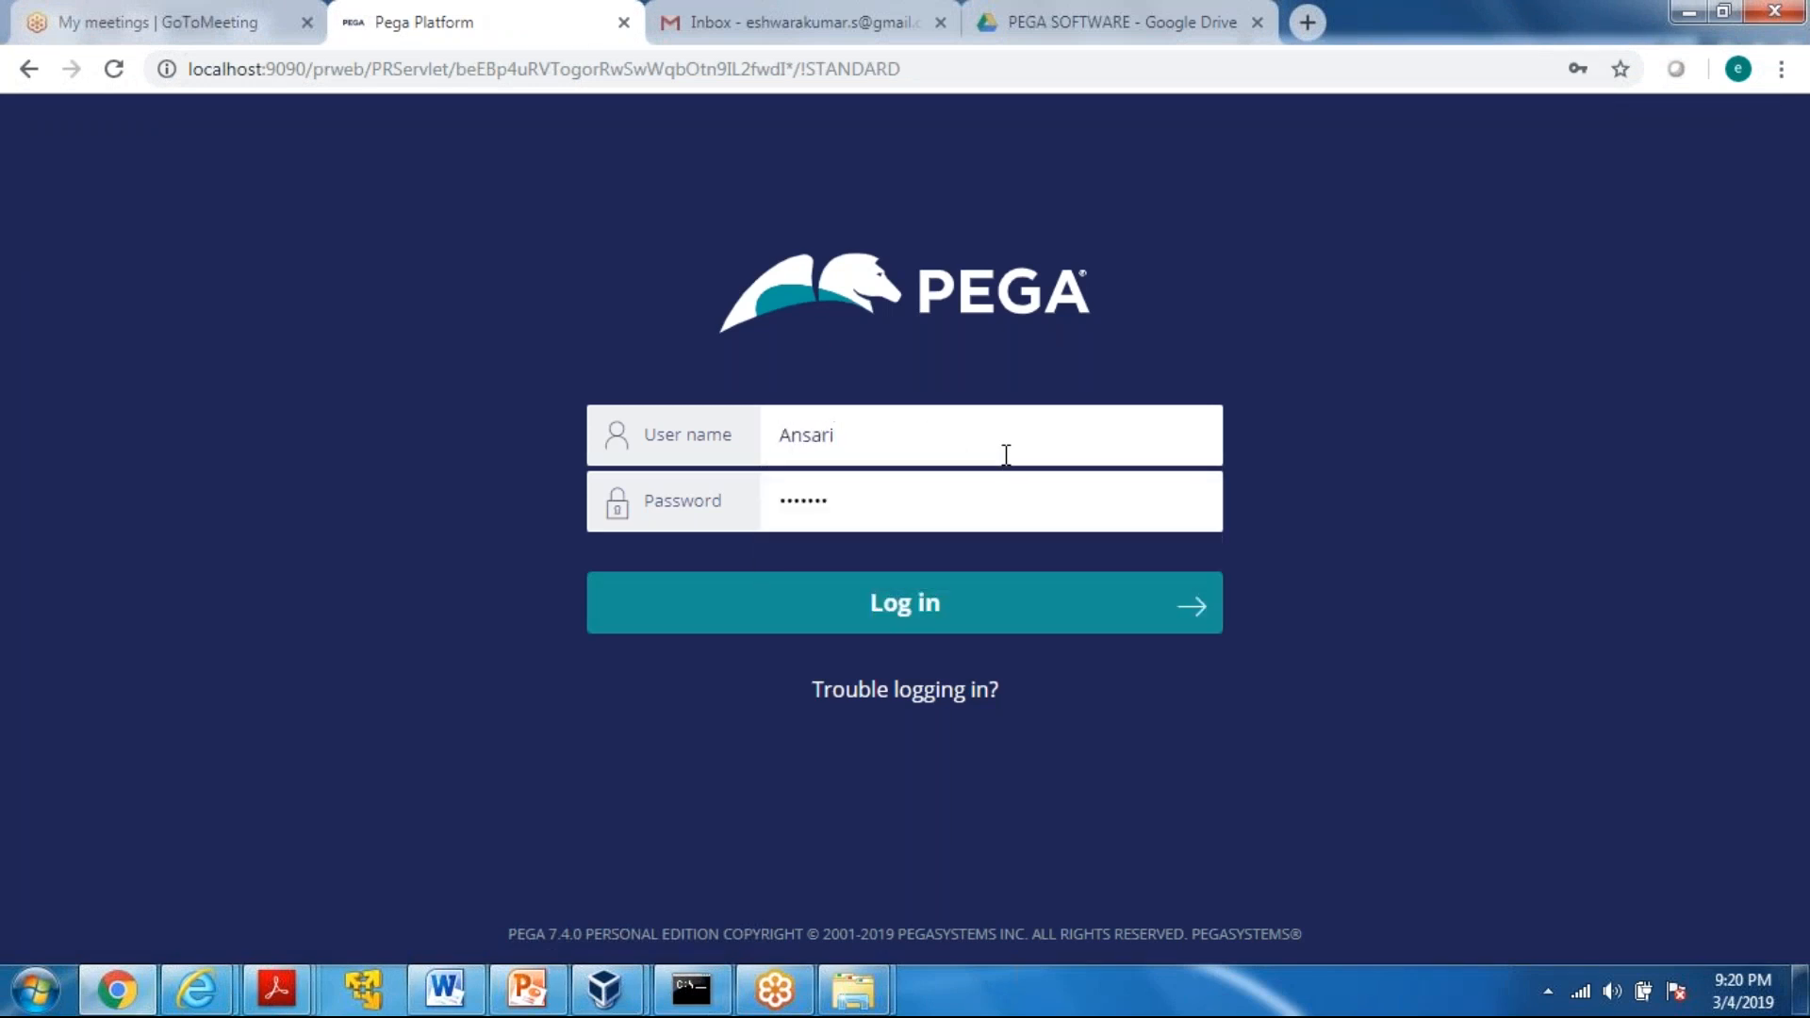
text(Onlinefood)
click(898, 502)
key(BackSpace)
key(BackSpace)
key(BackSpace)
key(BackSpace)
key(BackSpace)
key(BackSpace)
key(BackSpace)
text(rules)
key(Return)
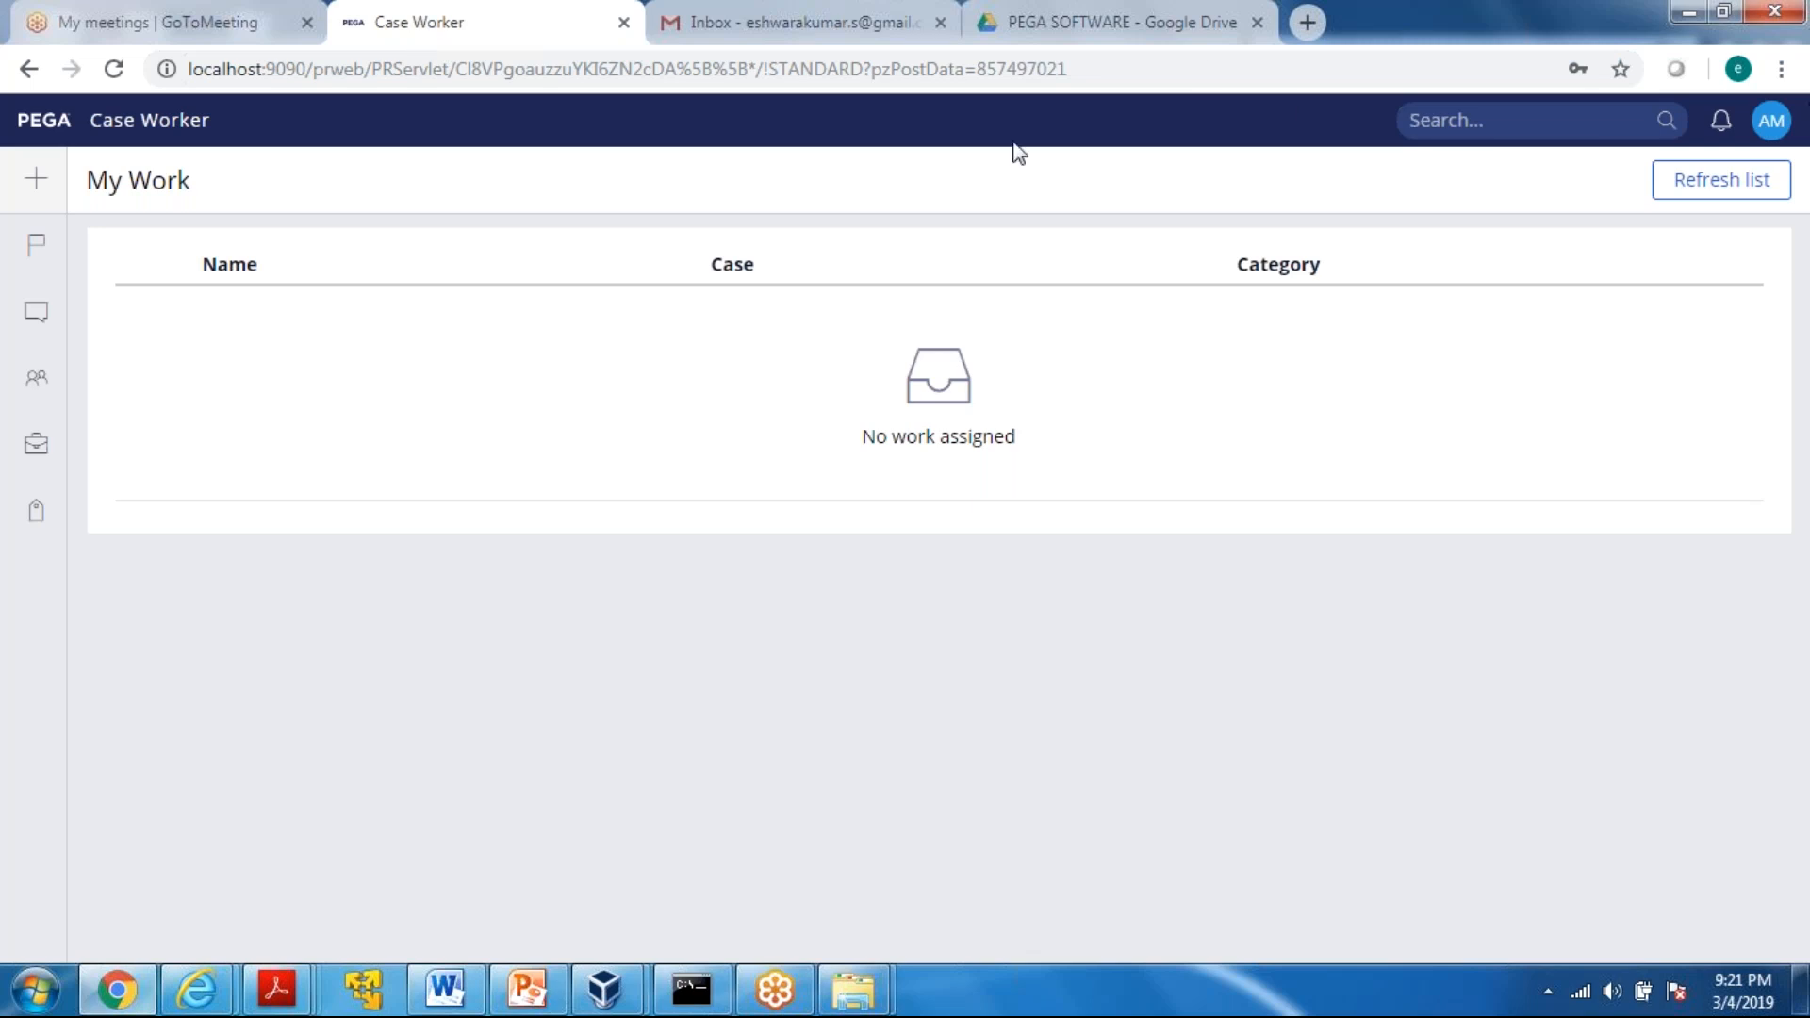
Log off from the Case Worker portal and log back in to Designer Studio with the administrator operator's user name and password
click(1767, 128)
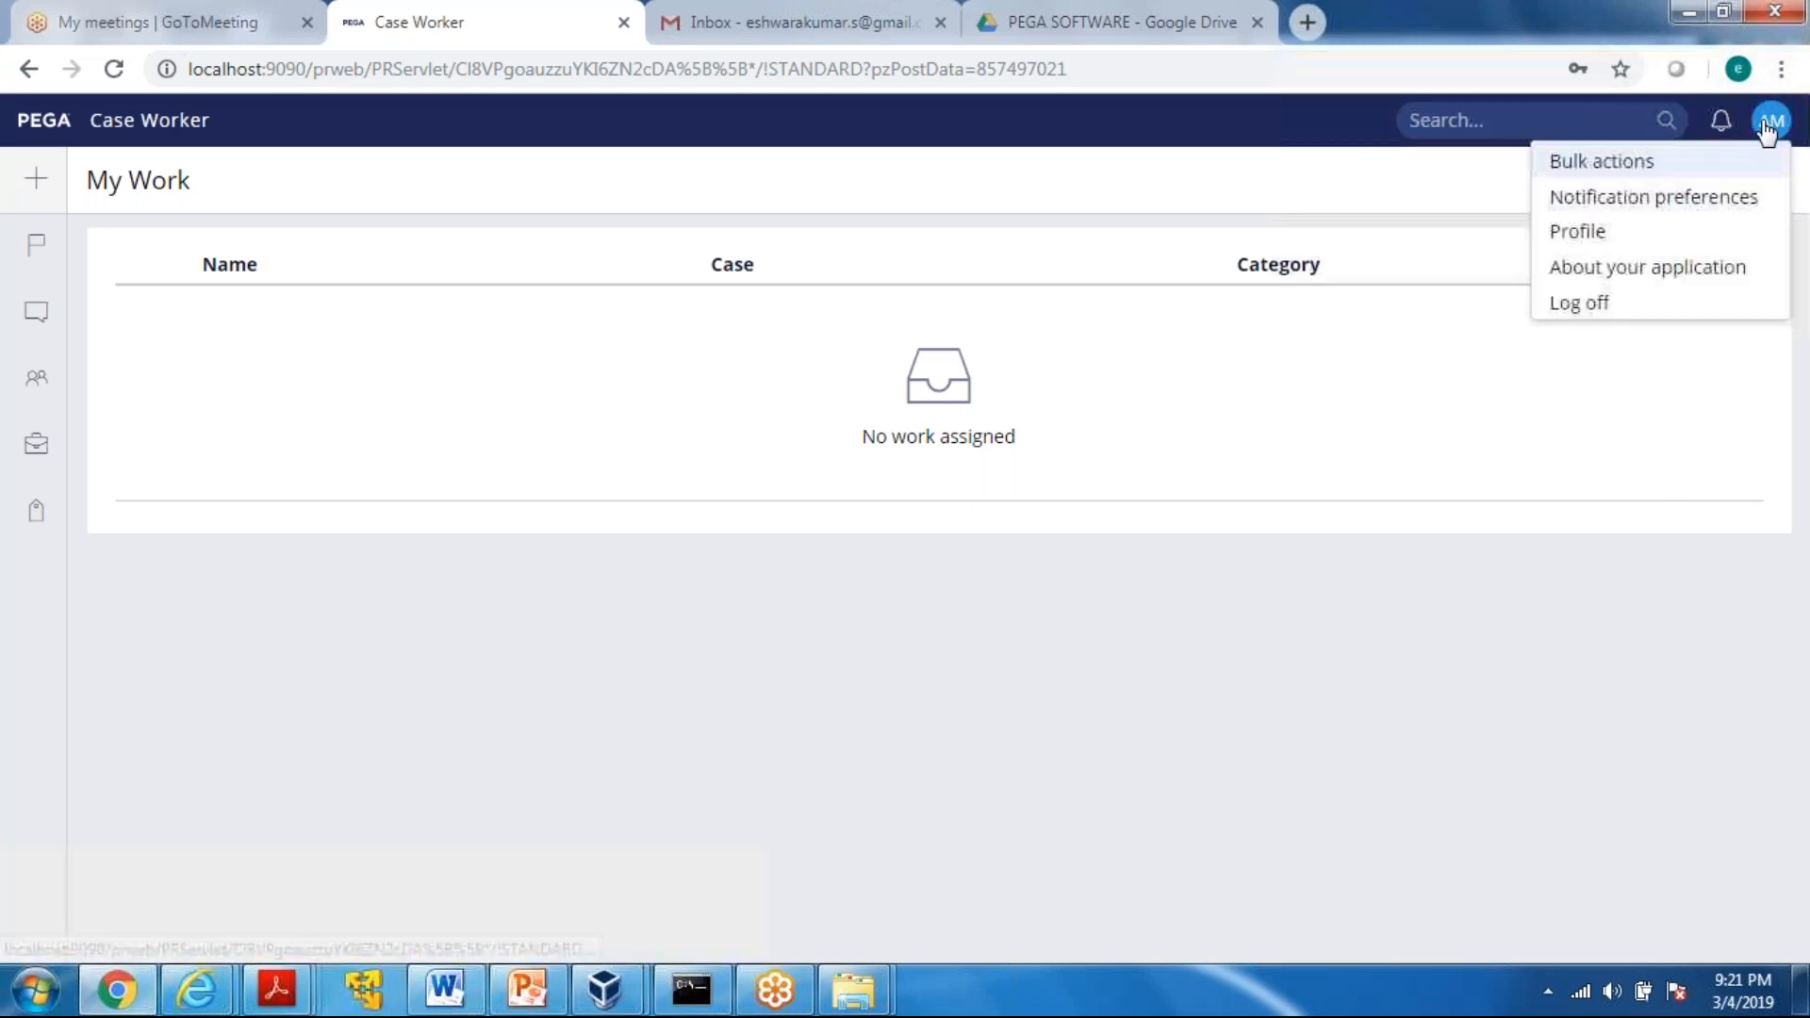
click(1584, 303)
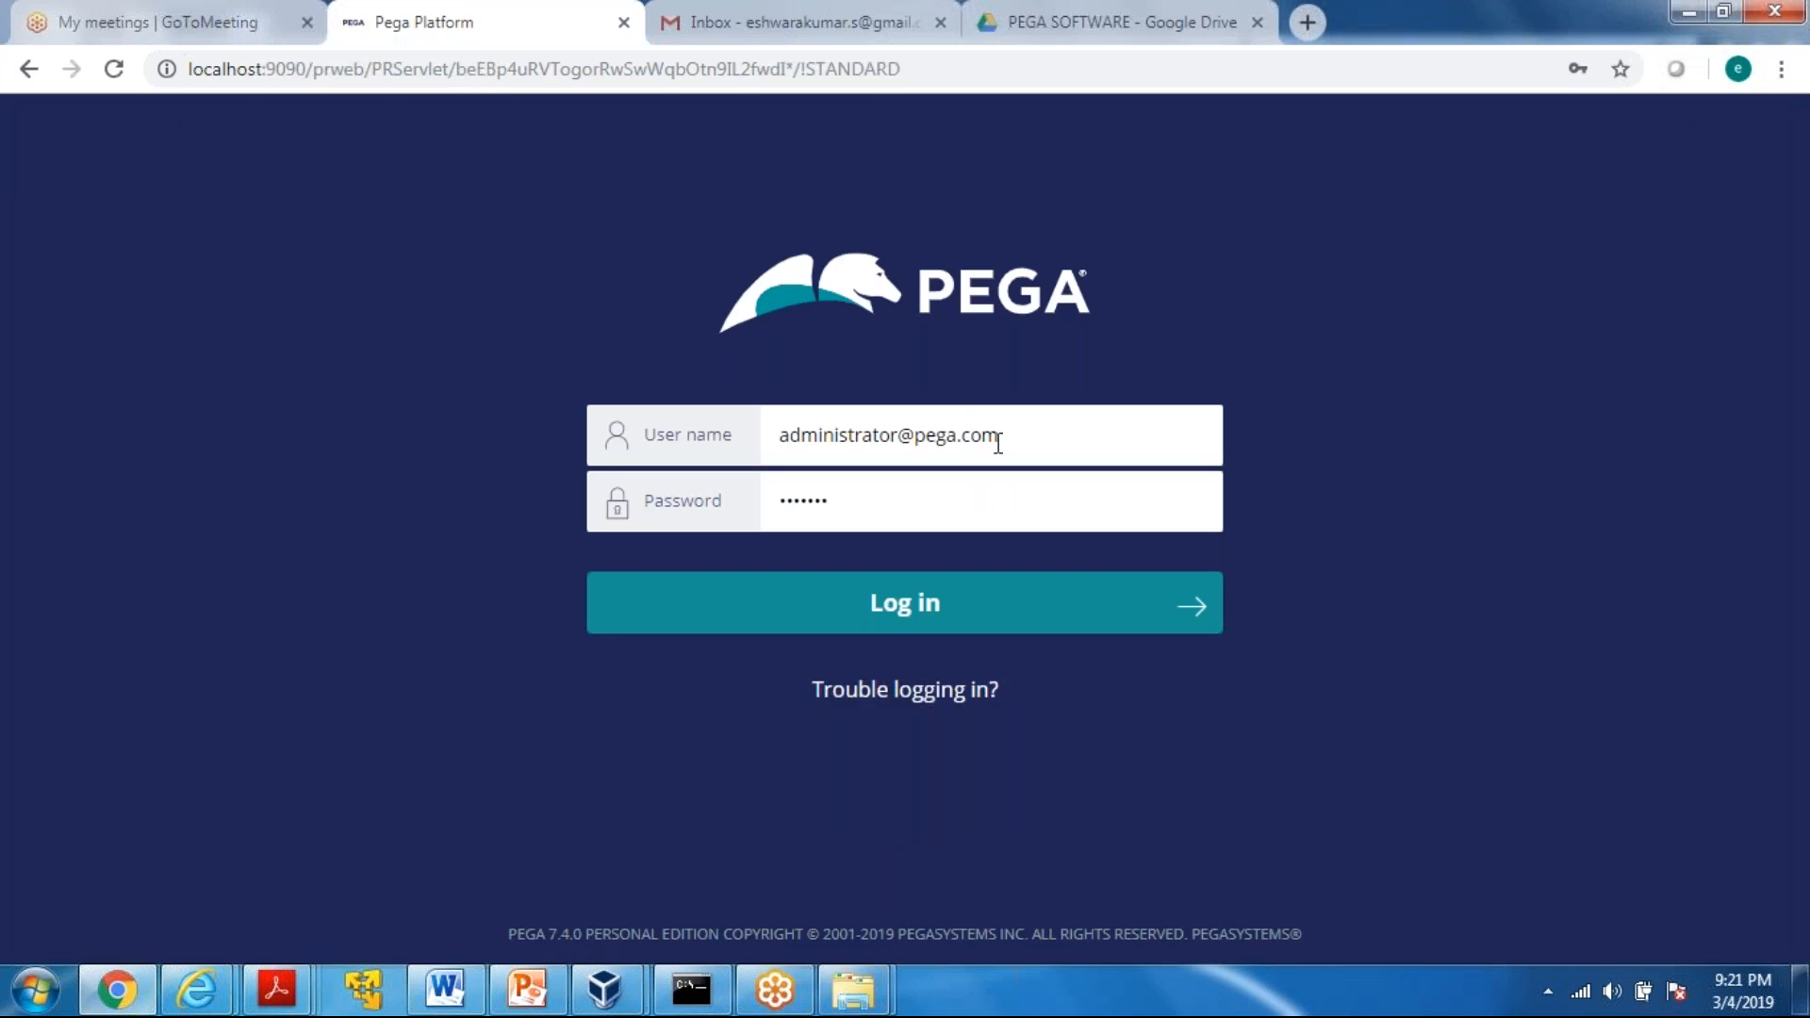
click(1045, 439)
key(BackSpace)
key(BackSpace)
key(BackSpace)
key(BackSpace)
key(BackSpace)
key(BackSpace)
key(BackSpace)
key(BackSpace)
key(BackSpace)
key(BackSpace)
key(BackSpace)
key(BackSpace)
key(BackSpace)
key(BackSpace)
key(BackSpace)
key(BackSpace)
key(BackSpace)
key(BackSpace)
key(BackSpace)
key(BackSpace)
key(BackSpace)
key(BackSpace)
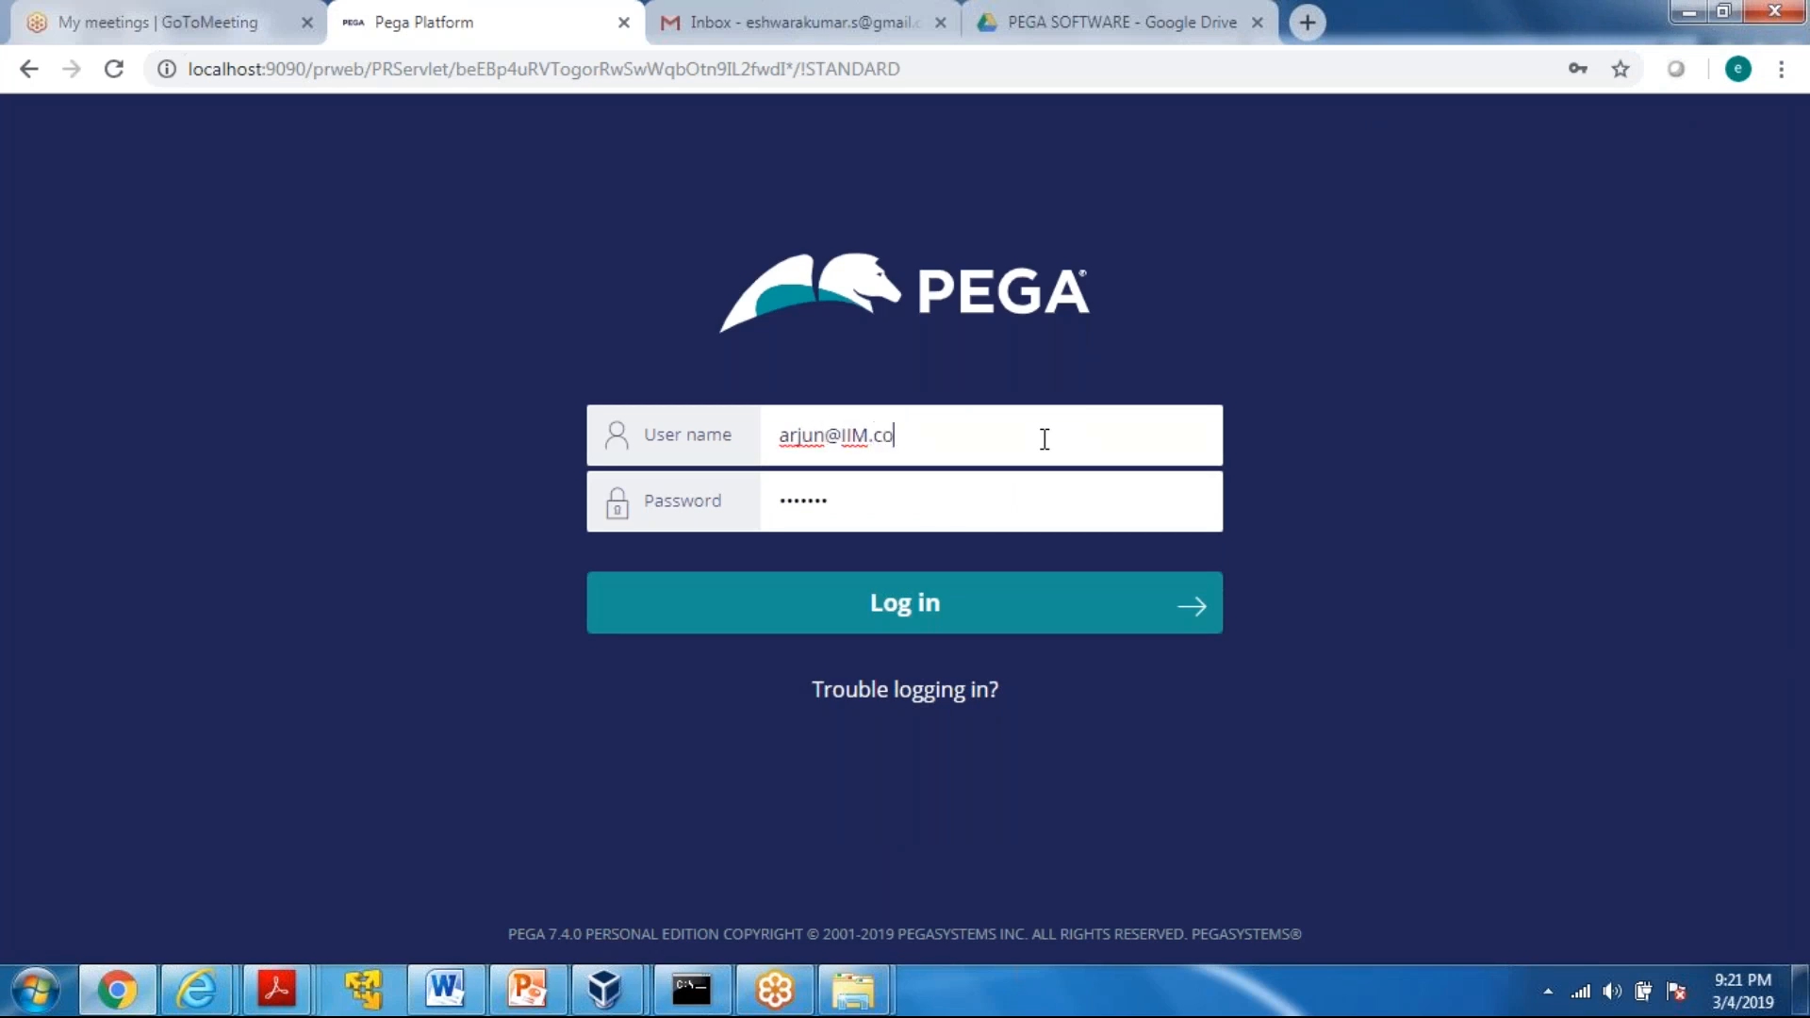
key(Tab)
text(rules)
key(Return)
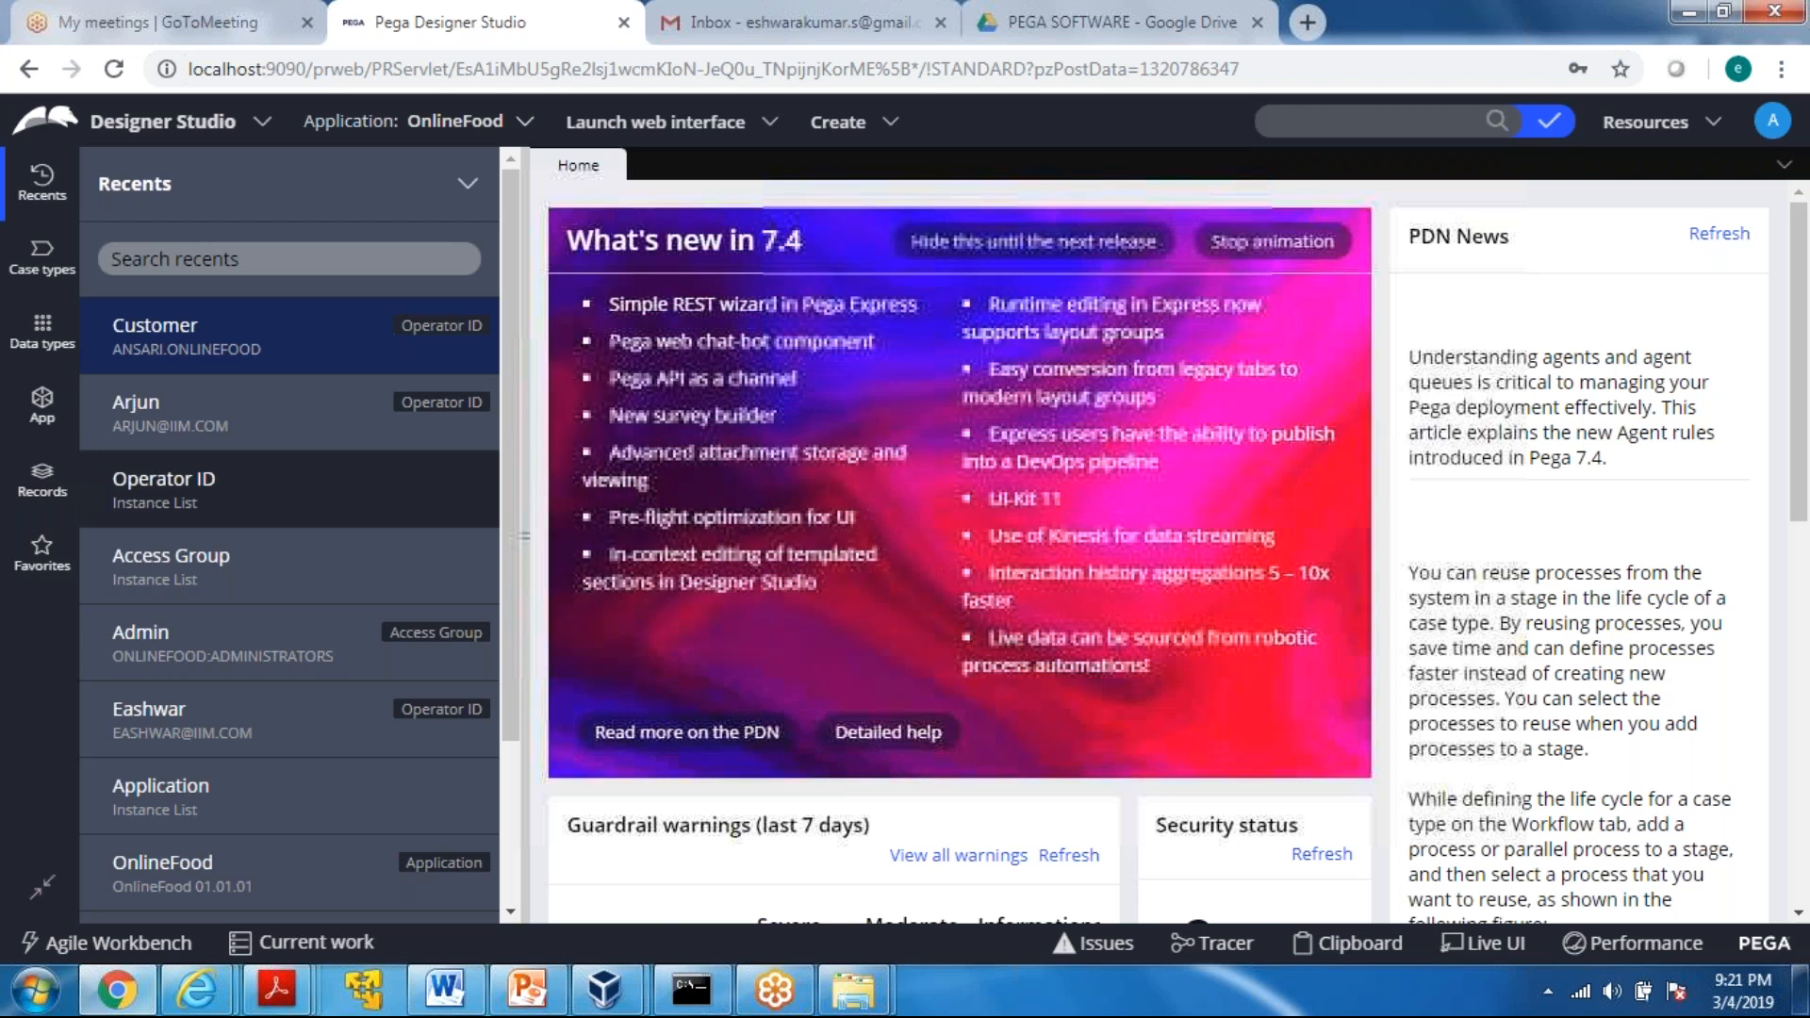
Start a new Operator ID record from the Operator ID list with the short description Online Food Manager
click(141, 467)
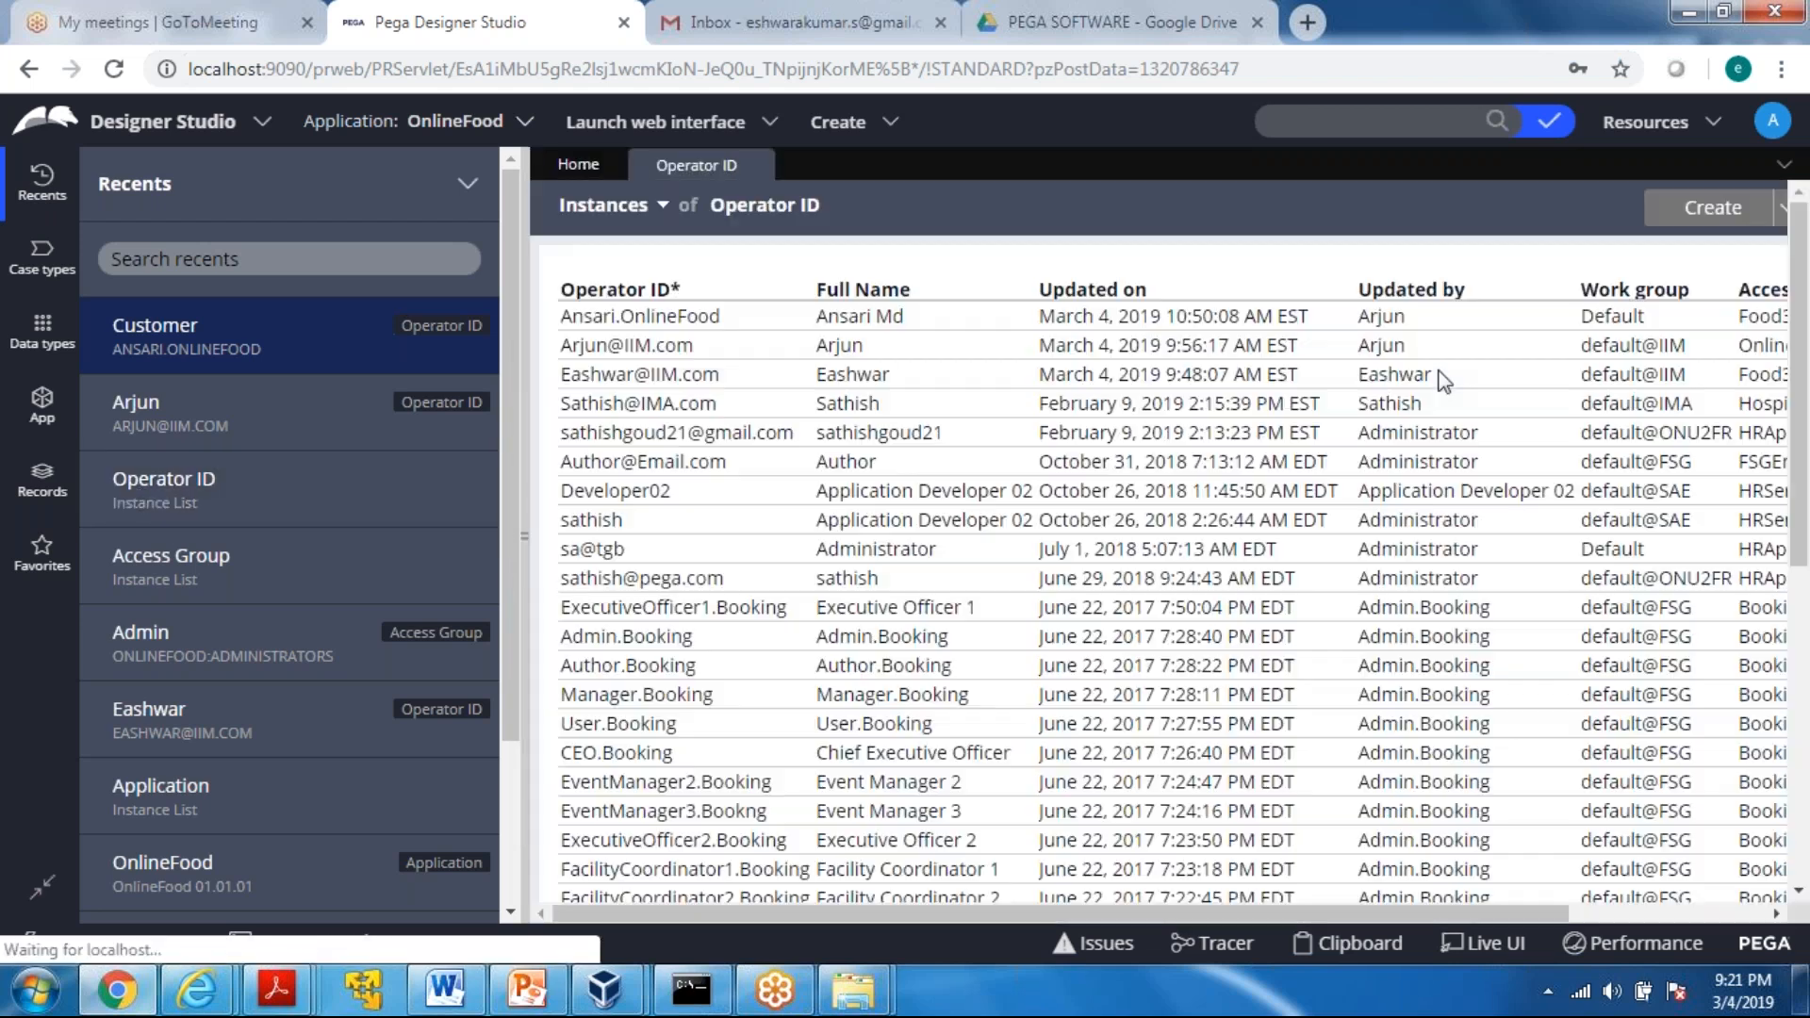
click(1716, 217)
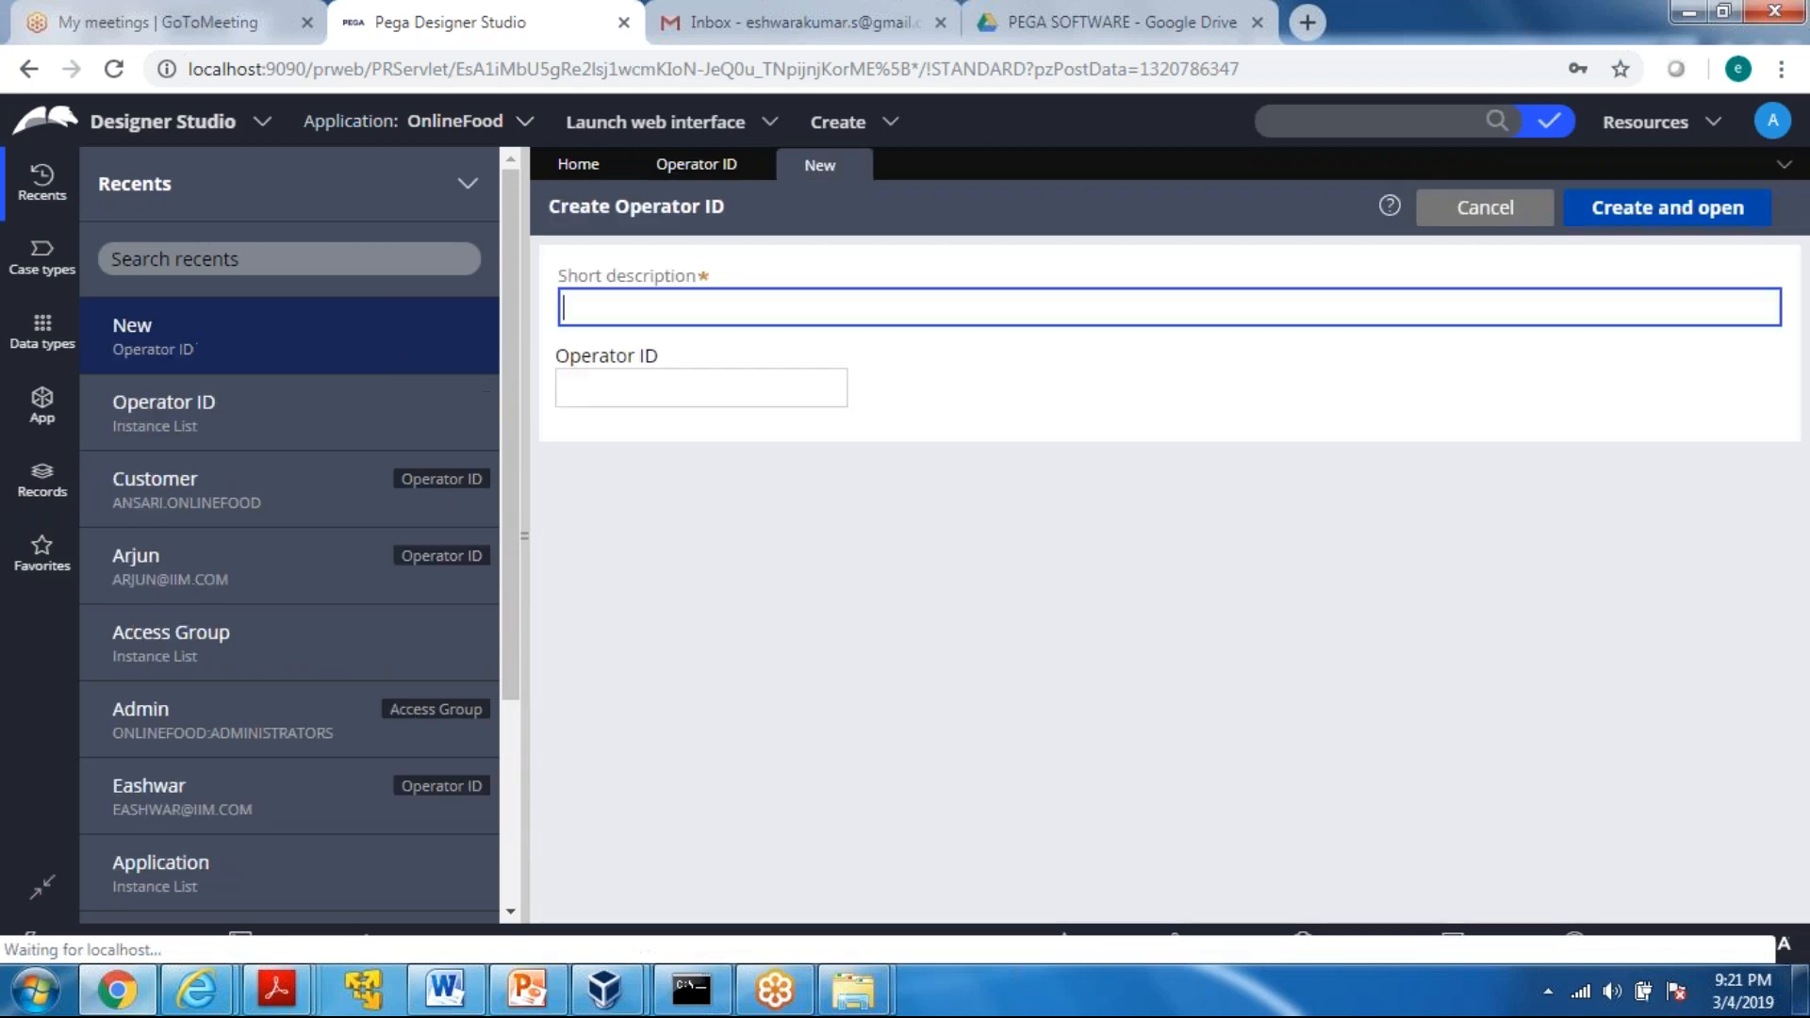
text(On)
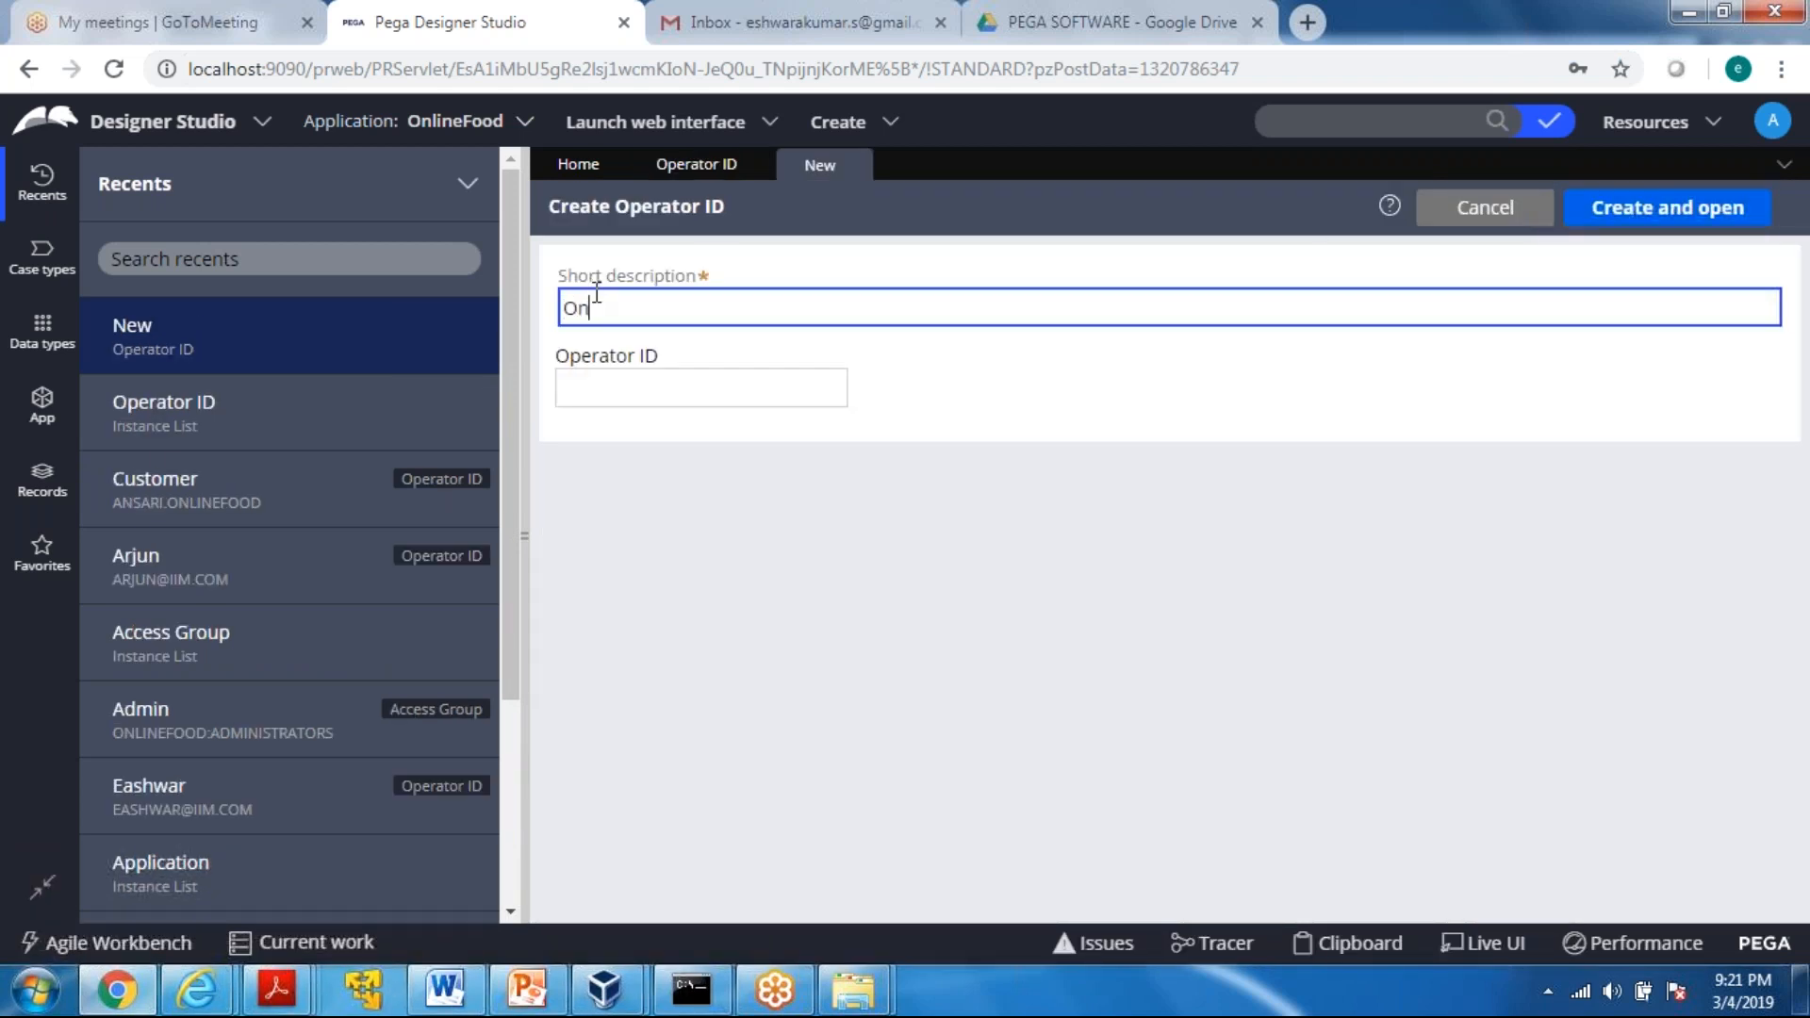
text(line Food mAANGR)
key(BackSpace)
key(BackSpace)
key(BackSpace)
key(BackSpace)
key(BackSpace)
key(BackSpace)
text(m)
key(BackSpace)
text(Maa)
text(nager)
Set the operator ID to Manager.OnlineFood, and create and open the record
key(Tab)
text(Mager)
key(BackSpace)
key(BackSpace)
key(BackSpace)
text(nager,)
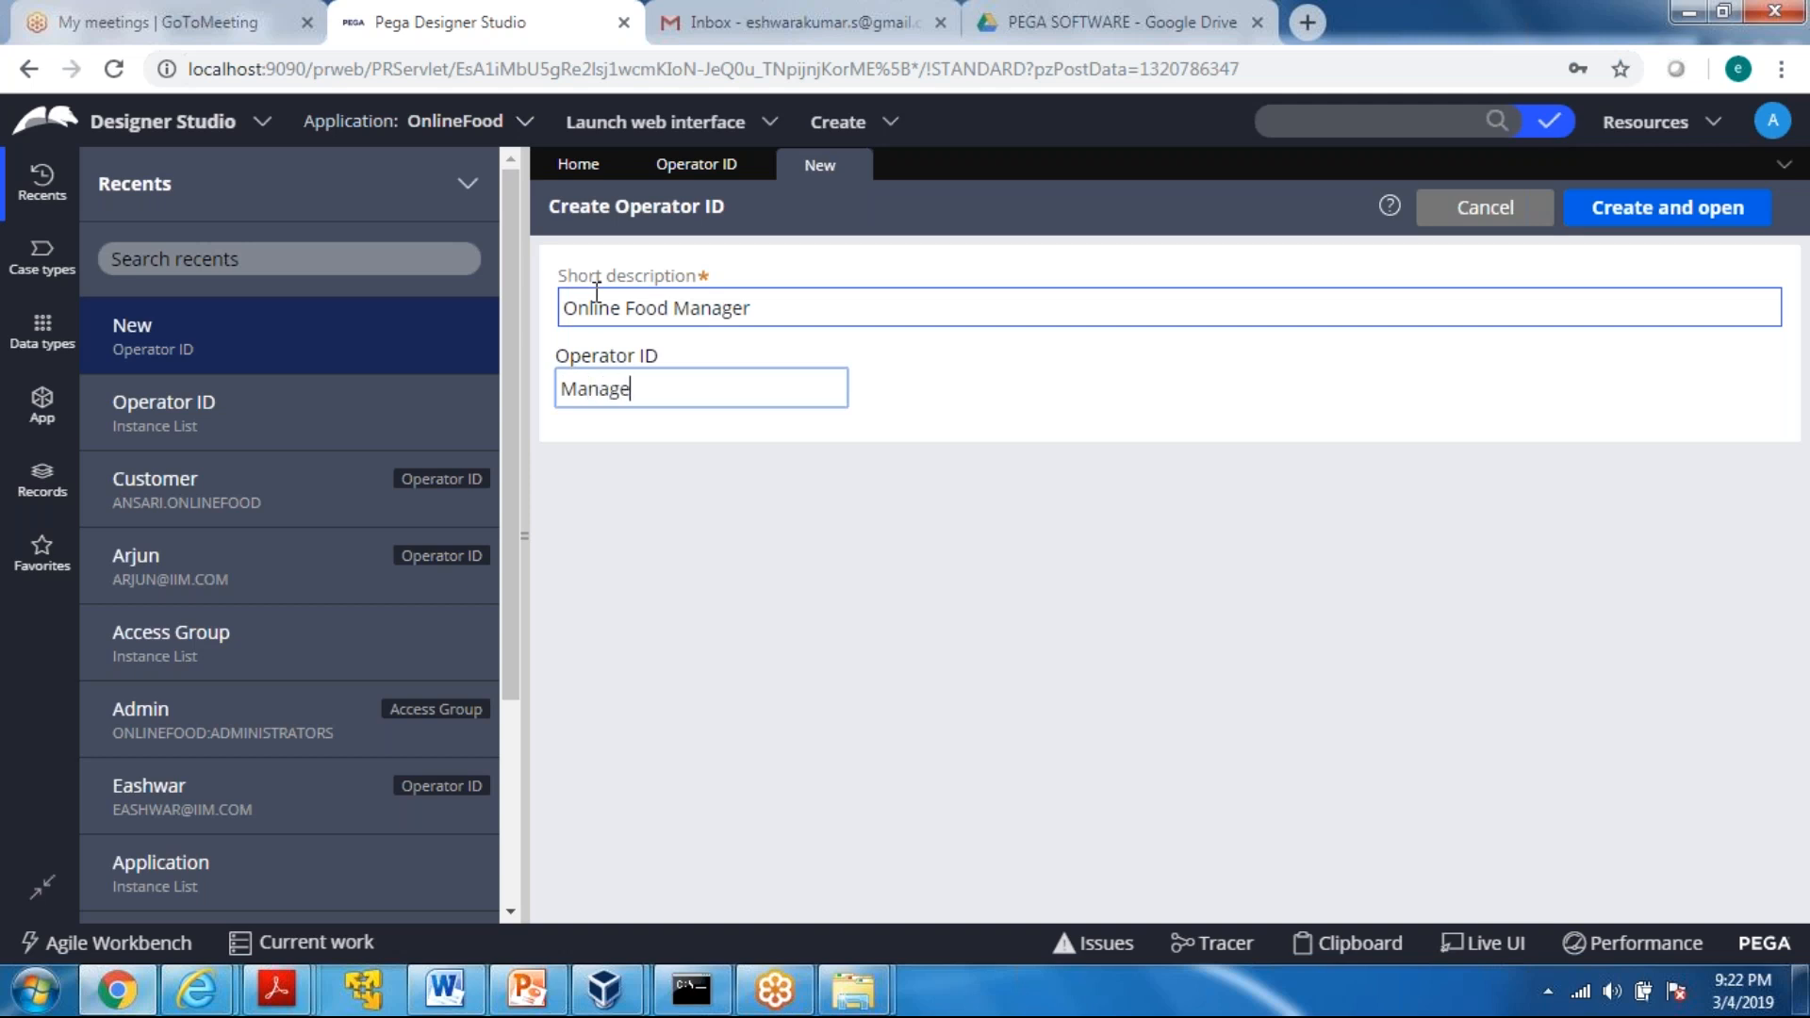
text(R)
key(BackSpace)
text(r.OnlineFood)
click(1614, 209)
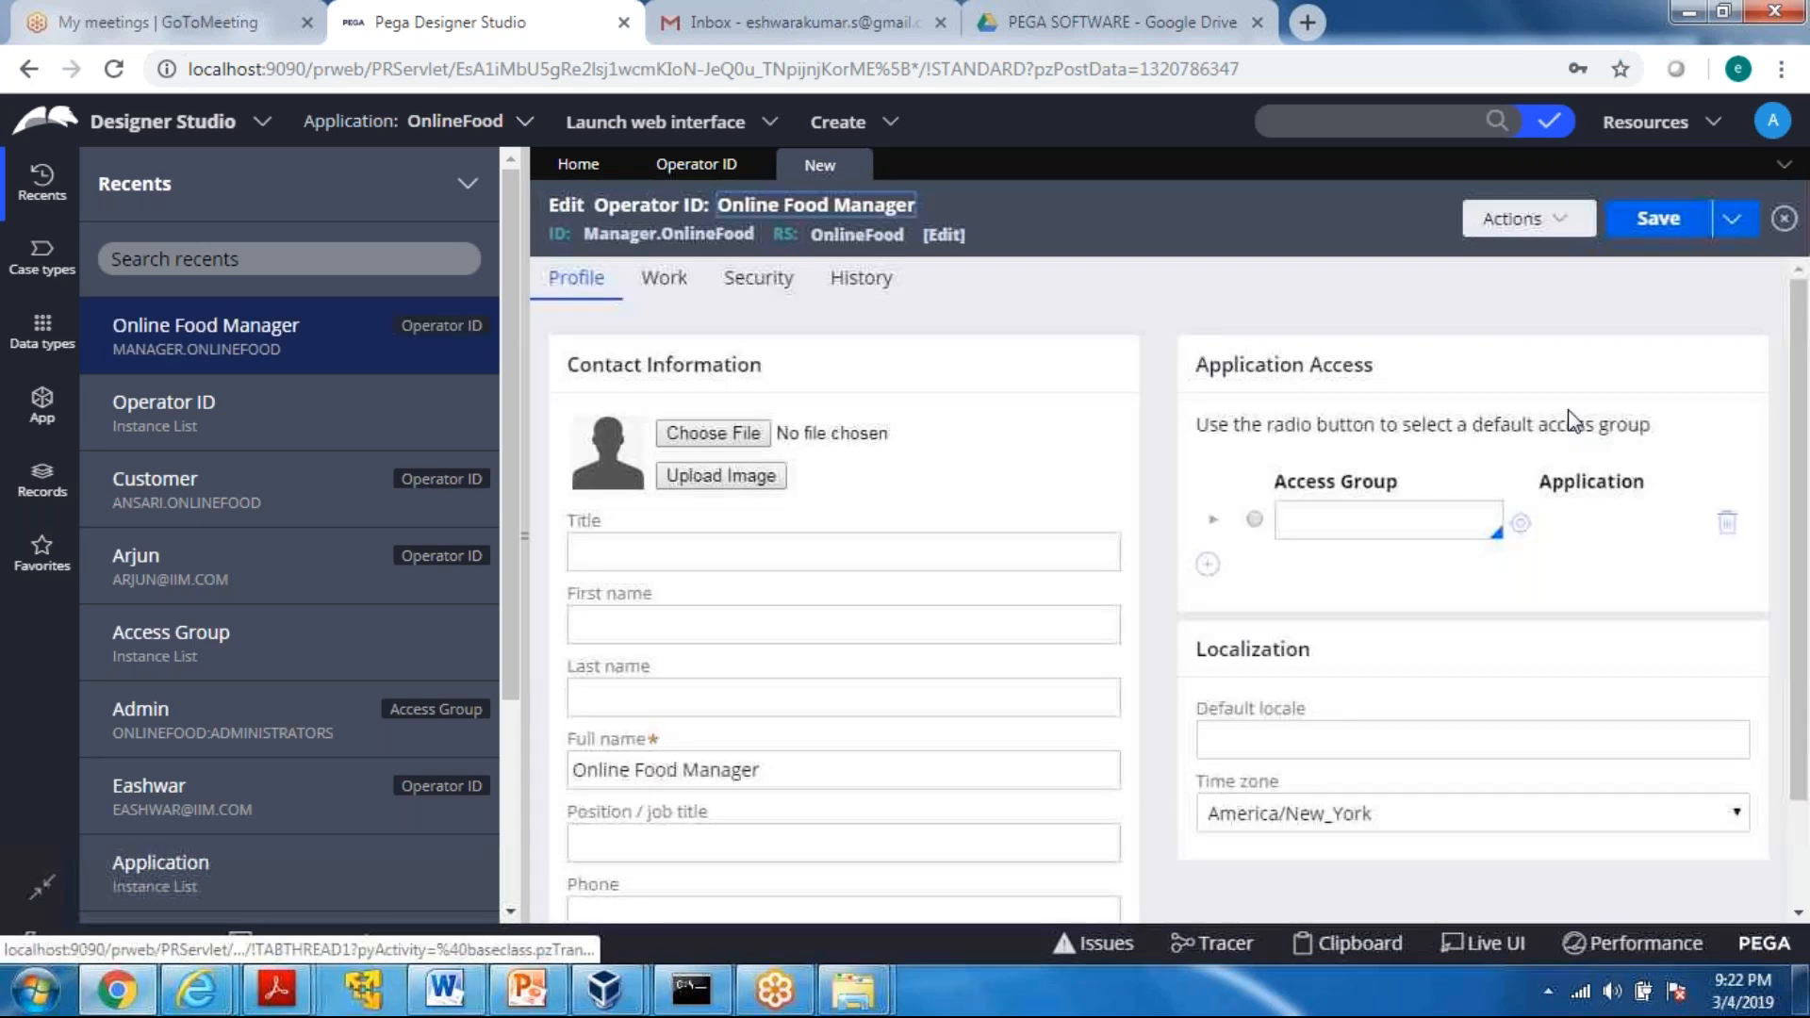
Assign the Food365:Managers access group to the Online Food Manager operator and try to save the record
click(1256, 521)
click(1348, 528)
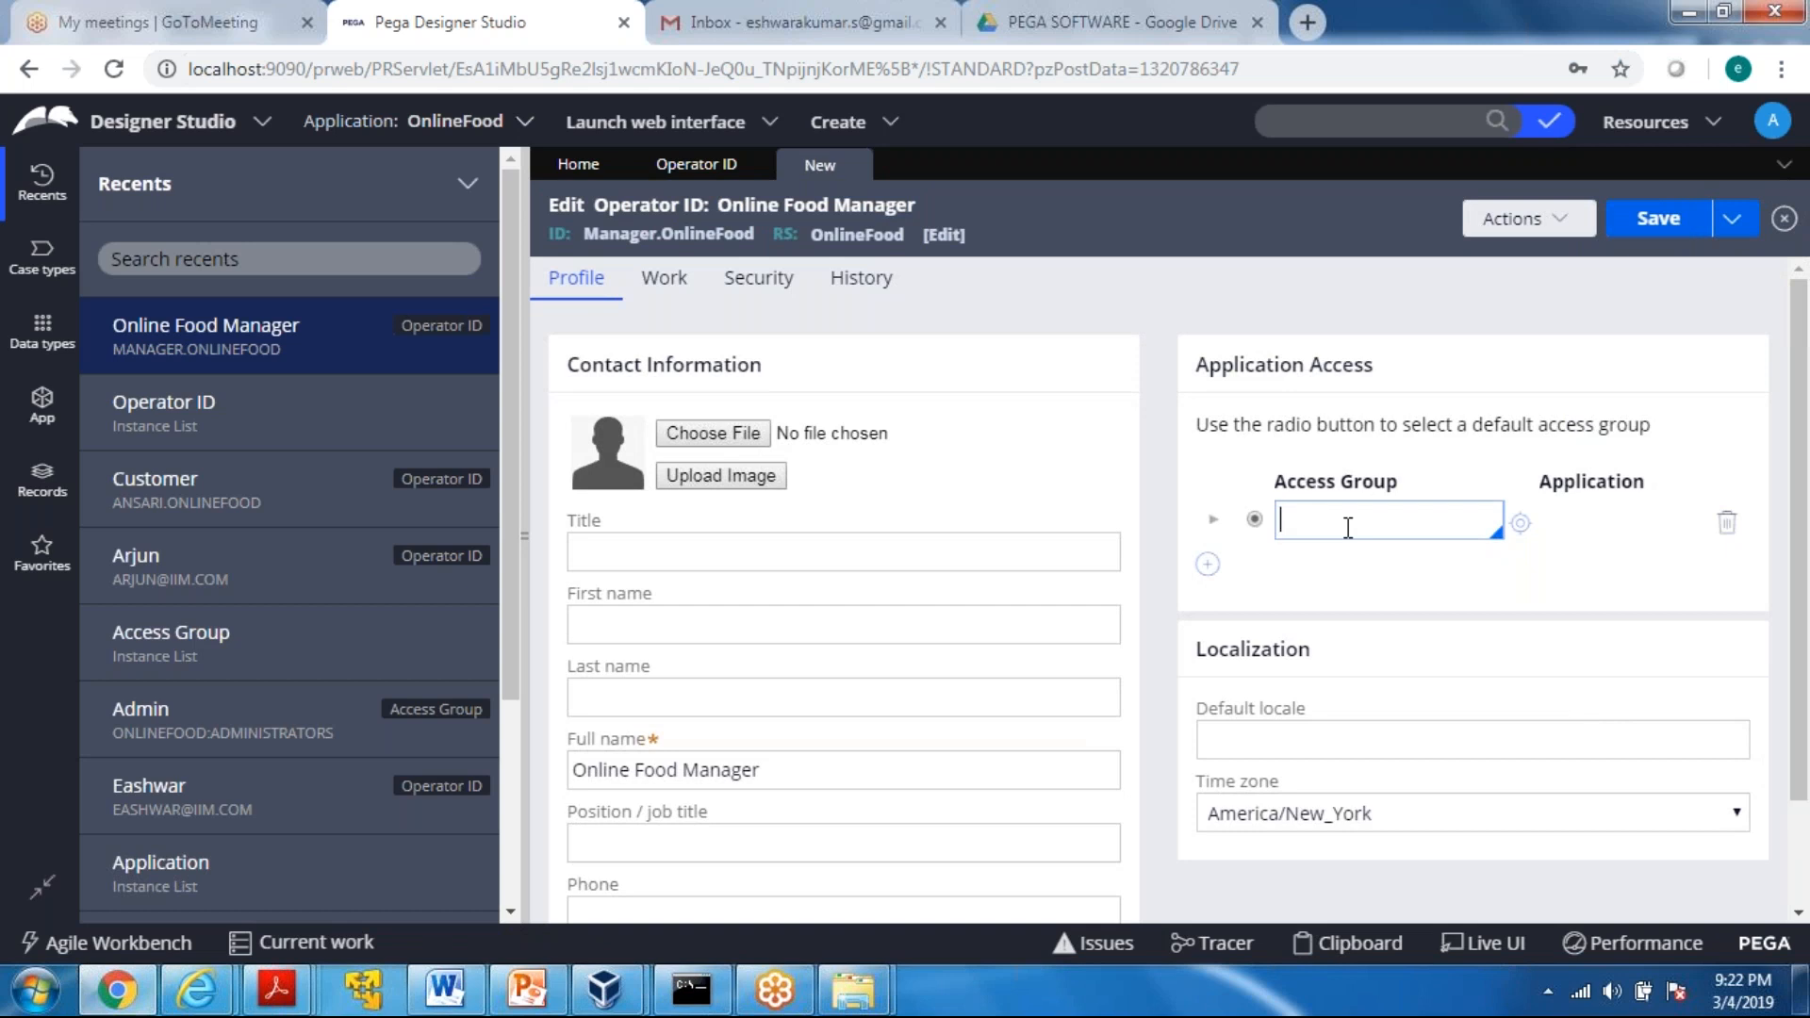
key(Down)
key(Down)
key(Down)
key(Down)
key(Down)
key(Down)
key(Down)
key(Down)
key(Down)
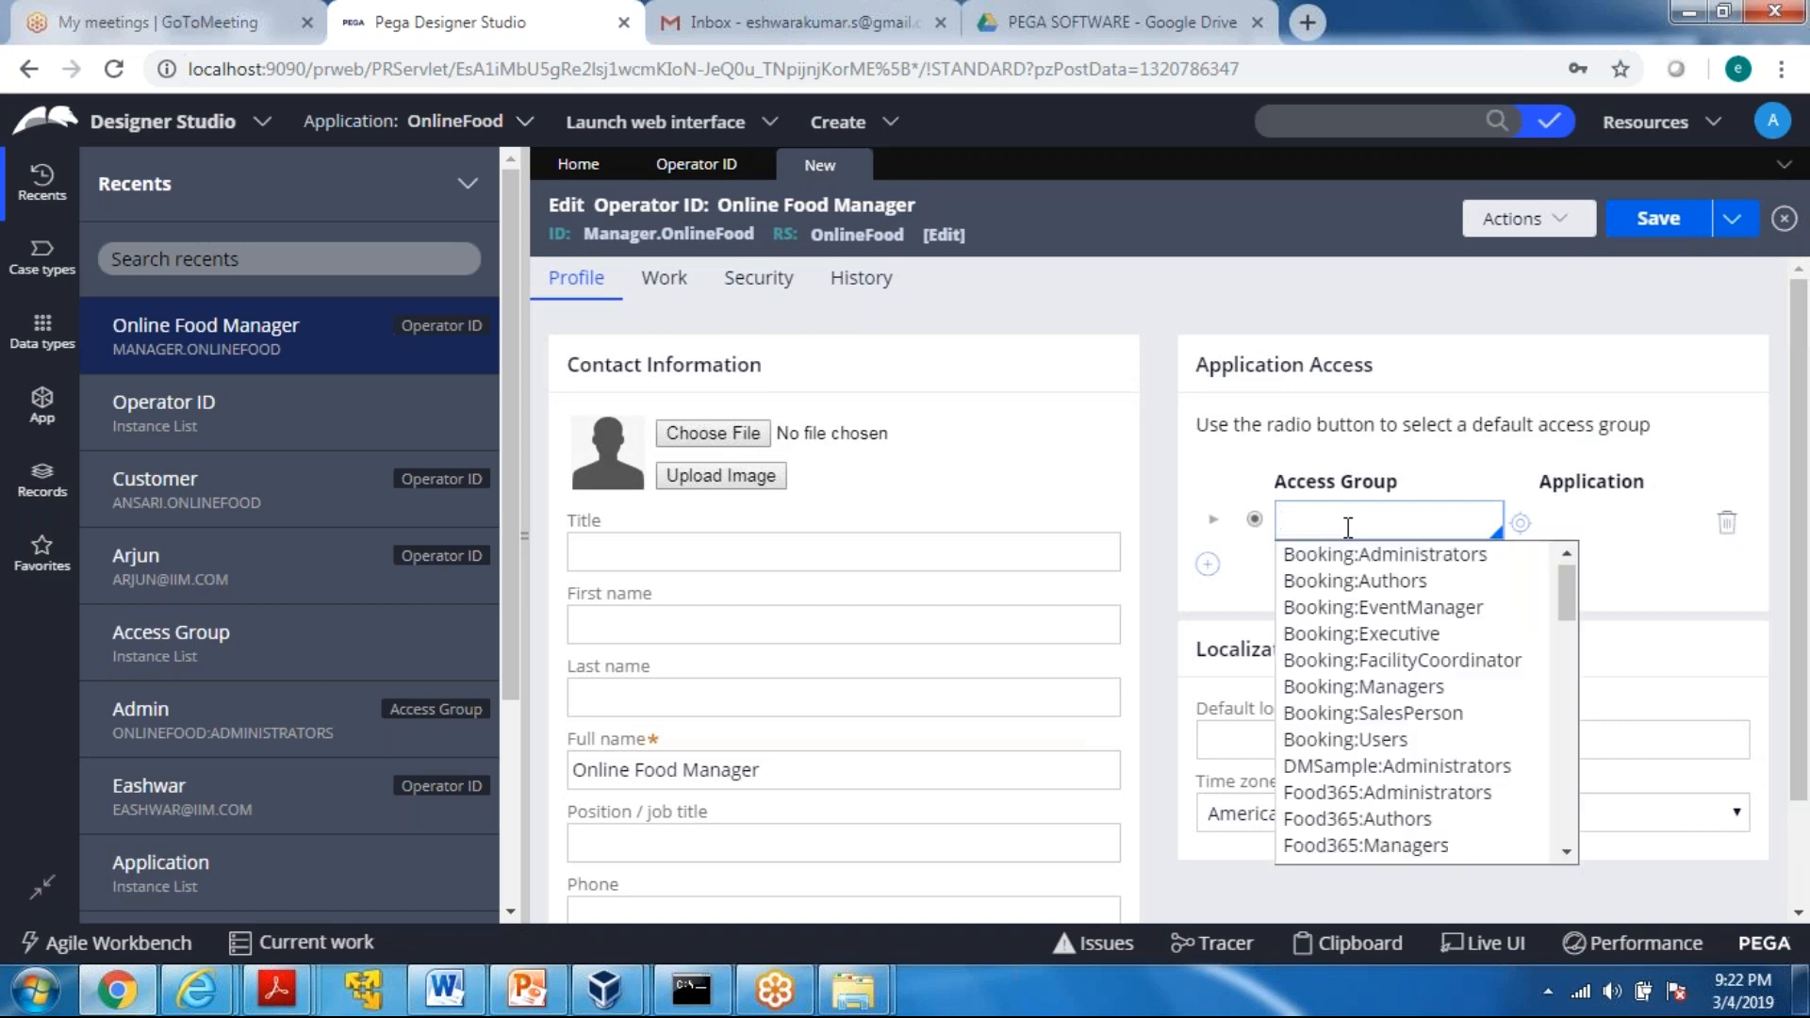
key(Down)
key(Down)
key(Down)
key(Down)
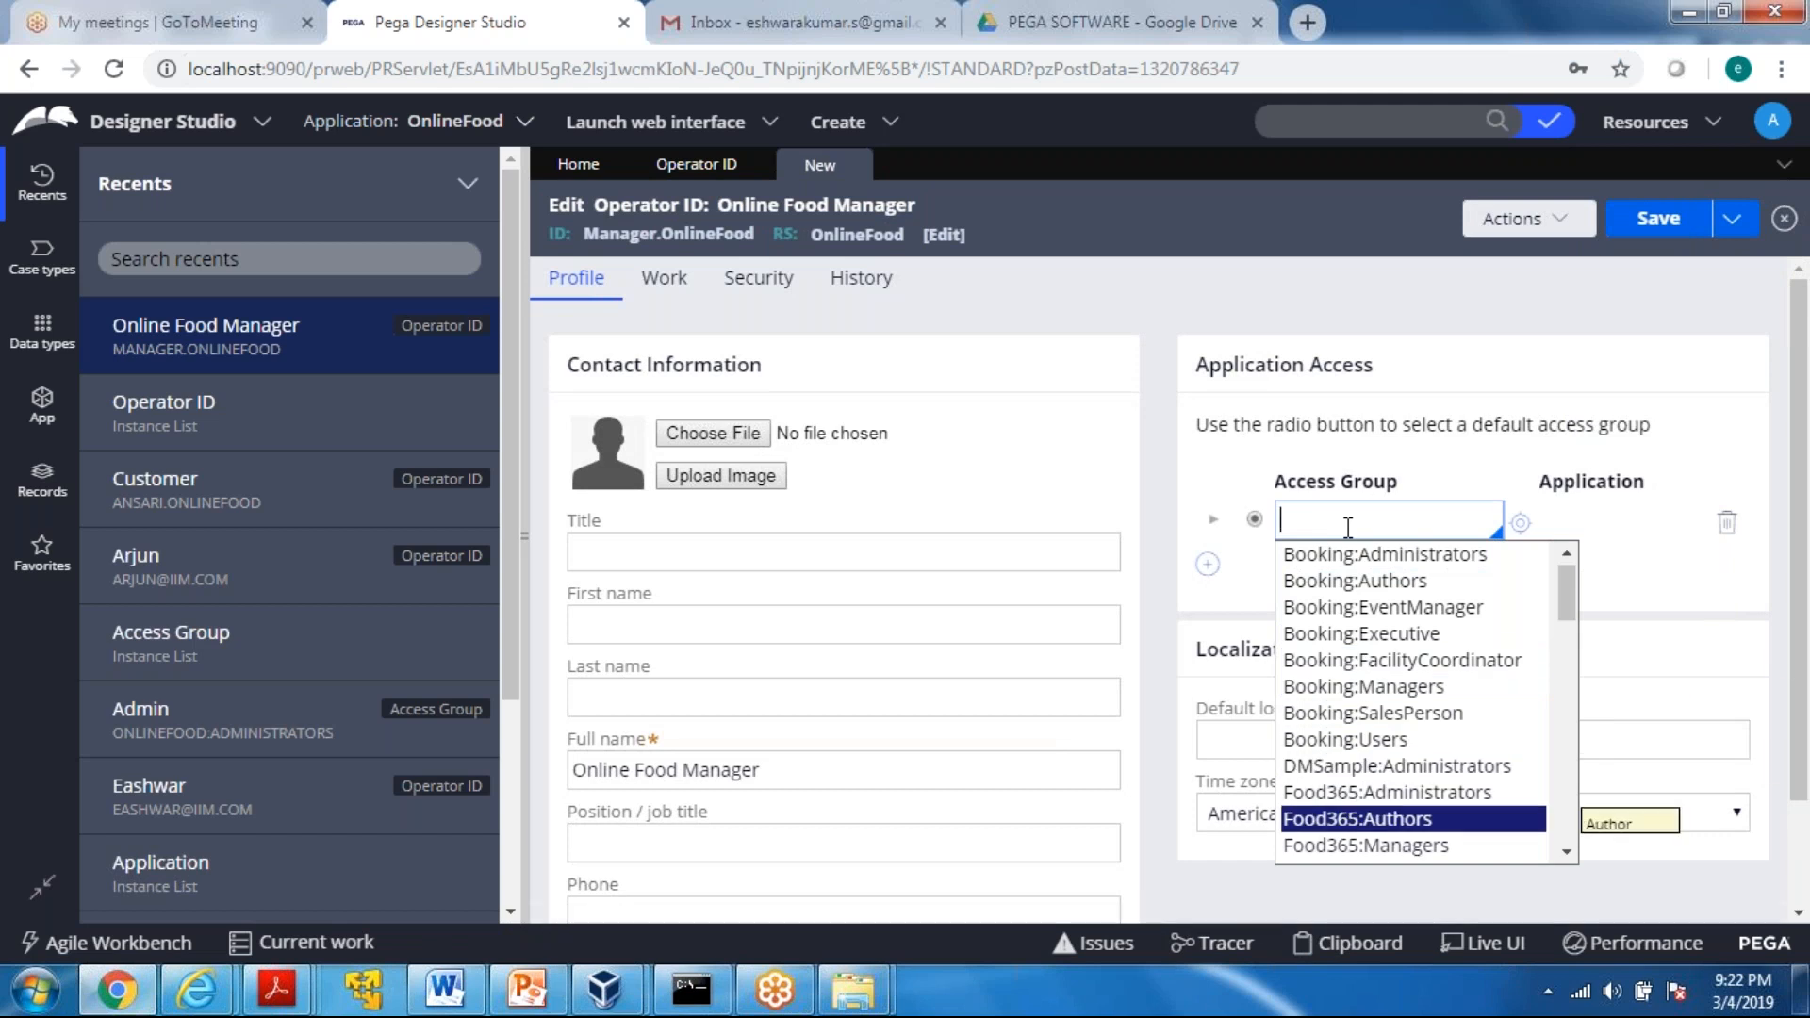
key(Return)
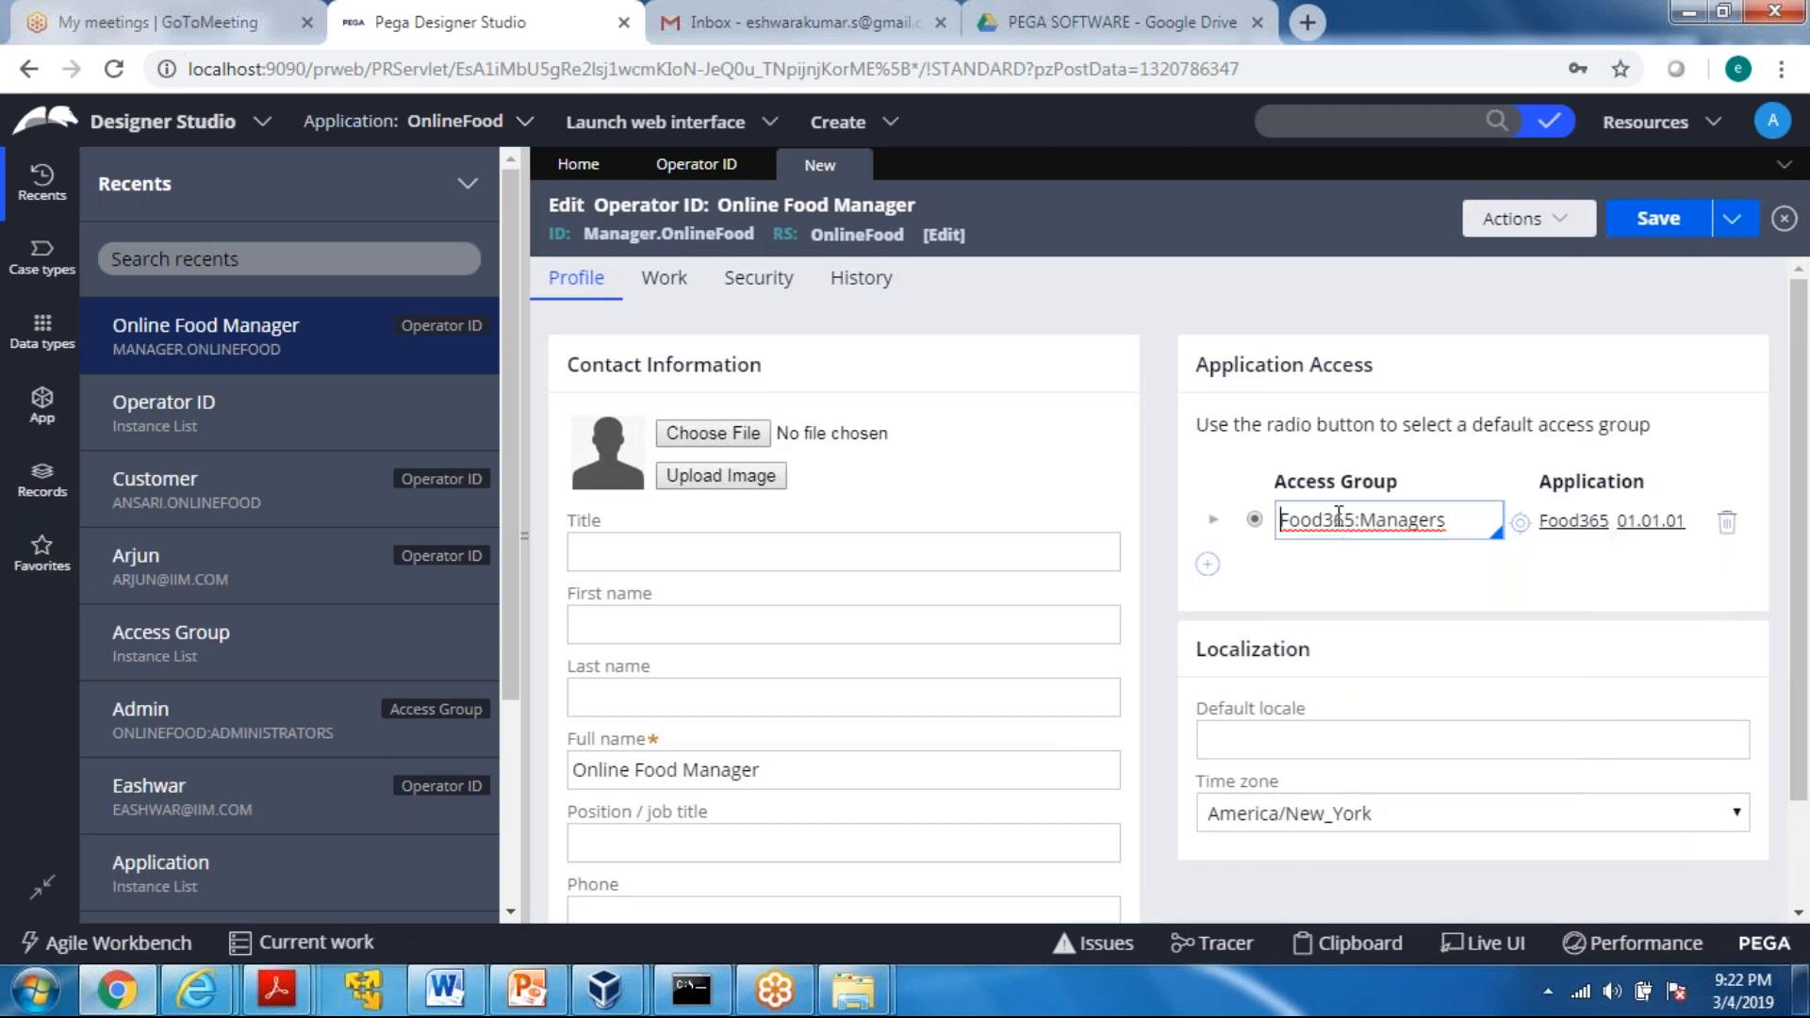
click(1656, 222)
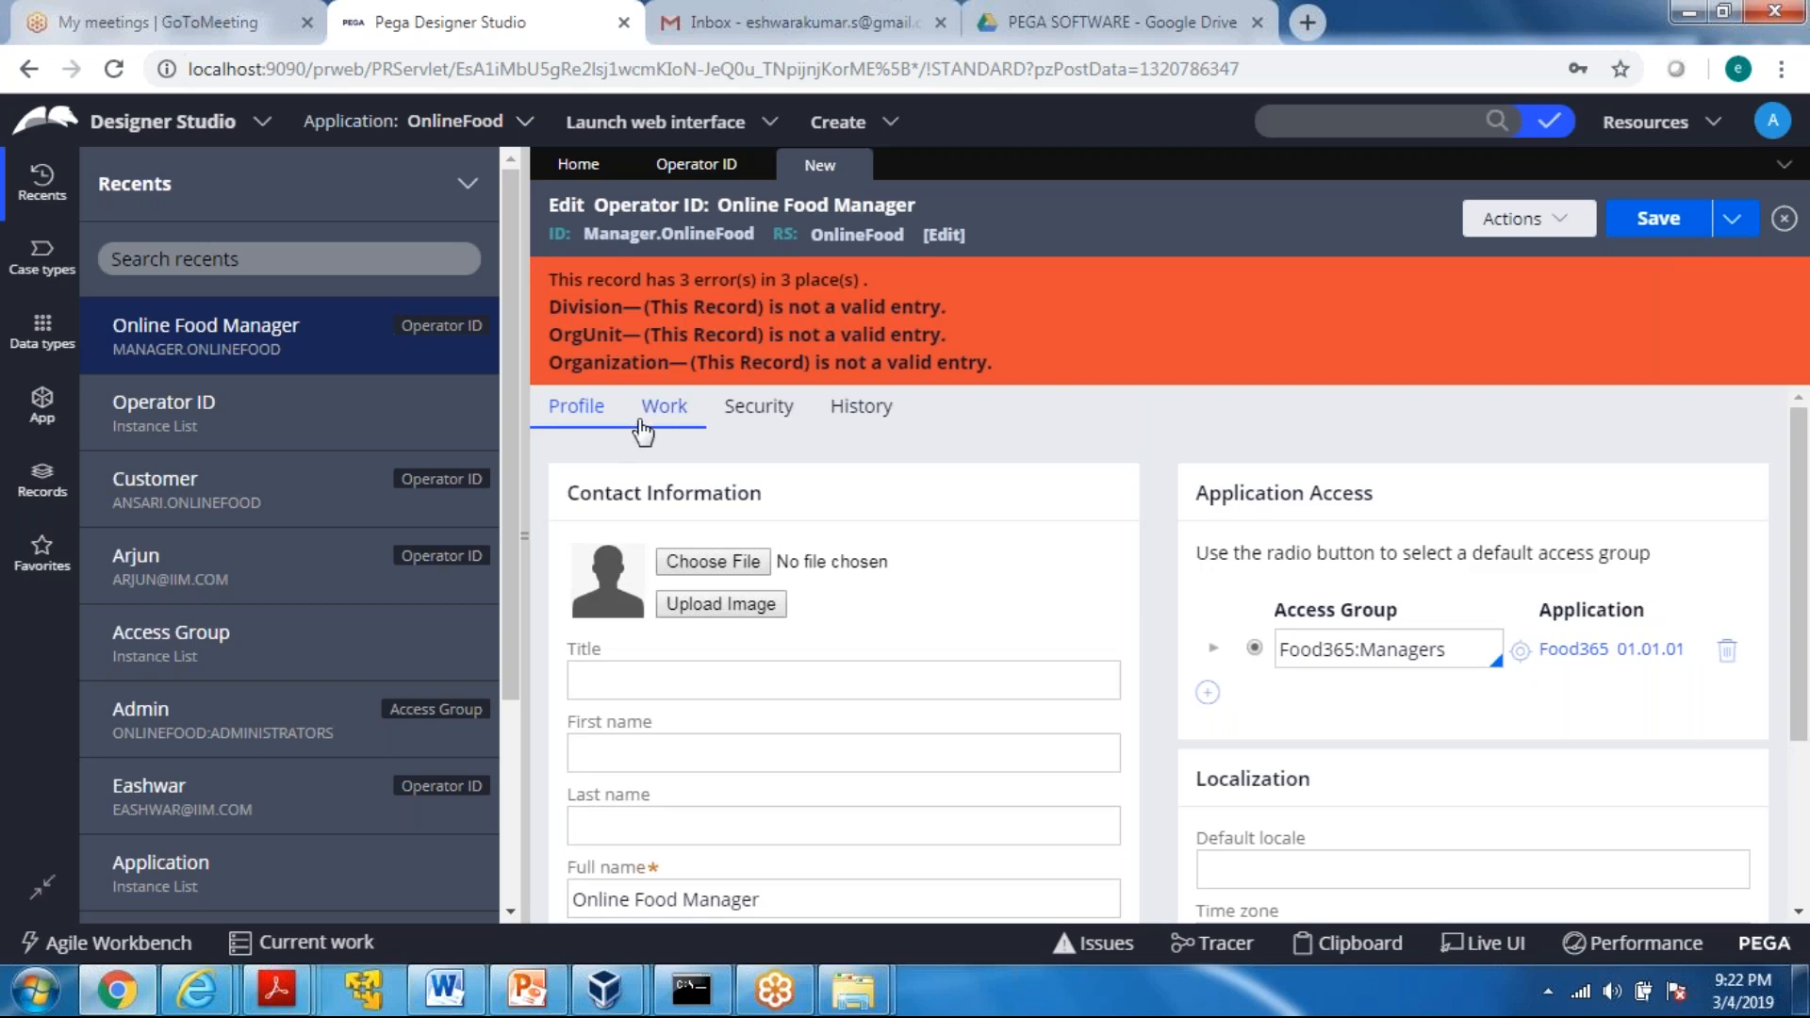
Update the manager operator's organizational unit to IIM / Div / Unit in its Work settings and save the record
click(645, 425)
click(942, 579)
click(768, 501)
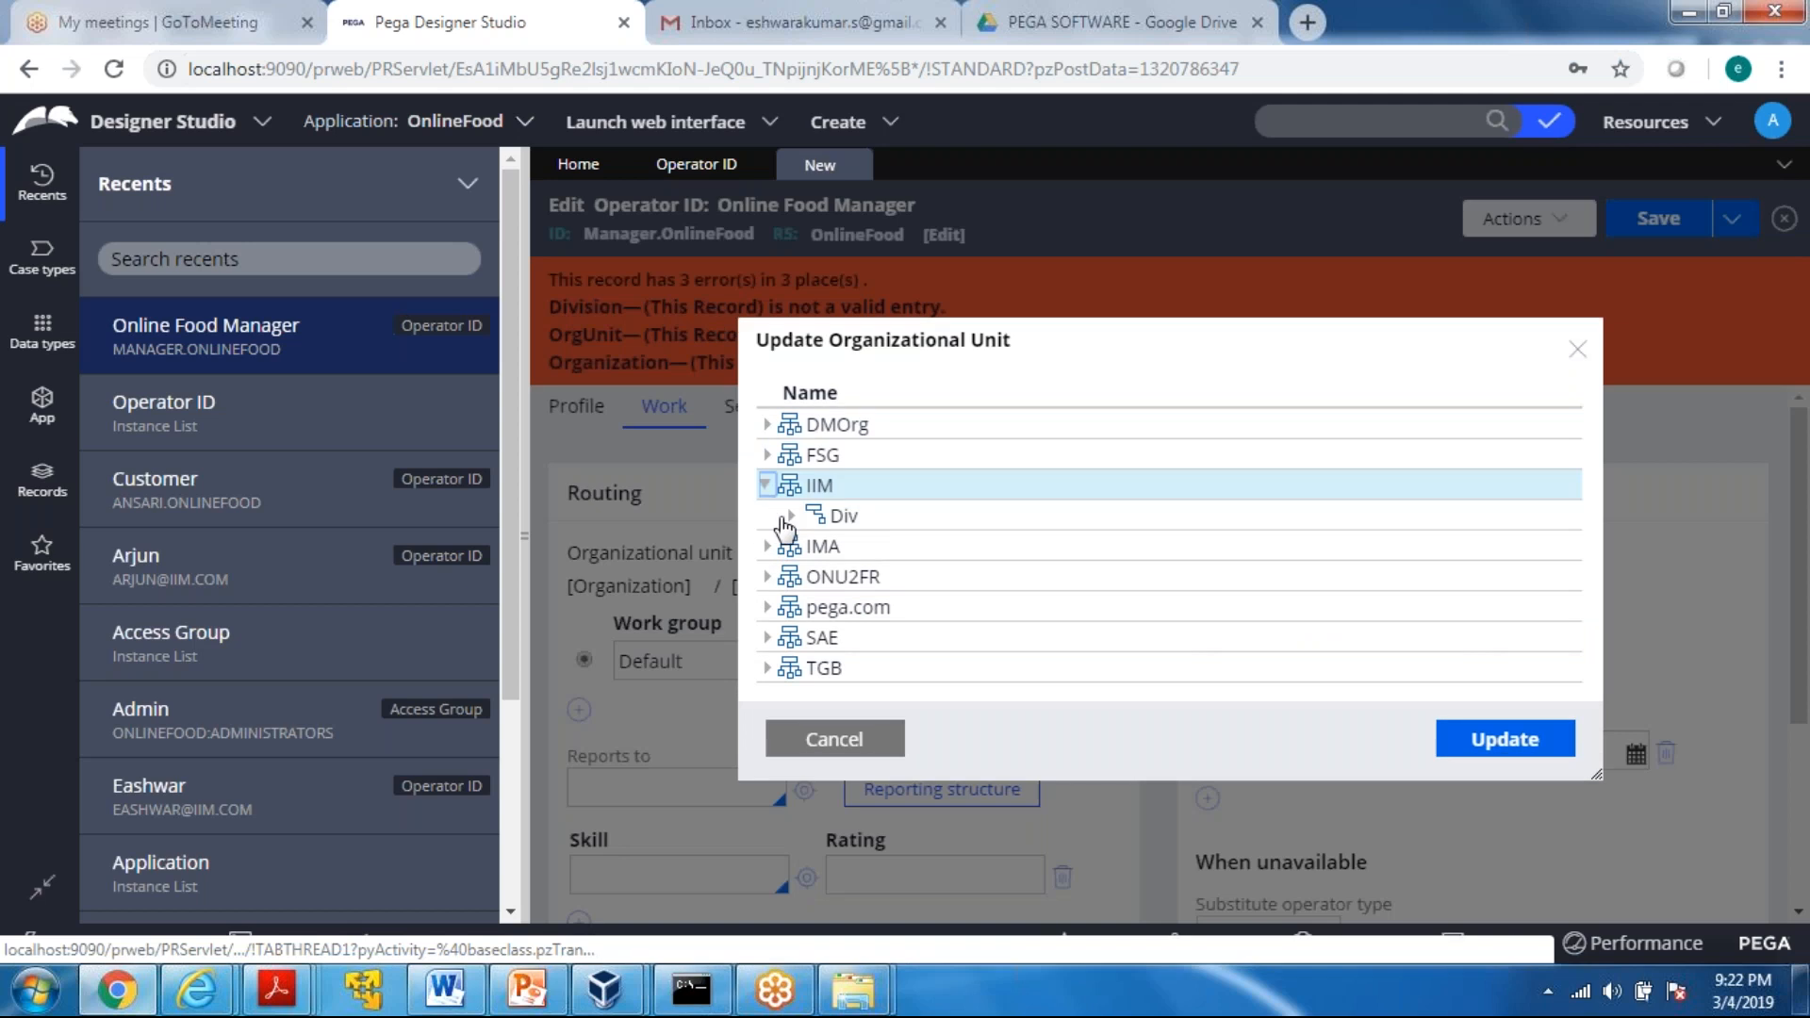
click(792, 516)
click(854, 531)
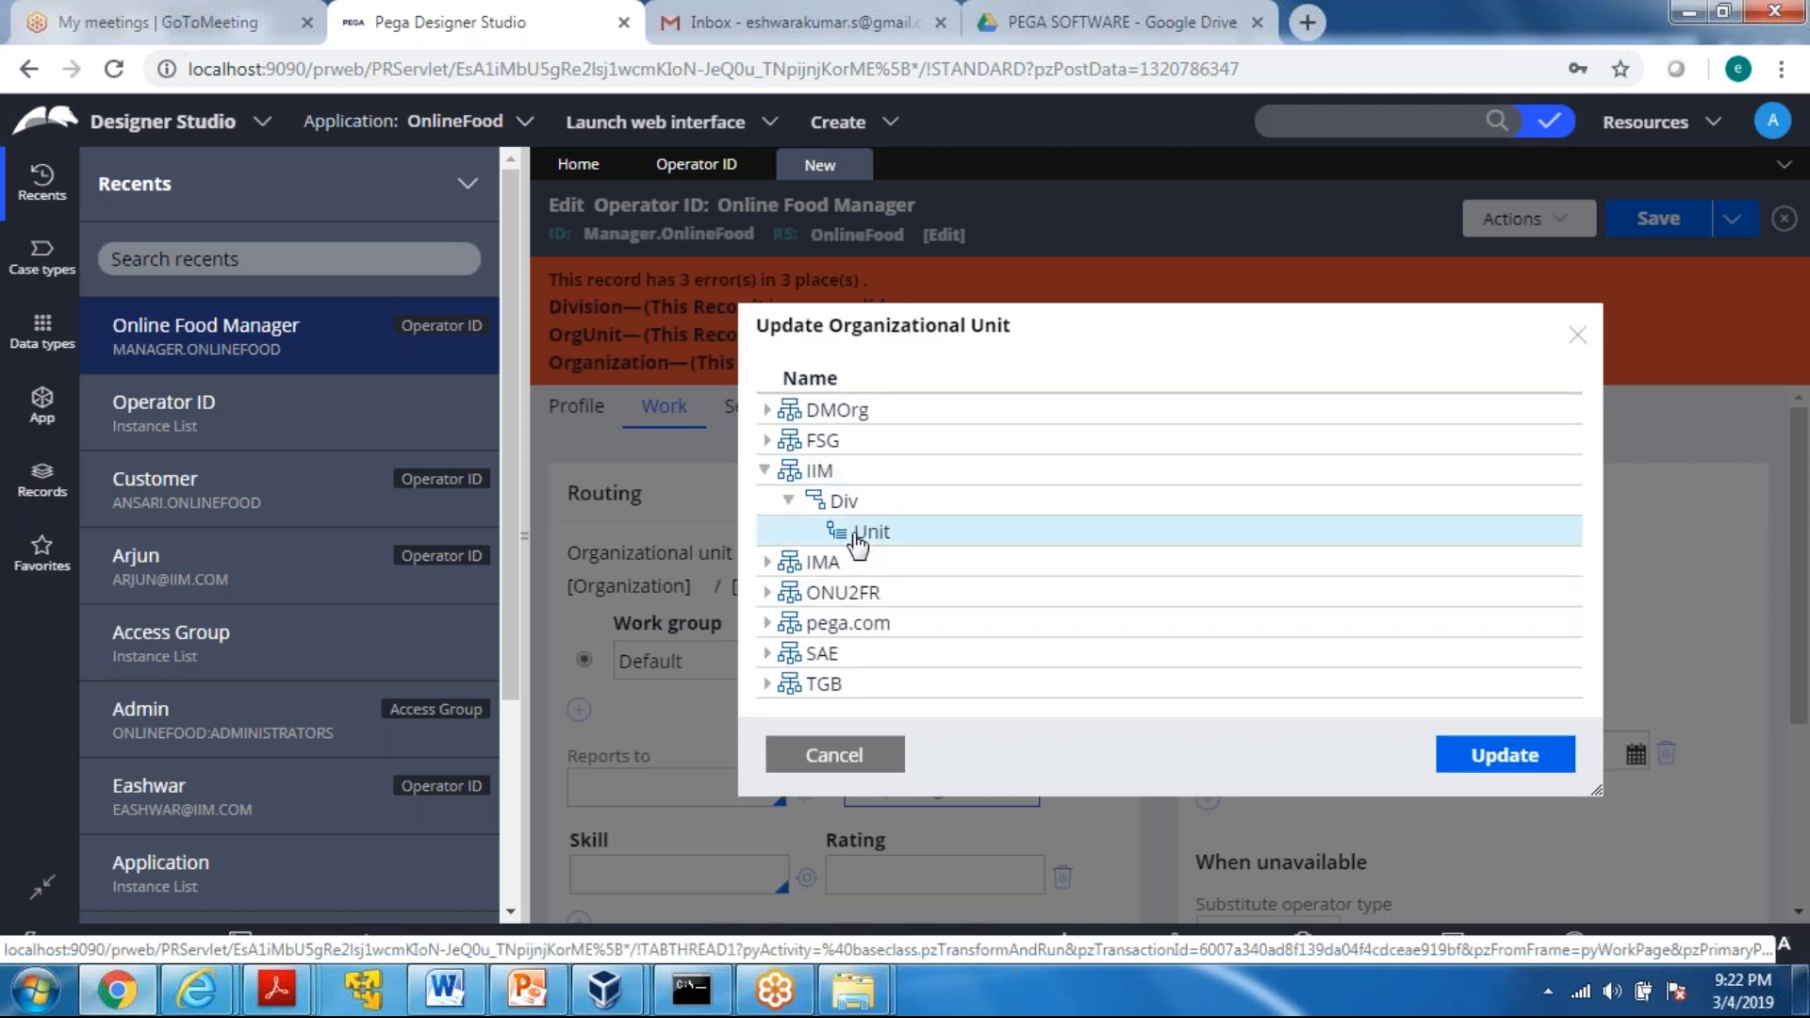
click(1523, 766)
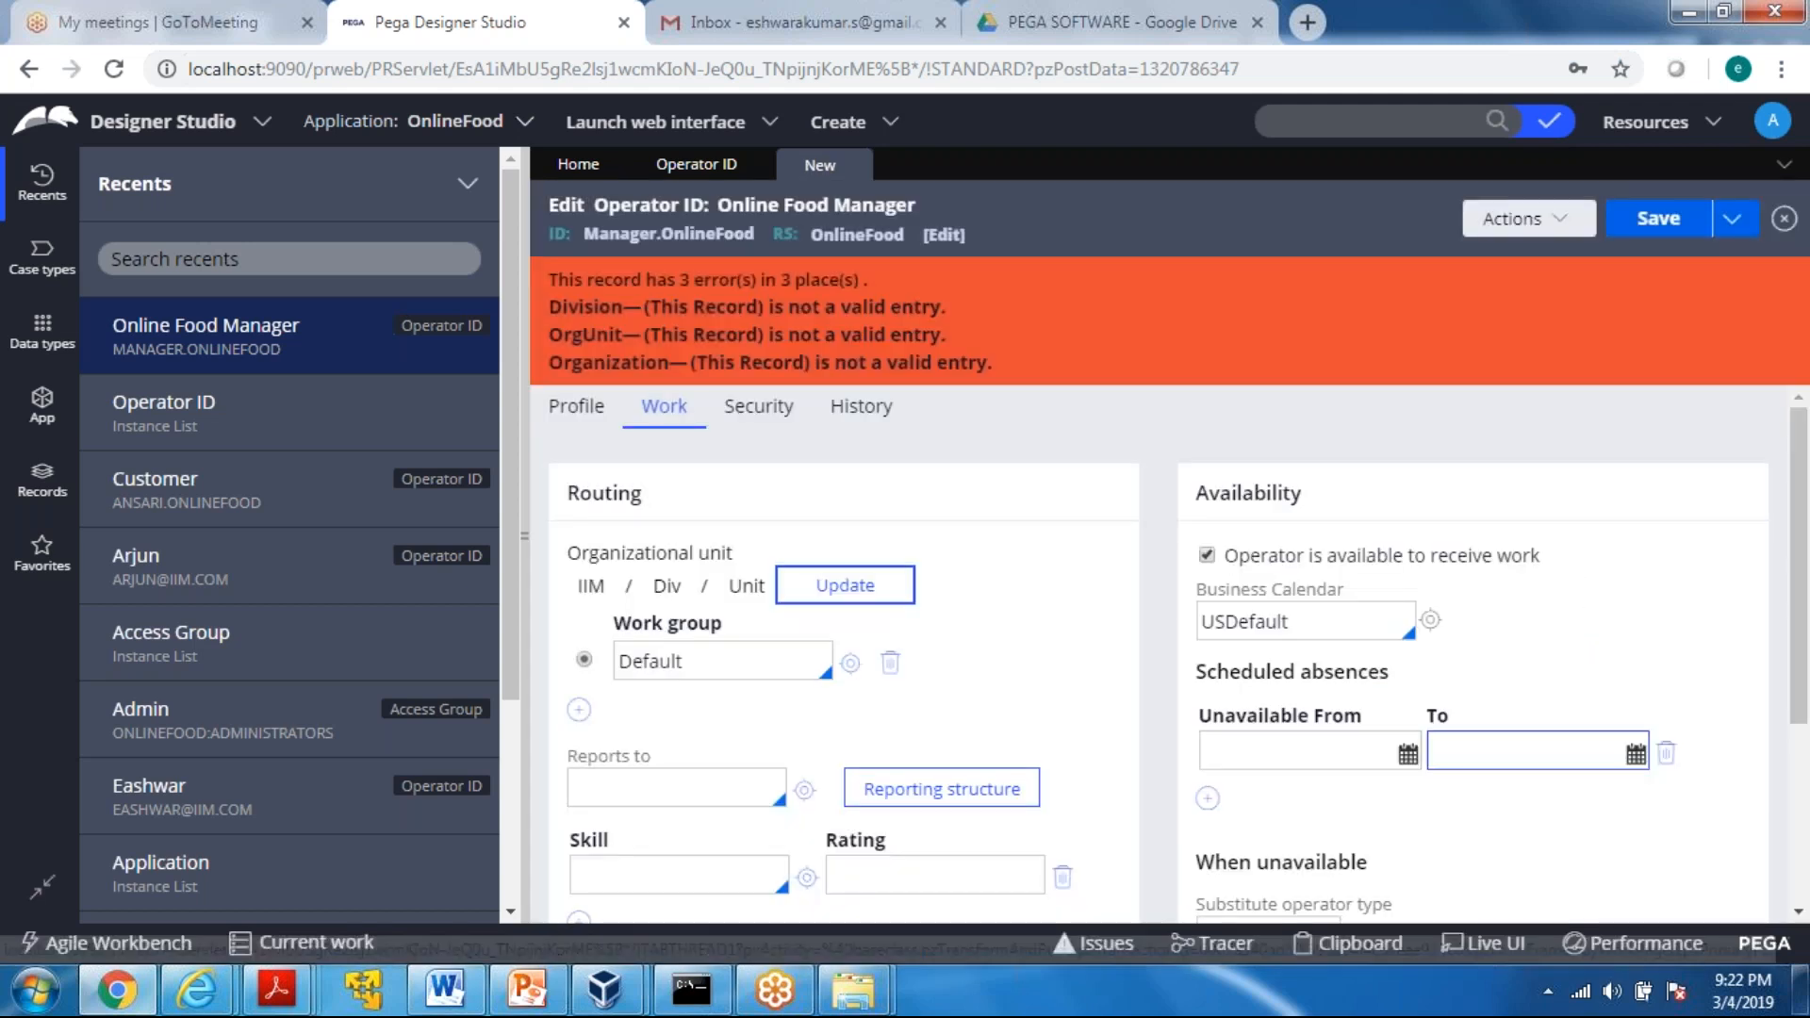
click(1654, 222)
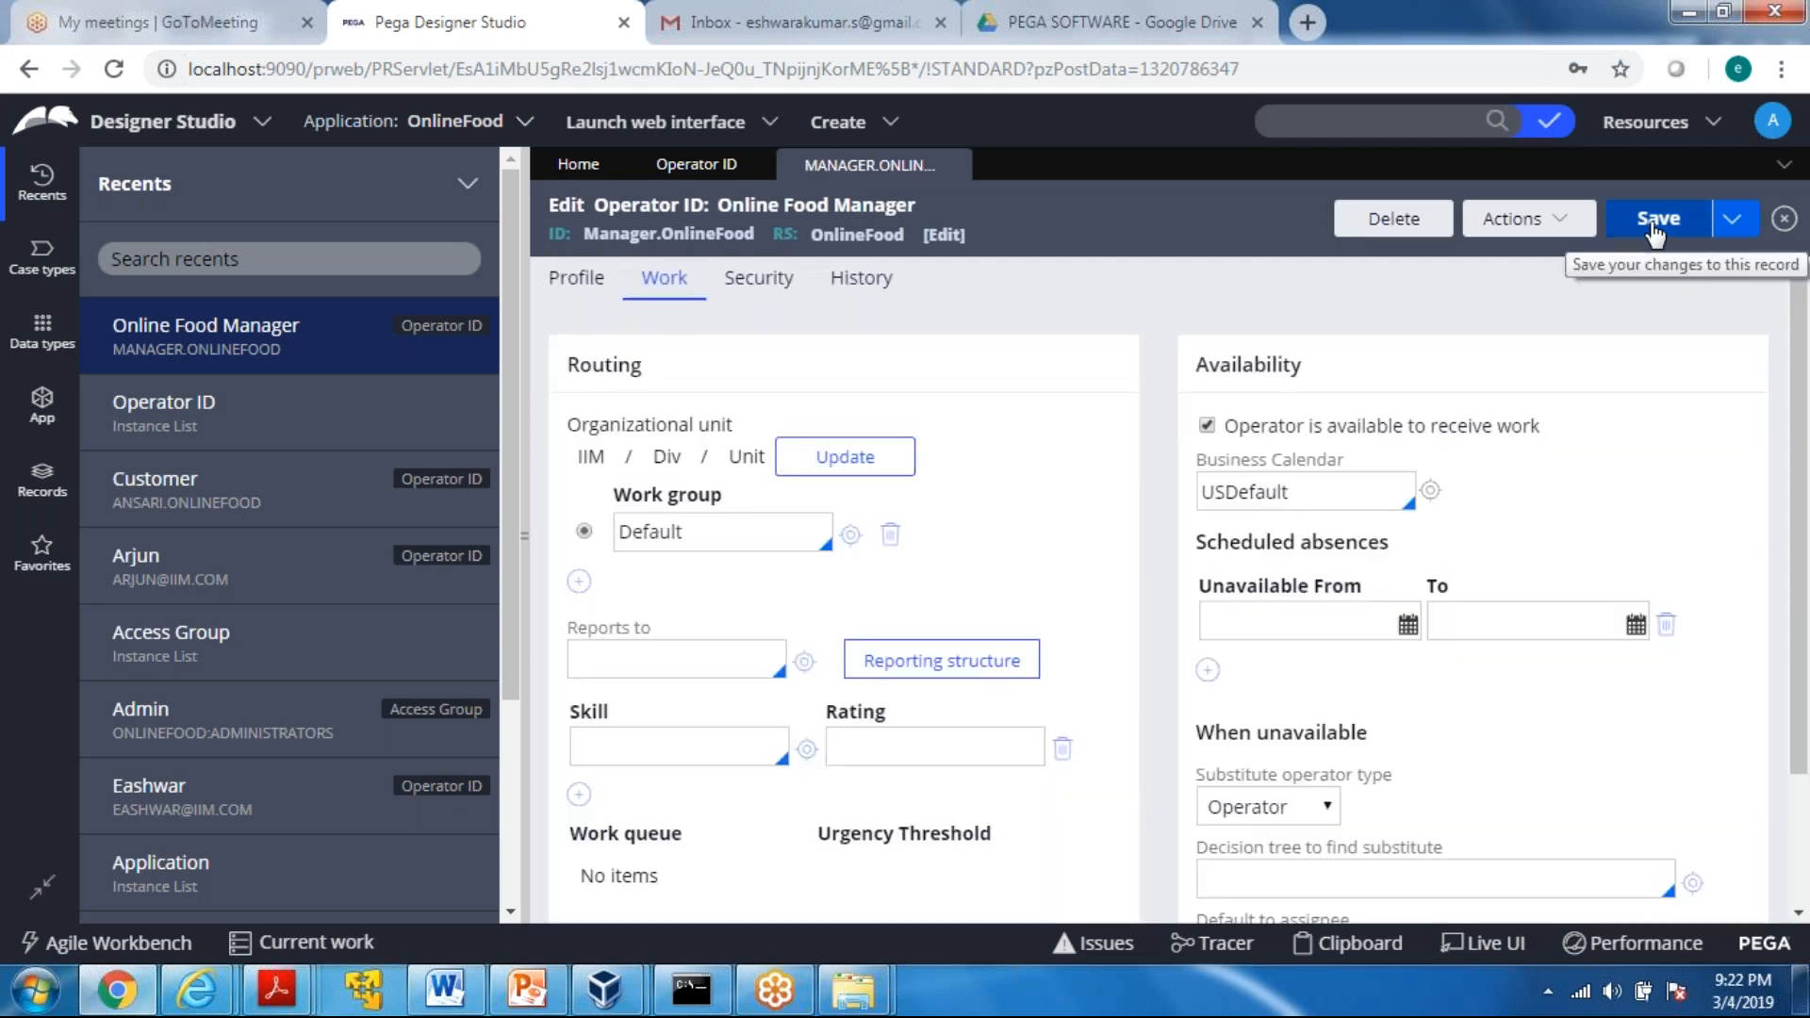
Open a new incognito browser window and clear the pasted text from its address bar
click(1780, 69)
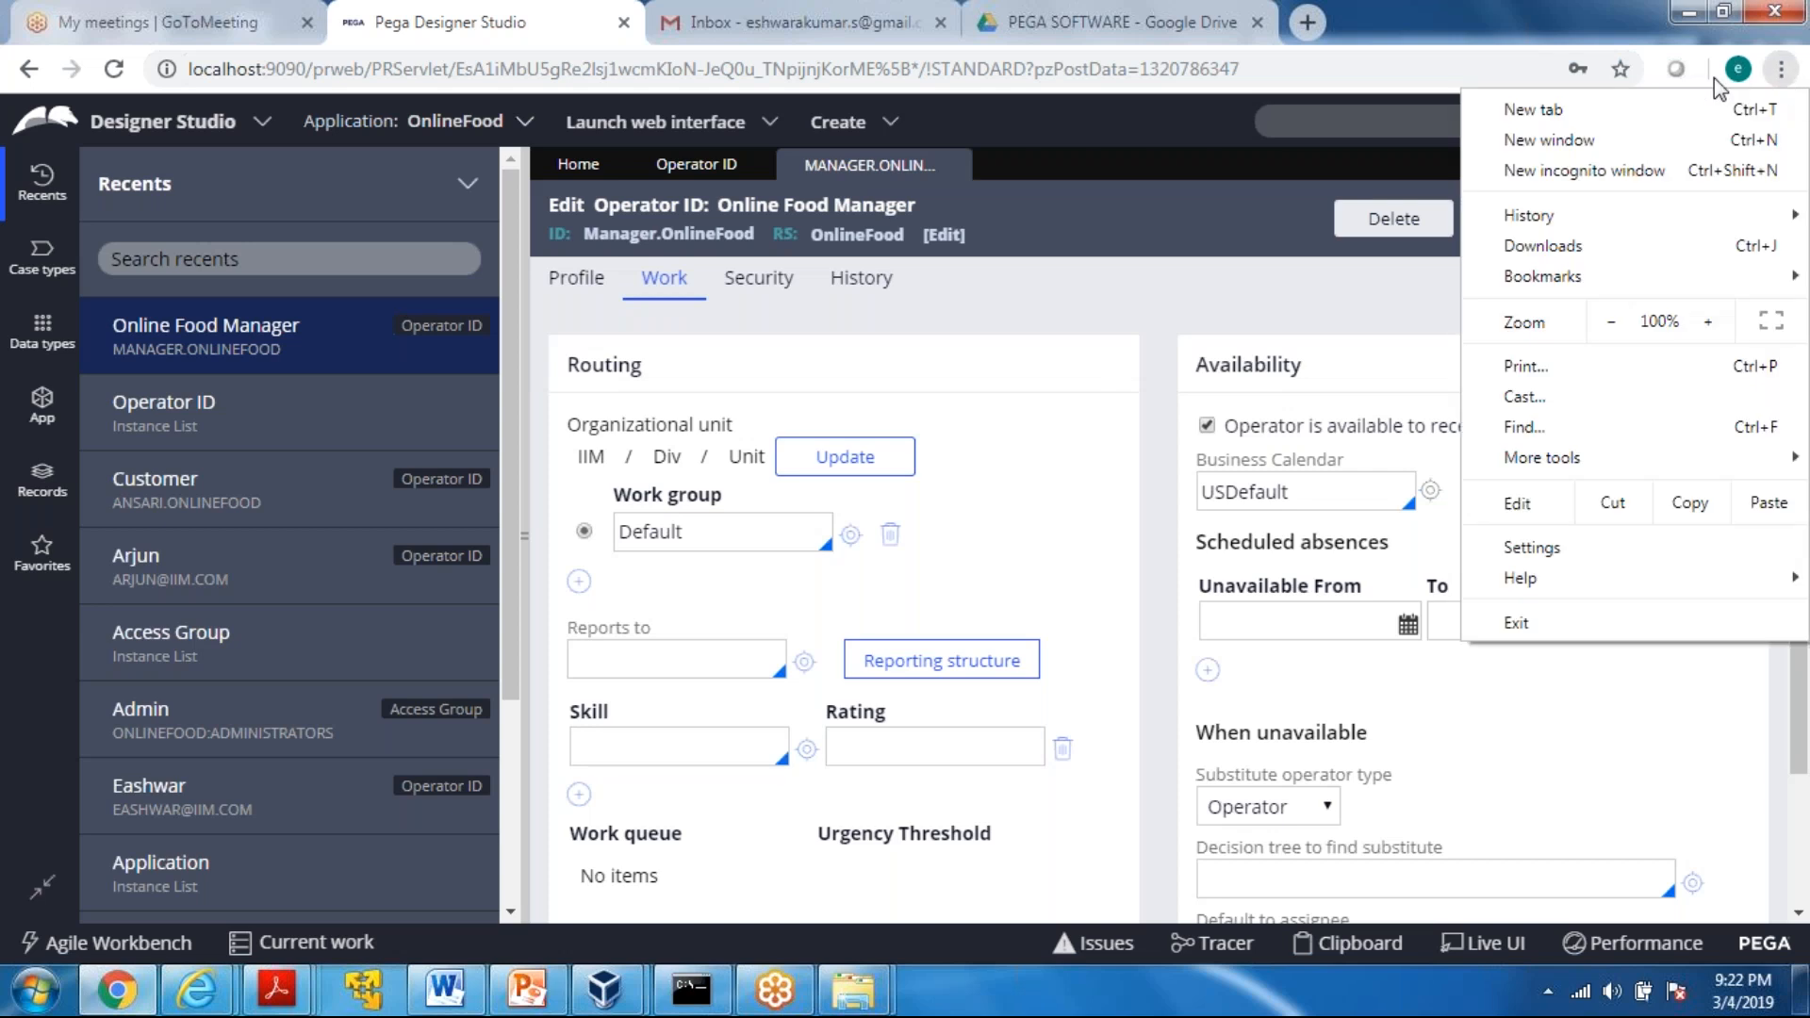
key(Escape)
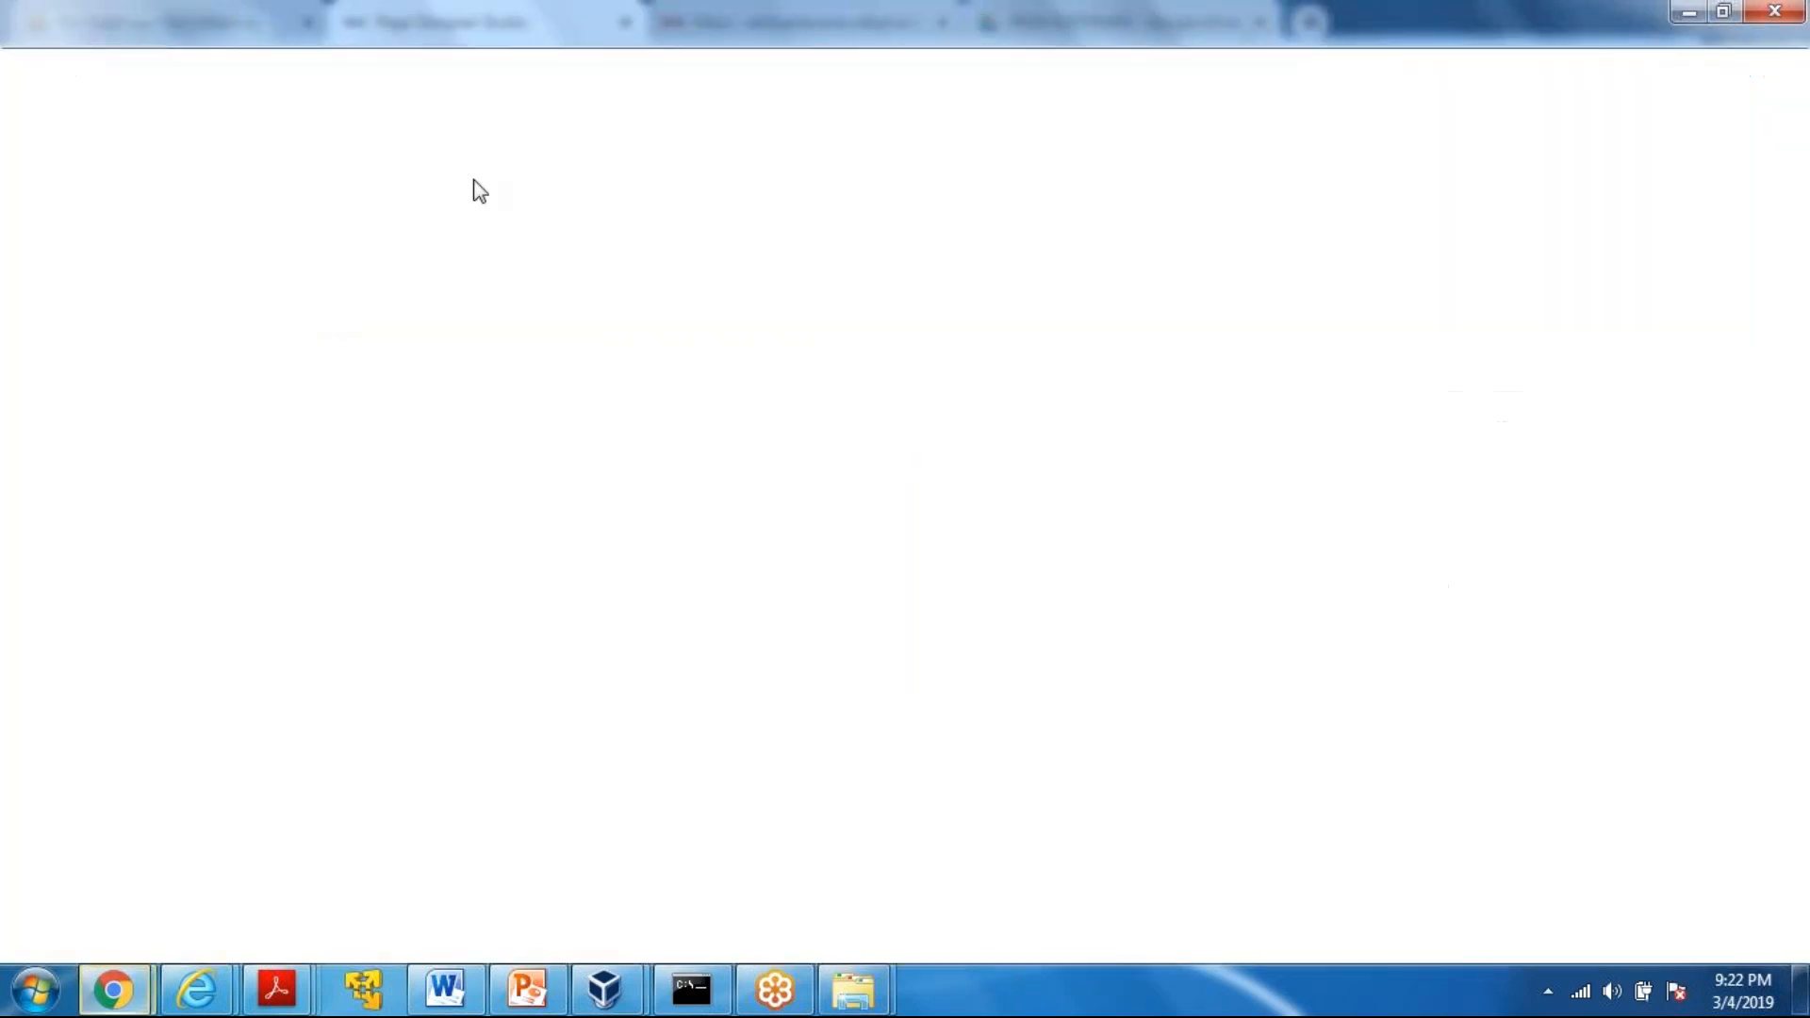
text(Case Participants- are who uses the application)
key(BackSpace)
key(BackSpace)
key(BackSpace)
key(BackSpace)
key(BackSpace)
key(BackSpace)
key(BackSpace)
key(BackSpace)
key(BackSpace)
key(BackSpace)
key(BackSpace)
key(BackSpace)
key(BackSpace)
key(BackSpace)
key(BackSpace)
key(BackSpace)
key(BackSpace)
key(BackSpace)
key(BackSpace)
key(BackSpace)
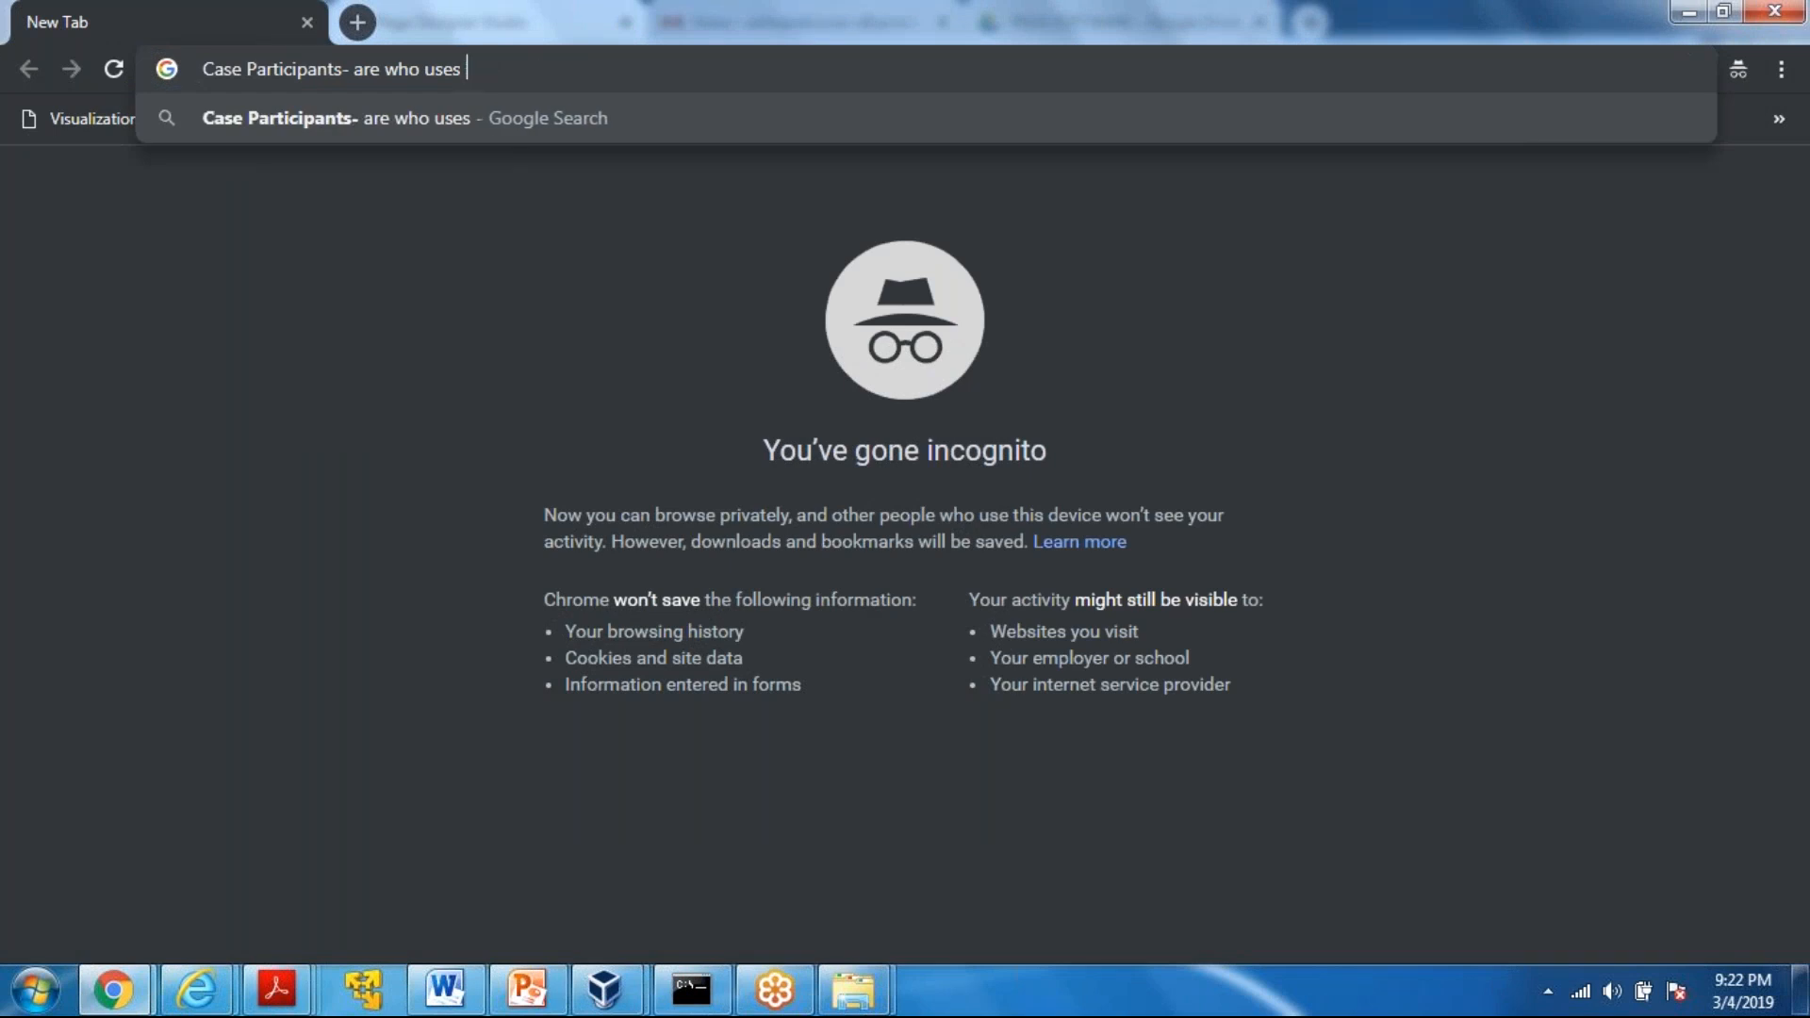
key(BackSpace)
key(BackSpace)
key(BackSpace)
key(BackSpace)
key(BackSpace)
key(BackSpace)
key(BackSpace)
key(BackSpace)
key(BackSpace)
key(BackSpace)
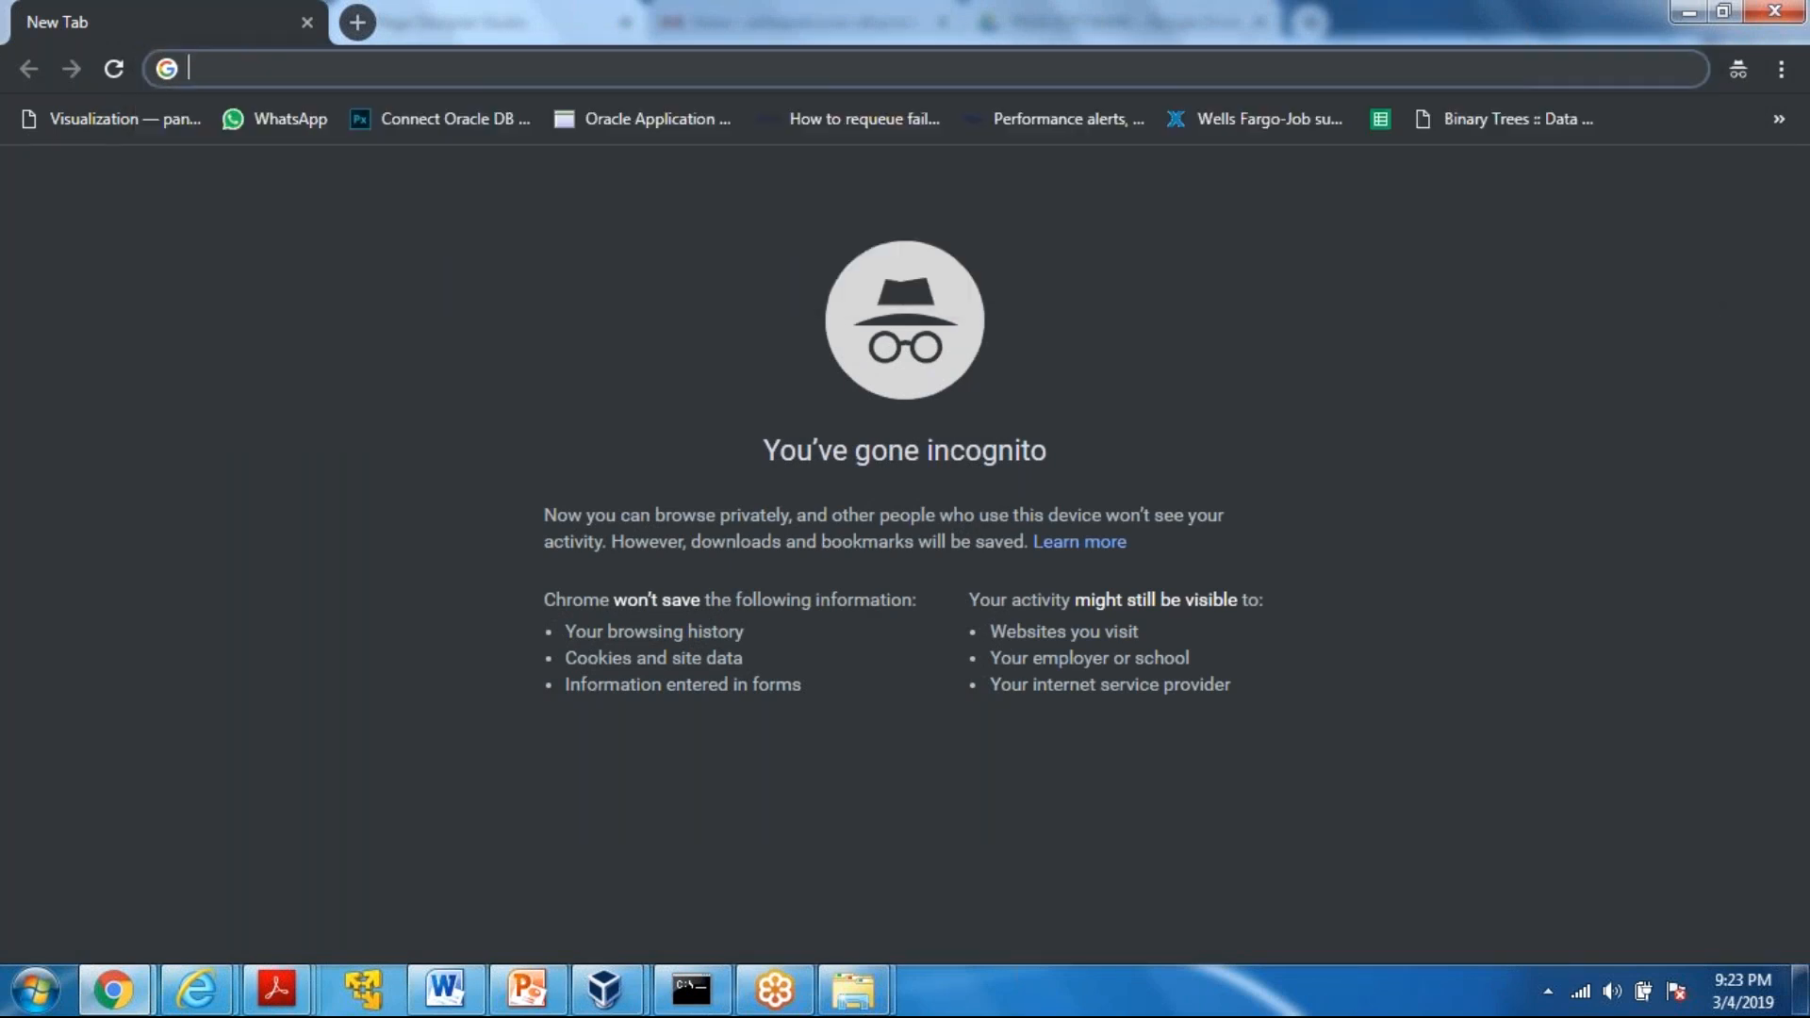
Try to load the Pega login address from Internet Explorer in the incognito window, and close that window
mouse_move(194, 1002)
click(409, 836)
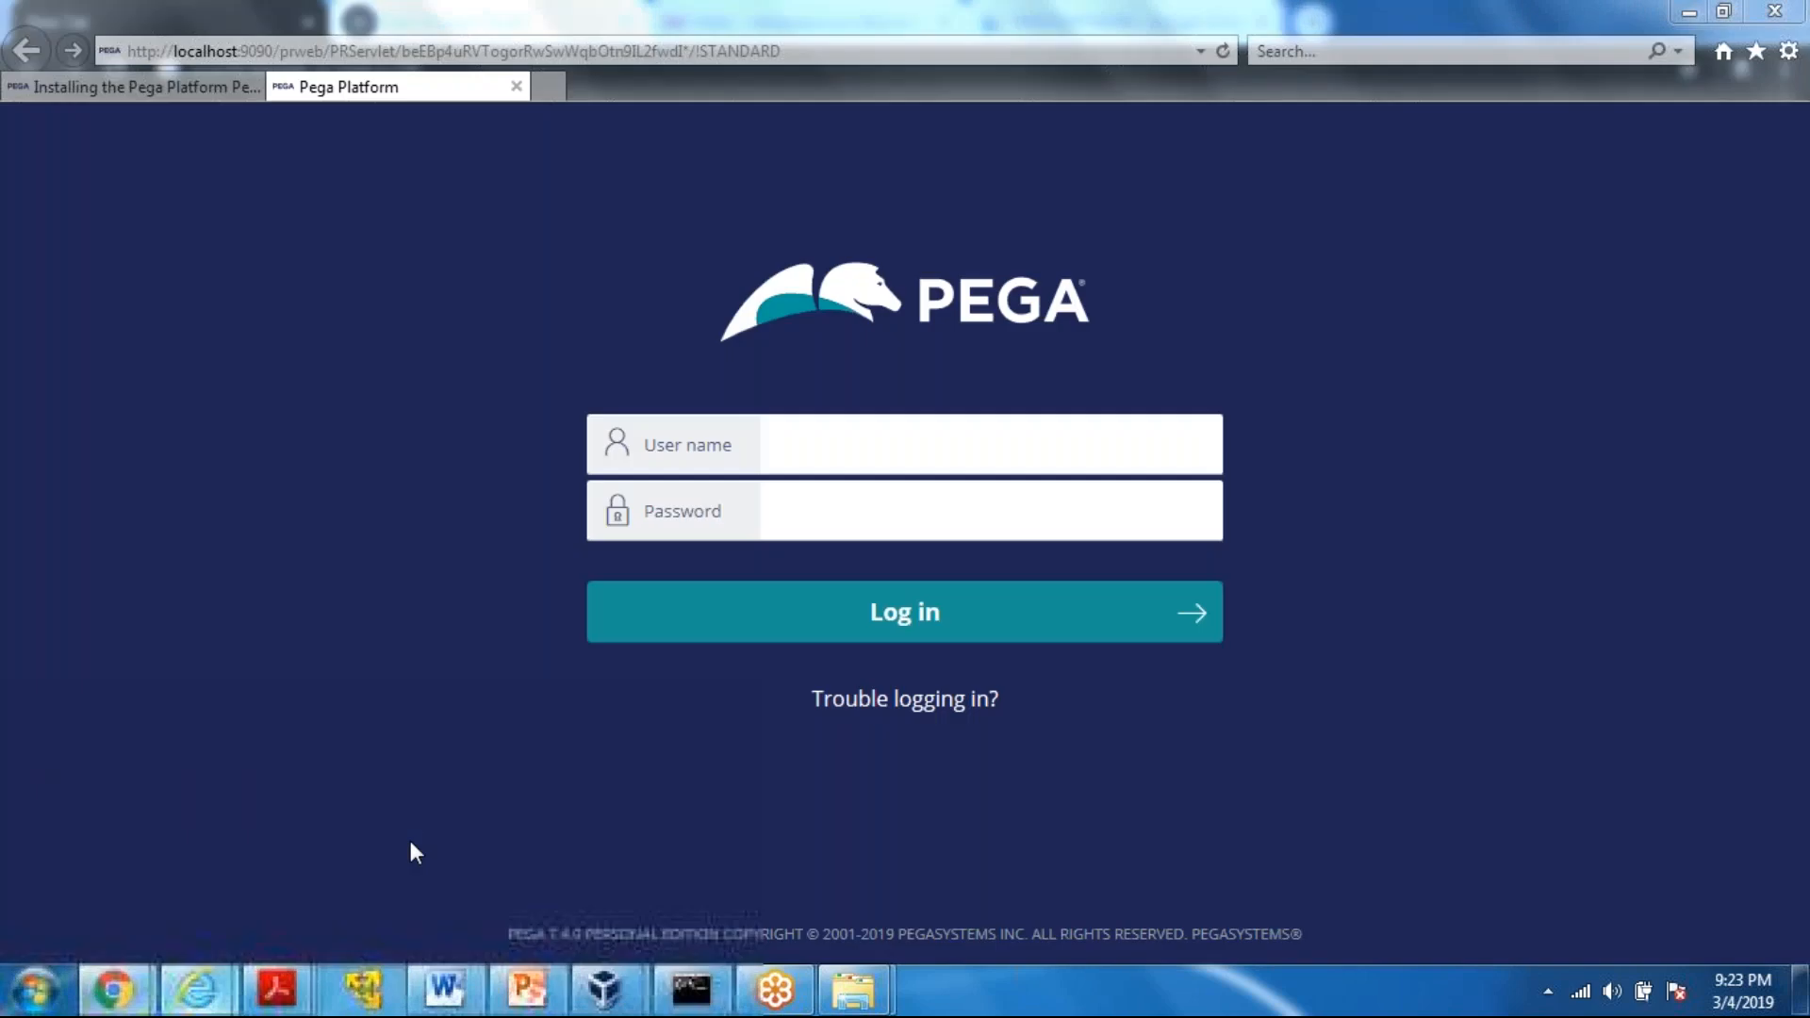
click(452, 51)
key(ctrl+c)
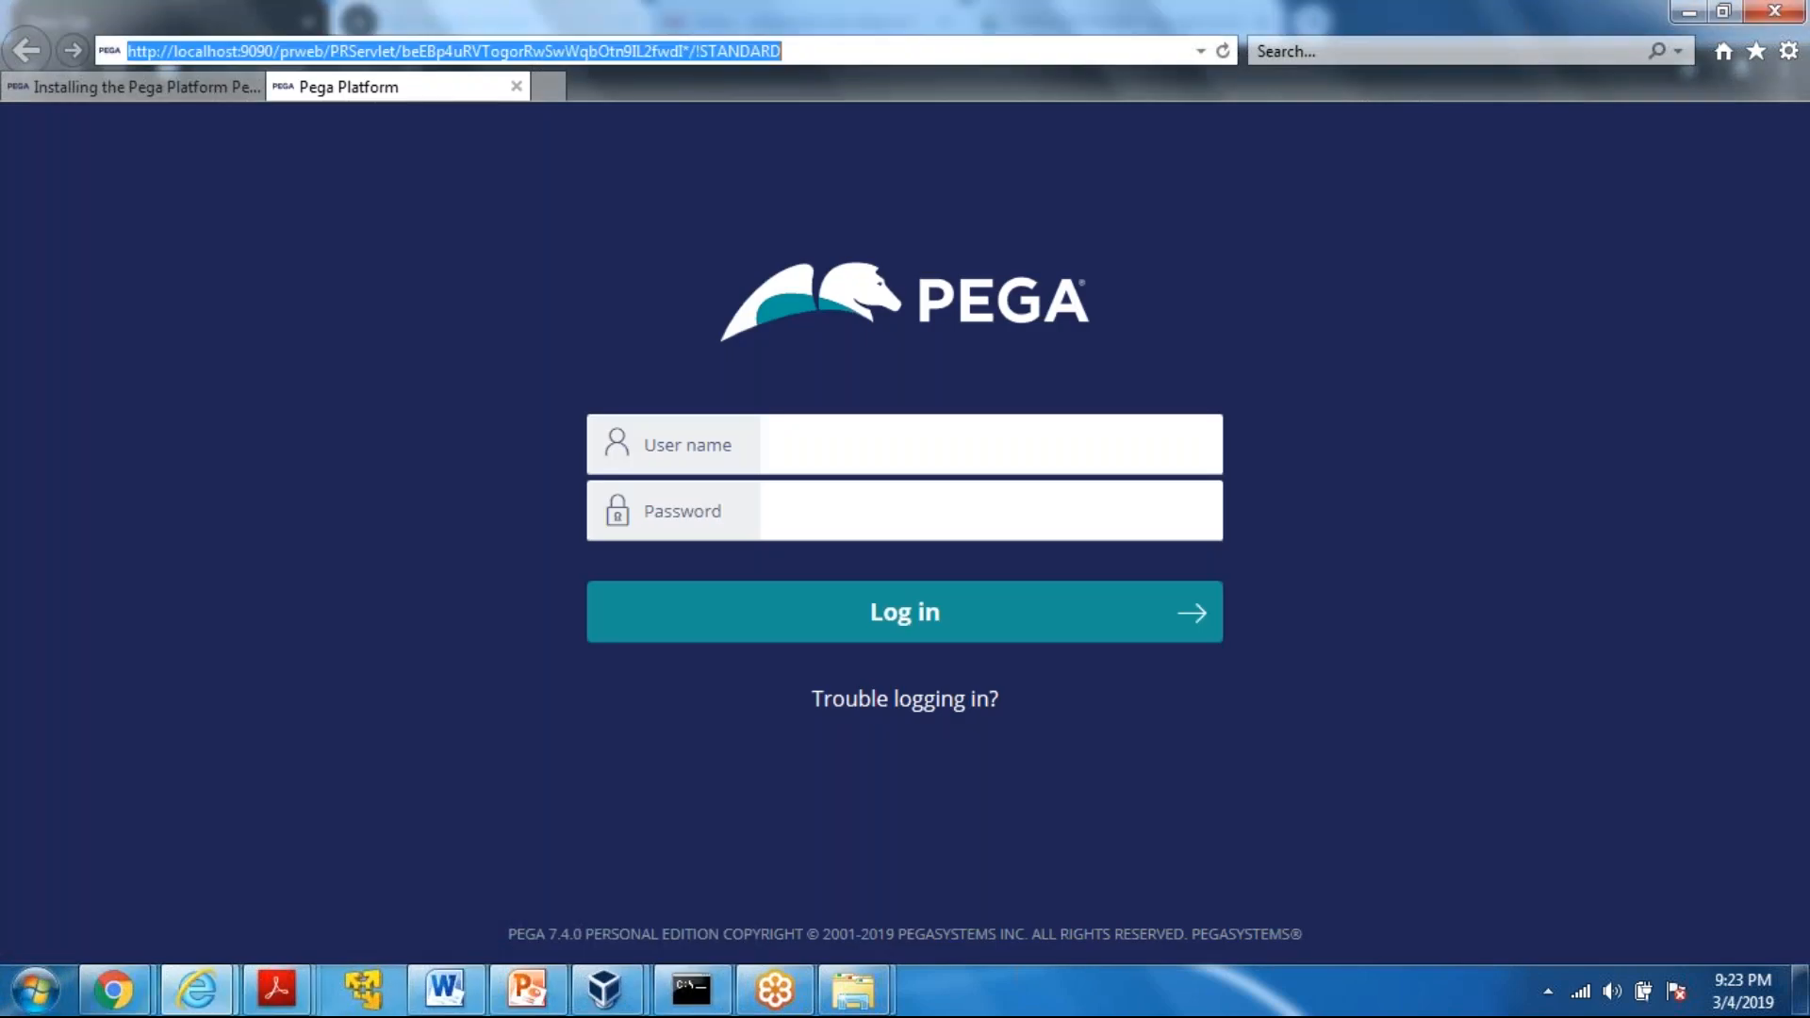
click(1688, 12)
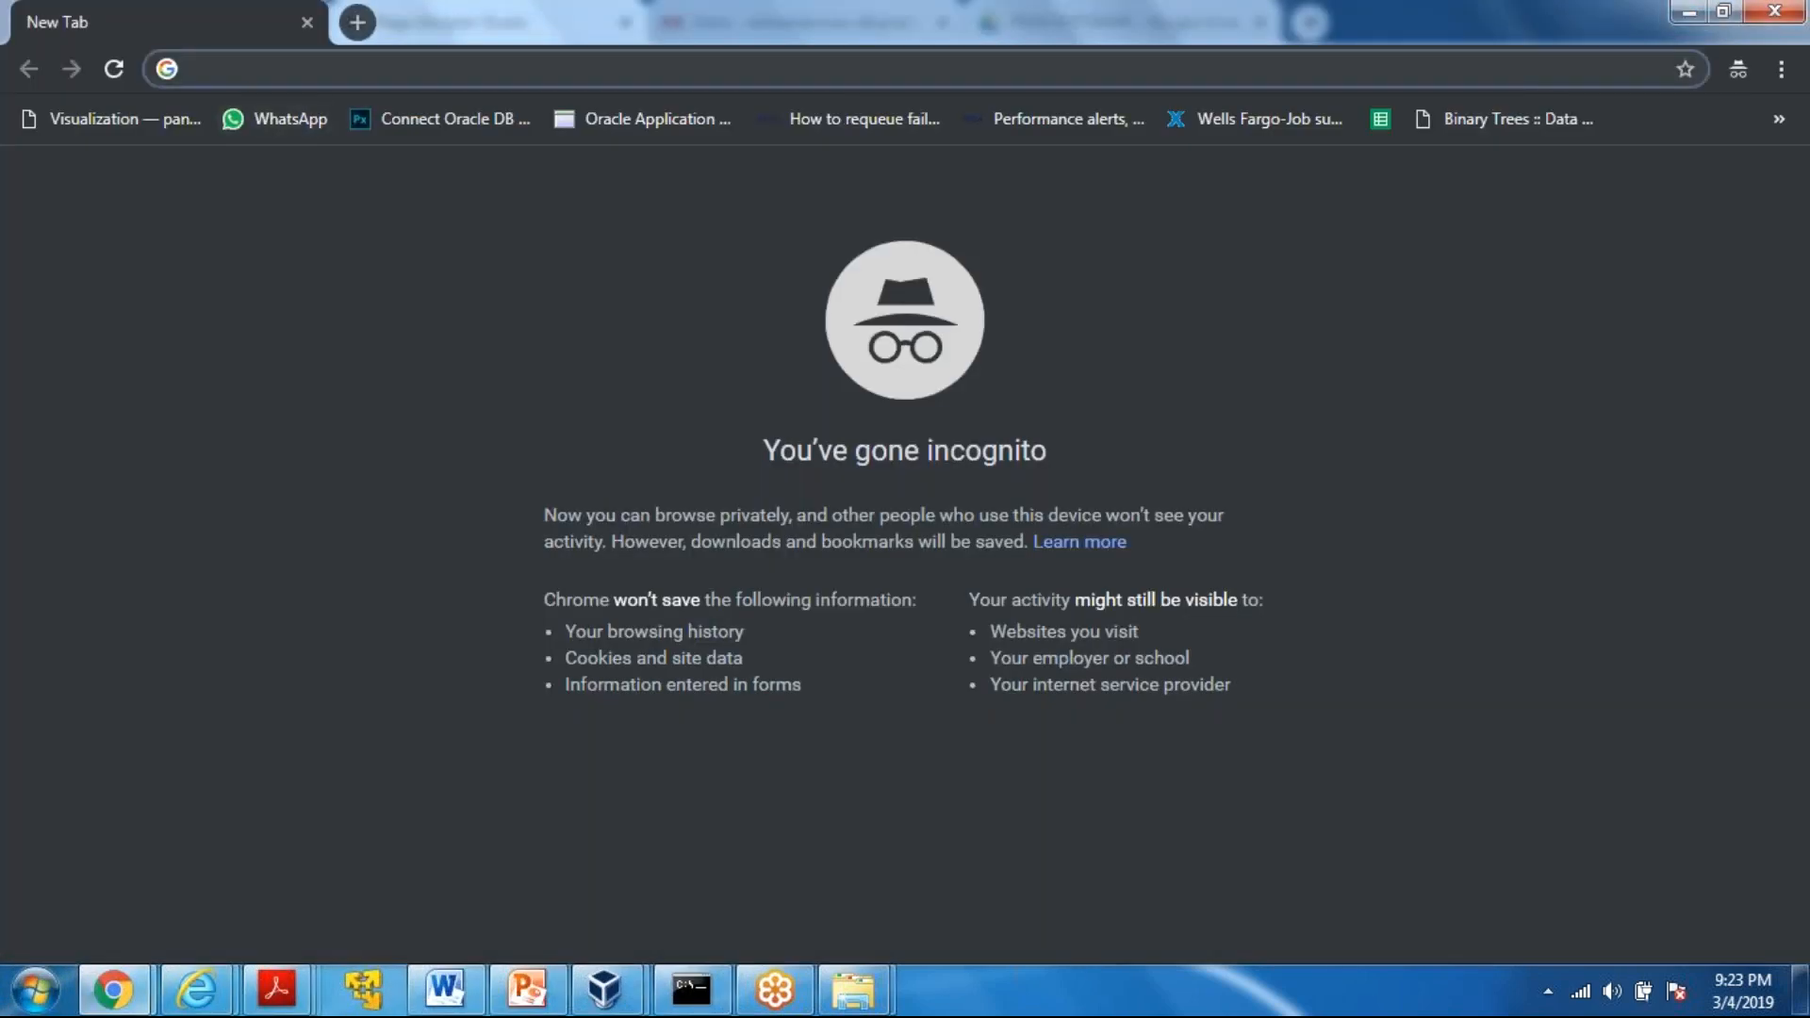
key(ctrl+v)
key(Return)
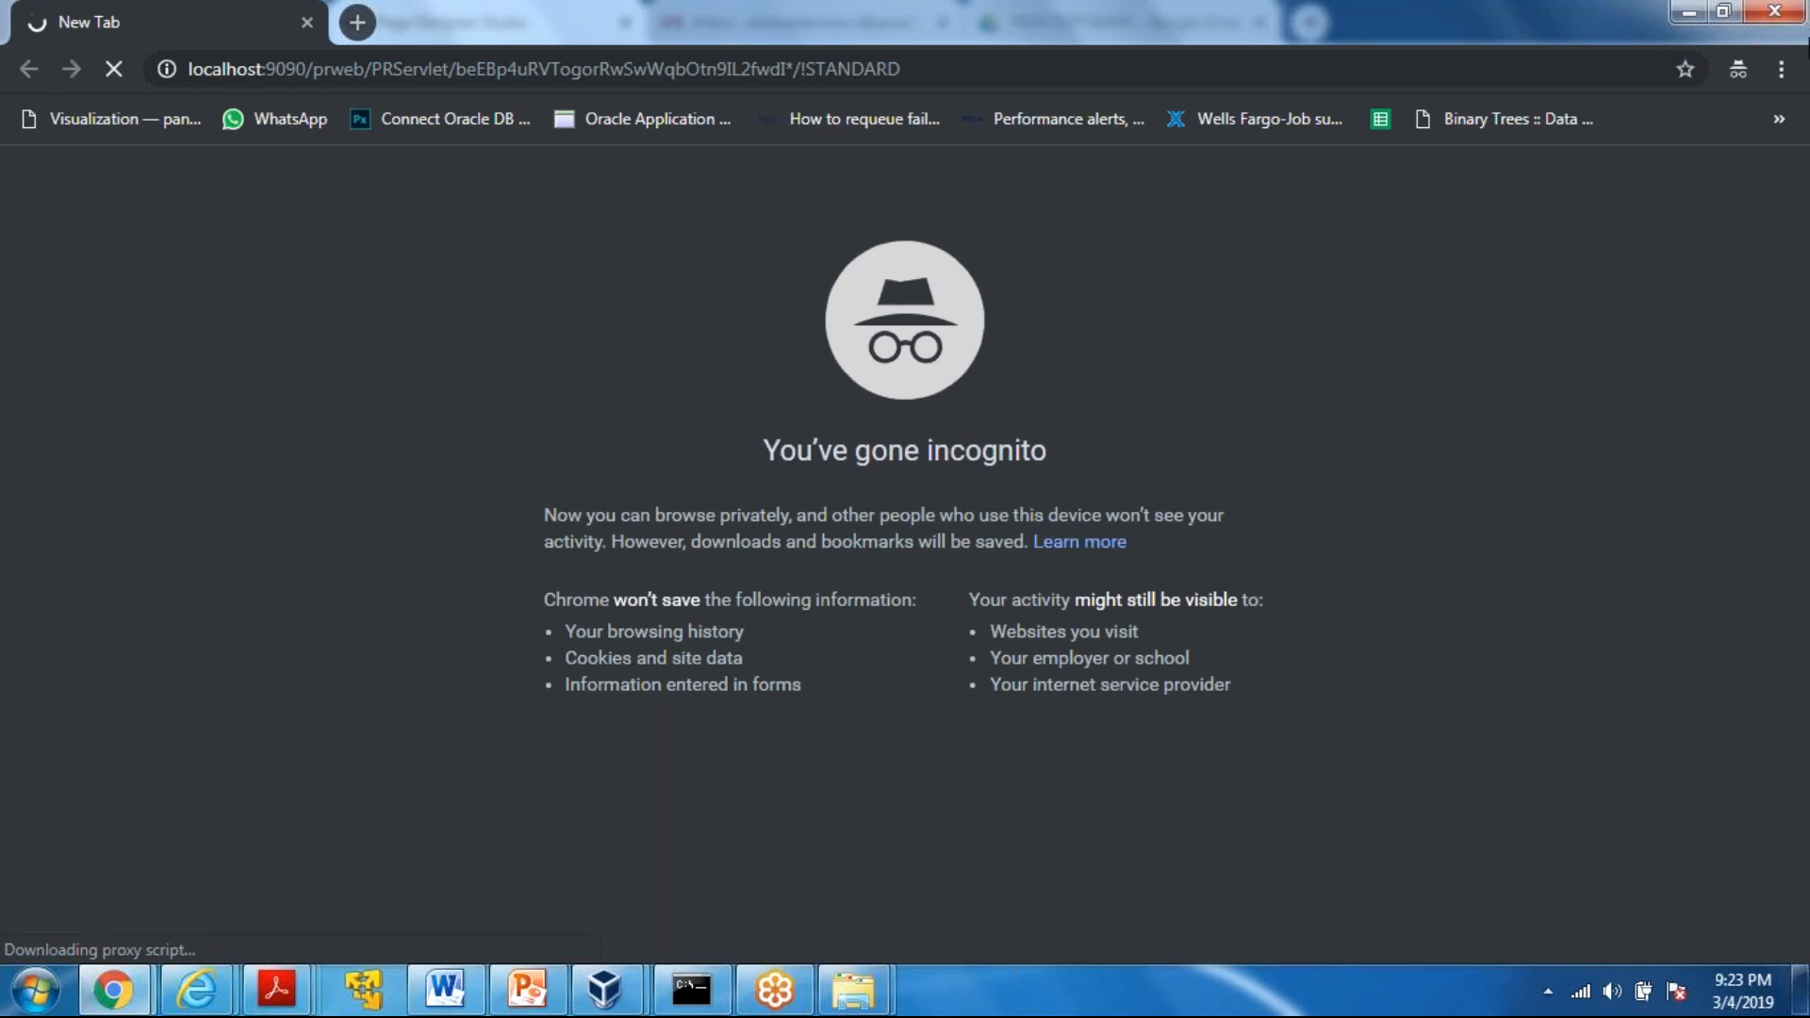
click(1757, 11)
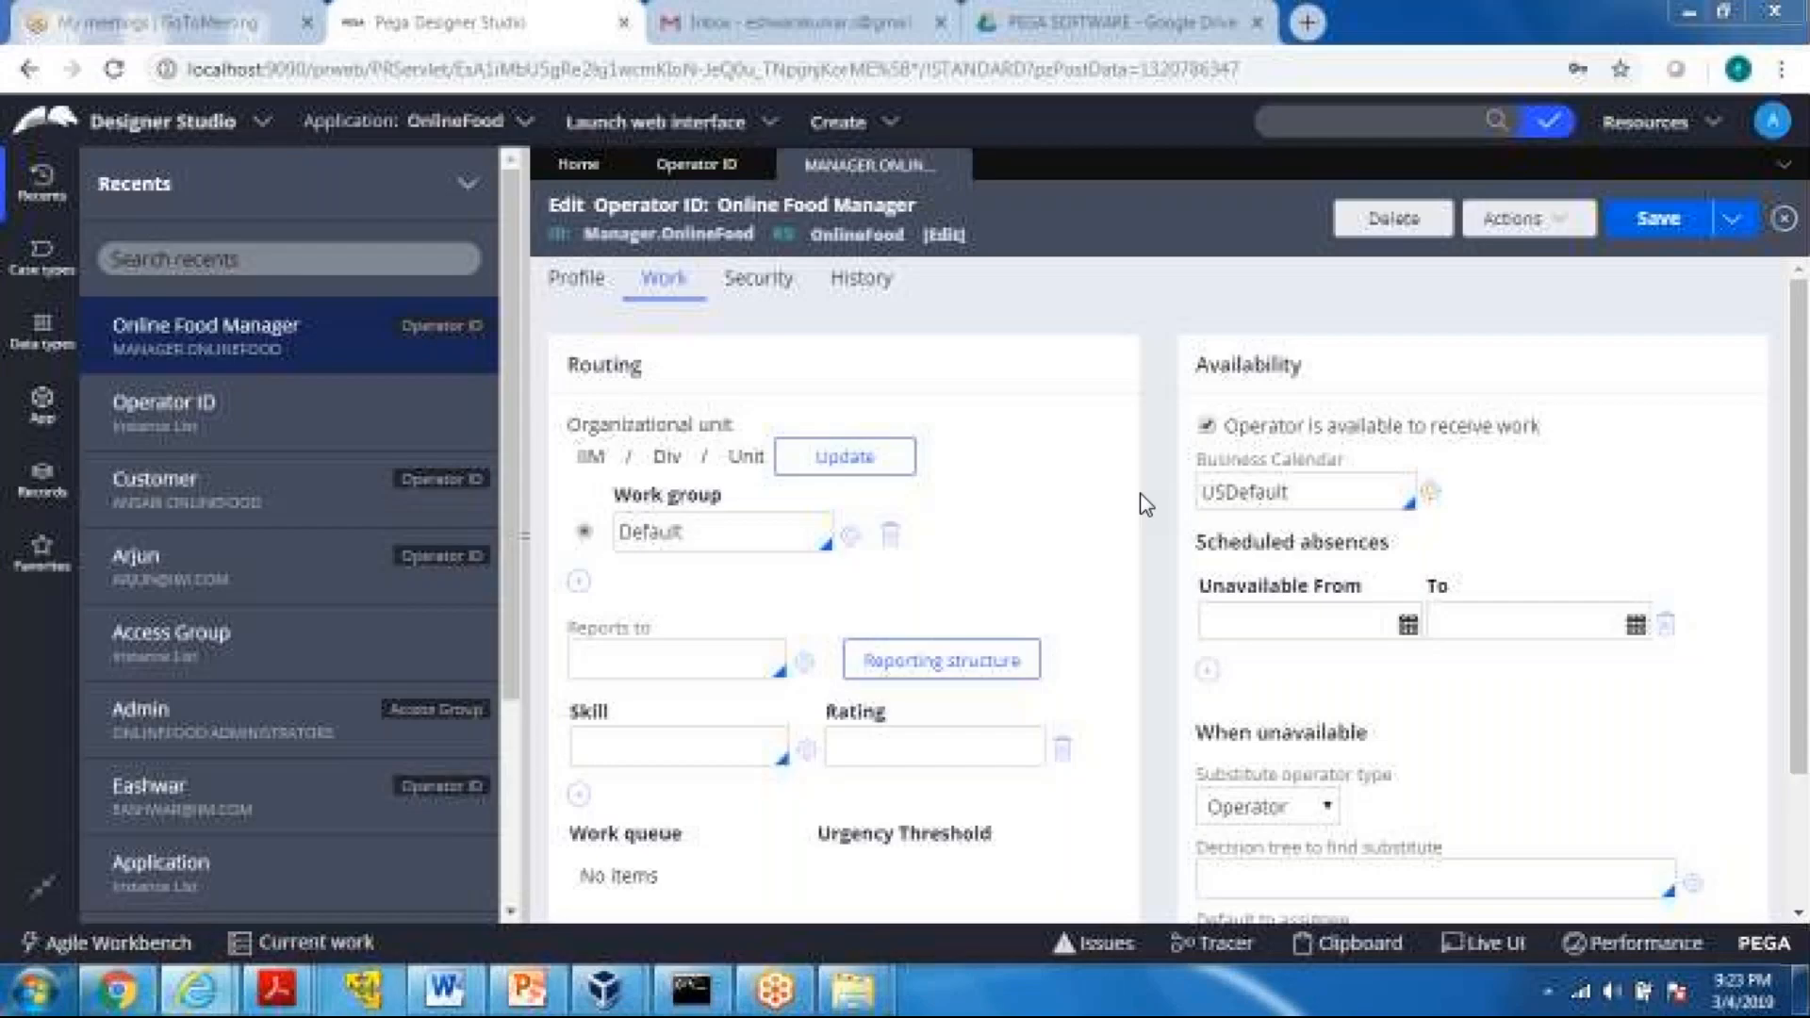
Log out of the Designer Studio session and clear the prefilled user name on the login page
click(1773, 121)
click(1670, 331)
drag(1099, 429, 463, 446)
key(BackSpace)
Log in as the Manager.OnlineFood operator with the account password
text(Manager)
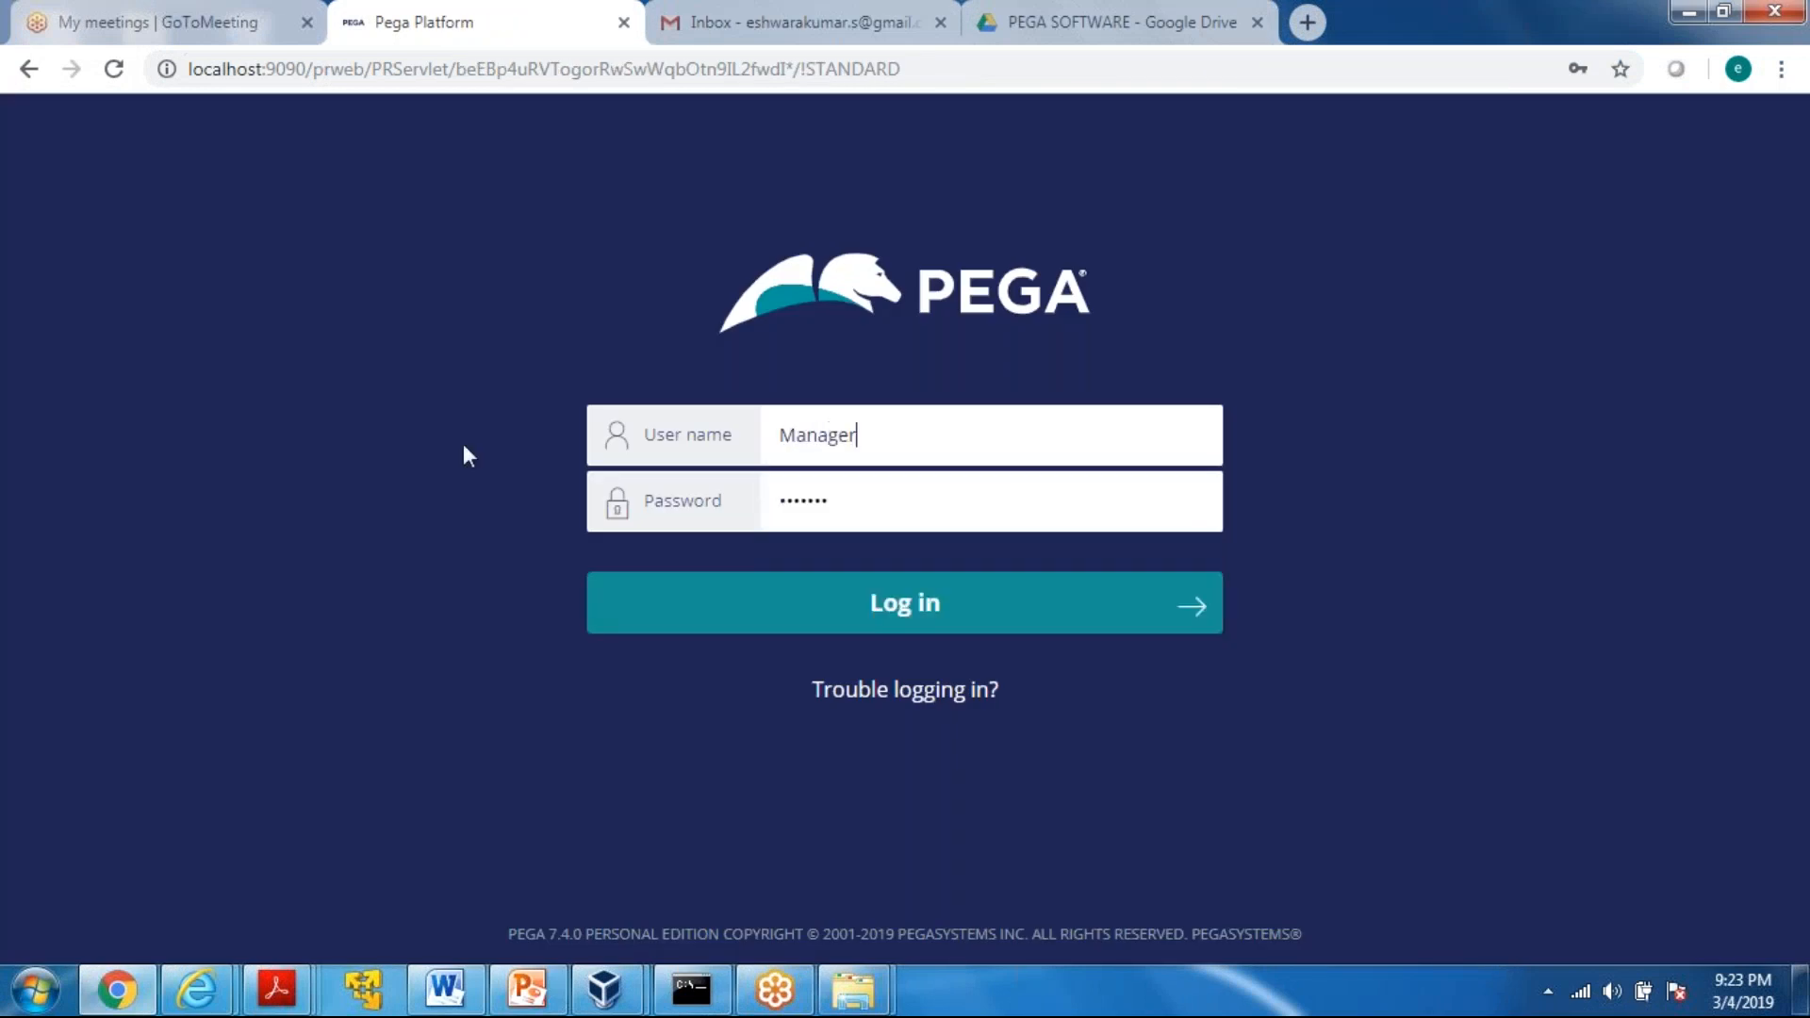
text(.OnlineFodod)
key(Tab)
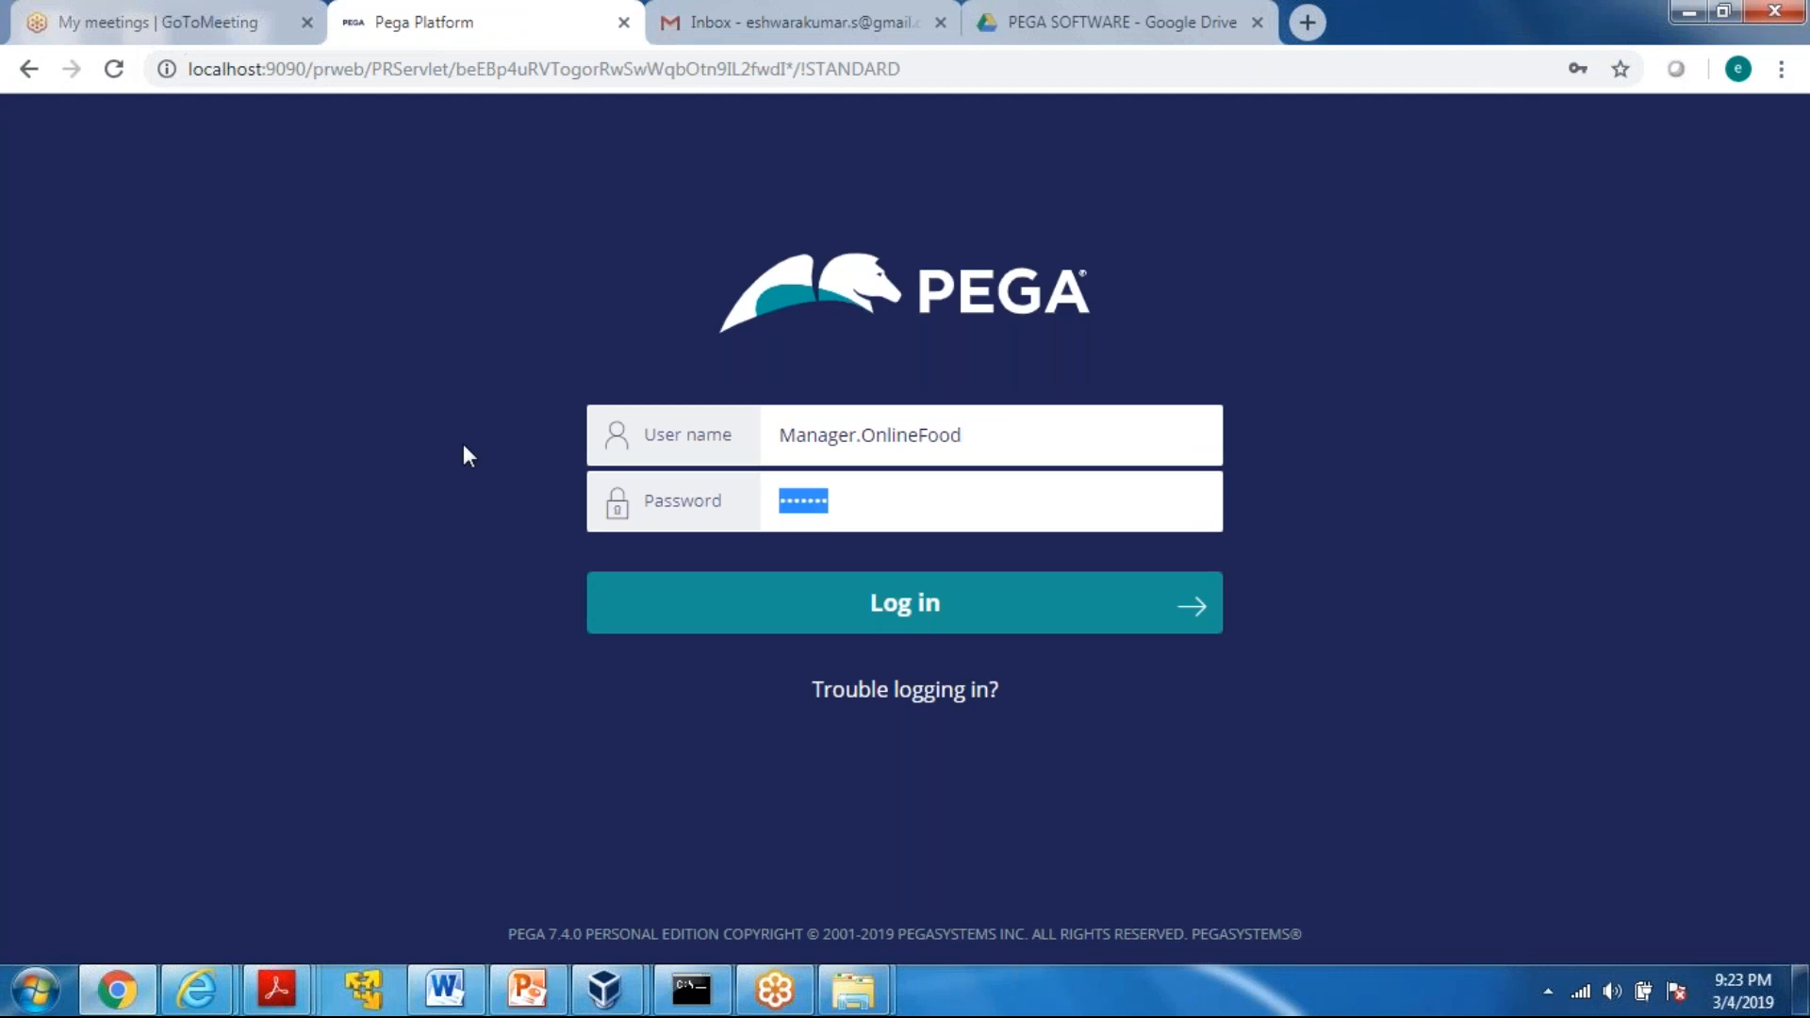
text(rules)
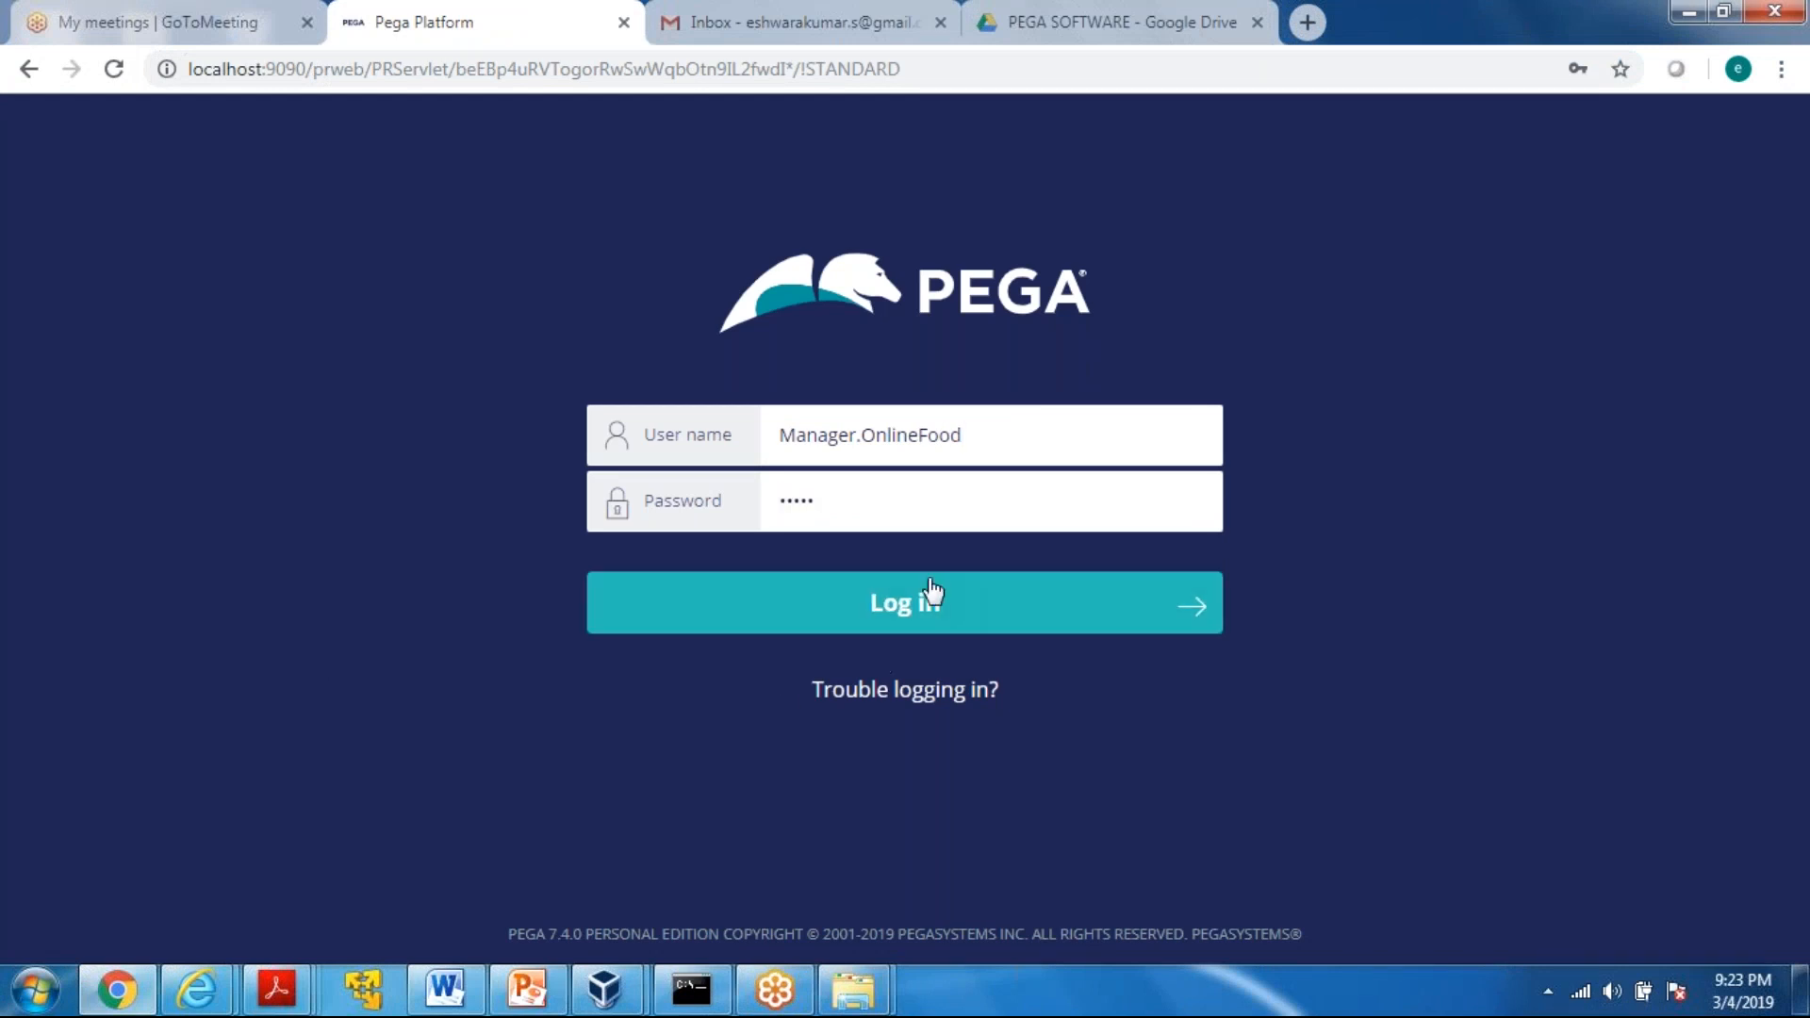
click(861, 618)
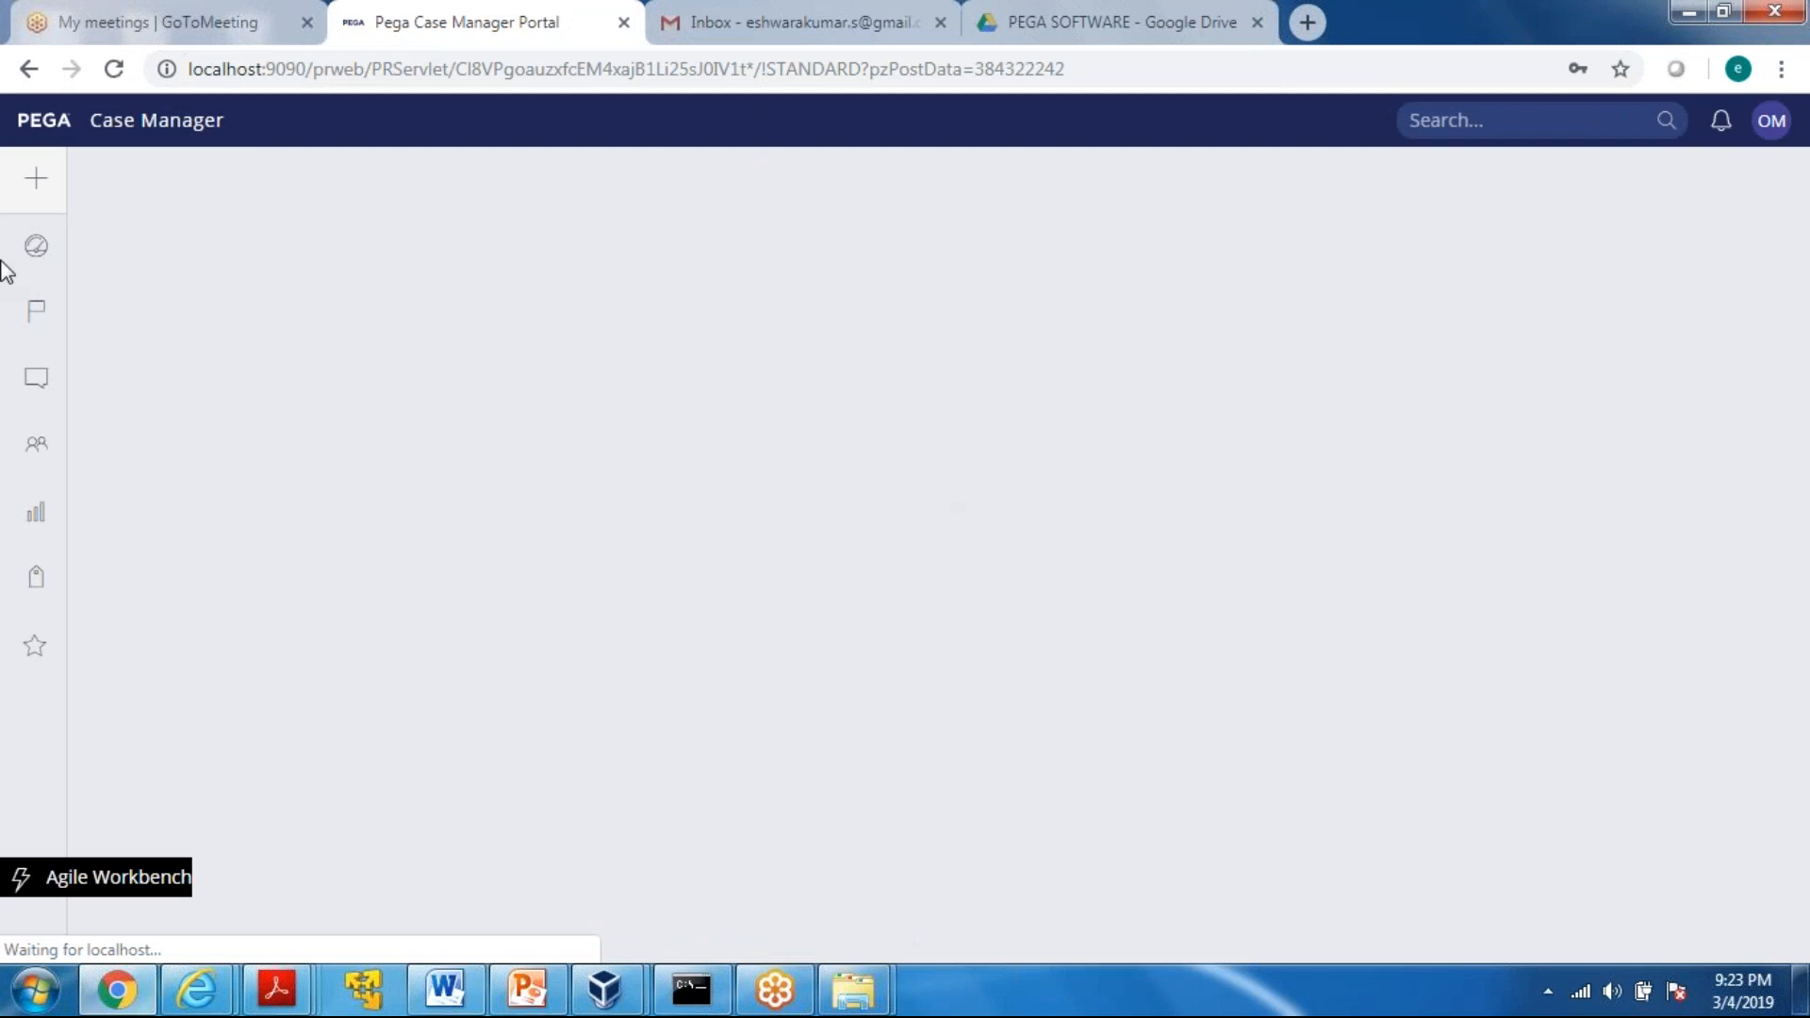
Look through the manager portal's Dashboard, My Work, Pulse and My Teams sections
mouse_move(168, 182)
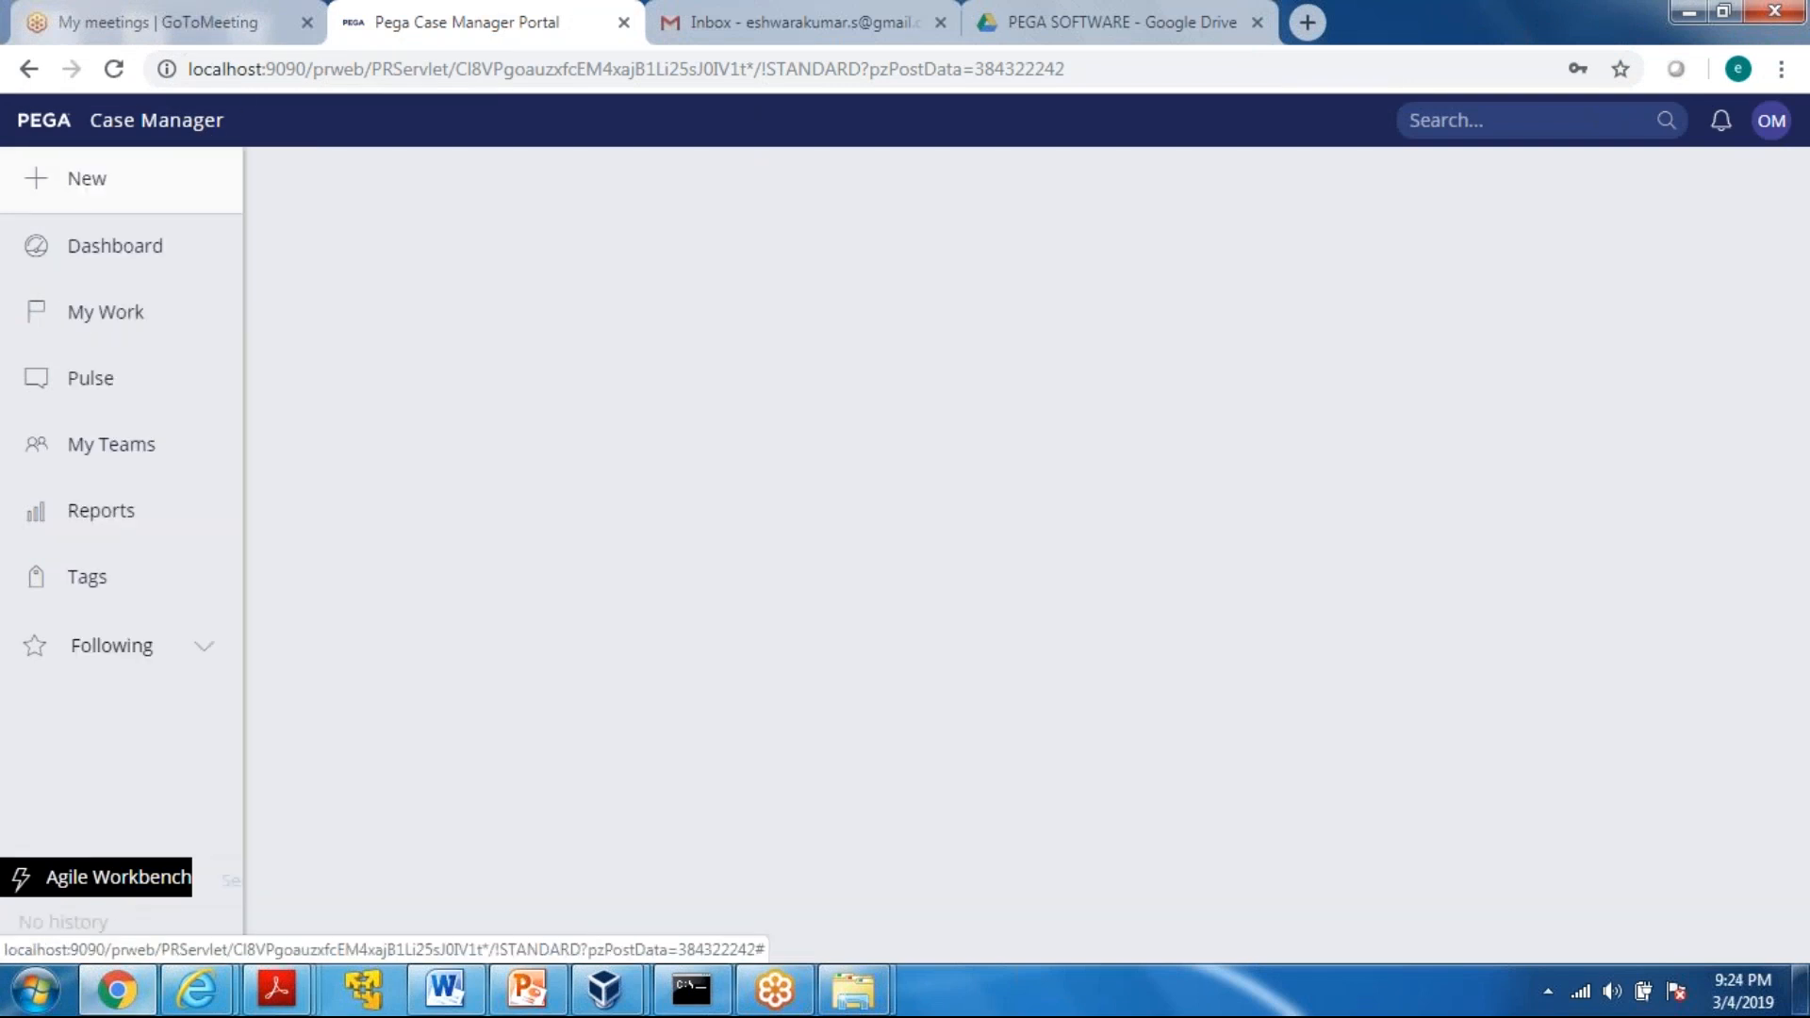
click(1771, 126)
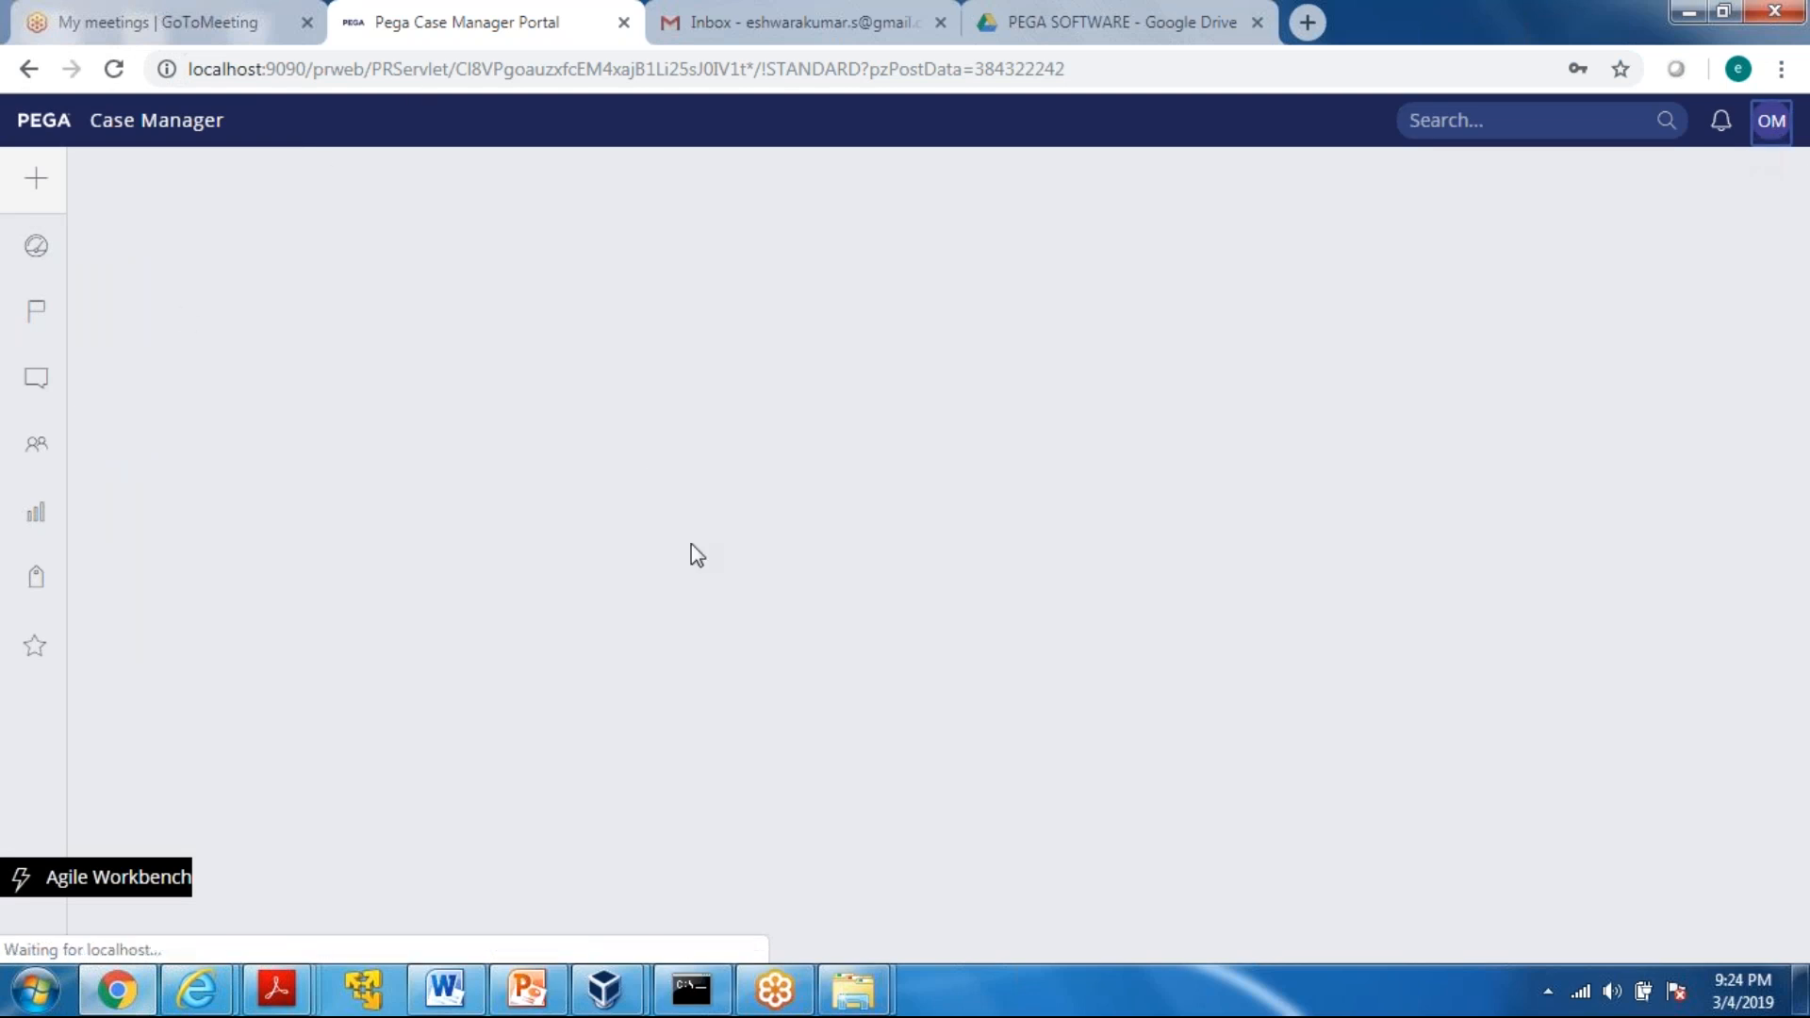
mouse_move(47, 514)
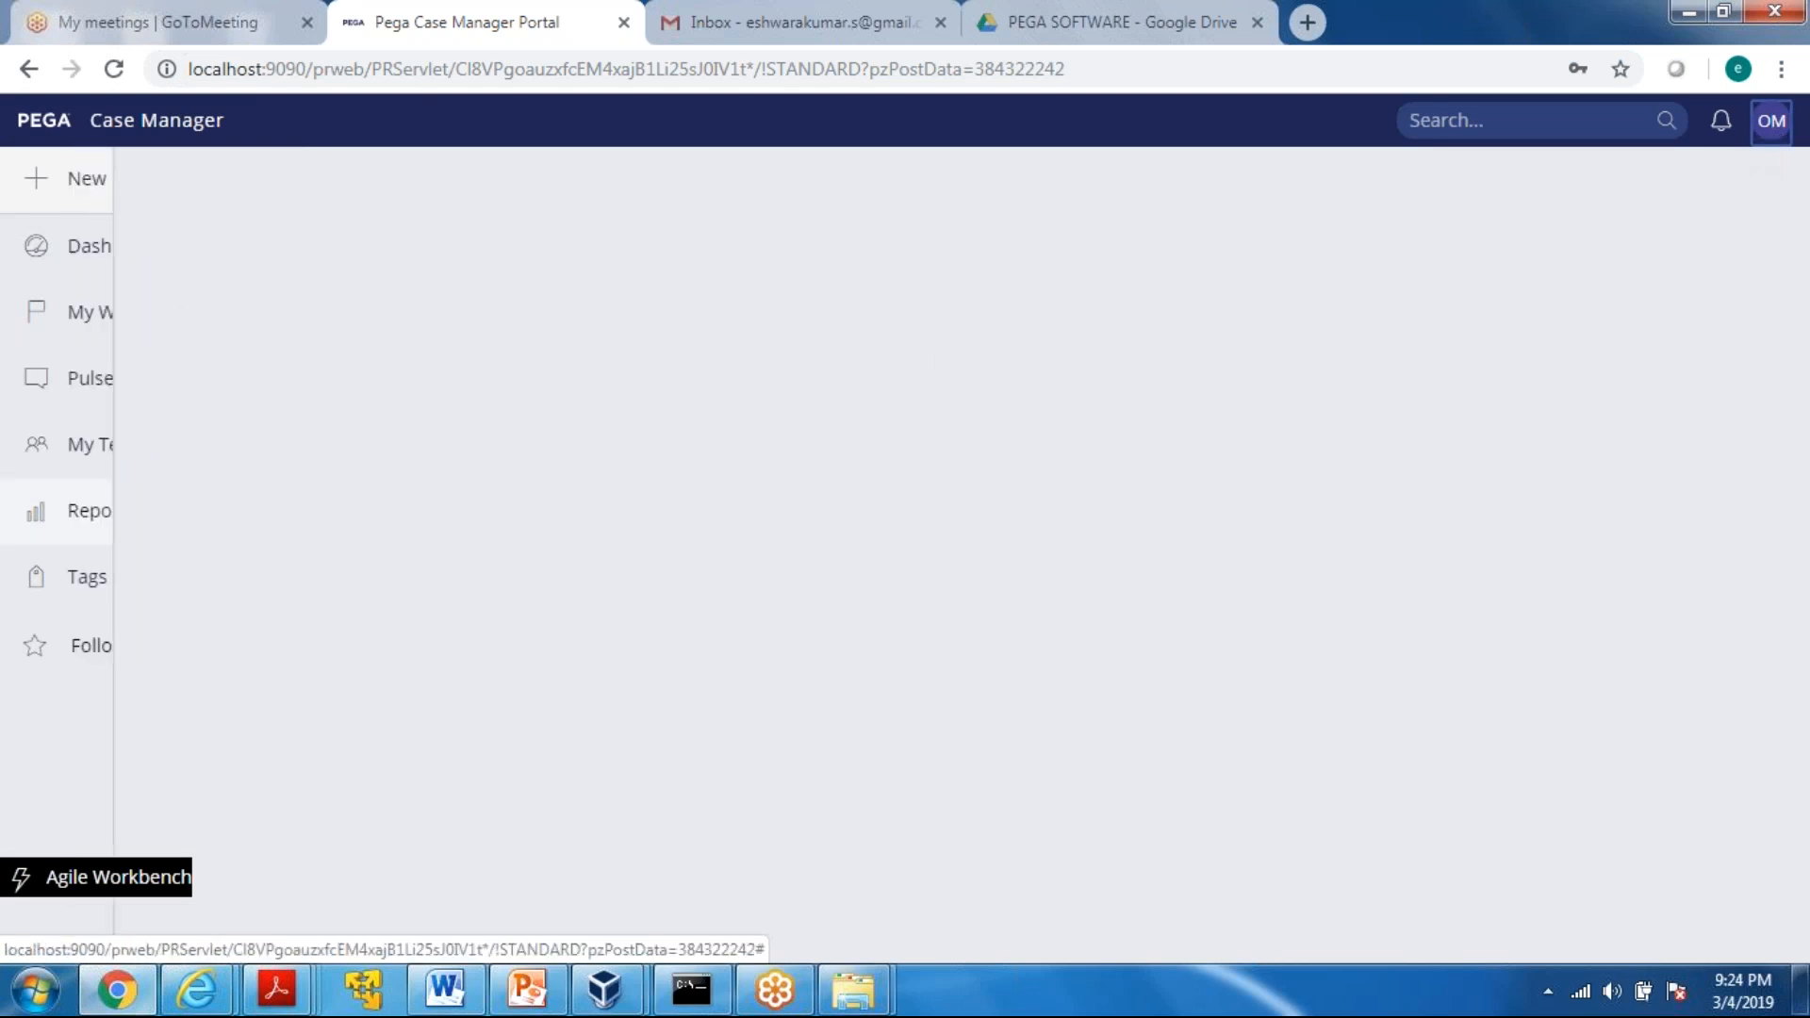
click(117, 253)
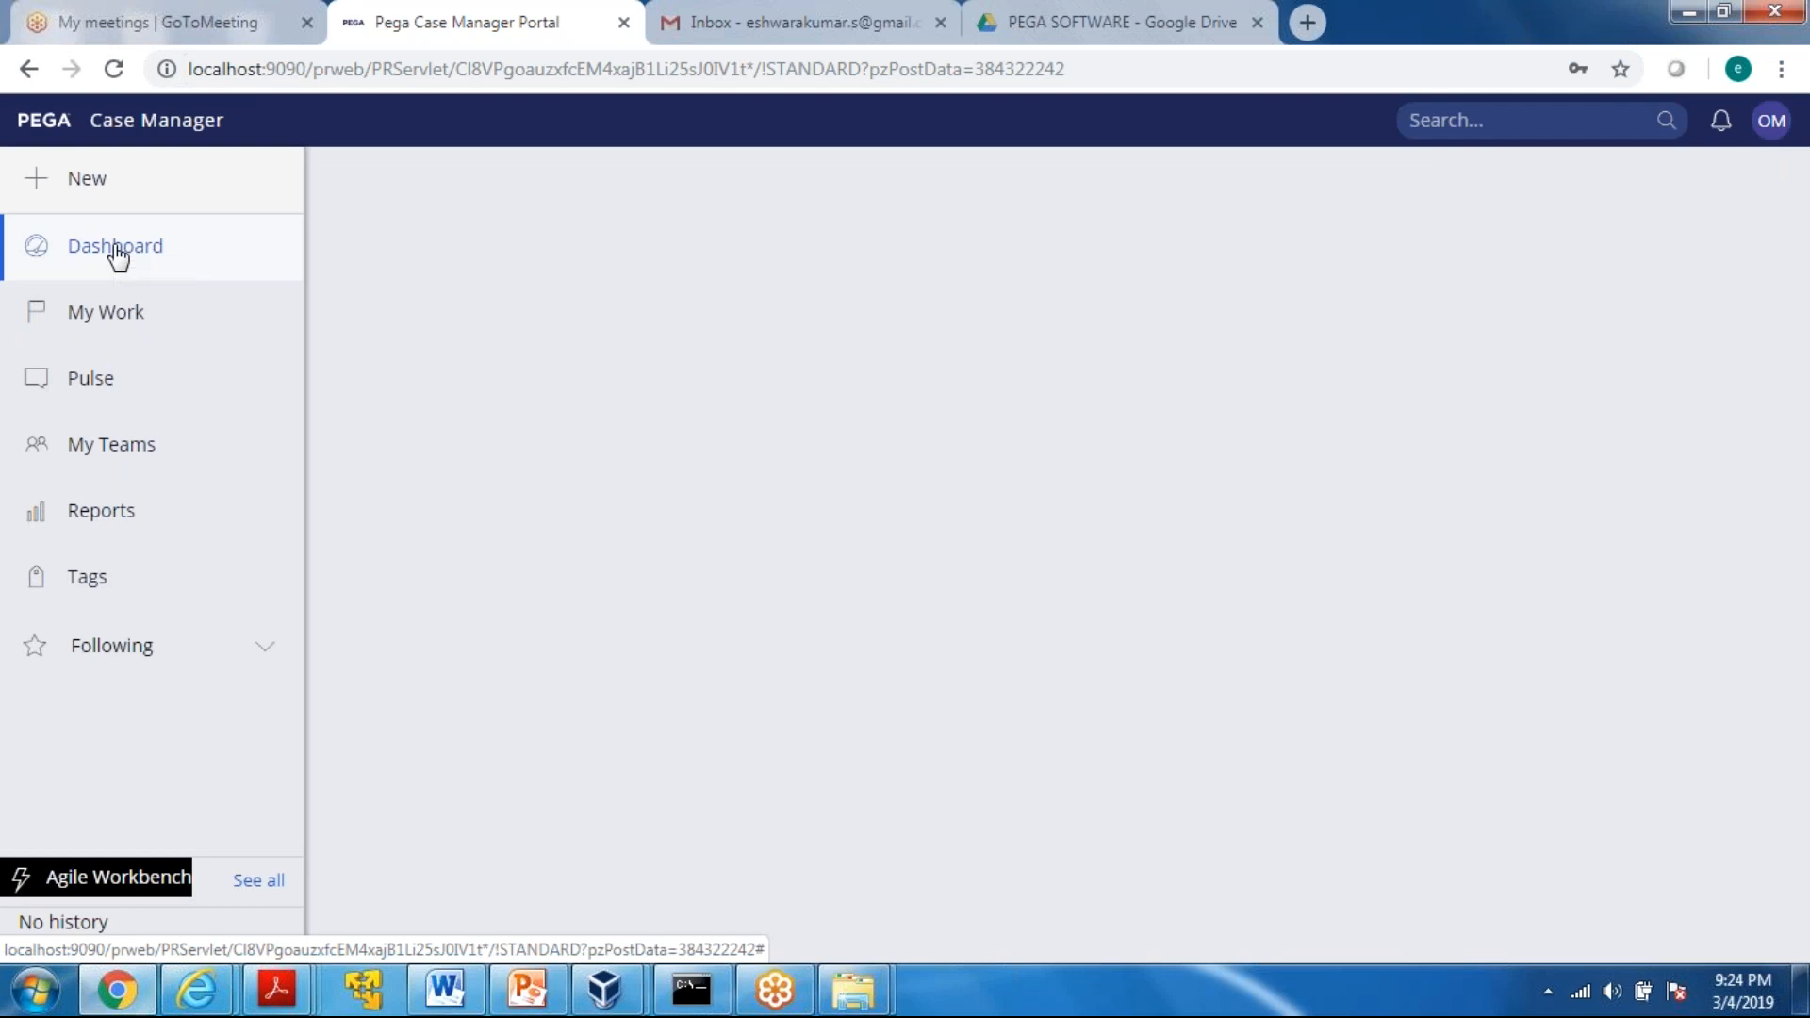
click(111, 315)
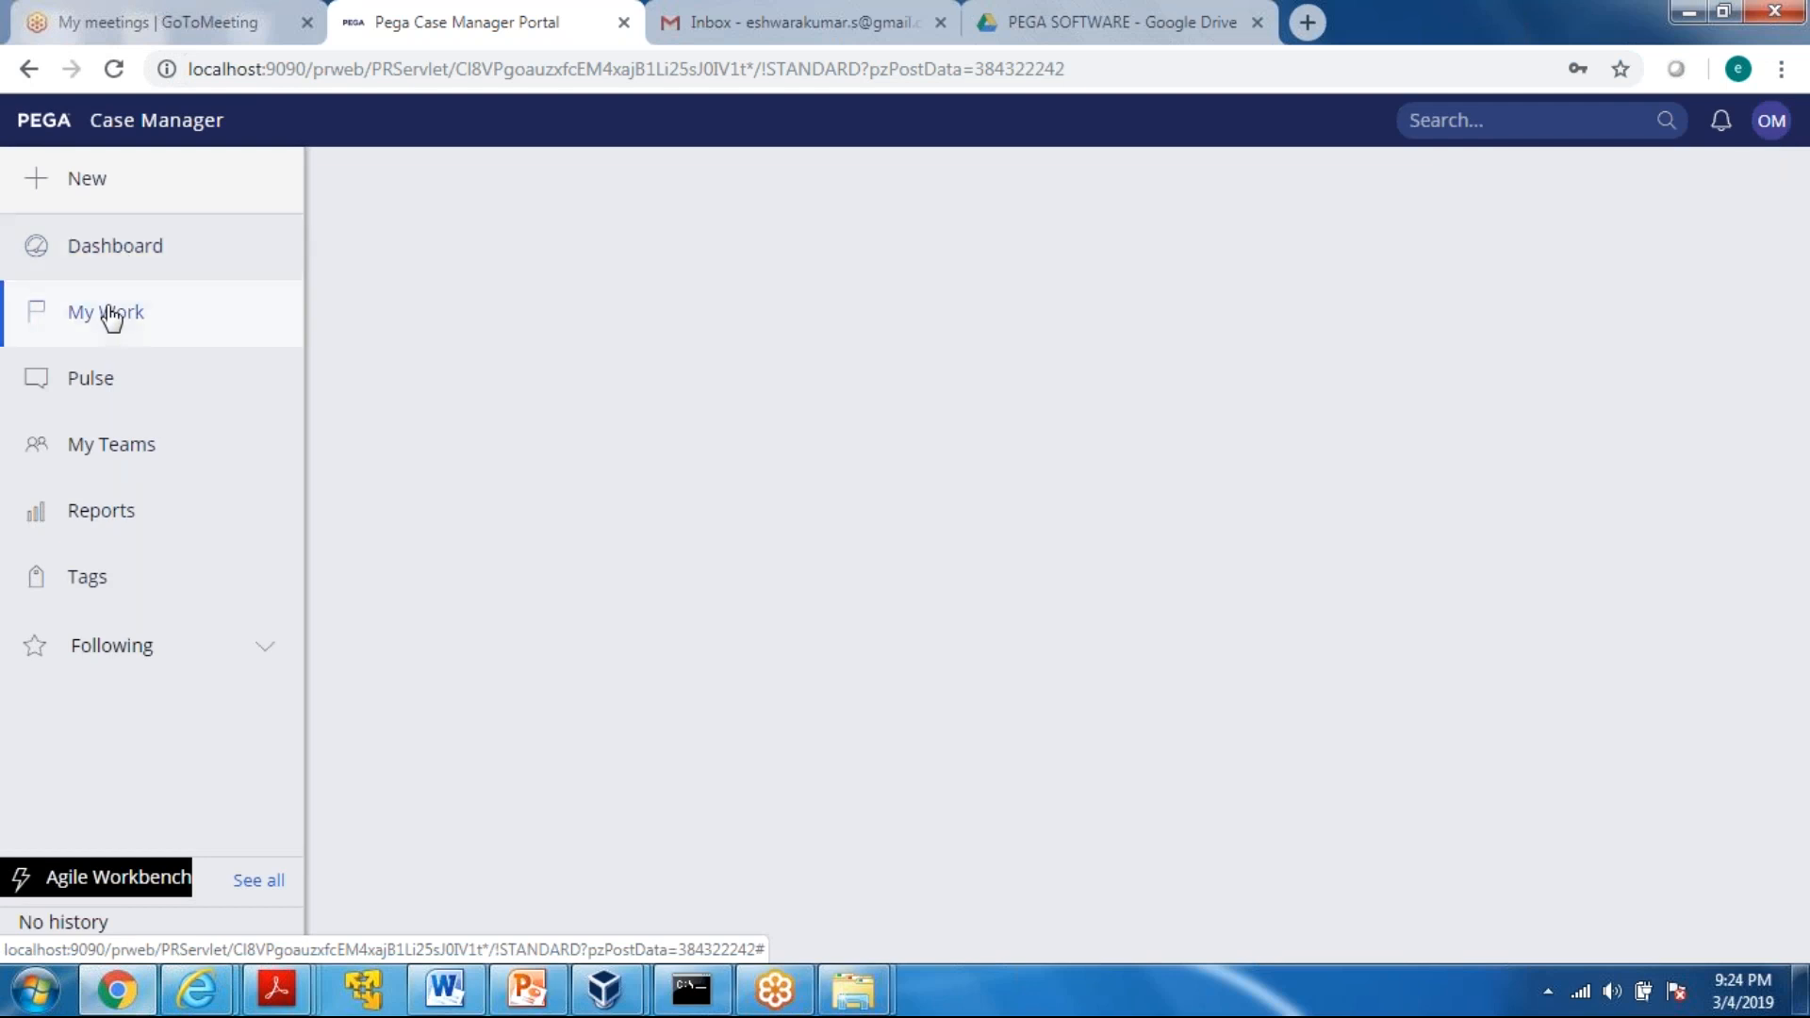
click(83, 401)
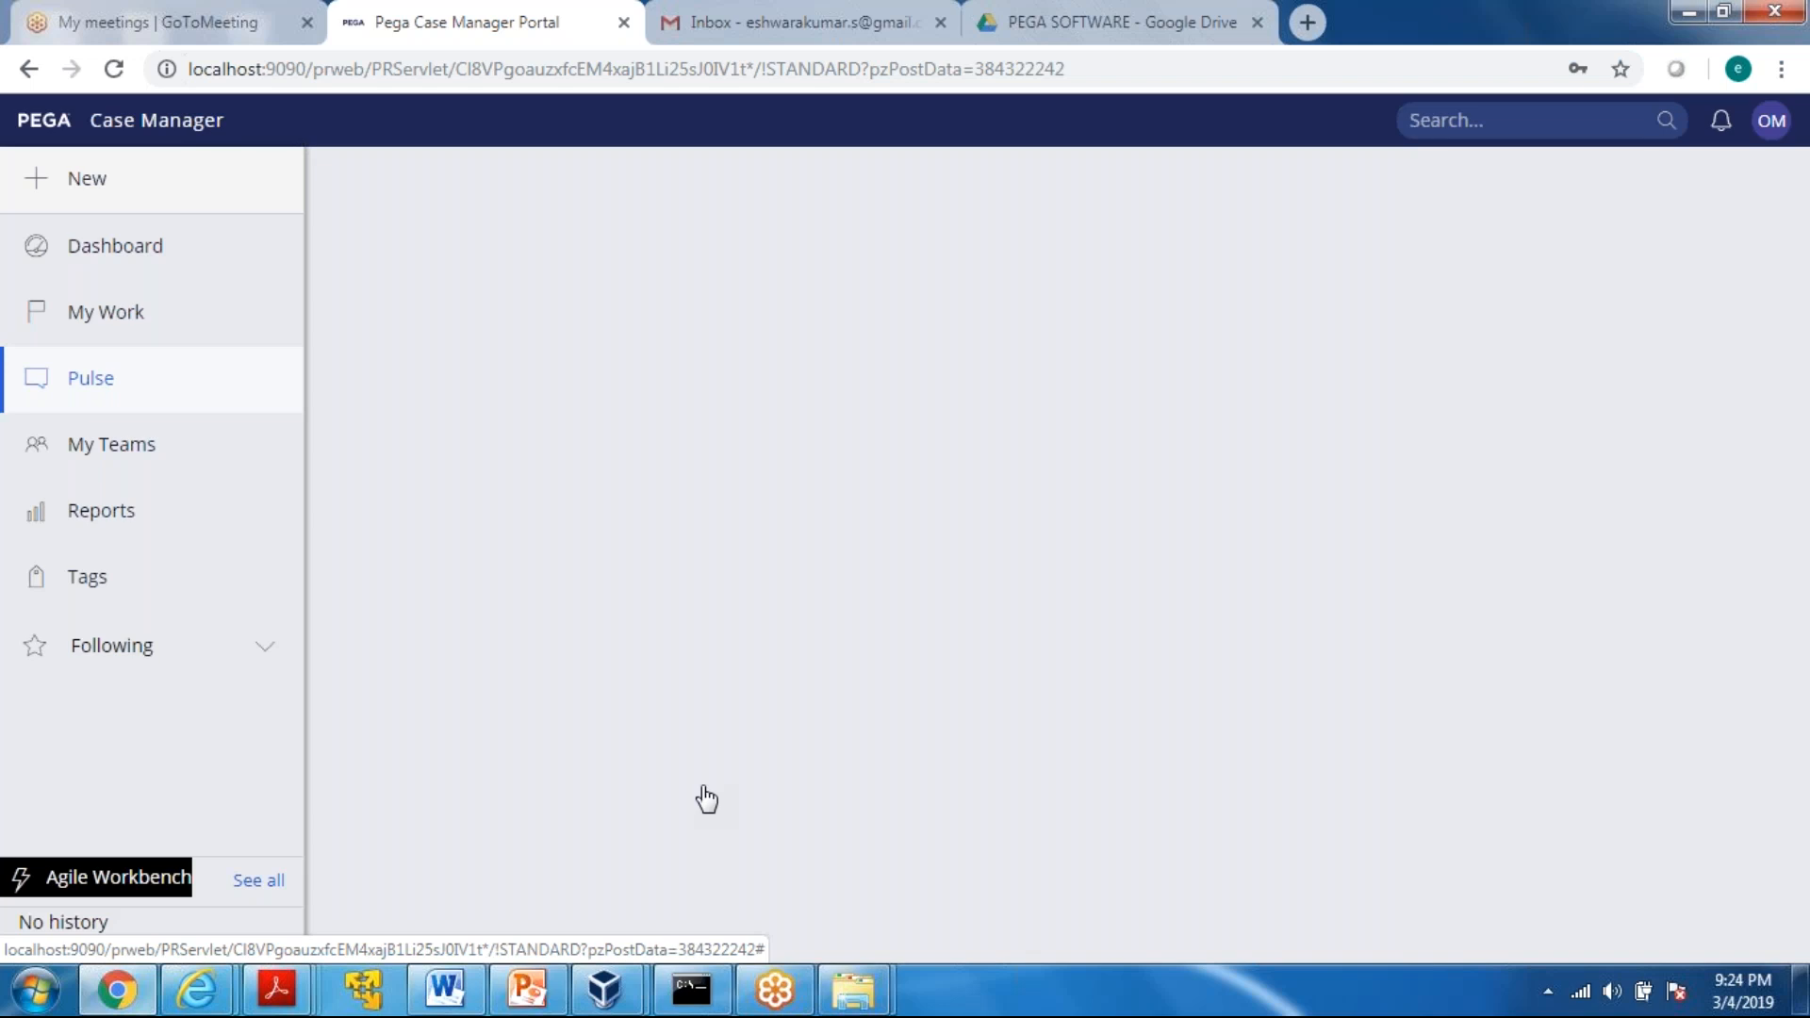
mouse_move(53, 267)
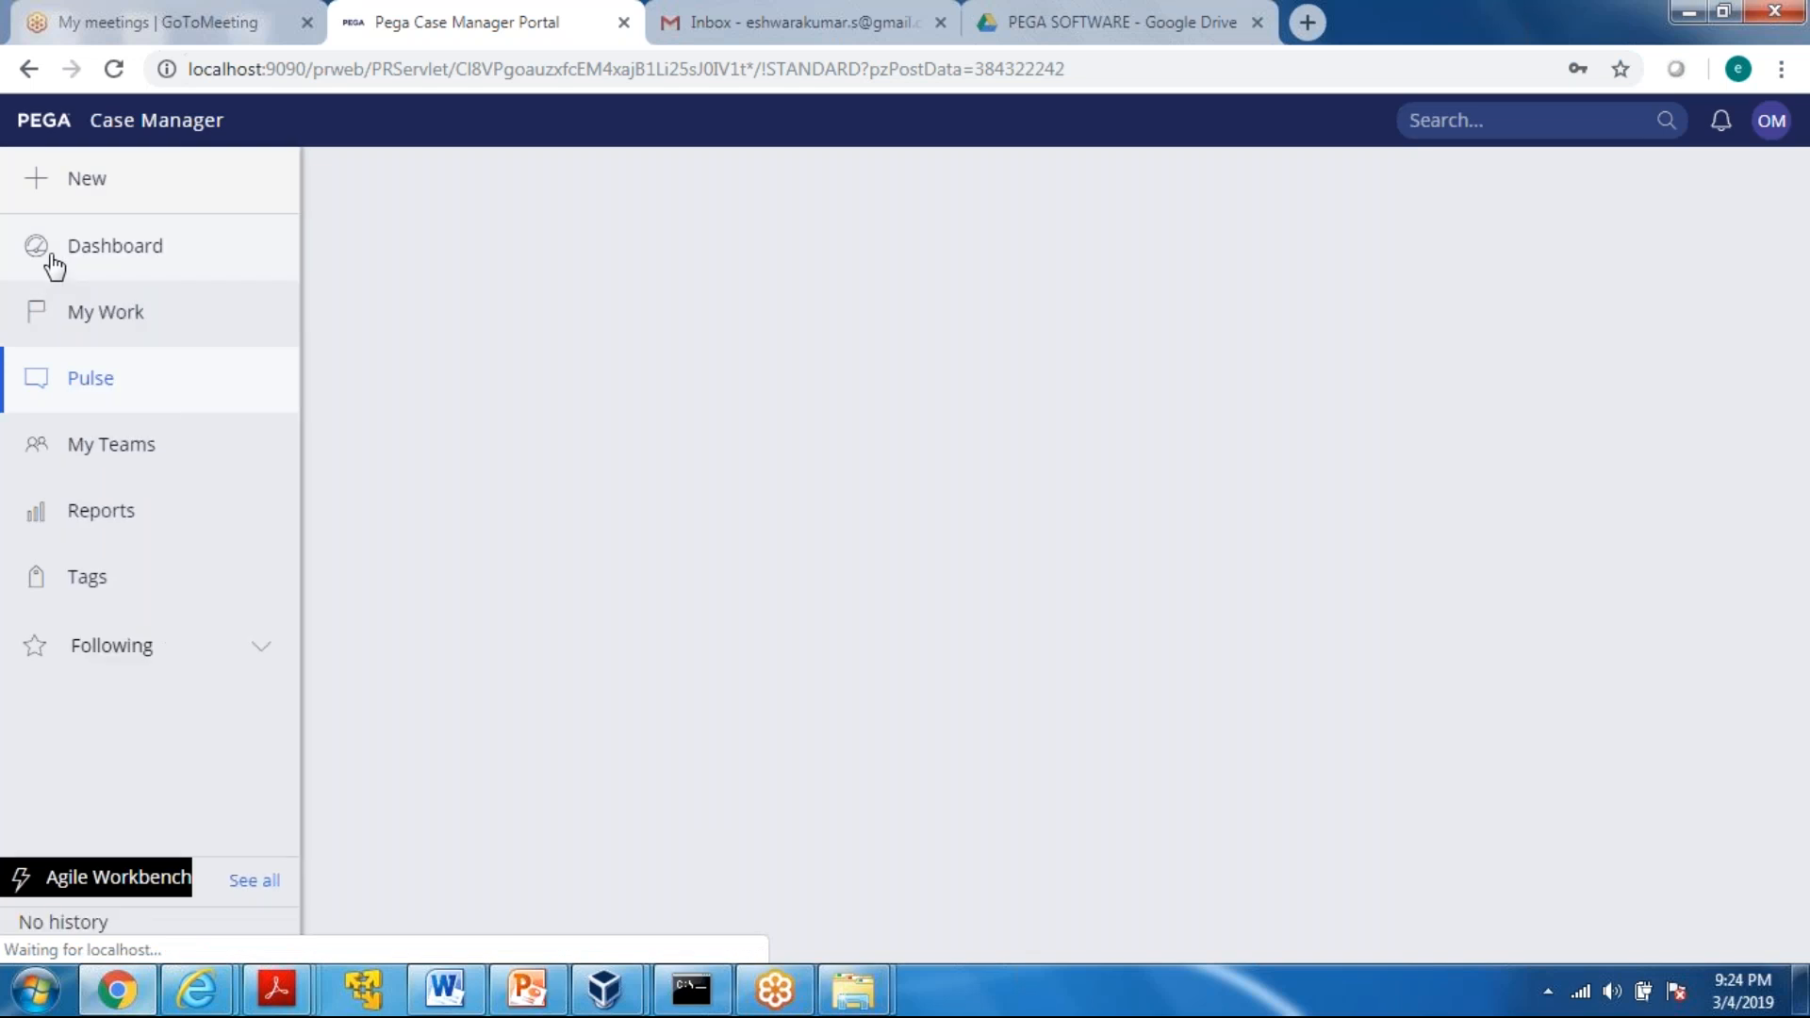
click(111, 447)
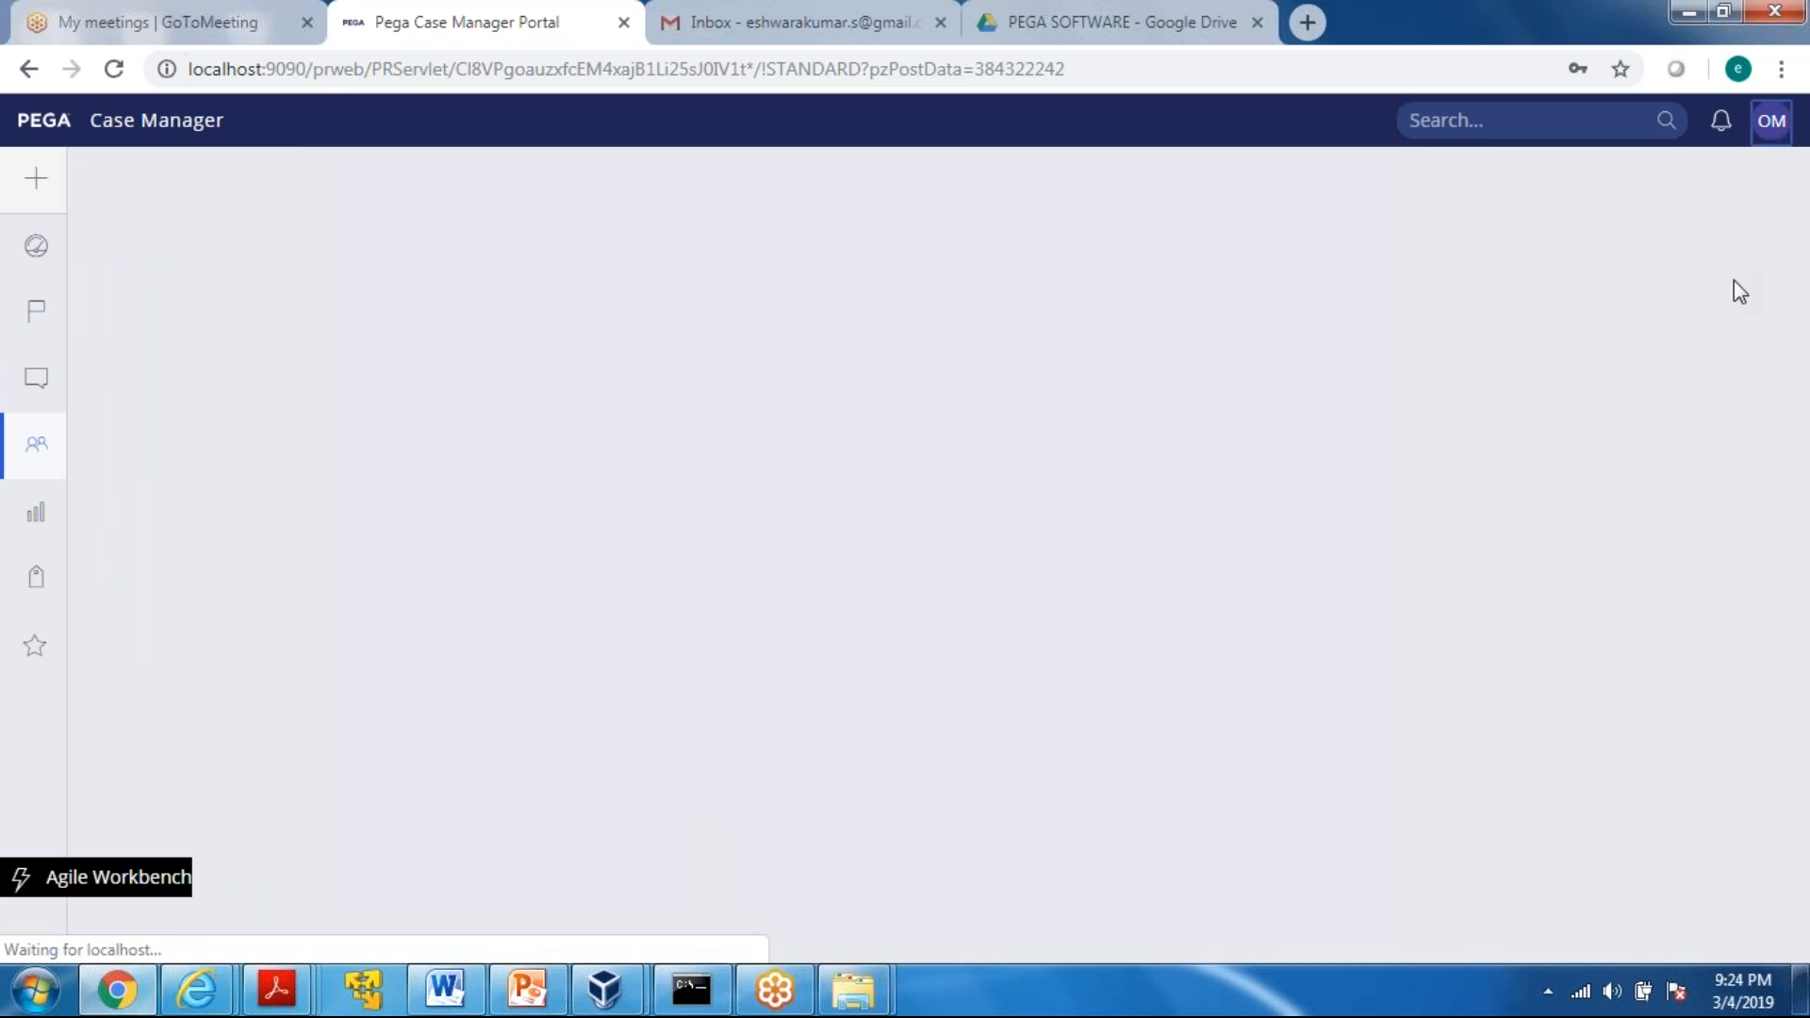
Log out of the Case Manager portal and clear the prefilled user name on the login page
click(1774, 120)
click(1773, 119)
click(1774, 123)
click(1580, 341)
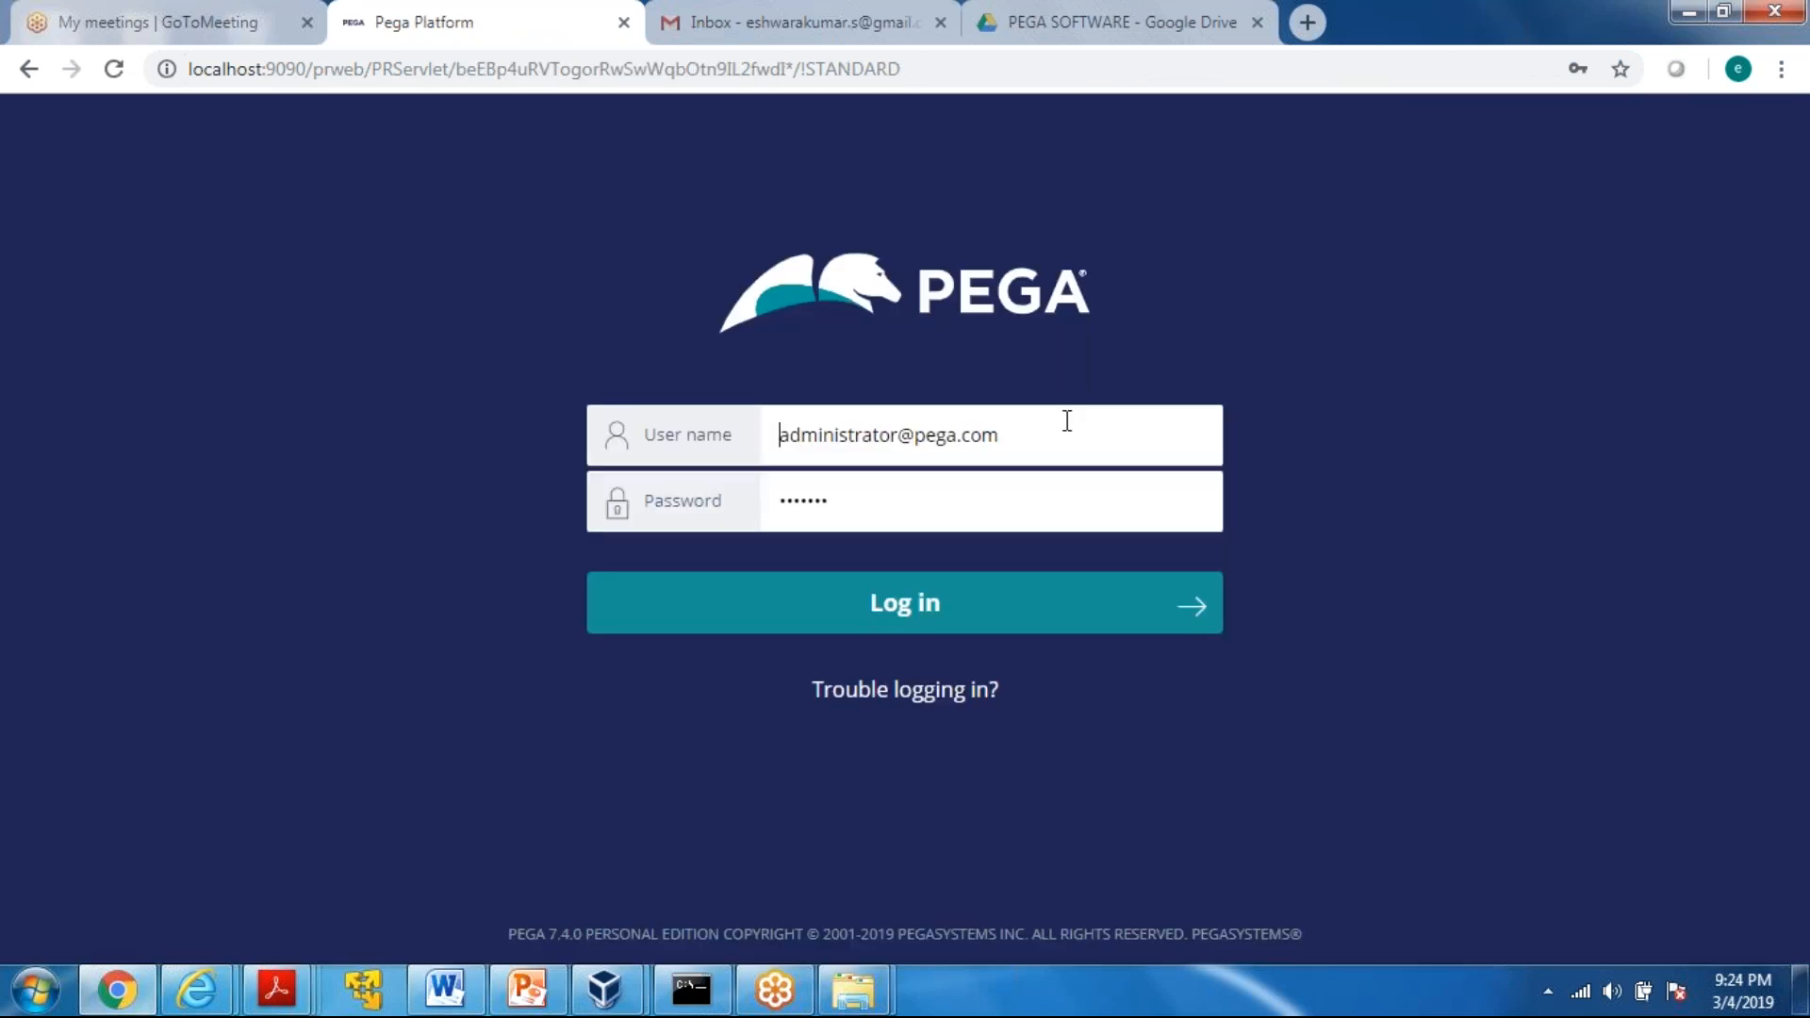
click(1068, 421)
key(BackSpace)
key(BackSpace)
key(BackSpace)
key(BackSpace)
key(BackSpace)
key(BackSpace)
key(BackSpace)
key(BackSpace)
key(BackSpace)
key(BackSpace)
key(BackSpace)
key(BackSpace)
key(BackSpace)
key(BackSpace)
key(BackSpace)
key(BackSpace)
key(BackSpace)
key(BackSpace)
key(BackSpace)
key(BackSpace)
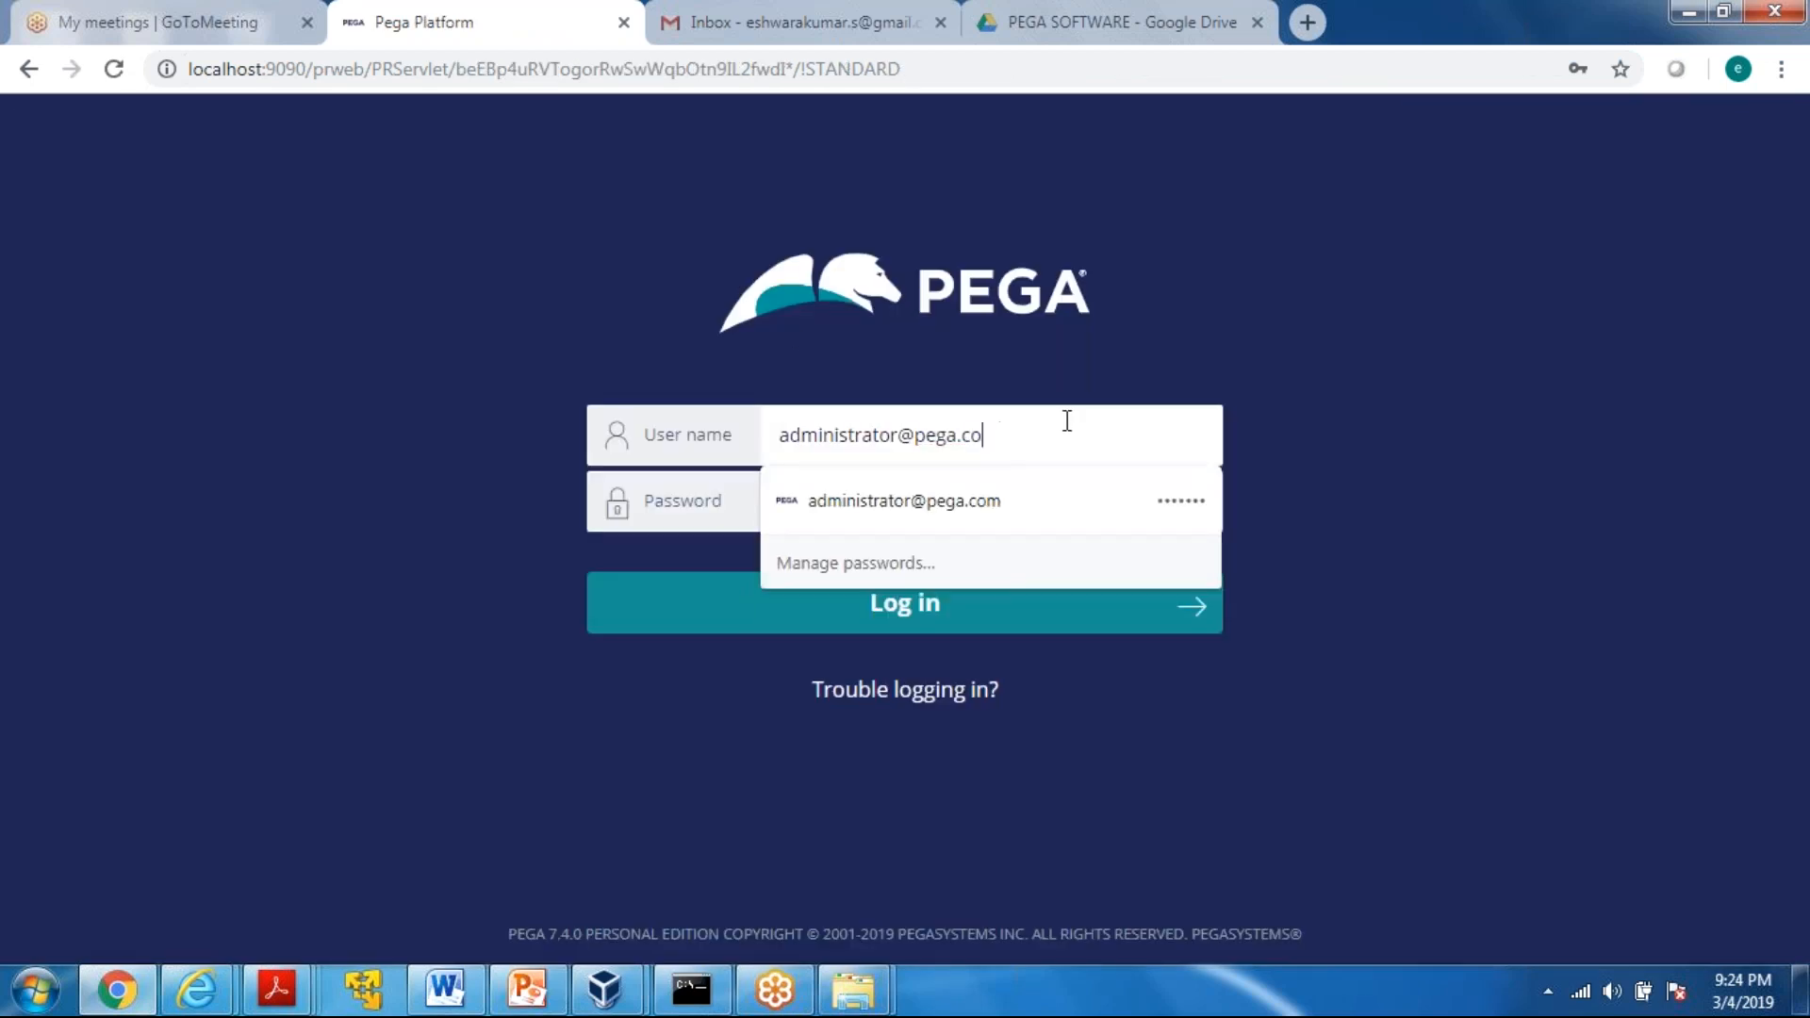
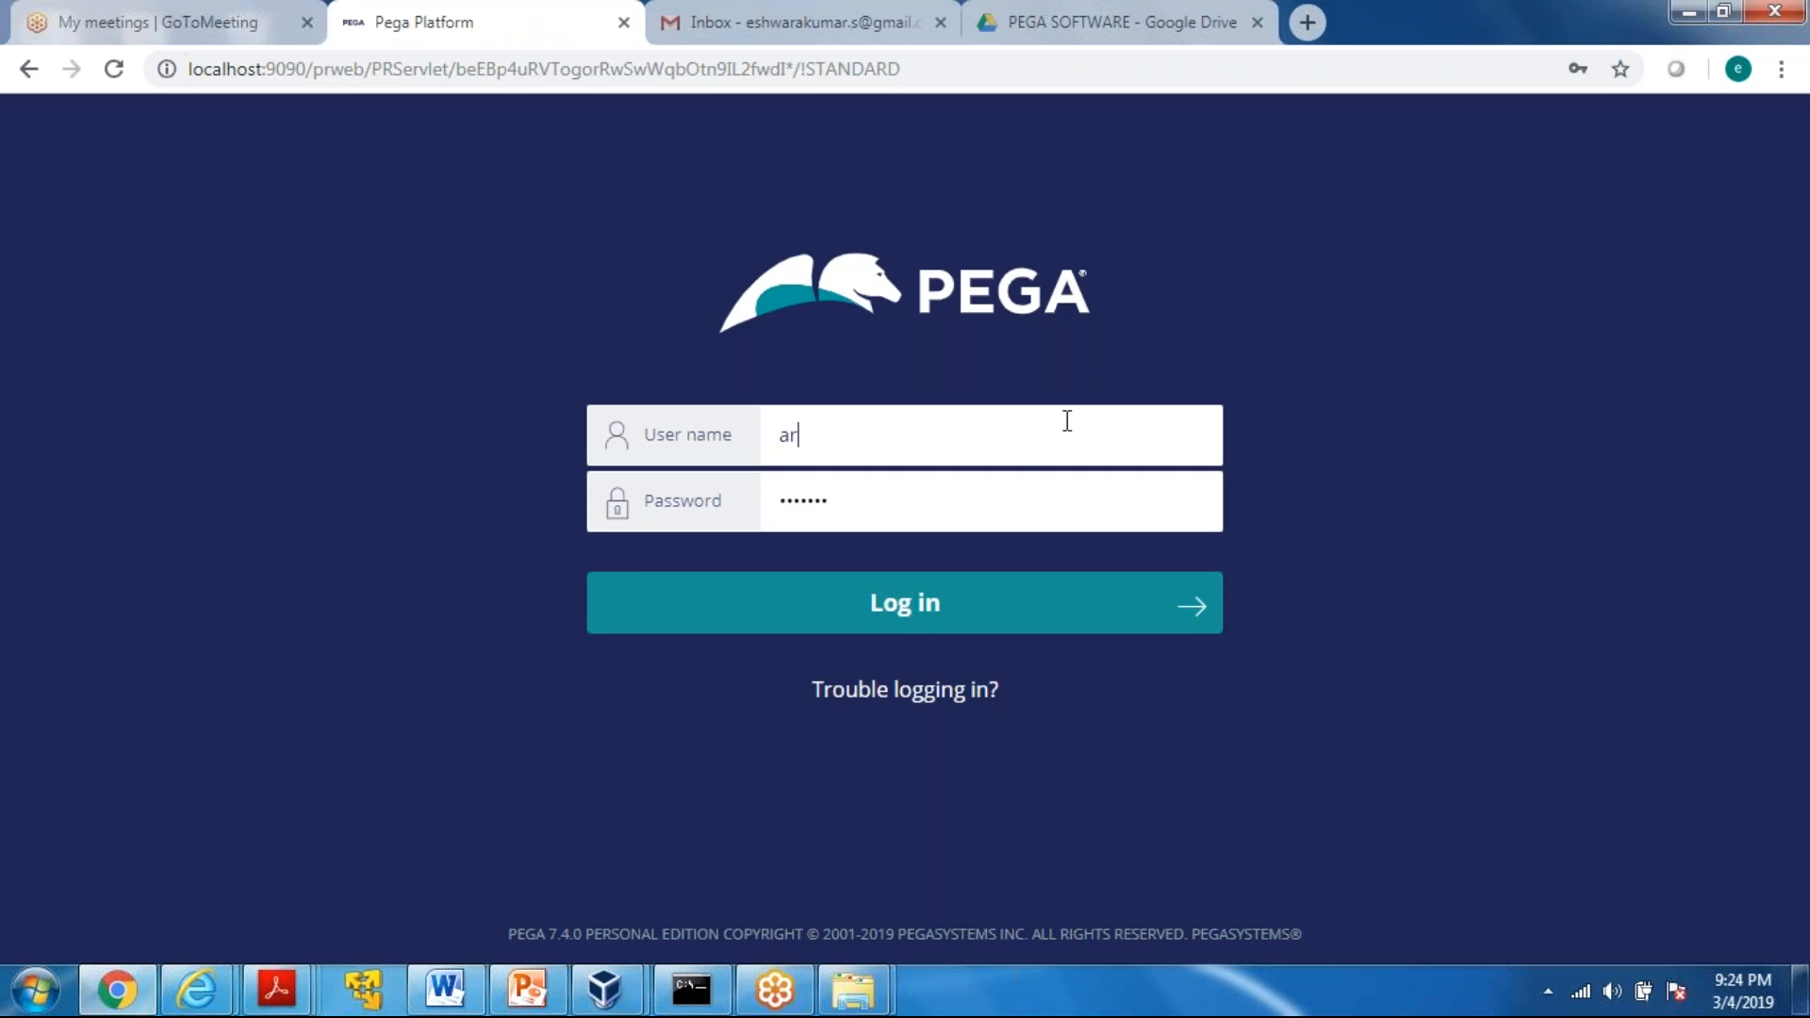
Log in to Designer Studio with the IIM developer operator's e-mail and account password
key(Tab)
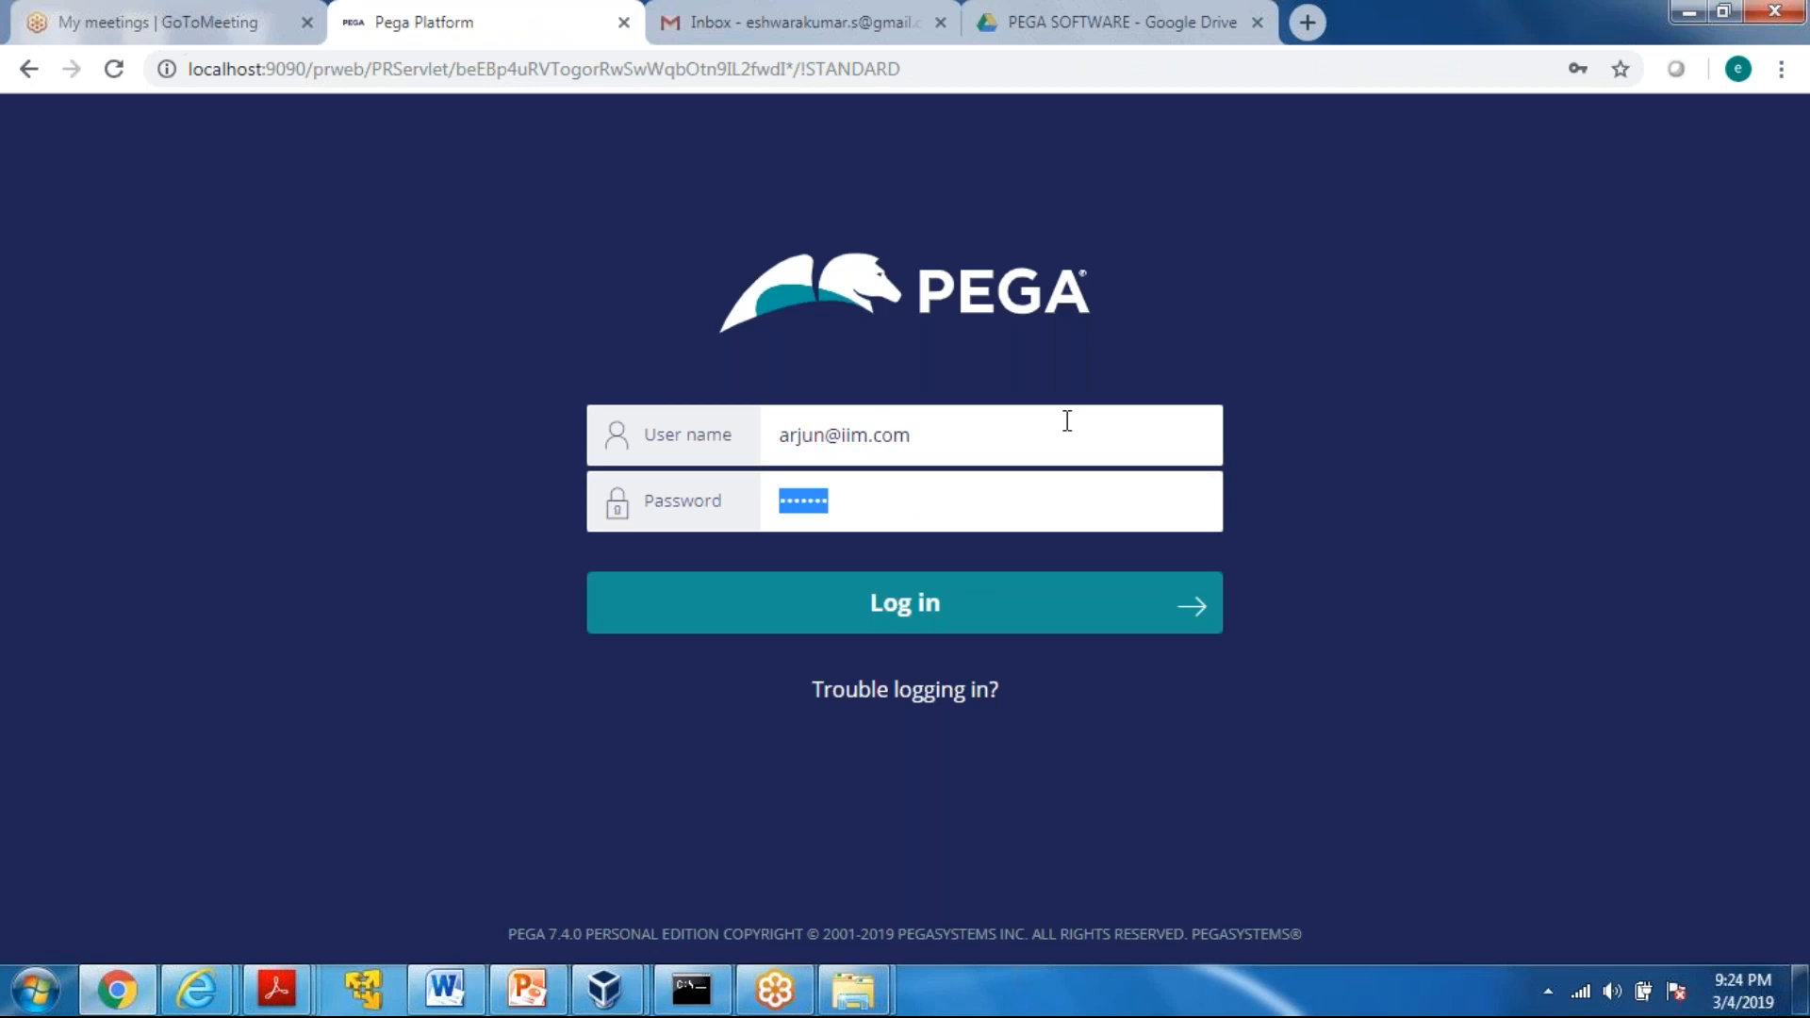
text(rules)
key(Return)
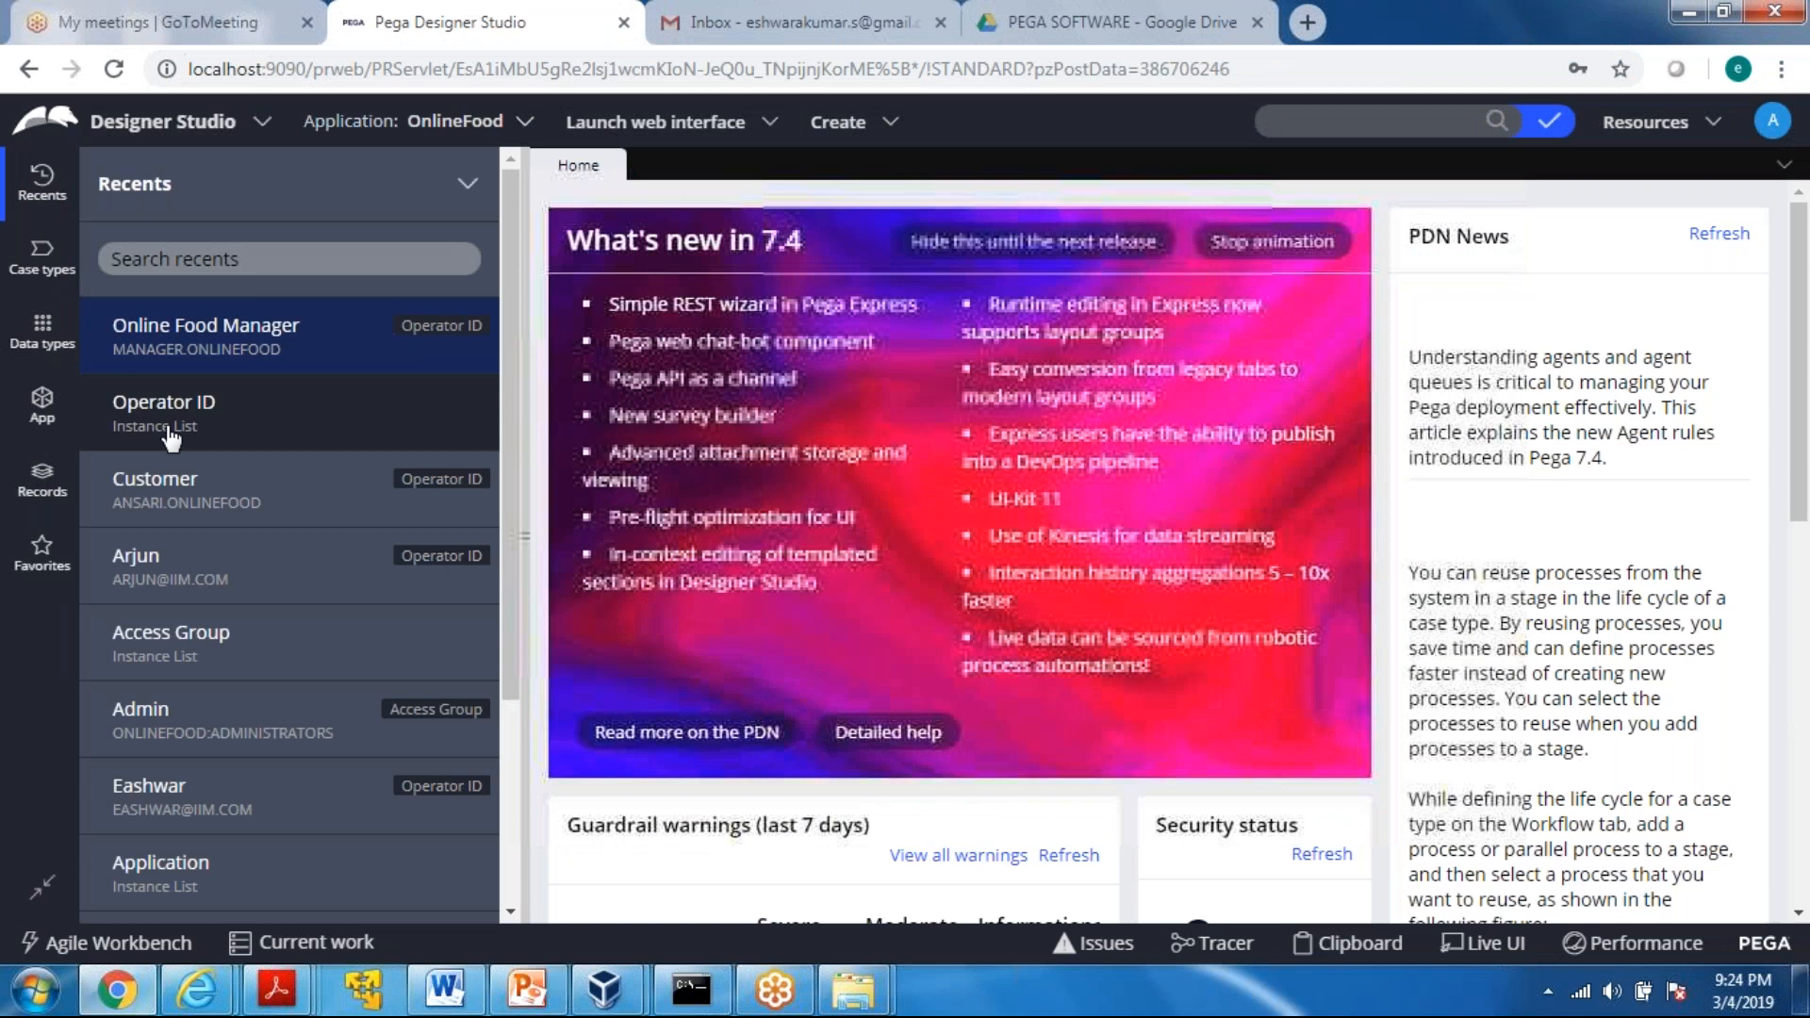
Start a new Operator ID record with the short description Business Architect Online Food
click(169, 435)
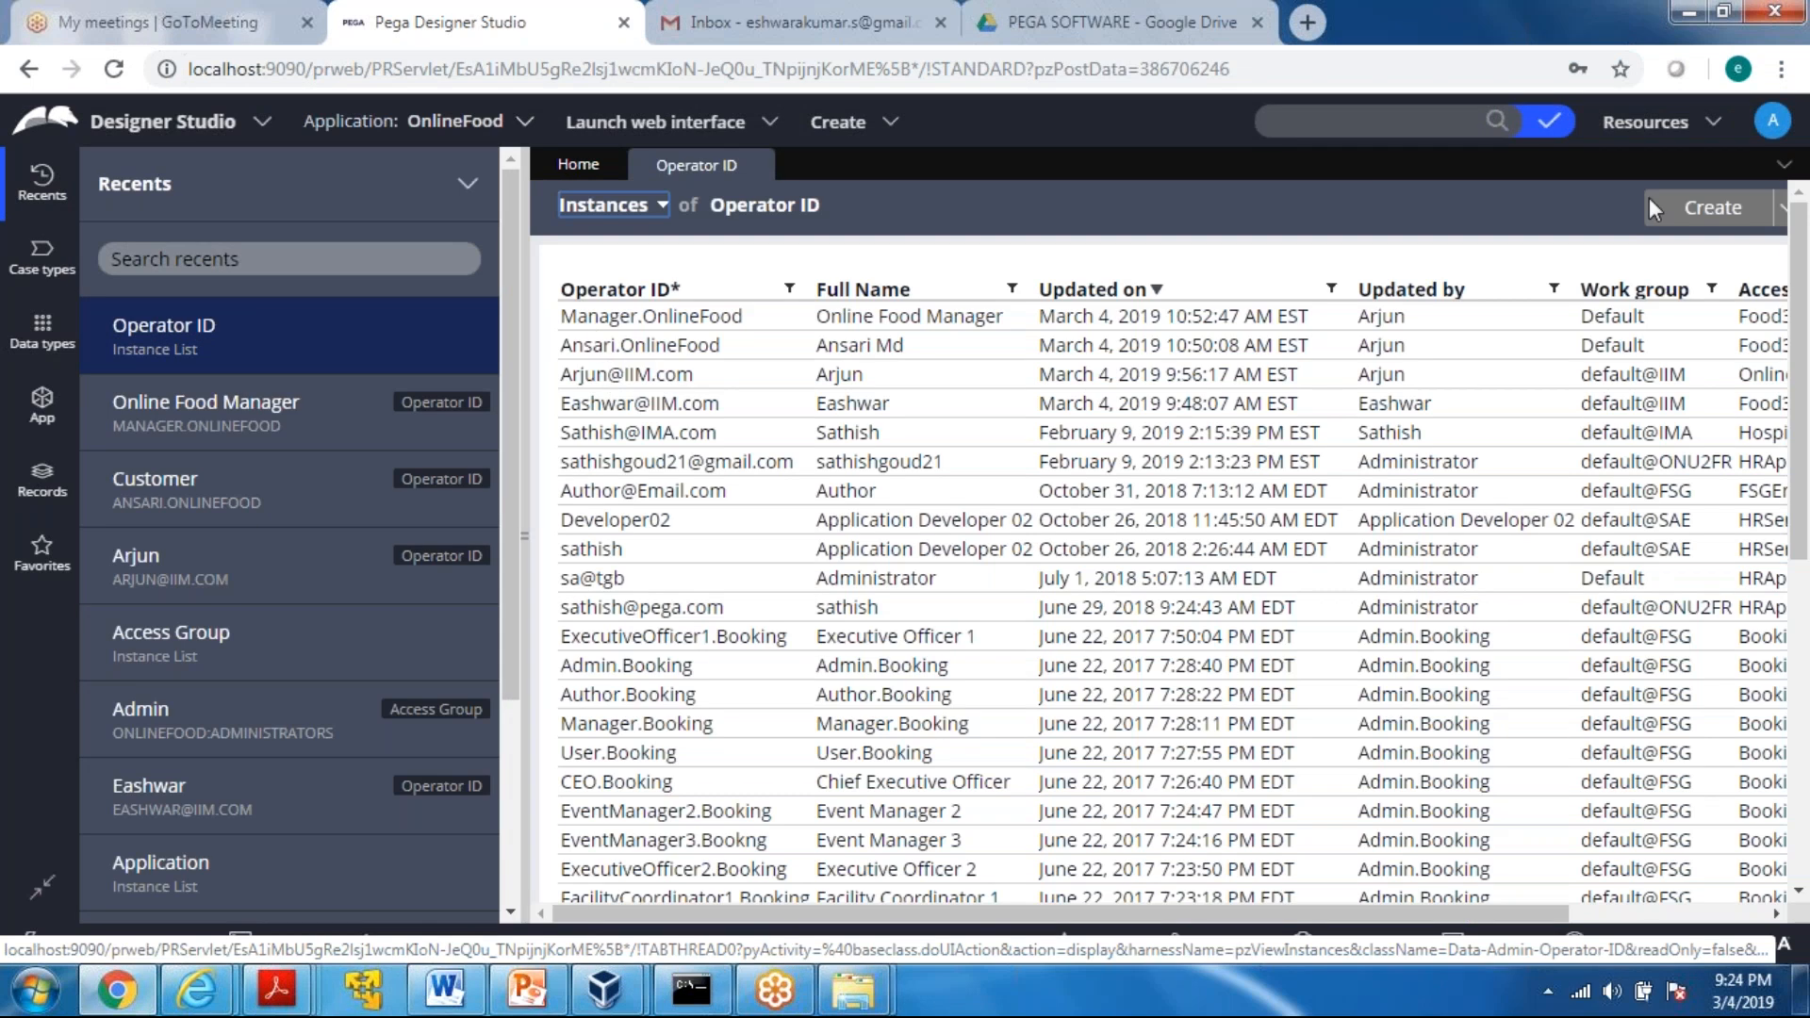
click(1703, 229)
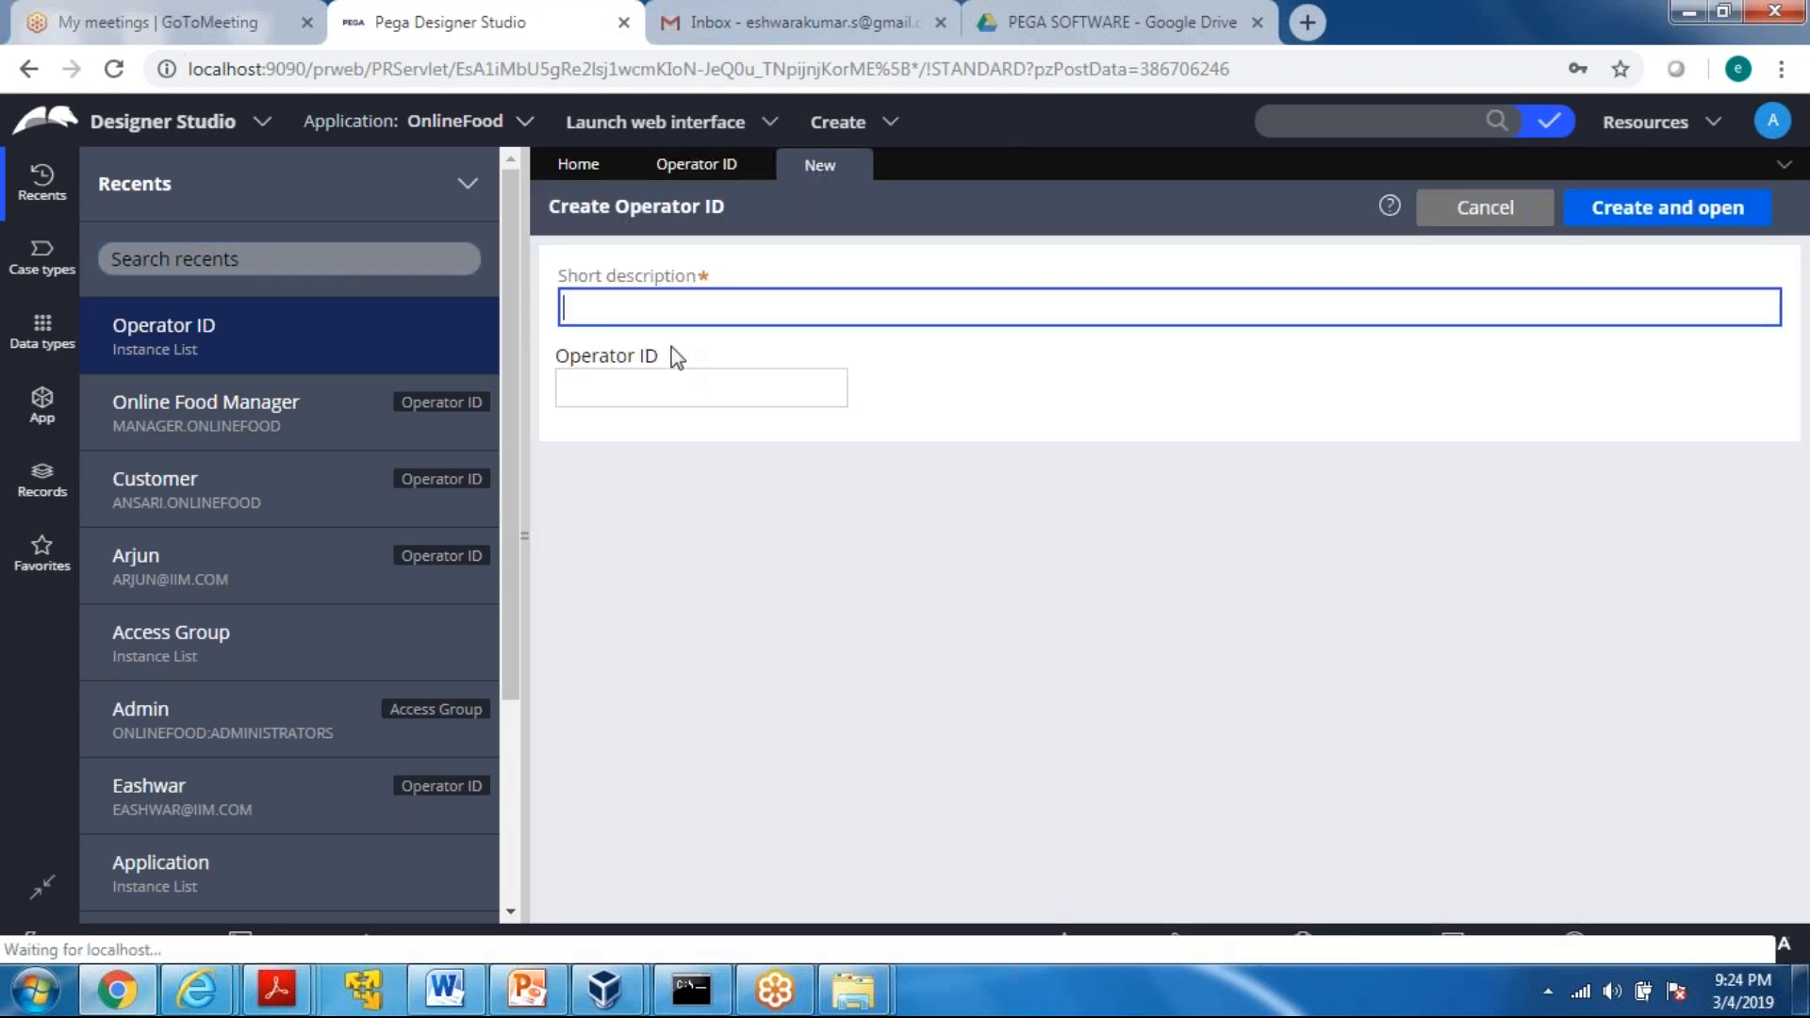
click(639, 331)
click(599, 309)
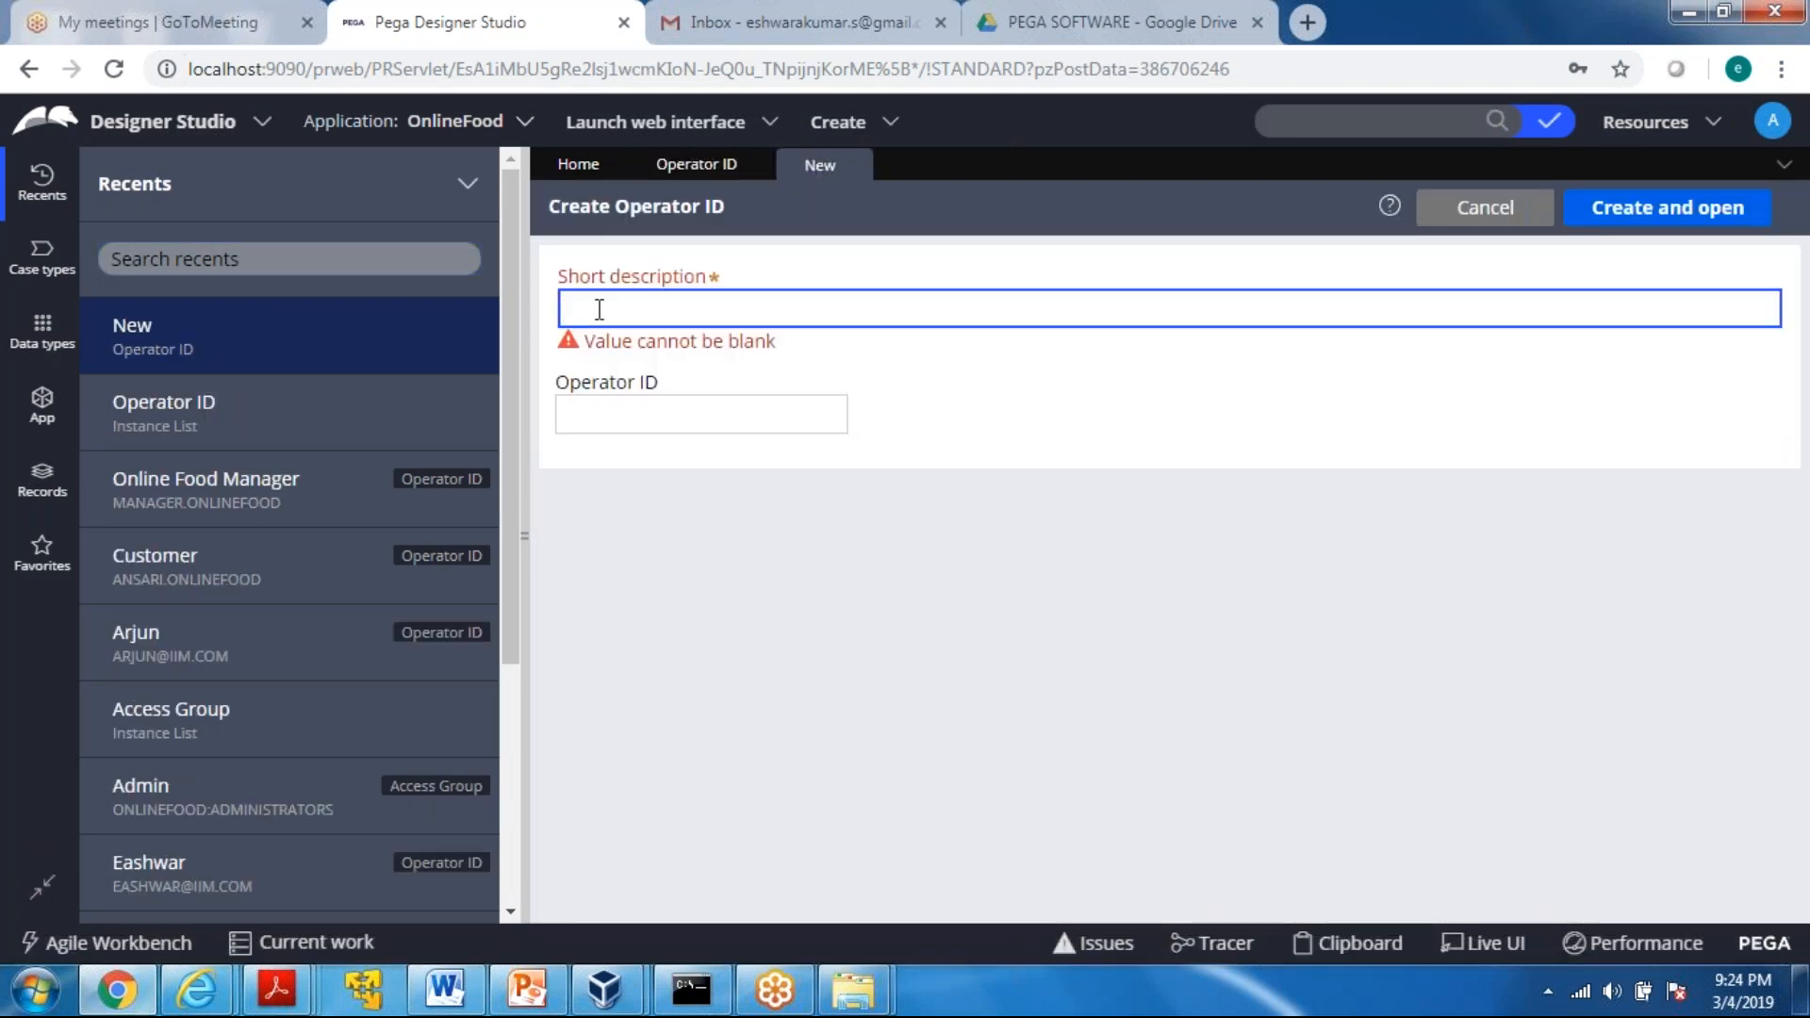
text(Business Architect Online Food)
key(Tab)
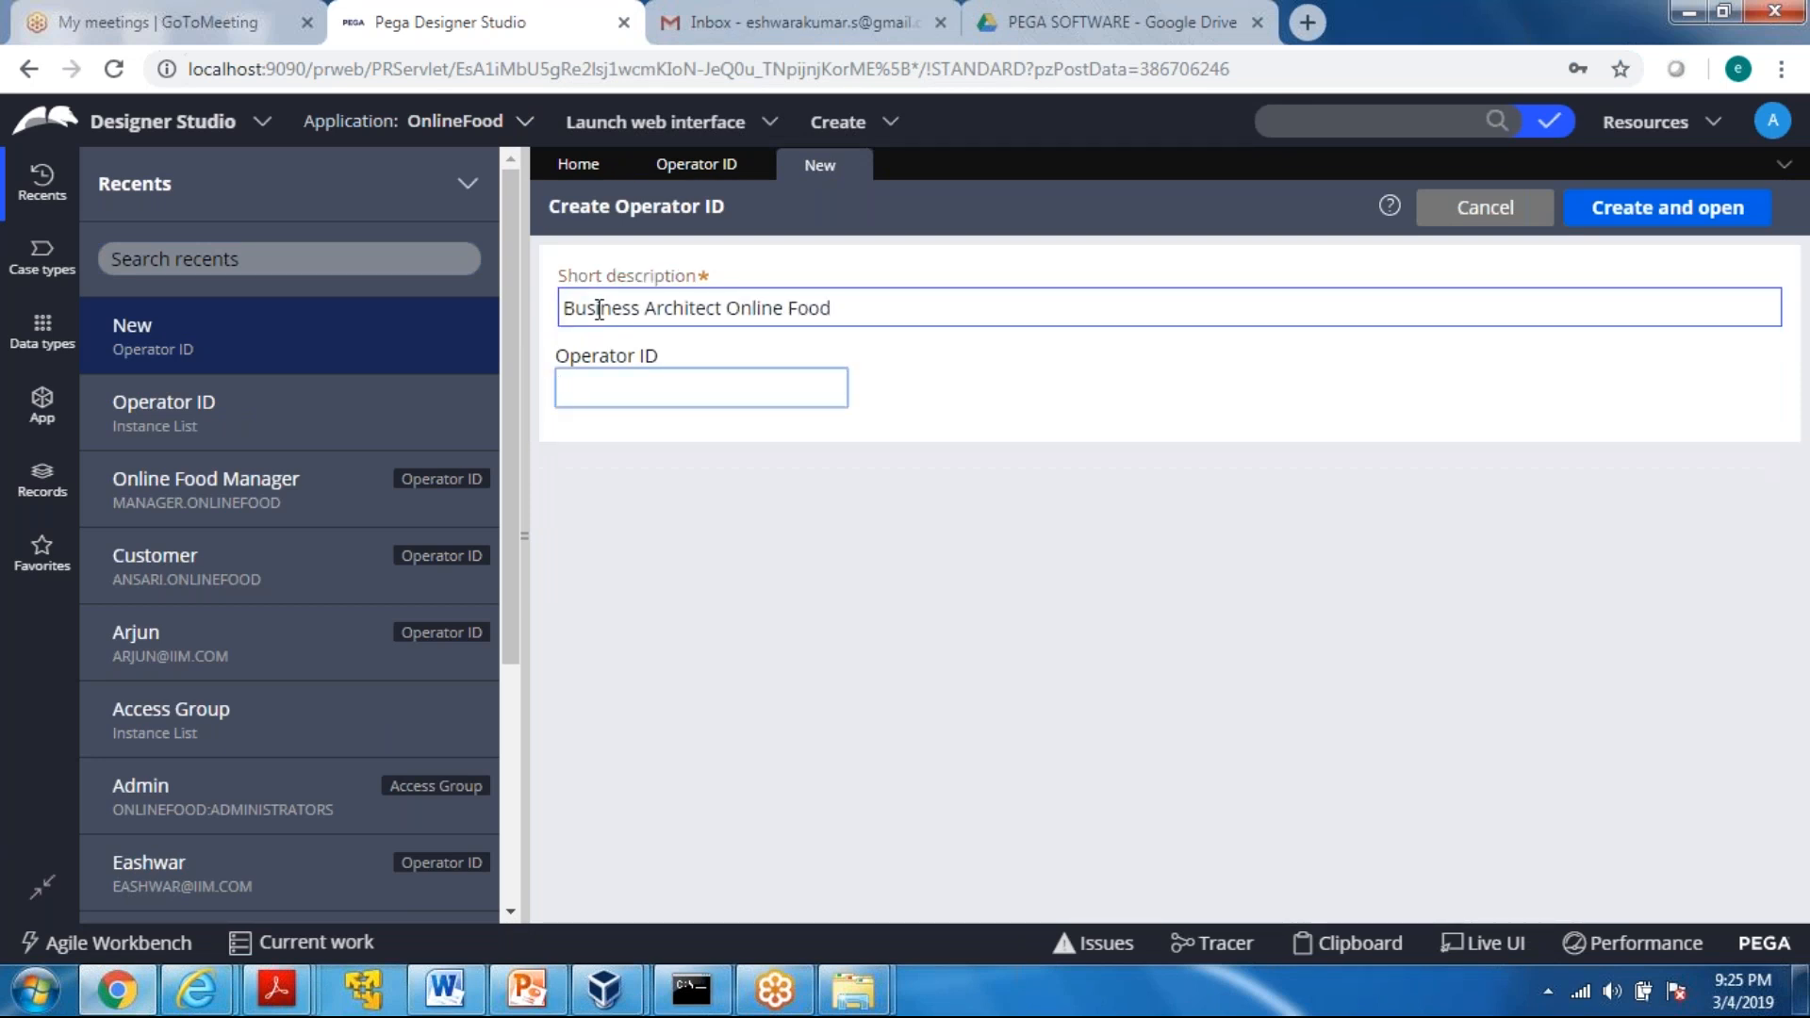
Enter the business architect's operator ID, ending in .OnlineFood, and create and open the record
text(BA)
key(BackSpace)
text(Madhu.OnlineFood)
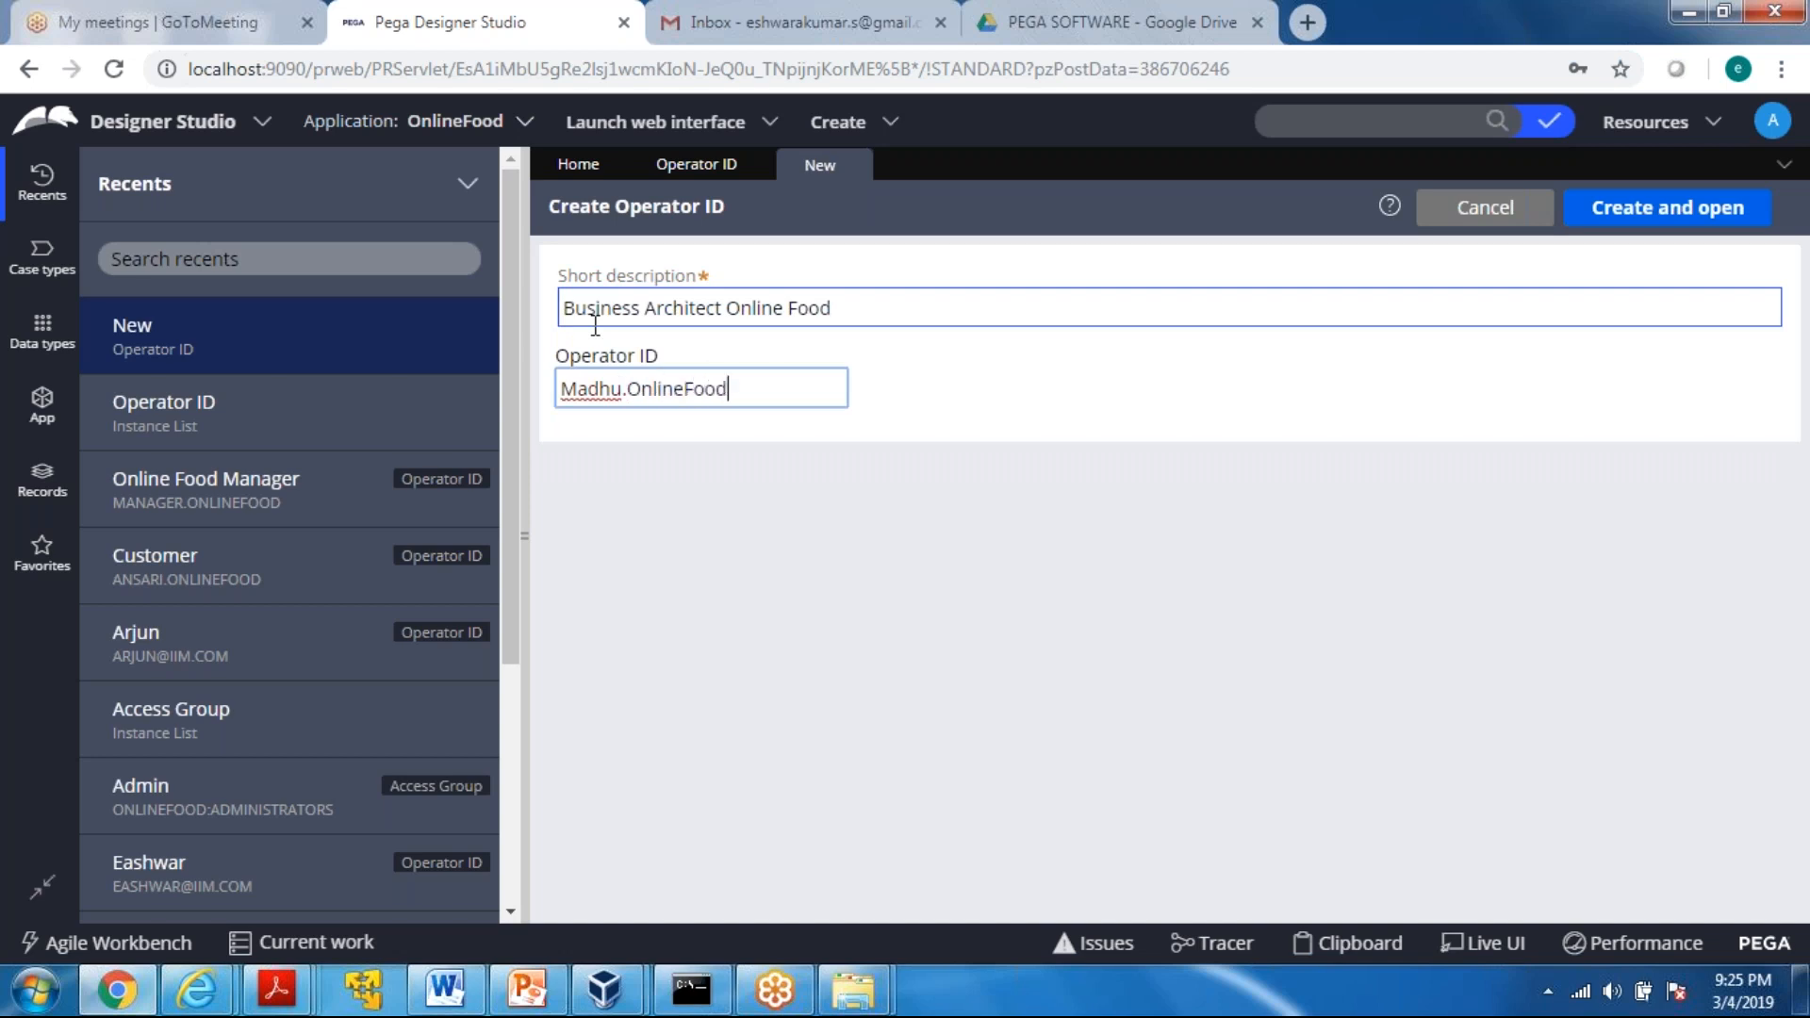
click(1656, 219)
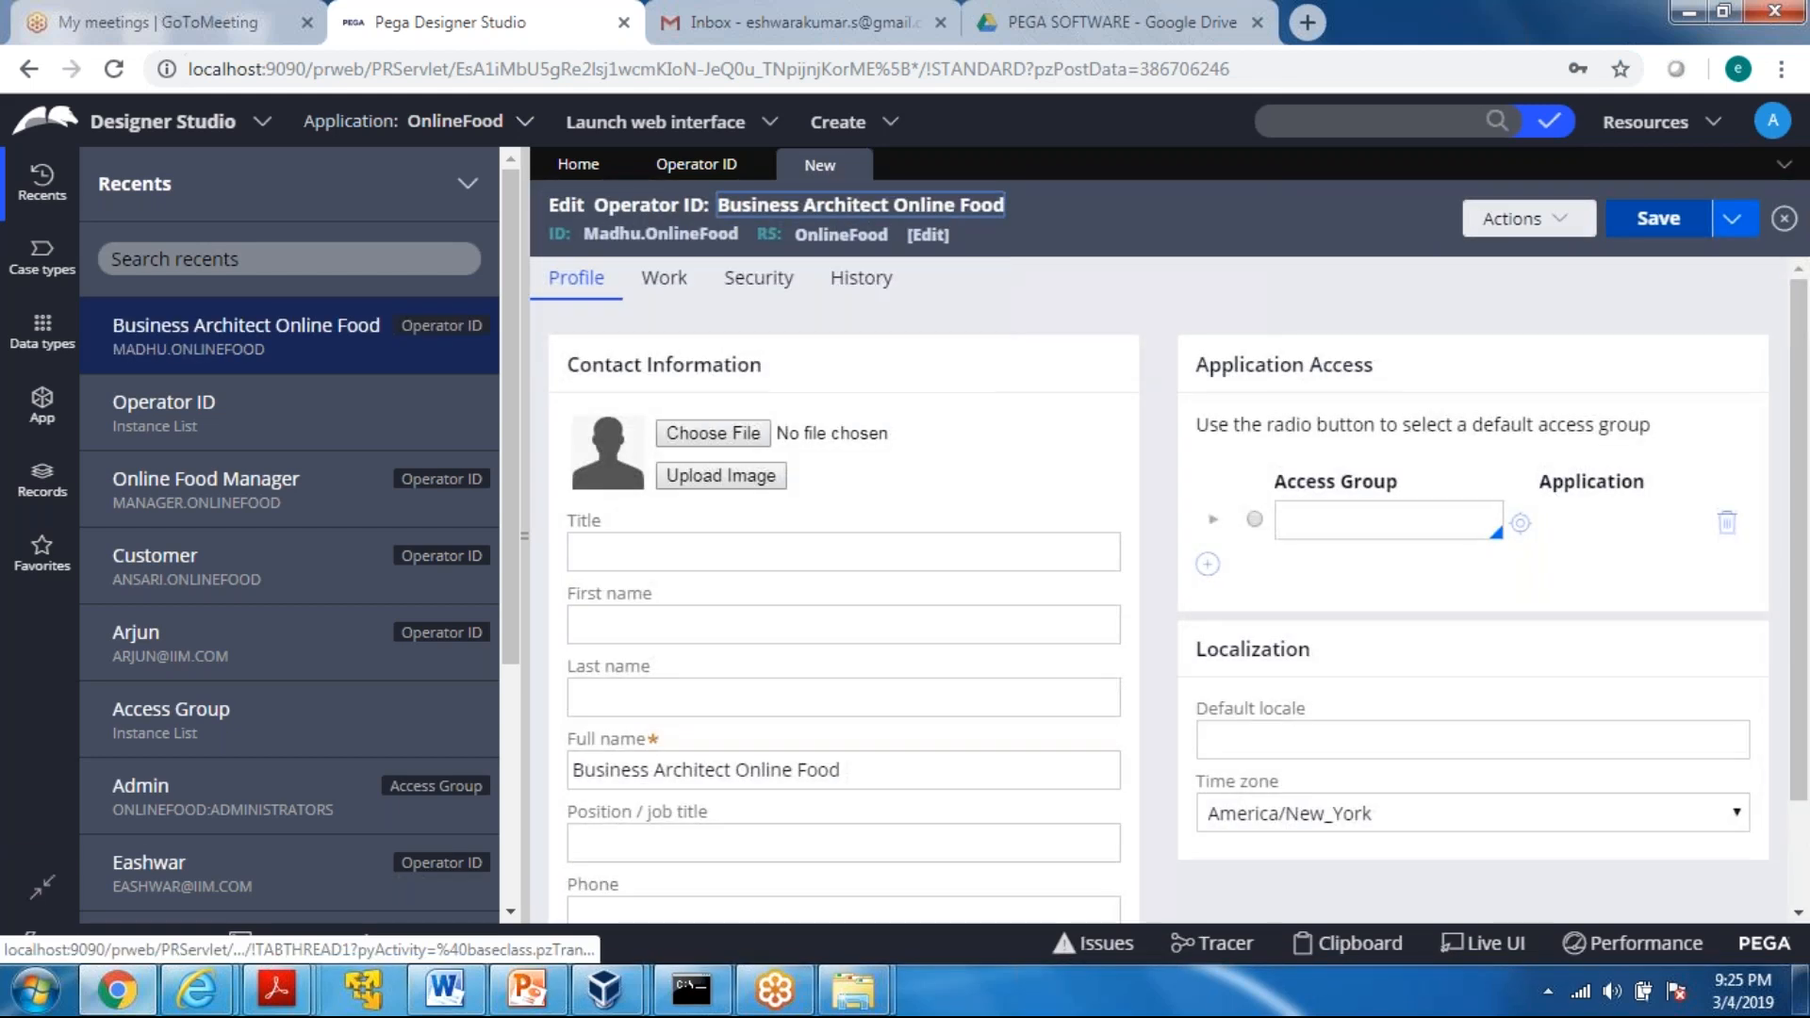
Assign Food365:Authors as the business architect operator's default access group and try to save the record
click(1254, 521)
click(1316, 517)
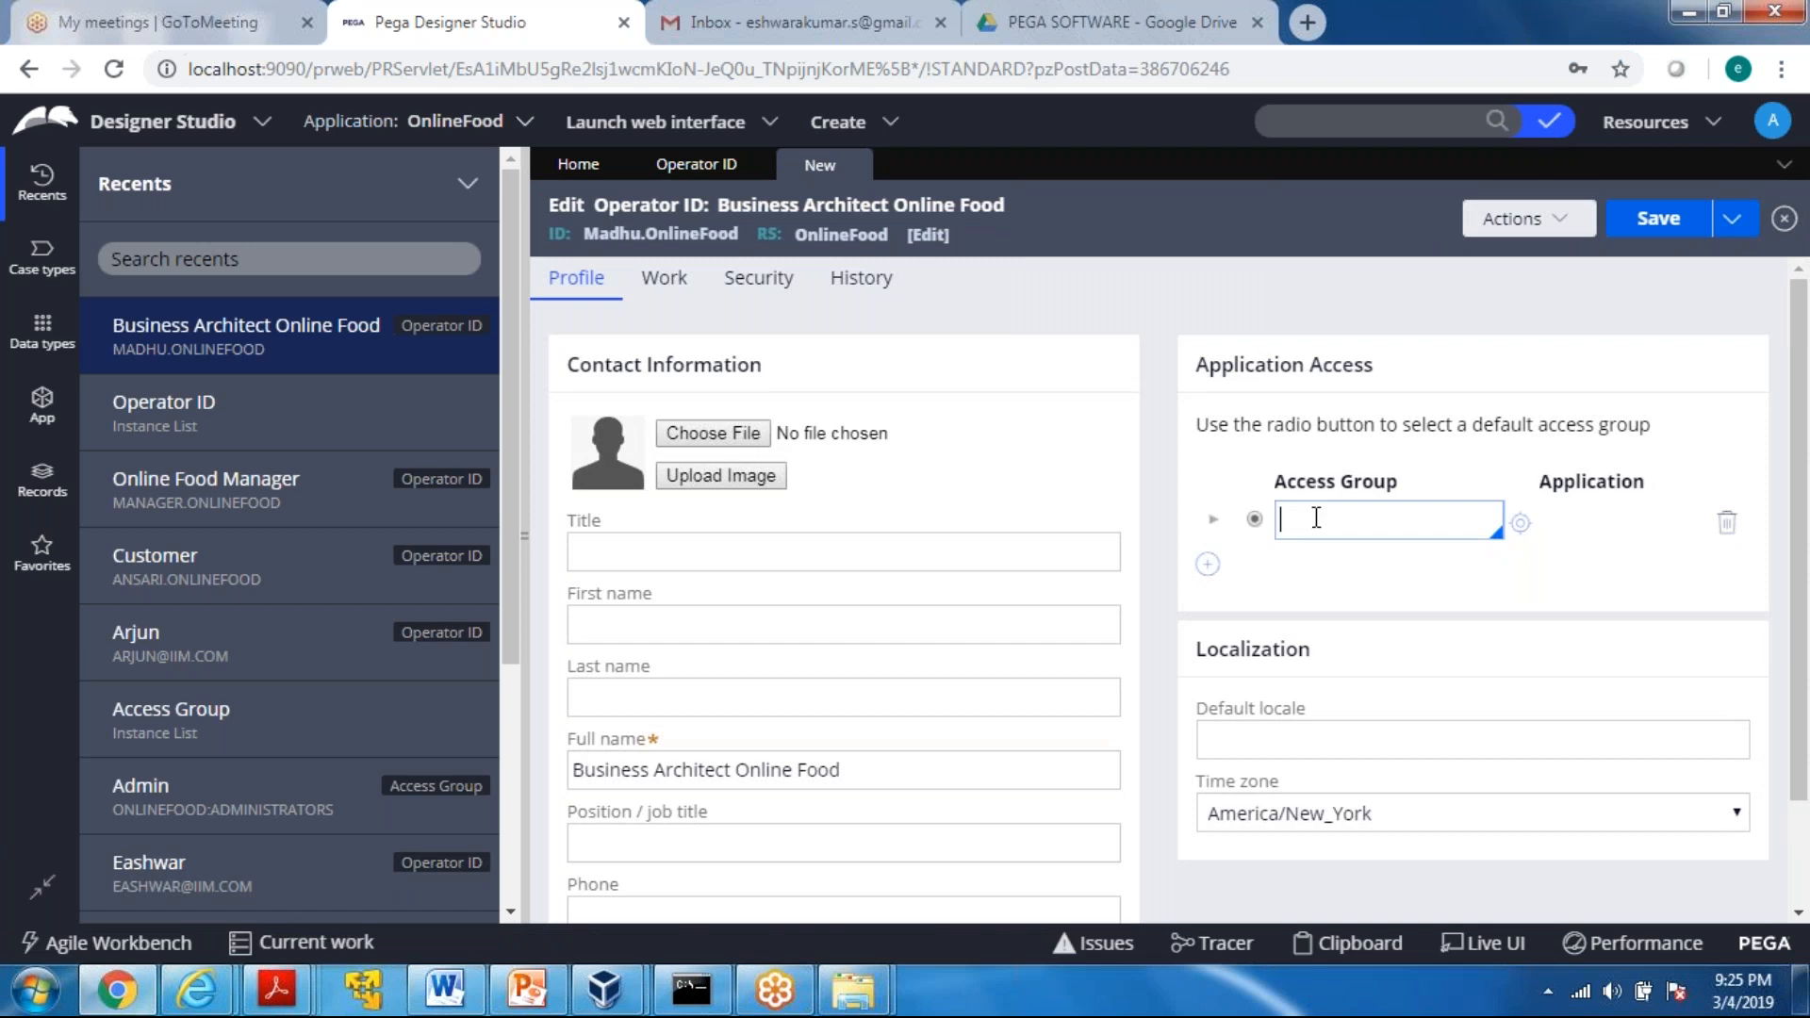
key(Down)
key(Down)
key(Down)
key(Down)
key(Down)
key(Down)
key(Down)
key(Down)
key(Down)
key(Down)
key(Down)
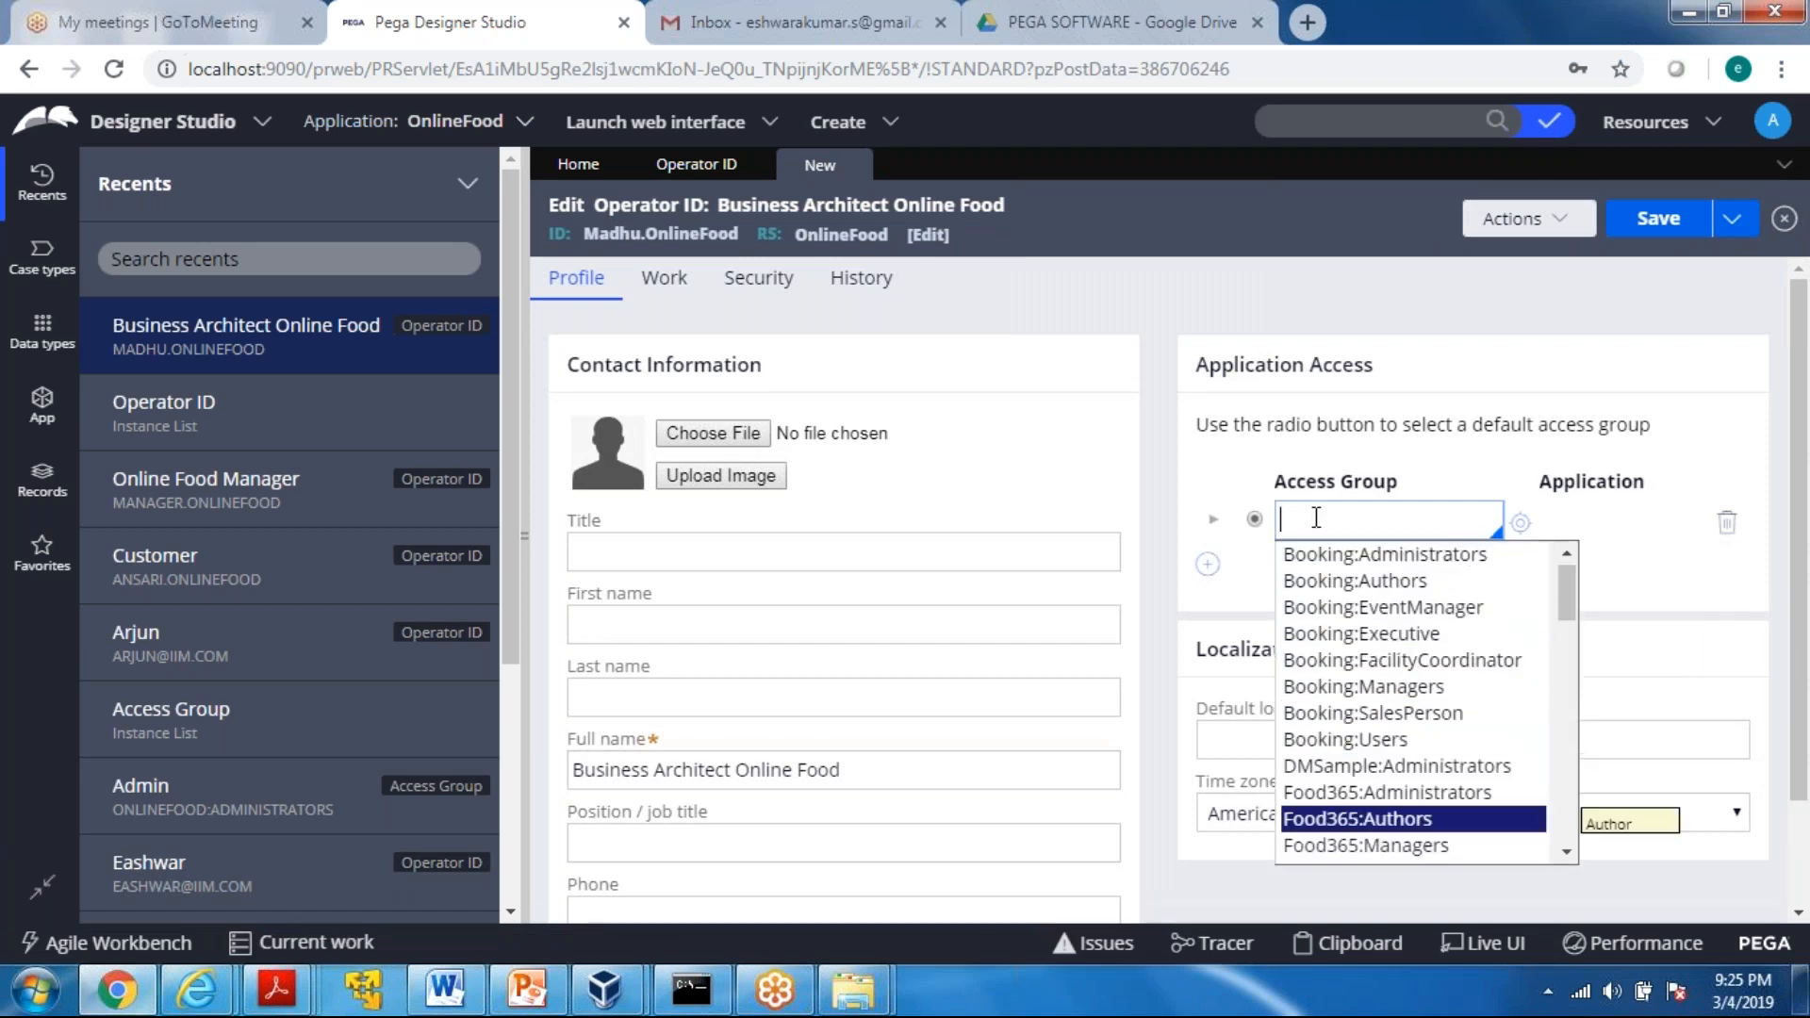
key(Return)
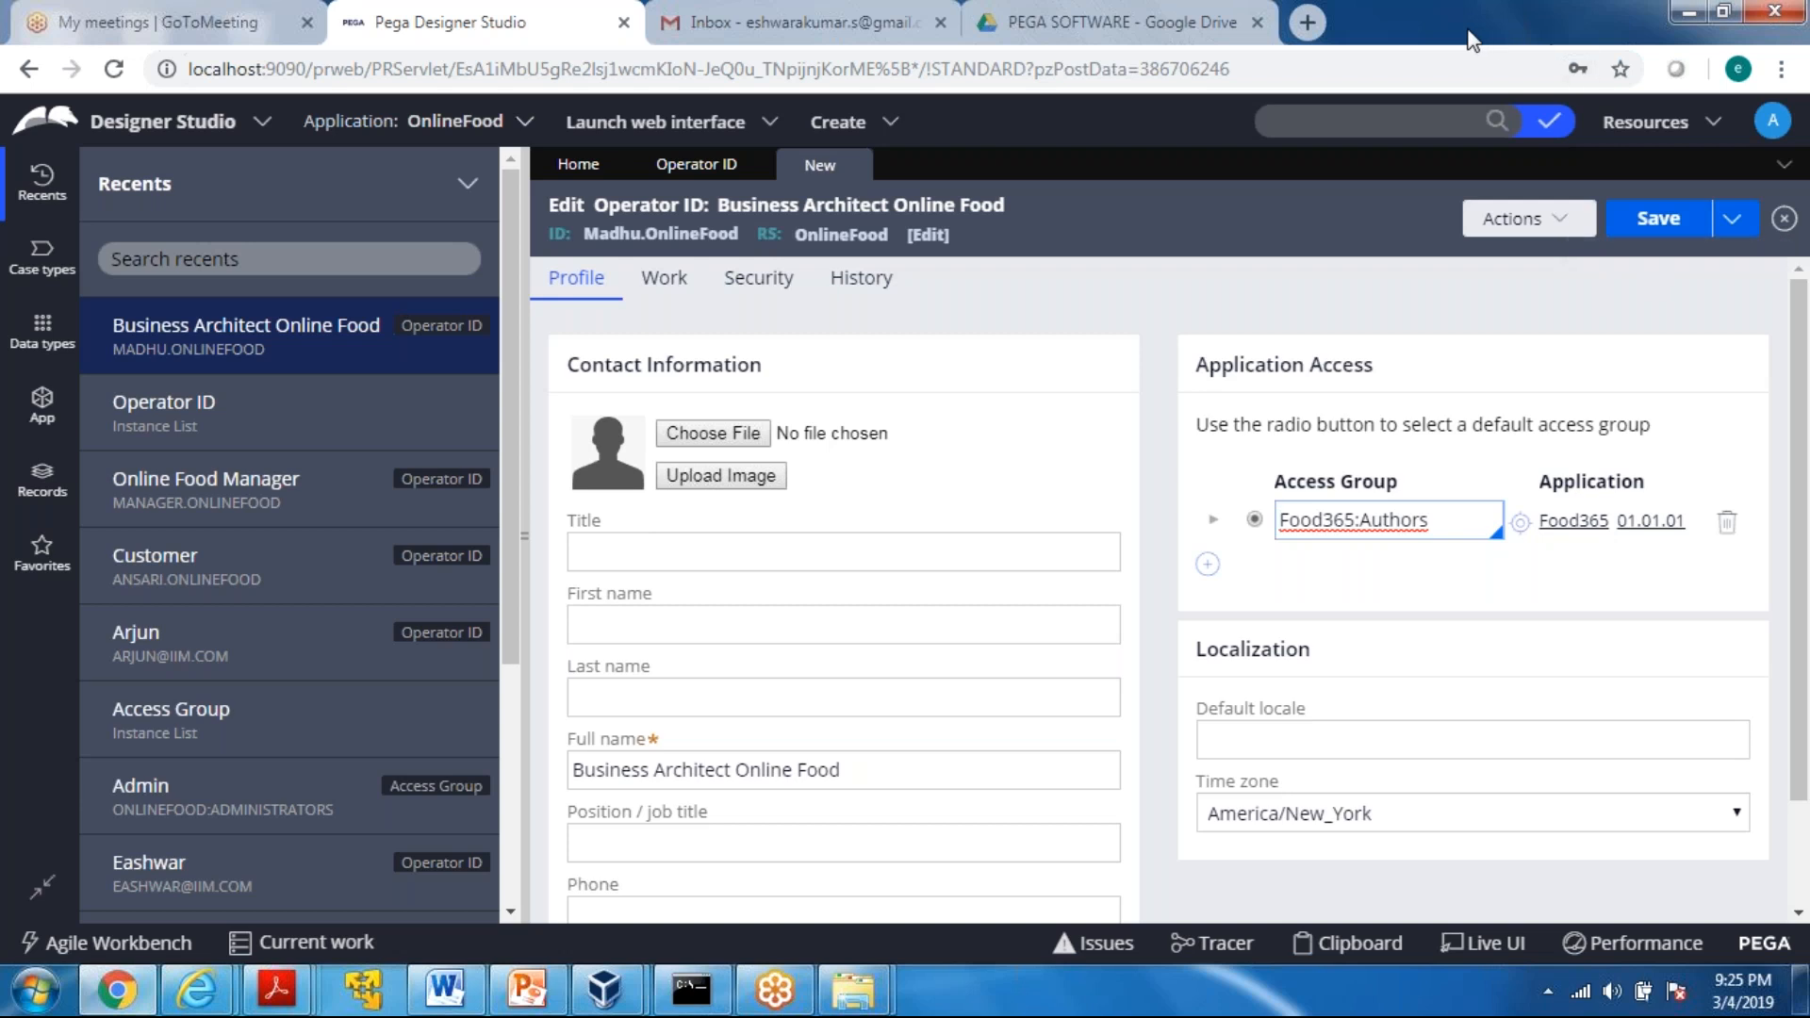
click(1638, 221)
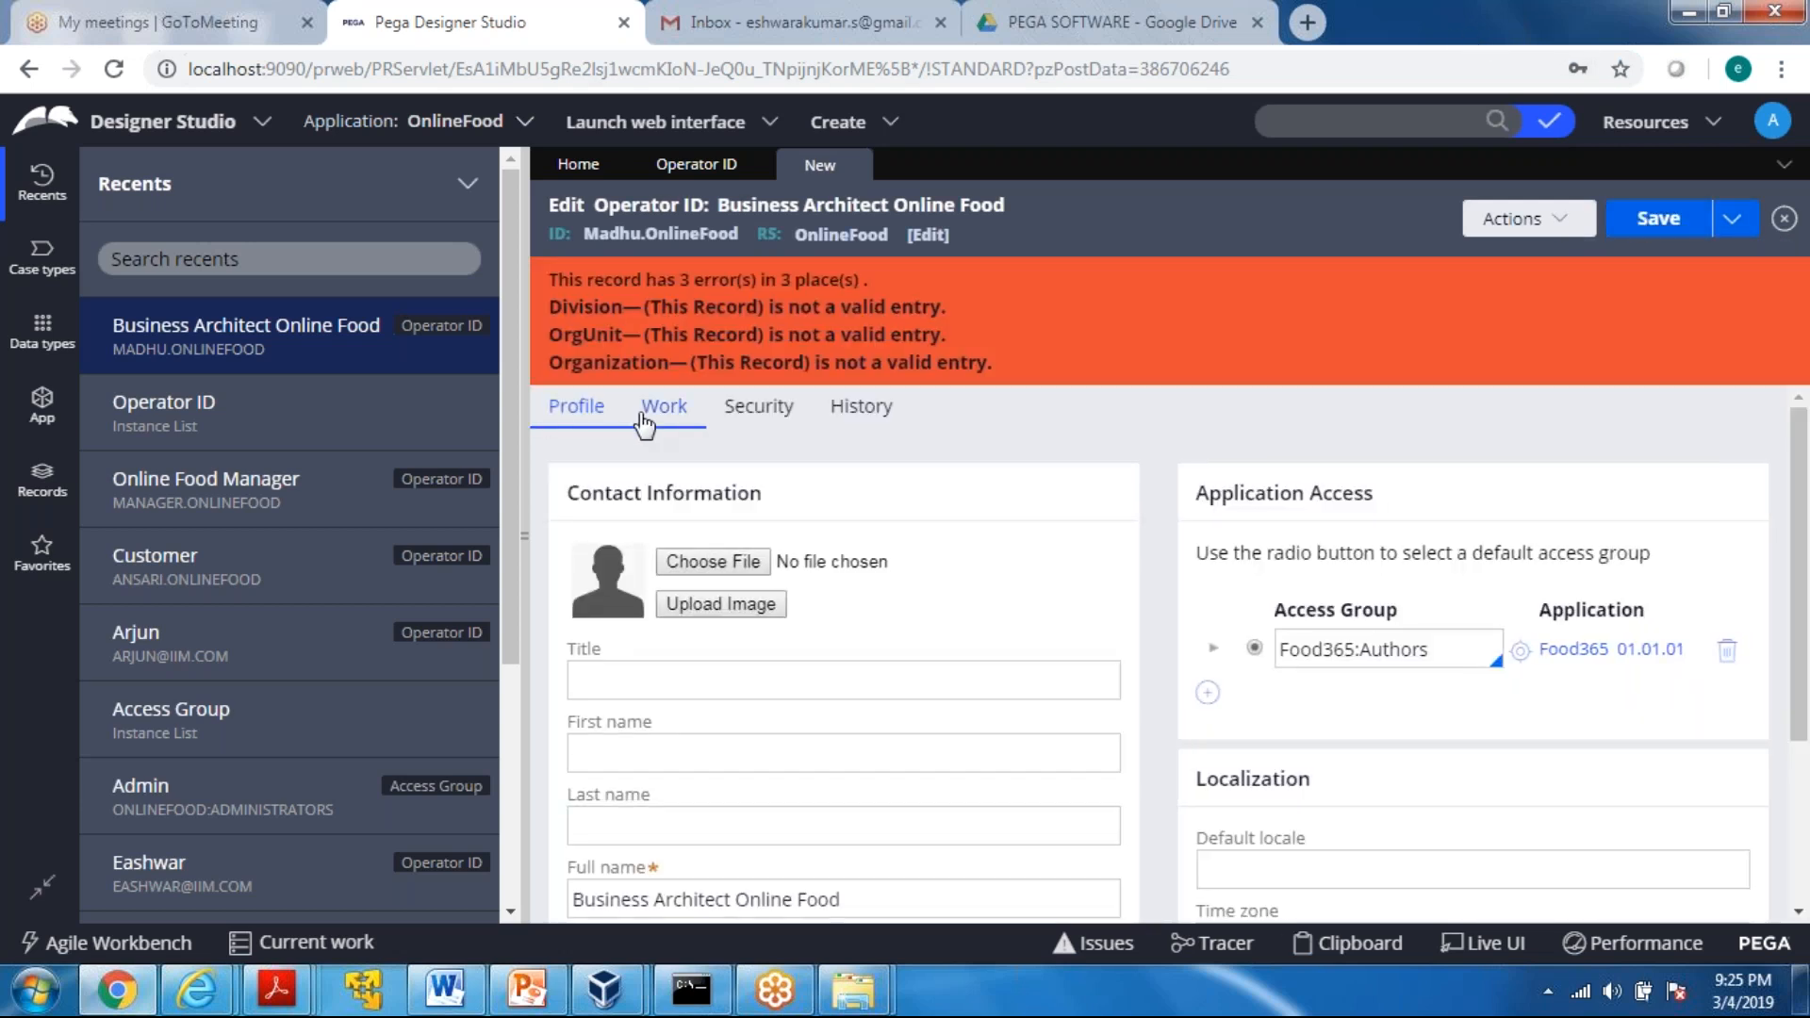
Update the business architect operator's organizational unit to IIM / Div / Unit in its Work settings and save the record
click(645, 422)
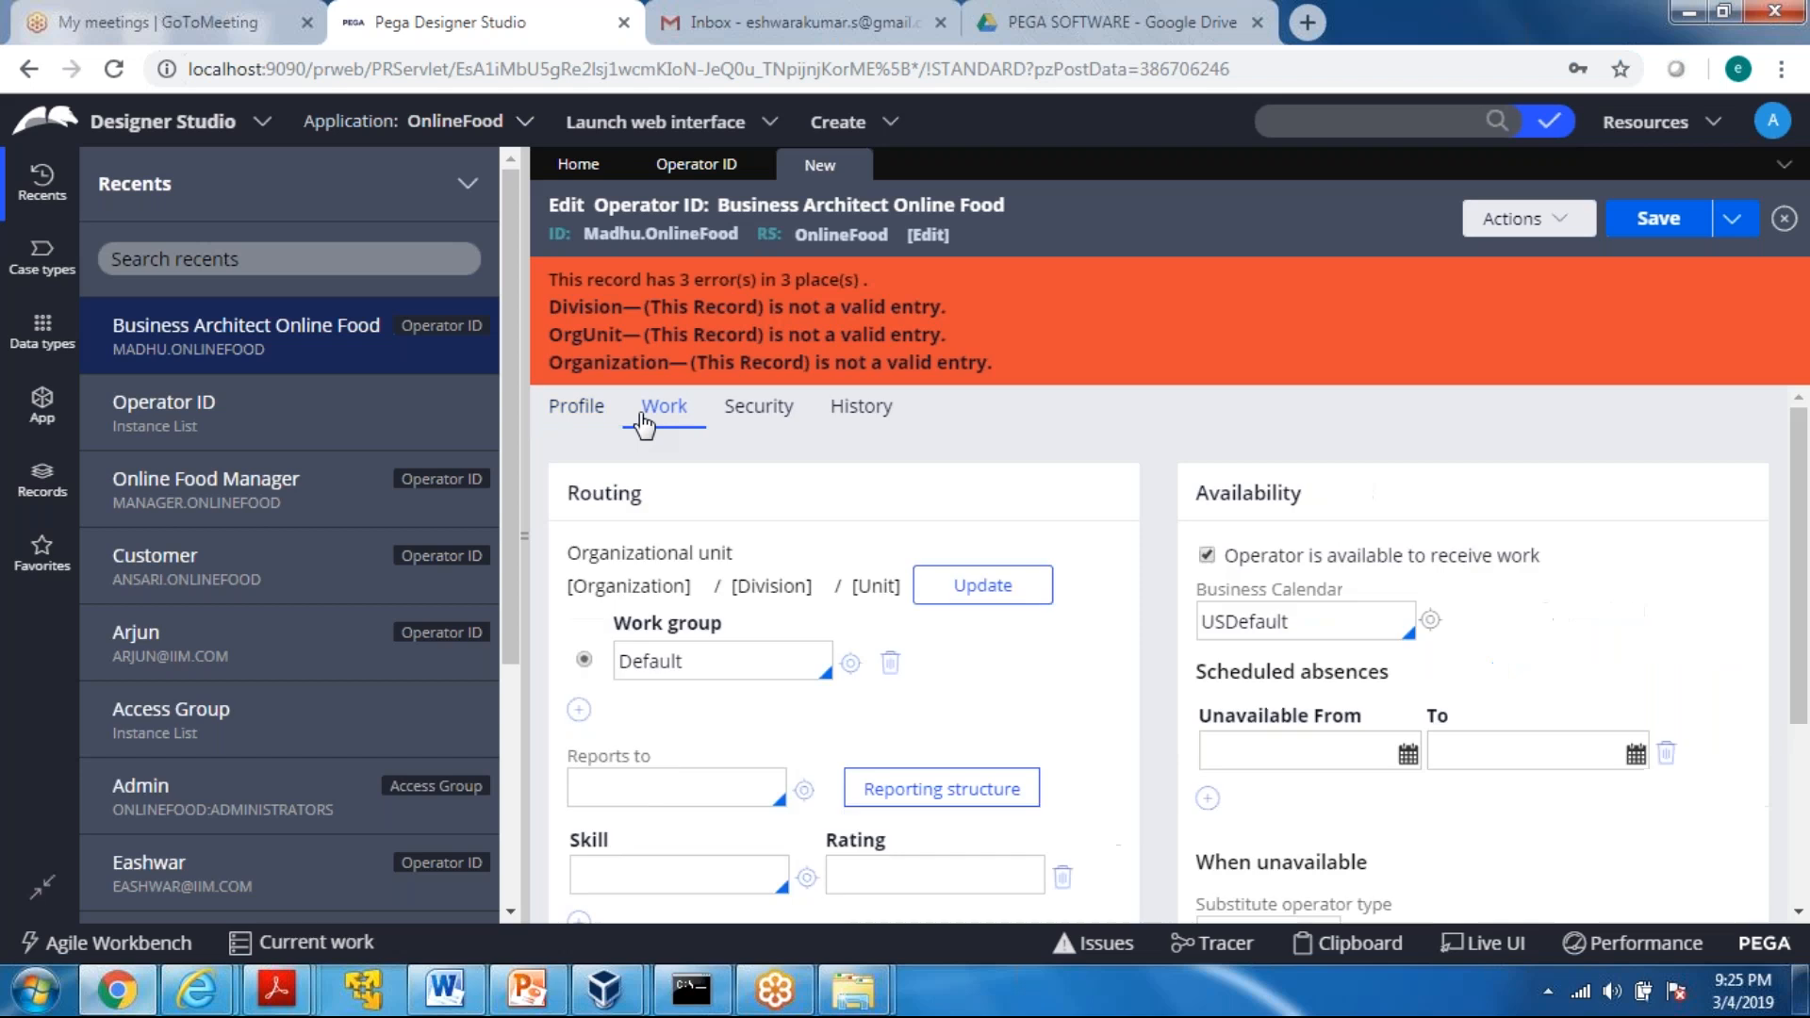
click(985, 588)
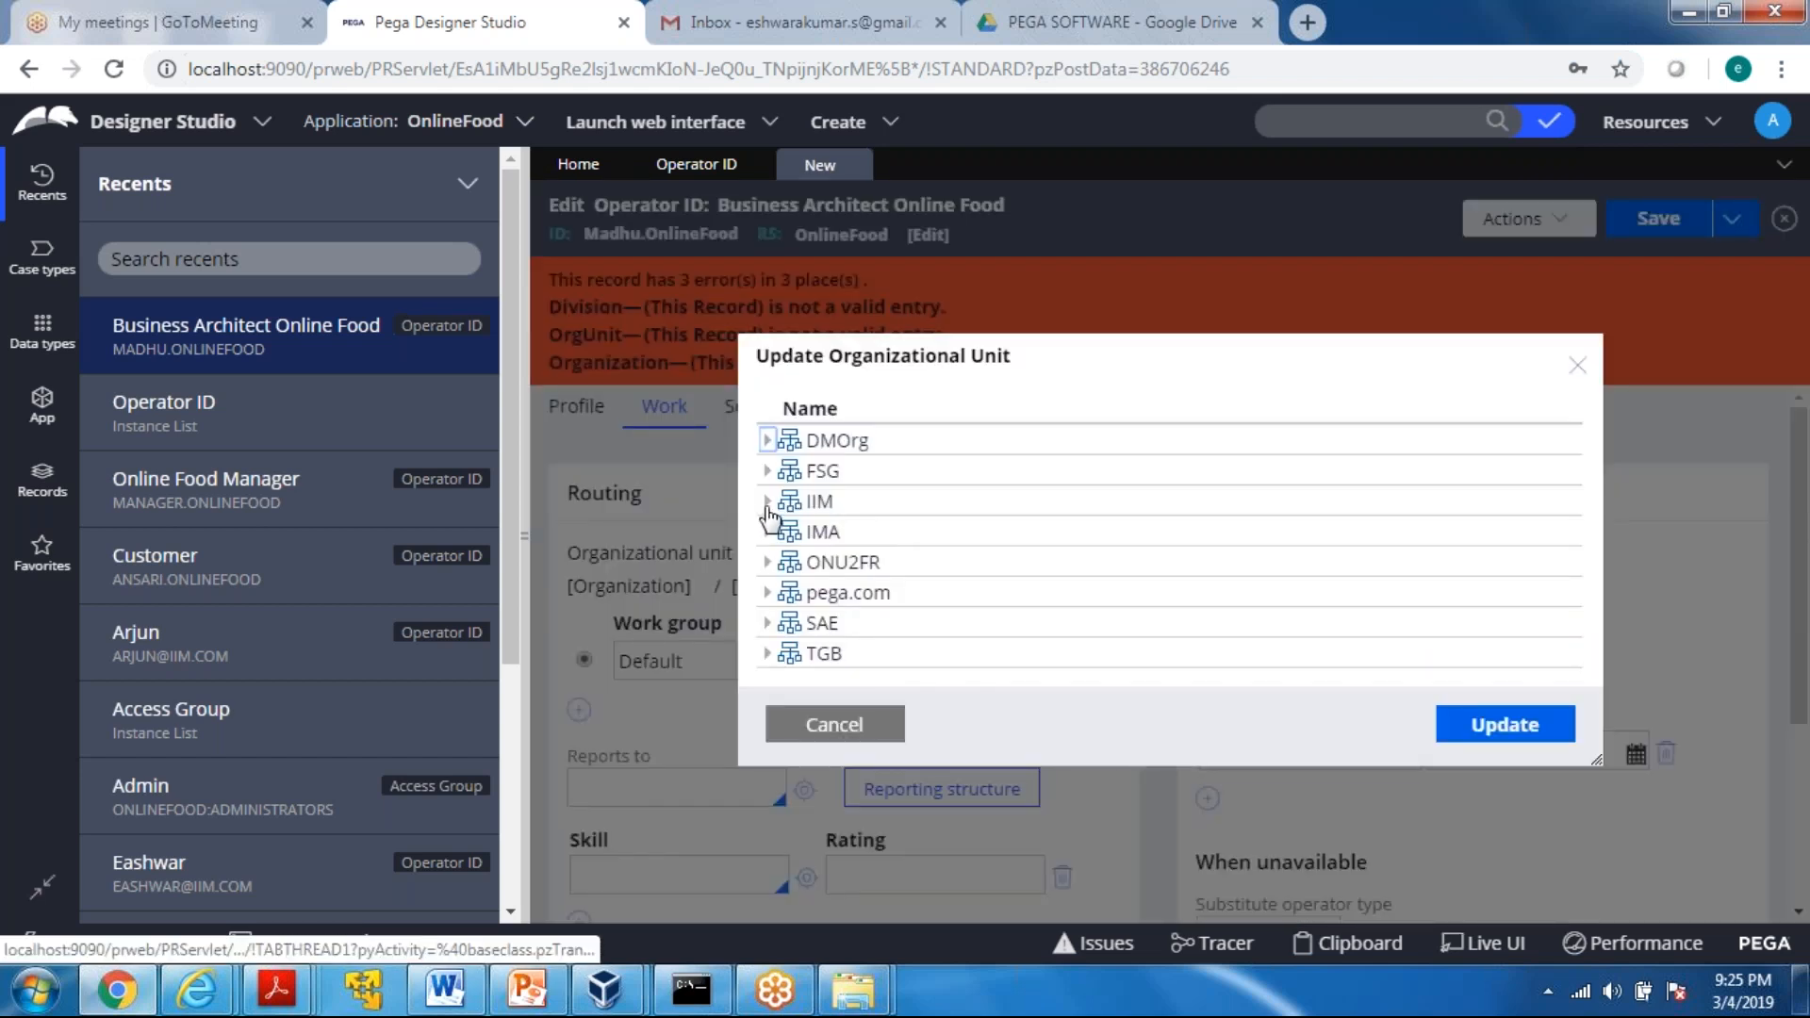
click(767, 502)
click(790, 532)
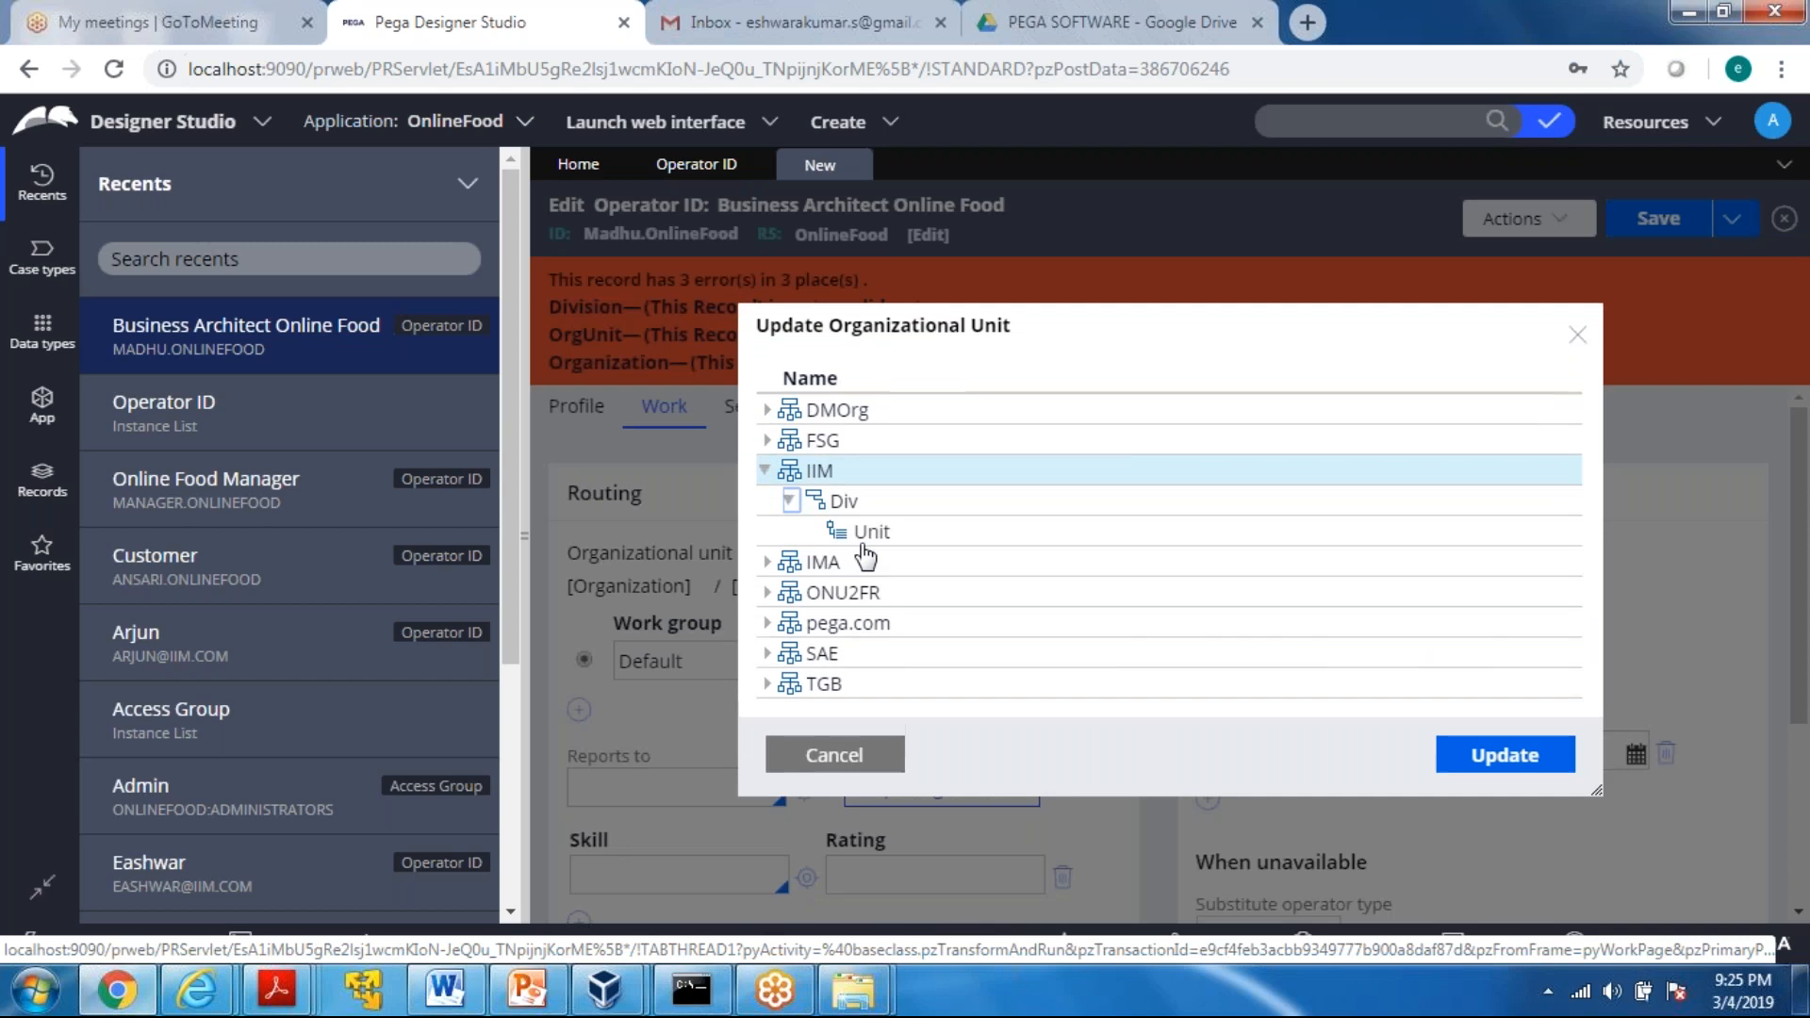
click(870, 532)
click(1507, 757)
click(1667, 219)
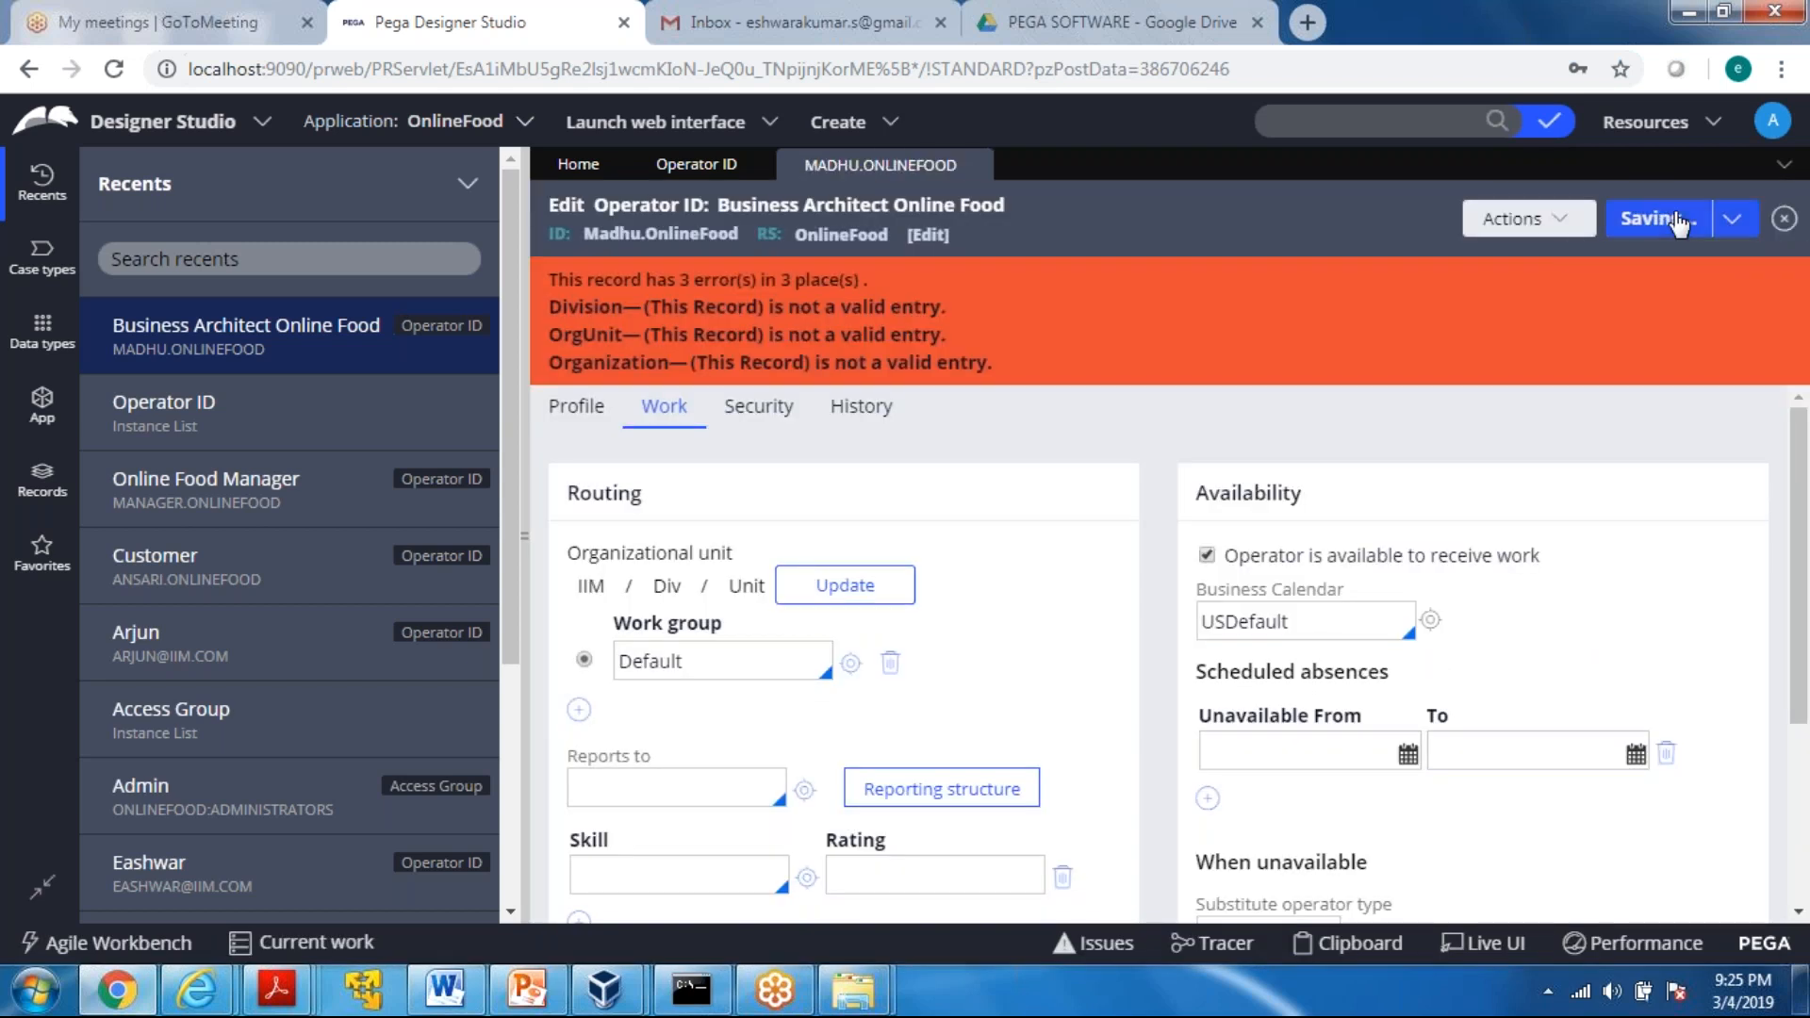
click(1676, 221)
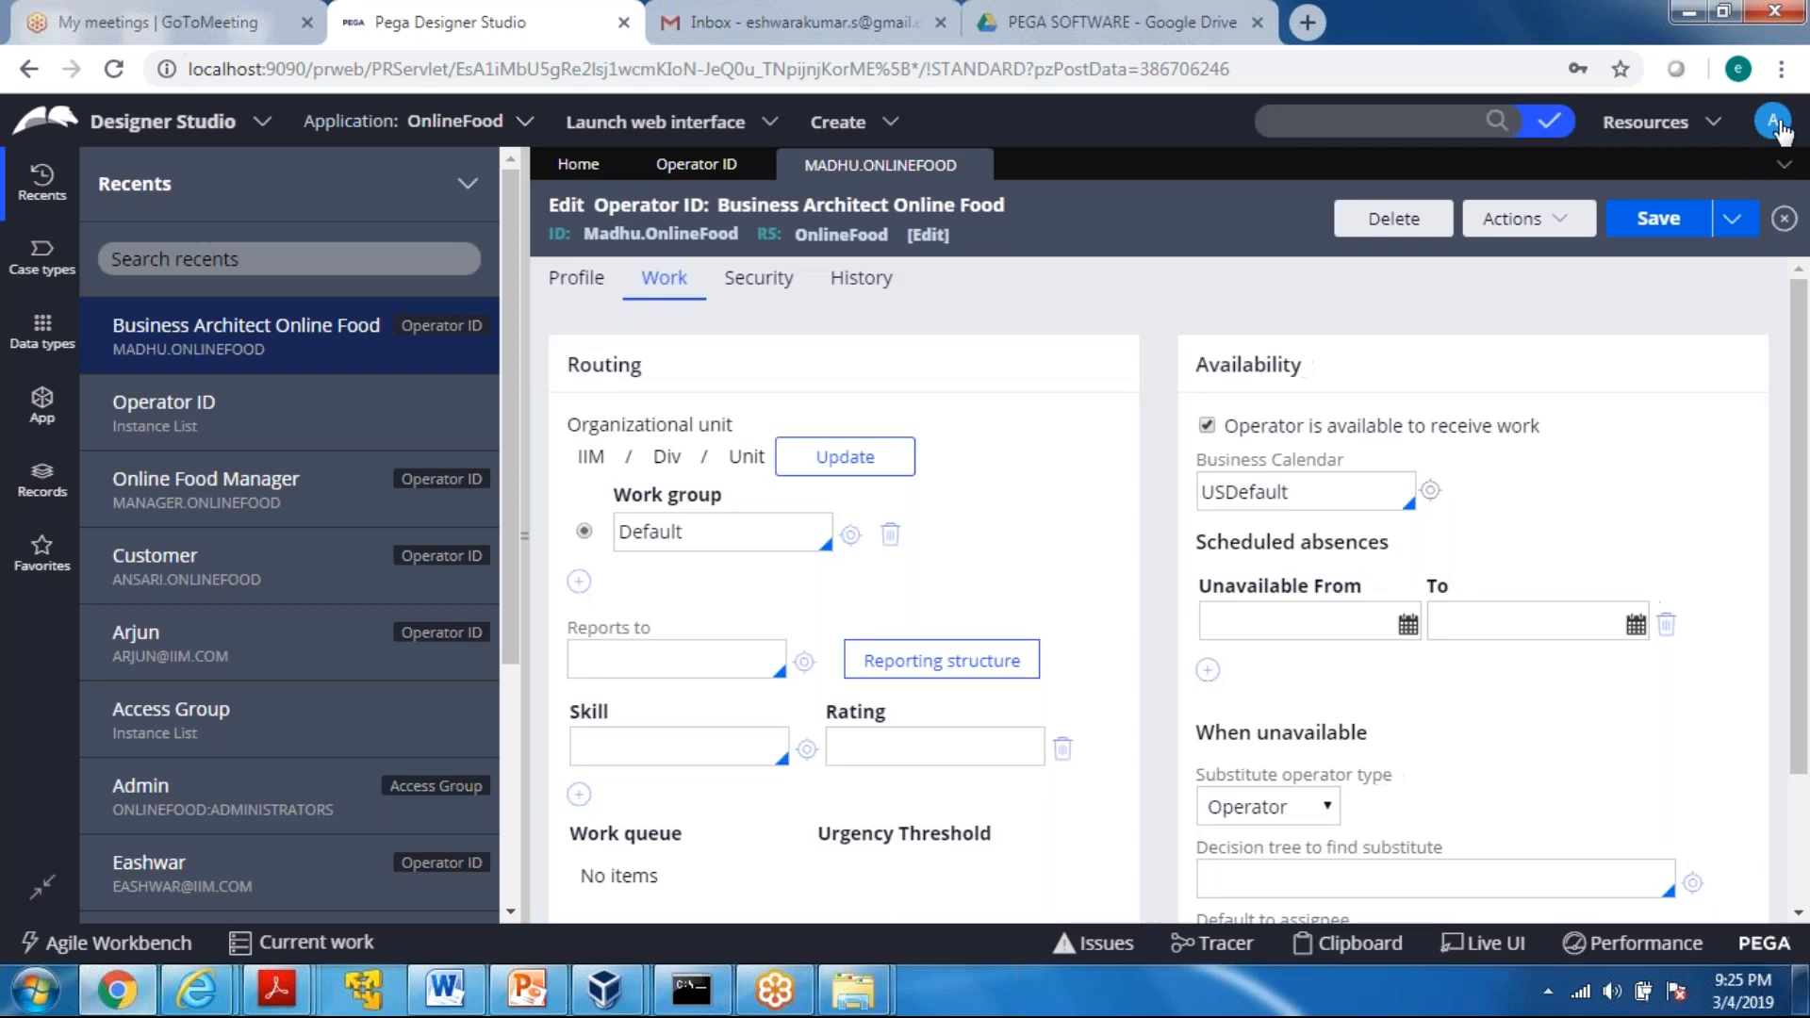
Log out of the developer's Designer Studio session and clear the prefilled user name
click(1775, 124)
click(1648, 328)
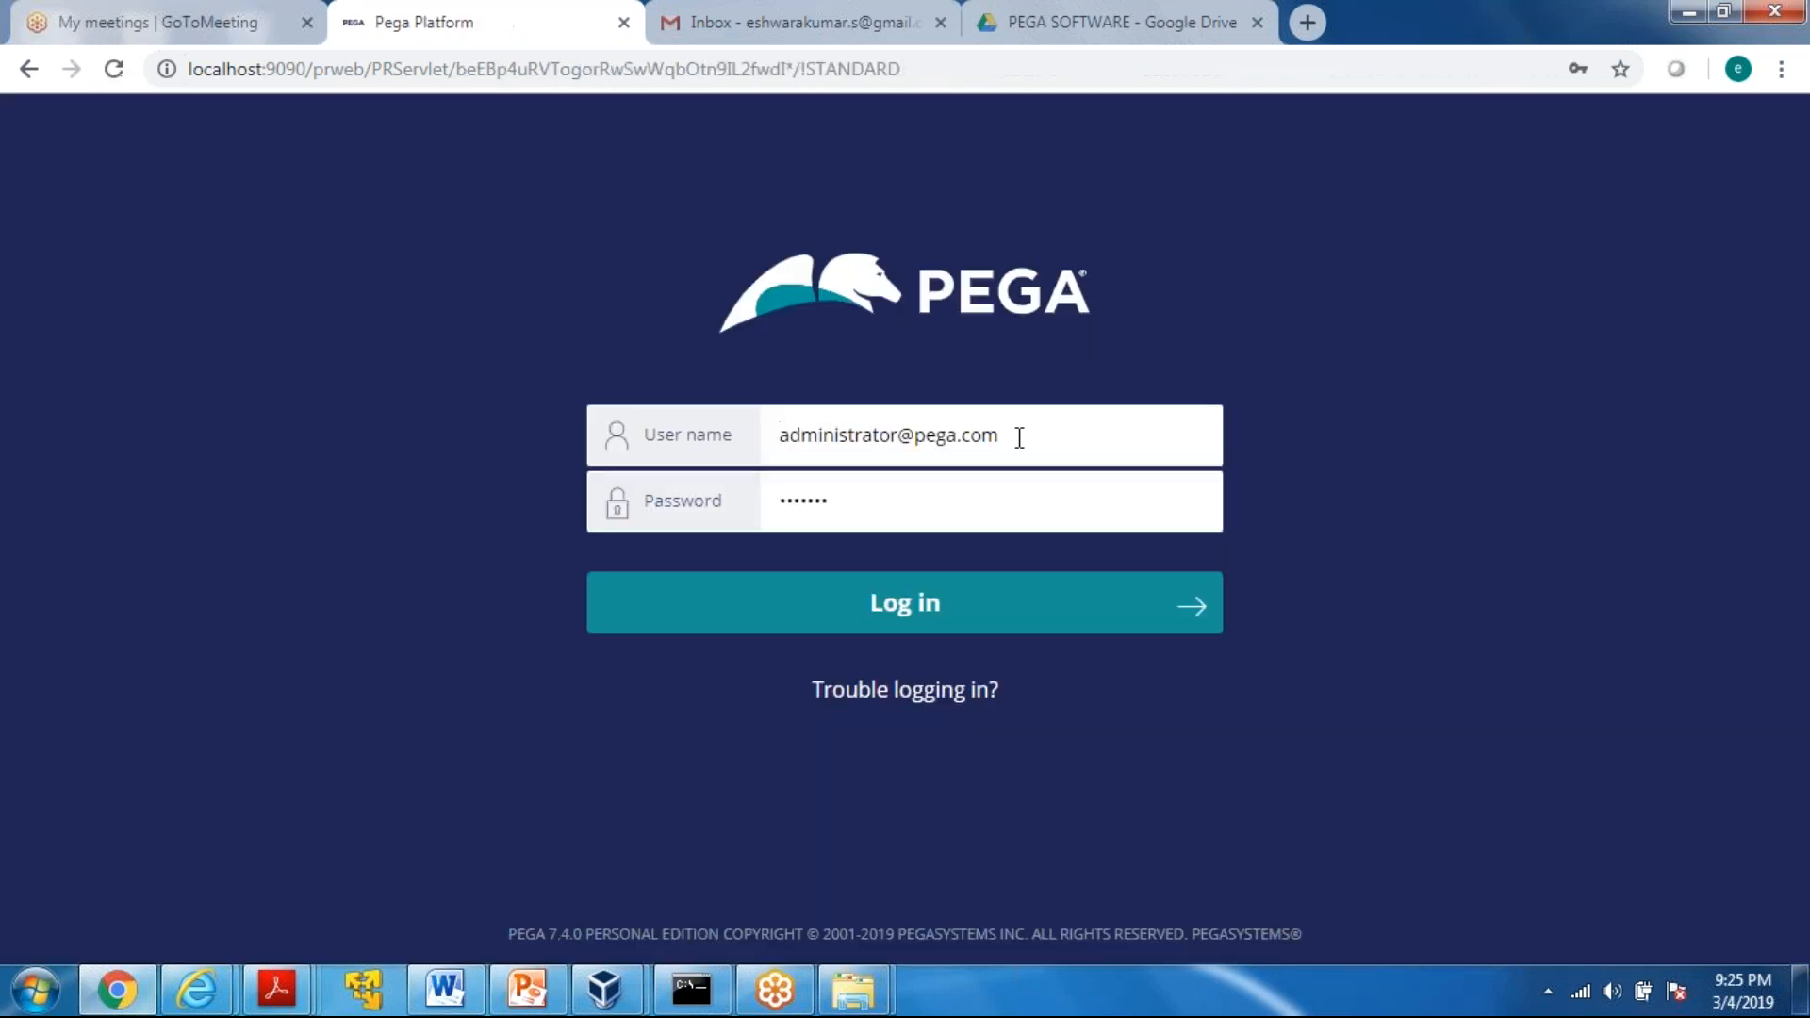
click(1016, 437)
key(BackSpace)
key(BackSpace)
key(BackSpace)
key(BackSpace)
key(BackSpace)
key(BackSpace)
key(BackSpace)
key(BackSpace)
key(BackSpace)
key(BackSpace)
key(BackSpace)
key(BackSpace)
key(BackSpace)
key(BackSpace)
key(BackSpace)
key(BackSpace)
key(BackSpace)
key(BackSpace)
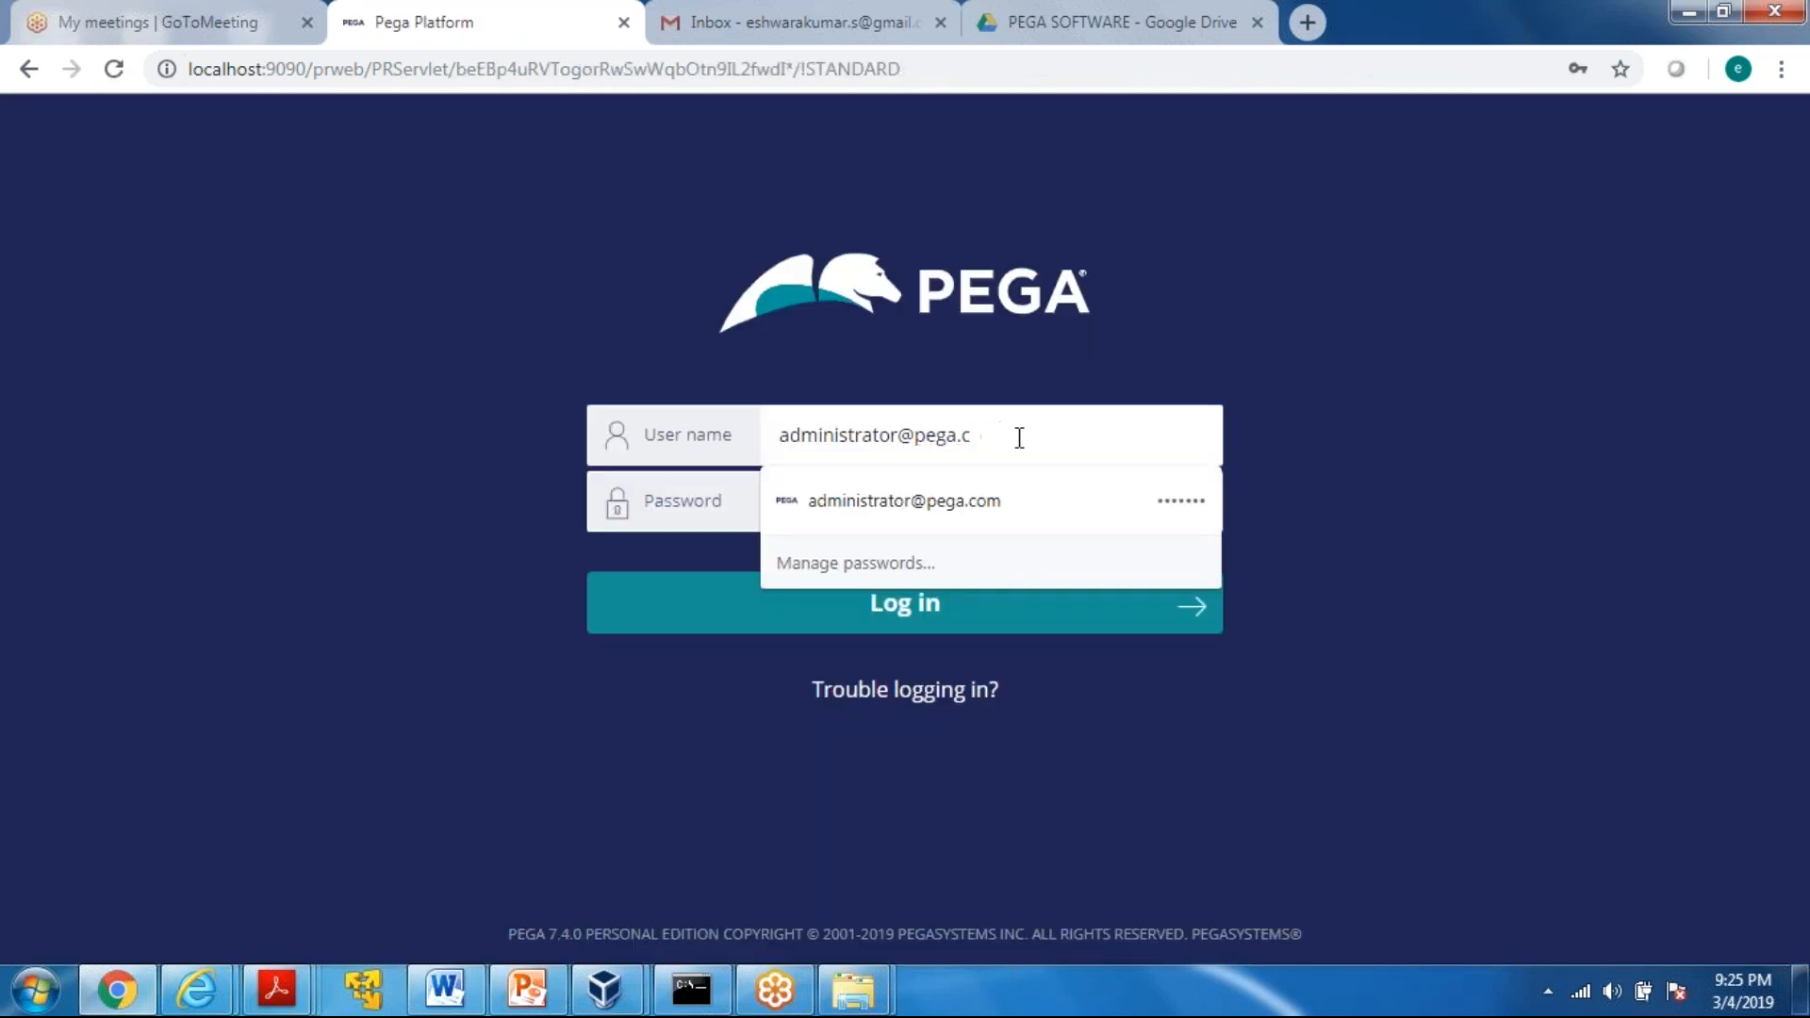
key(BackSpace)
key(BackSpace)
key(BackSpace)
key(BackSpace)
Log in with the new business architect's operator ID and the account password
text(madhu)
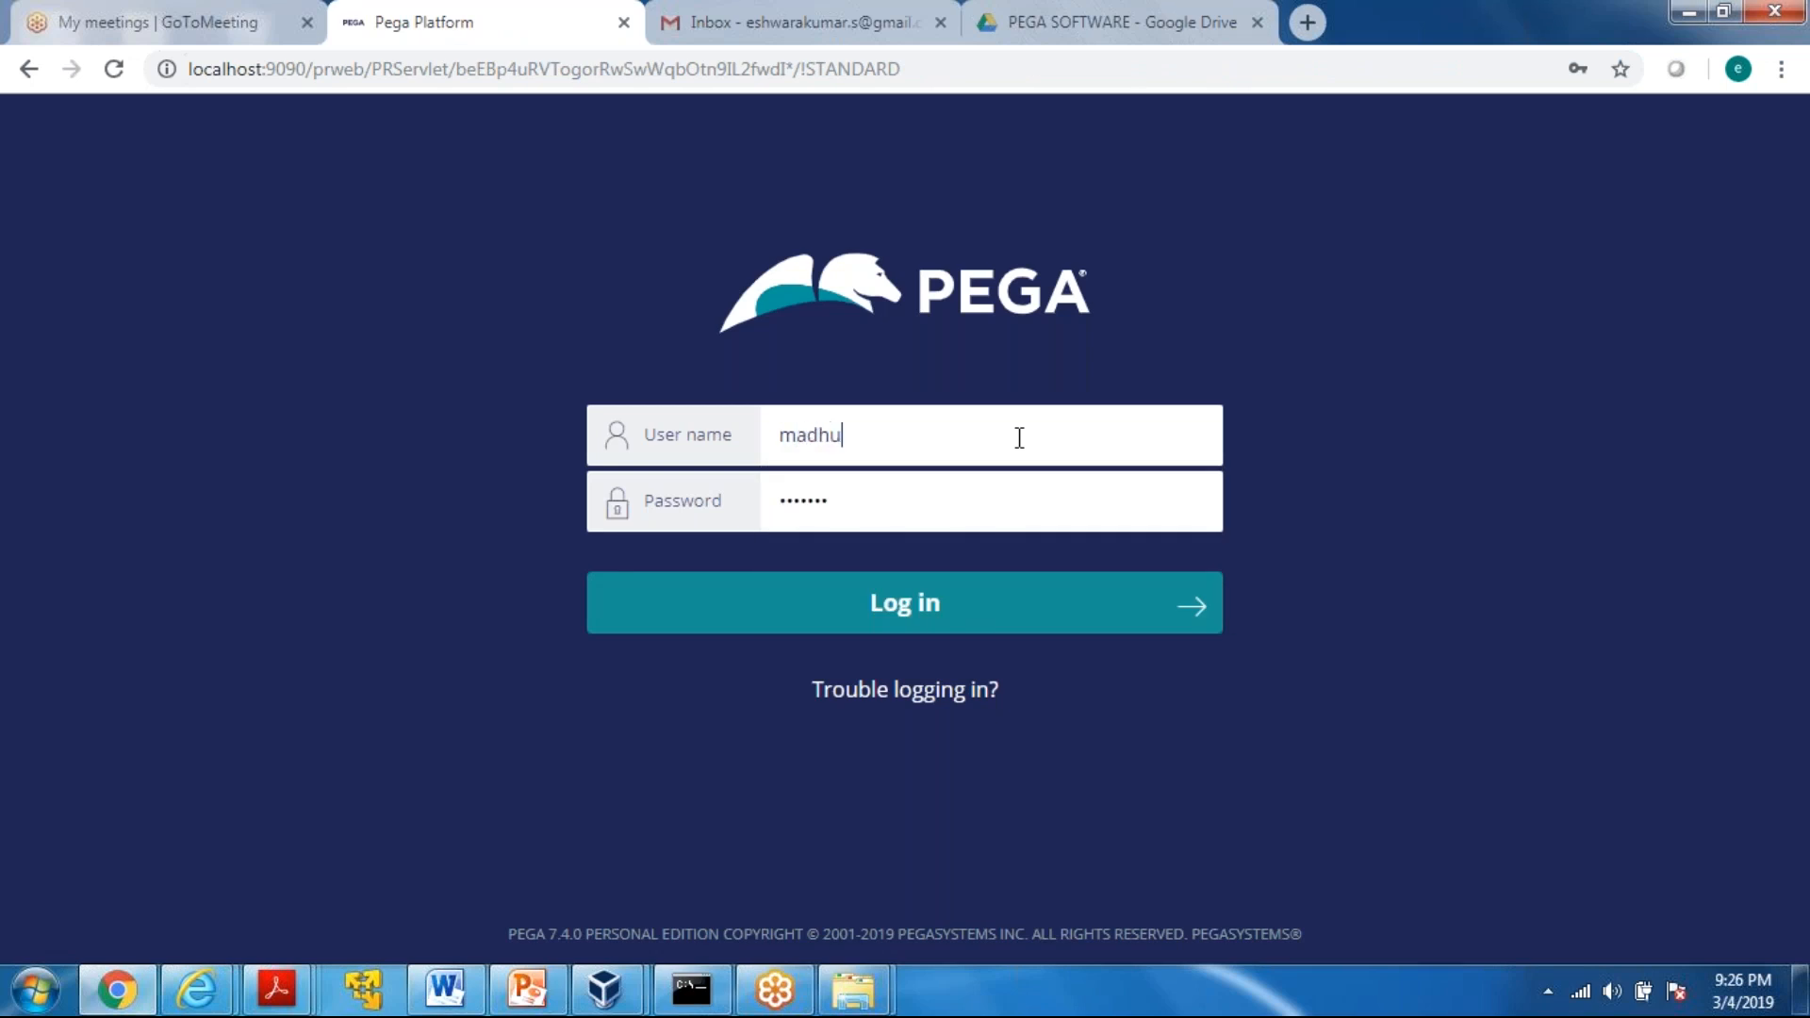
text(.onlinefood)
key(Tab)
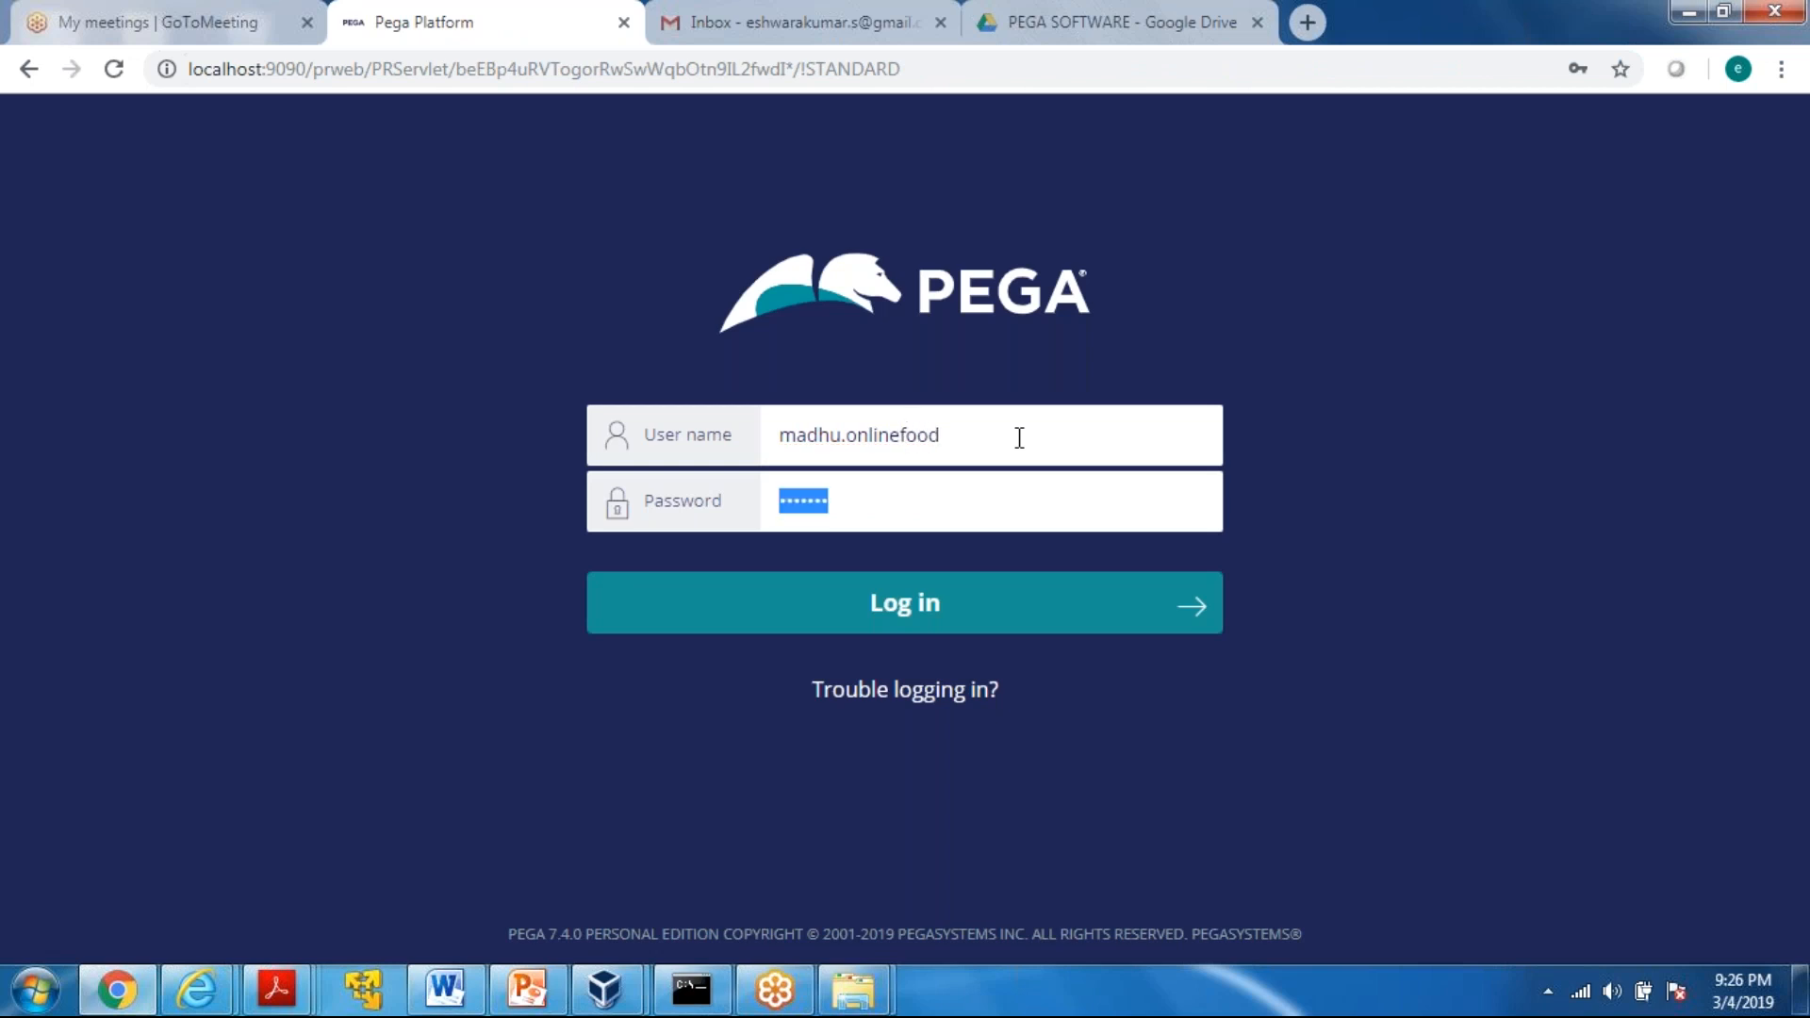
text(rules)
key(Return)
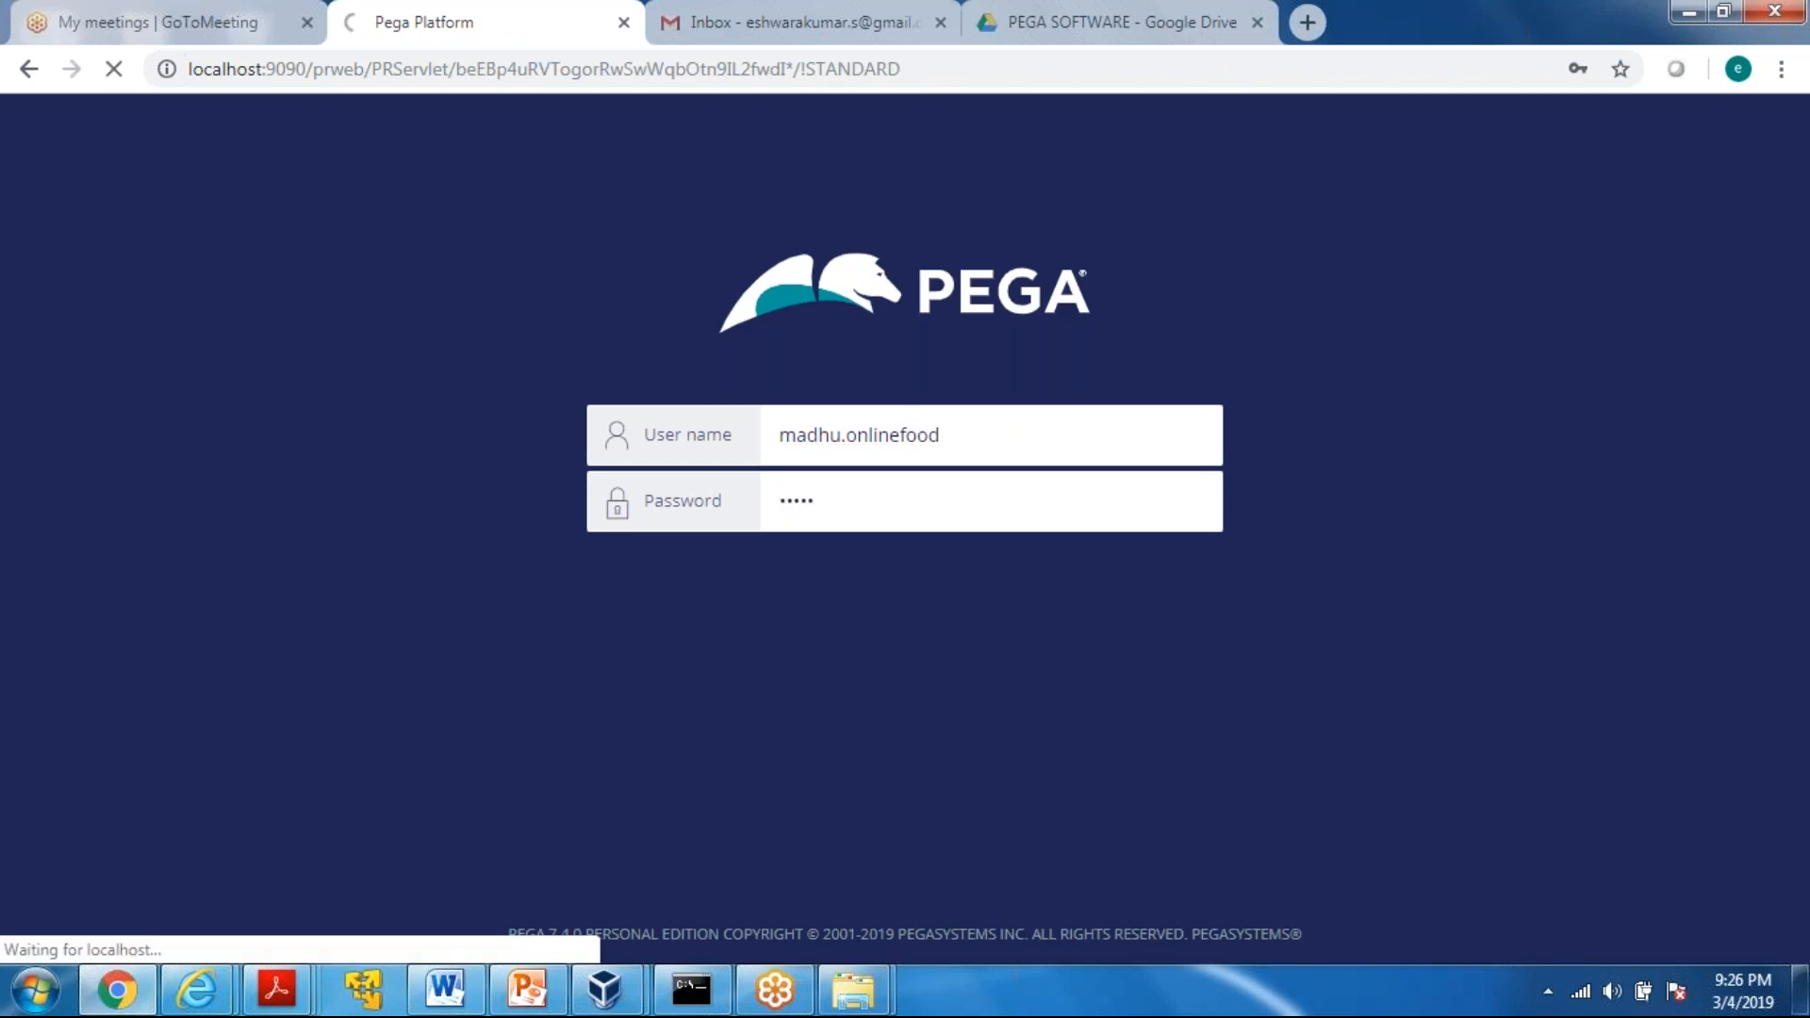
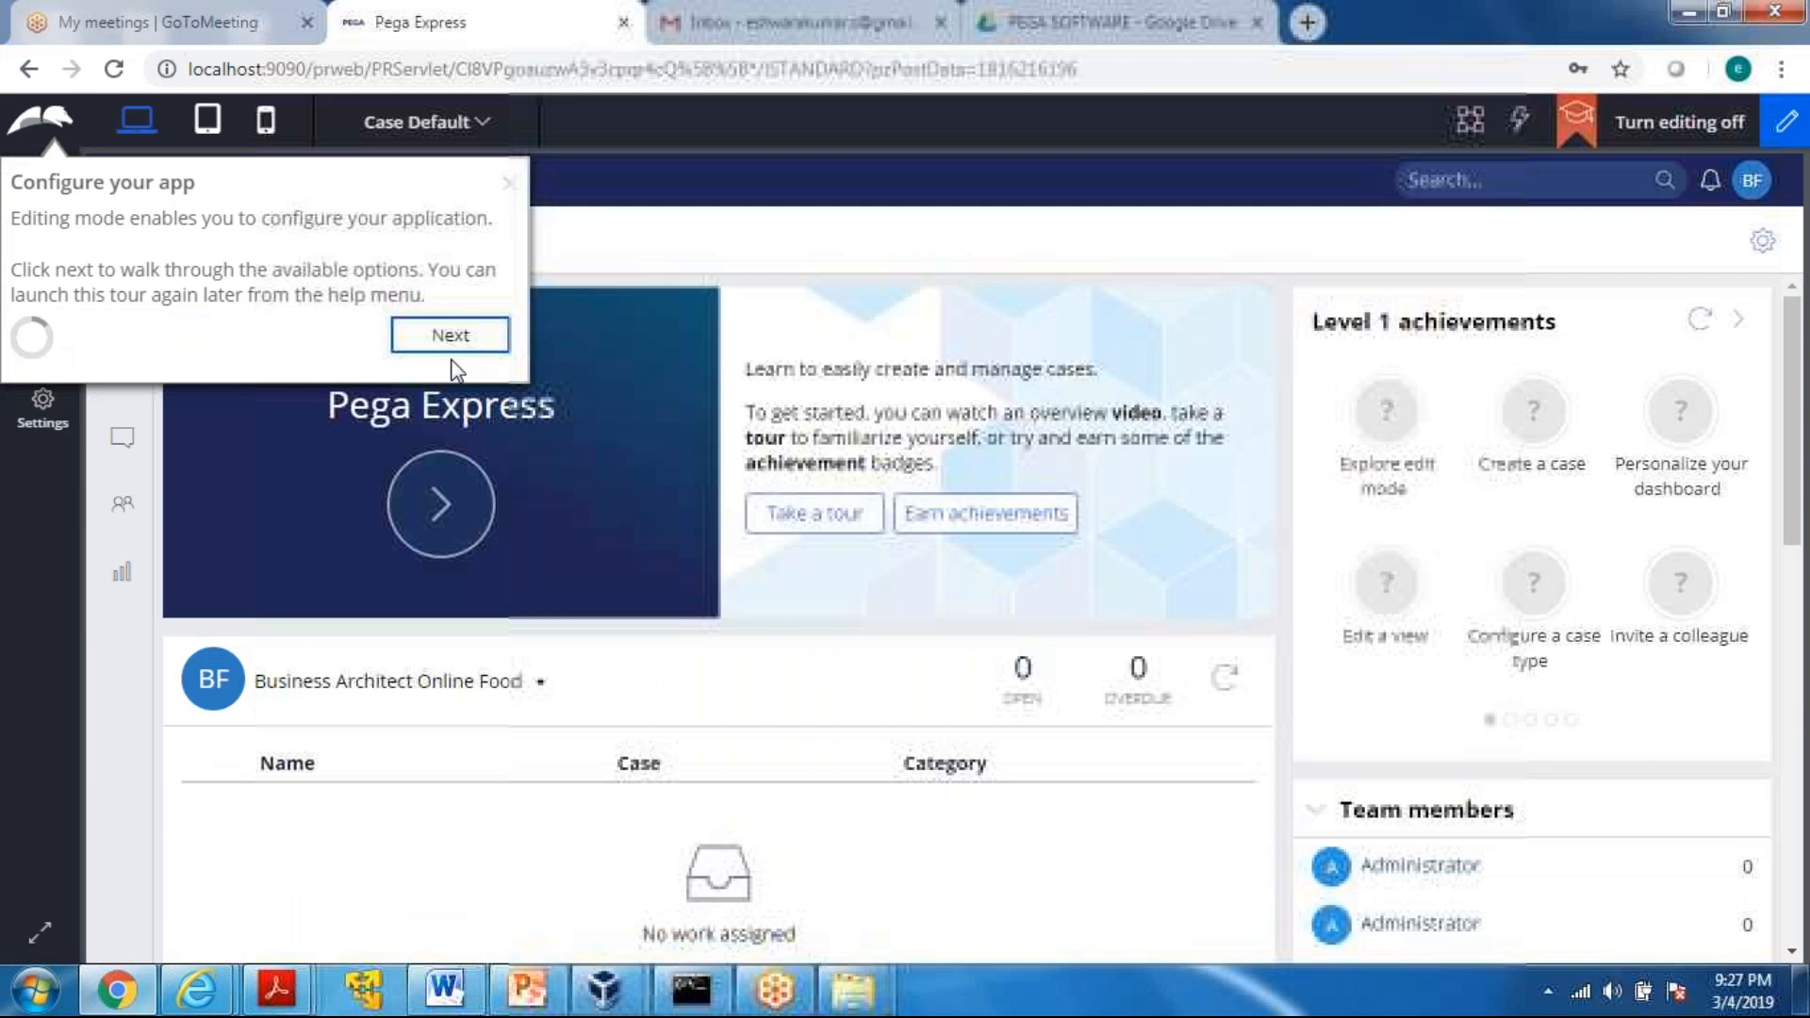
Log out of the business architect's session and log in with the developer's operator ID and account password
click(1752, 180)
click(1594, 352)
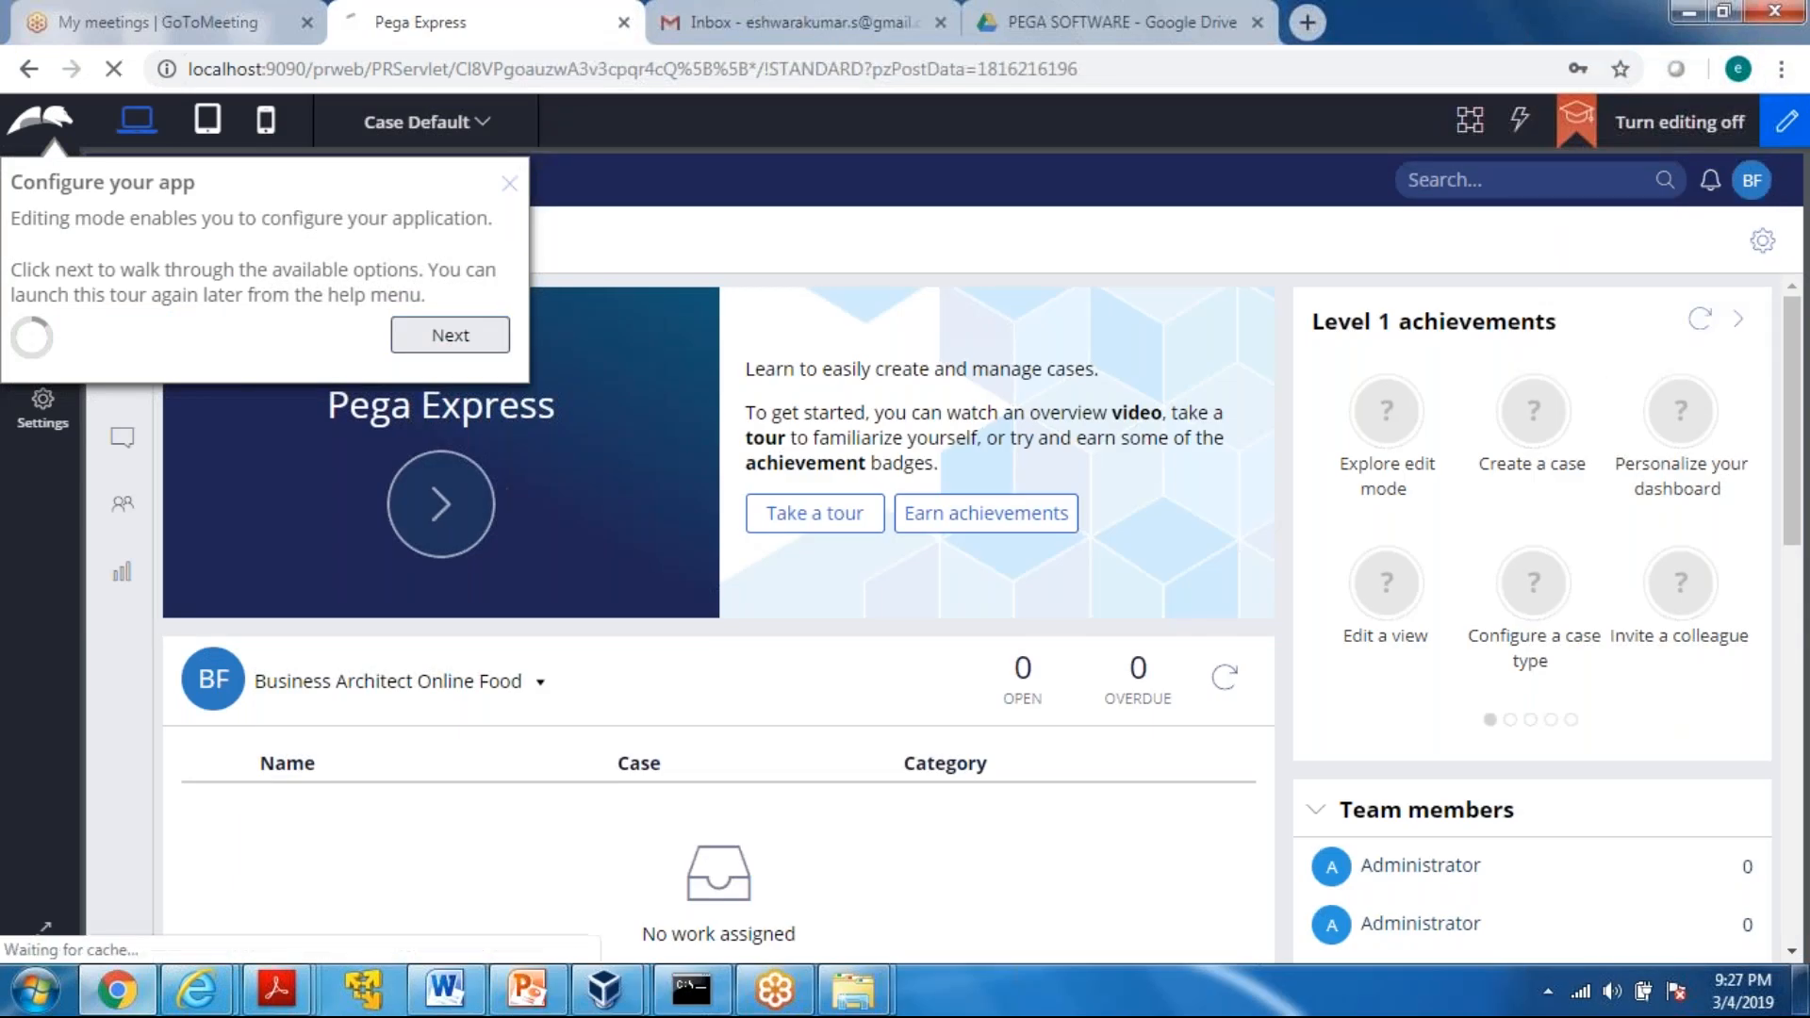
drag(1010, 439, 767, 441)
key(BackSpace)
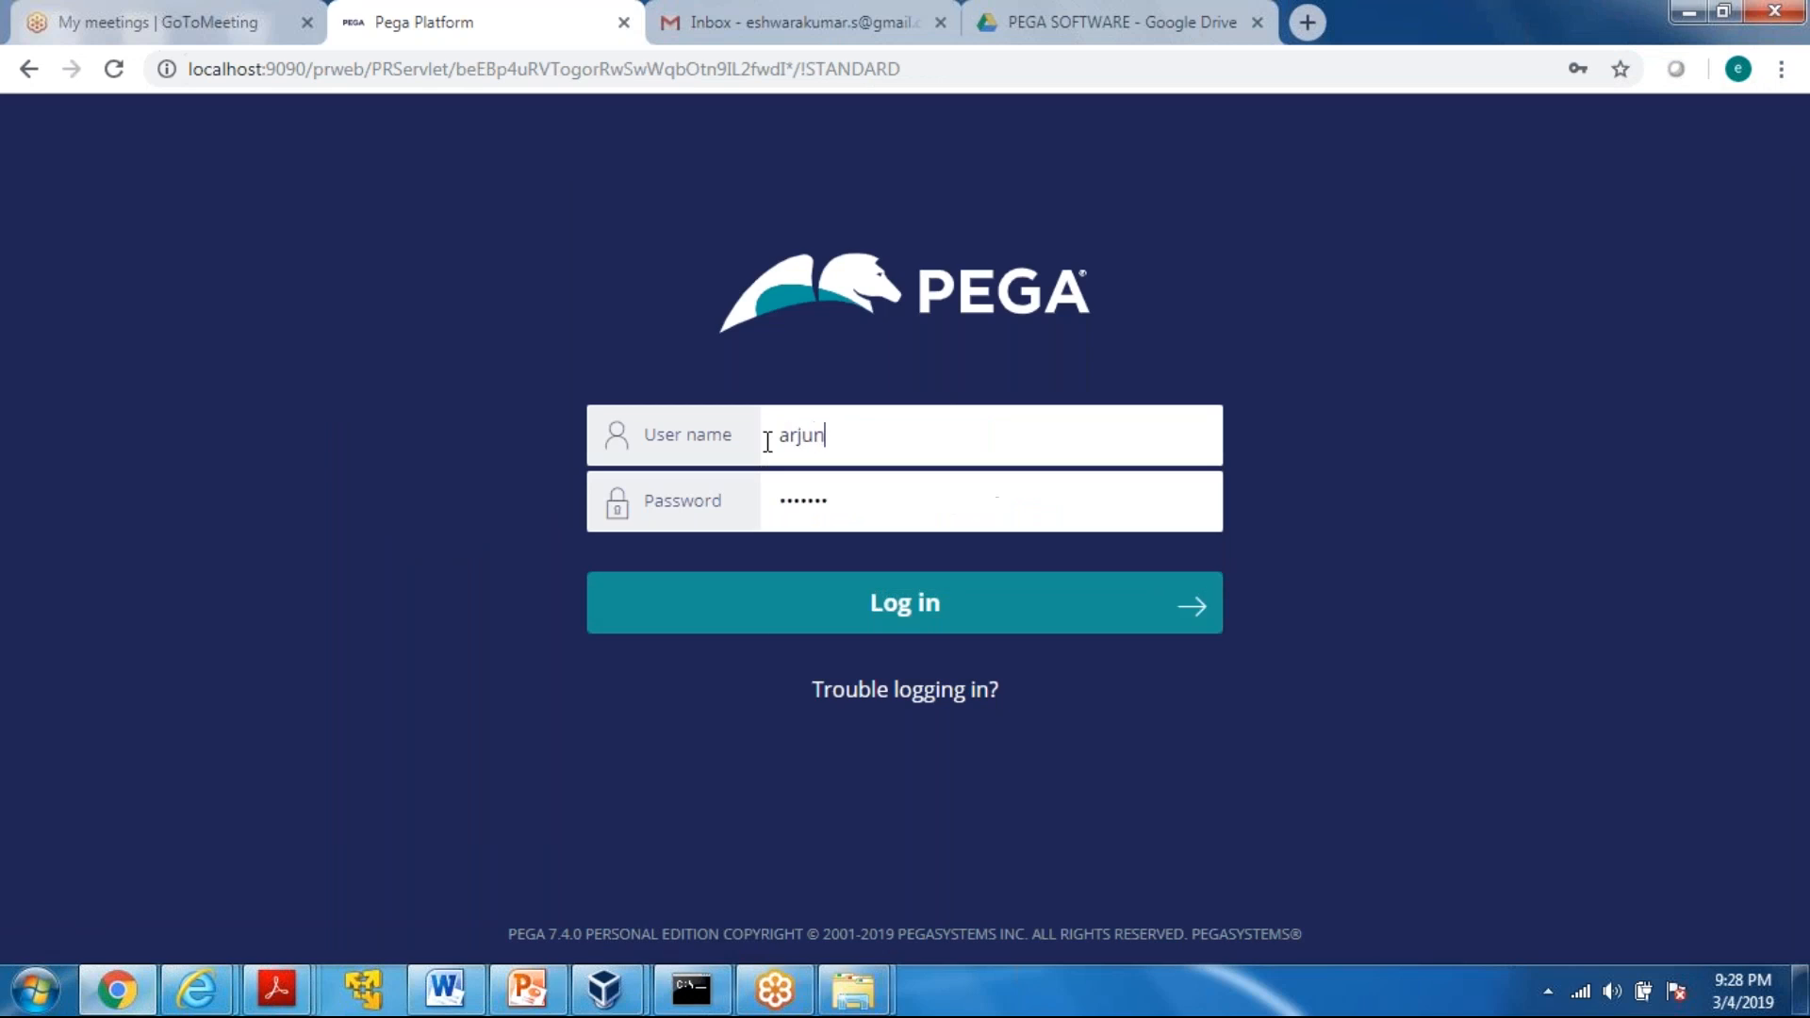
key(Tab)
text(rules)
key(Return)
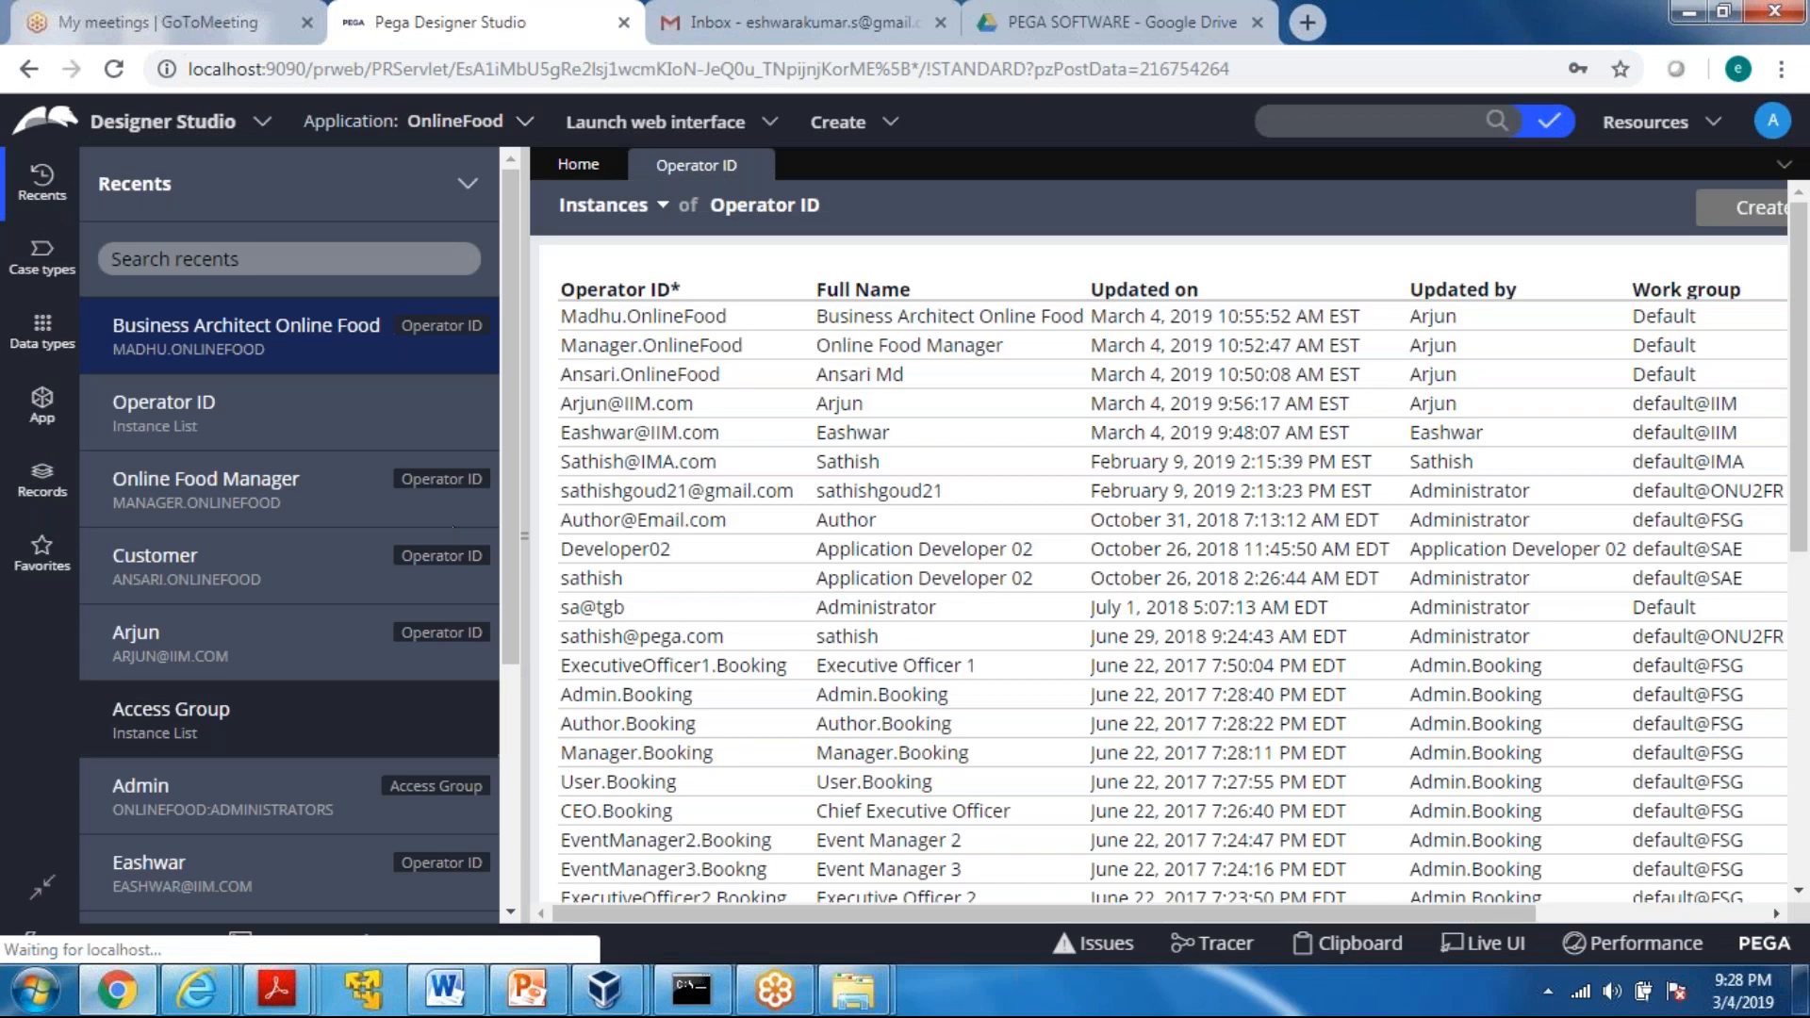
Open the developer's operator record and list the security access groups filtered by "online"
click(193, 642)
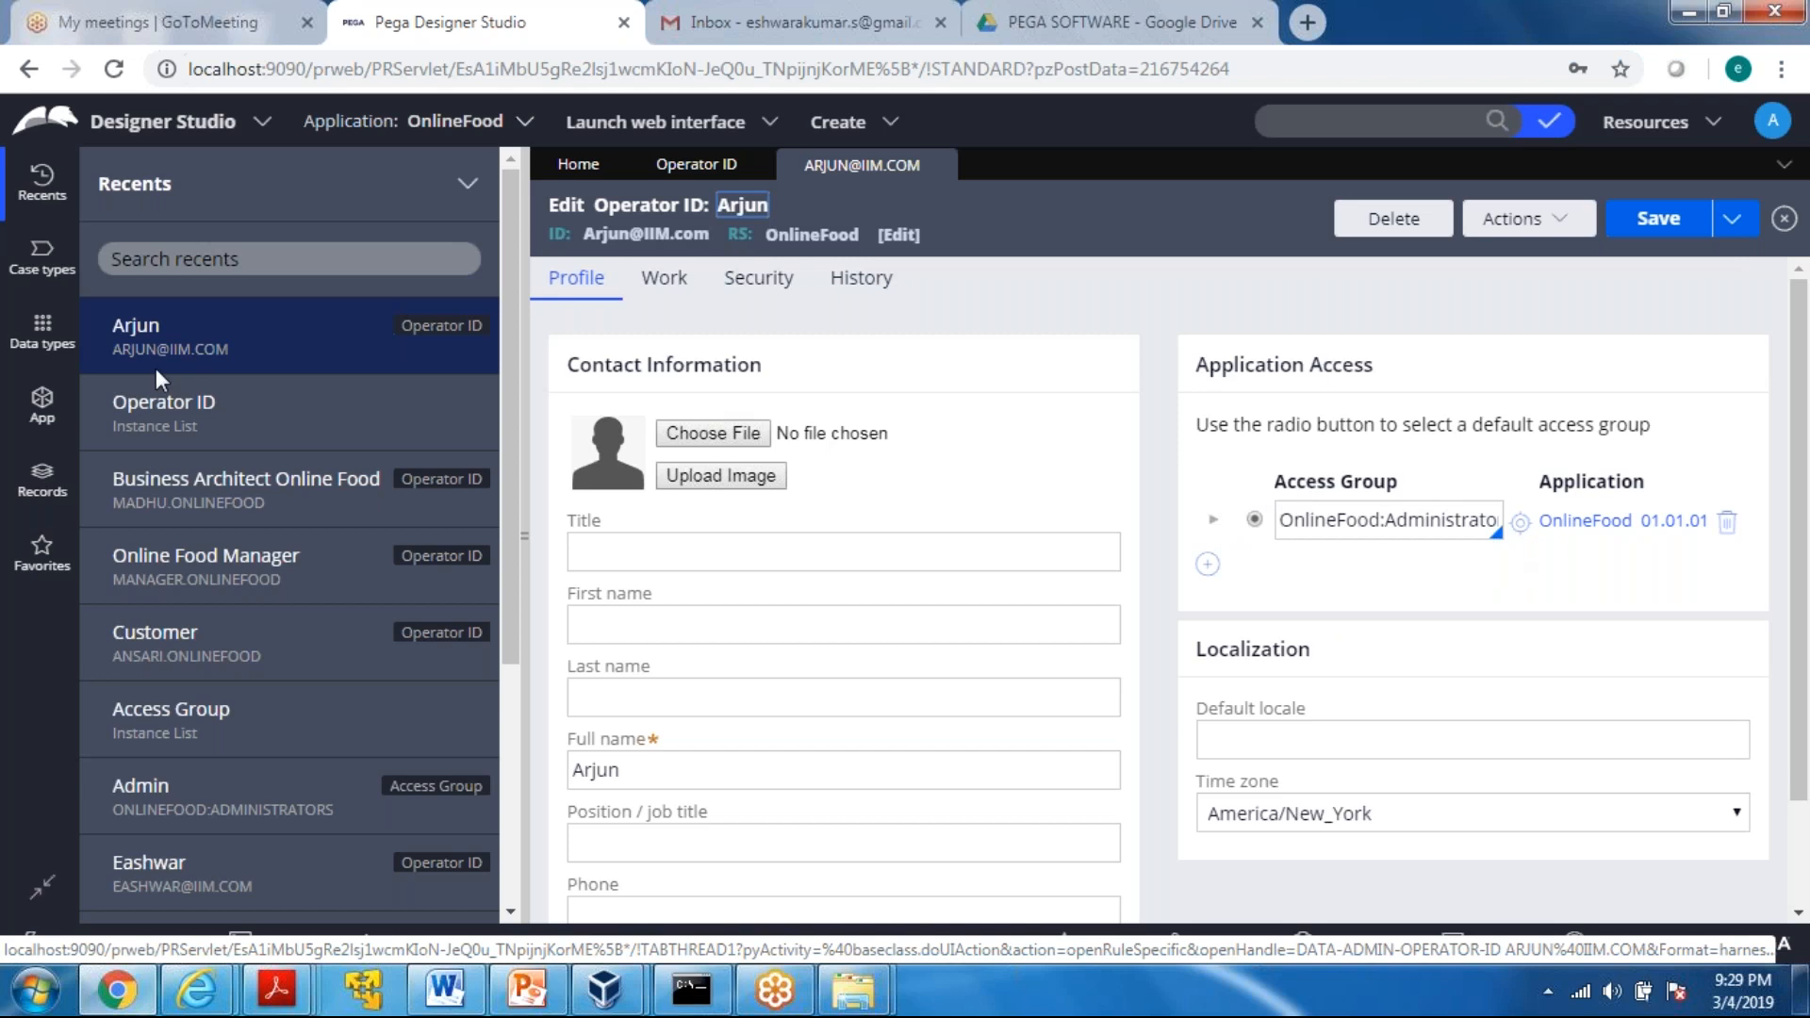
click(41, 478)
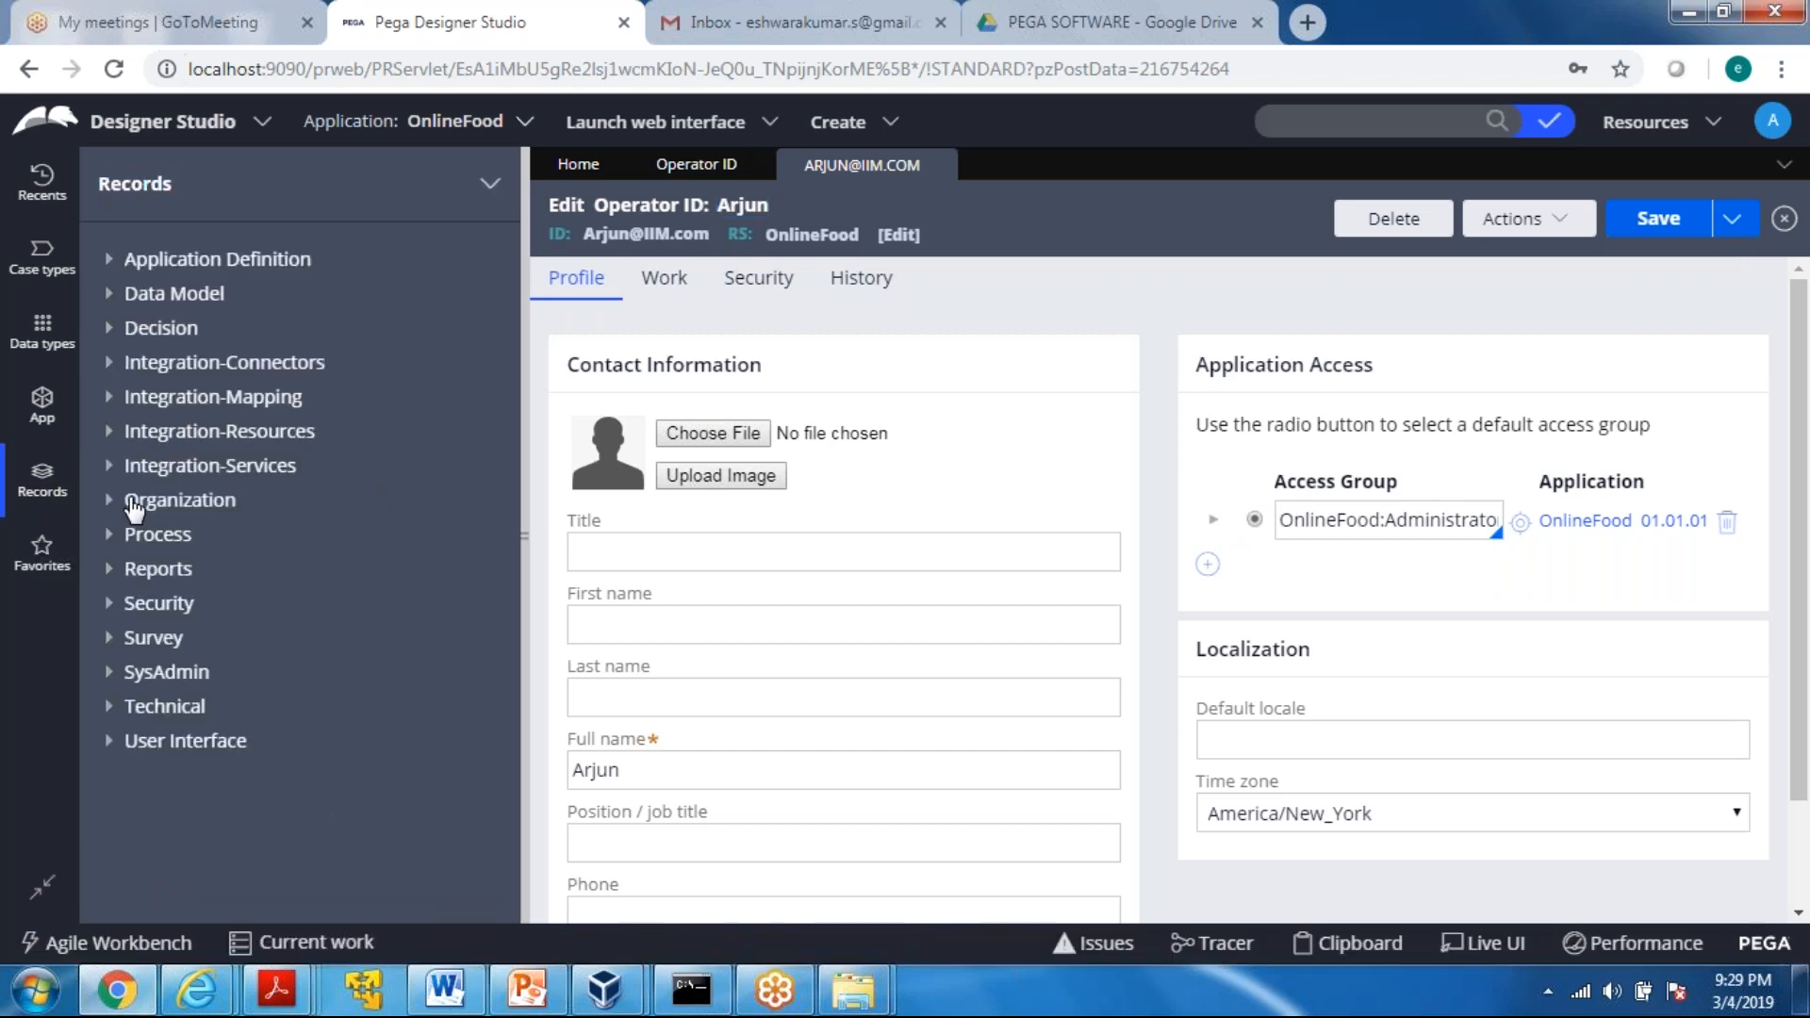
click(110, 604)
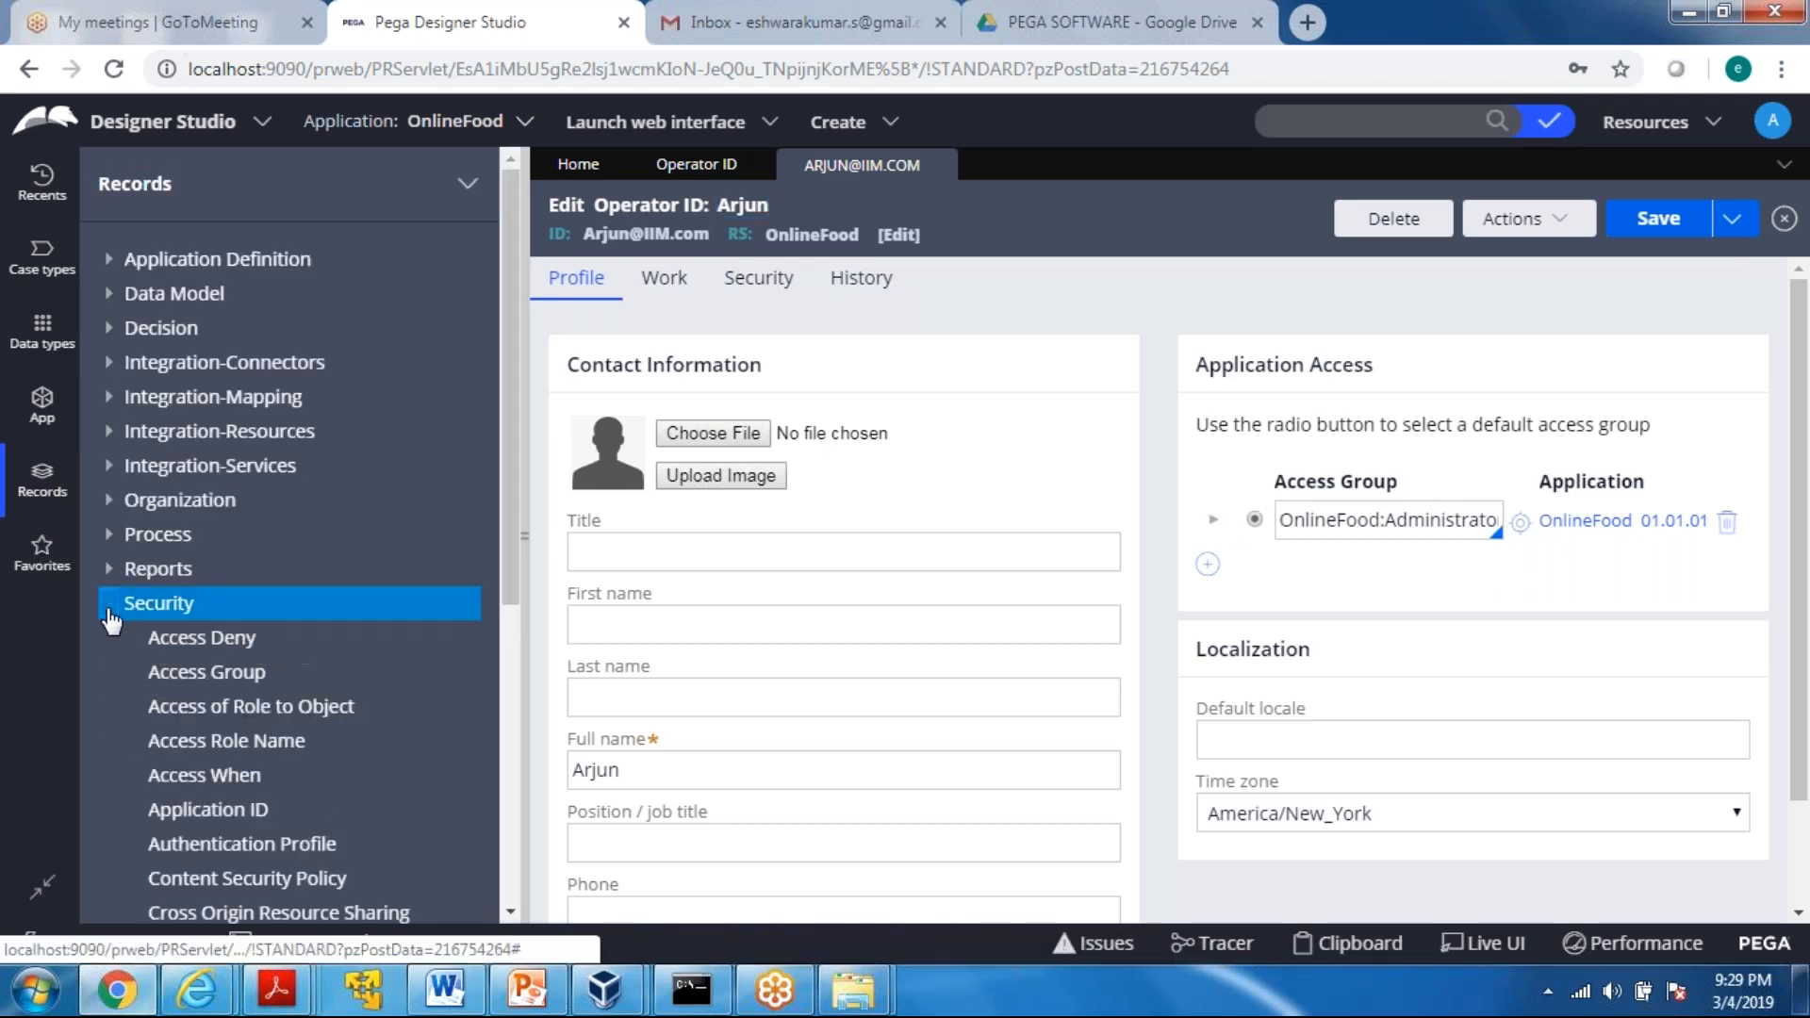
click(197, 674)
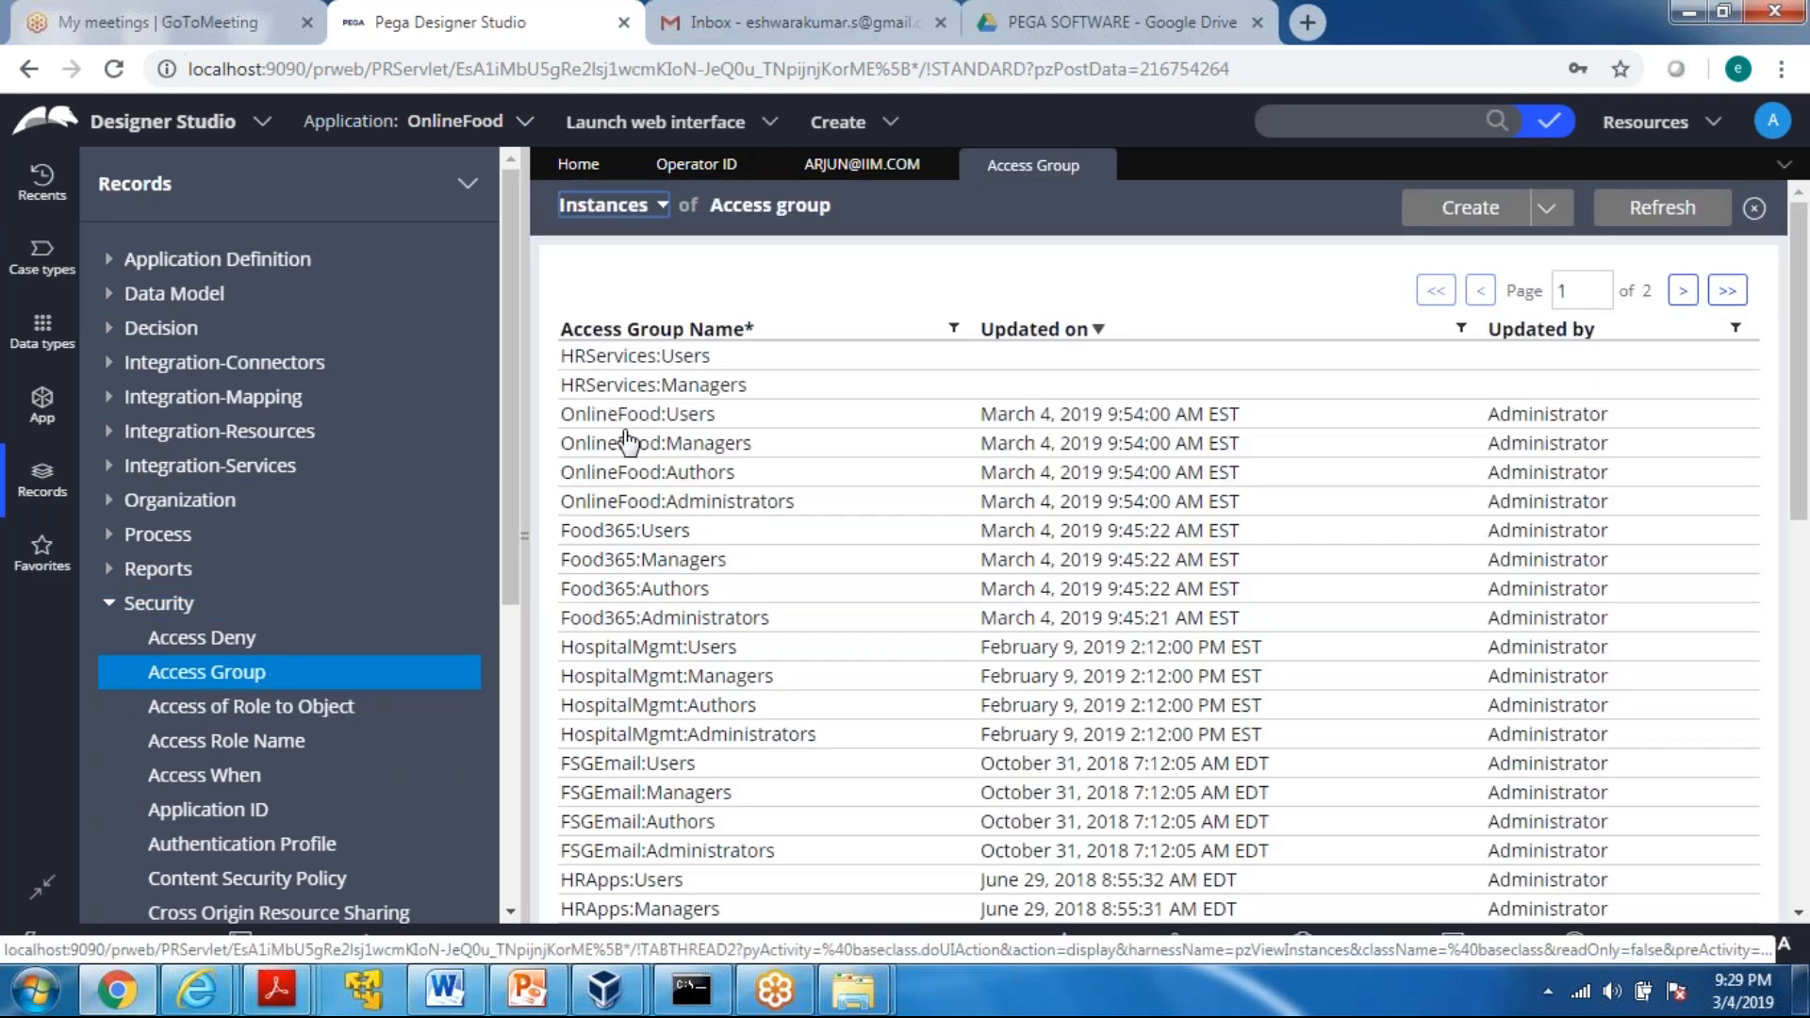
click(955, 329)
click(769, 448)
text(online)
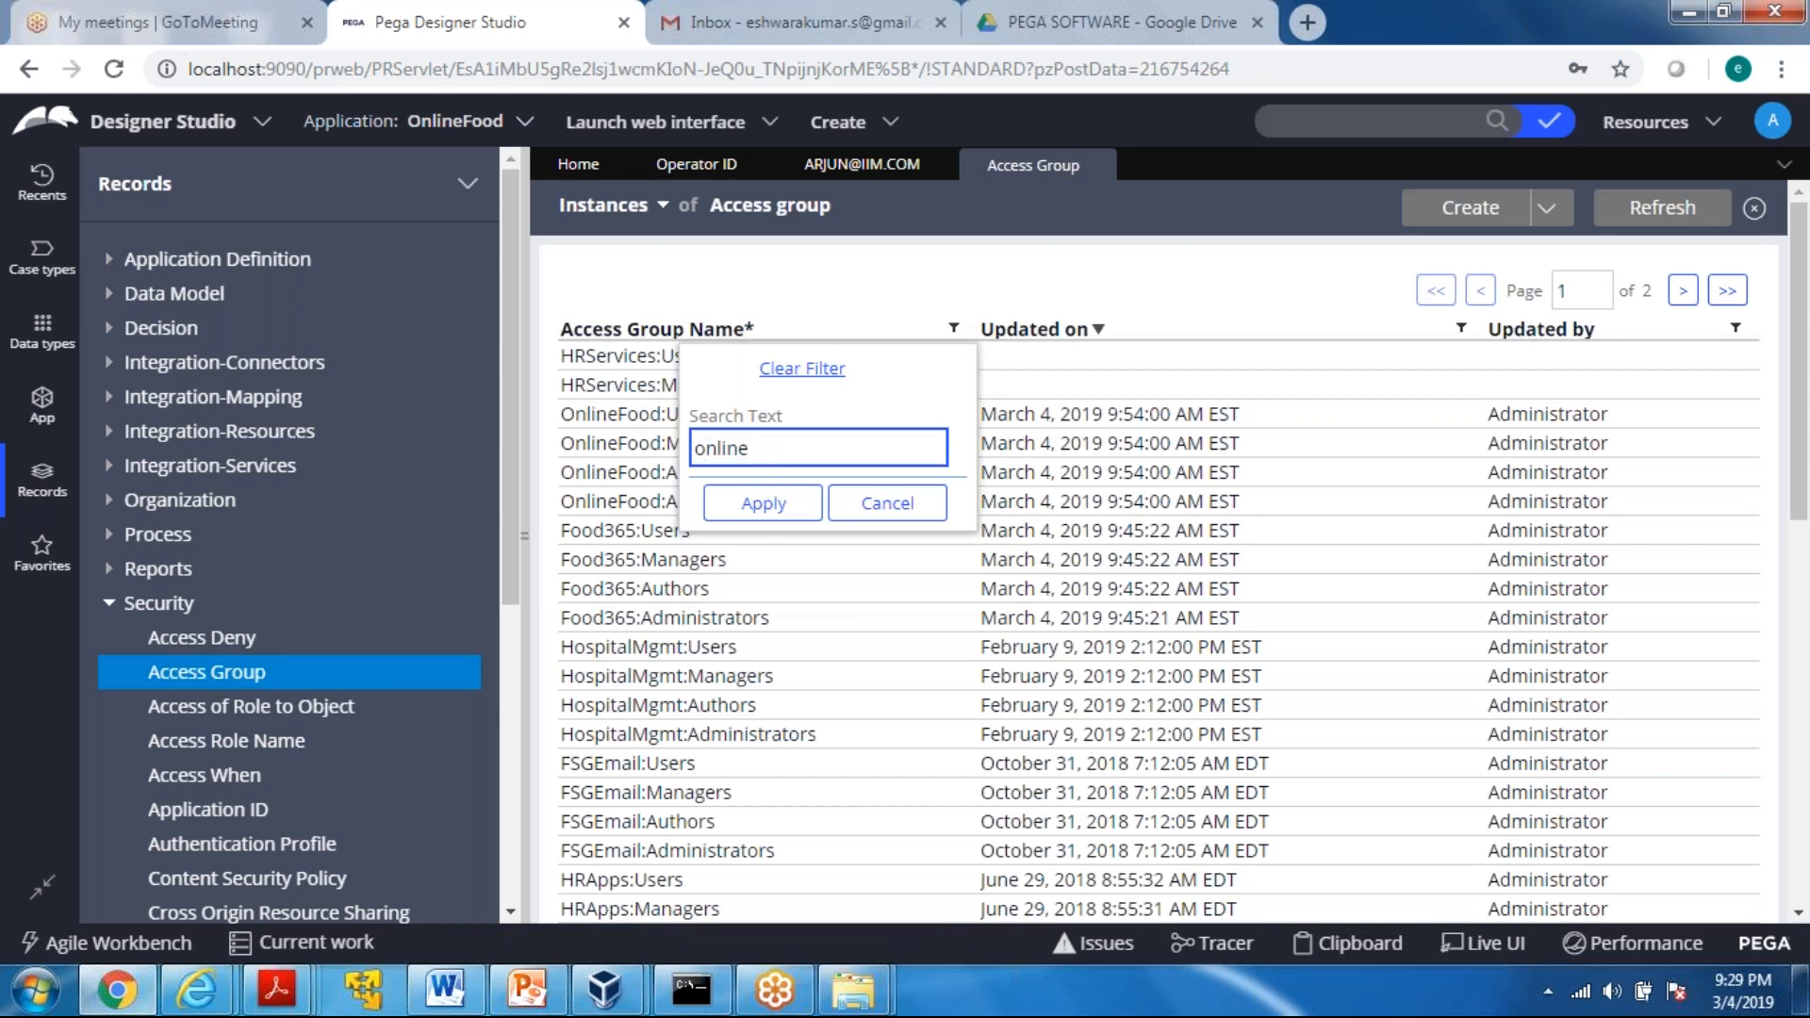
click(766, 507)
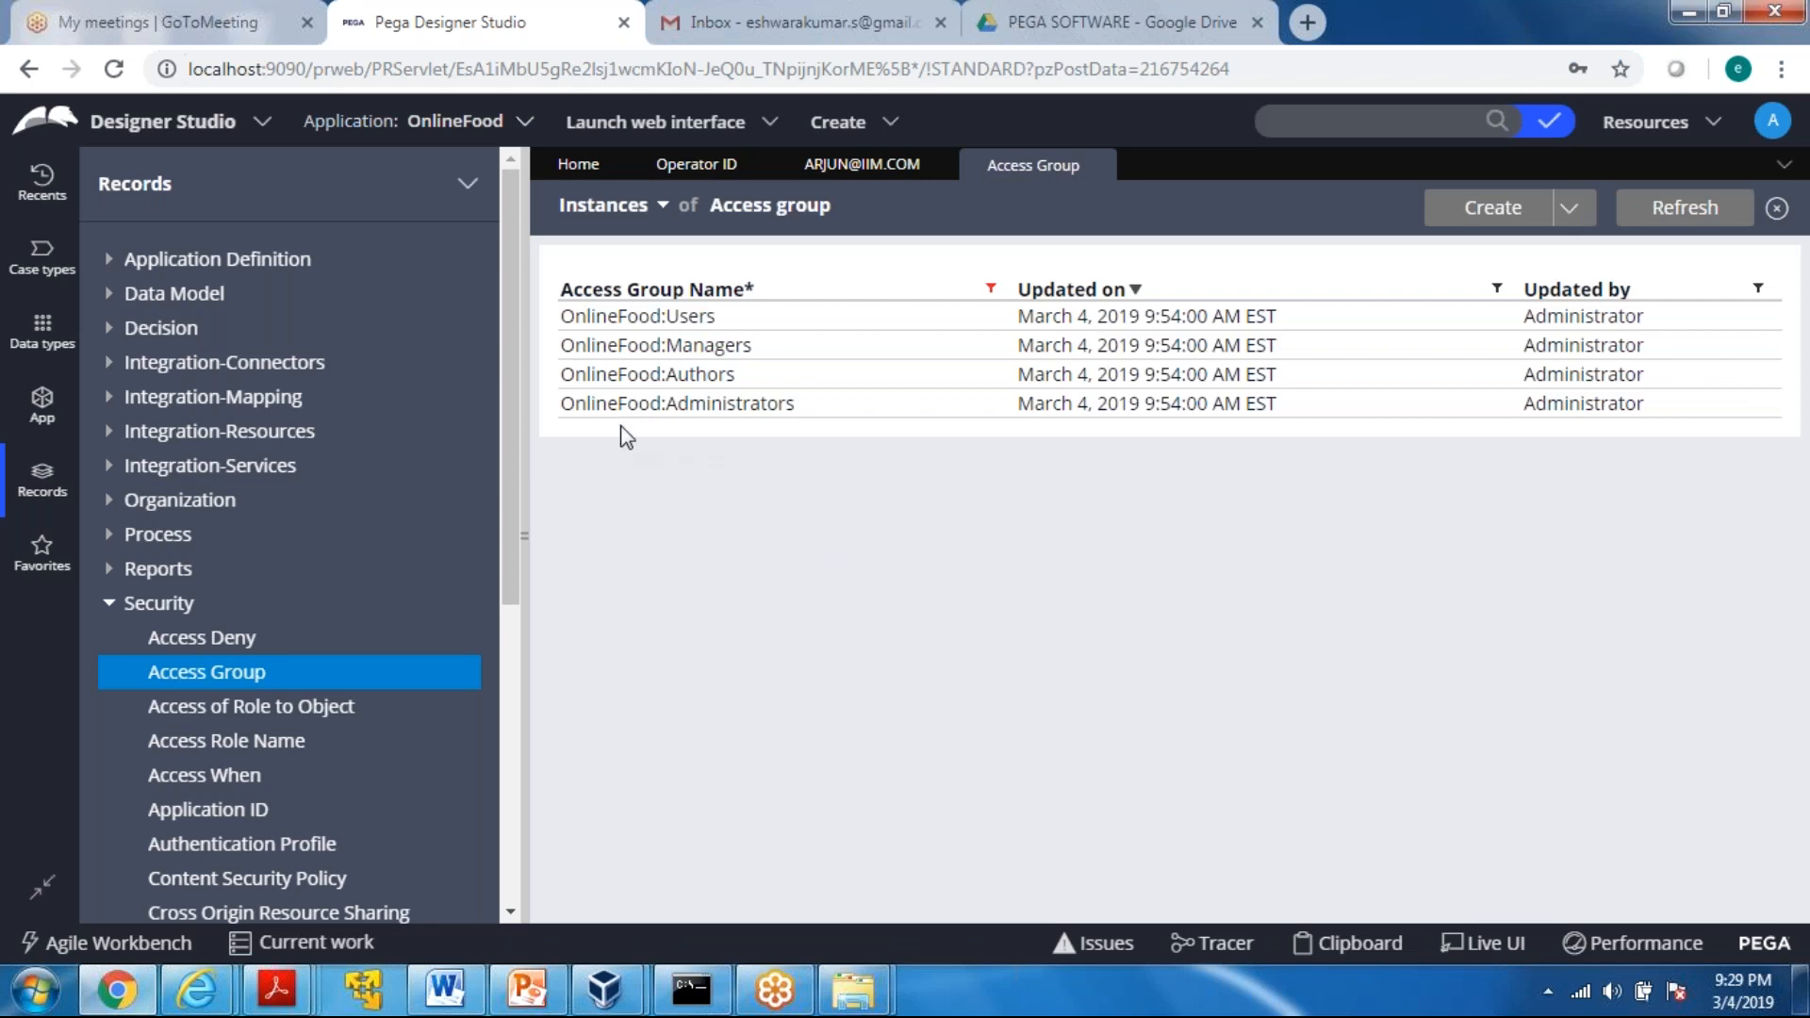
Open the OnlineFood:Administrators access group and review its application, available portals and available roles
click(676, 405)
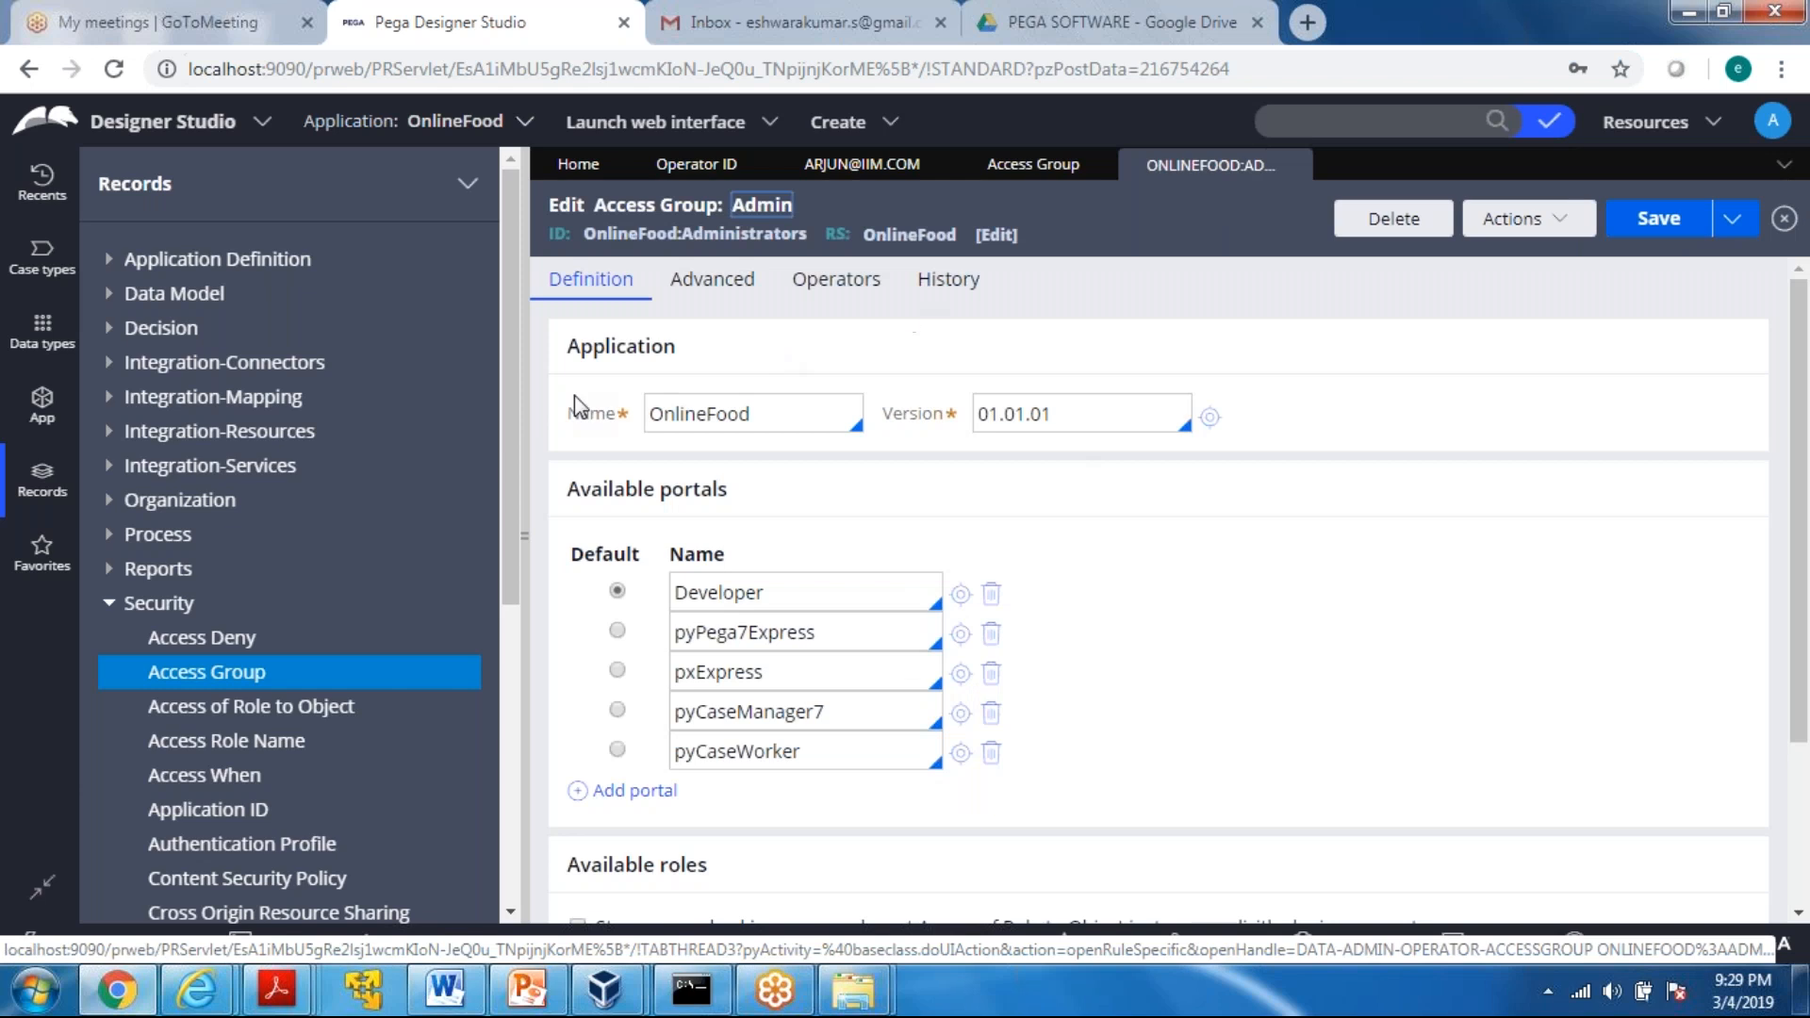
double_click(573, 347)
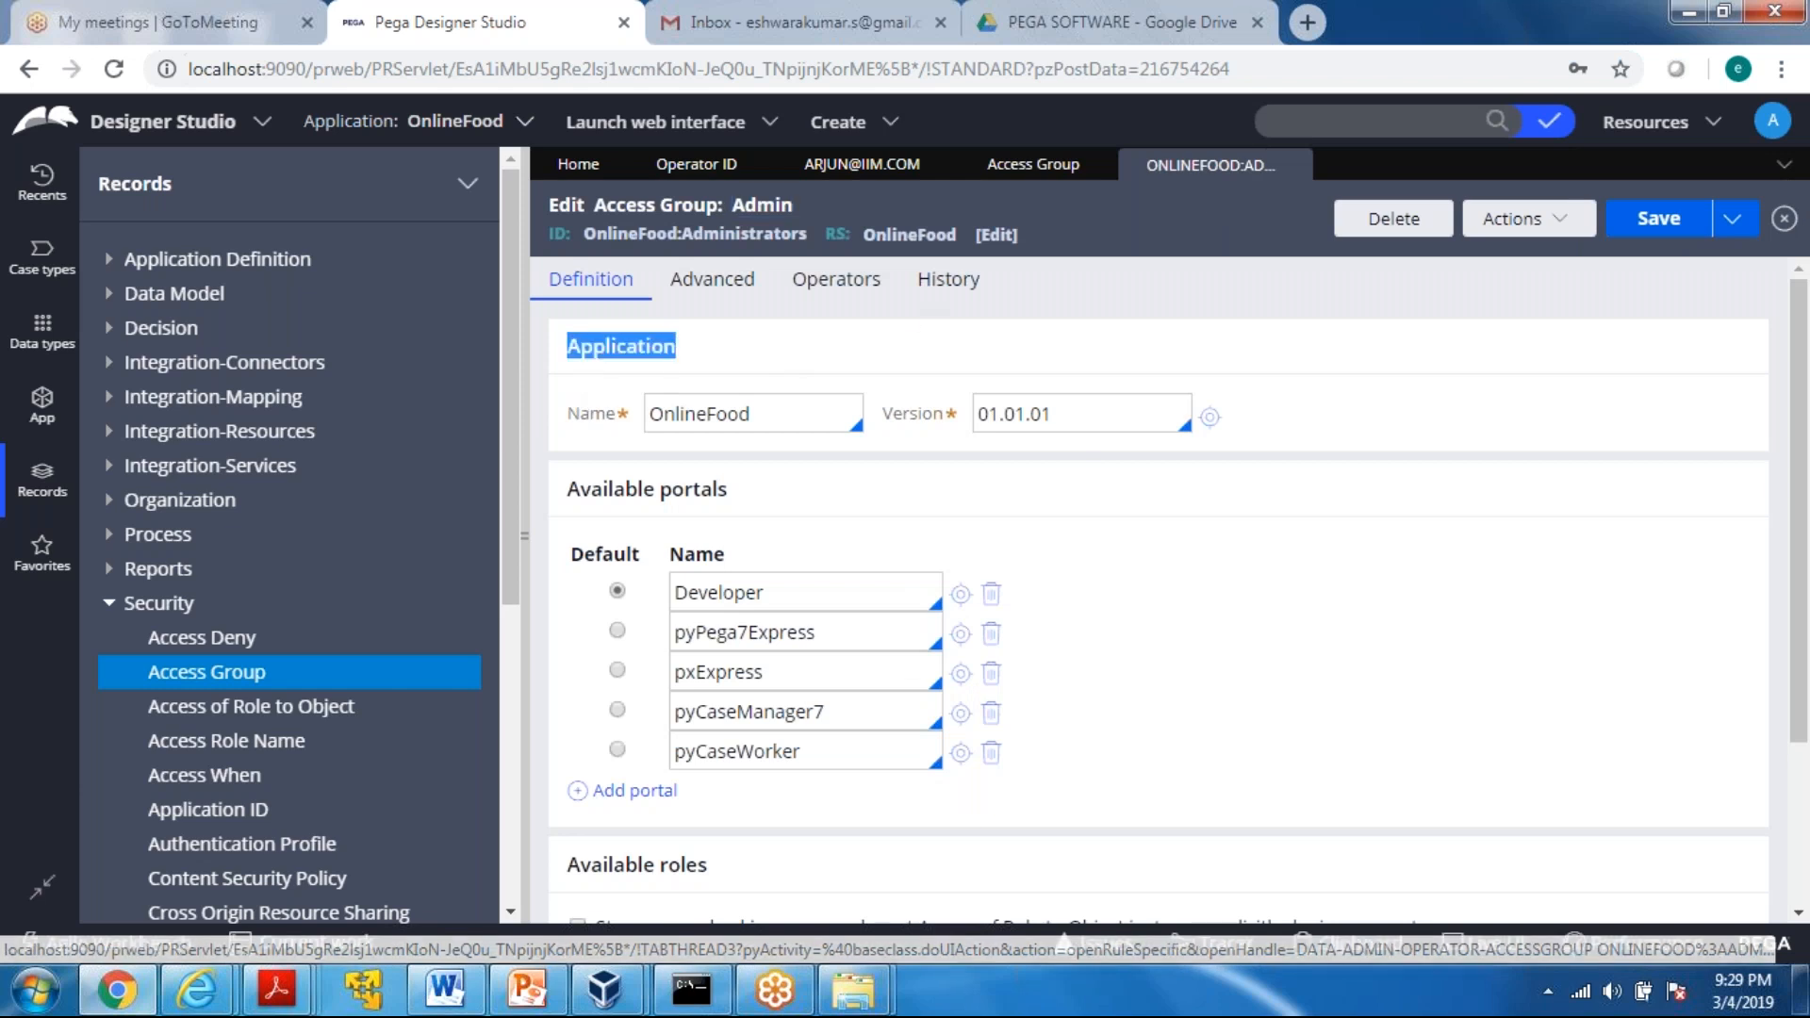
click(964, 351)
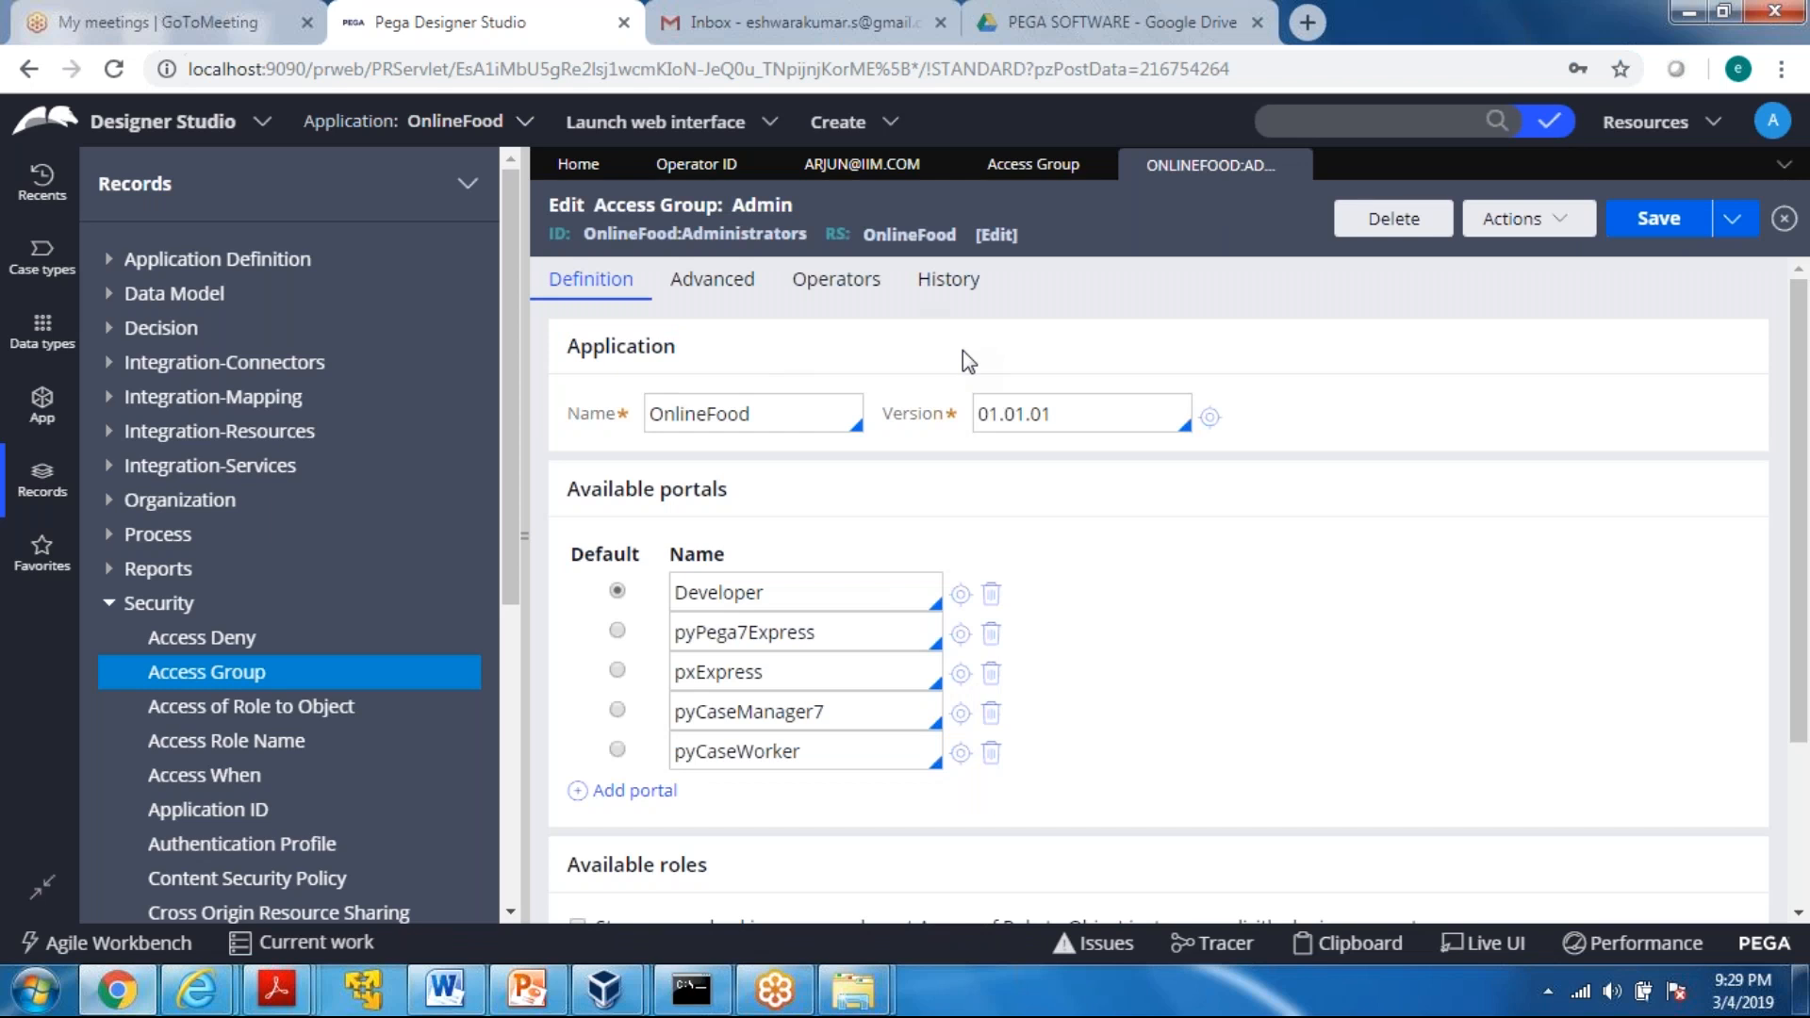
drag(789, 410, 1060, 415)
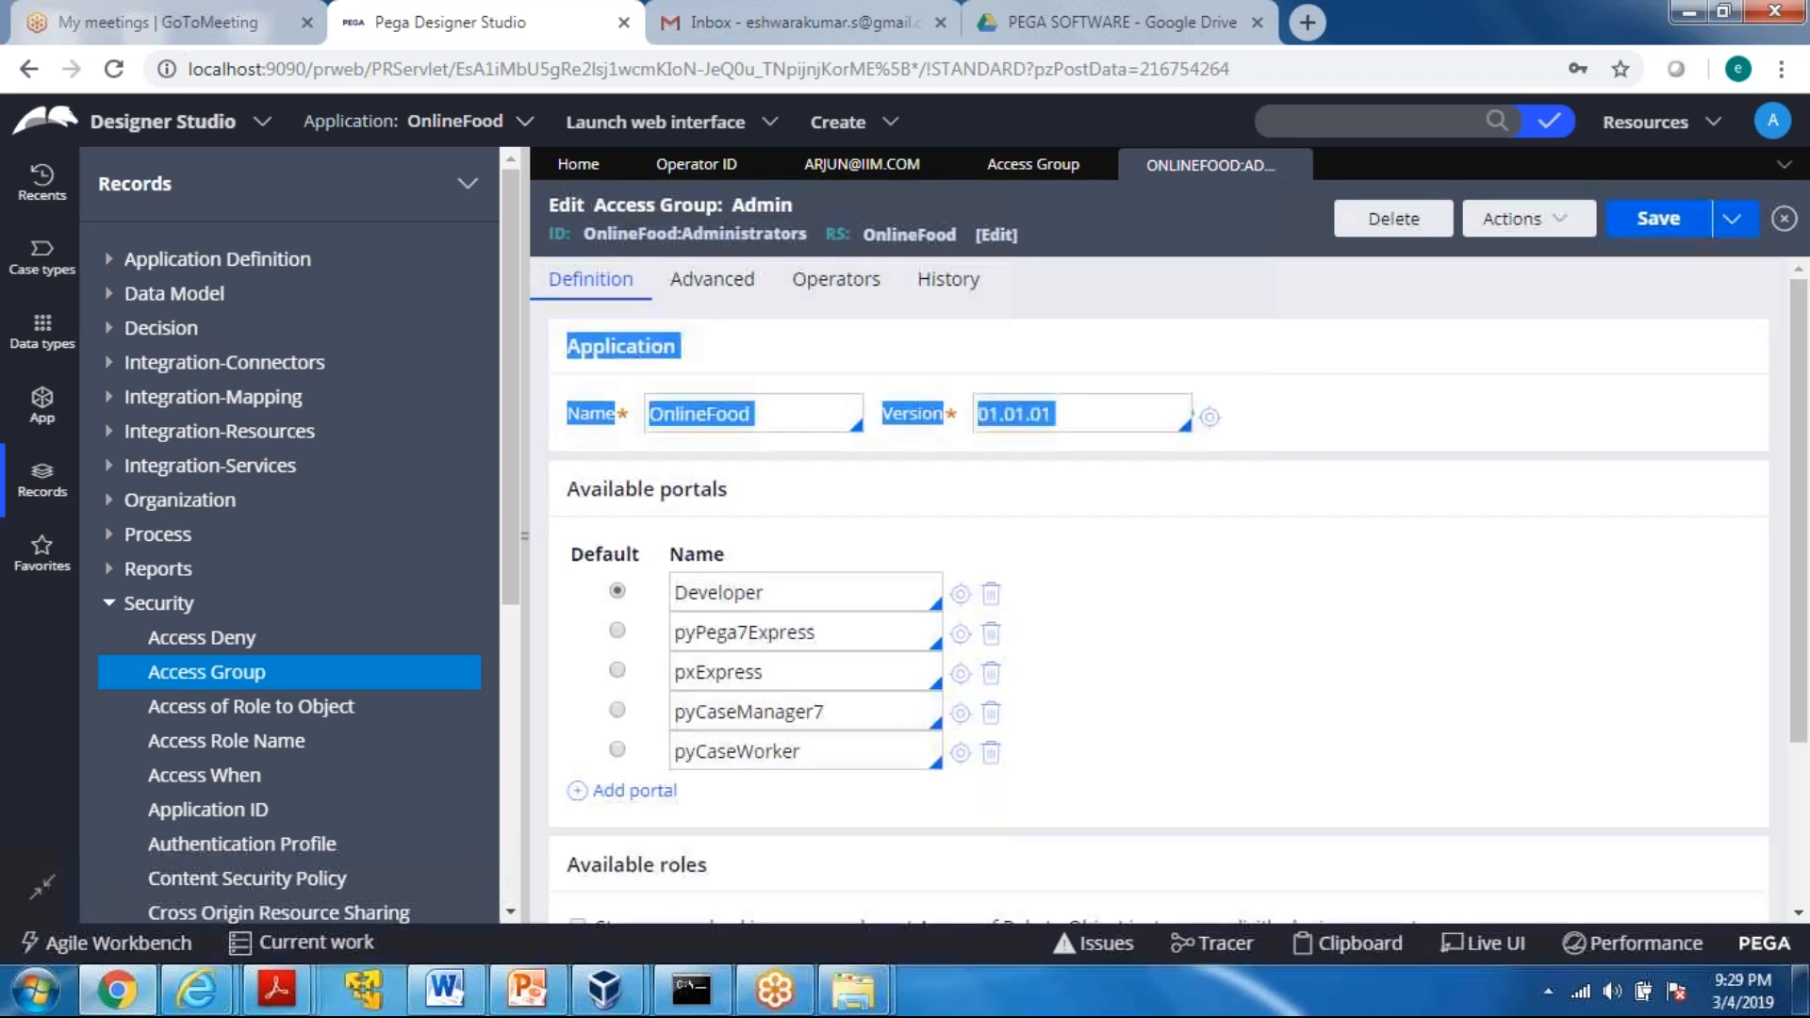
click(1366, 427)
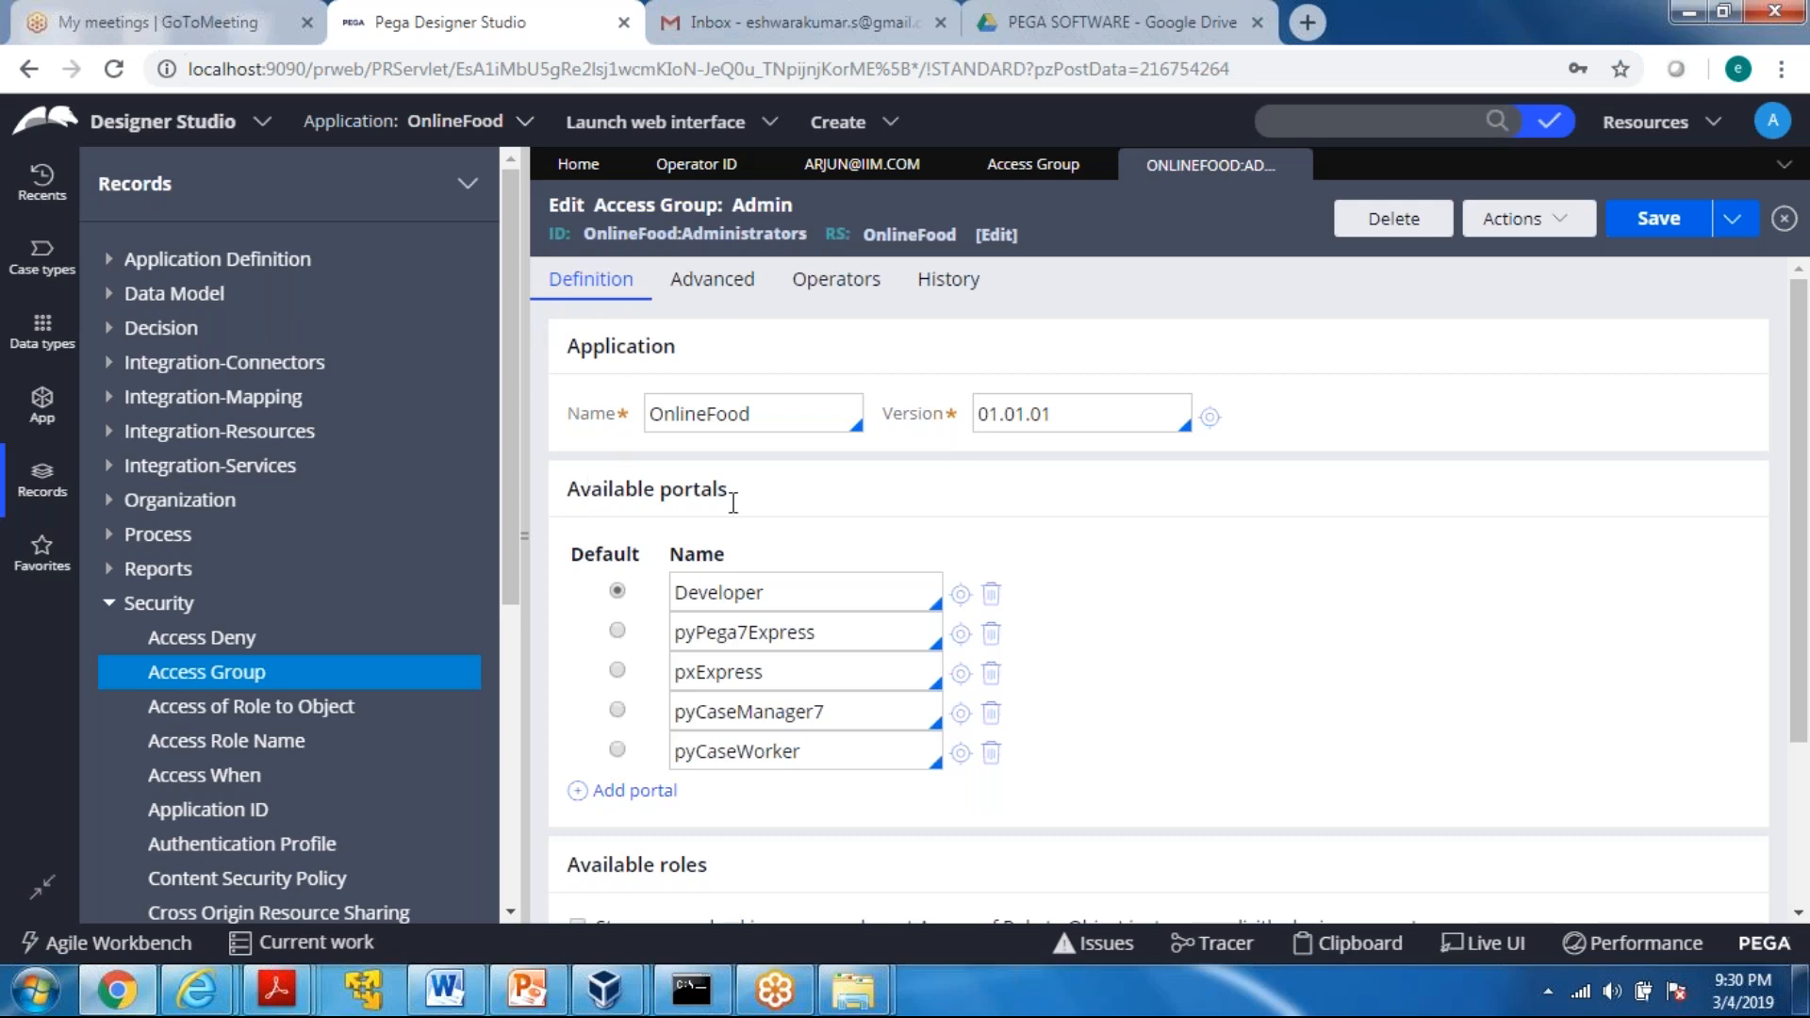
drag(1802, 606, 1799, 773)
triple_click(600, 638)
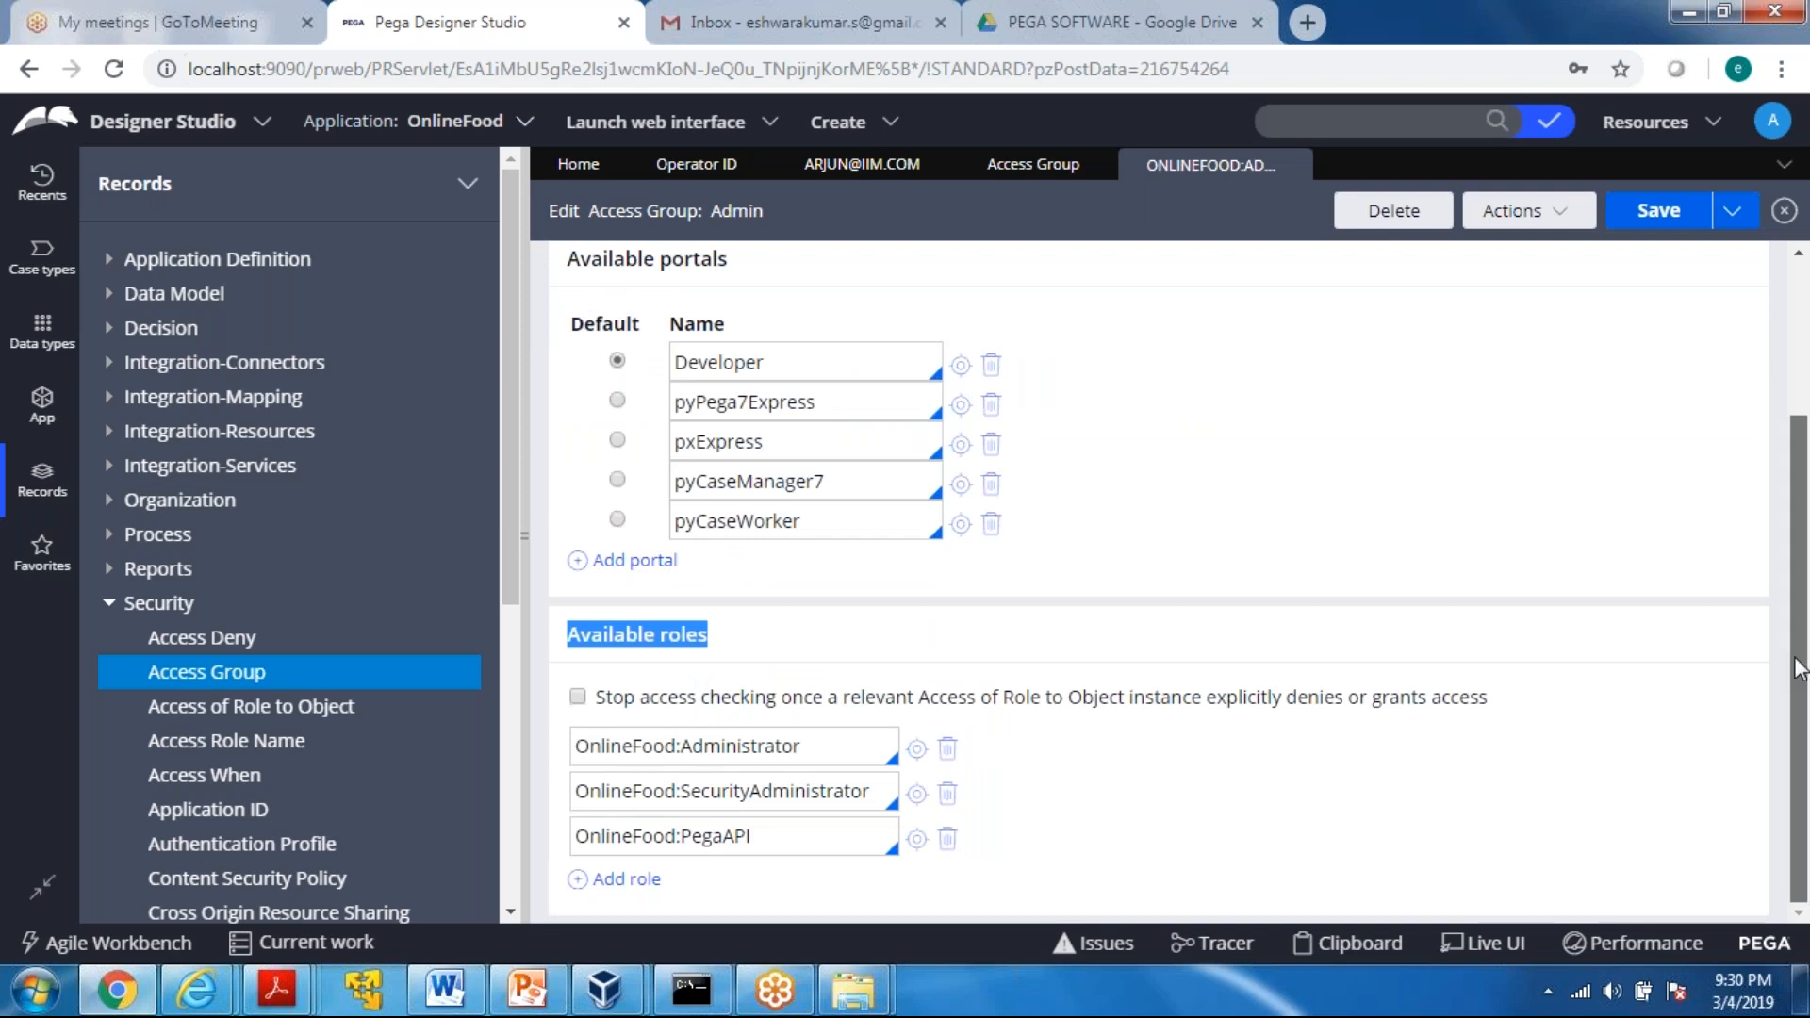
drag(1799, 668, 1803, 500)
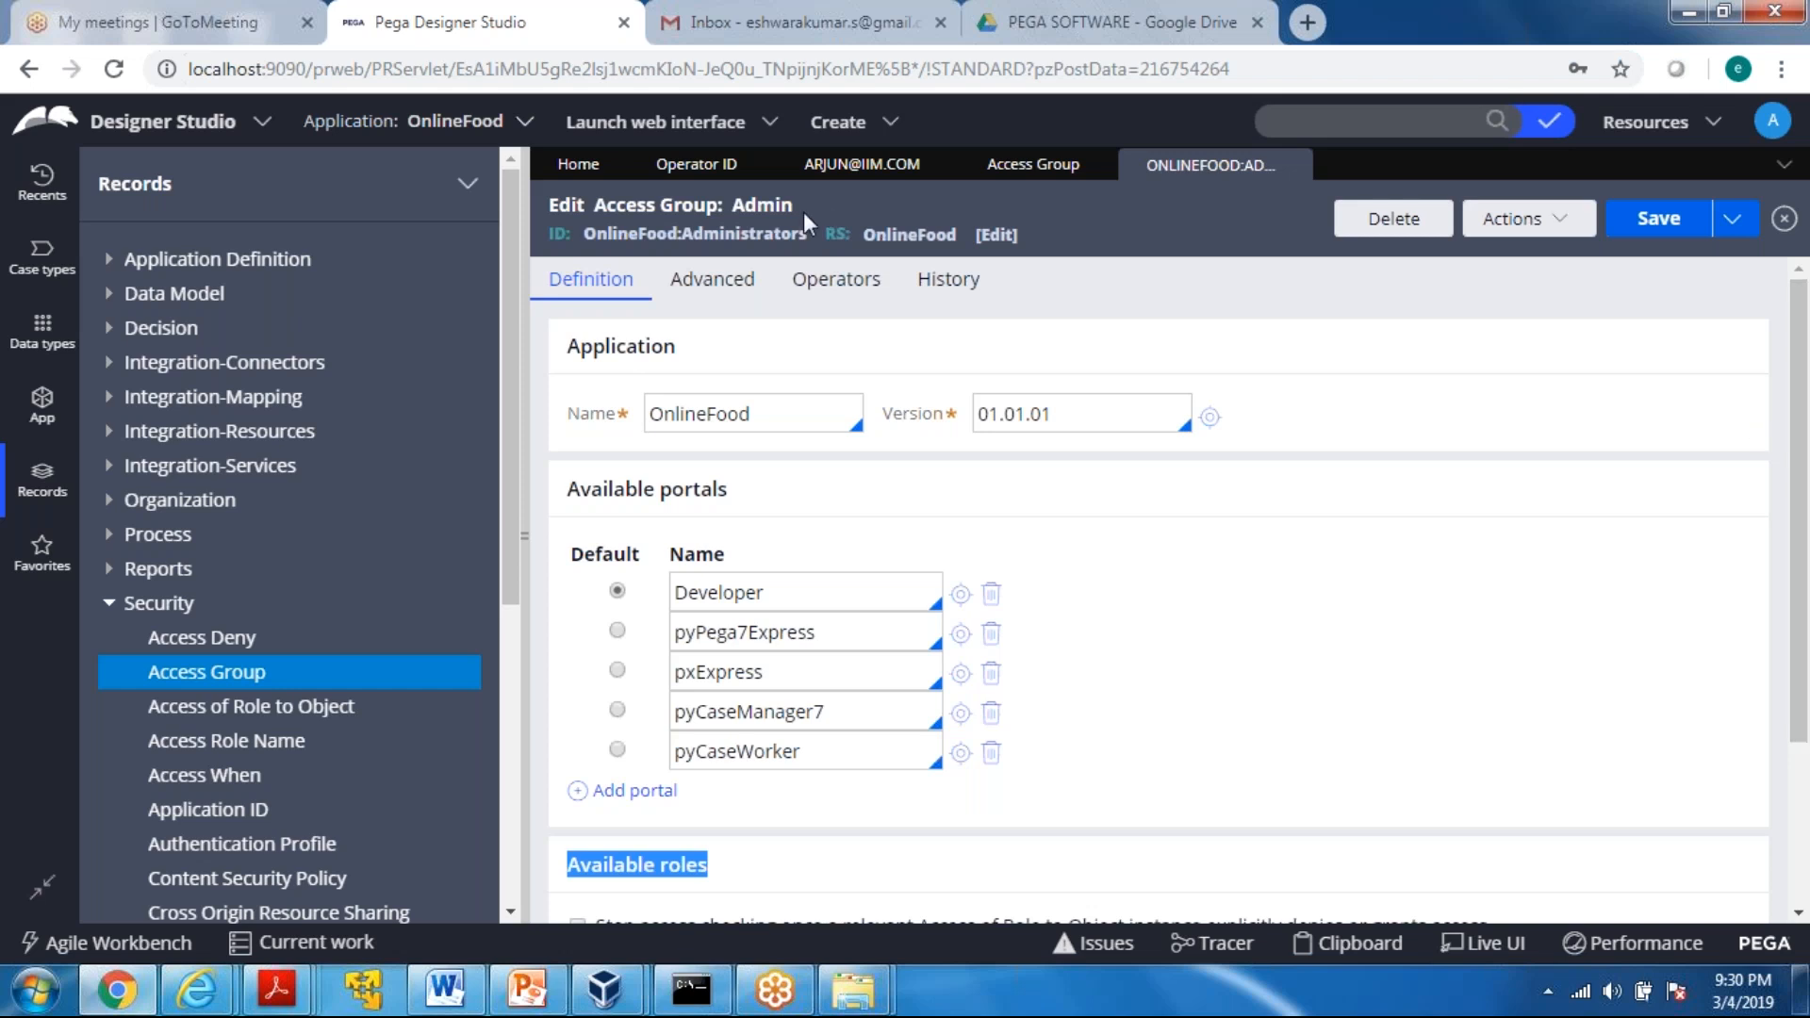
click(778, 597)
drag(757, 596, 673, 596)
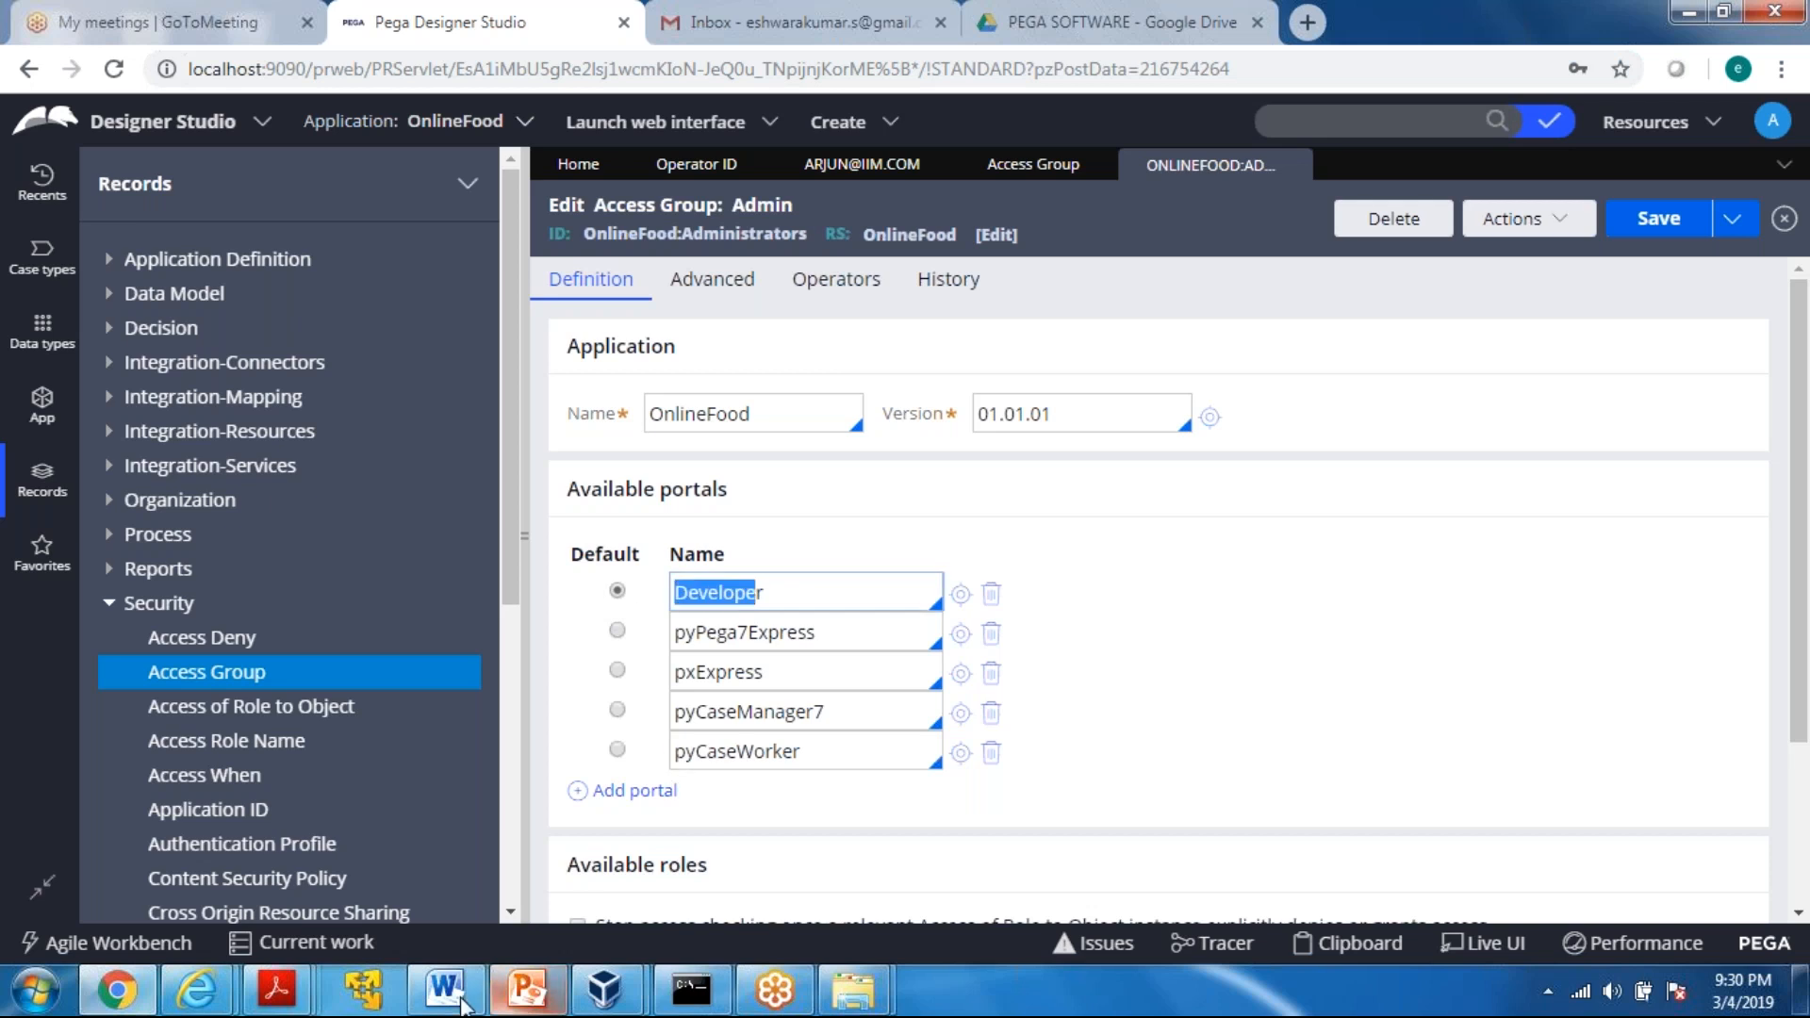
Switch to PowerPoint and check the developer's entry on the "4 portals" slide, returning to Pega when done
click(524, 997)
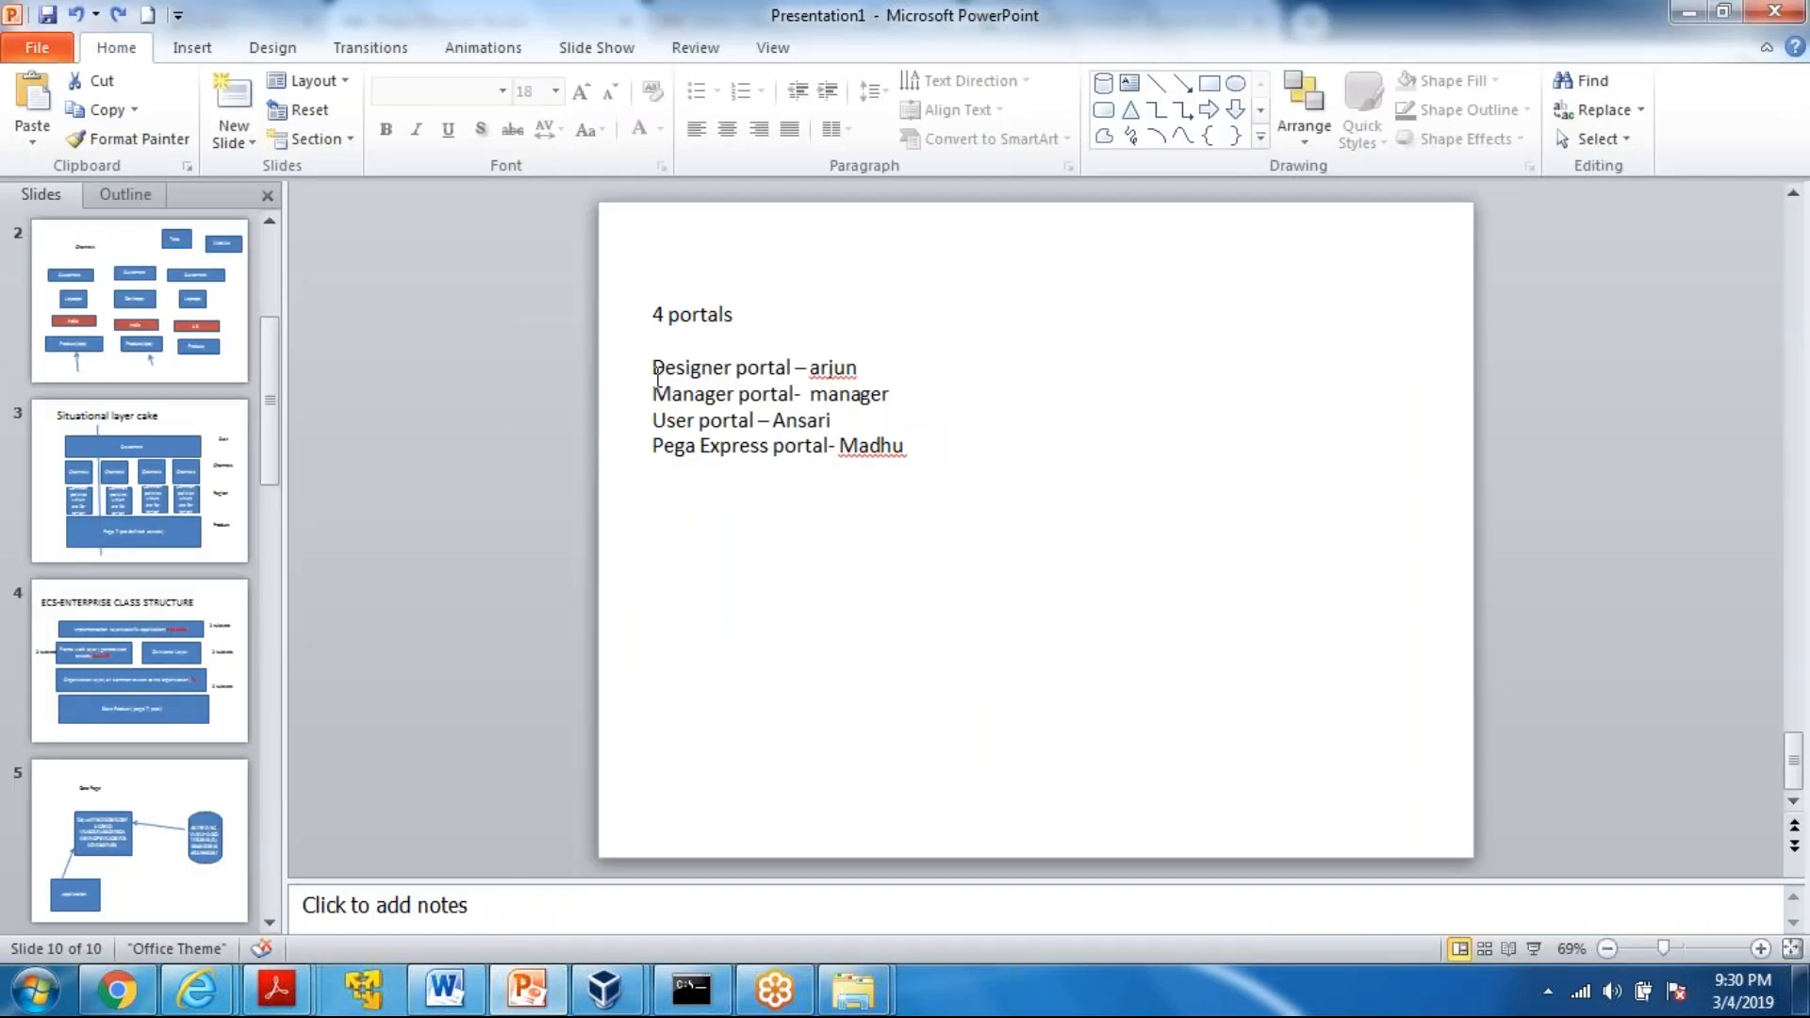
drag(830, 370, 832, 371)
key(ctrl+z)
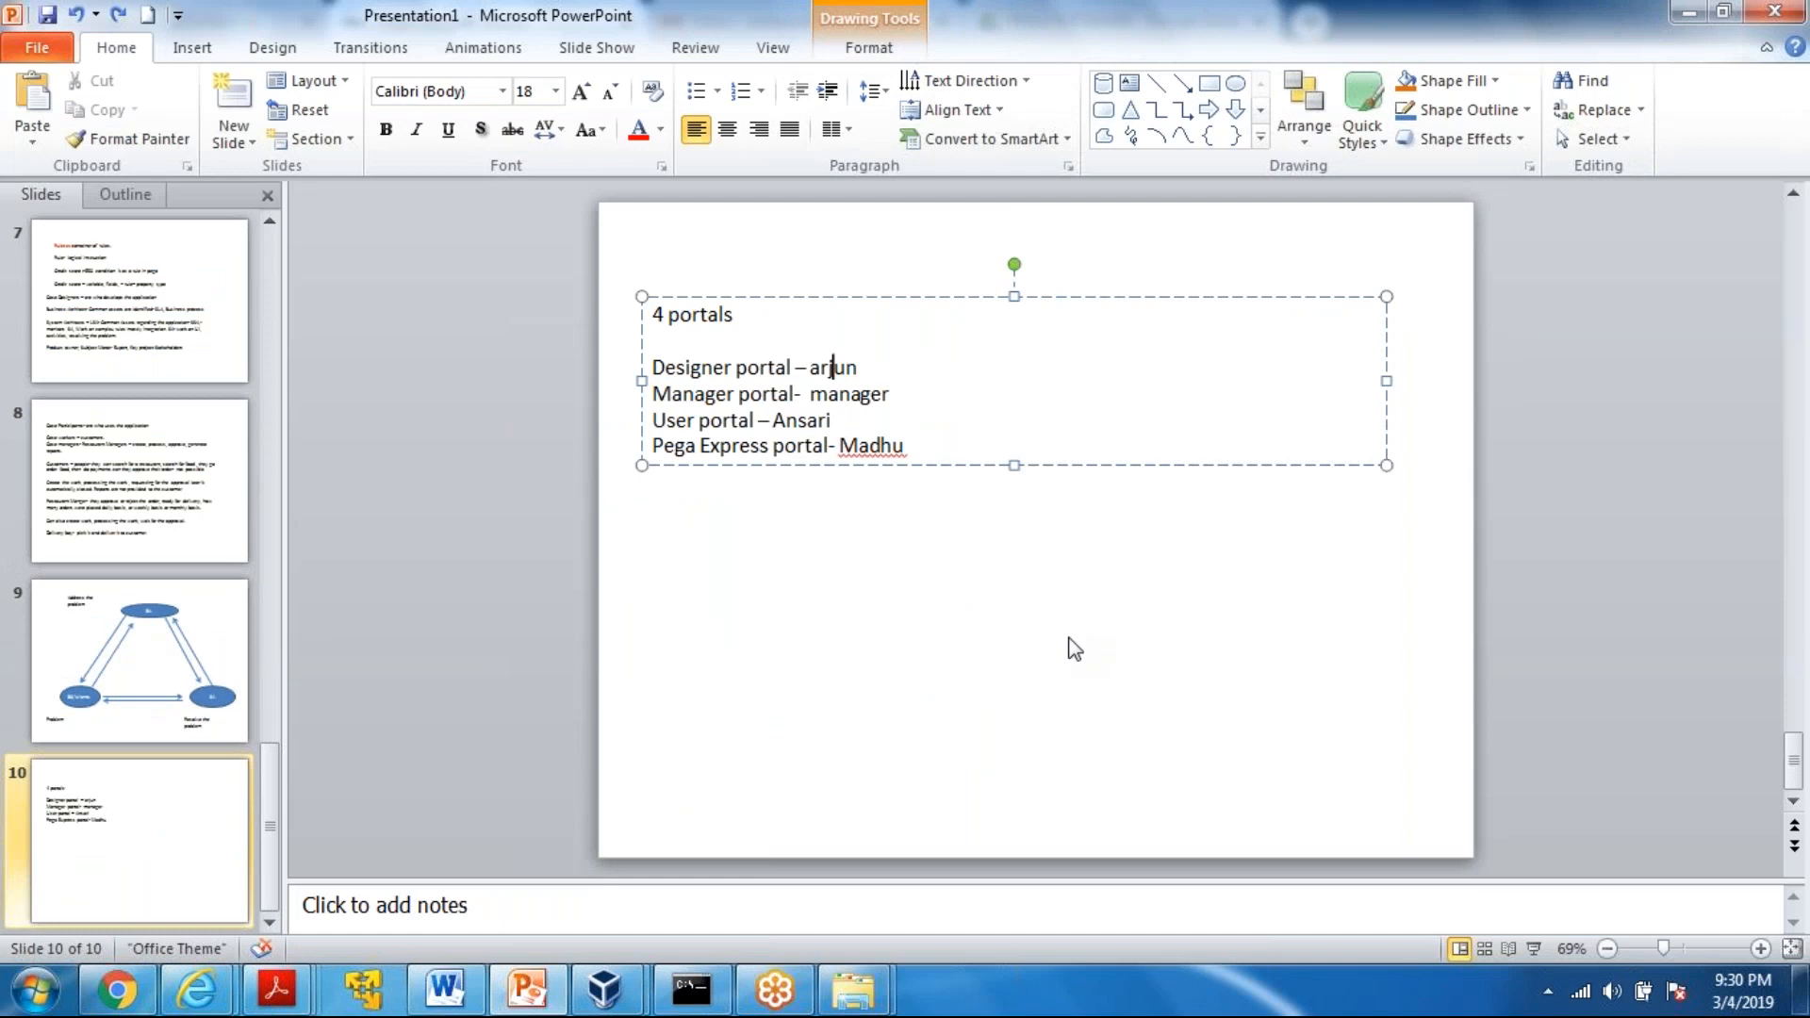
click(1687, 12)
Compare the access group in the developer's operator record with the default portal of OnlineFood:Administrators
click(862, 164)
drag(1282, 519, 1490, 520)
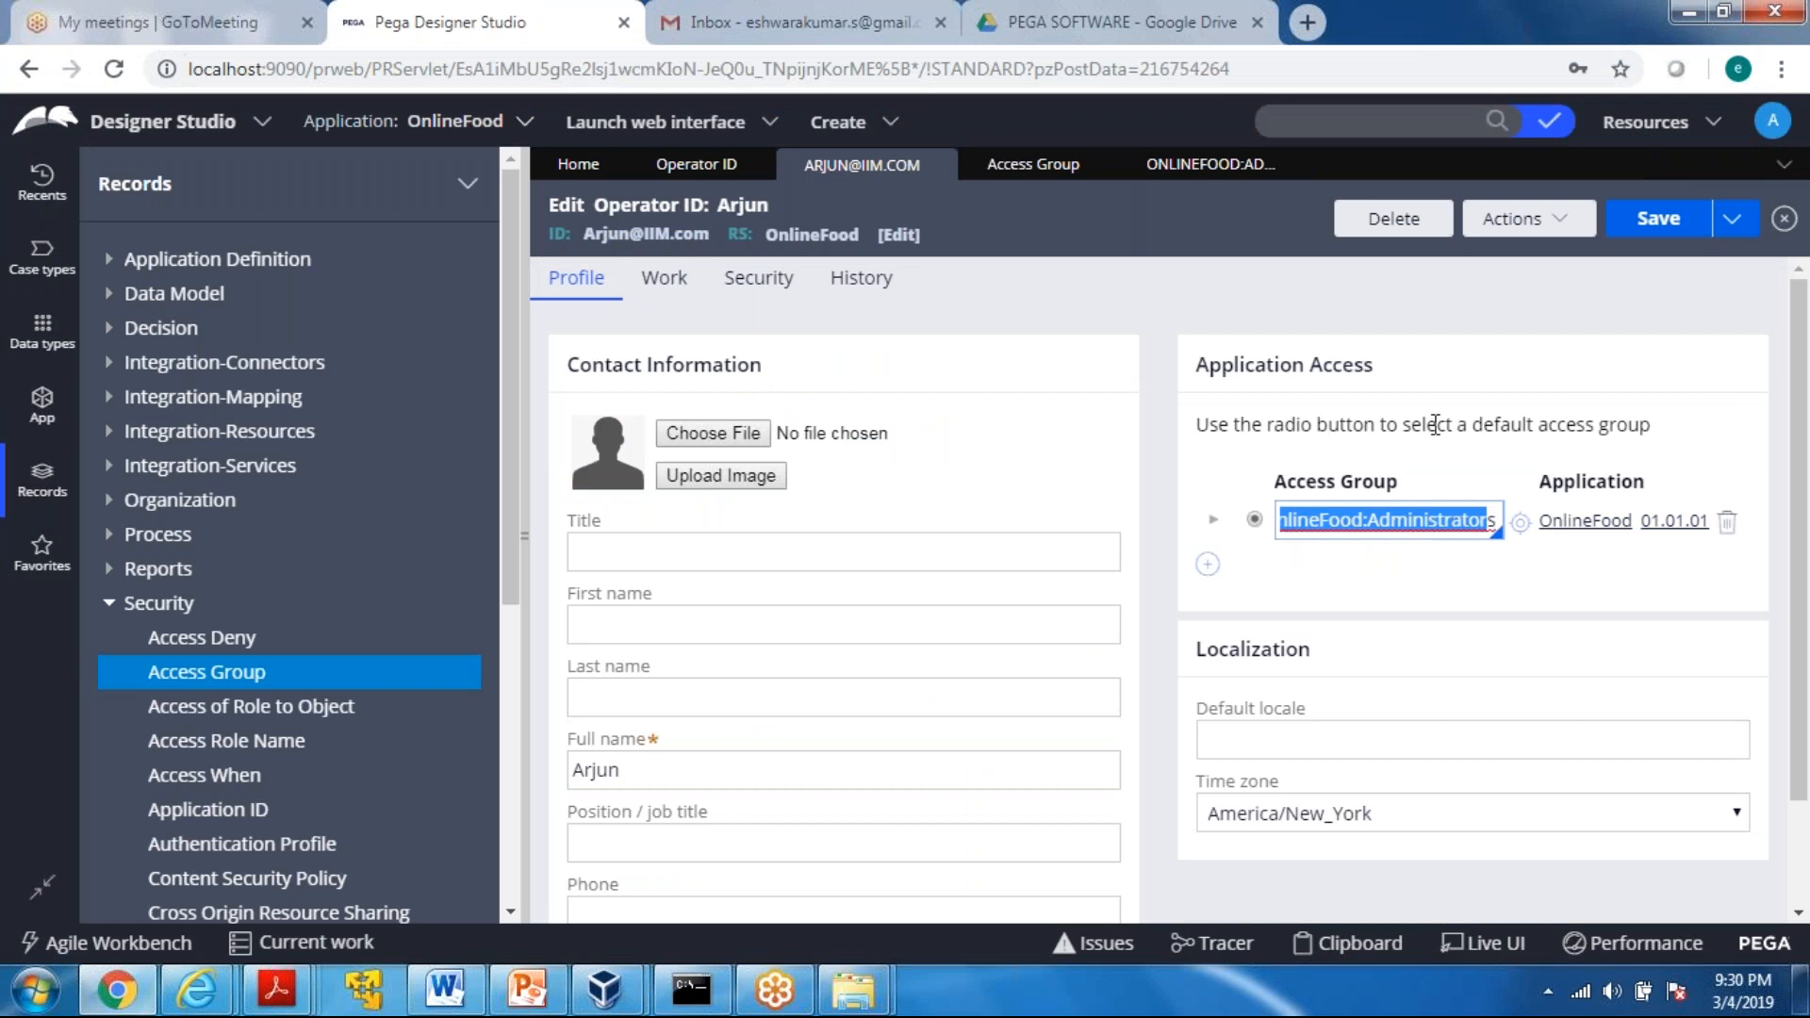
click(1209, 166)
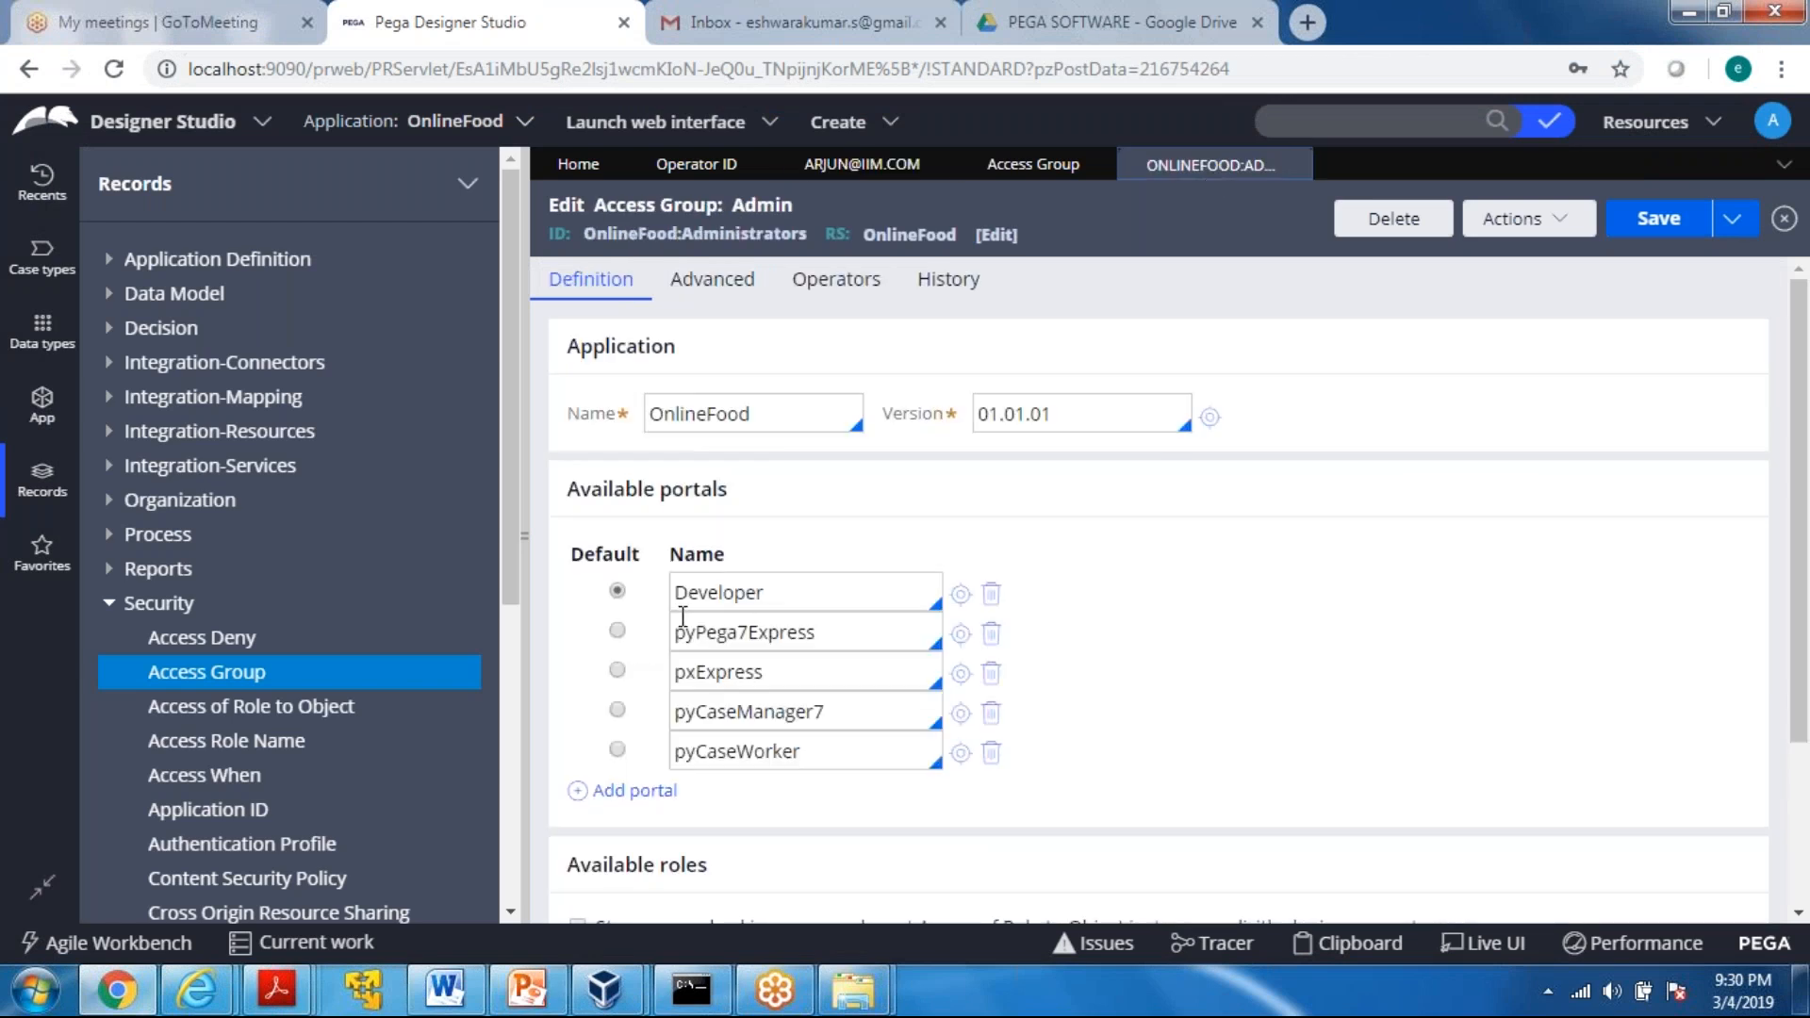
double_click(796, 586)
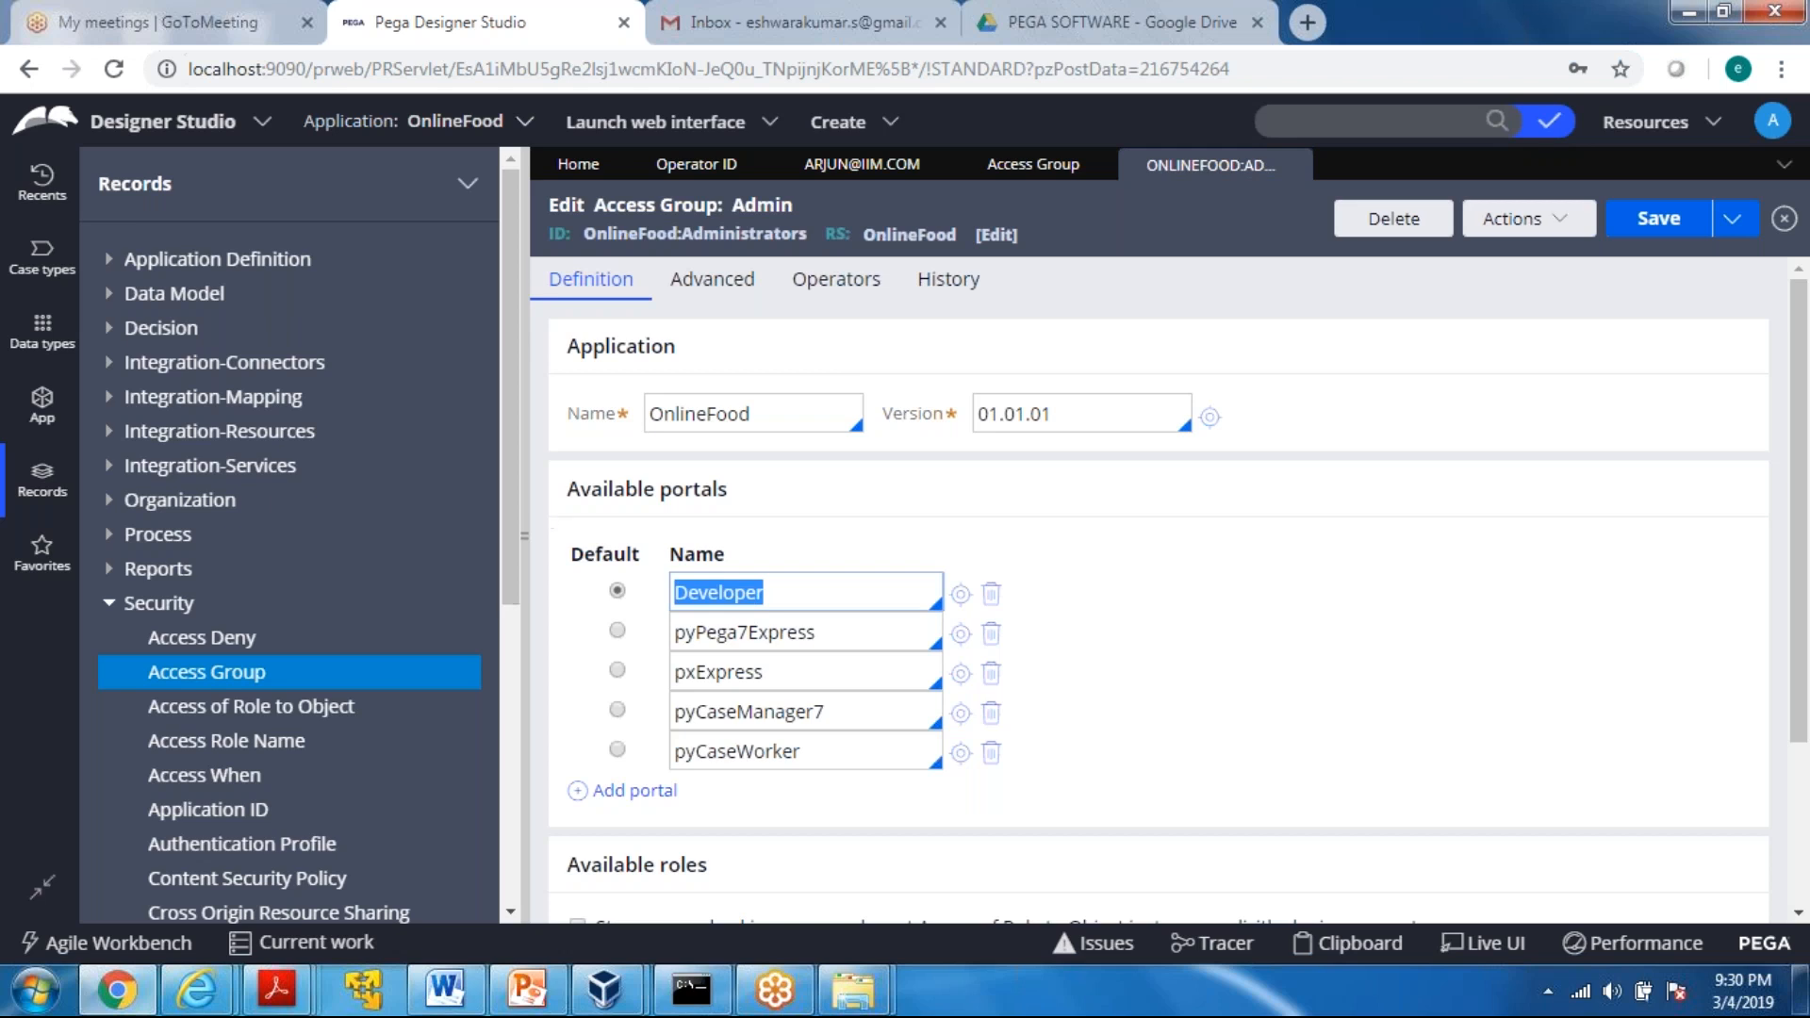
Open the OnlineFood:Users access group from the access group instances and show the recent records
click(1025, 168)
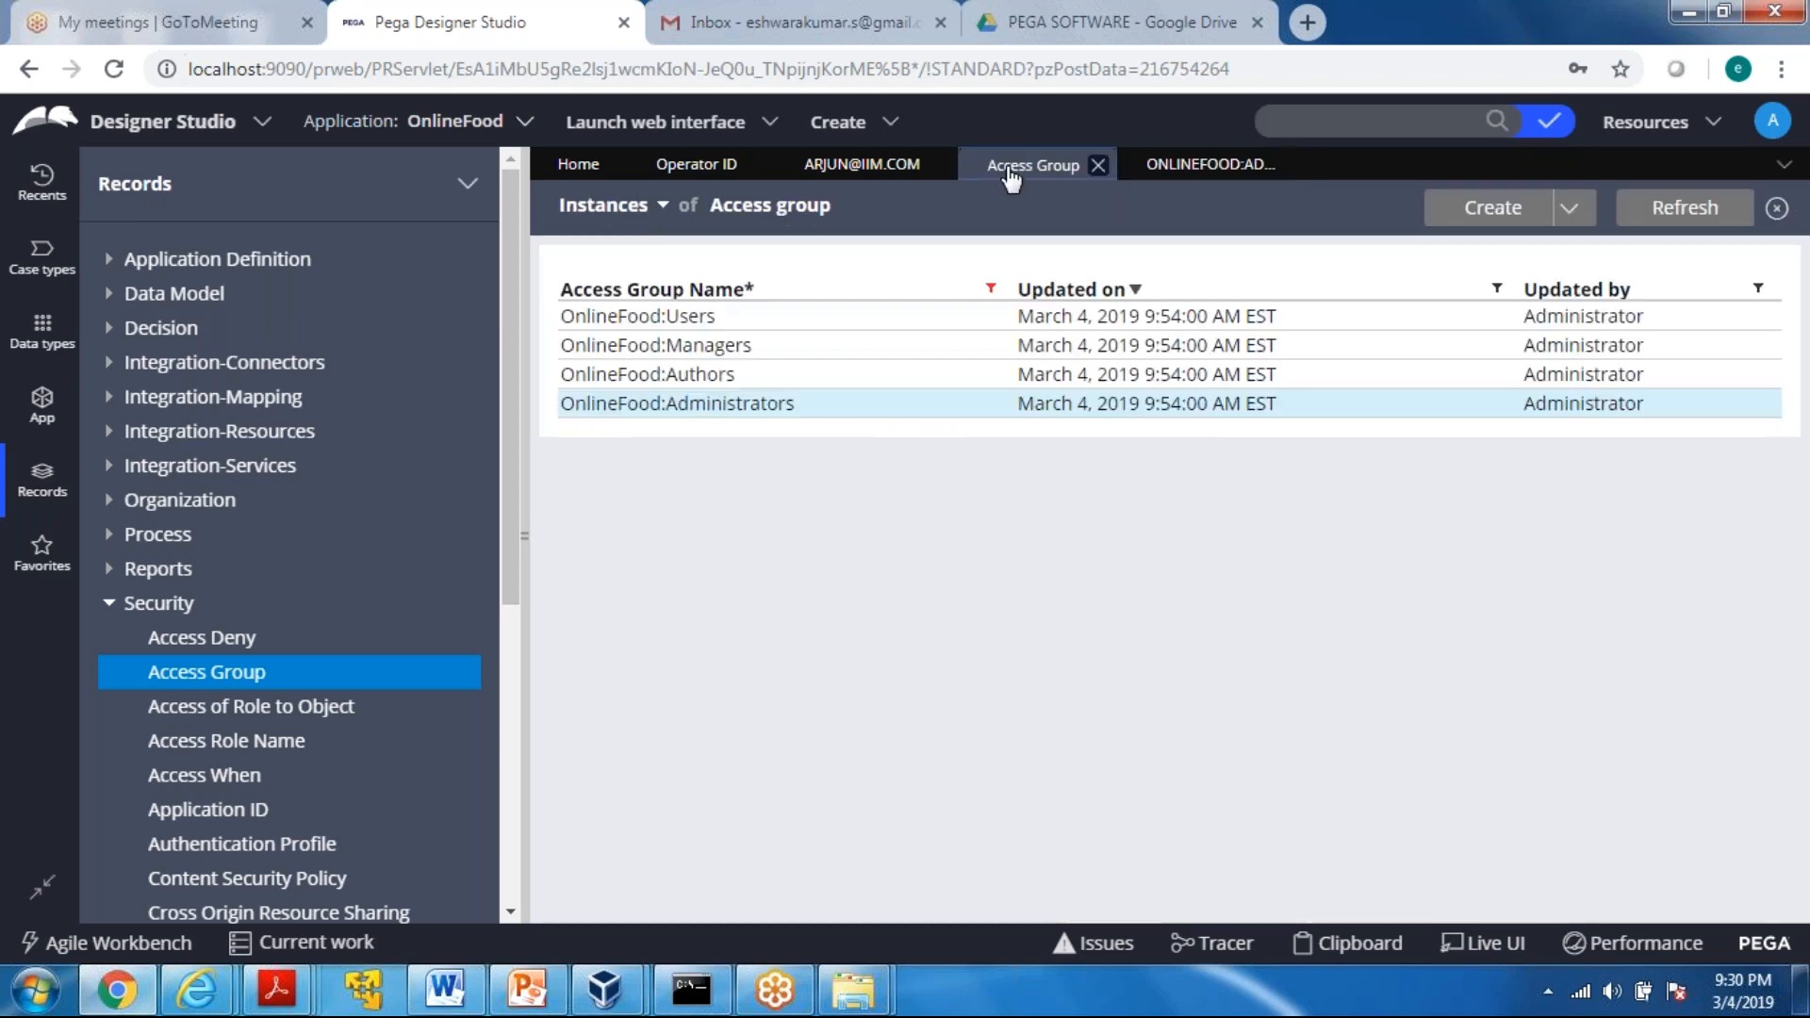
click(641, 317)
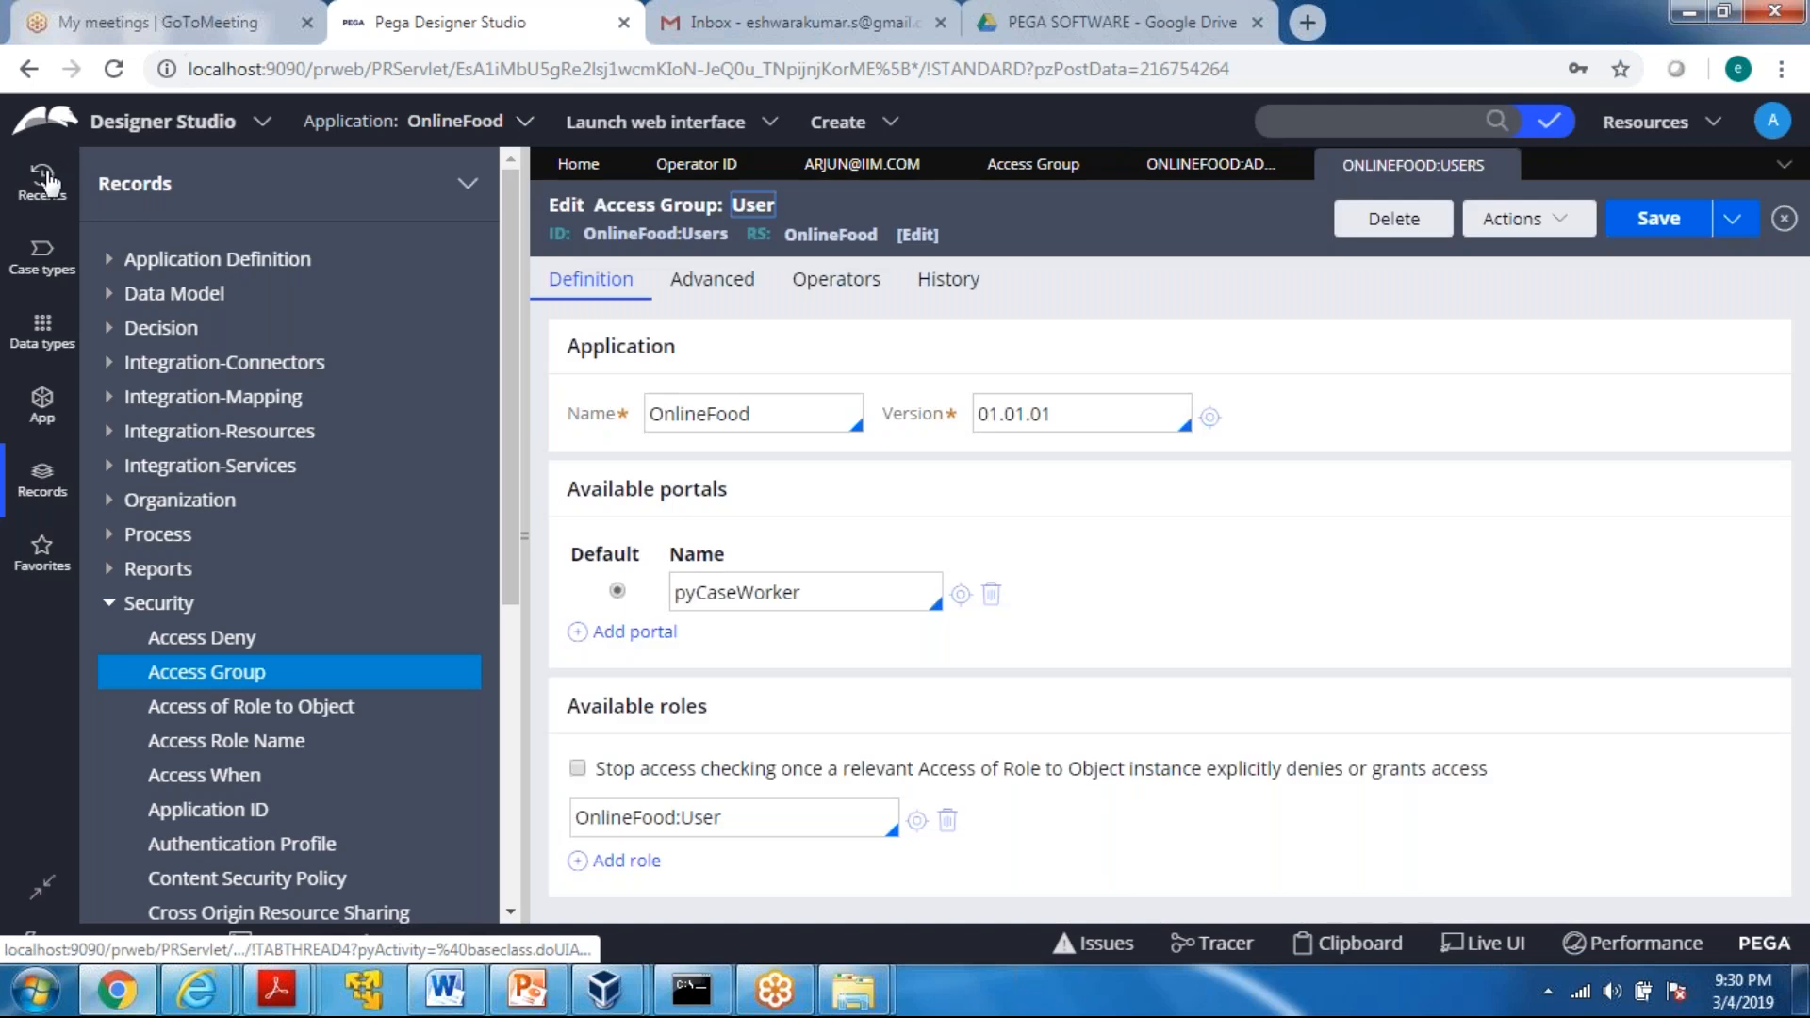
click(44, 179)
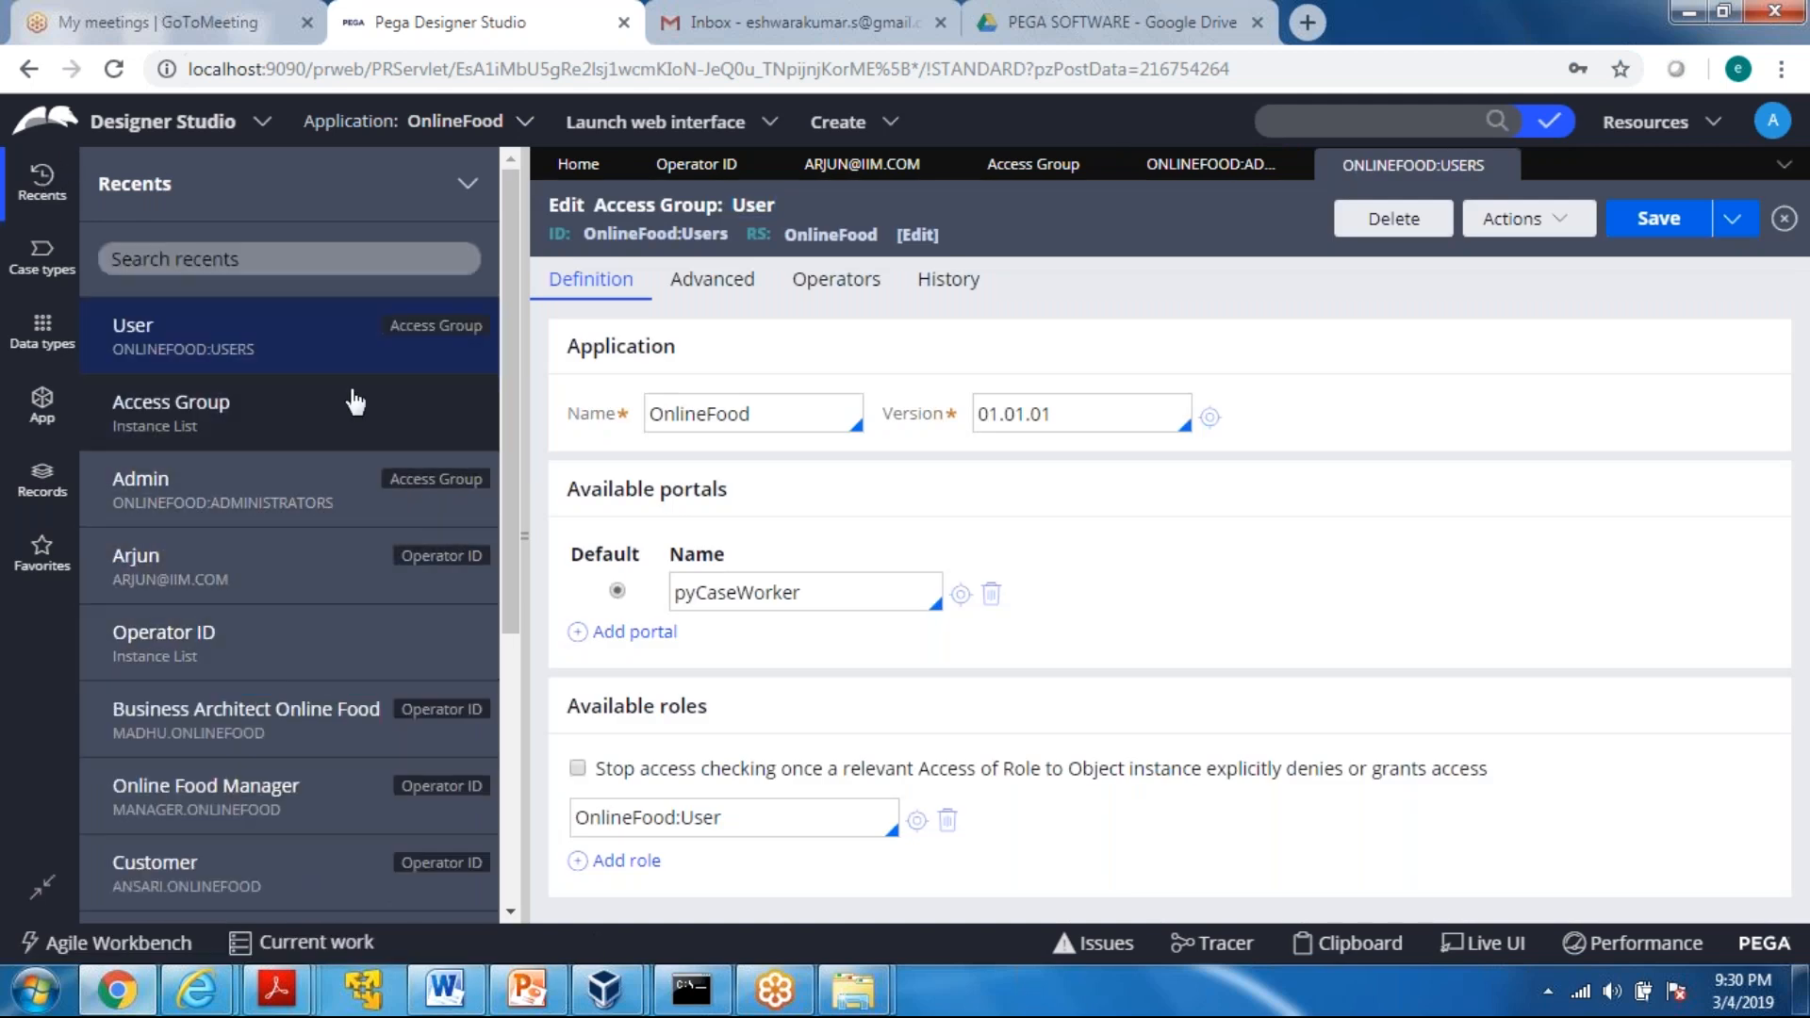
Open the customer's operator record, replace its default access group with OnlineFood:Users and save the record
click(670, 163)
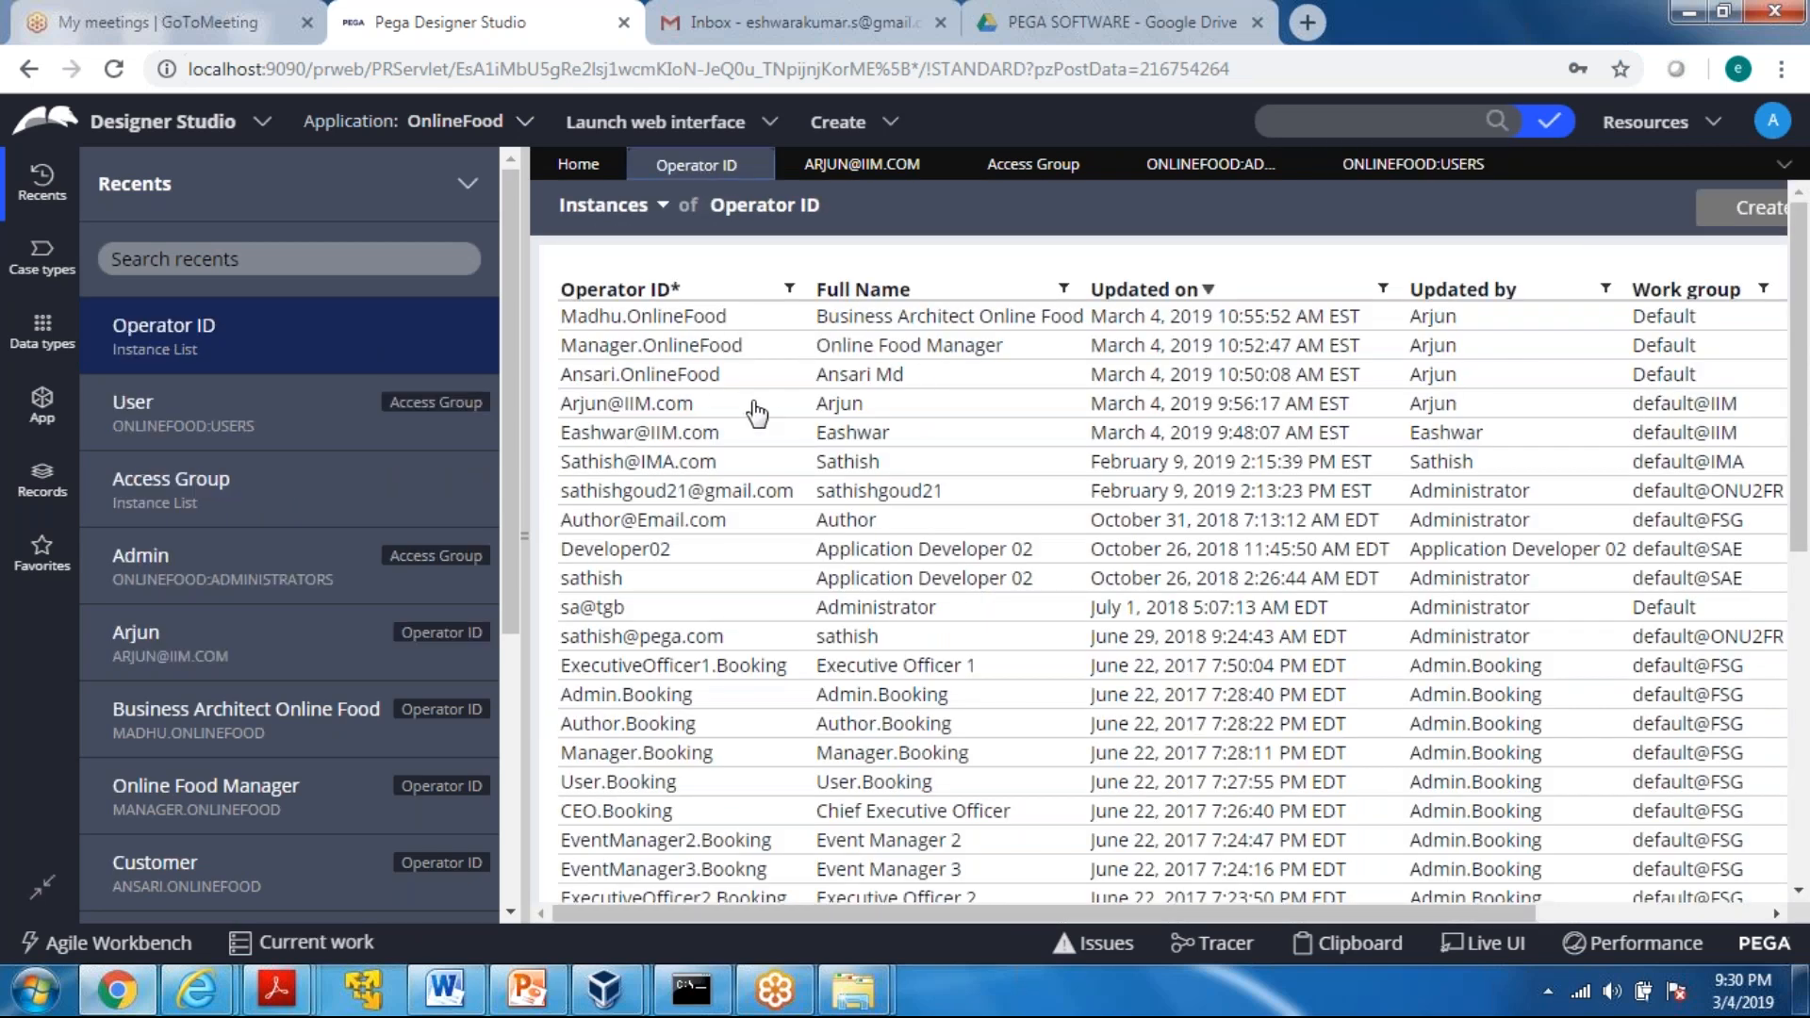
click(590, 377)
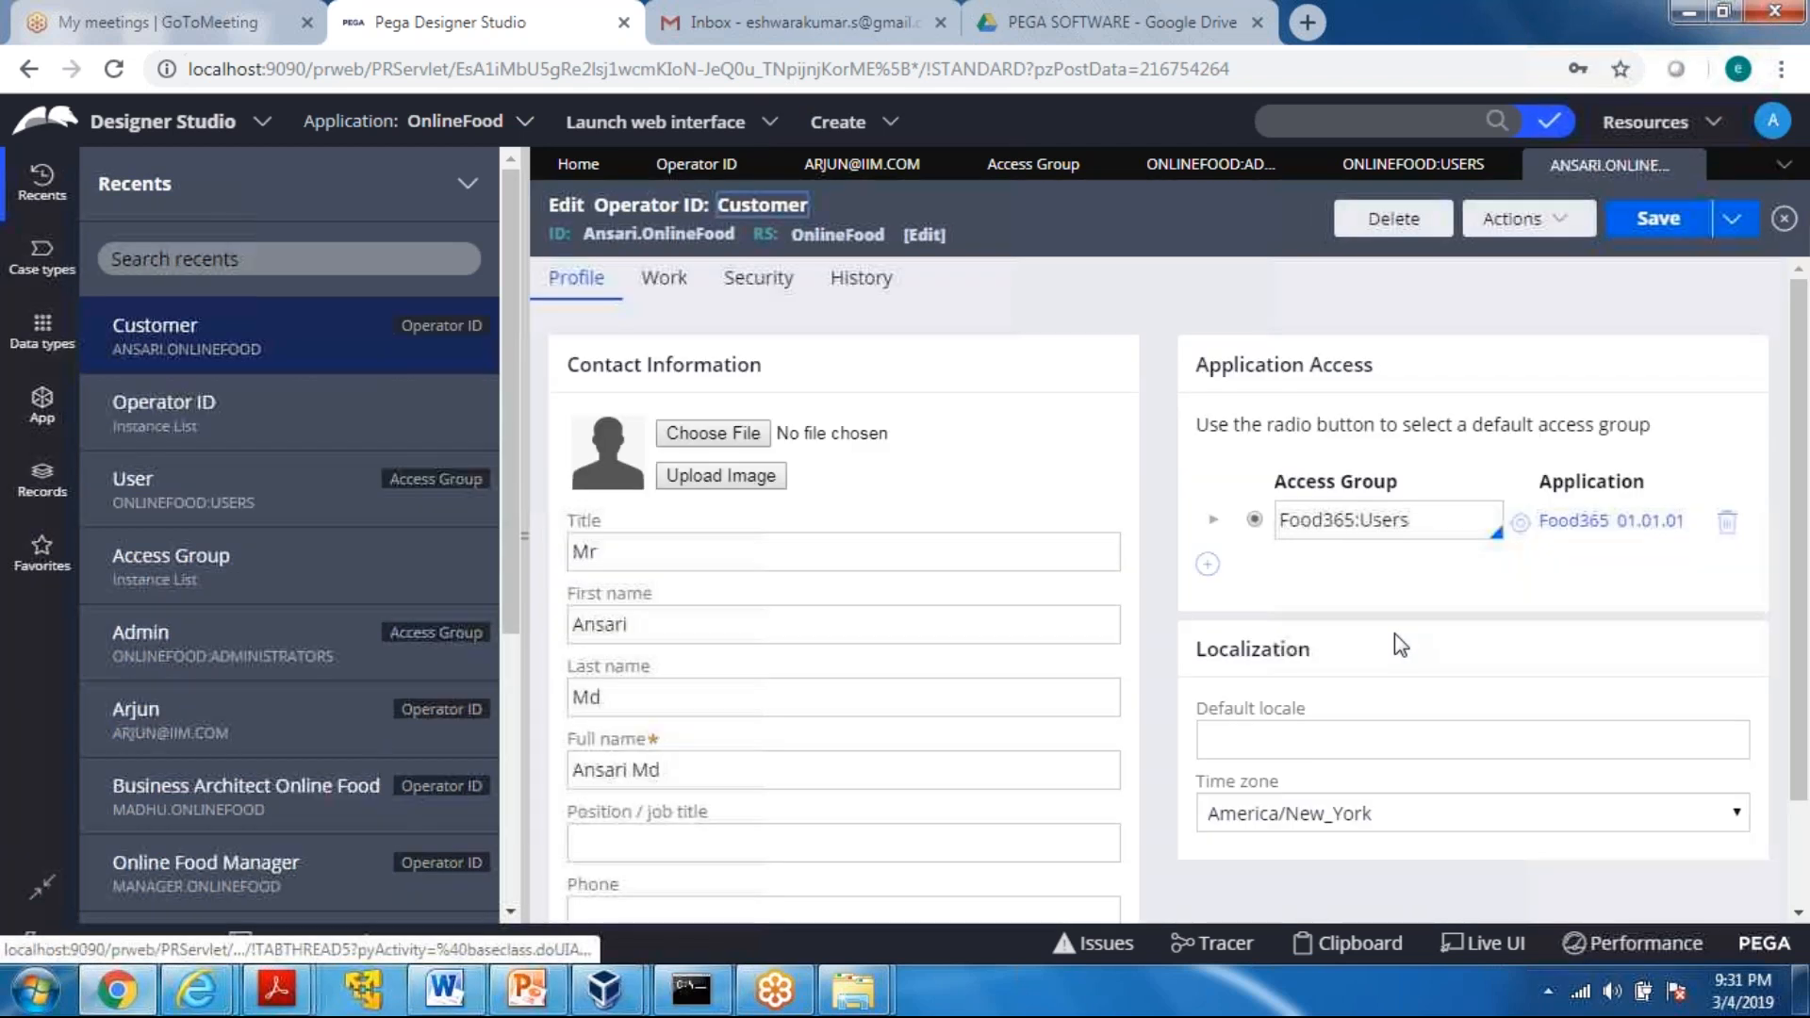
drag(1419, 521, 1280, 522)
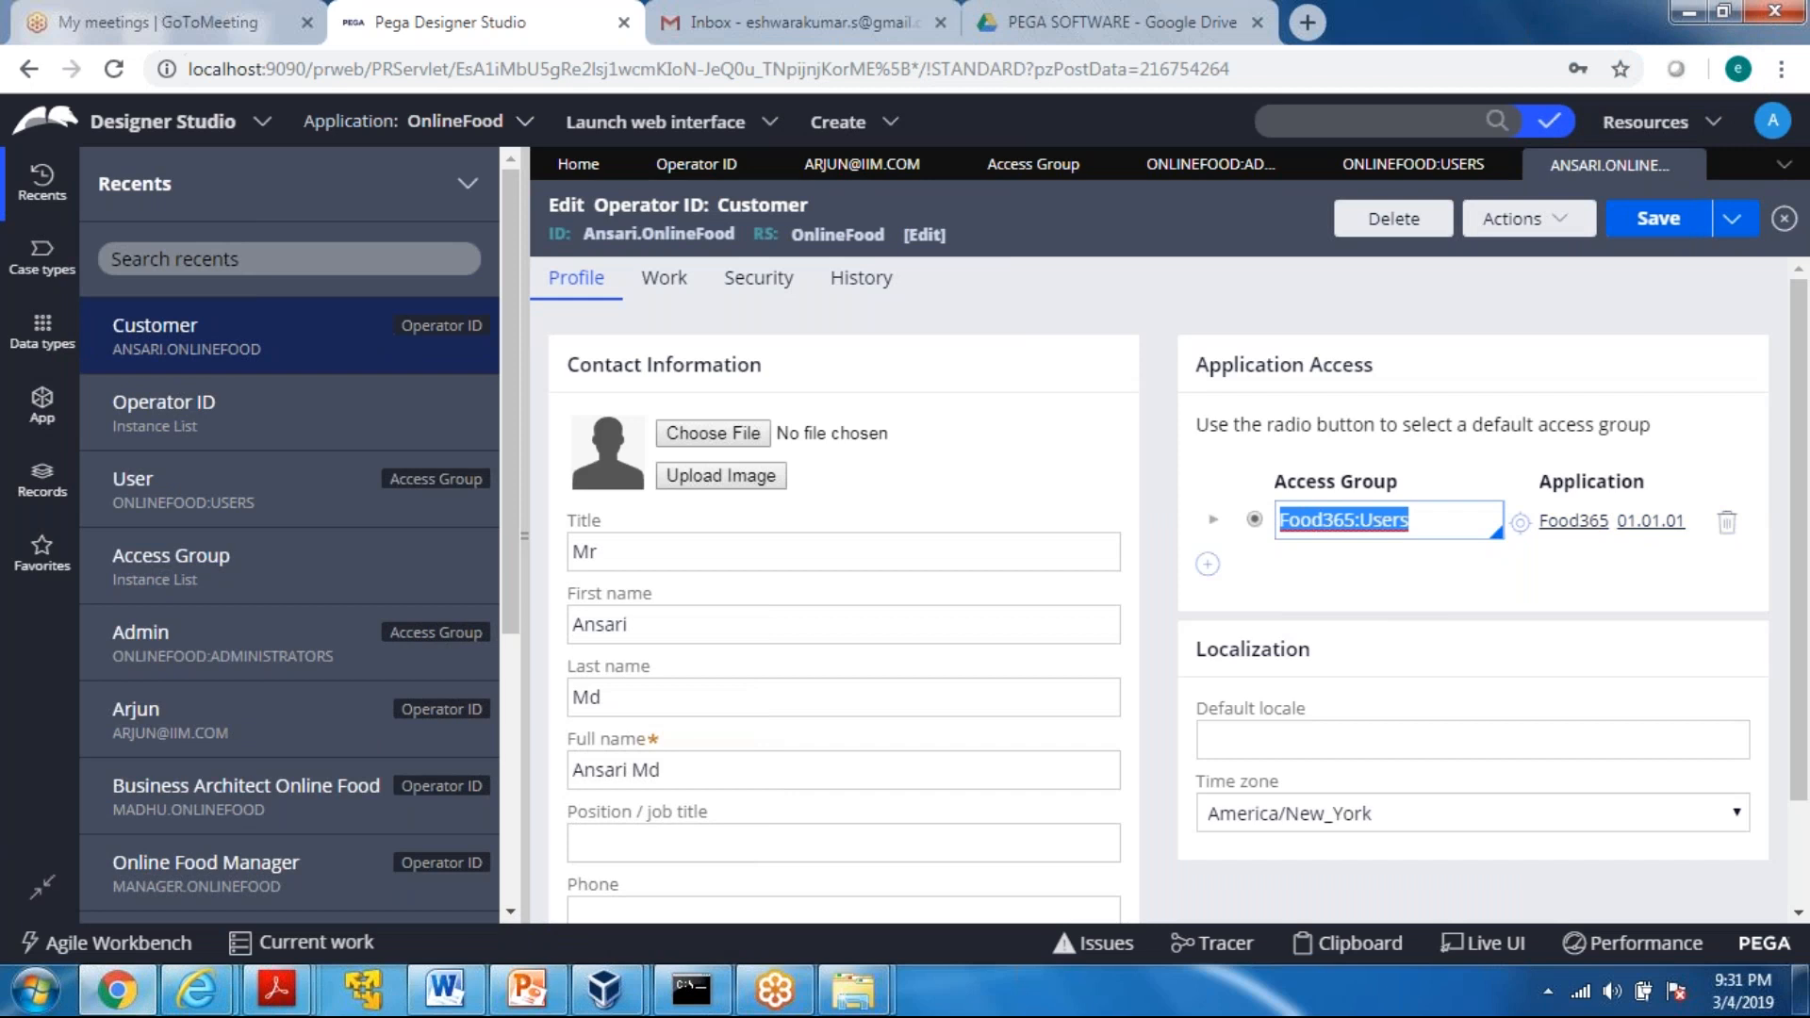
click(1405, 524)
key(BackSpace)
key(BackSpace)
key(BackSpace)
key(BackSpace)
key(BackSpace)
key(BackSpace)
key(BackSpace)
key(BackSpace)
key(BackSpace)
key(BackSpace)
key(BackSpace)
key(BackSpace)
key(BackSpace)
key(Down)
key(Down)
key(Down)
key(Down)
key(Down)
key(Down)
key(Down)
key(Down)
key(Down)
key(Down)
key(Down)
key(Down)
key(Down)
key(Down)
key(Down)
key(Down)
key(Down)
key(Down)
key(Down)
key(Down)
key(Down)
key(Down)
key(Down)
key(Down)
key(Down)
key(Down)
key(Down)
key(Down)
key(Down)
key(Down)
key(Down)
key(Down)
key(Down)
key(Down)
key(Down)
key(Down)
key(Down)
key(Down)
key(Down)
key(Down)
key(Down)
key(Down)
key(Down)
key(Down)
key(Up)
key(Up)
key(Up)
key(Up)
key(Up)
key(Up)
key(Up)
key(Up)
key(Up)
key(Up)
key(Up)
key(Up)
key(Up)
key(Up)
key(Up)
key(Up)
key(Up)
key(Down)
key(Down)
key(Down)
key(Down)
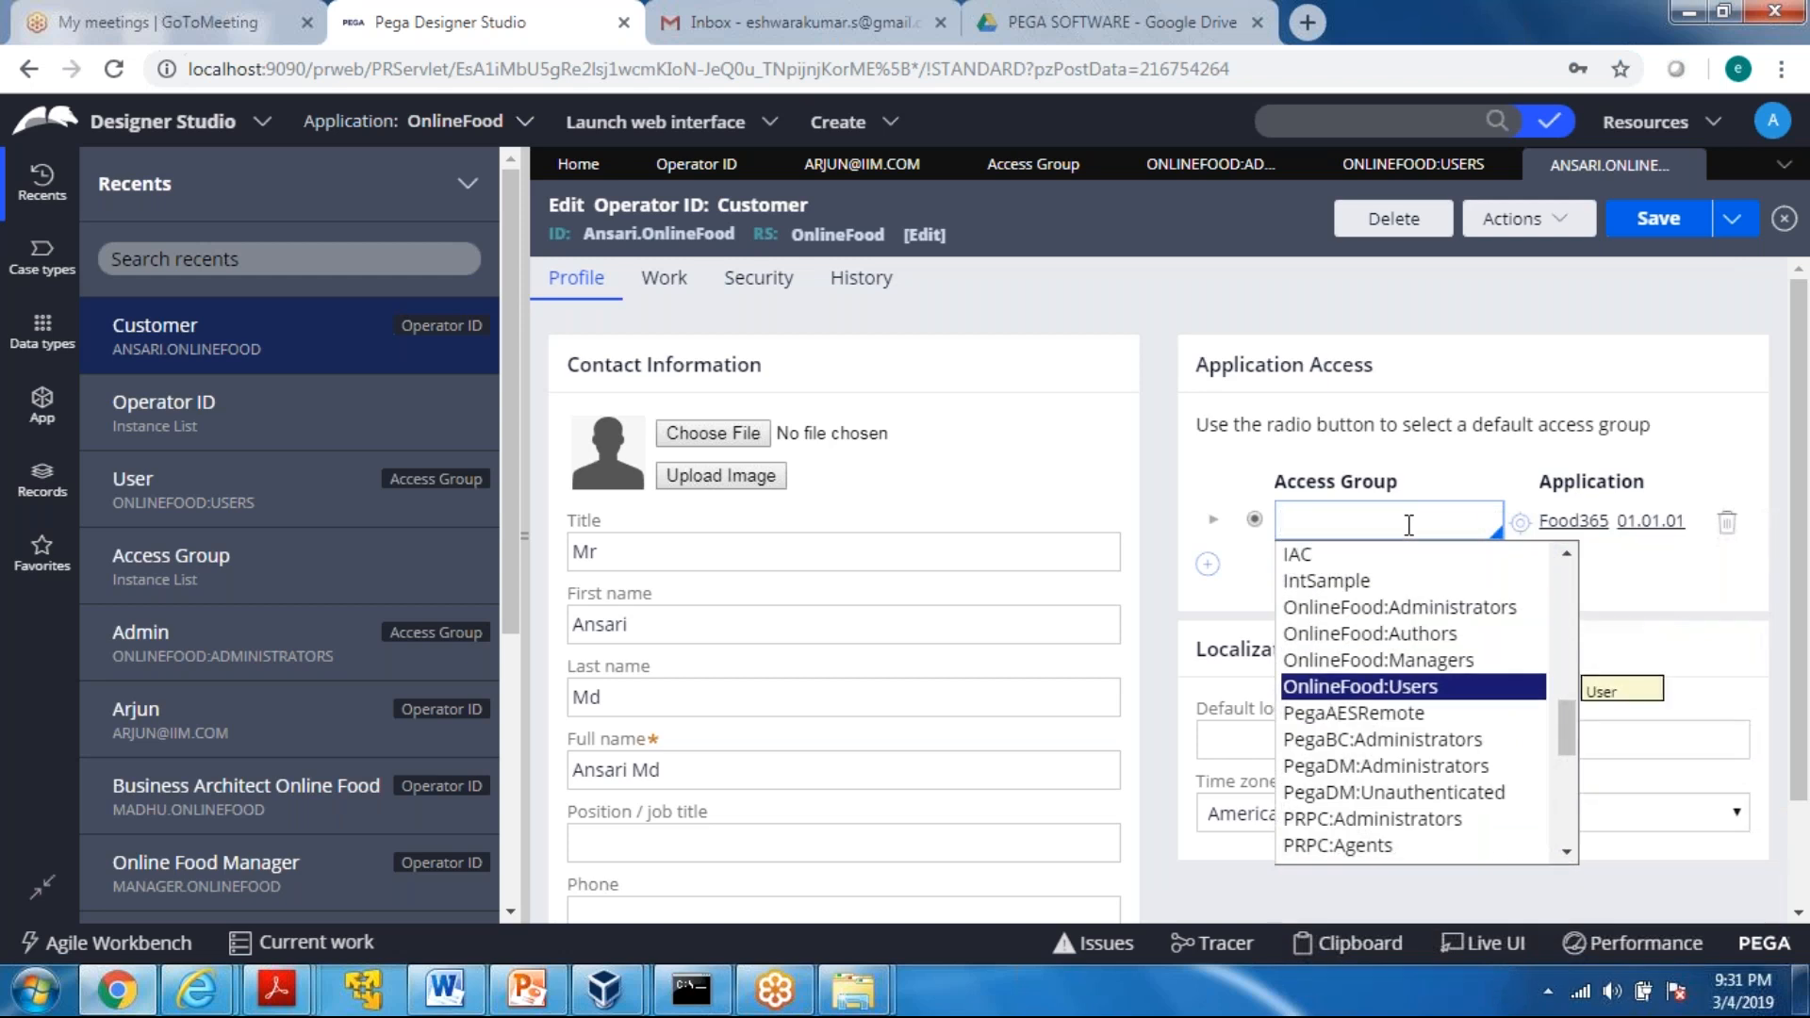
key(Return)
click(1664, 215)
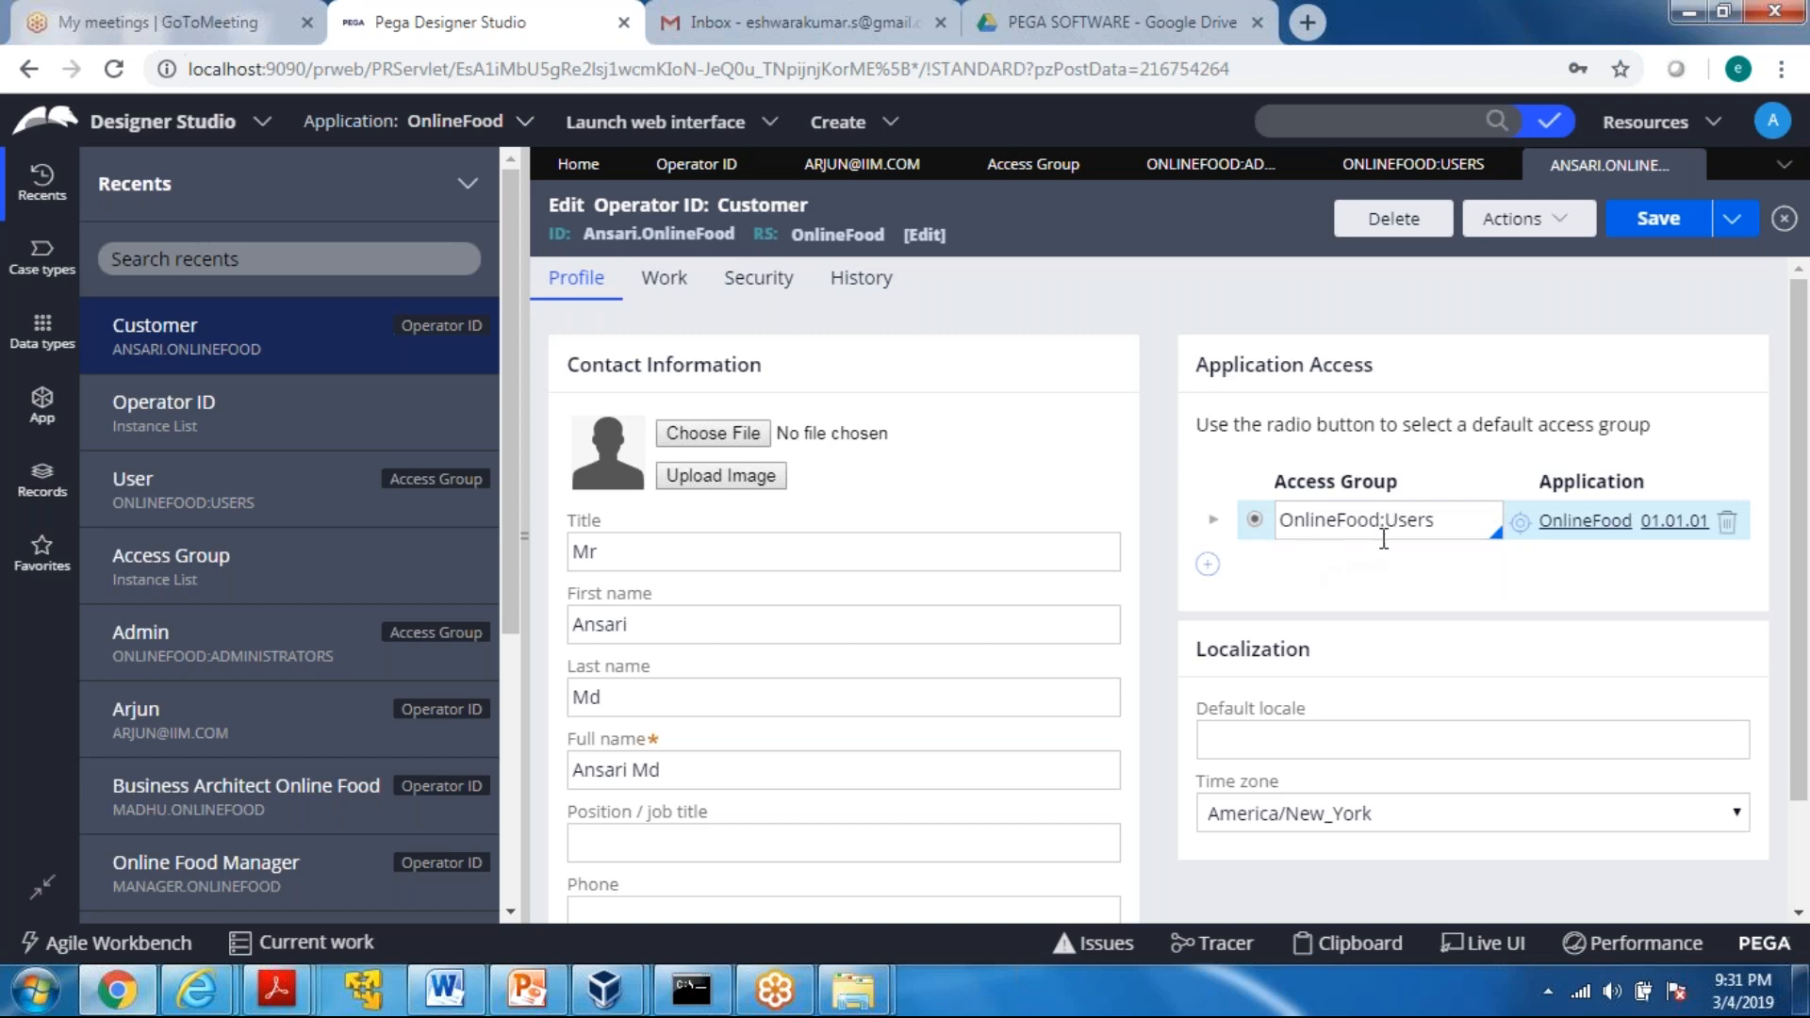
Review the application name and default portal of the OnlineFood:Users access group, and close the customer's operator record
click(1415, 164)
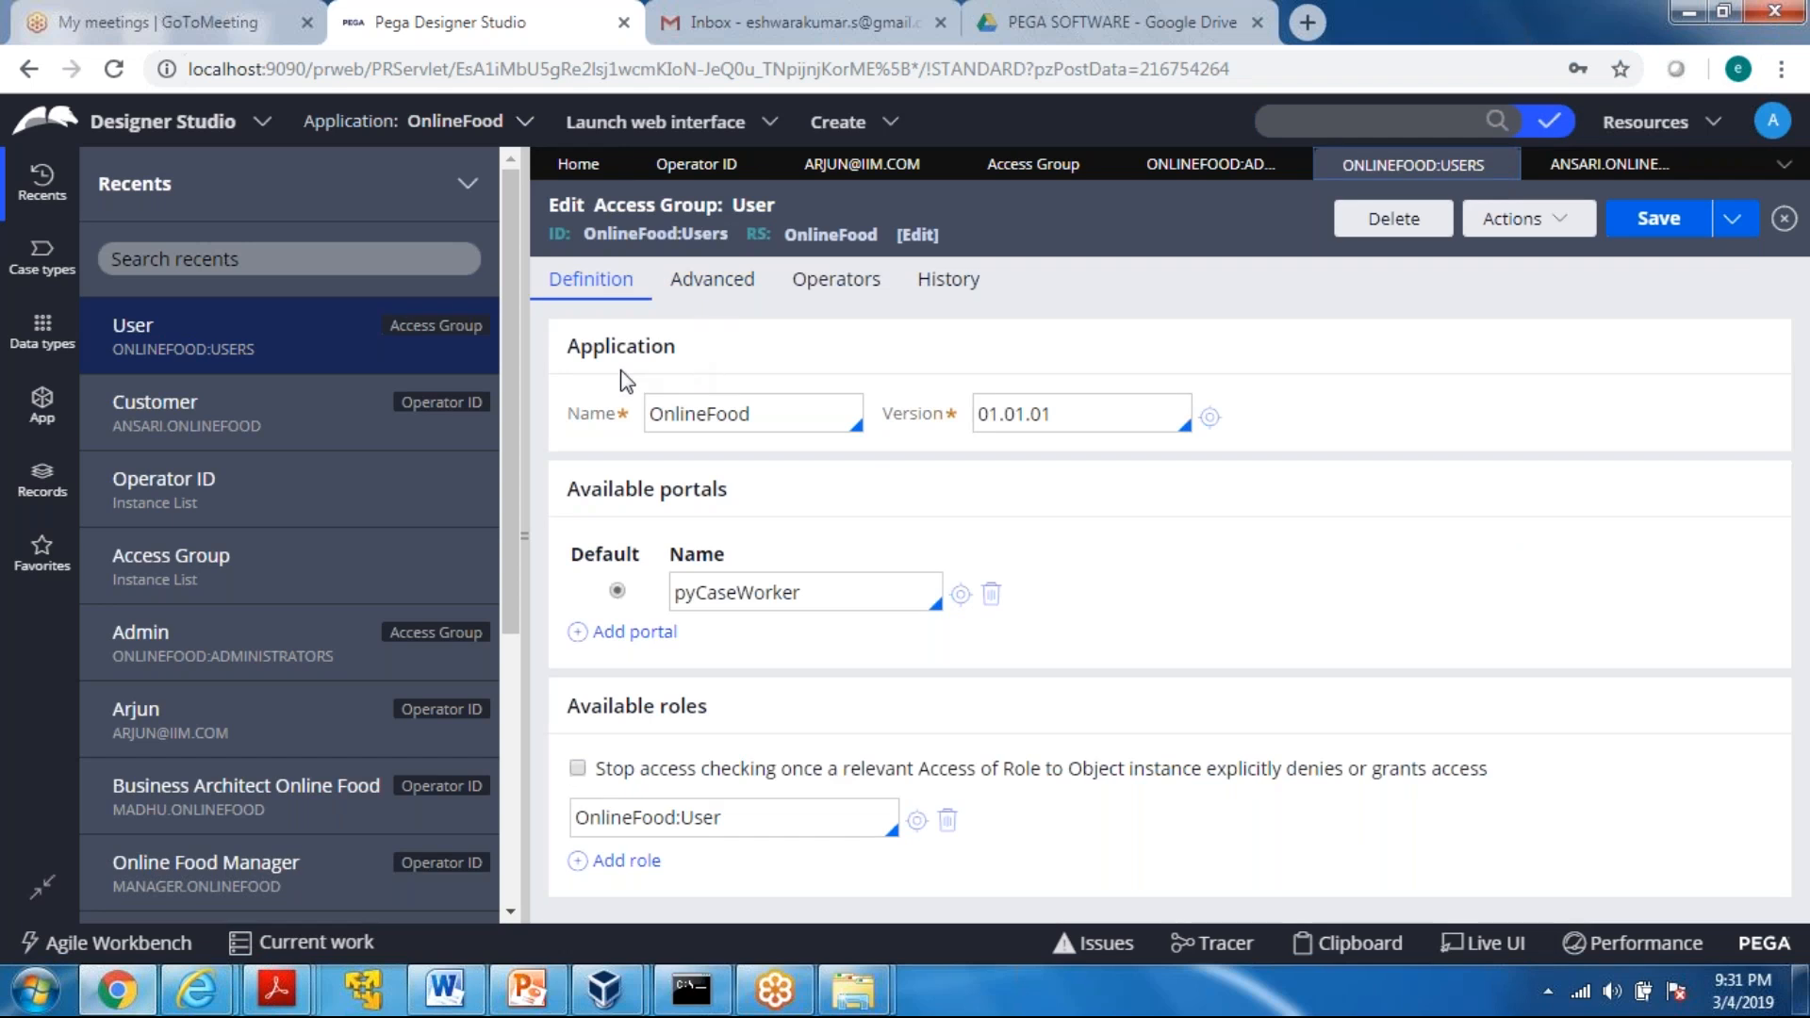
double_click(590, 414)
click(832, 409)
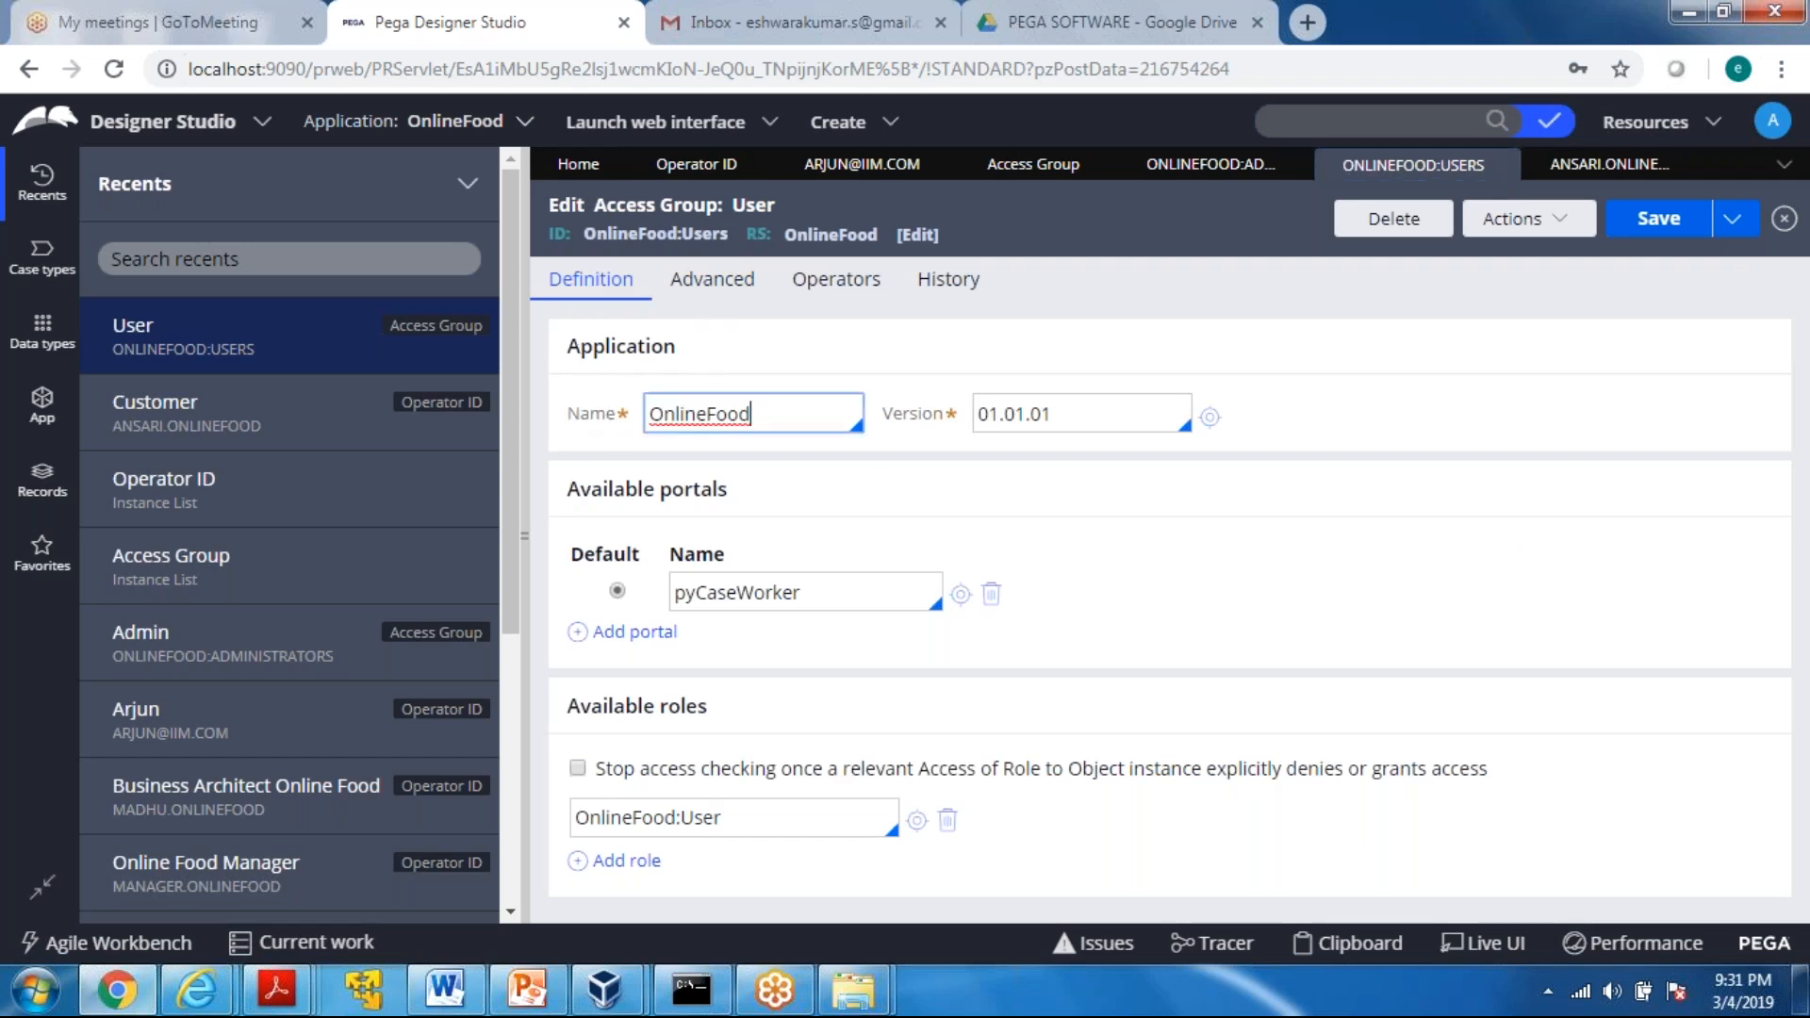
drag(803, 594, 674, 592)
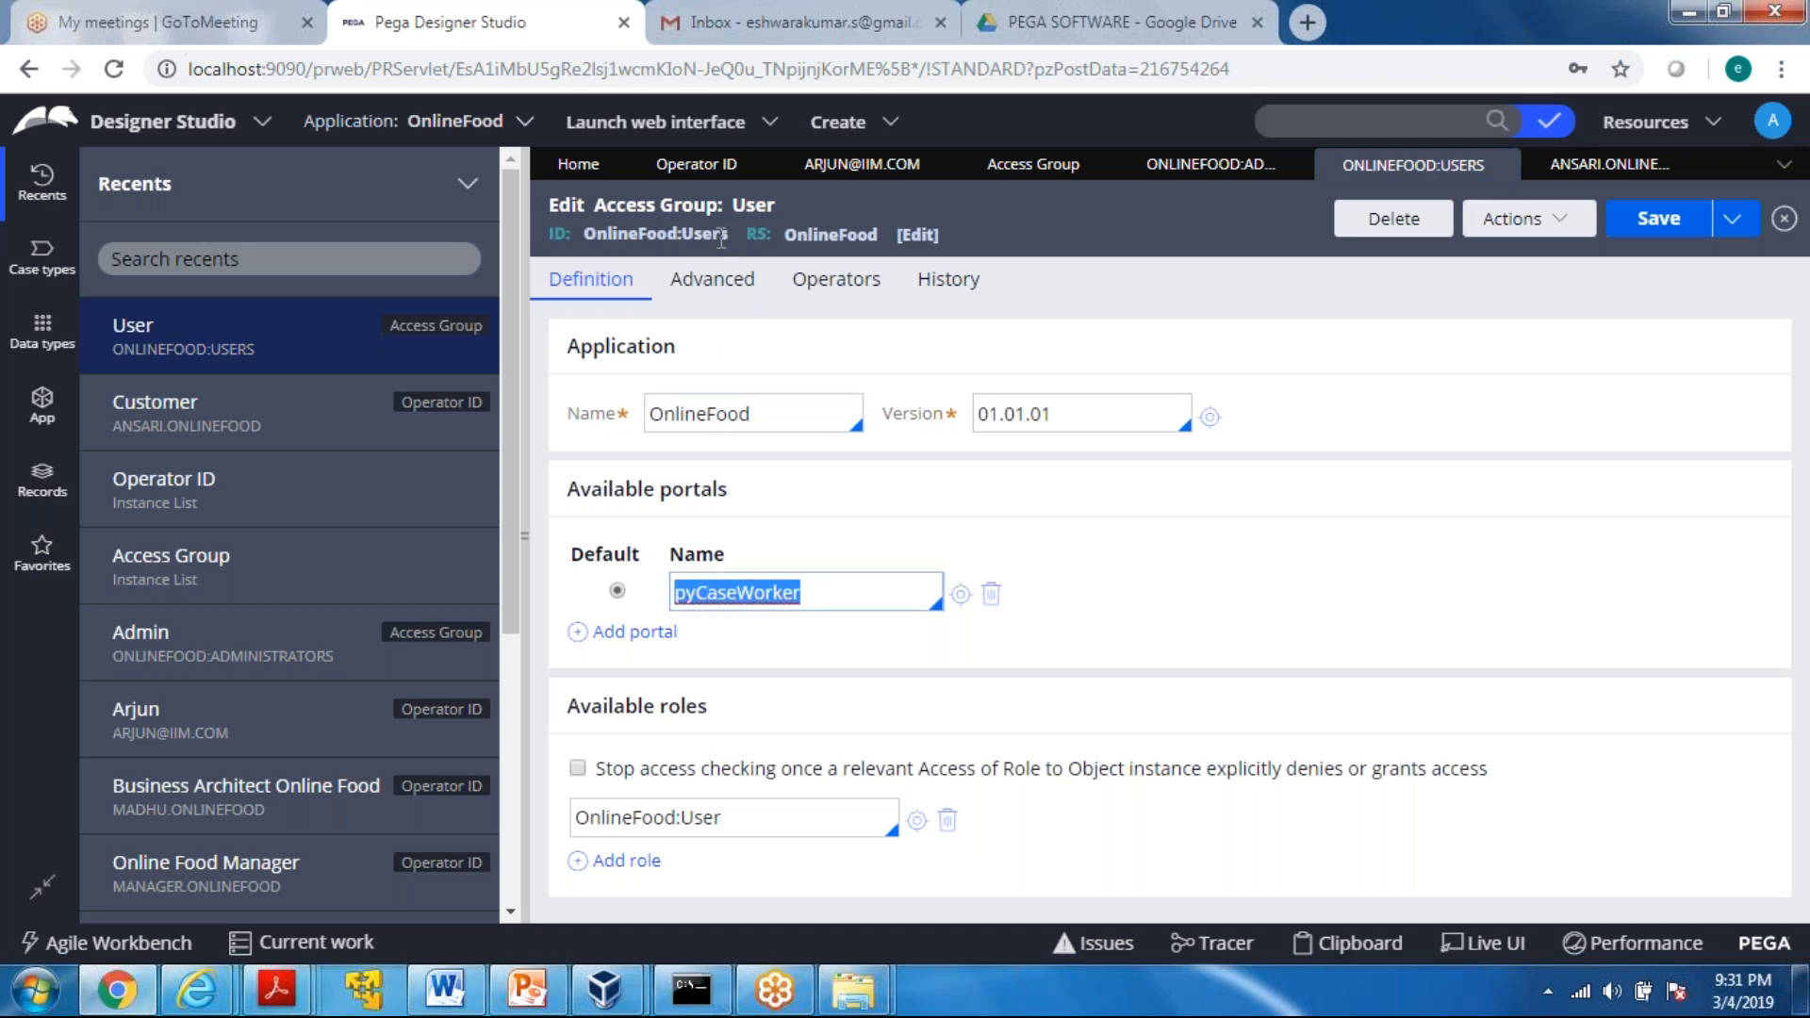
click(826, 599)
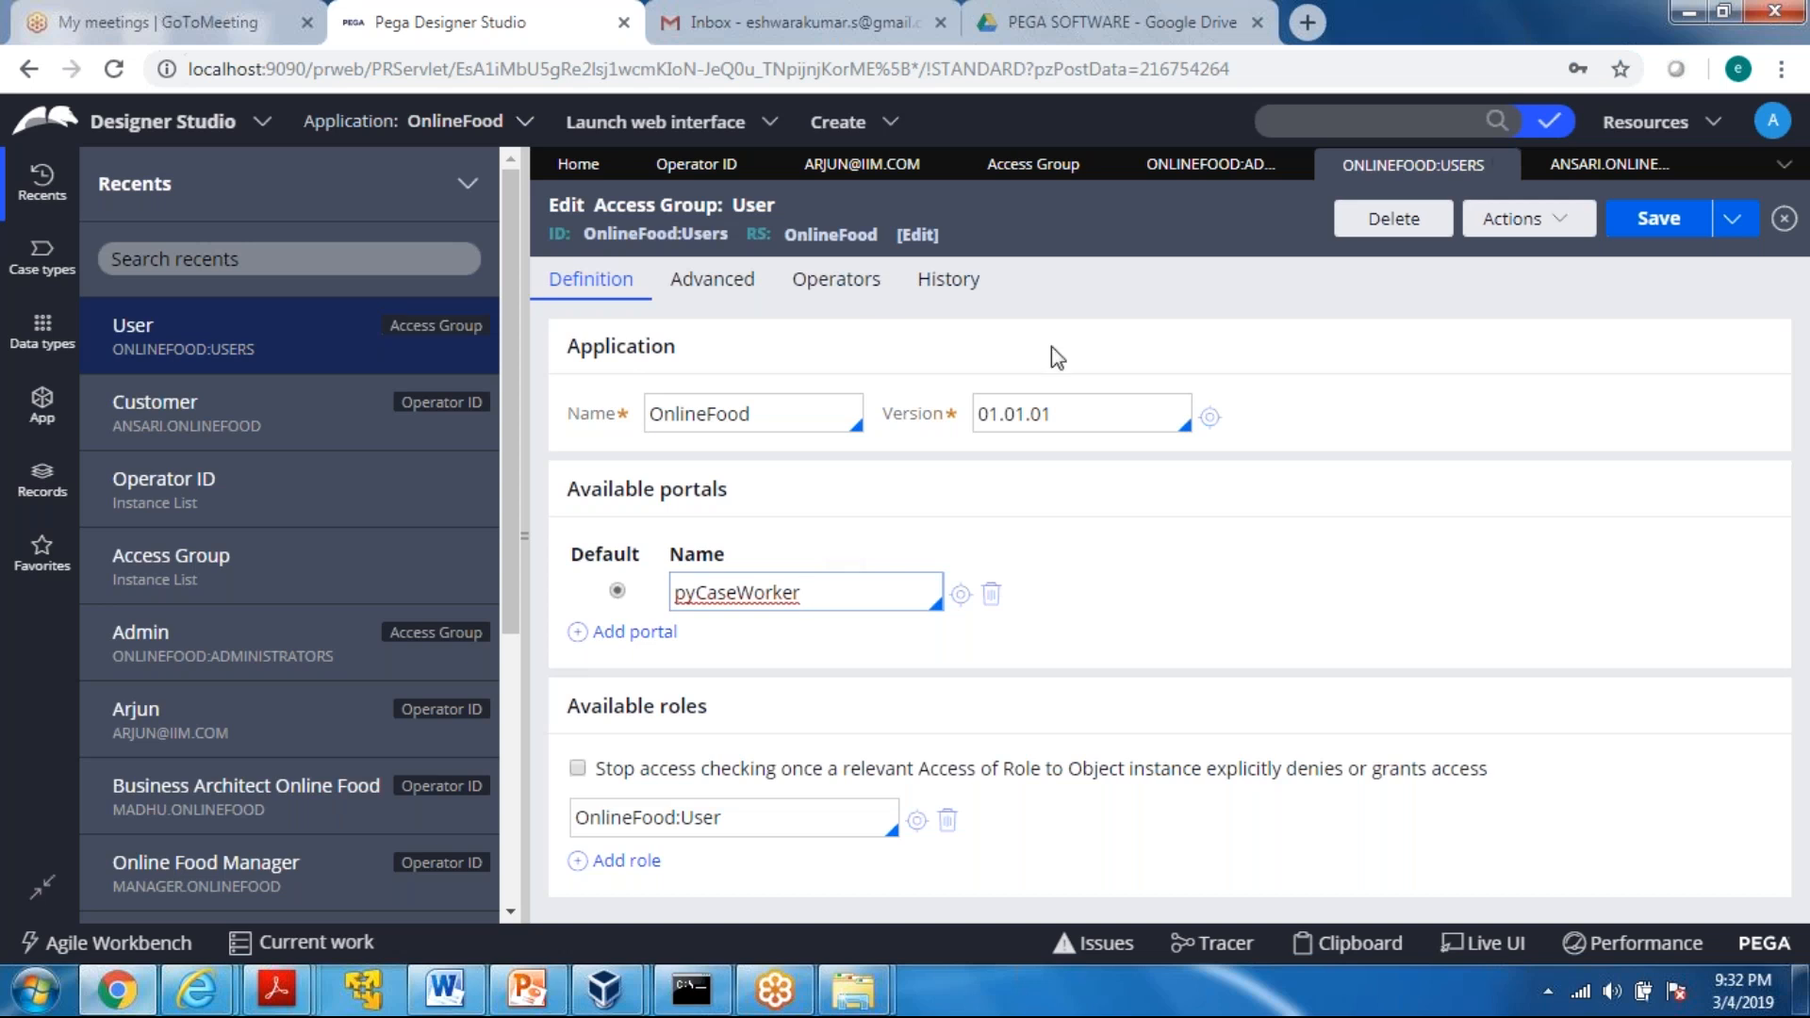
click(1120, 302)
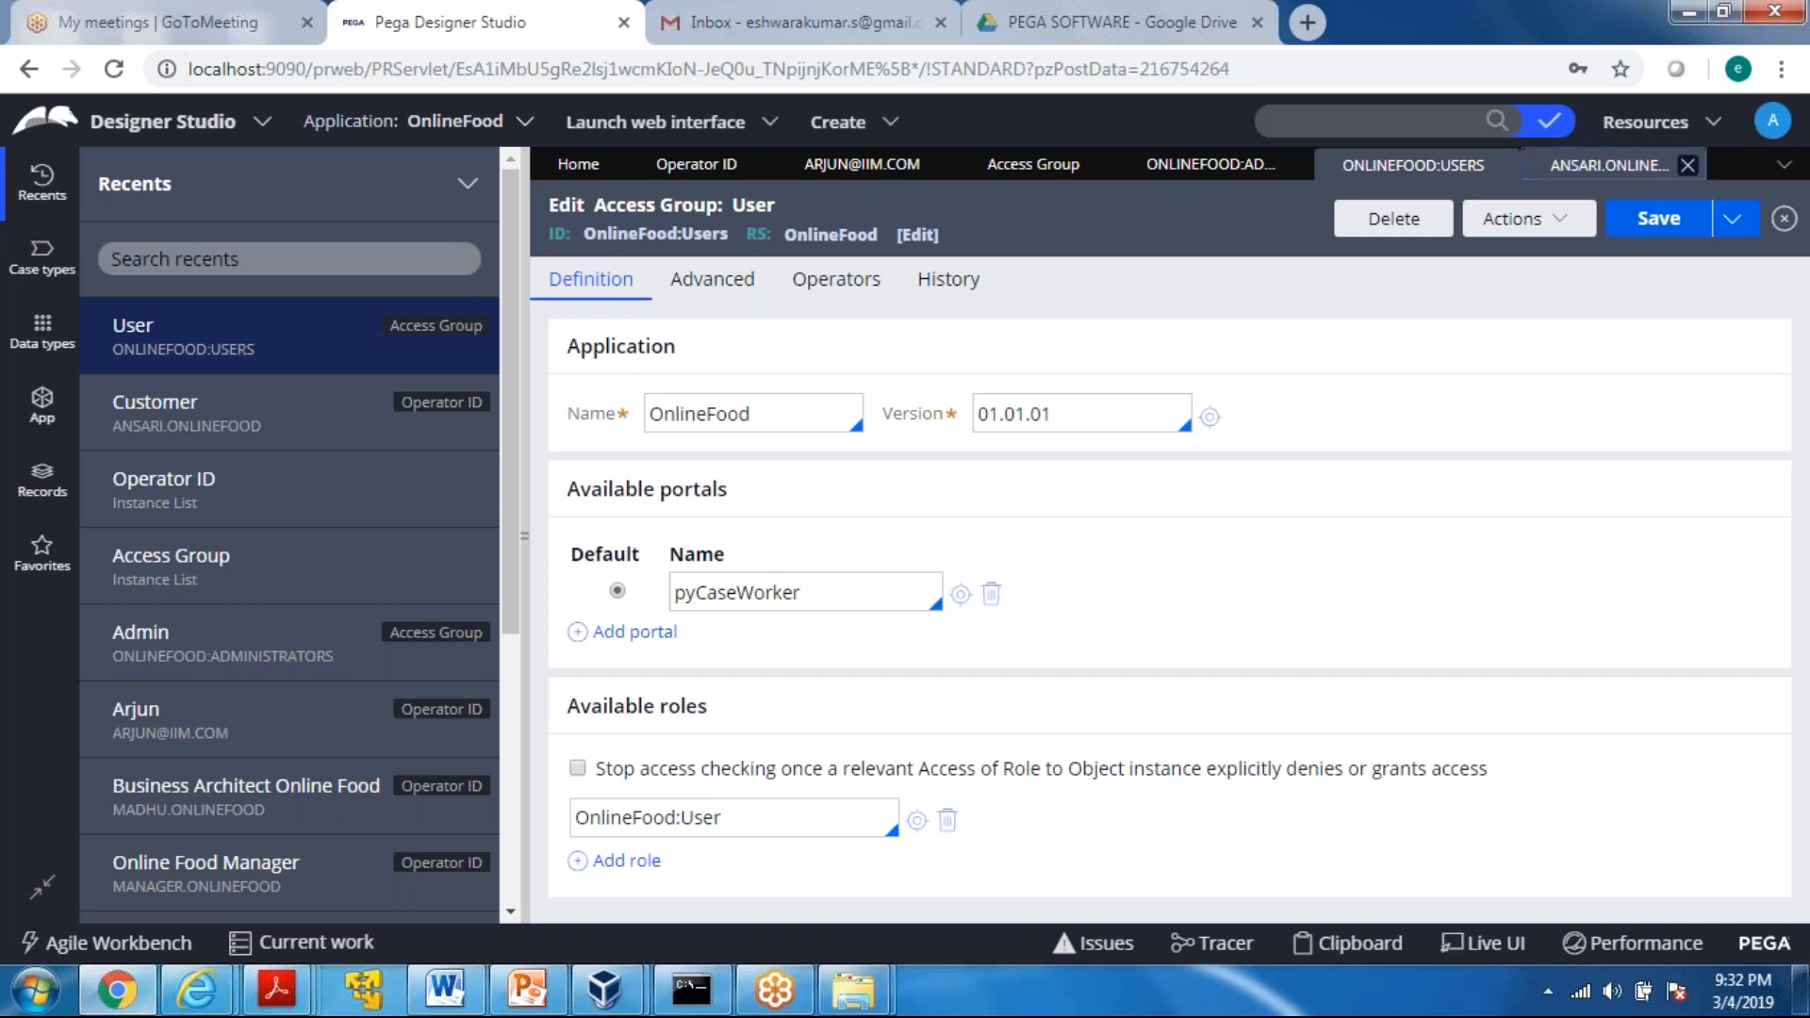
click(1602, 165)
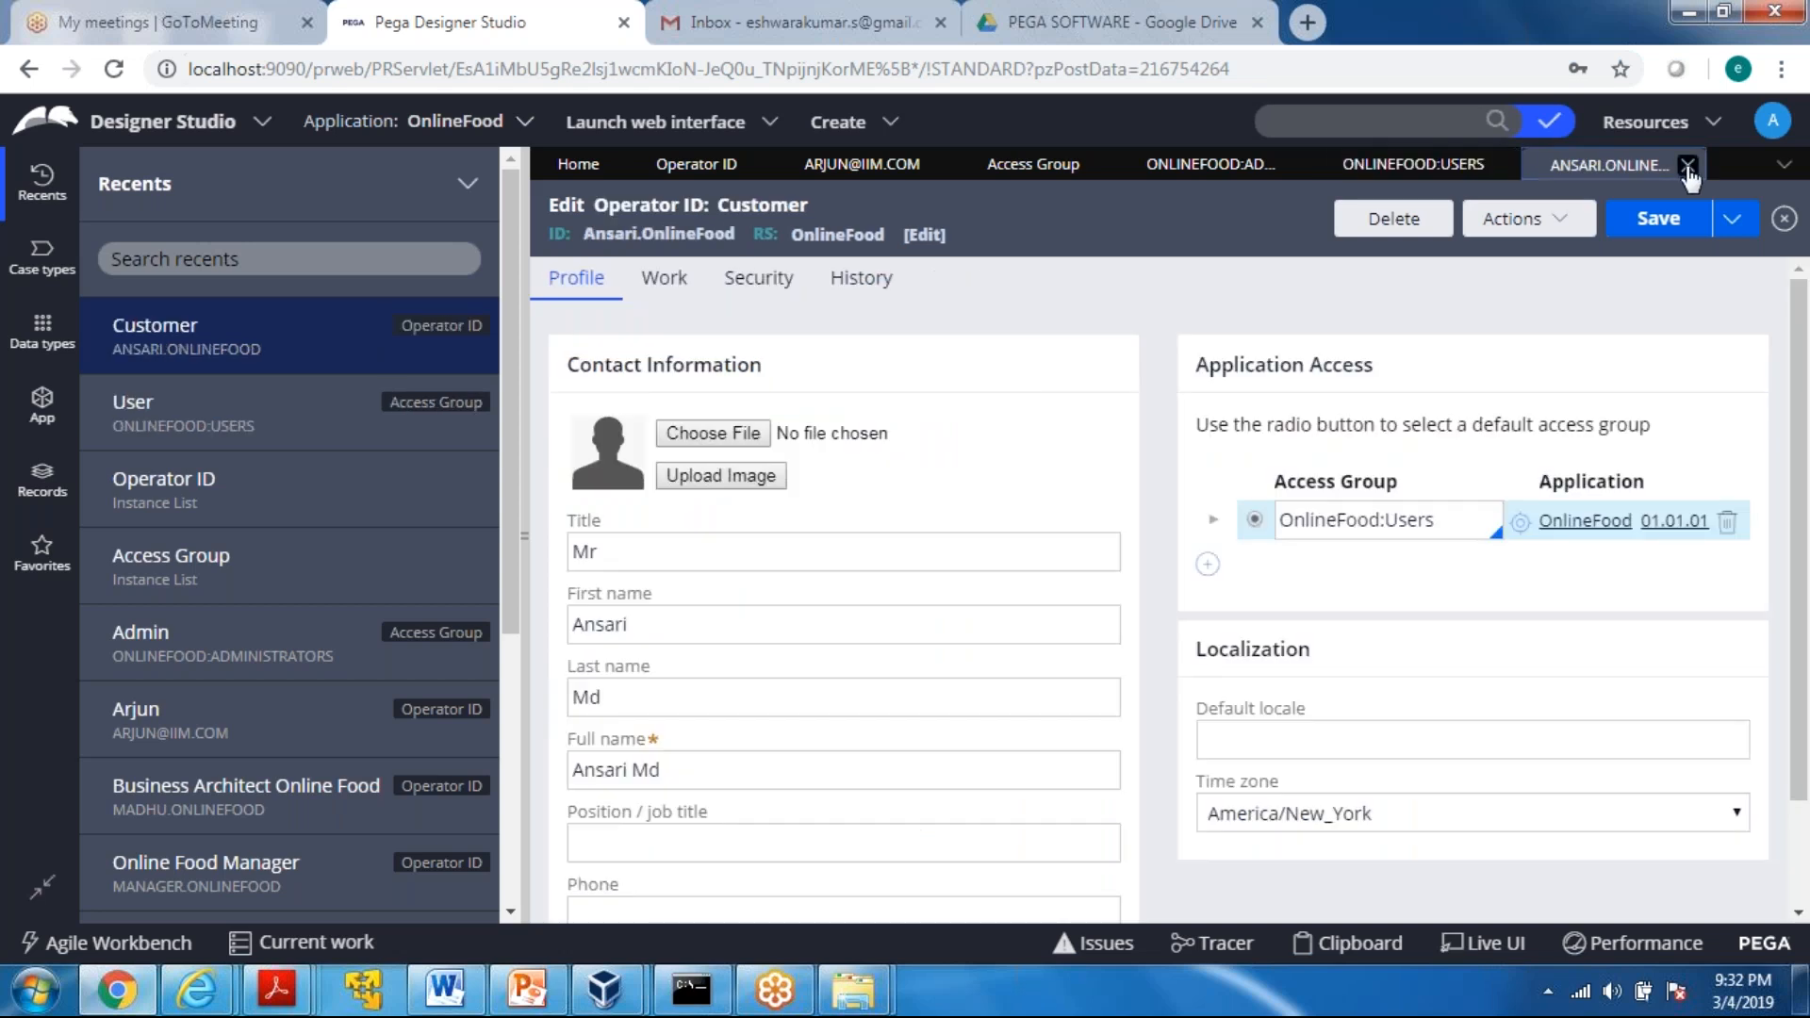
click(1688, 167)
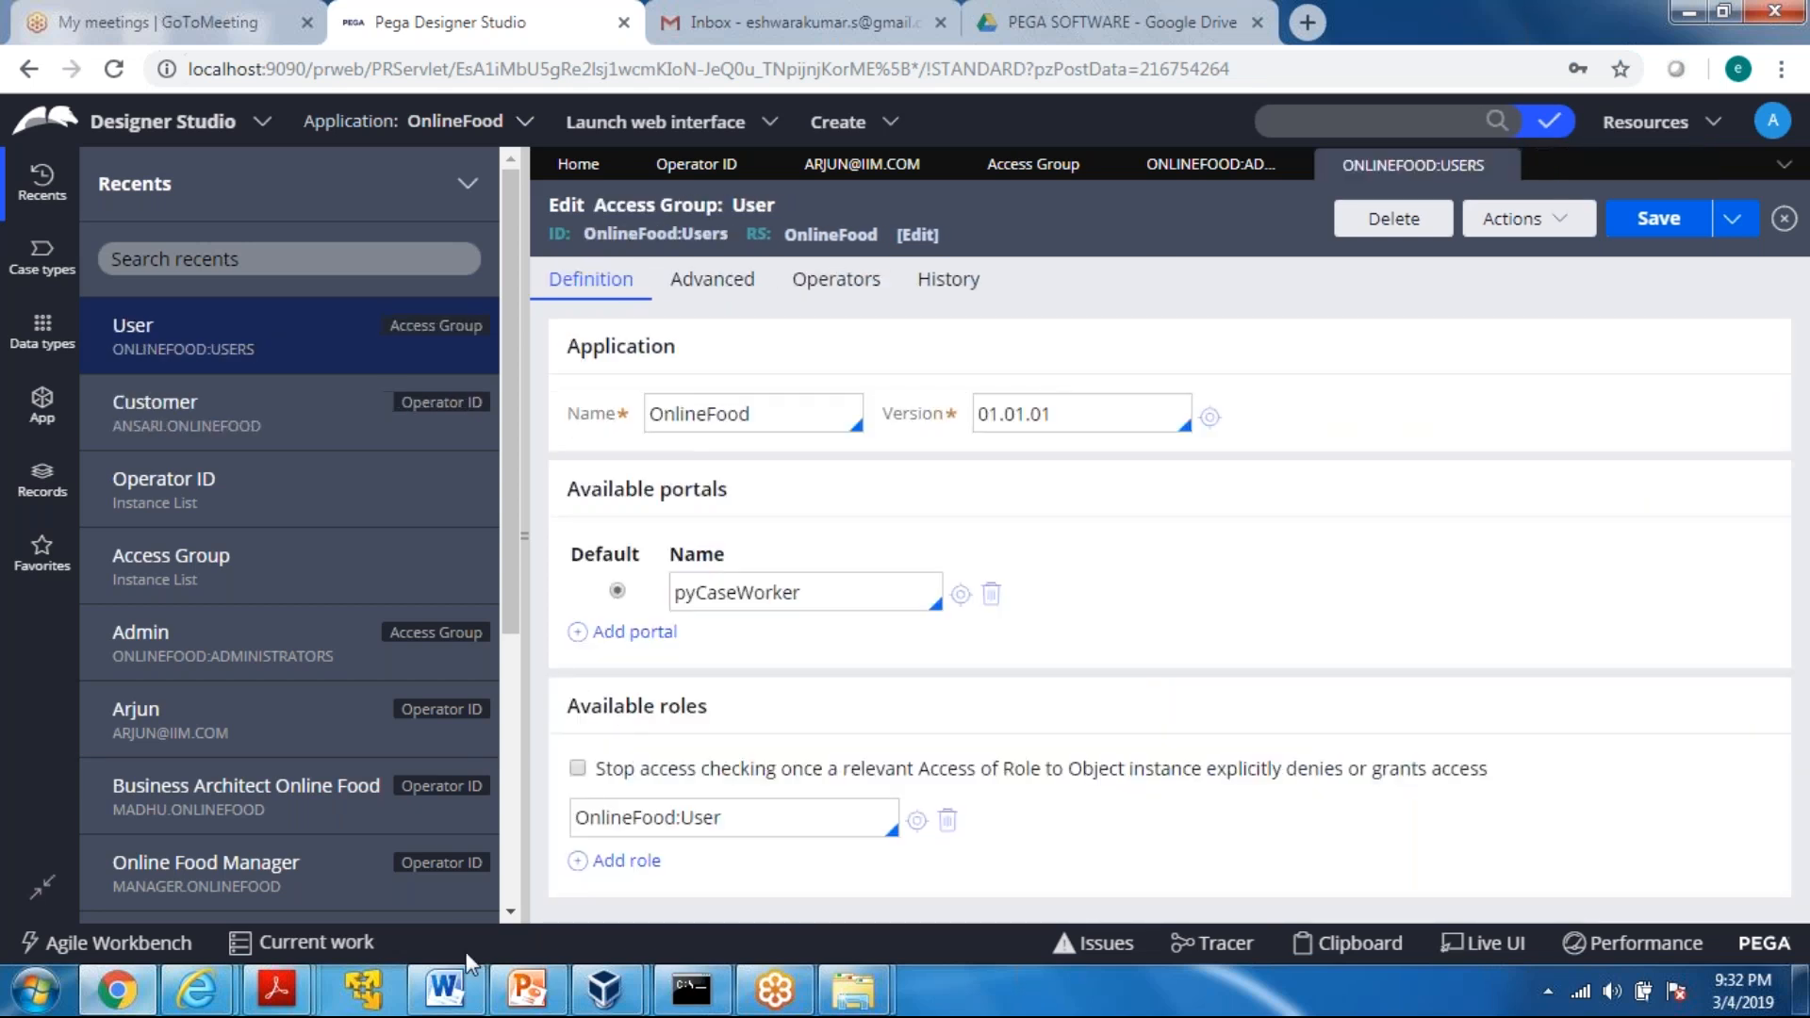
Switch to PowerPoint, add a blank slide after the "4 portals" slide and start an oval shape on it
click(525, 1005)
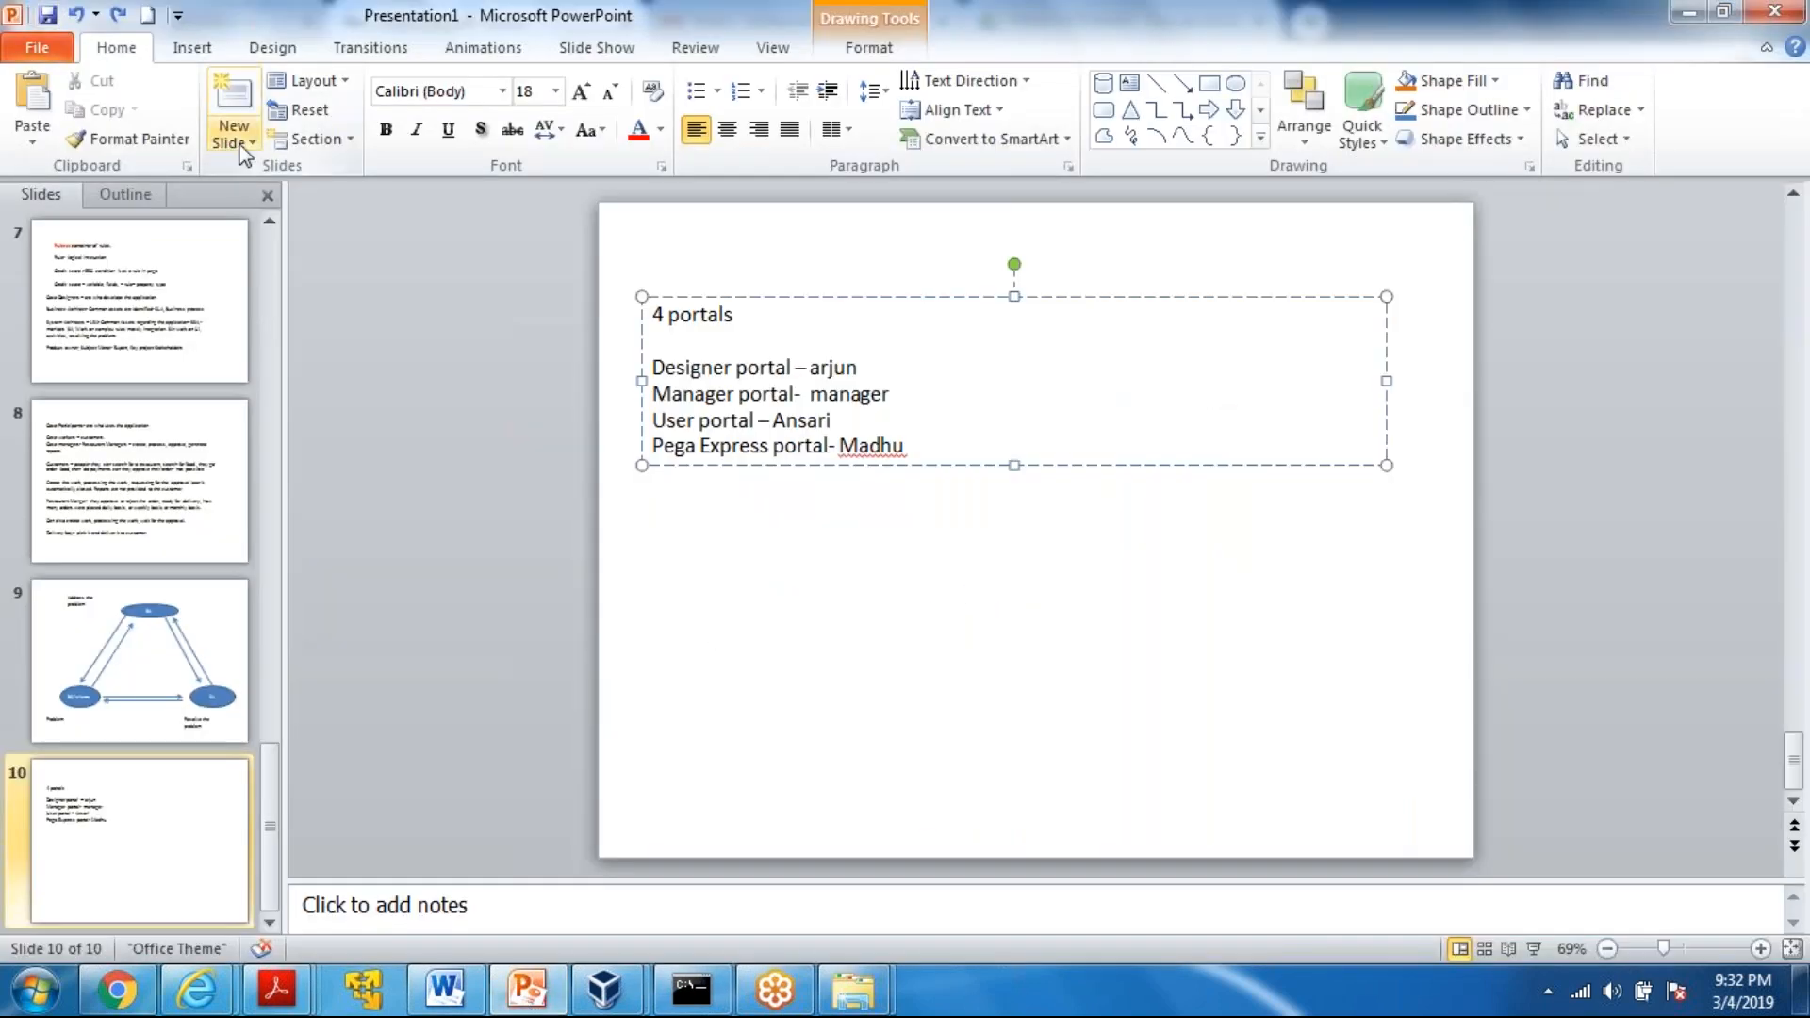
click(241, 149)
click(240, 498)
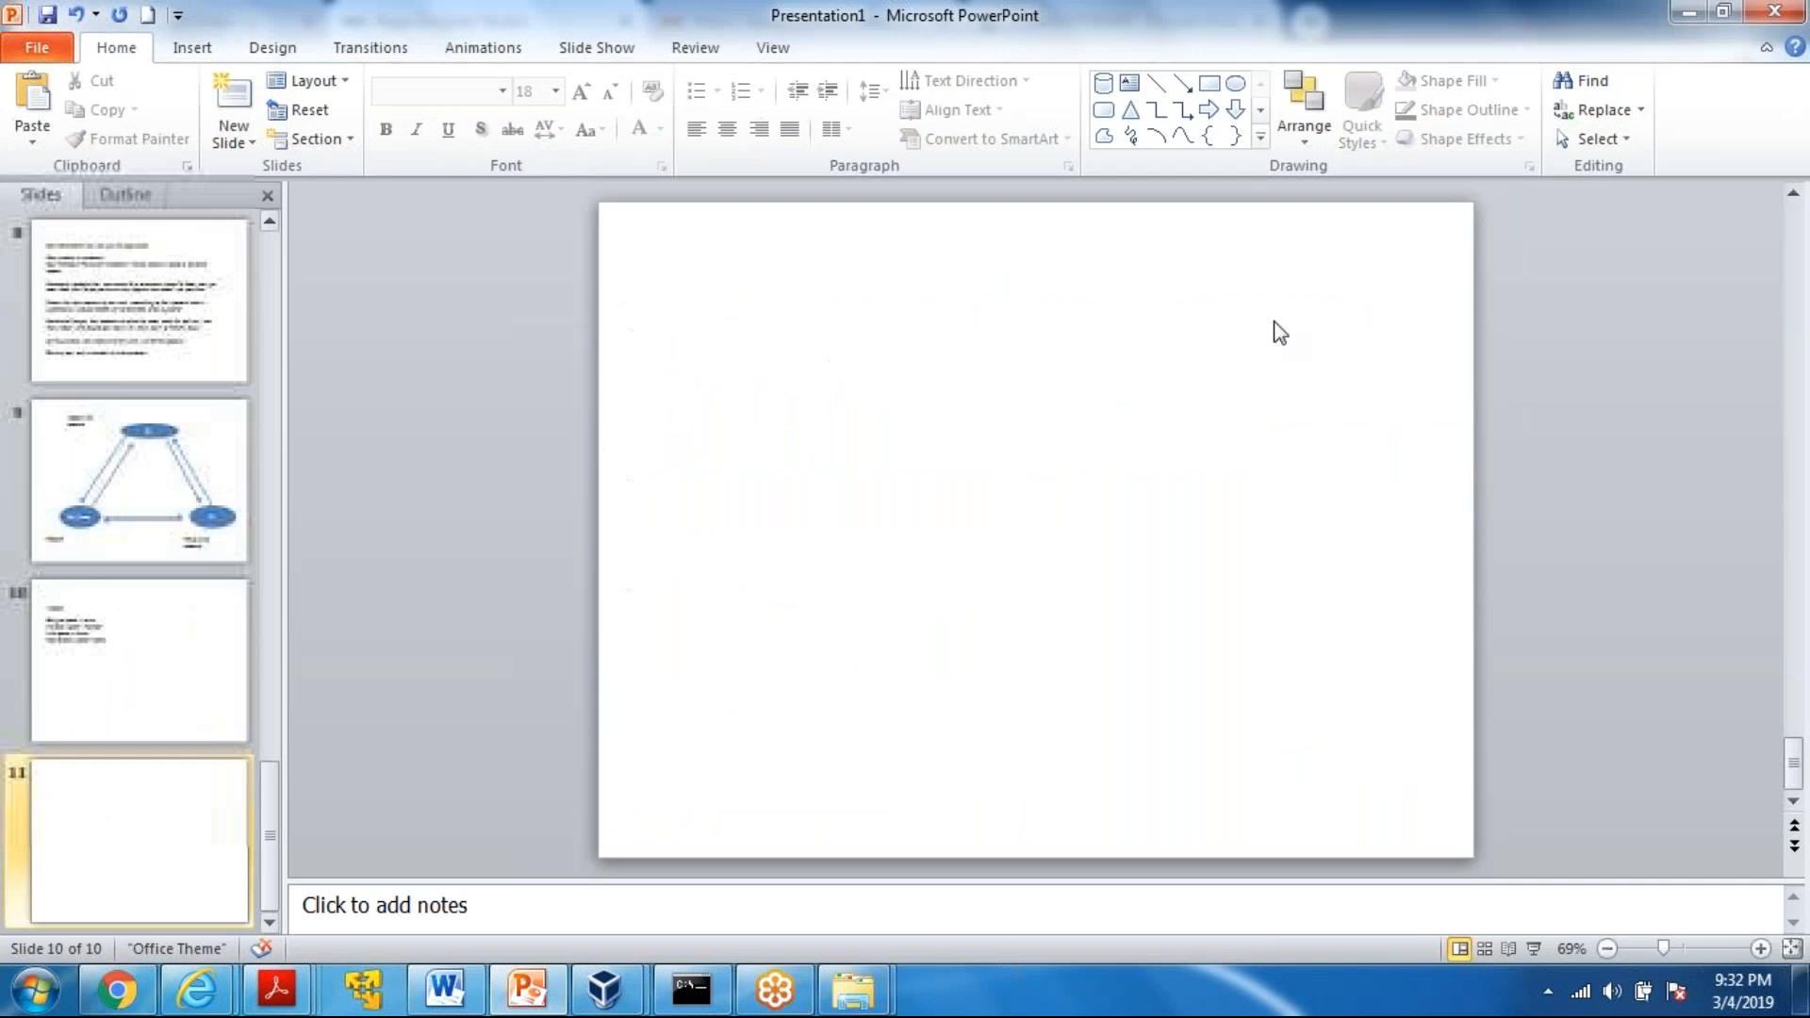
click(1235, 84)
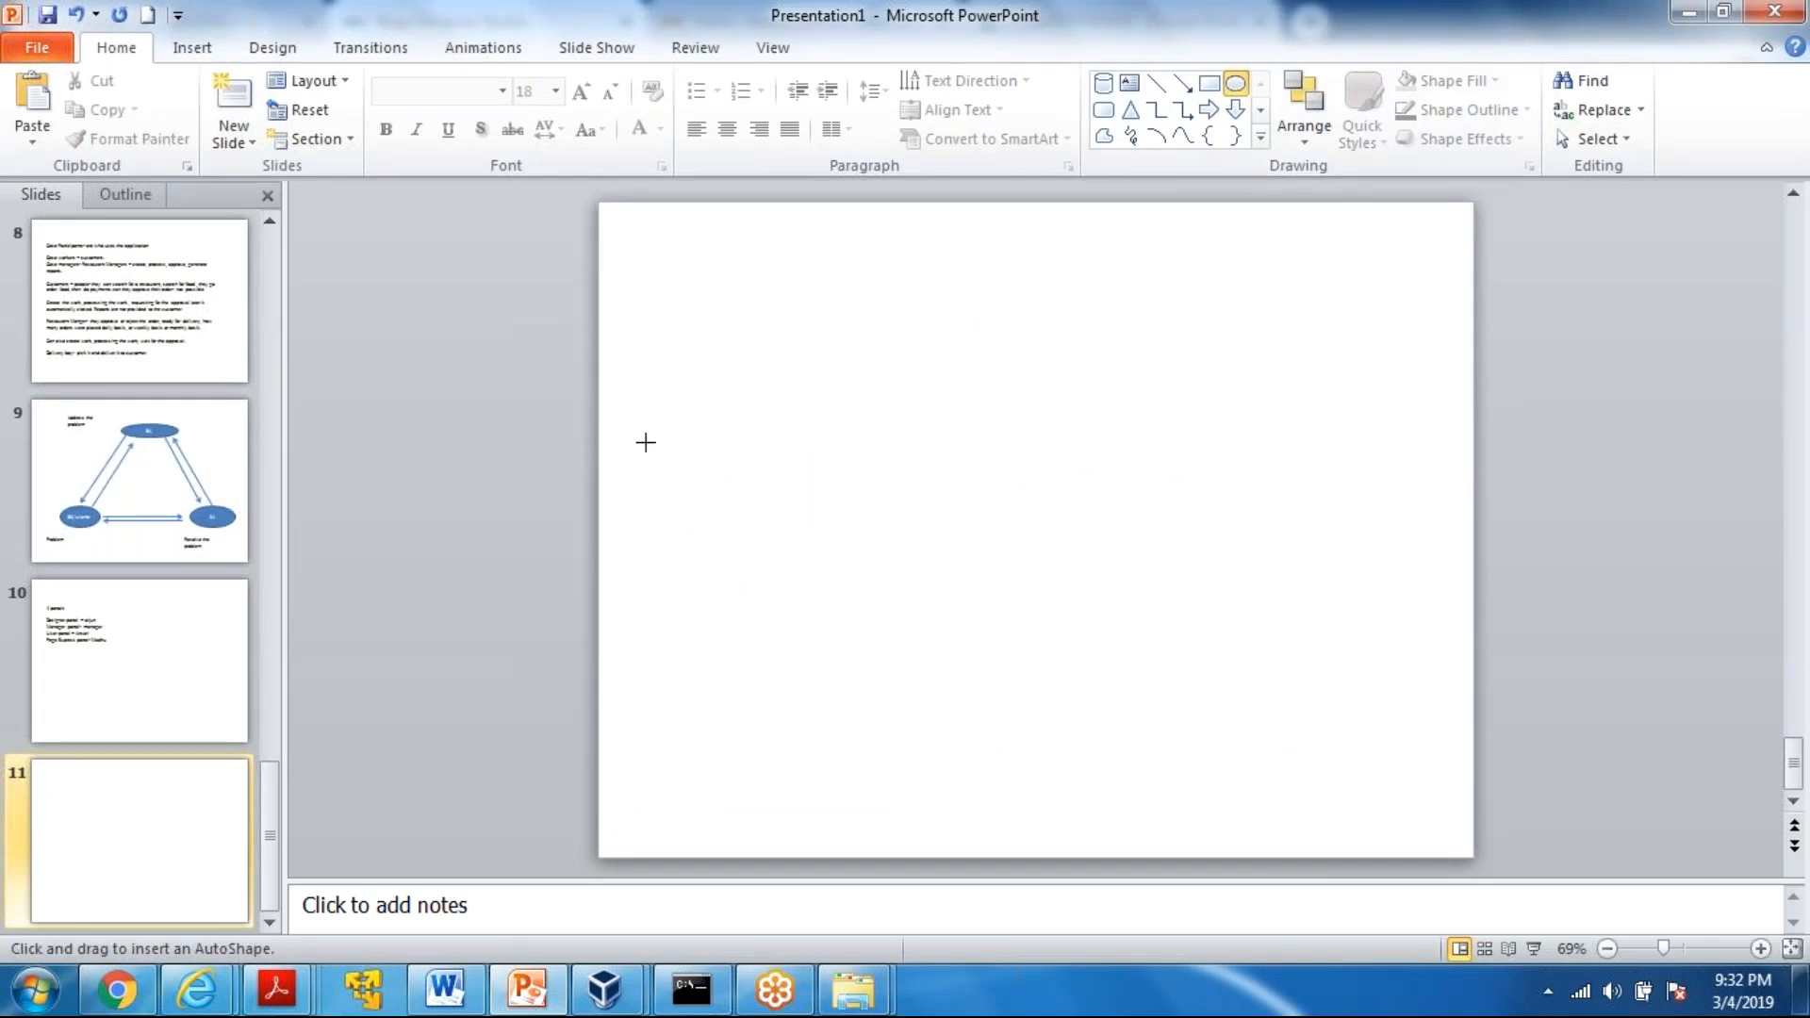